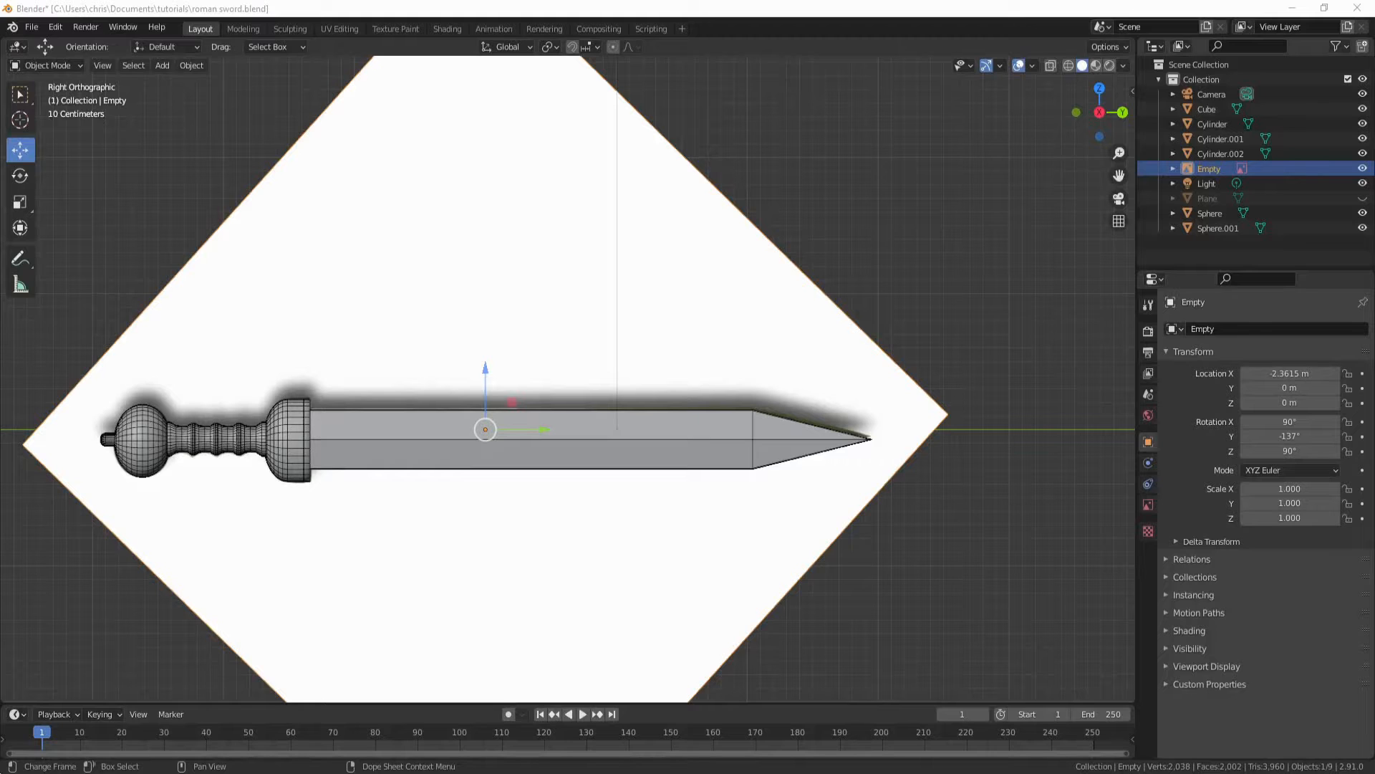
Step: Select the small knob cylinder at the end of the pommel and apply its location, rotation and scale
{"action": "left_click", "coordinate": [671, 625]}
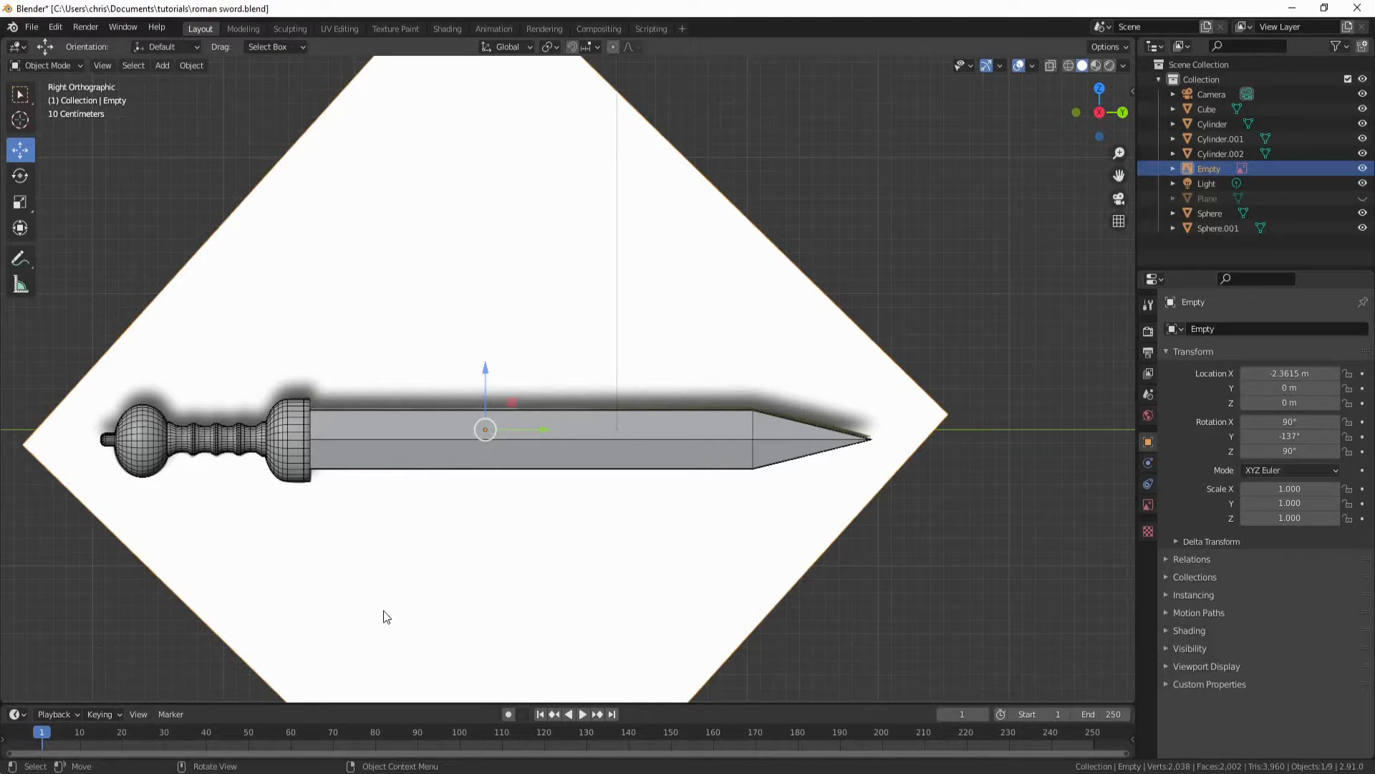
{"action": "scroll", "coordinate": [309, 486], "scroll_direction": "up", "scroll_amount": 3}
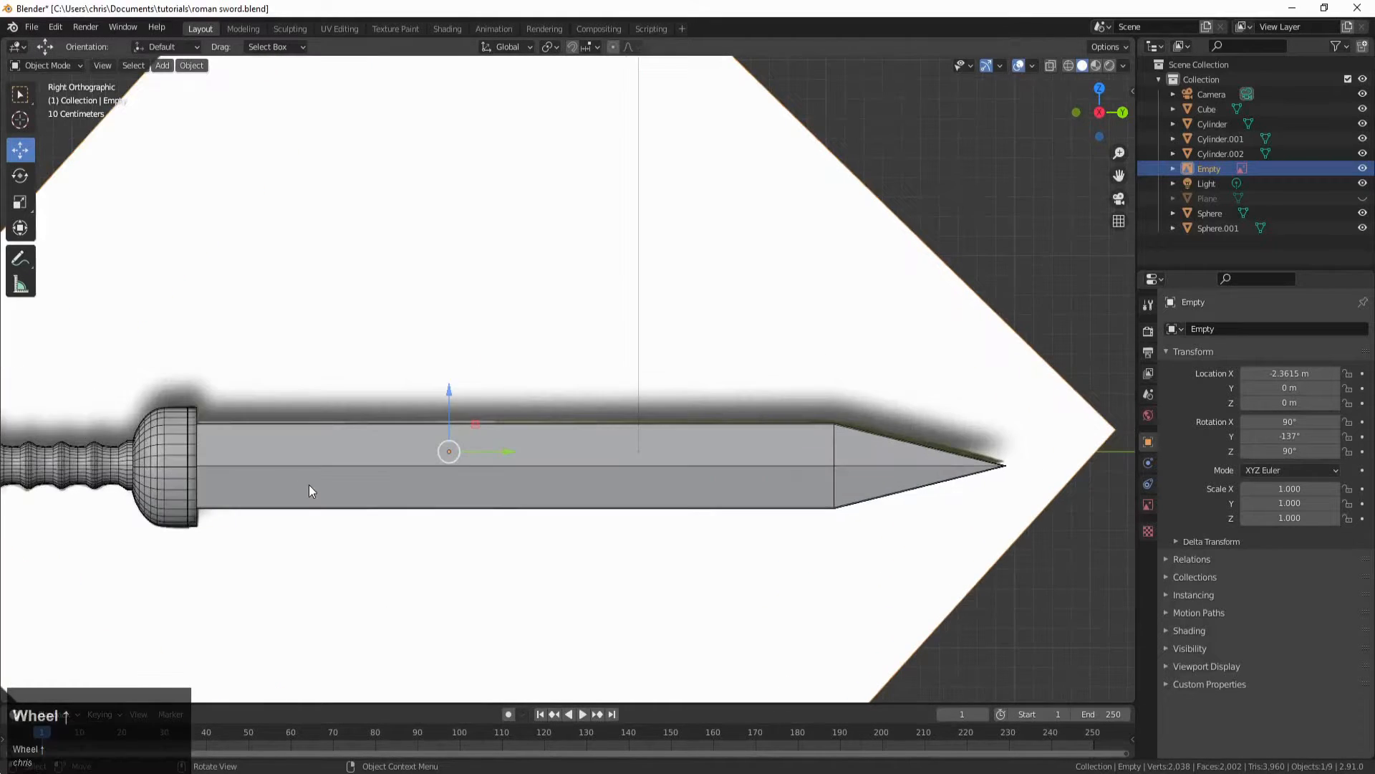
{"action": "scroll", "coordinate": [309, 487], "scroll_direction": "down", "scroll_amount": 3}
{"action": "middle_click_drag", "start_coordinate": [308, 484], "coordinate": [298, 419], "text": "shift"}
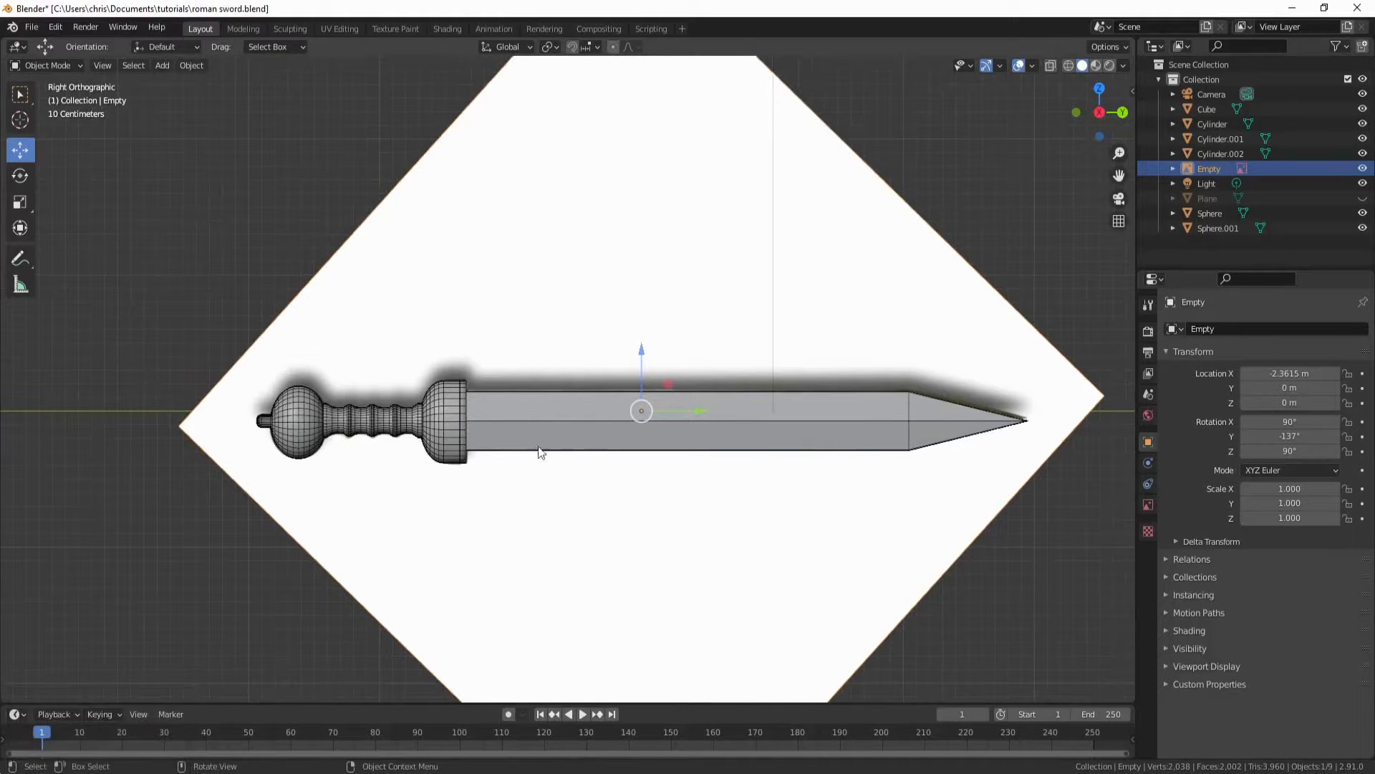
{"action": "scroll", "coordinate": [255, 497], "scroll_direction": "up", "scroll_amount": 3}
{"action": "middle_click_drag", "start_coordinate": [255, 497], "coordinate": [721, 501], "text": "shift"}
{"action": "scroll", "coordinate": [496, 476], "scroll_direction": "up", "scroll_amount": 1}
{"action": "left_click", "coordinate": [497, 476]}
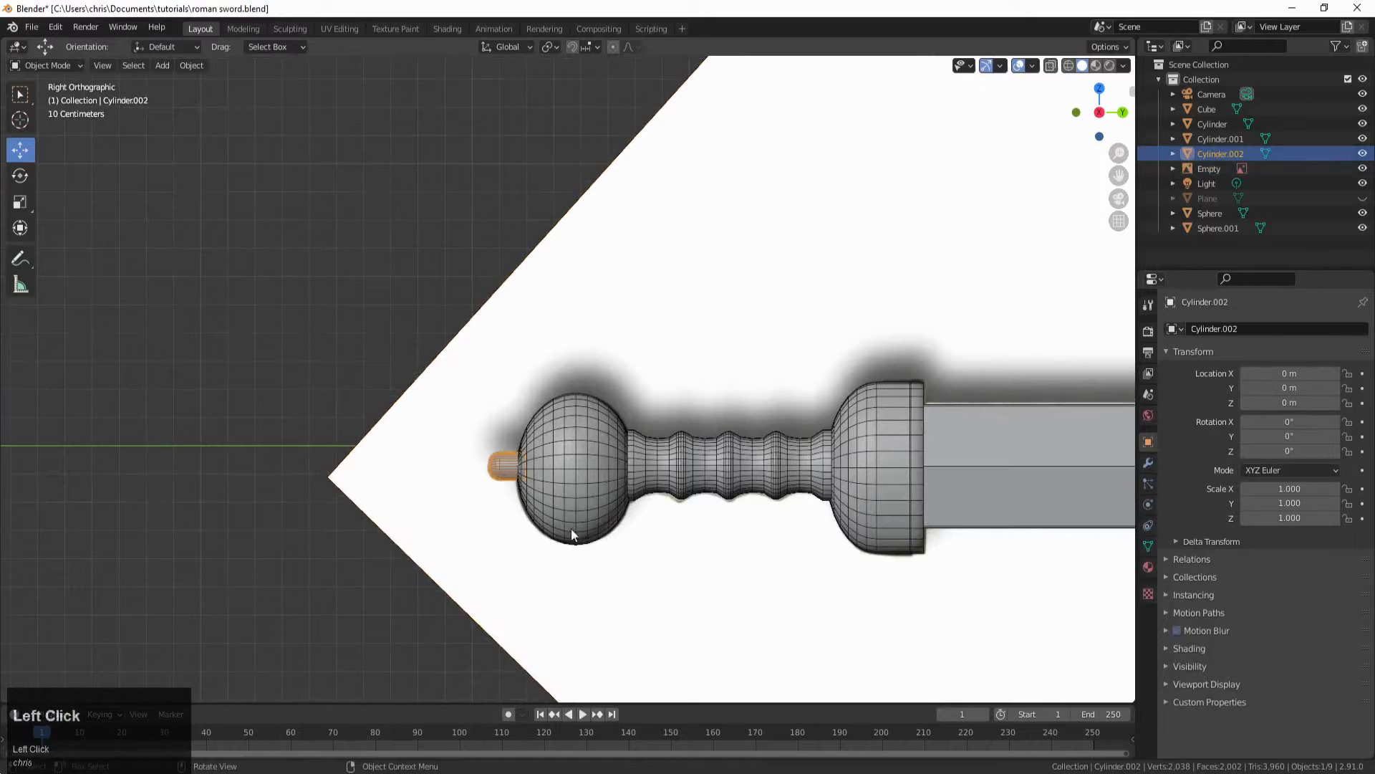
{"action": "scroll", "coordinate": [471, 473], "scroll_direction": "up", "scroll_amount": 4}
{"action": "middle_click_drag", "start_coordinate": [471, 473], "coordinate": [510, 462], "text": "shift"}
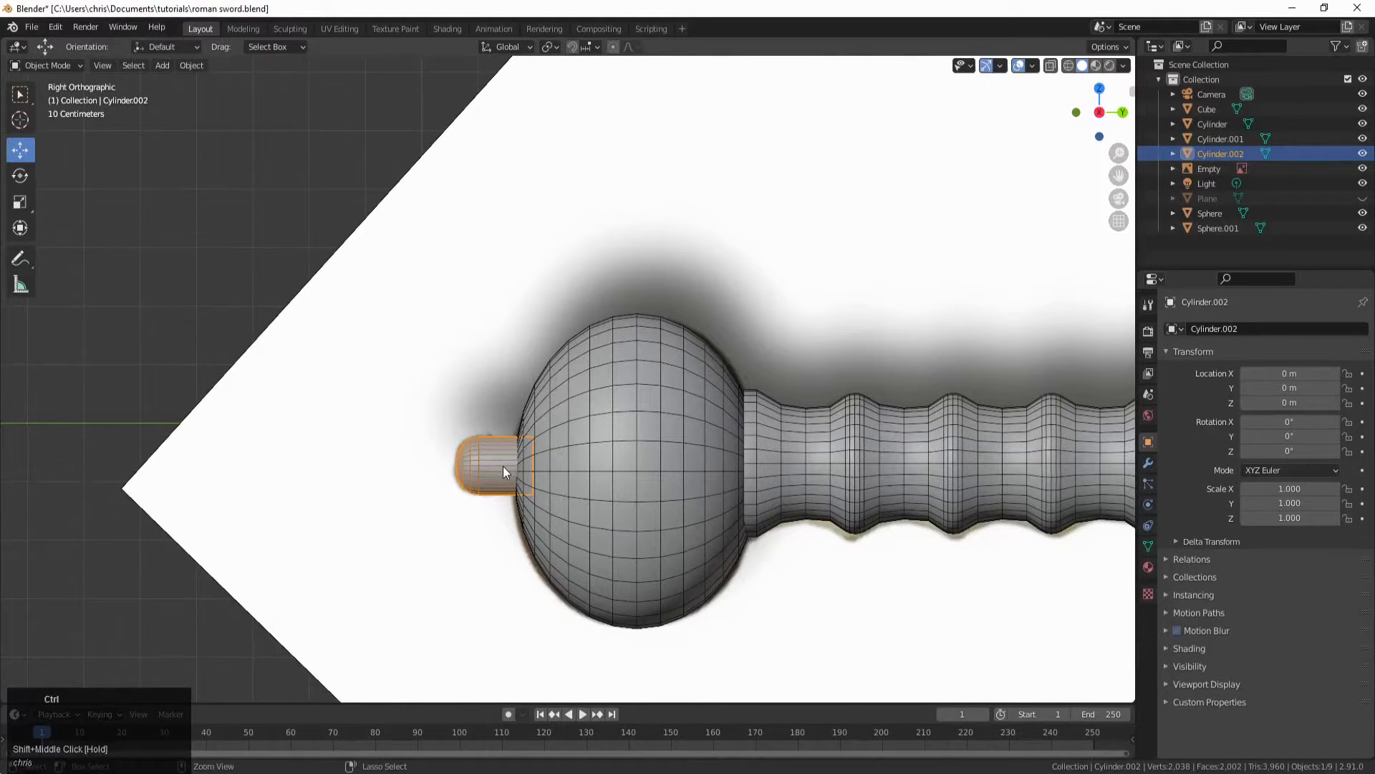
{"action": "key", "text": "ctrl+a"}
{"action": "left_click", "coordinate": [452, 464]}
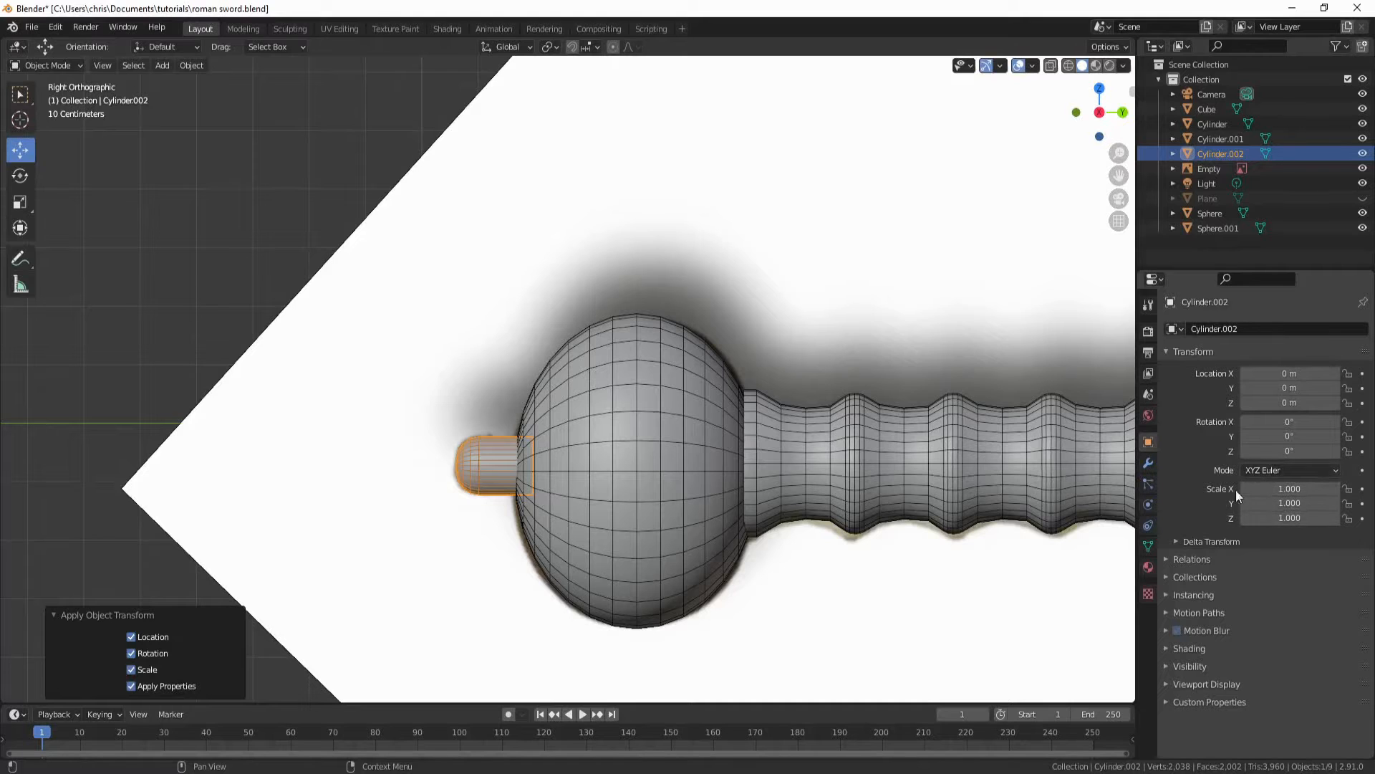
Step: Switch the viewport to wireframe display, framed closely on the knob over the reference image
{"action": "scroll", "coordinate": [463, 479], "scroll_direction": "up", "scroll_amount": 4}
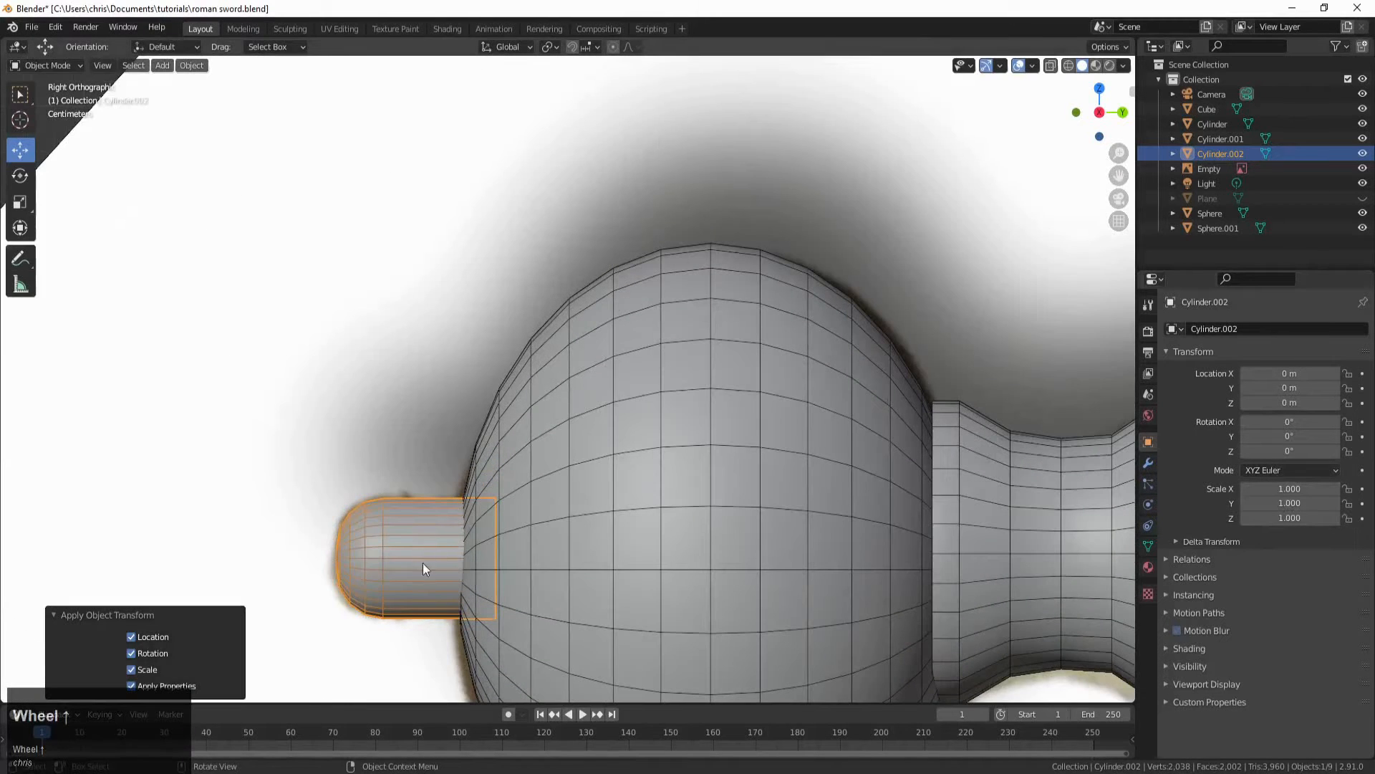
{"action": "middle_click_drag", "start_coordinate": [423, 564], "coordinate": [448, 457], "text": "shift"}
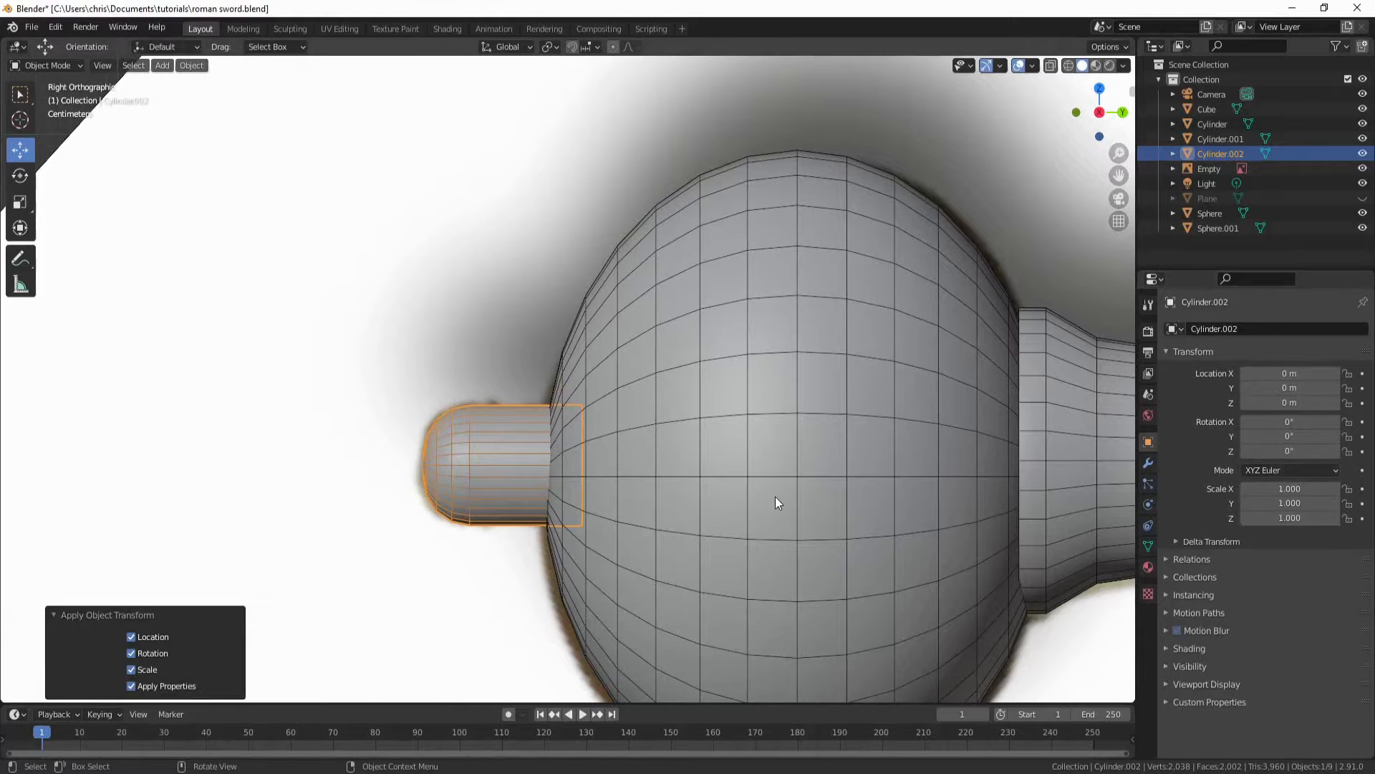
{"action": "scroll", "coordinate": [544, 473], "scroll_direction": "up", "scroll_amount": 2}
{"action": "scroll", "coordinate": [544, 473], "scroll_direction": "down", "scroll_amount": 1}
{"action": "key", "text": "z"}
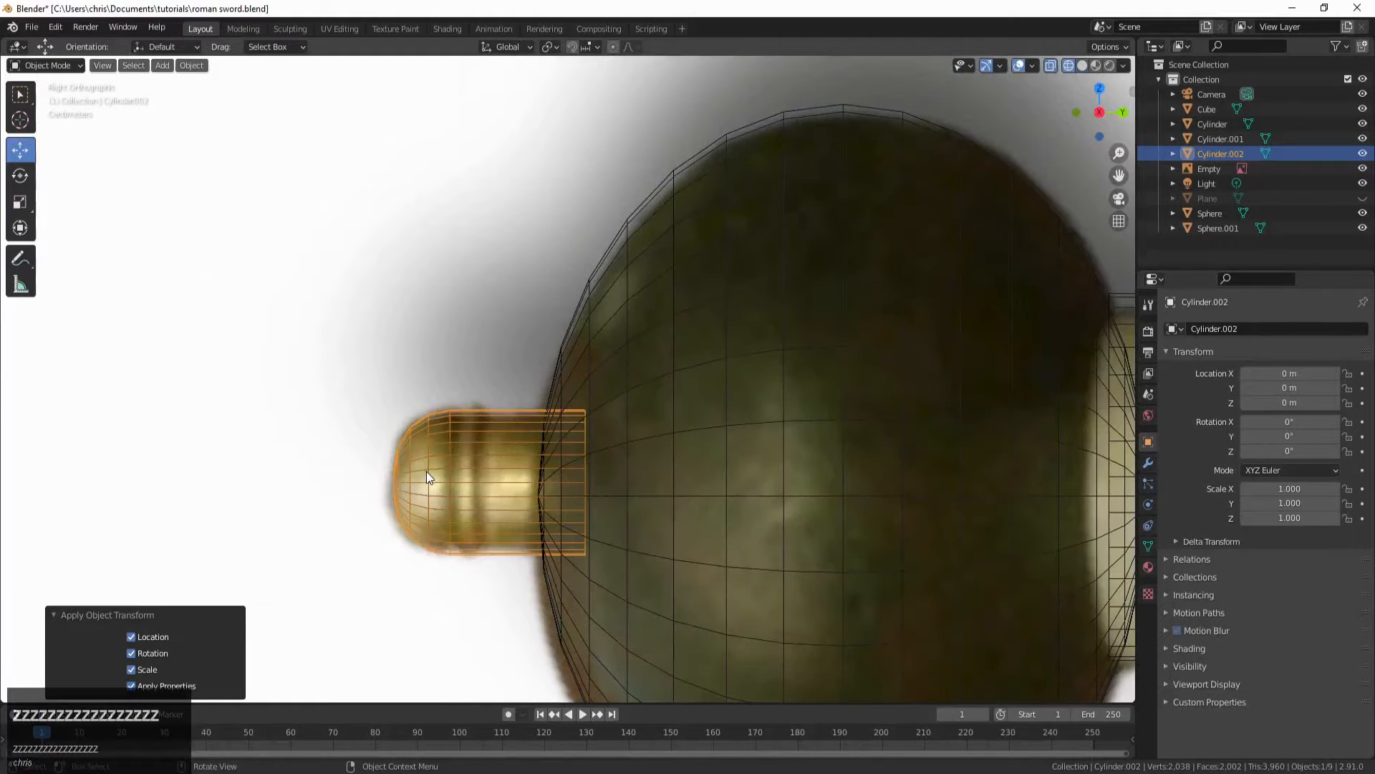
{"action": "scroll", "coordinate": [407, 500], "scroll_direction": "up", "scroll_amount": 3}
{"action": "middle_click_drag", "start_coordinate": [417, 493], "coordinate": [522, 423], "text": "shift"}
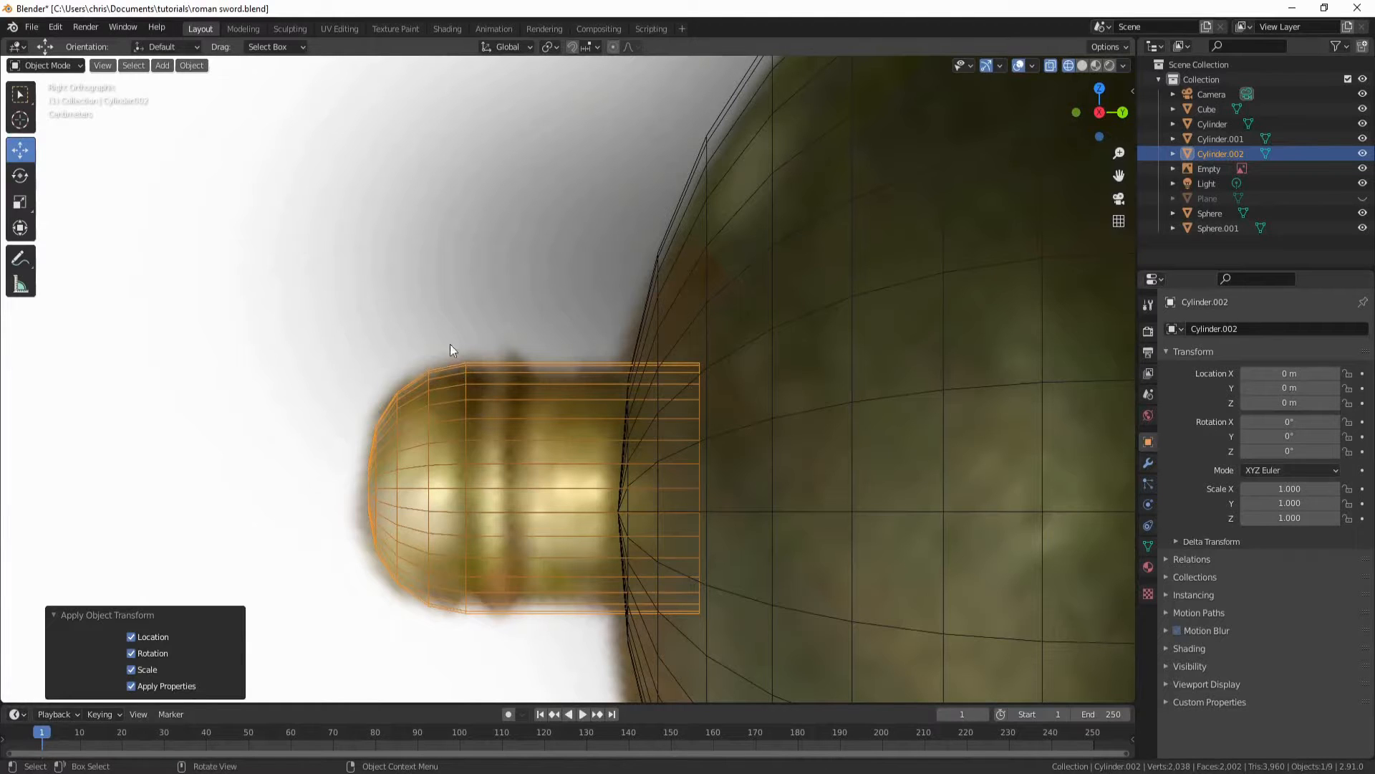
{"action": "scroll", "coordinate": [514, 447], "scroll_direction": "up", "scroll_amount": 1}
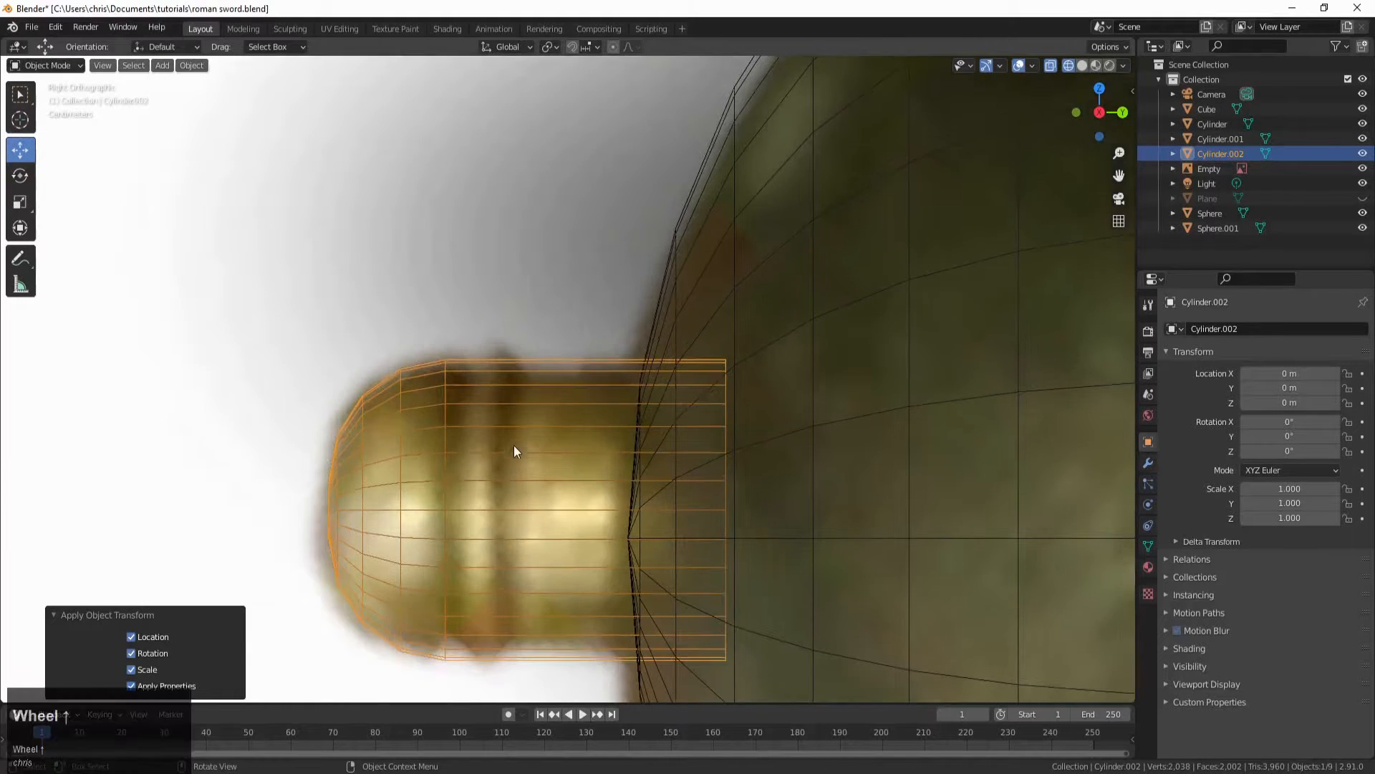
Step: Add two edge loops around the knob in Edit Mode, close together at the pommel side of the reference's dark groove
{"action": "key", "text": "Tab"}
{"action": "key", "text": "ctrl+r"}
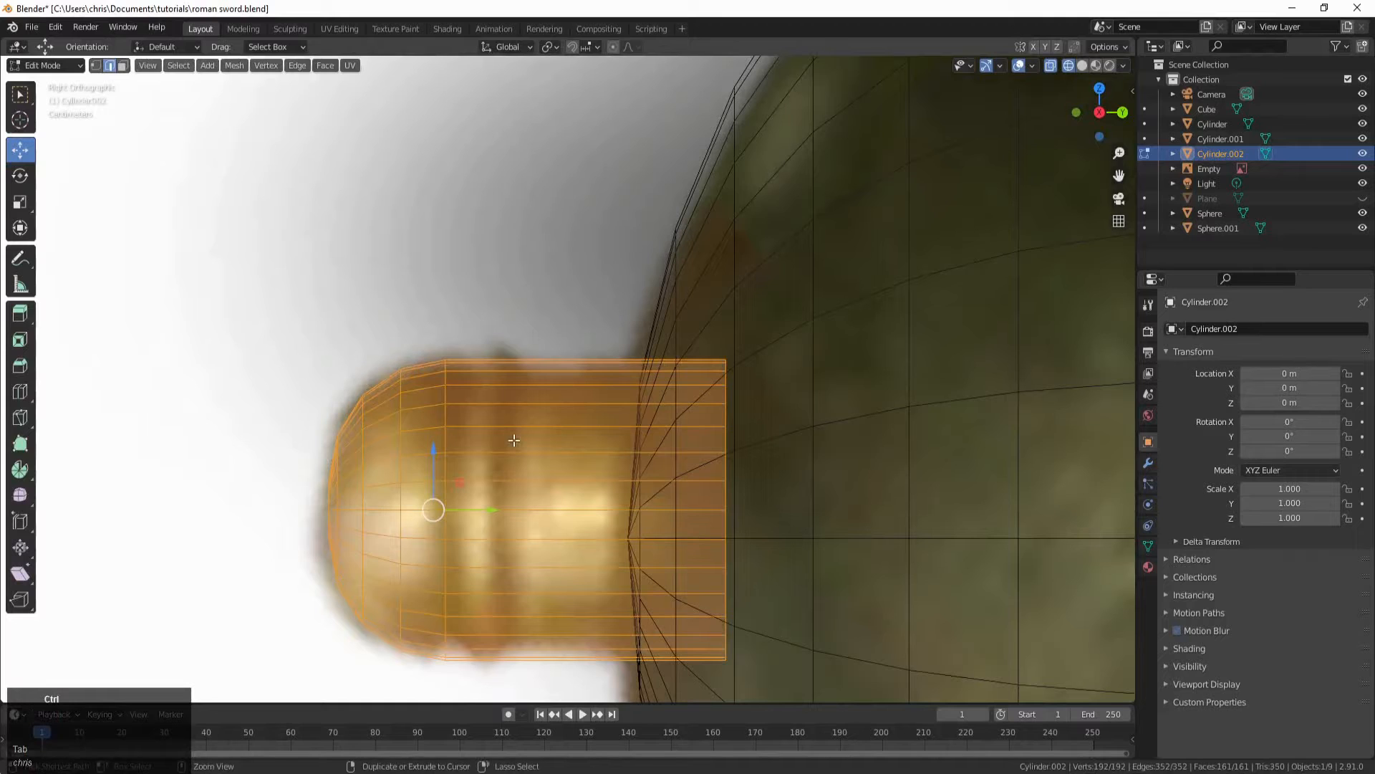
{"action": "left_click", "coordinate": [515, 440]}
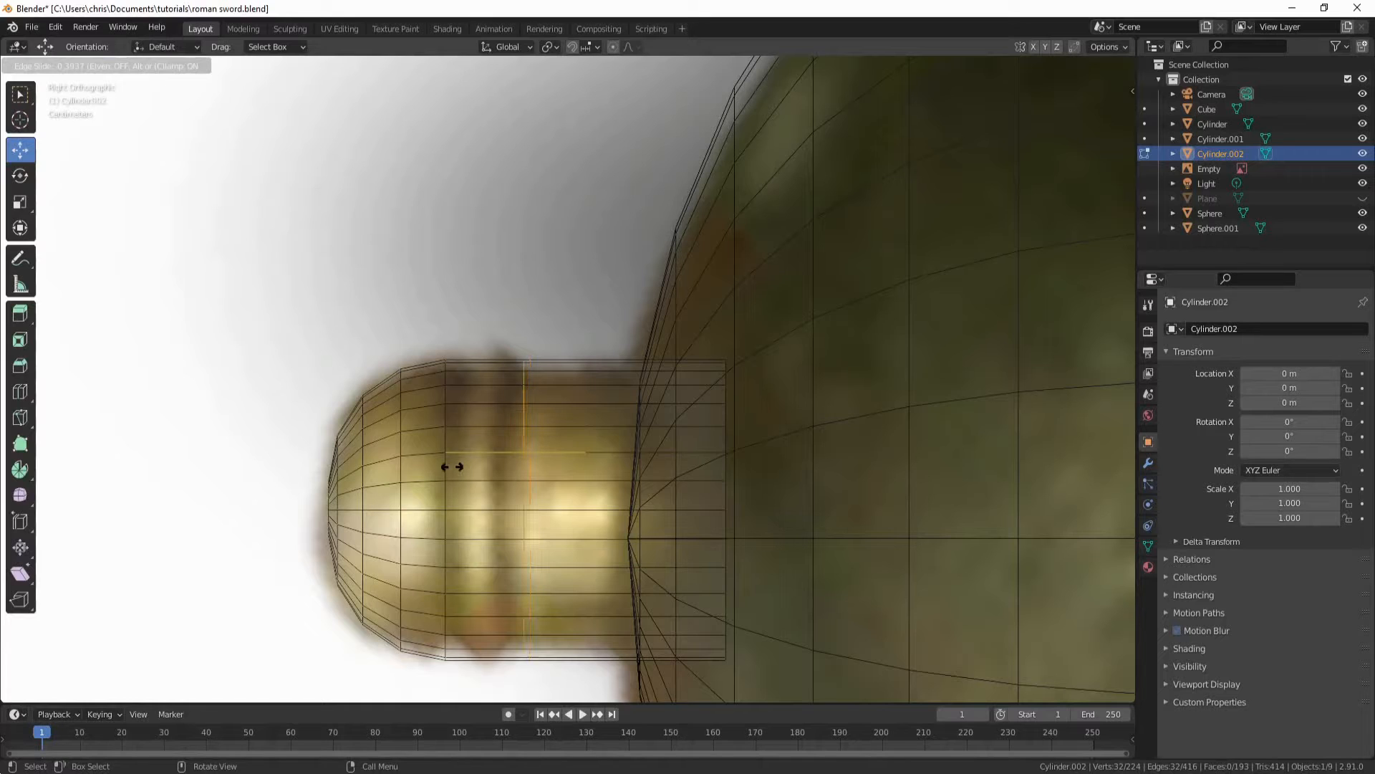
{"action": "left_click", "coordinate": [452, 466]}
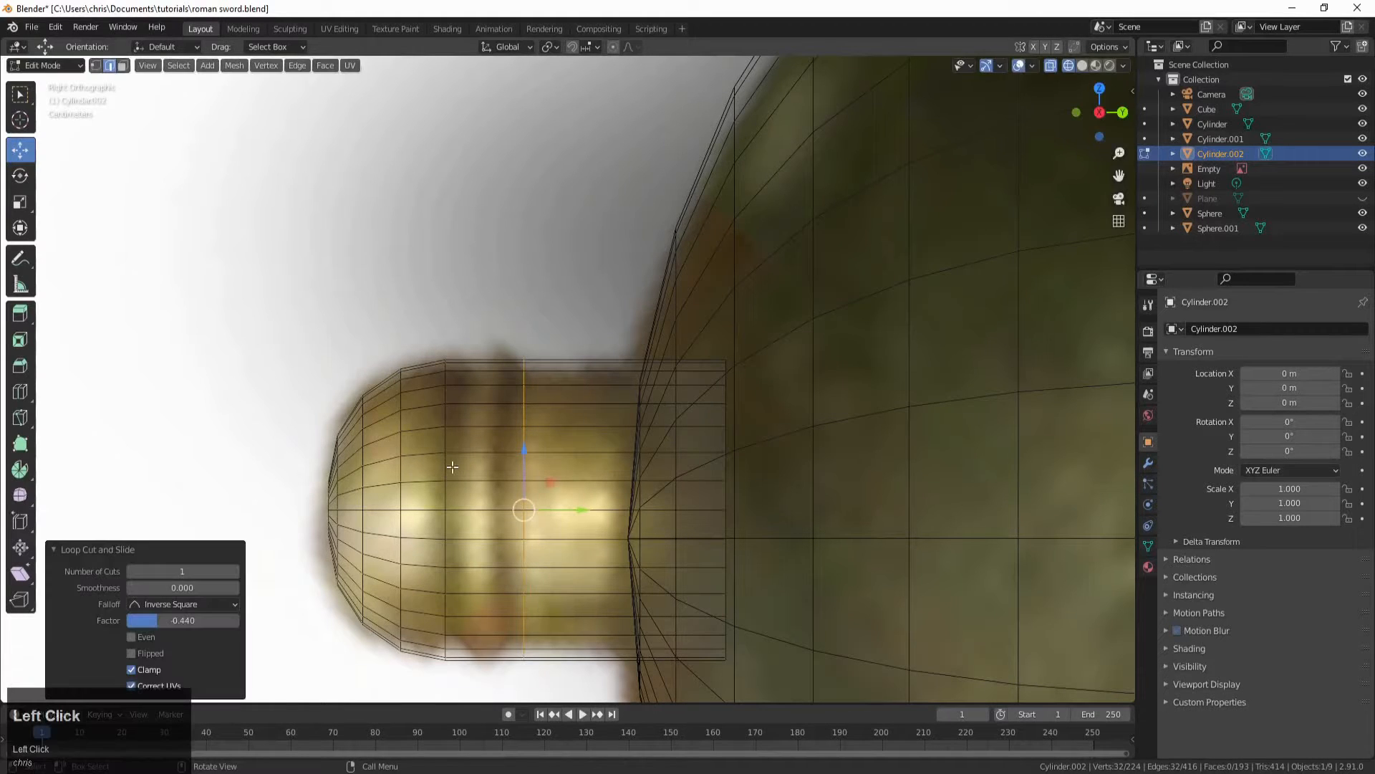
{"action": "key", "text": "ctrl+r"}
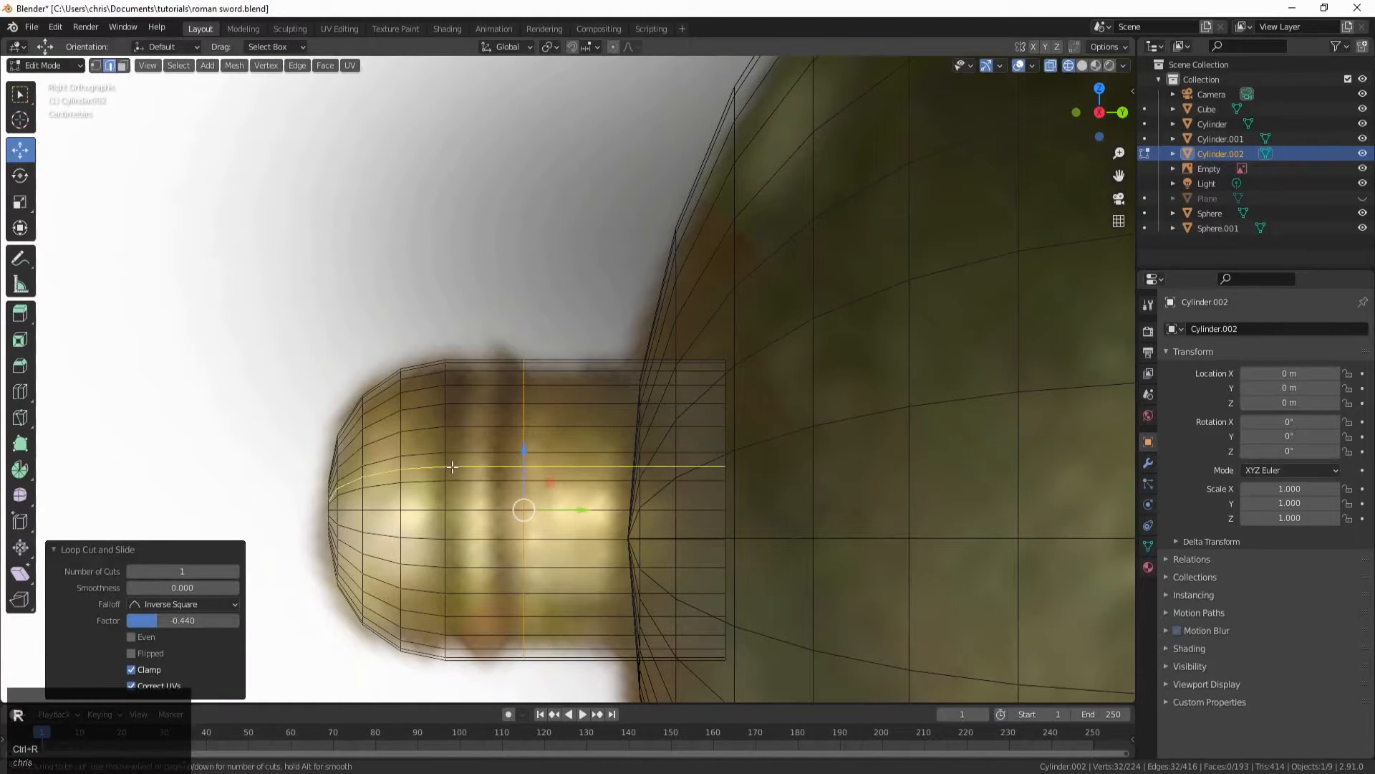
{"action": "left_click", "coordinate": [487, 441]}
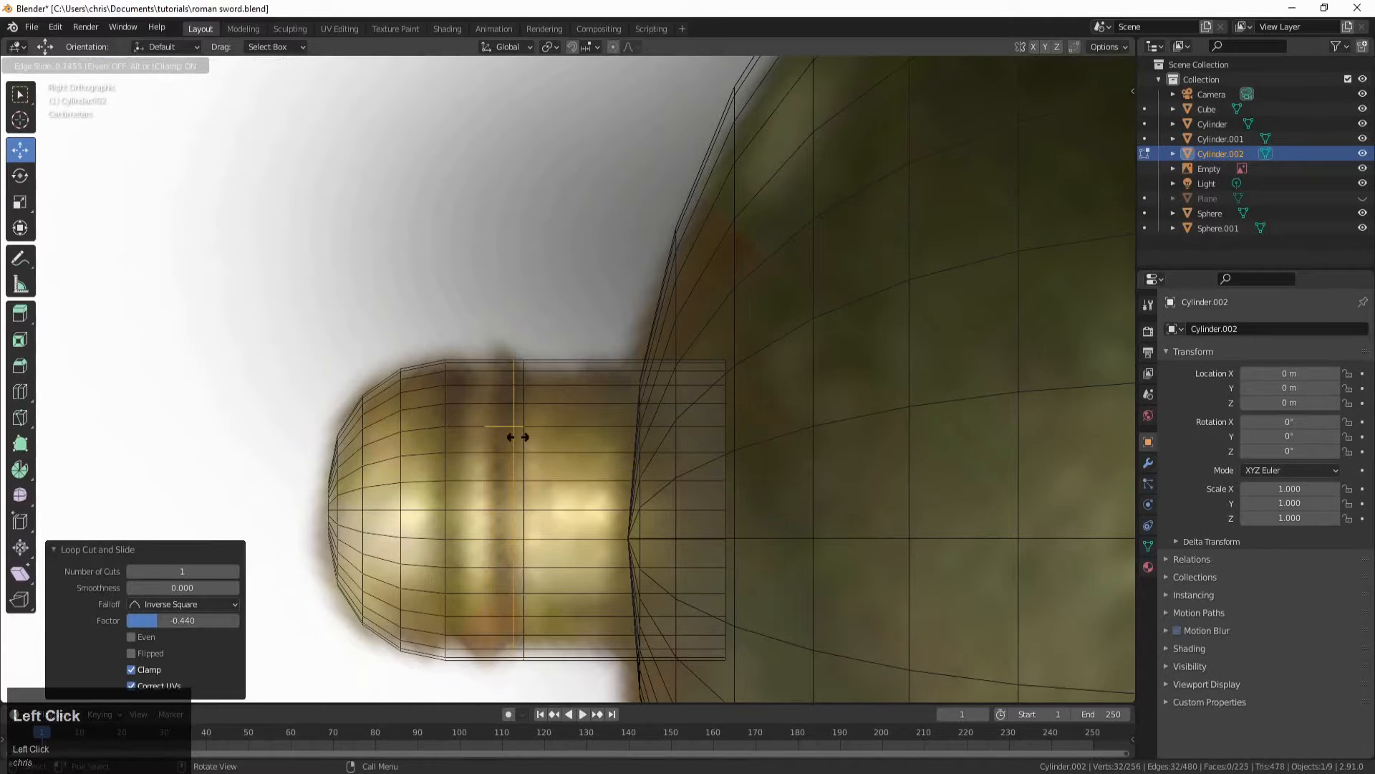
{"action": "left_click", "coordinate": [517, 439]}
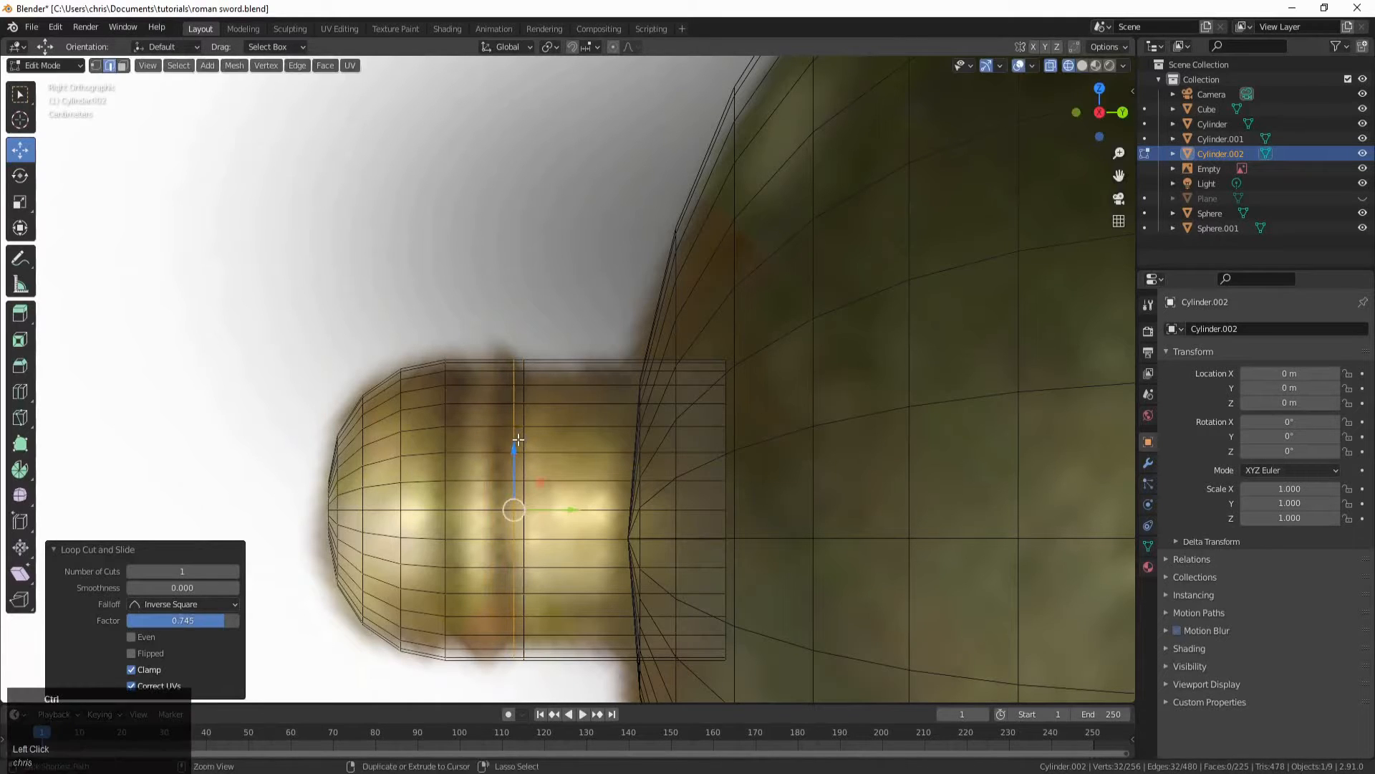
Step: Add two more edge loops around the knob, one on the raised ring and one just behind the rounded cap
{"action": "key", "text": "ctrl+r"}
{"action": "left_click", "coordinate": [501, 448]}
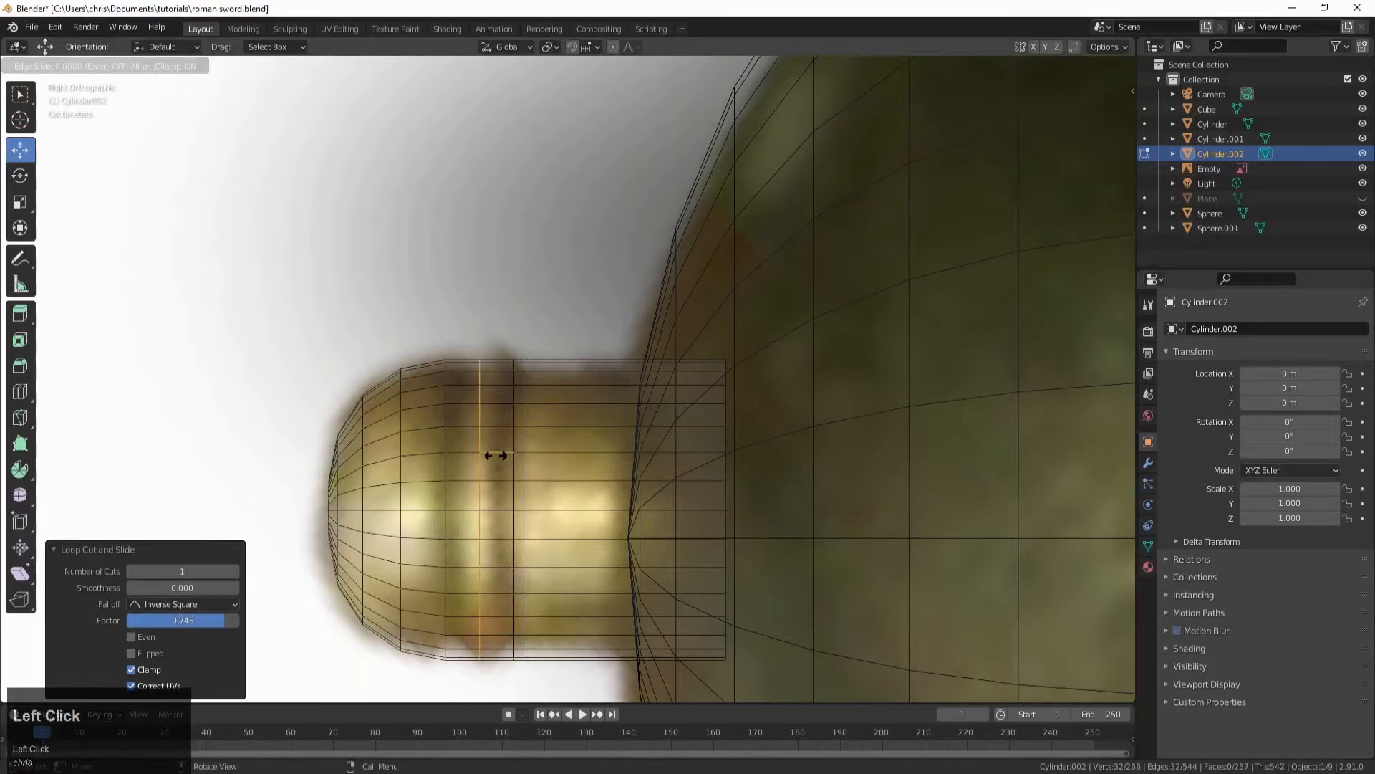
{"action": "left_click", "coordinate": [502, 458]}
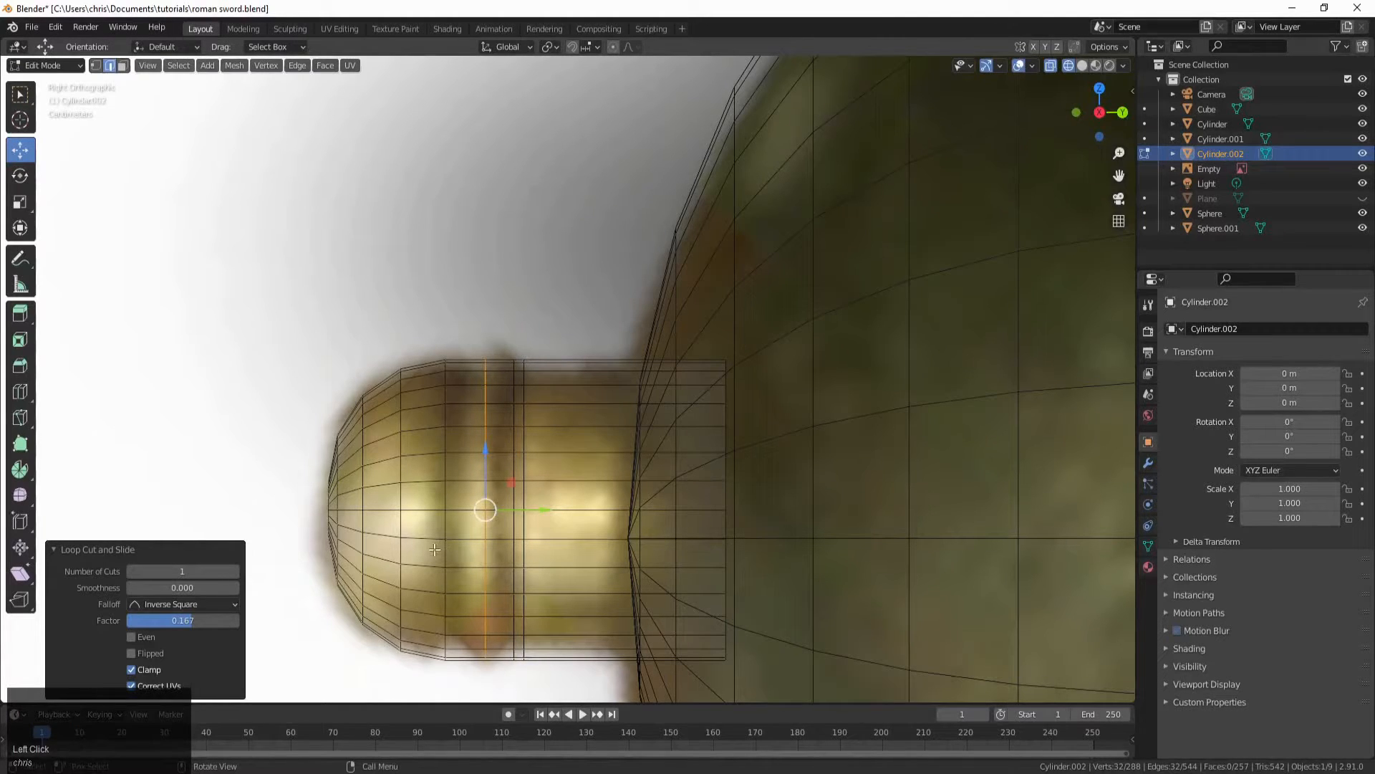
{"action": "key", "text": "ctrl+r"}
{"action": "left_click", "coordinate": [462, 505]}
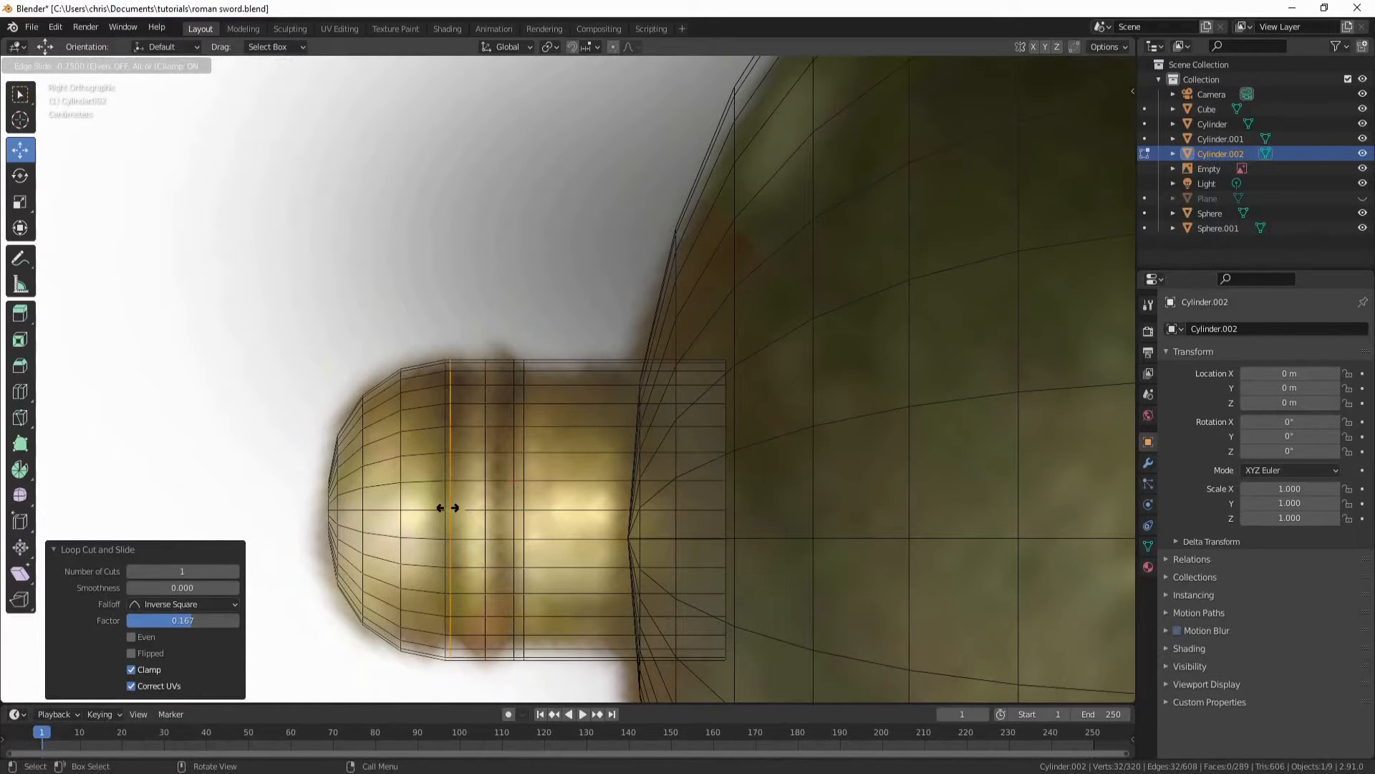
{"action": "left_click", "coordinate": [448, 507]}
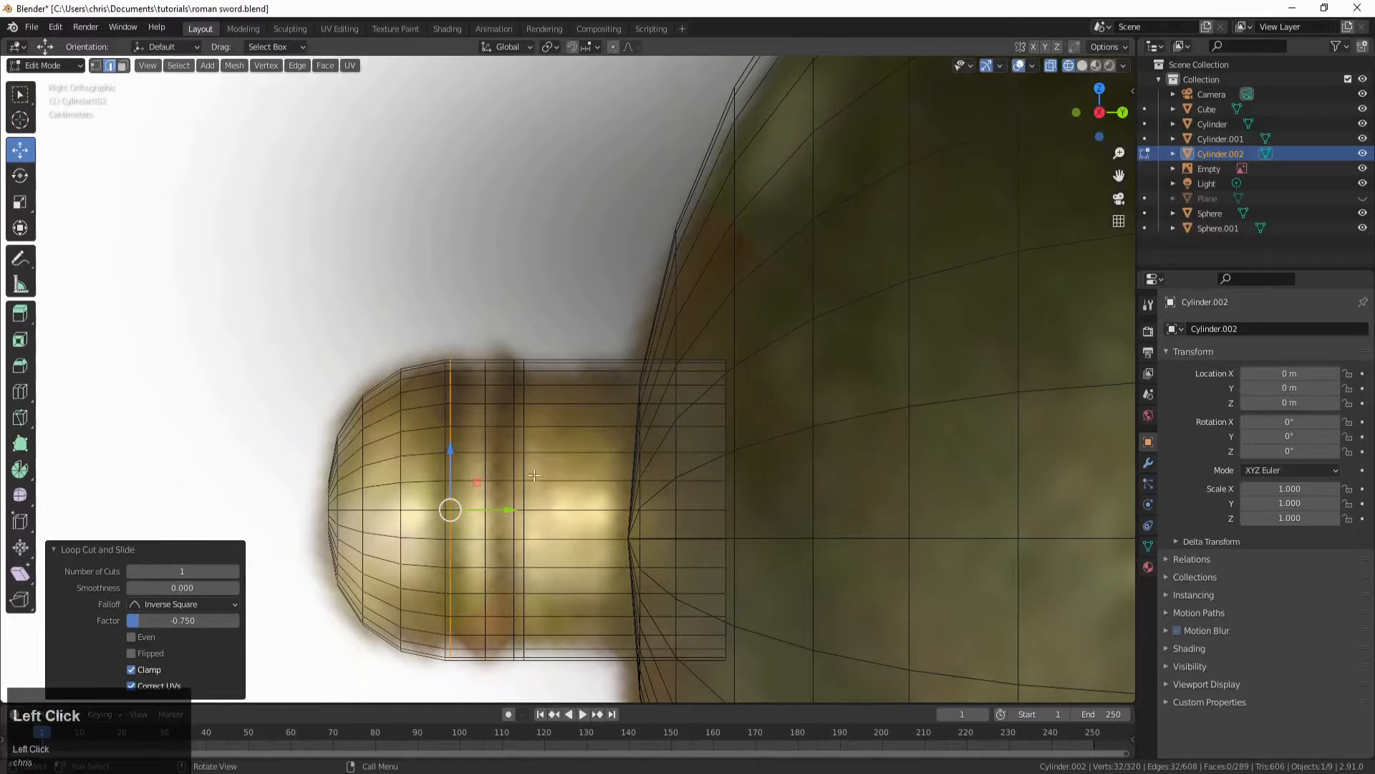
Step: Scale the groove's edge loop on the pommel side to about 0.946 and the raised ring's loop to about 1.064
{"action": "left_click", "coordinate": [514, 430]}
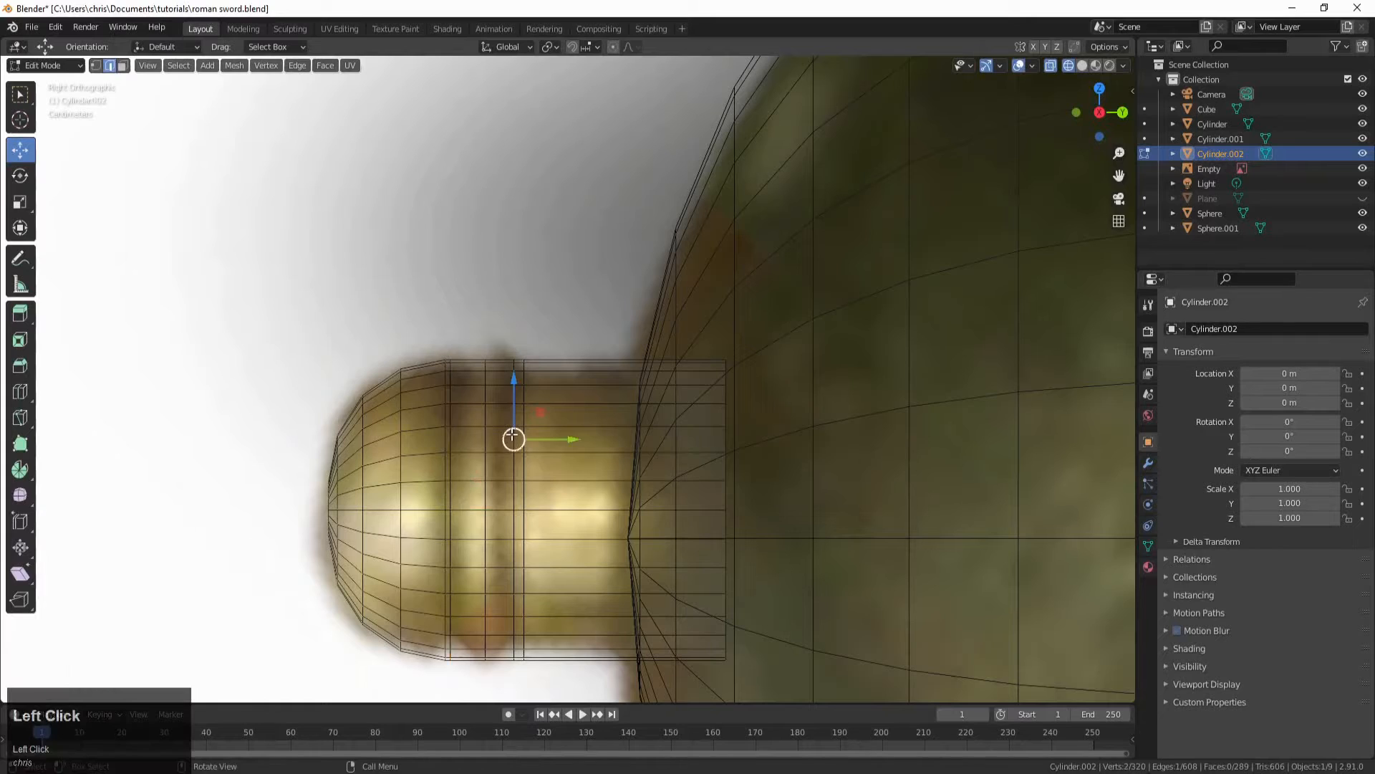
{"action": "left_click", "coordinate": [513, 432], "text": "alt"}
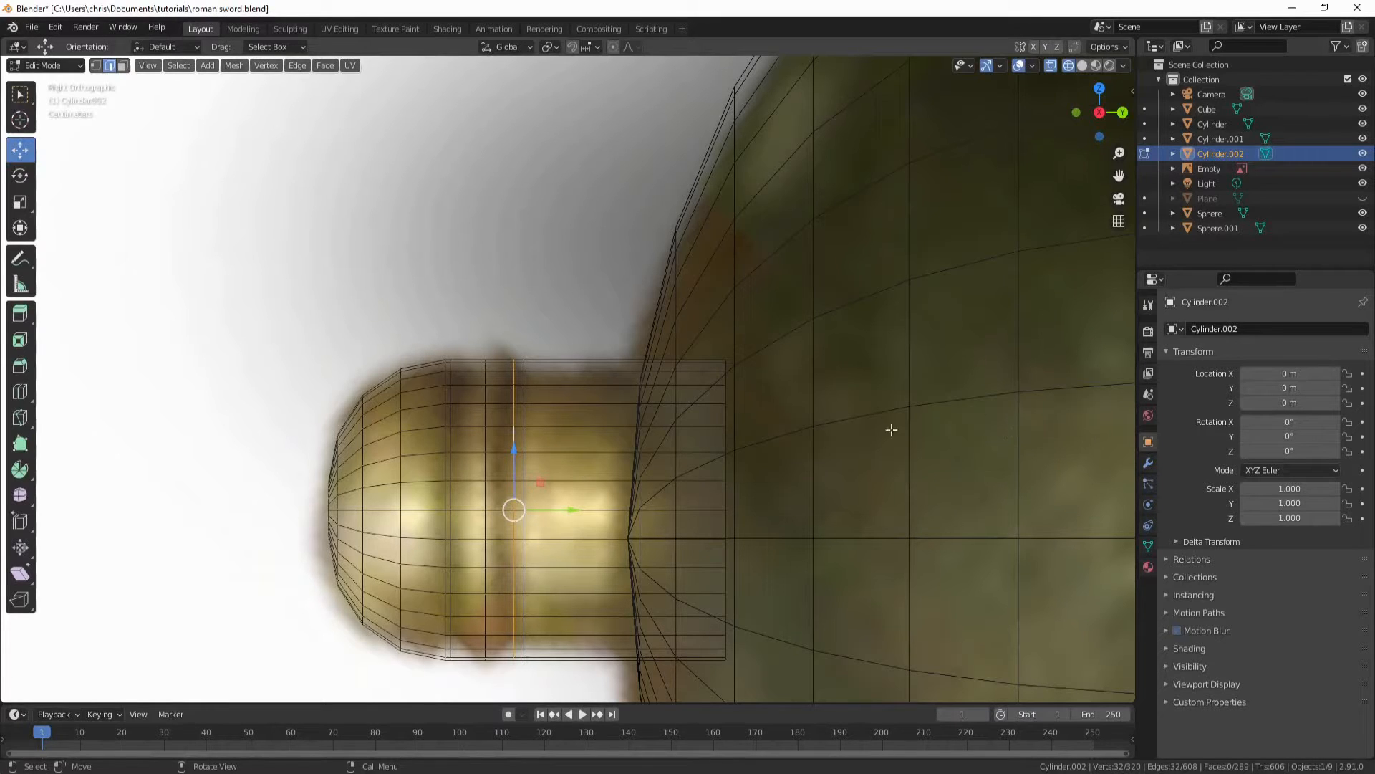
{"action": "key", "text": "s"}
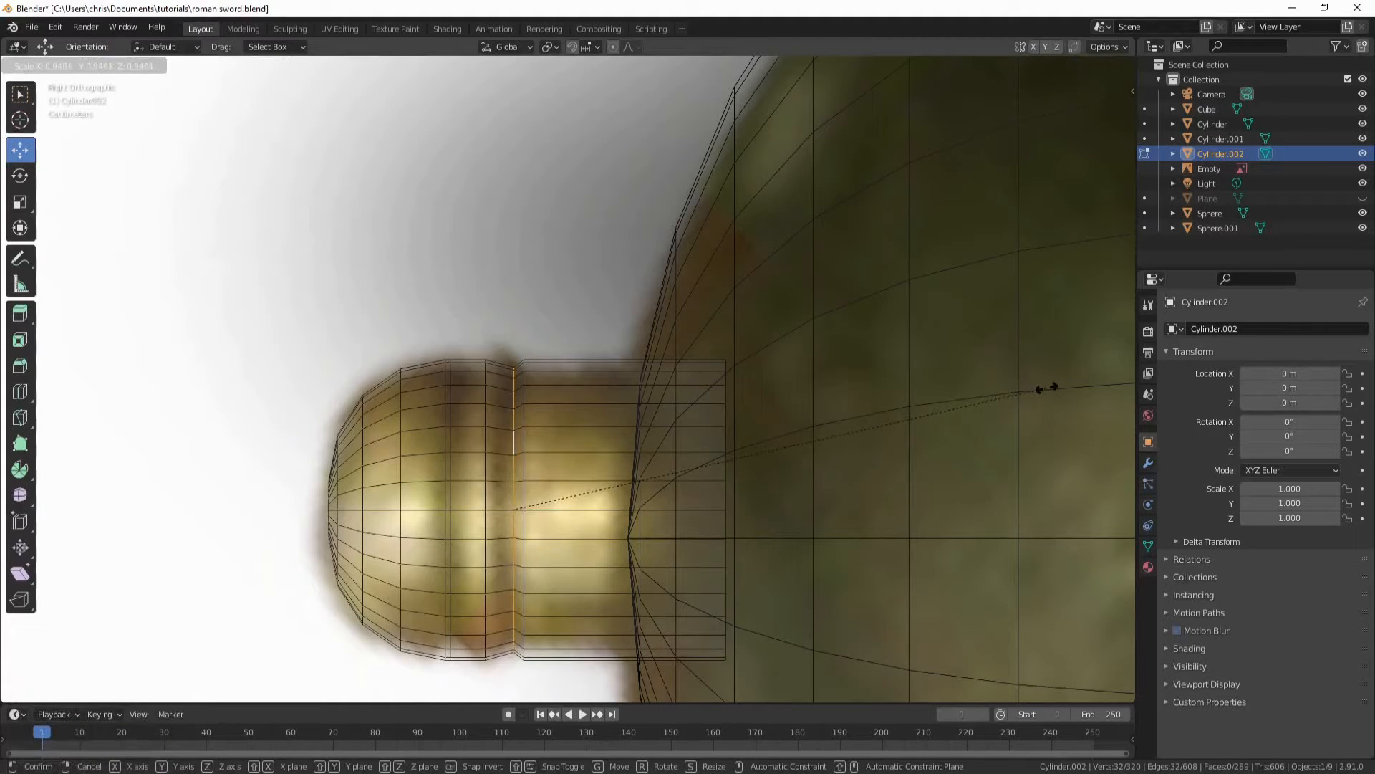
{"action": "left_click", "coordinate": [1046, 387]}
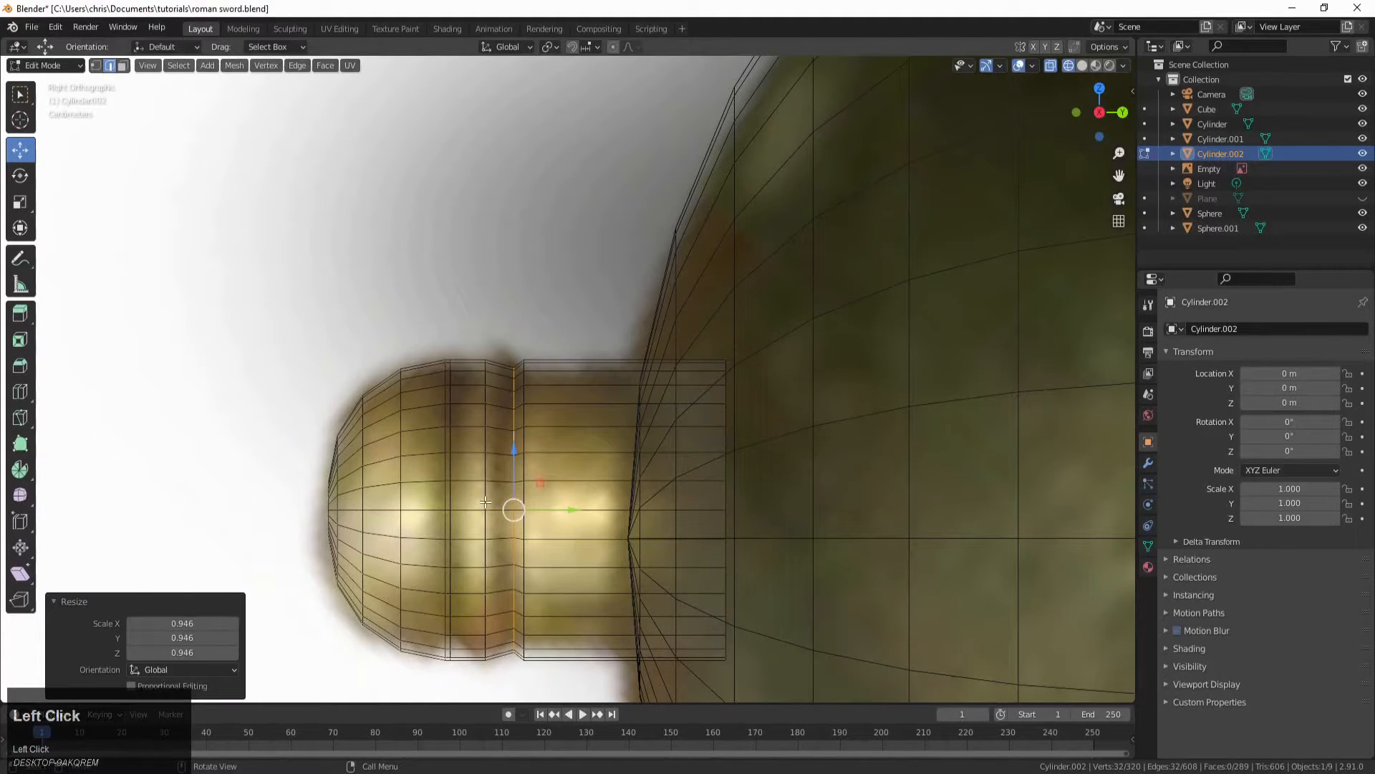
{"action": "left_click", "coordinate": [486, 502], "text": "alt"}
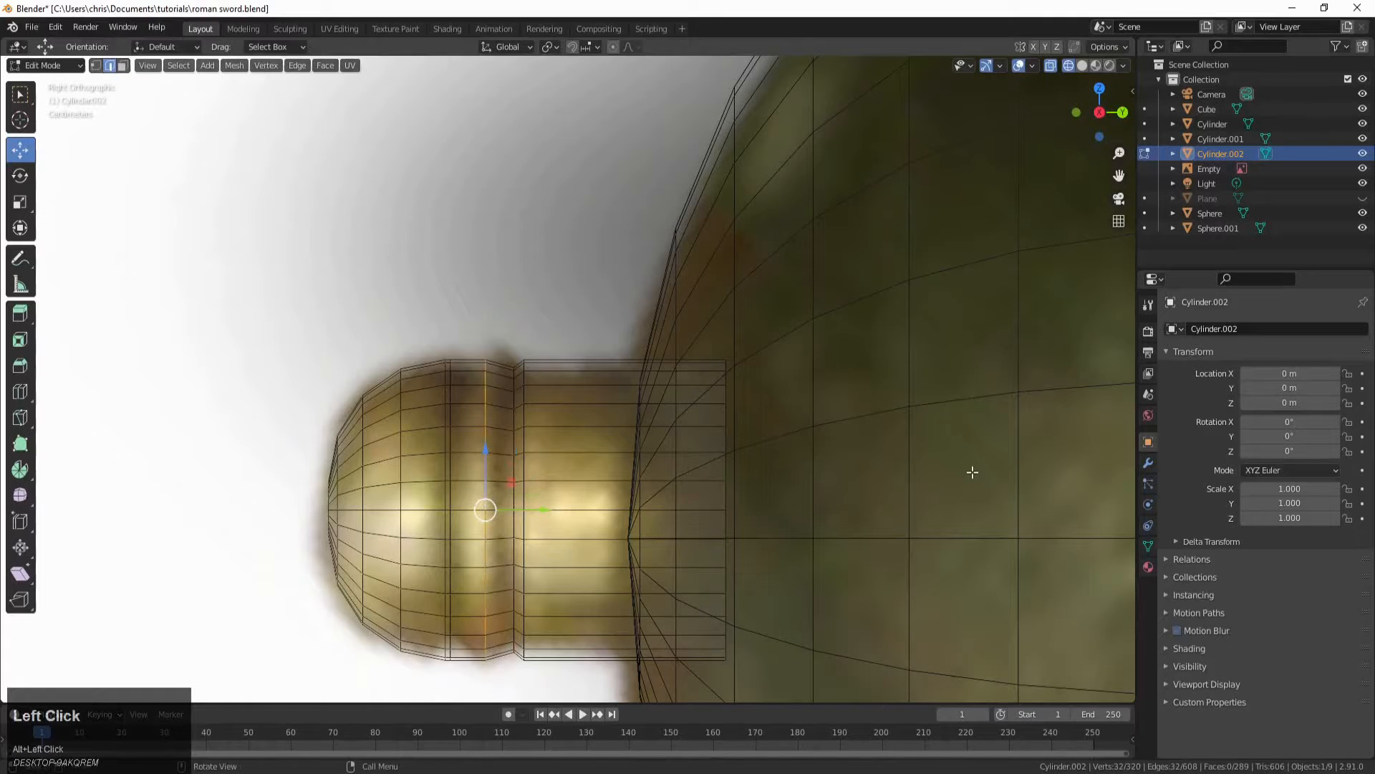
{"action": "key", "text": "s"}
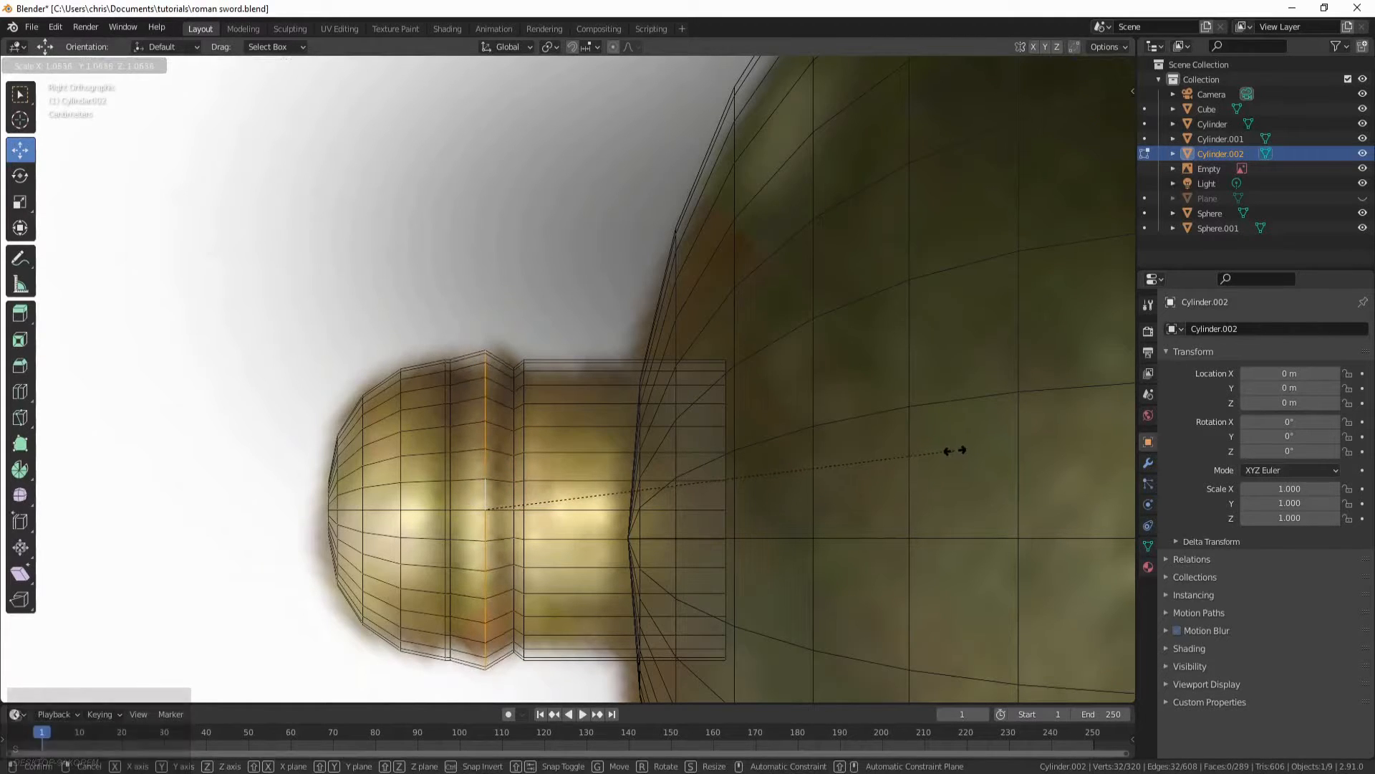
{"action": "left_click", "coordinate": [953, 450]}
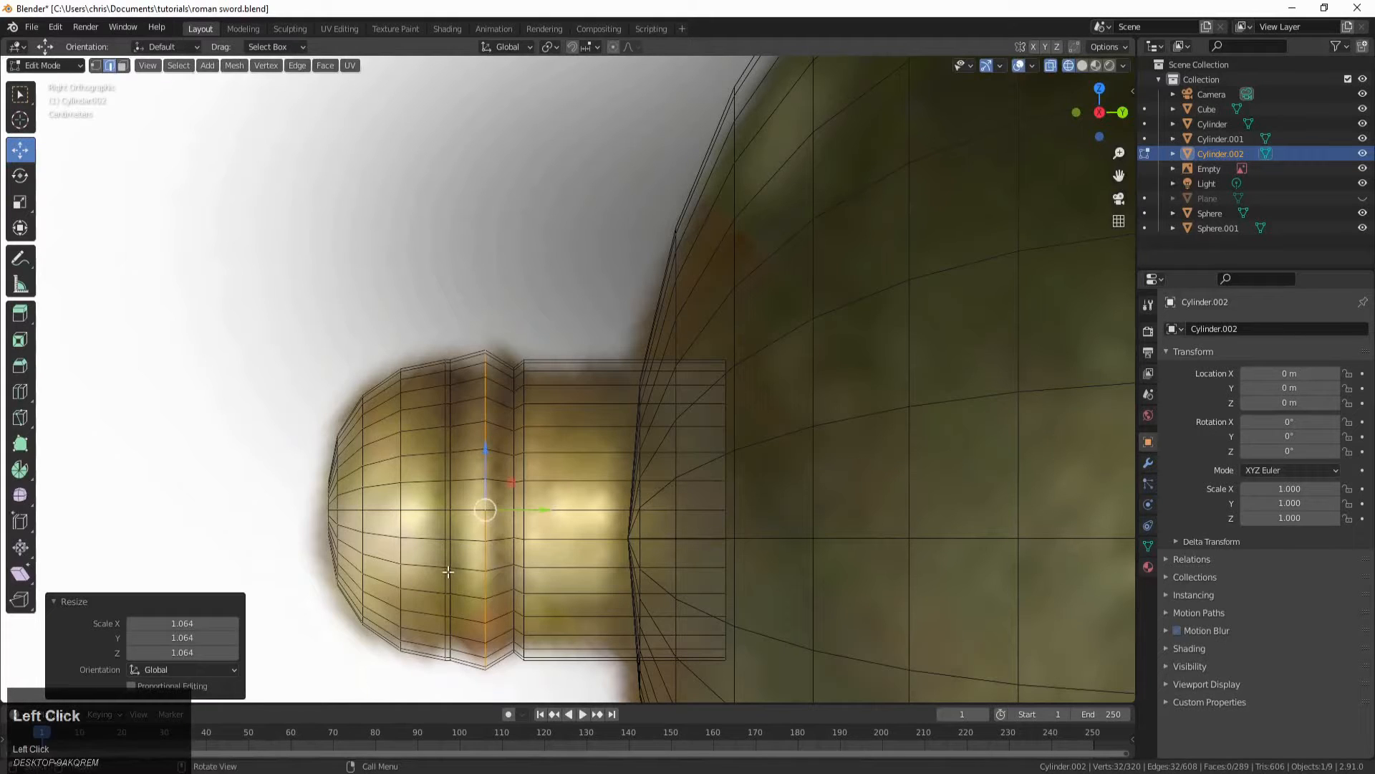
Step: Scale the edge loop just behind the knob's rounded cap to about 0.868 to form the second groove
{"action": "left_click", "coordinate": [445, 573]}
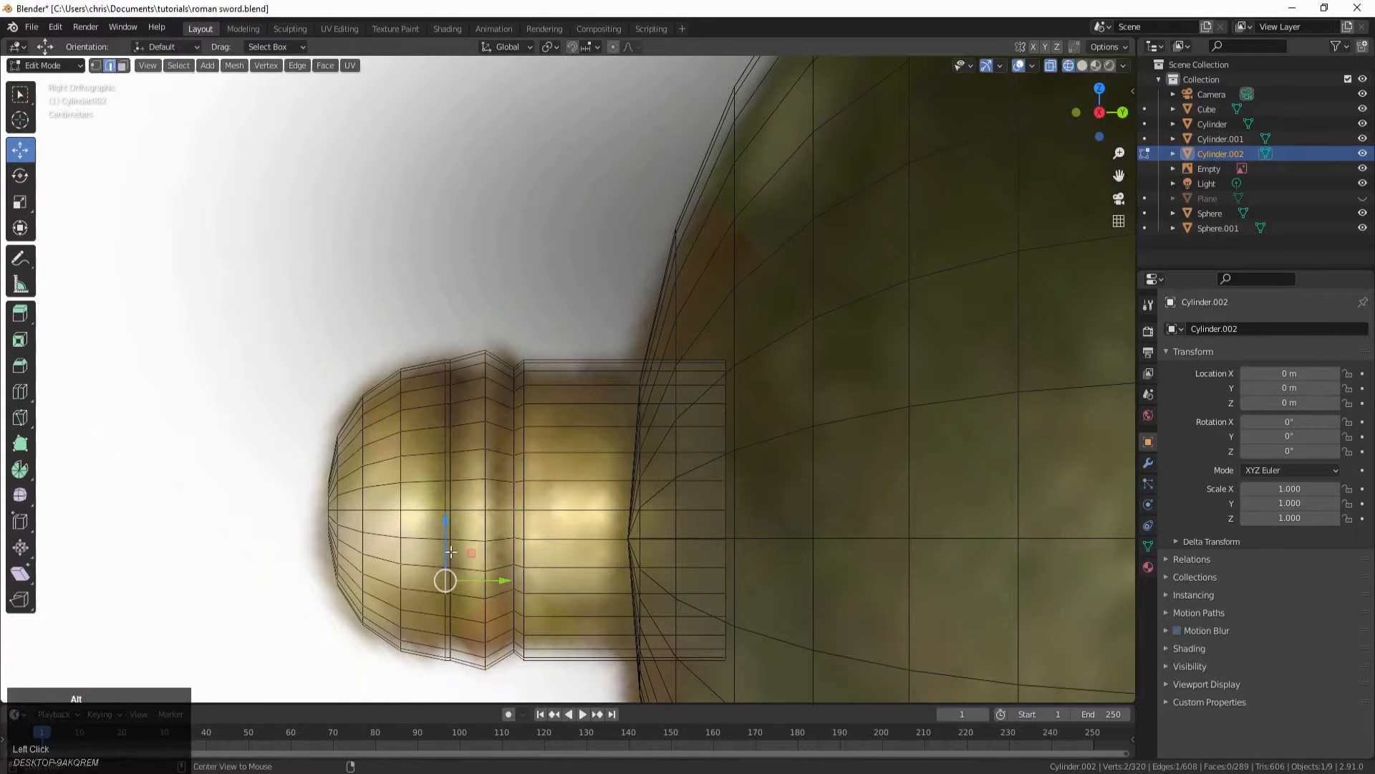
{"action": "left_click", "coordinate": [450, 552], "text": "alt"}
{"action": "key", "text": "s"}
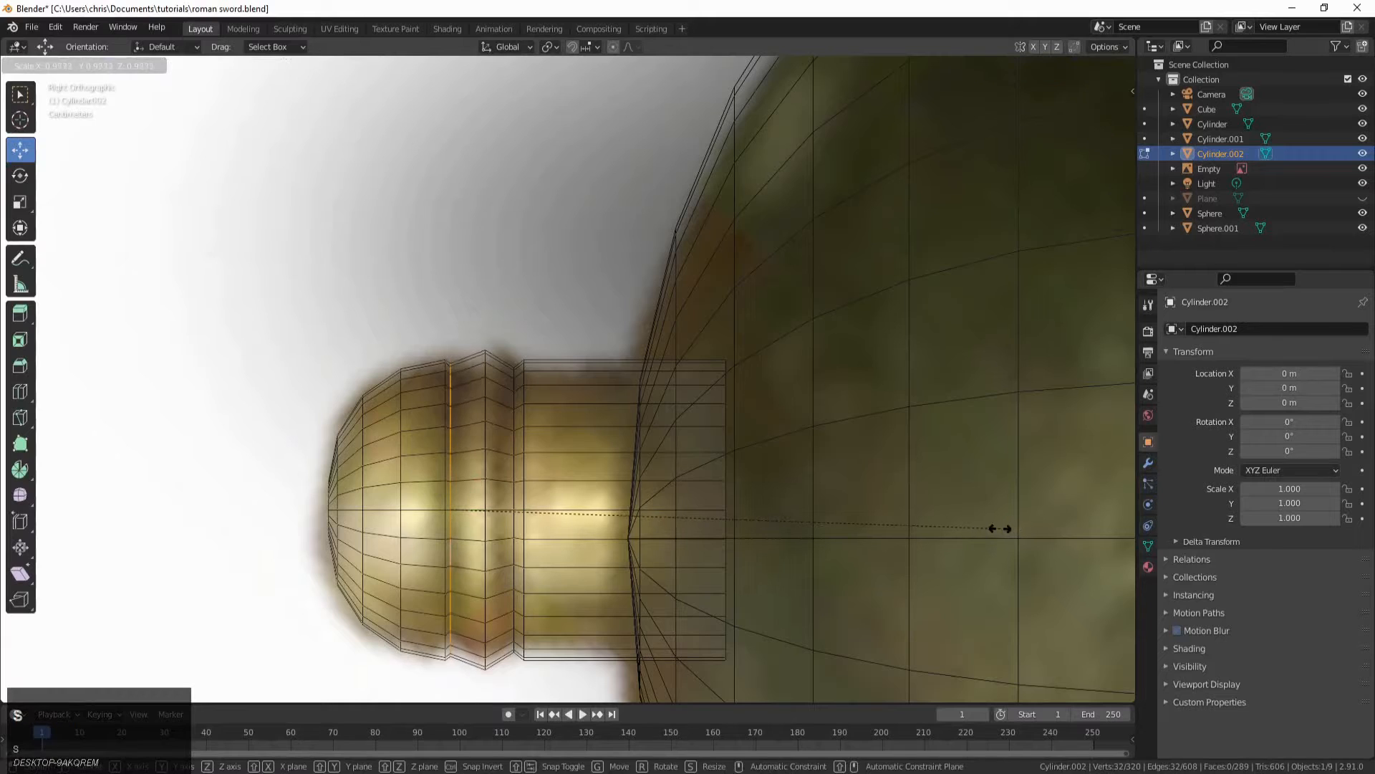
{"action": "left_click", "coordinate": [941, 528]}
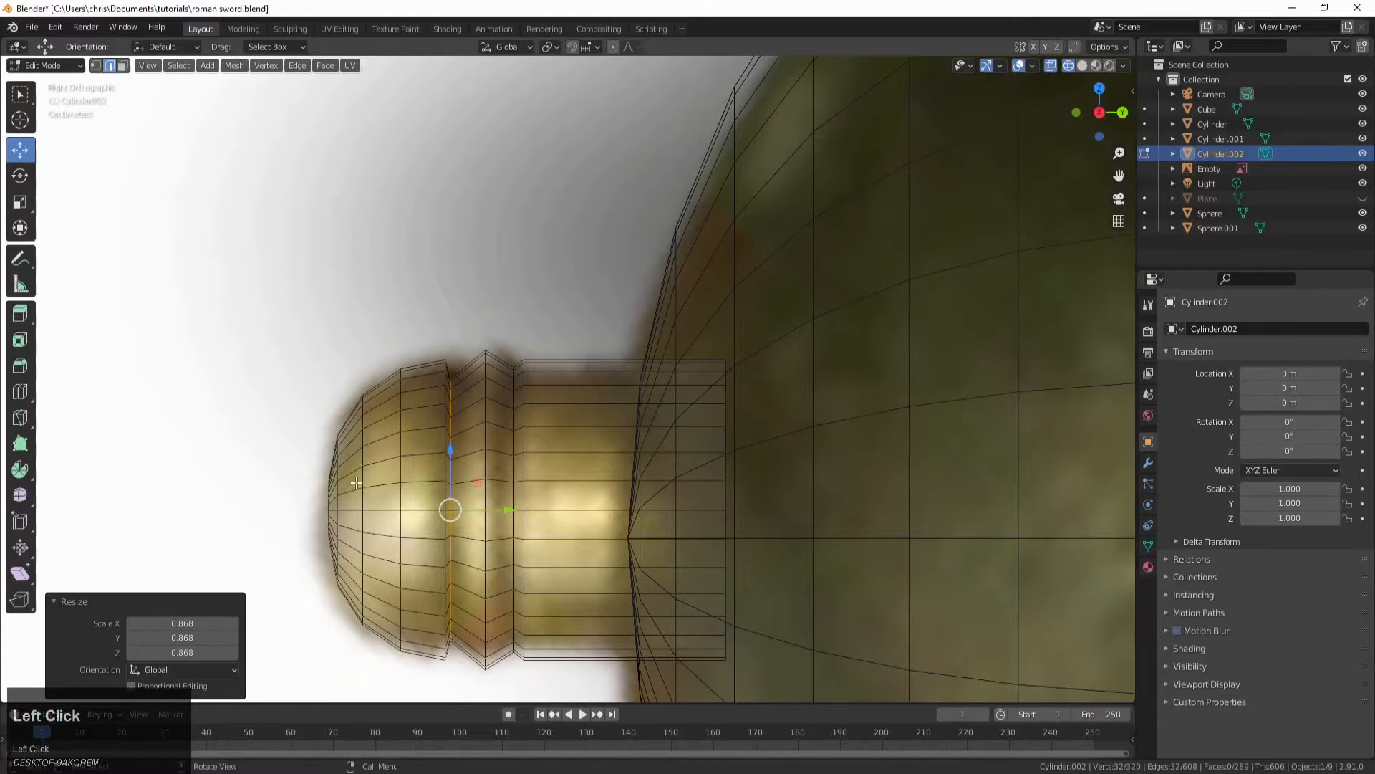
Step: Return the viewport to solid shading in a perspective view of the grooved knob
{"action": "middle_click_drag", "start_coordinate": [356, 482], "coordinate": [445, 482]}
{"action": "scroll", "coordinate": [445, 482], "scroll_direction": "down", "scroll_amount": 5}
{"action": "middle_click_drag", "start_coordinate": [573, 476], "coordinate": [663, 484]}
{"action": "scroll", "coordinate": [503, 482], "scroll_direction": "down", "scroll_amount": 8}
{"action": "scroll", "coordinate": [687, 505], "scroll_direction": "up", "scroll_amount": 3}
{"action": "scroll", "coordinate": [634, 480], "scroll_direction": "up", "scroll_amount": 2}
{"action": "key", "text": "z"}
{"action": "scroll", "coordinate": [666, 481], "scroll_direction": "up", "scroll_amount": 2}
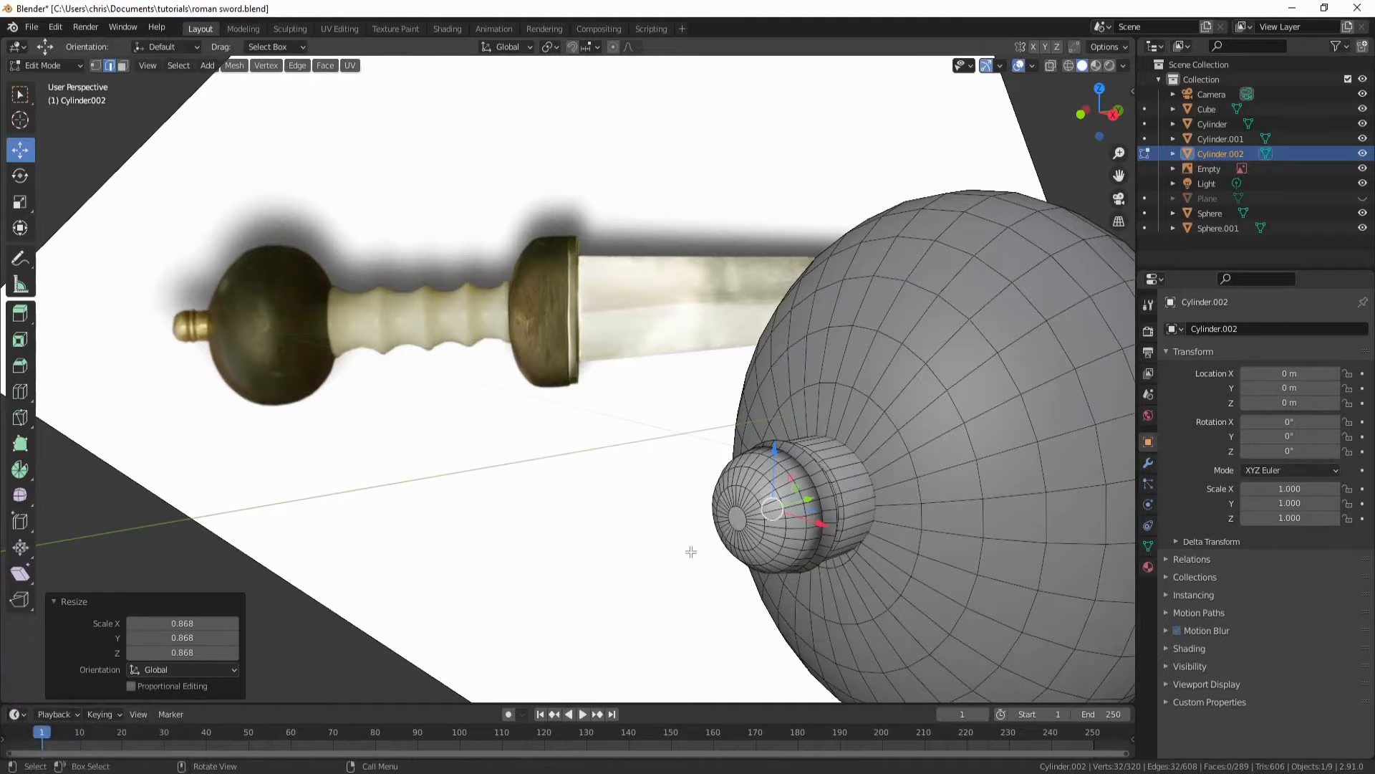
Step: Compare the modelled knob and pommel with the gold knob in the reference image
{"action": "scroll", "coordinate": [351, 477], "scroll_direction": "down", "scroll_amount": 2}
{"action": "middle_click_drag", "start_coordinate": [346, 475], "coordinate": [386, 419]}
{"action": "scroll", "coordinate": [386, 419], "scroll_direction": "up", "scroll_amount": 3}
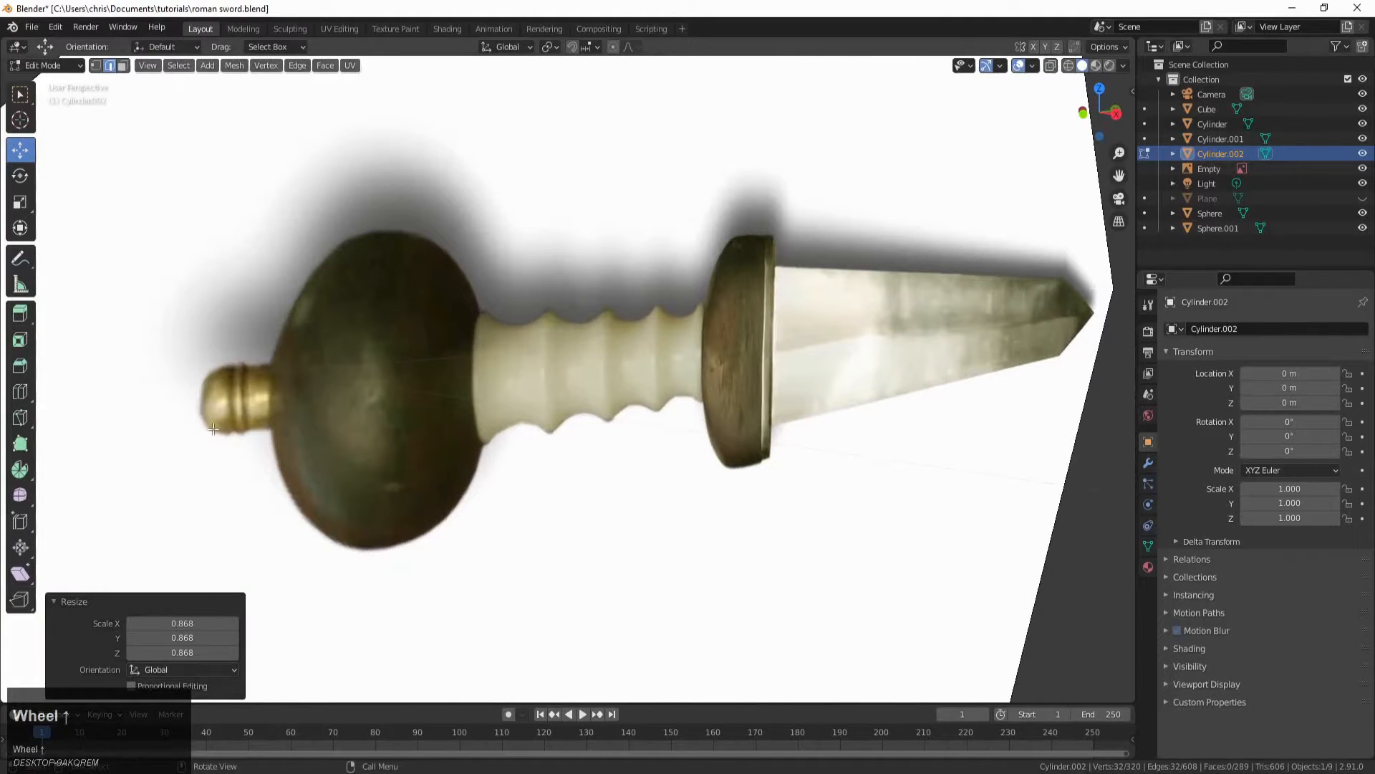
{"action": "scroll", "coordinate": [285, 478], "scroll_direction": "down", "scroll_amount": 3}
{"action": "middle_click_drag", "start_coordinate": [283, 477], "coordinate": [659, 467]}
{"action": "scroll", "coordinate": [659, 467], "scroll_direction": "up", "scroll_amount": 4}
{"action": "middle_click_drag", "start_coordinate": [884, 500], "coordinate": [589, 495], "text": "shift"}
{"action": "scroll", "coordinate": [589, 495], "scroll_direction": "down", "scroll_amount": 3}
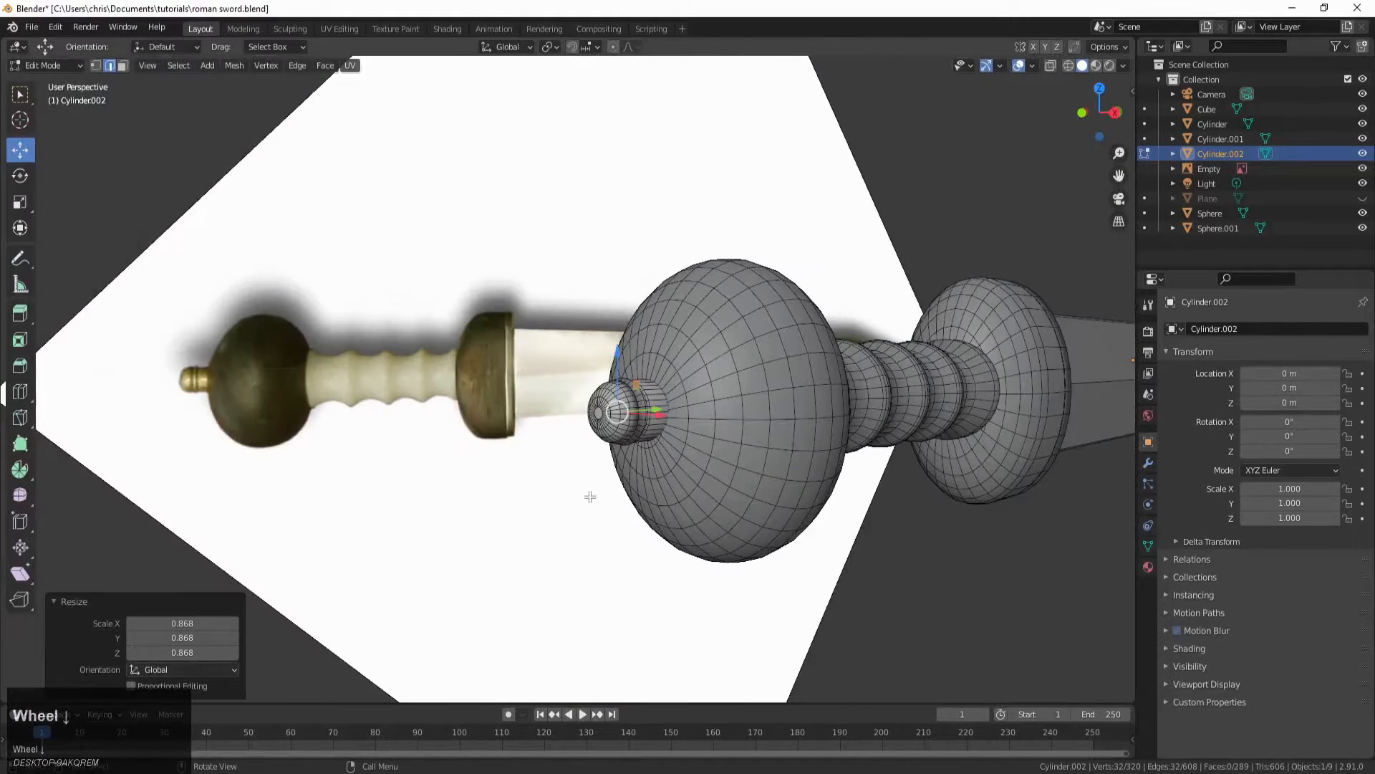
Step: Inset the flat face at the tip of the knob's rounded cap by about 0.0081 m and delete the small inner face
{"action": "left_click", "coordinate": [619, 437]}
{"action": "scroll", "coordinate": [620, 437], "scroll_direction": "up", "scroll_amount": 2}
{"action": "left_click", "coordinate": [608, 432]}
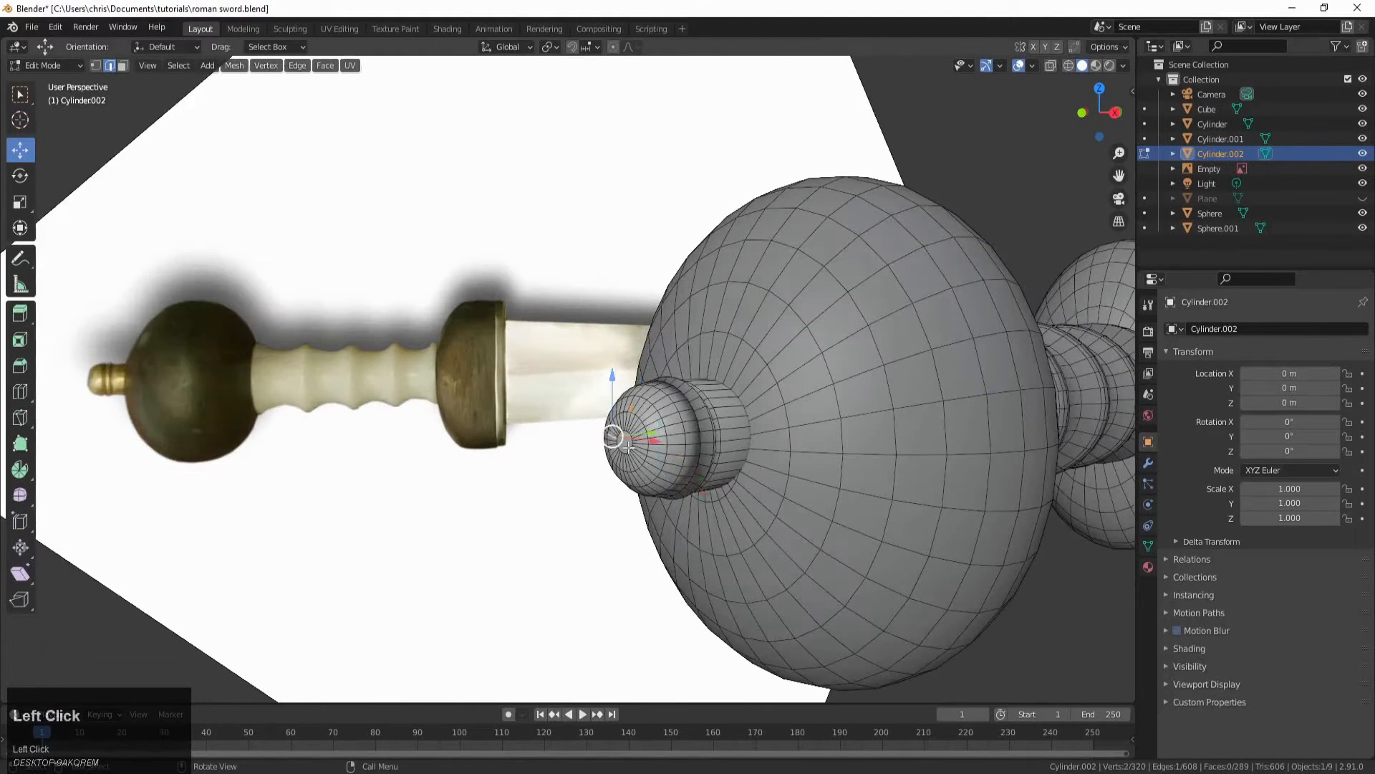
{"action": "scroll", "coordinate": [623, 441], "scroll_direction": "up", "scroll_amount": 2}
{"action": "left_click", "coordinate": [766, 589]}
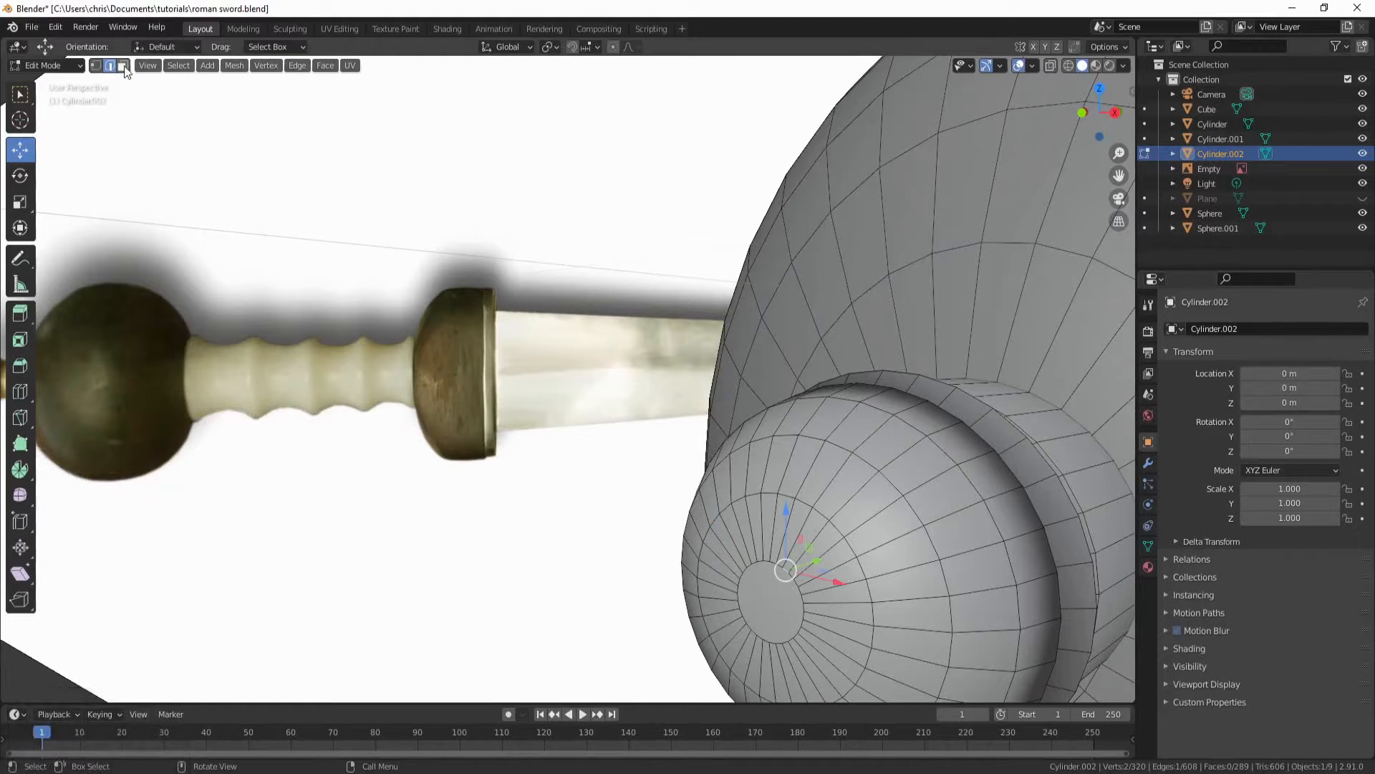
{"action": "left_click", "coordinate": [122, 65]}
{"action": "left_click", "coordinate": [763, 608]}
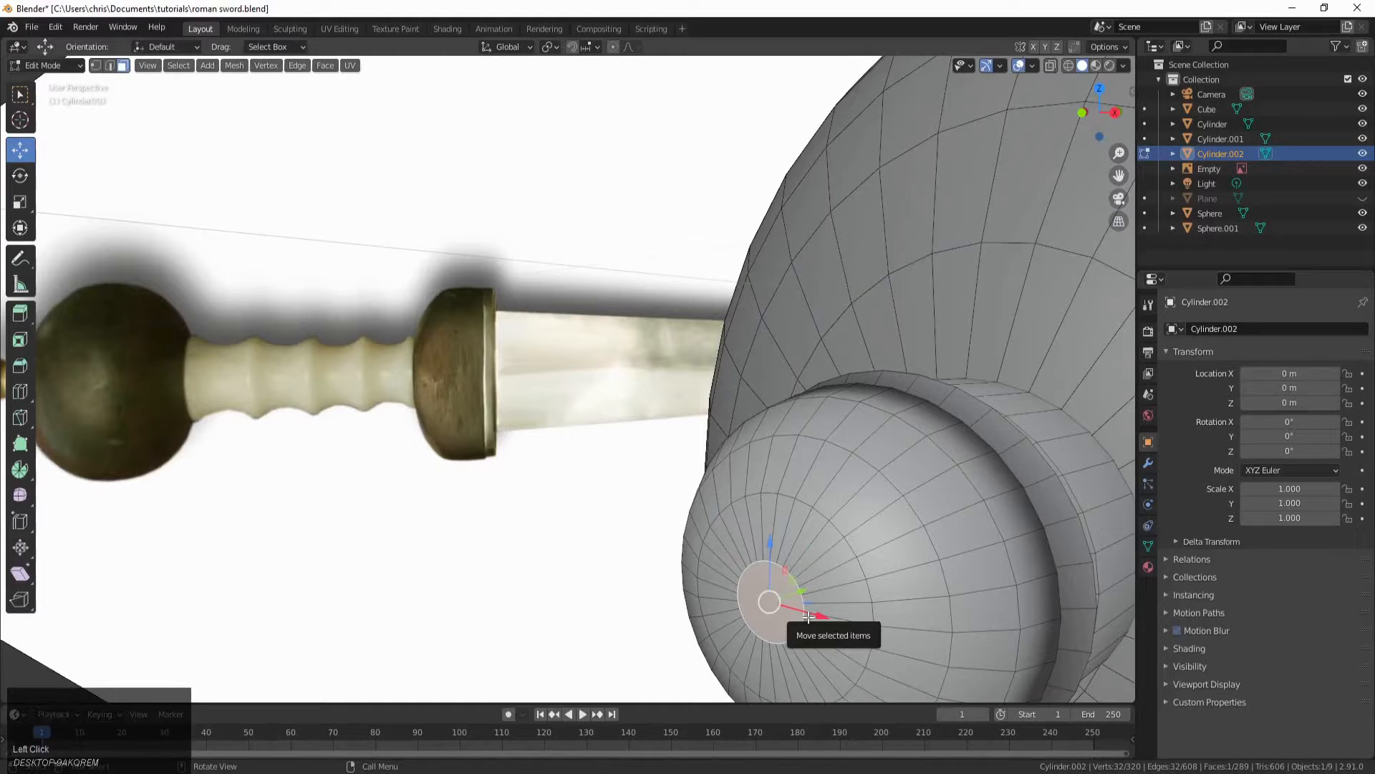
{"action": "key", "text": "i"}
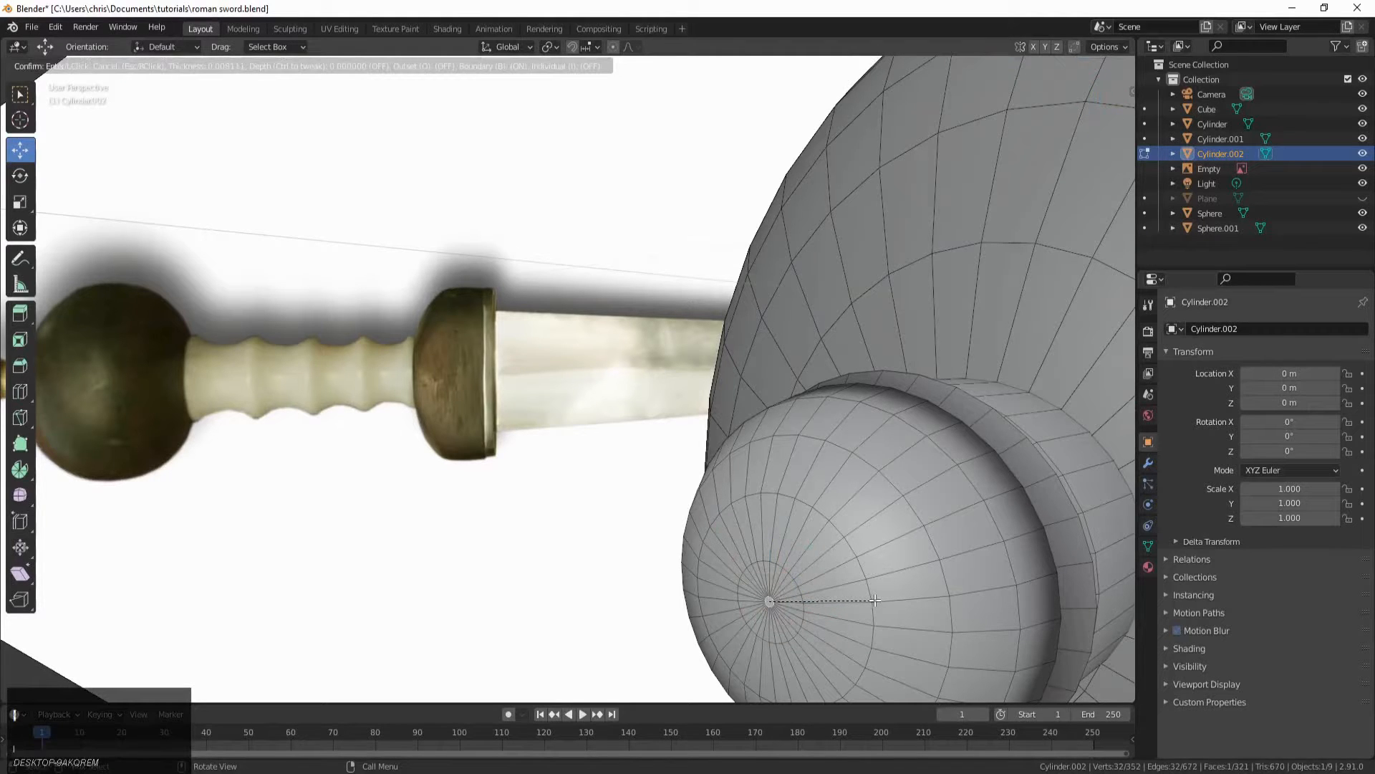
{"action": "left_click", "coordinate": [875, 600]}
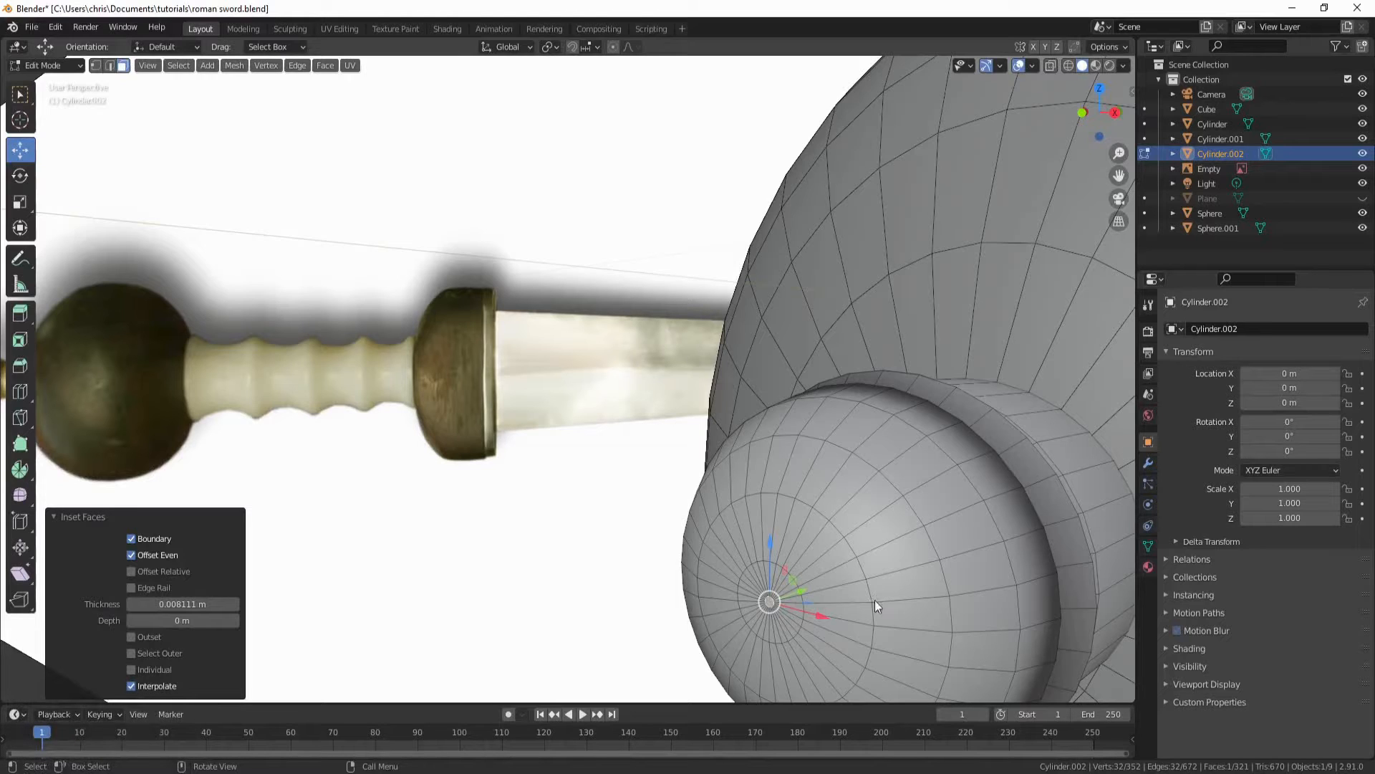
{"action": "key", "text": "x"}
{"action": "left_click", "coordinate": [858, 615]}
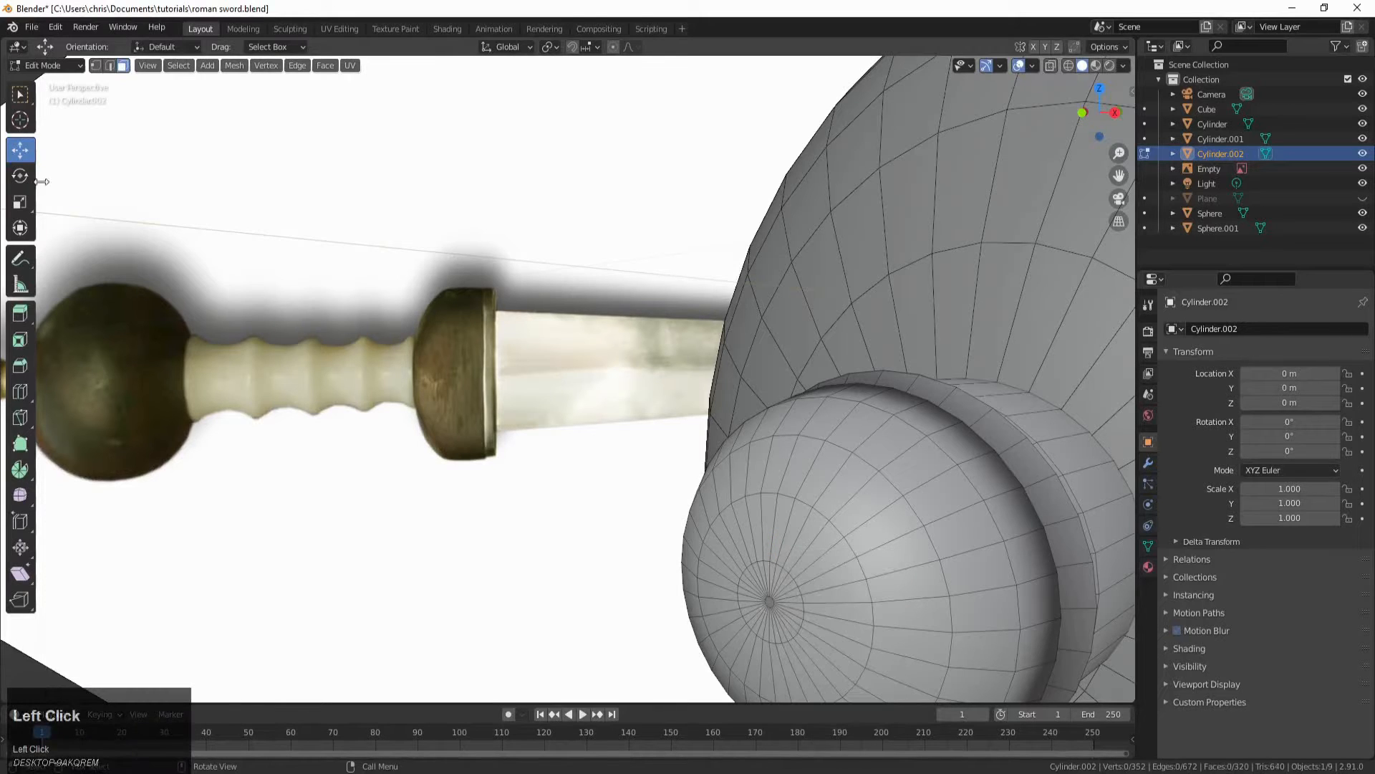
Step: Select the edge loop around the small hole at the cap's tip and merge it at its center
{"action": "left_click", "coordinate": [110, 66]}
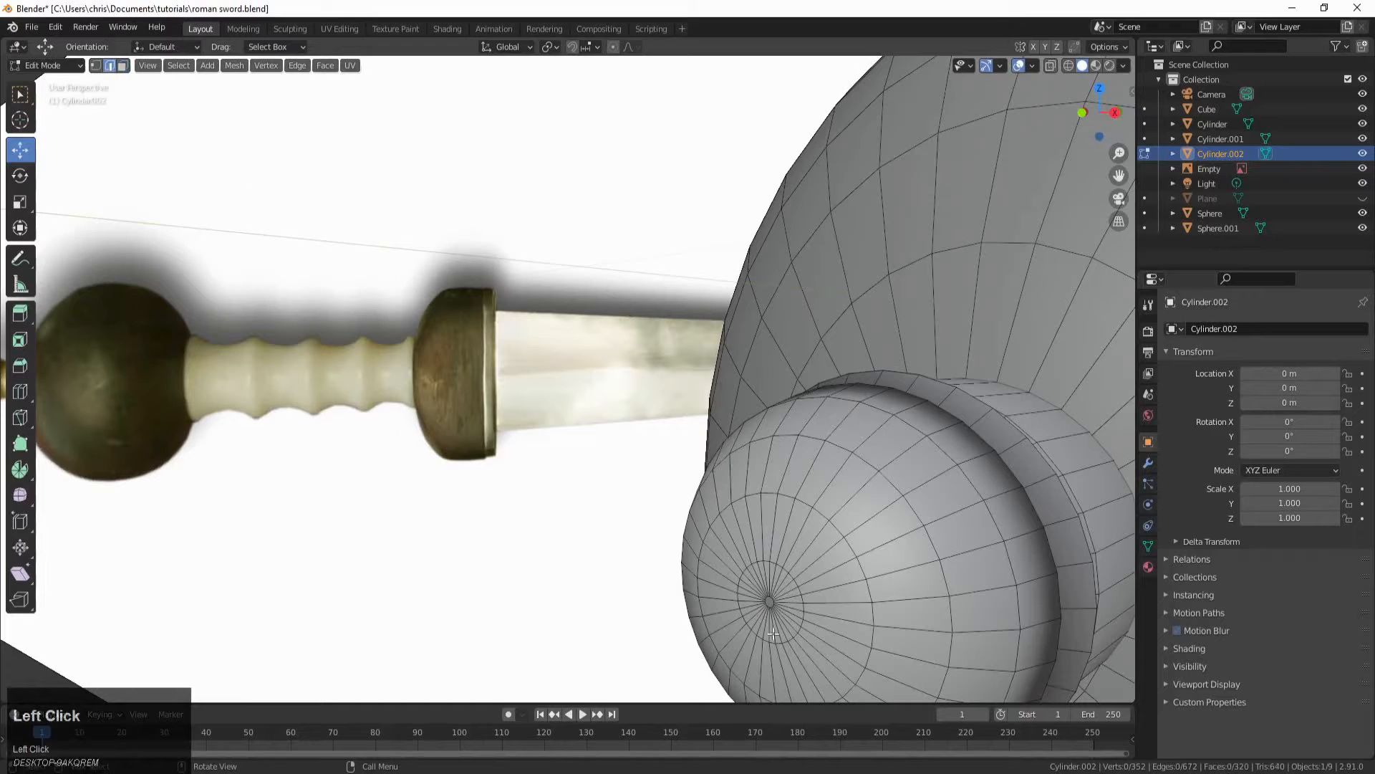
{"action": "left_click", "coordinate": [773, 609], "text": "alt"}
{"action": "left_click", "coordinate": [773, 608], "text": "alt"}
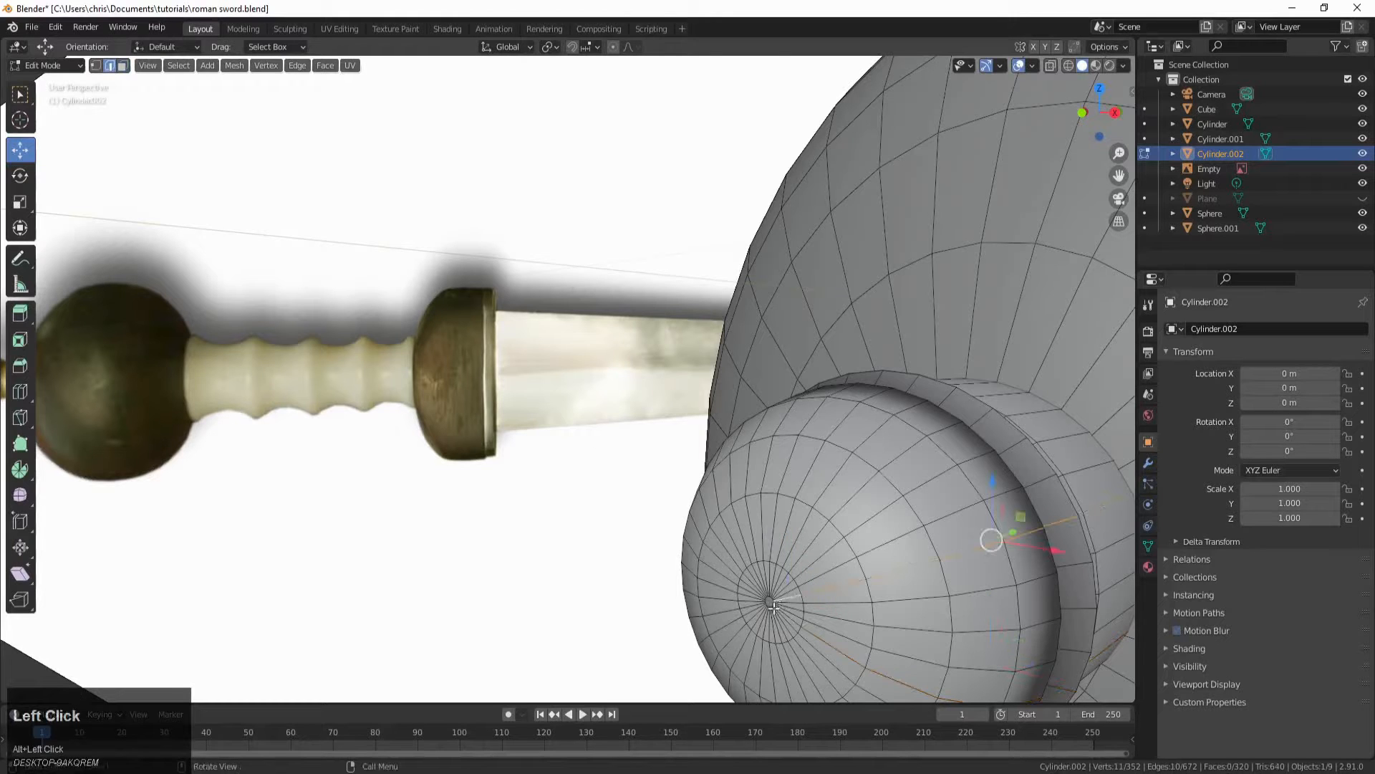
{"action": "scroll", "coordinate": [773, 608], "scroll_direction": "down", "scroll_amount": 3}
{"action": "scroll", "coordinate": [774, 607], "scroll_direction": "up", "scroll_amount": 3}
{"action": "left_click", "coordinate": [771, 607]}
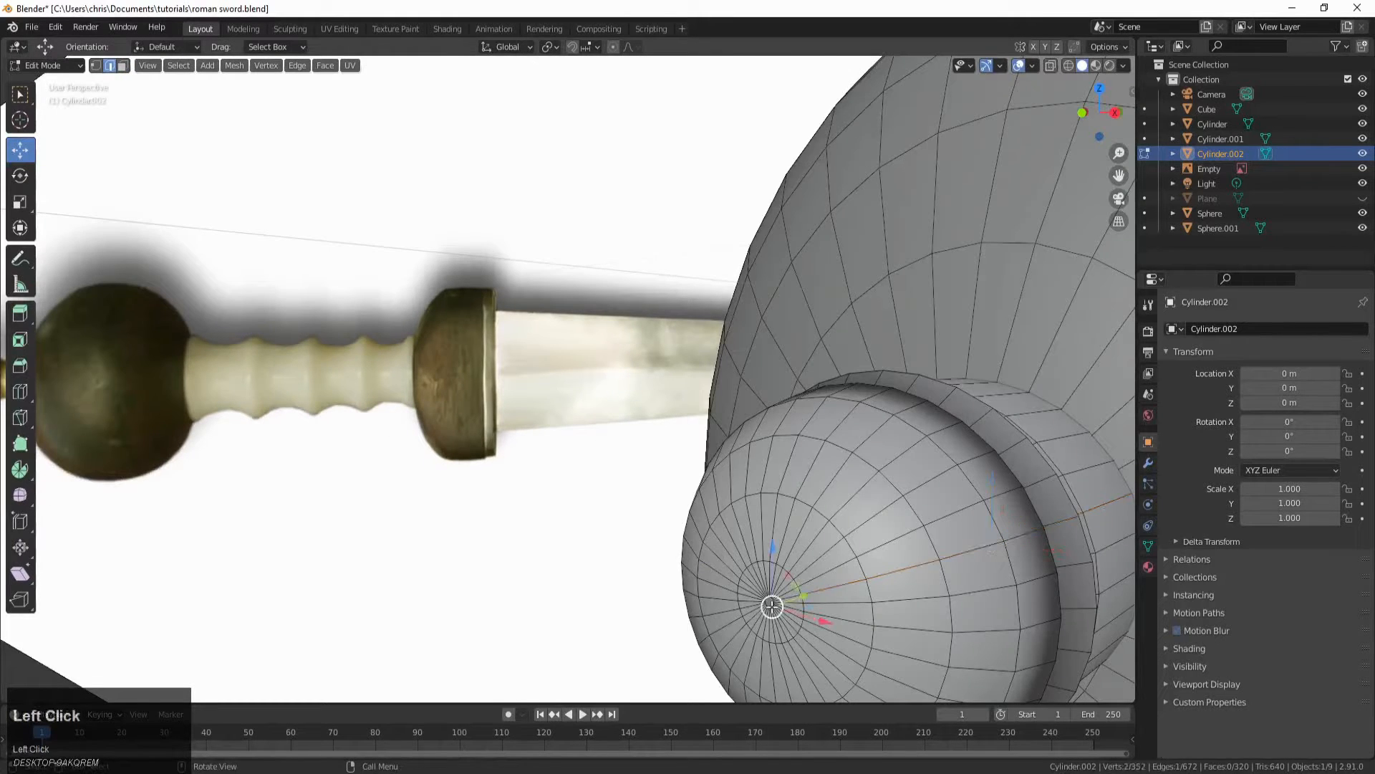
{"action": "left_click", "coordinate": [767, 601], "text": "alt"}
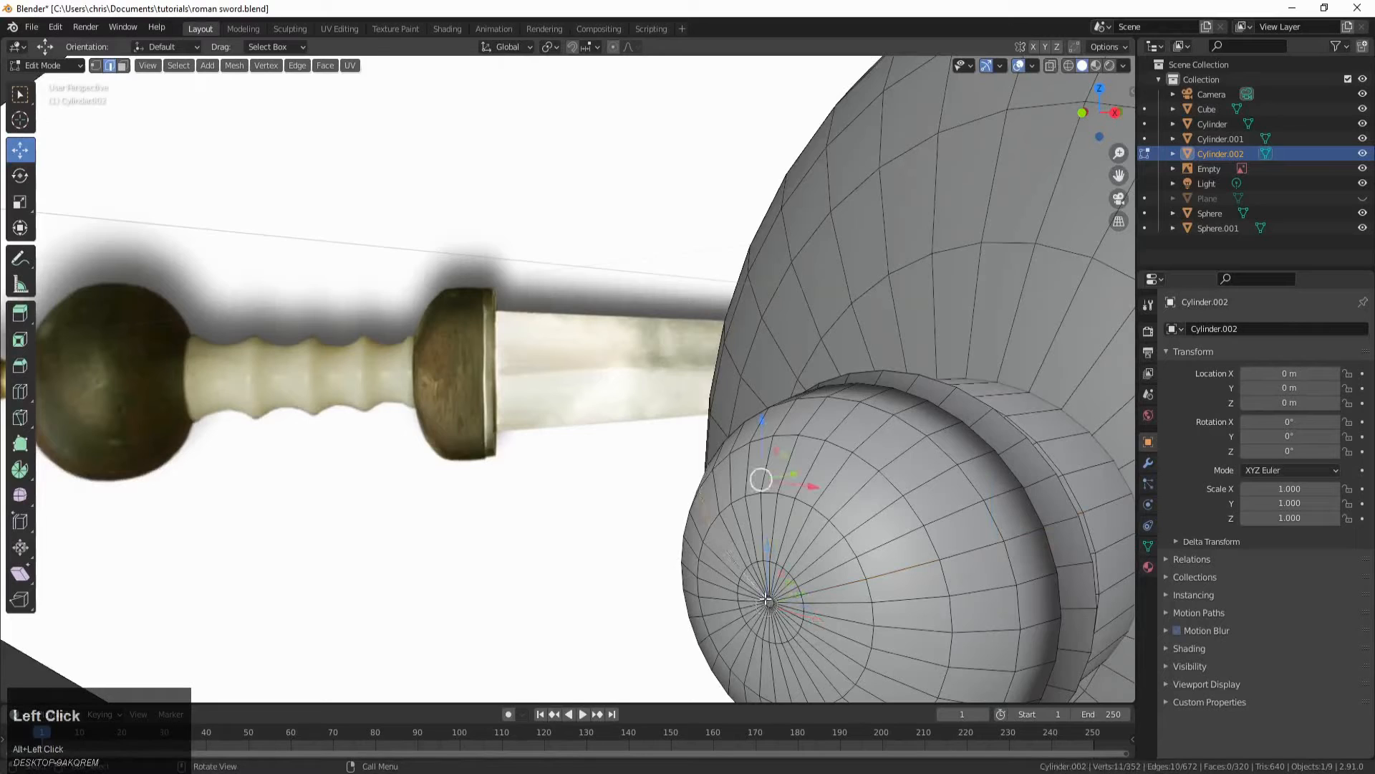
{"action": "left_click", "coordinate": [768, 600], "text": "alt"}
{"action": "key", "text": "m"}
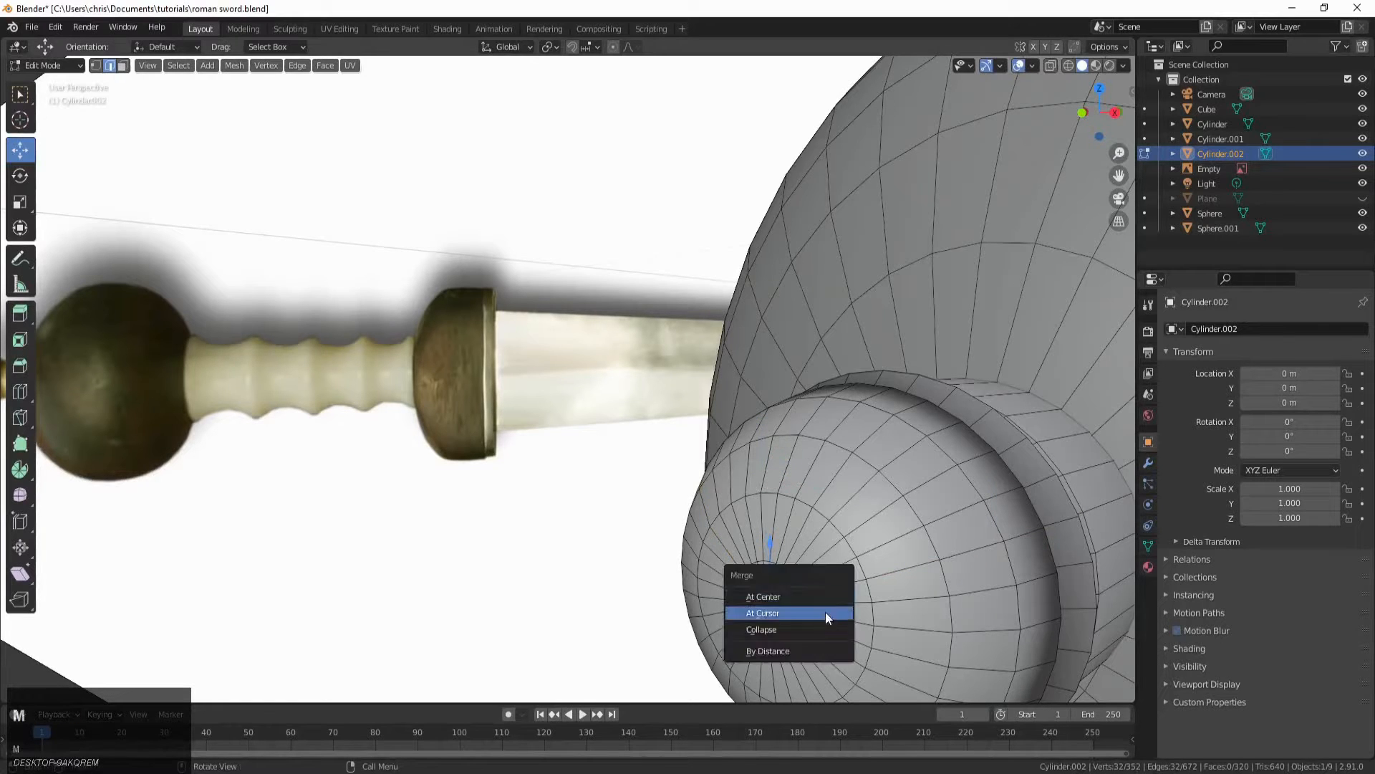
{"action": "left_click", "coordinate": [821, 600]}
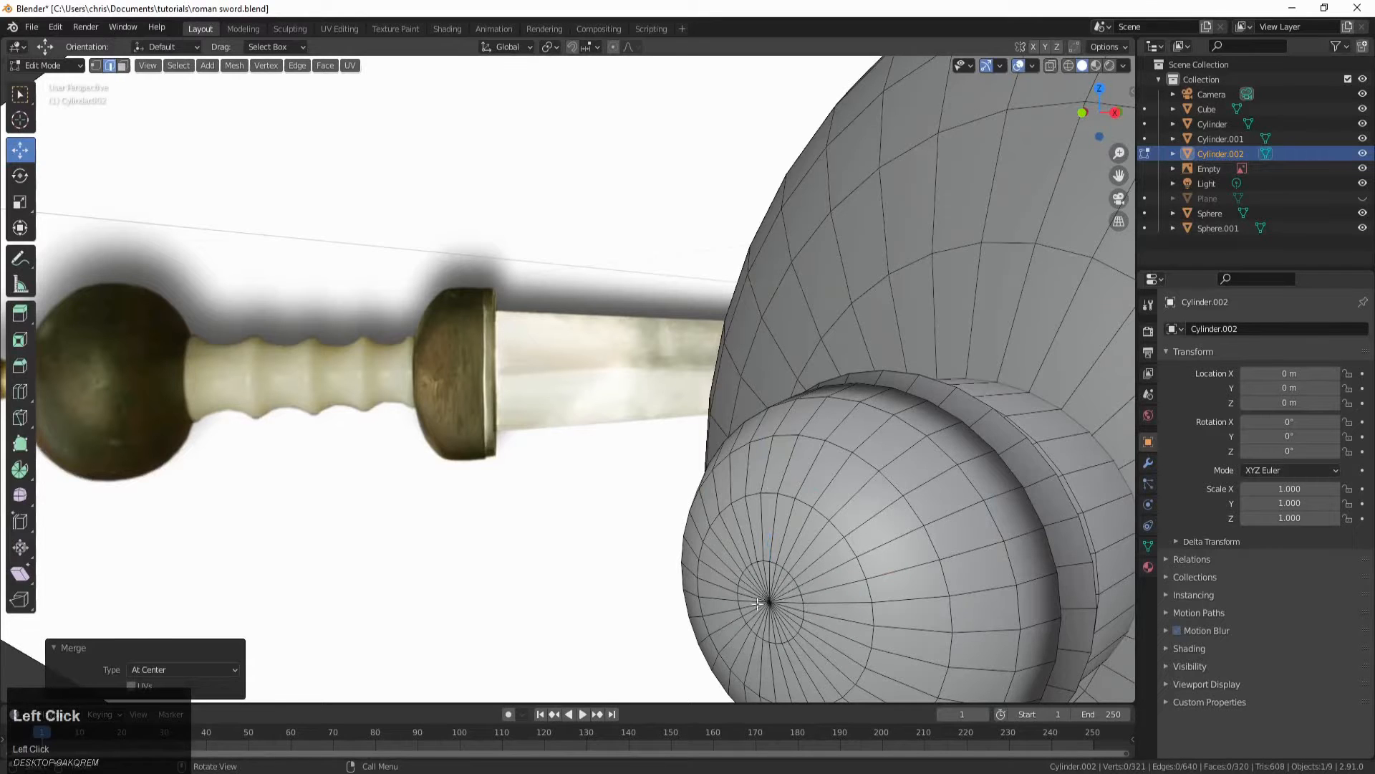
Step: Show the end knob in wireframe in the right orthographic view, over the gold knob of the reference image
{"action": "scroll", "coordinate": [737, 577], "scroll_direction": "down", "scroll_amount": 8}
{"action": "middle_click_drag", "start_coordinate": [851, 599], "coordinate": [808, 609]}
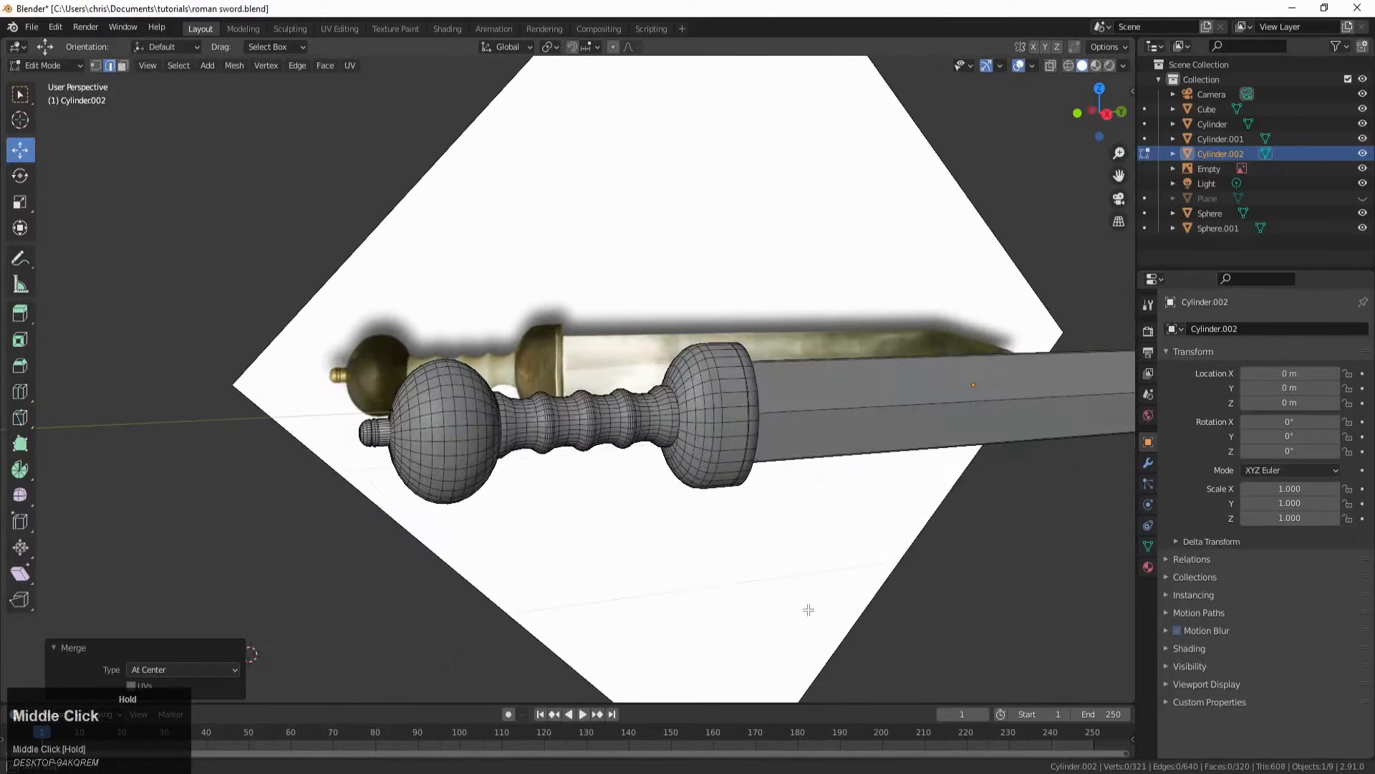
{"action": "scroll", "coordinate": [808, 610], "scroll_direction": "up", "scroll_amount": 2}
{"action": "left_click", "coordinate": [279, 456]}
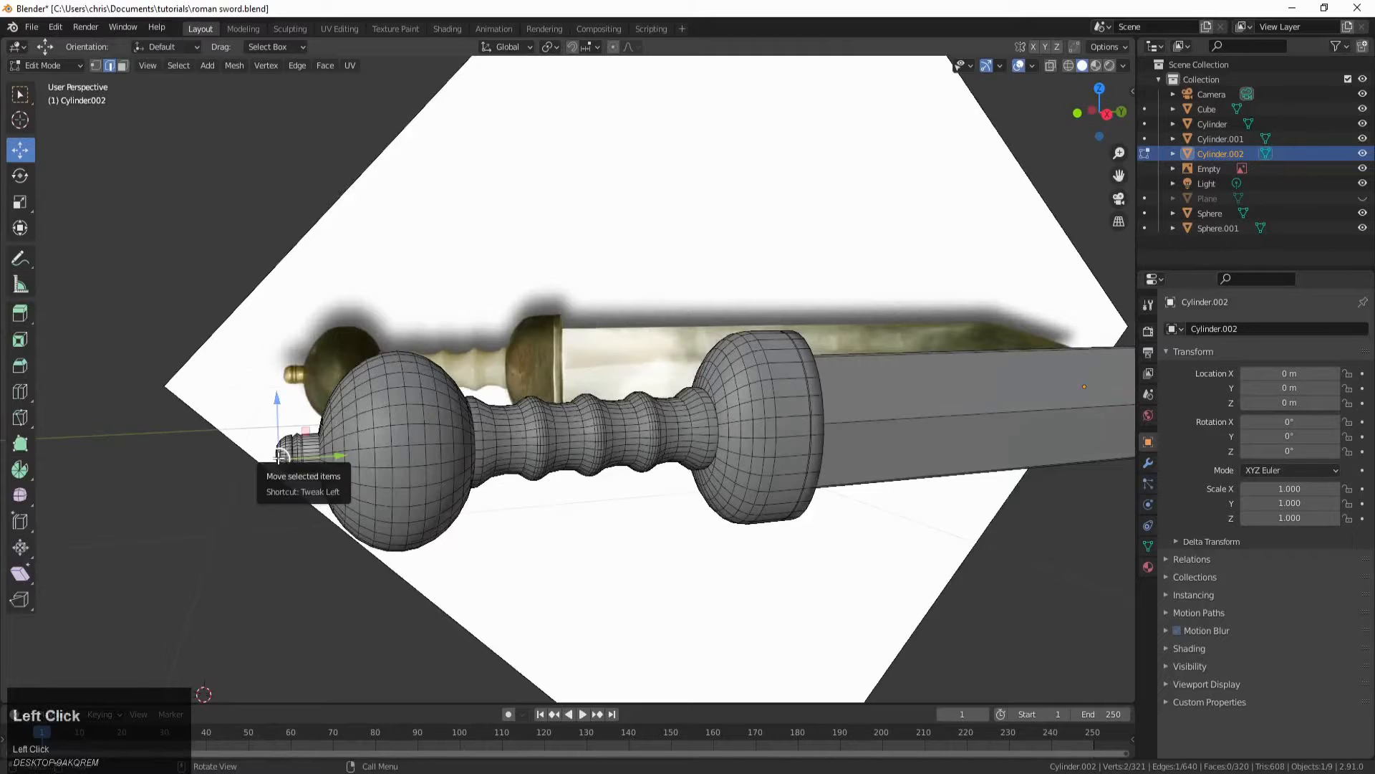
{"action": "key", "text": "KP_3"}
{"action": "scroll", "coordinate": [308, 401], "scroll_direction": "up", "scroll_amount": 4}
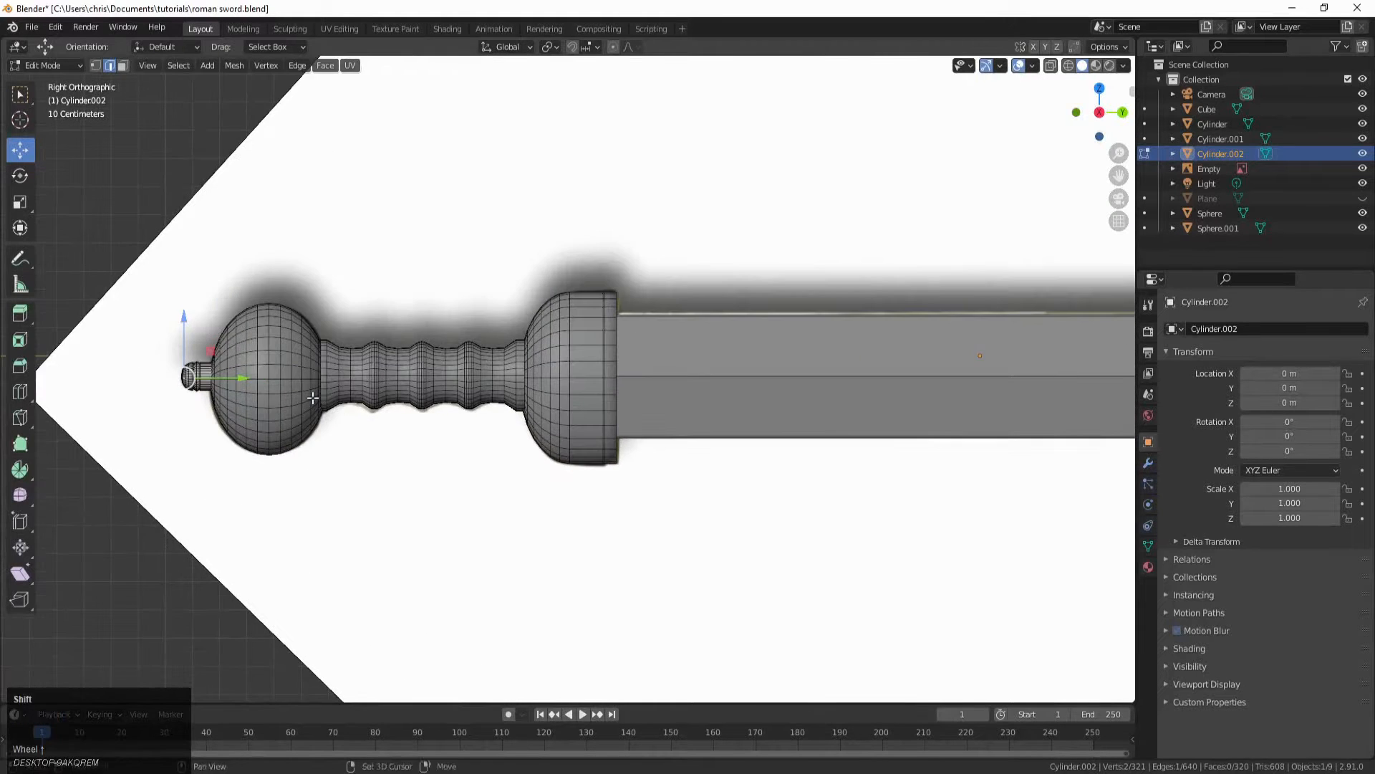
{"action": "middle_click_drag", "start_coordinate": [313, 397], "coordinate": [760, 493], "text": "shift"}
{"action": "scroll", "coordinate": [709, 486], "scroll_direction": "up", "scroll_amount": 4}
{"action": "key", "text": "z"}
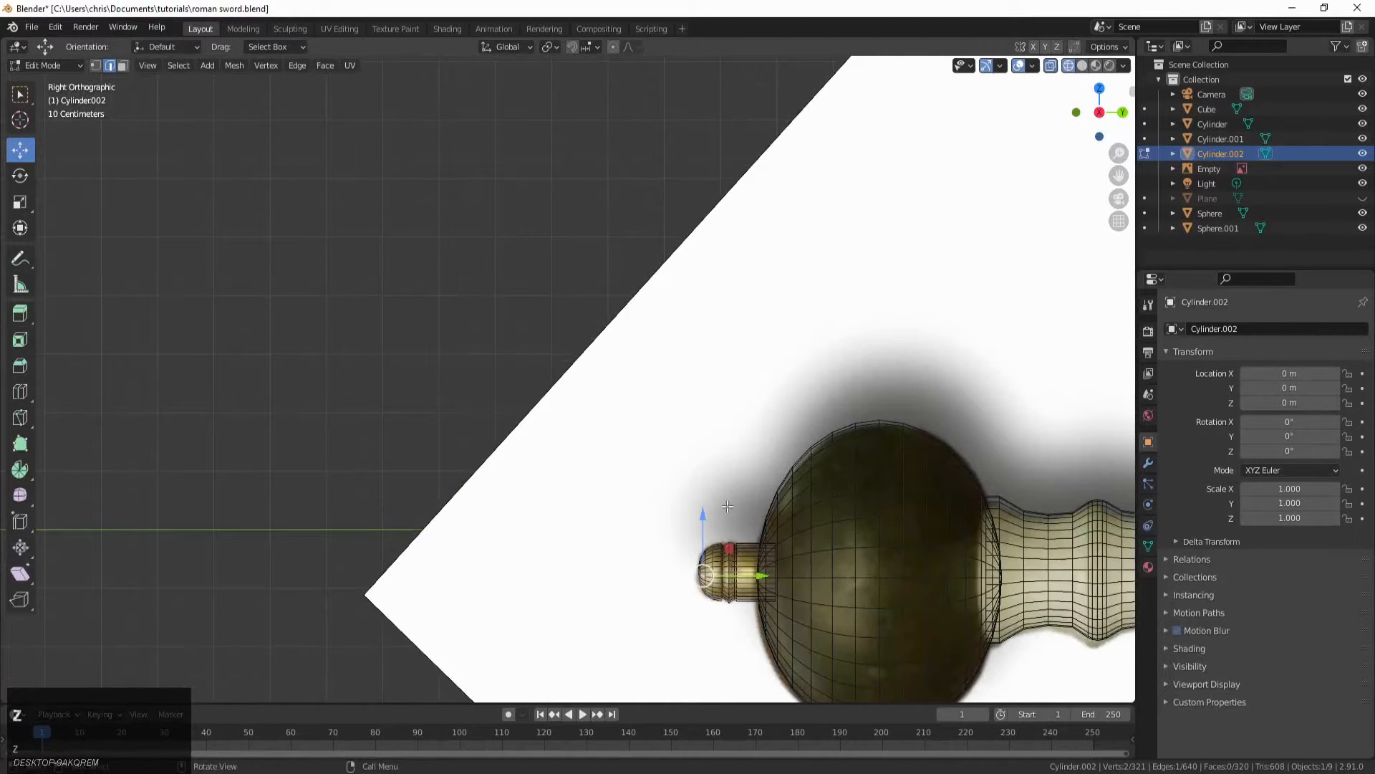
{"action": "scroll", "coordinate": [823, 590], "scroll_direction": "up", "scroll_amount": 3}
{"action": "middle_click_drag", "start_coordinate": [657, 490], "coordinate": [495, 360], "text": "shift"}
{"action": "scroll", "coordinate": [721, 518], "scroll_direction": "up", "scroll_amount": 3}
{"action": "scroll", "coordinate": [617, 483], "scroll_direction": "up", "scroll_amount": 1}
{"action": "scroll", "coordinate": [616, 482], "scroll_direction": "up", "scroll_amount": 1}
{"action": "scroll", "coordinate": [616, 483], "scroll_direction": "up", "scroll_amount": 1}
Step: Bevel the raised ring's middle edge loop with a width of 0.0027 m and 4 segments
{"action": "left_click", "coordinate": [631, 476]}
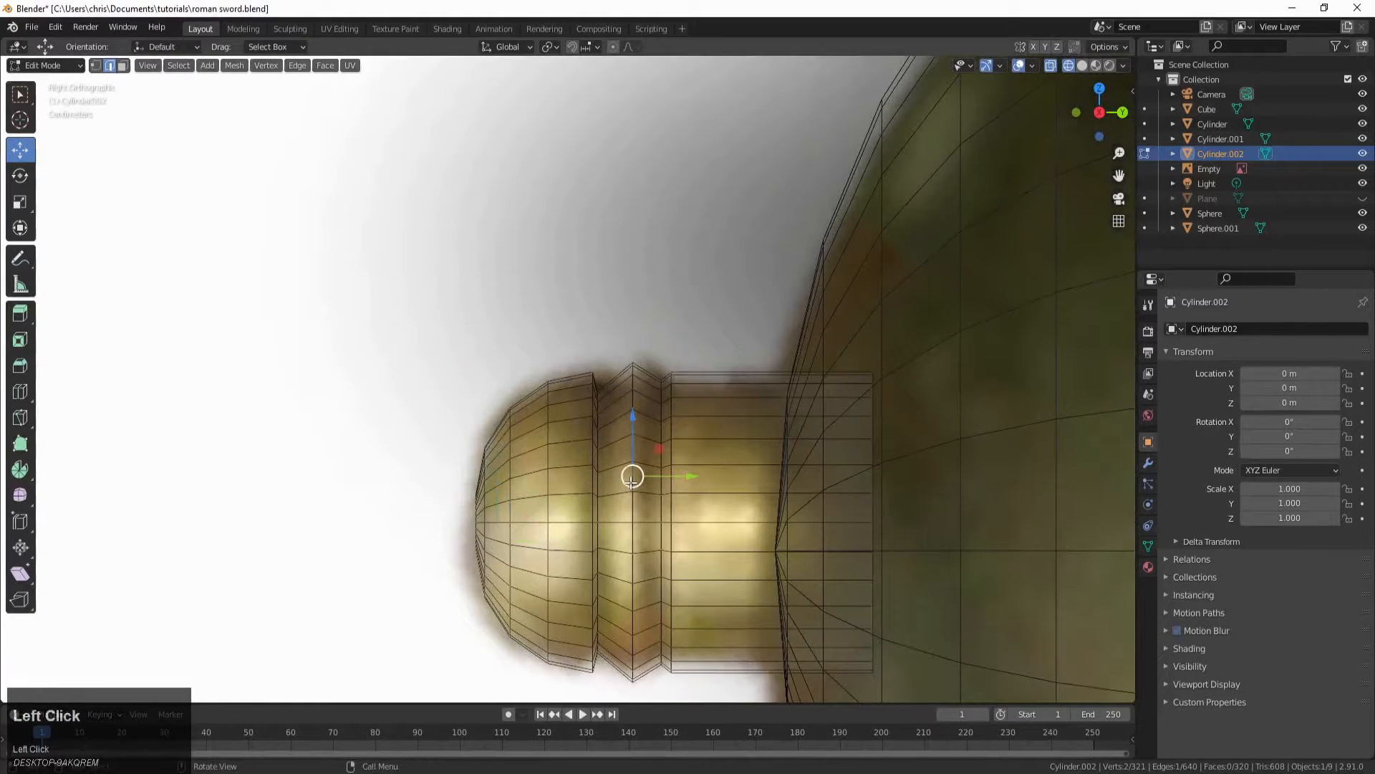
{"action": "left_click", "coordinate": [634, 473], "text": "alt"}
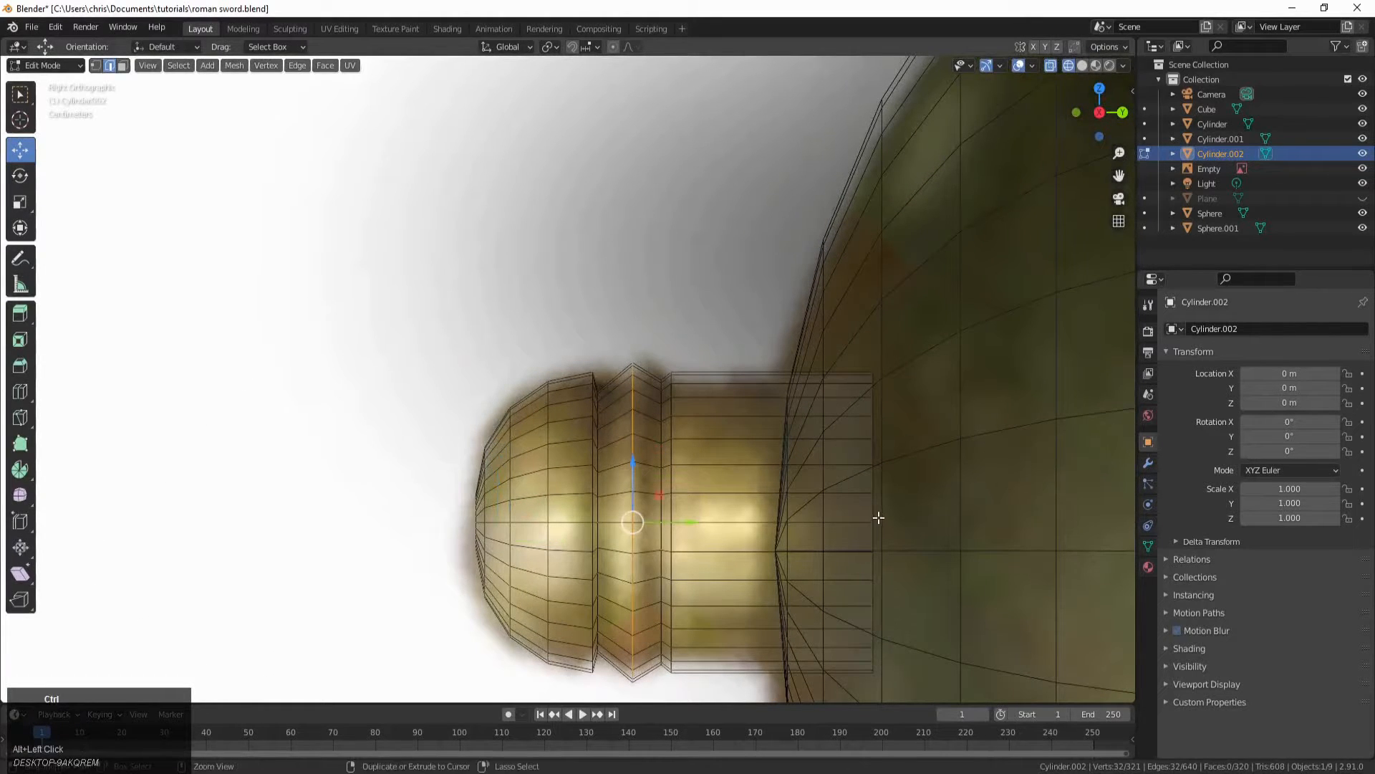
{"action": "key", "text": "ctrl+b"}
{"action": "scroll", "coordinate": [892, 520], "scroll_direction": "up", "scroll_amount": 1}
{"action": "scroll", "coordinate": [893, 520], "scroll_direction": "up", "scroll_amount": 2}
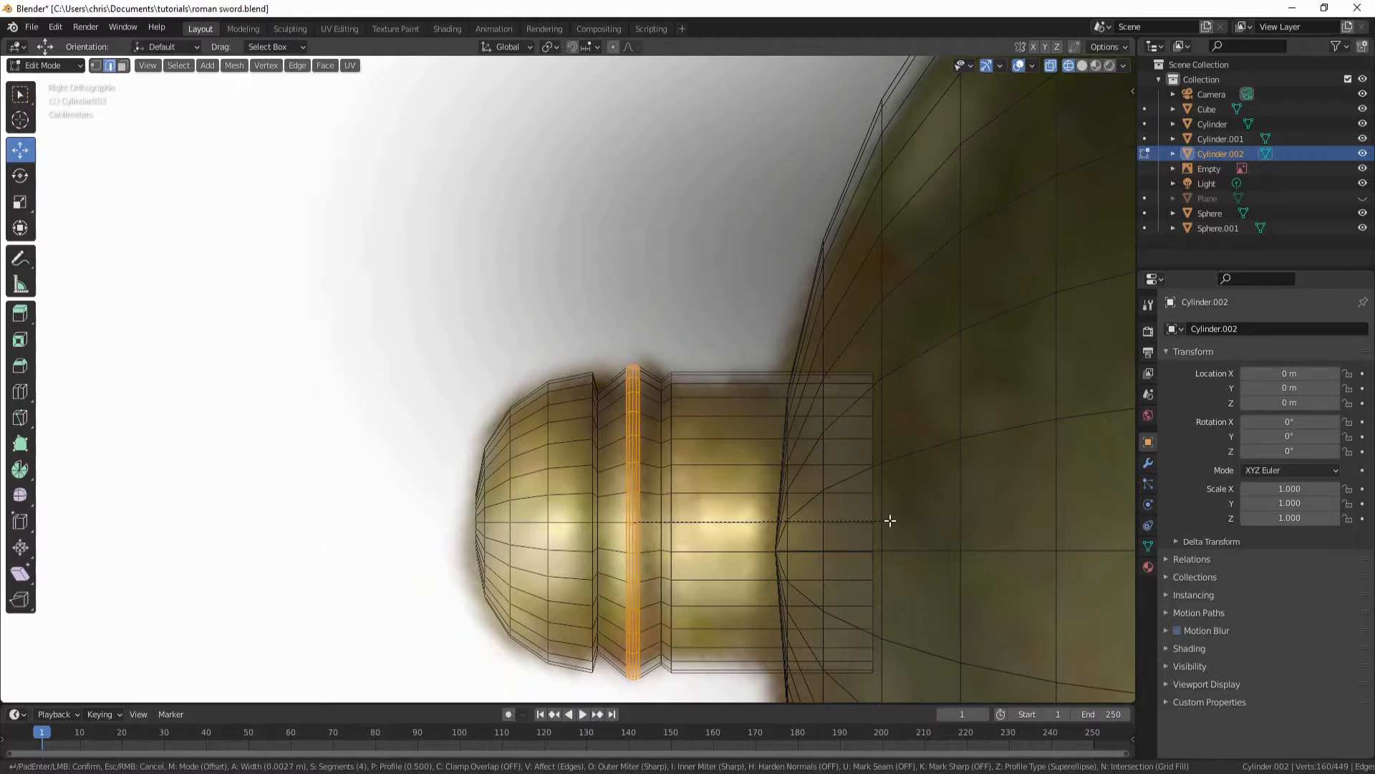
{"action": "left_click", "coordinate": [886, 522]}
Step: Bevel the edge loop between the pommel-side groove and the knob's neck with a width of 0.00144 m and 4 segments
{"action": "scroll", "coordinate": [598, 447], "scroll_direction": "up", "scroll_amount": 1}
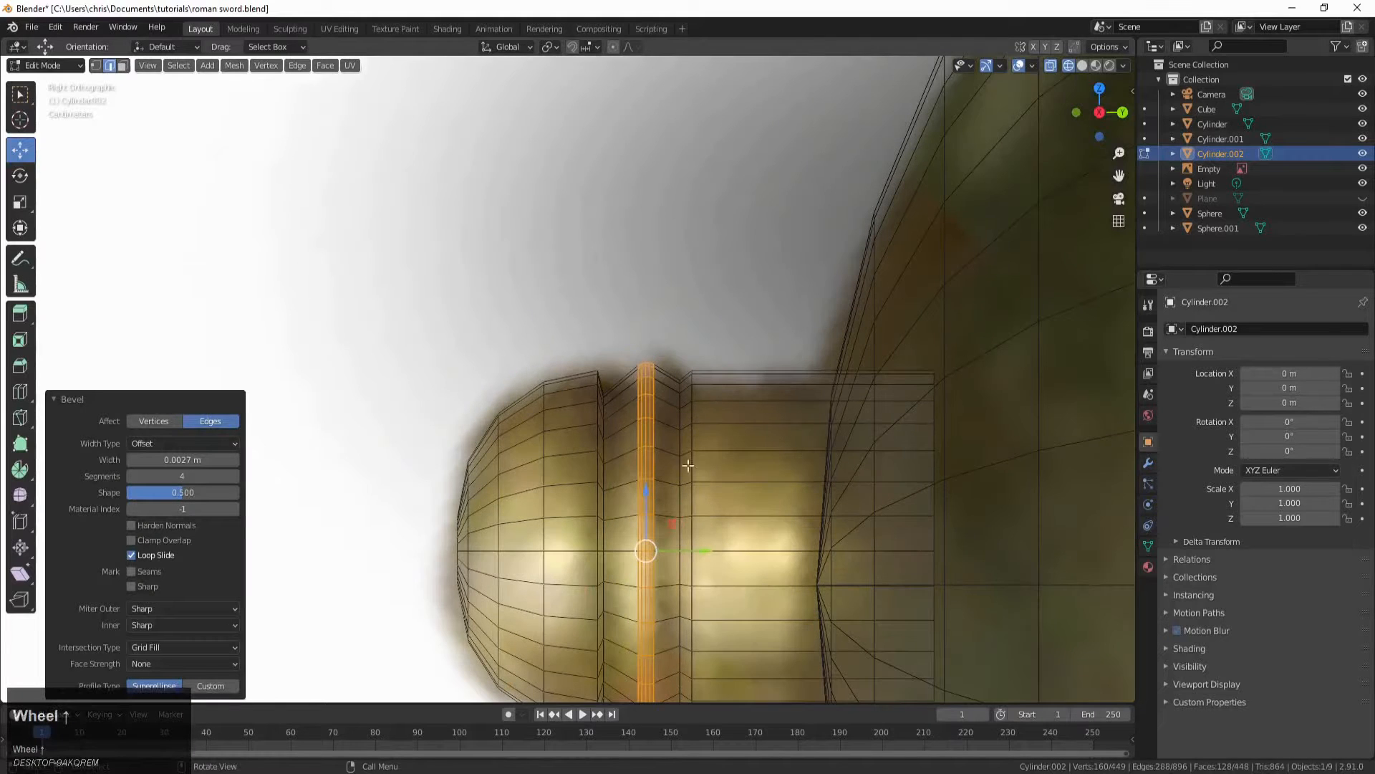
{"action": "left_click", "coordinate": [691, 413]}
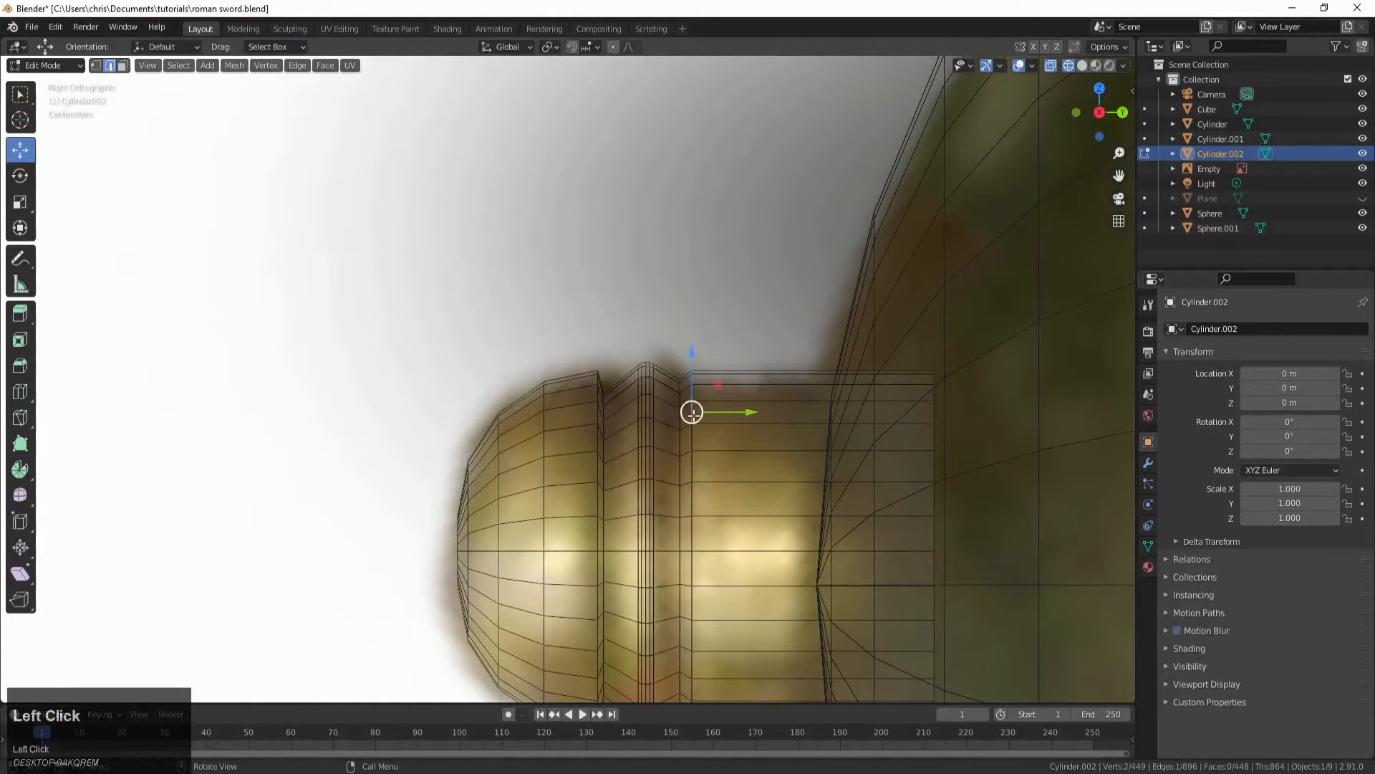
{"action": "left_click", "coordinate": [692, 412], "text": "alt"}
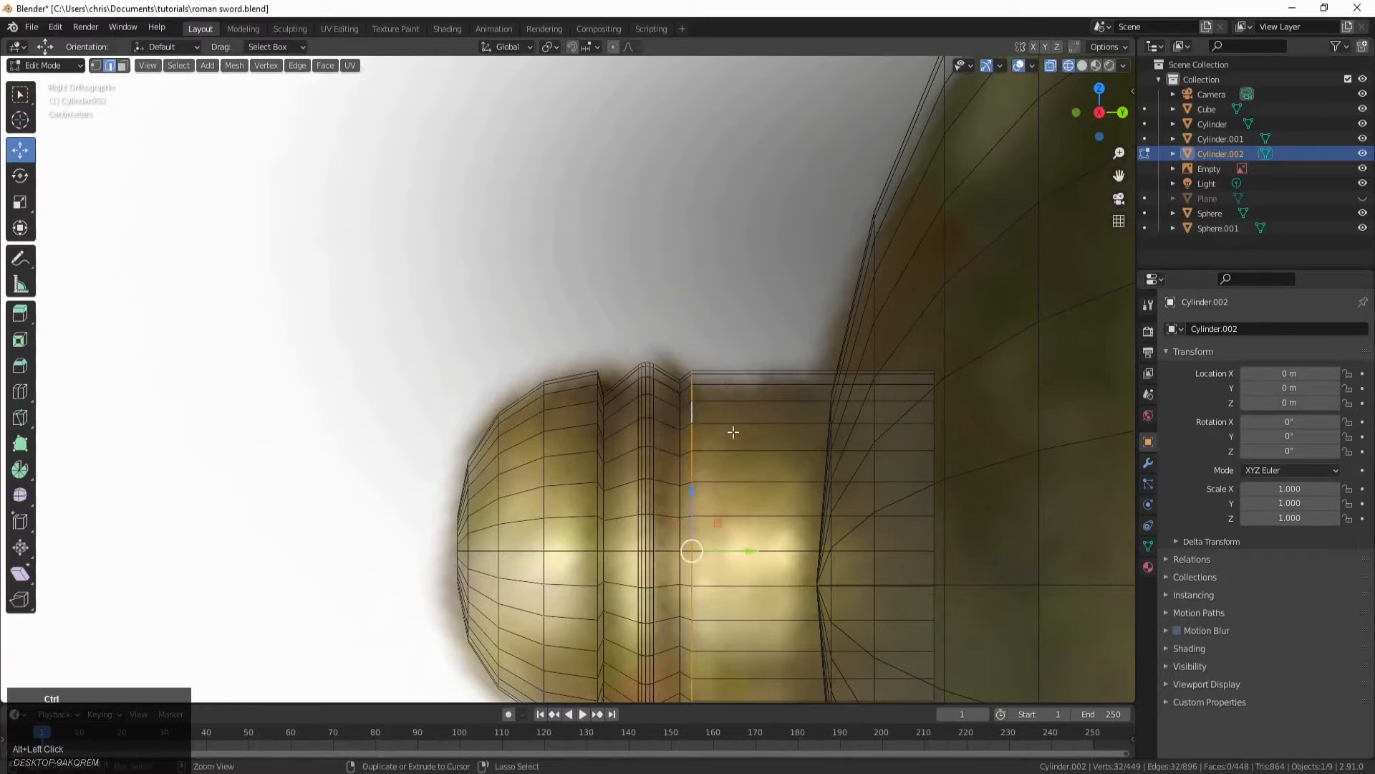
{"action": "key", "text": "ctrl+b"}
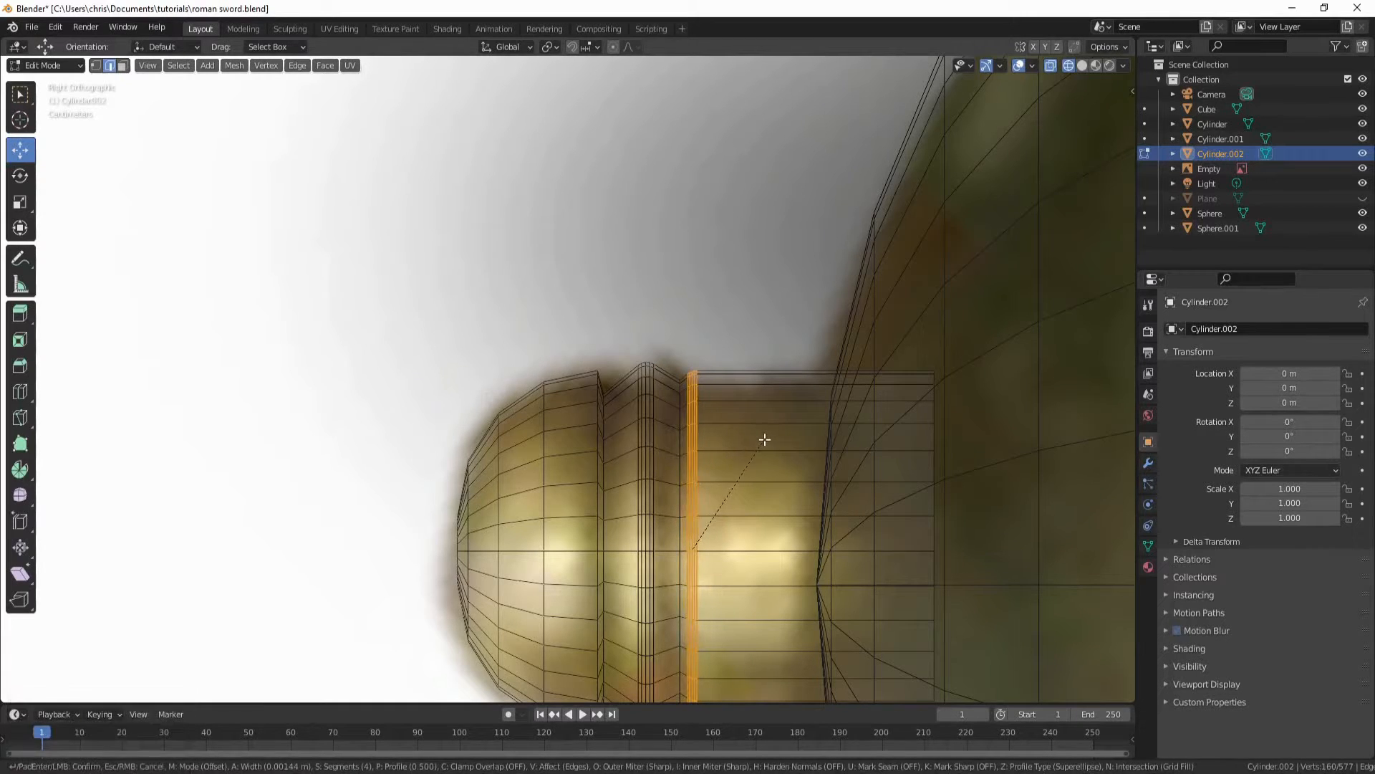
{"action": "left_click", "coordinate": [765, 439]}
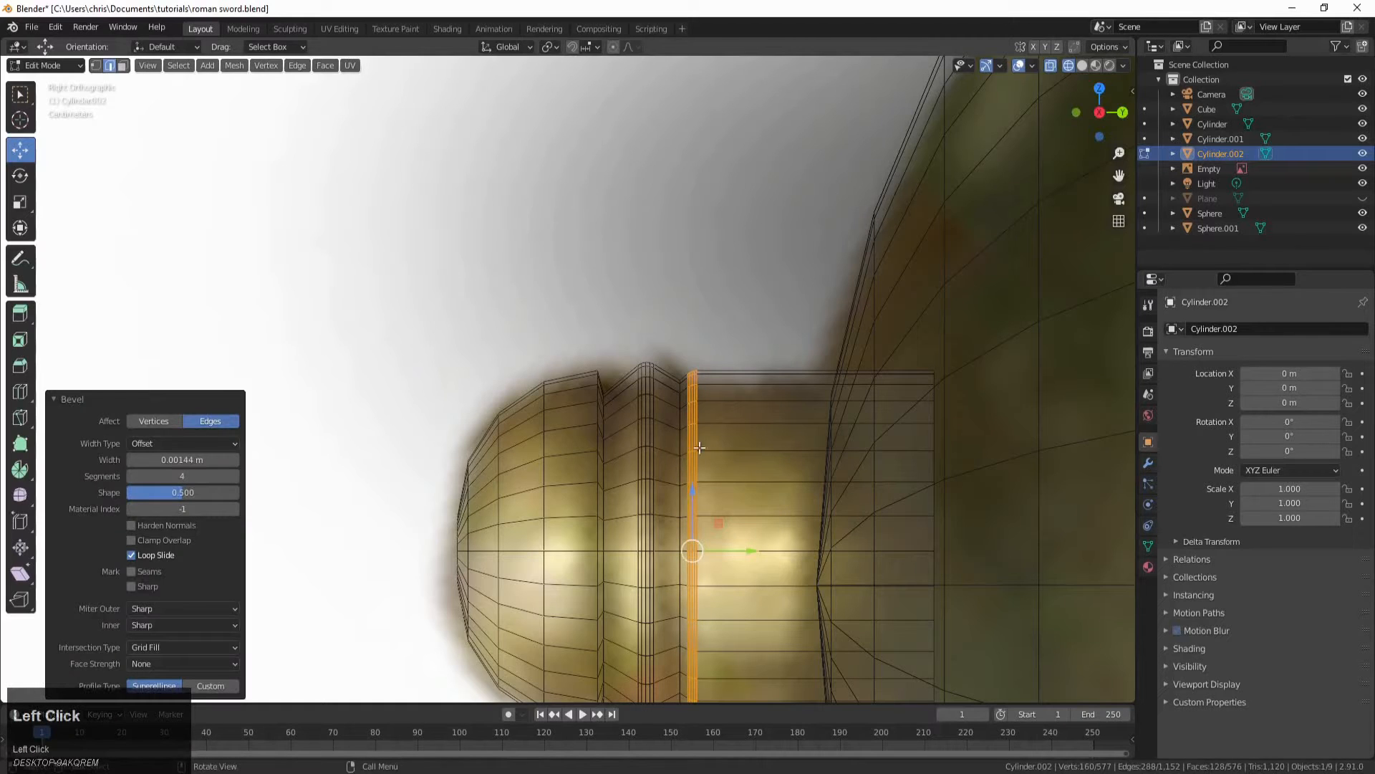
Step: Bevel the rear edge loop of the knob's rounded cap with a width of 0.00588 m and 4 segments
{"action": "left_click", "coordinate": [597, 436]}
{"action": "left_click", "coordinate": [594, 433], "text": "alt"}
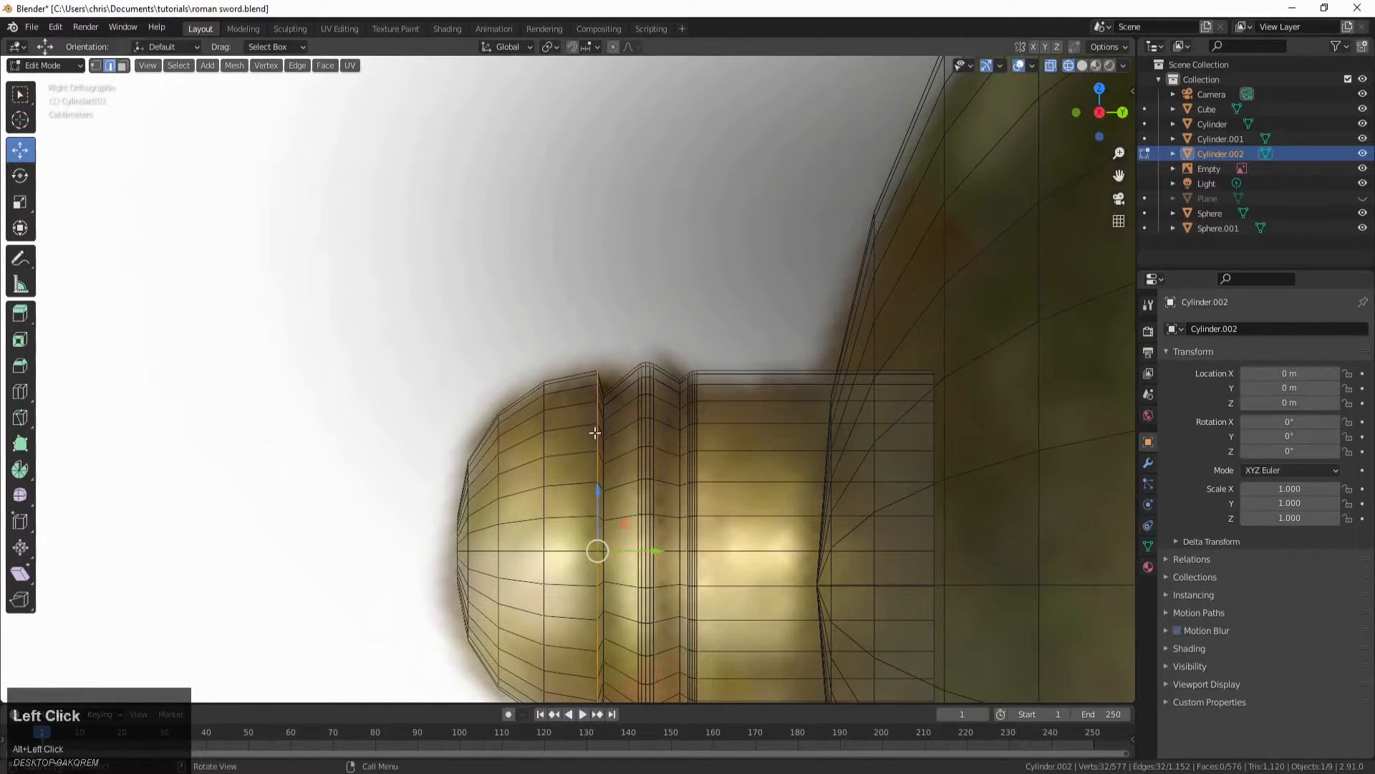
{"action": "key", "text": "ctrl+b"}
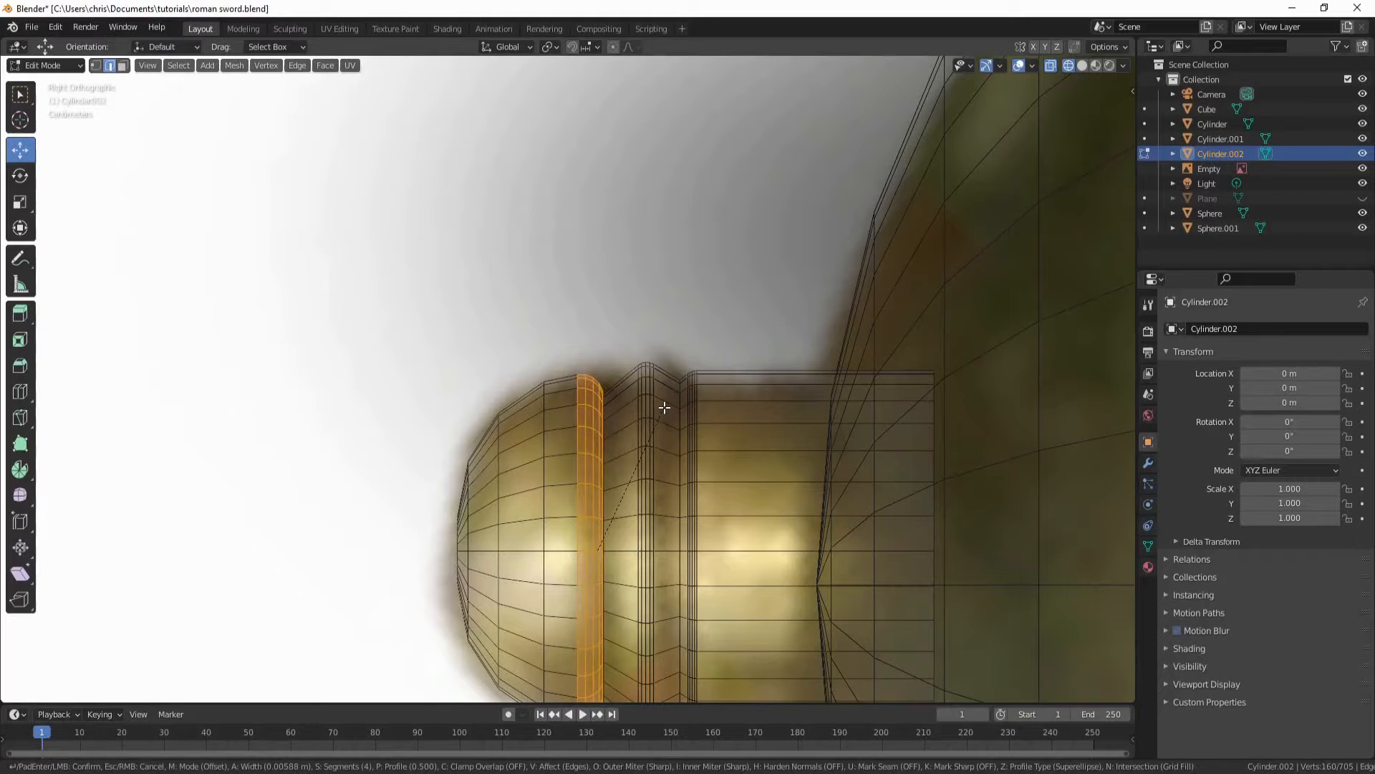
{"action": "left_click", "coordinate": [665, 406]}
Step: Examine the bevelled knob's profile against the reference image, from the side and in perspective
{"action": "scroll", "coordinate": [645, 501], "scroll_direction": "up", "scroll_amount": 2}
{"action": "middle_click", "coordinate": [618, 610]}
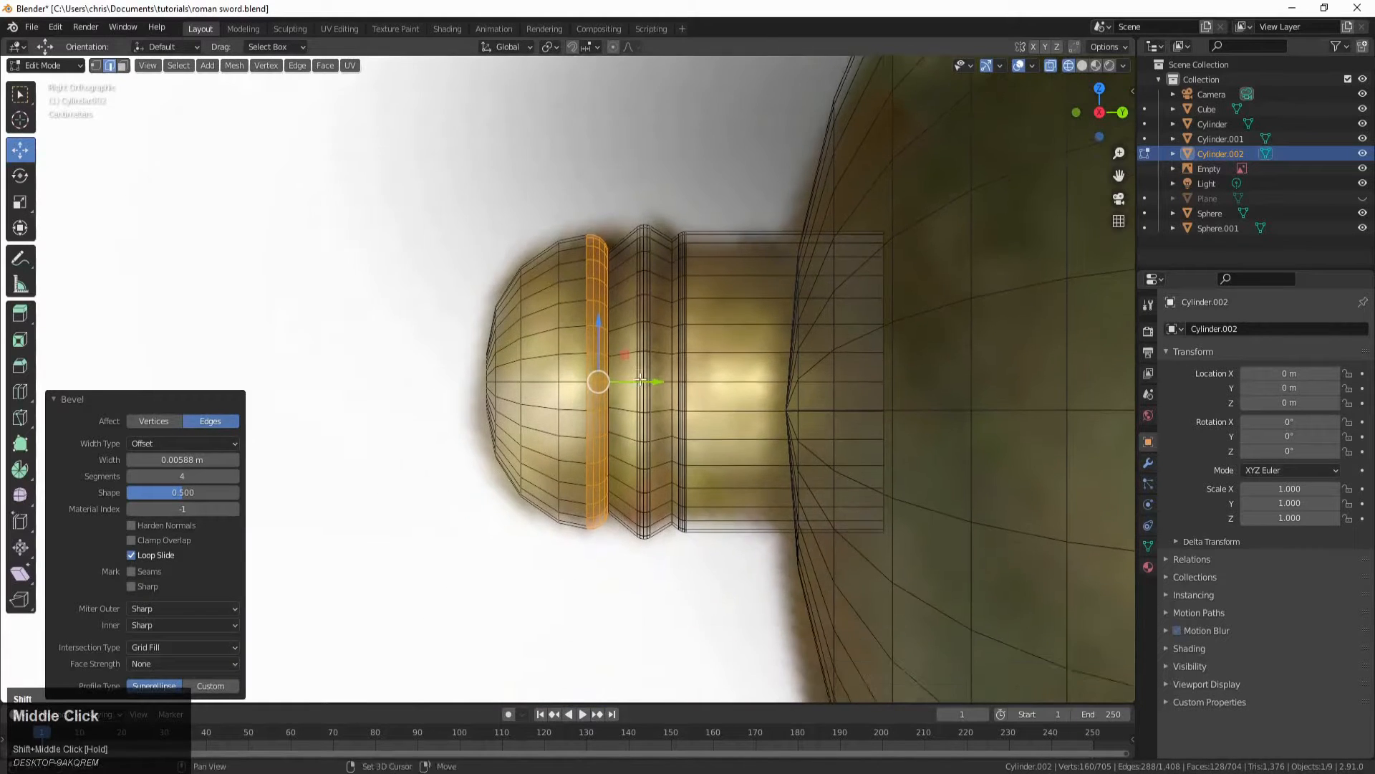
{"action": "scroll", "coordinate": [618, 610], "scroll_direction": "up", "scroll_amount": 2}
{"action": "middle_click_drag", "start_coordinate": [618, 610], "coordinate": [618, 556]}
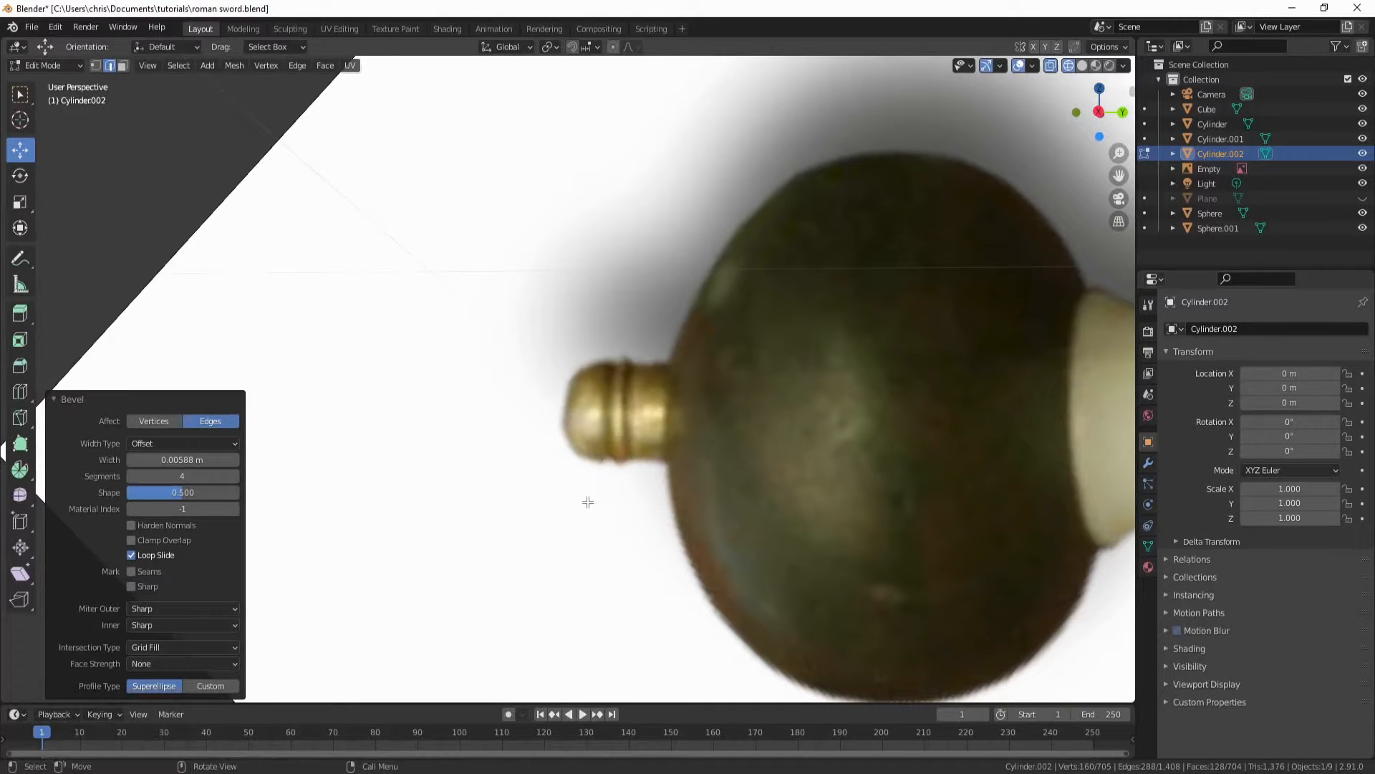
{"action": "scroll", "coordinate": [588, 502], "scroll_direction": "up", "scroll_amount": 6}
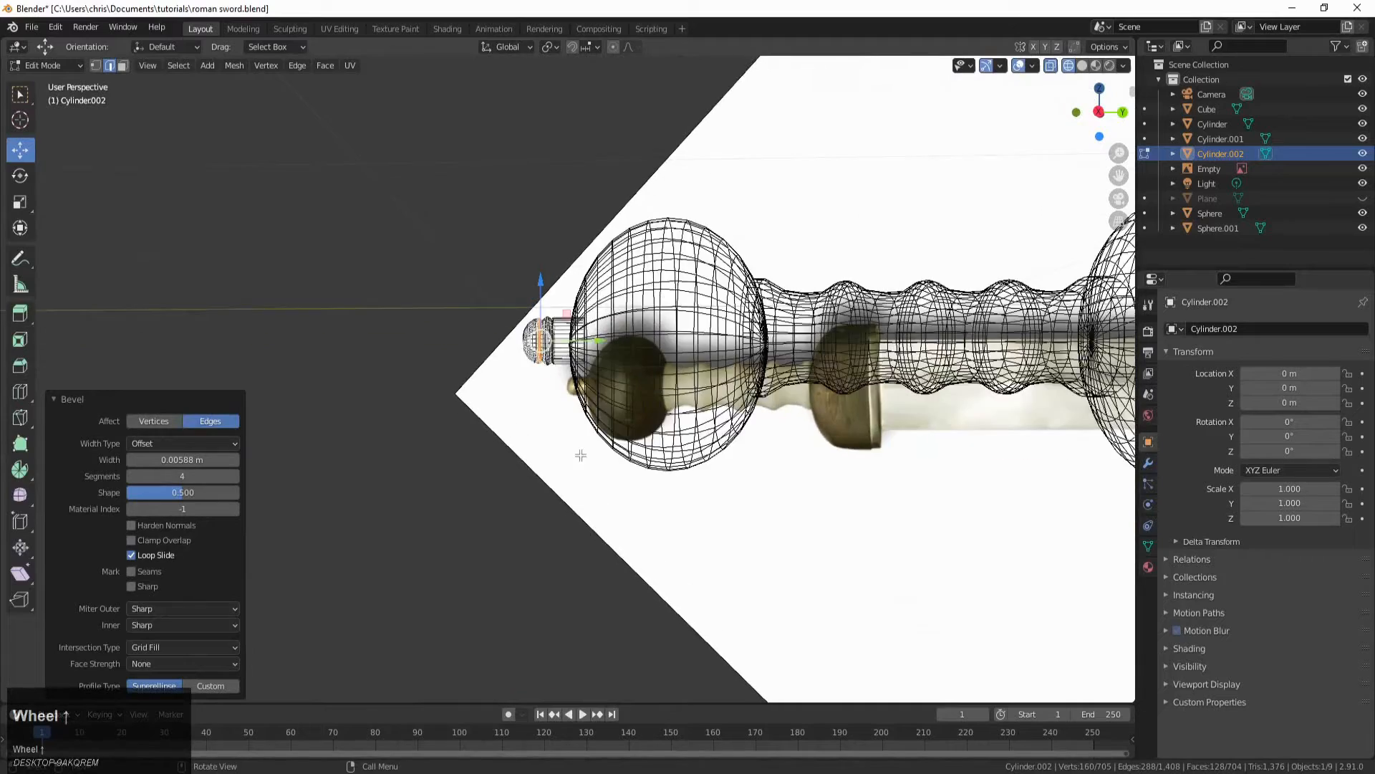
{"action": "middle_click_drag", "start_coordinate": [580, 456], "coordinate": [608, 455]}
{"action": "scroll", "coordinate": [608, 454], "scroll_direction": "up", "scroll_amount": 5}
{"action": "scroll", "coordinate": [758, 587], "scroll_direction": "down", "scroll_amount": 3}
{"action": "middle_click_drag", "start_coordinate": [758, 584], "coordinate": [668, 560], "text": "shift"}
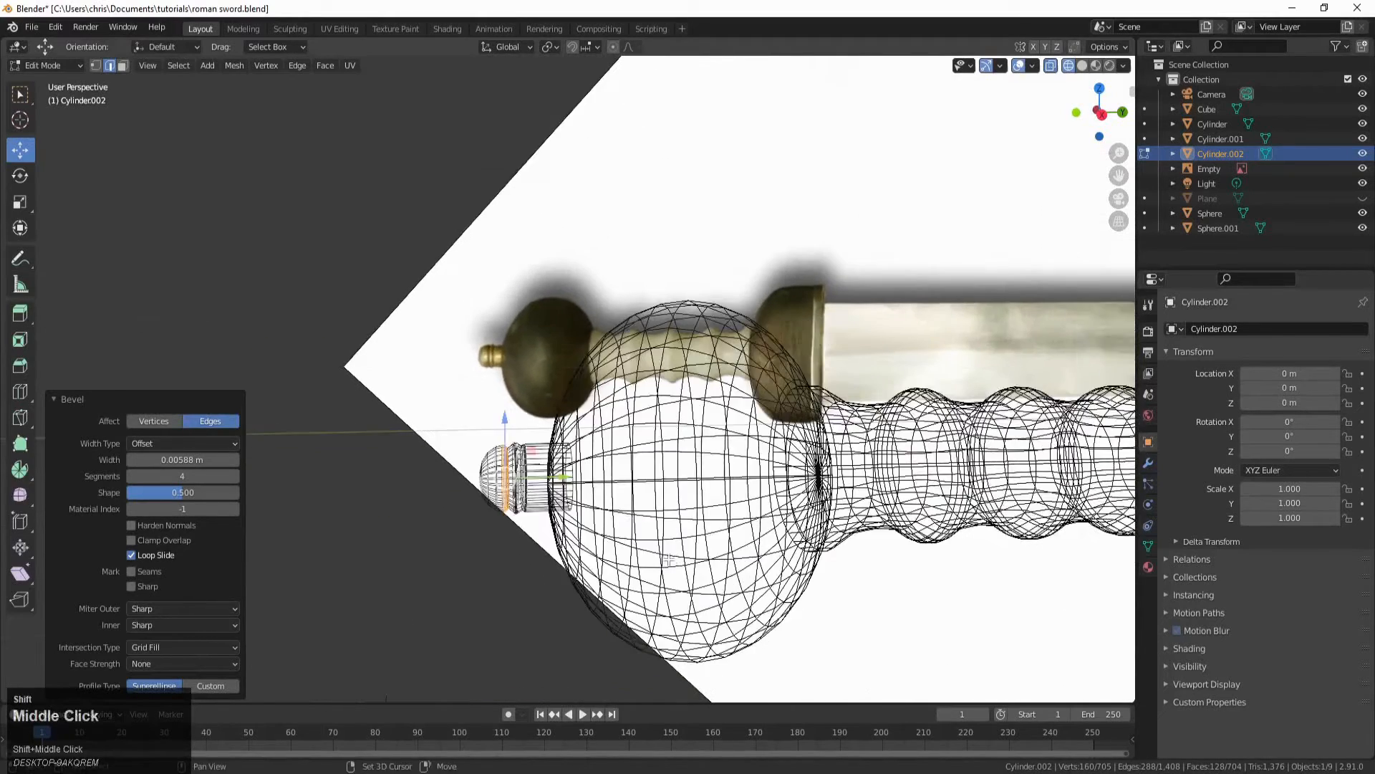
{"action": "scroll", "coordinate": [667, 558], "scroll_direction": "up", "scroll_amount": 2}
Step: Select the whole knob mesh and merge its vertices by distance at 0.0001 m
{"action": "key", "text": "a"}
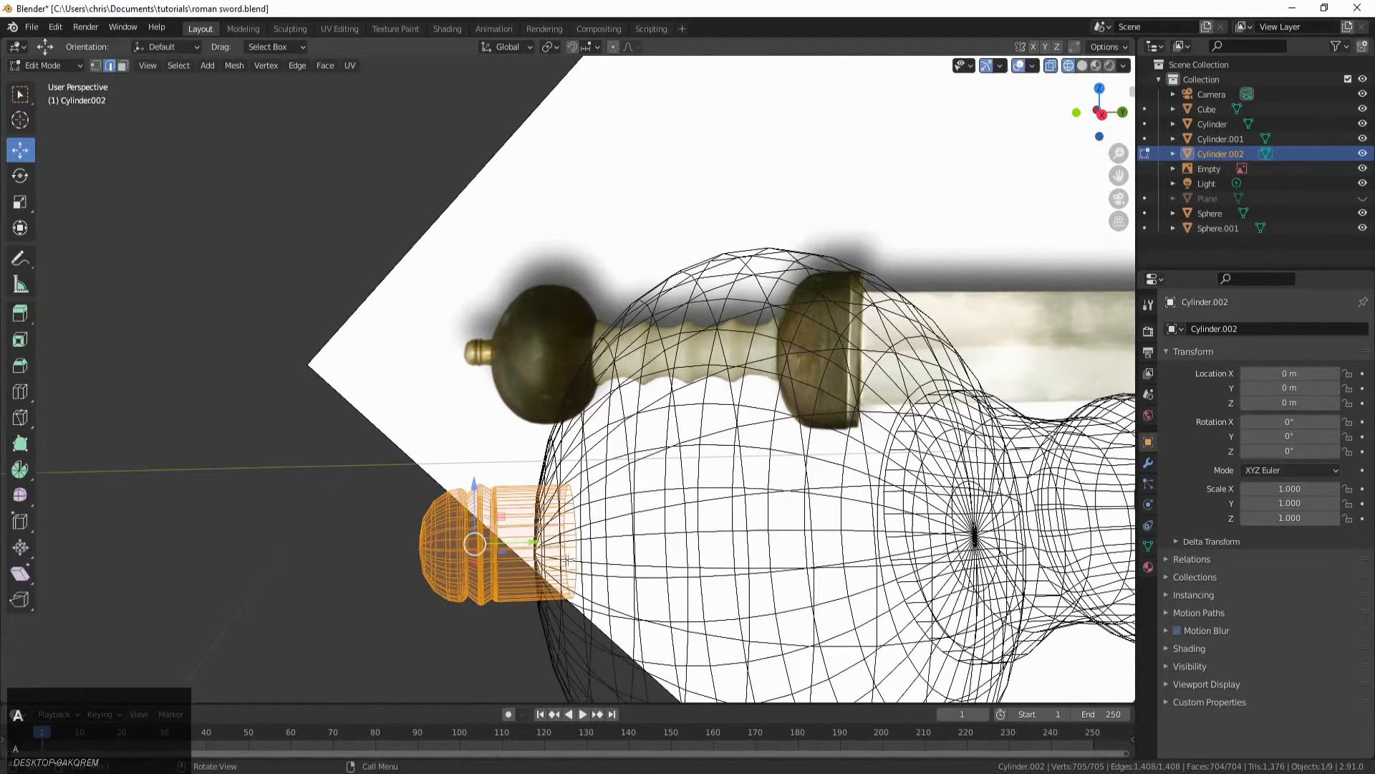
{"action": "key", "text": "m"}
{"action": "left_click", "coordinate": [552, 612]}
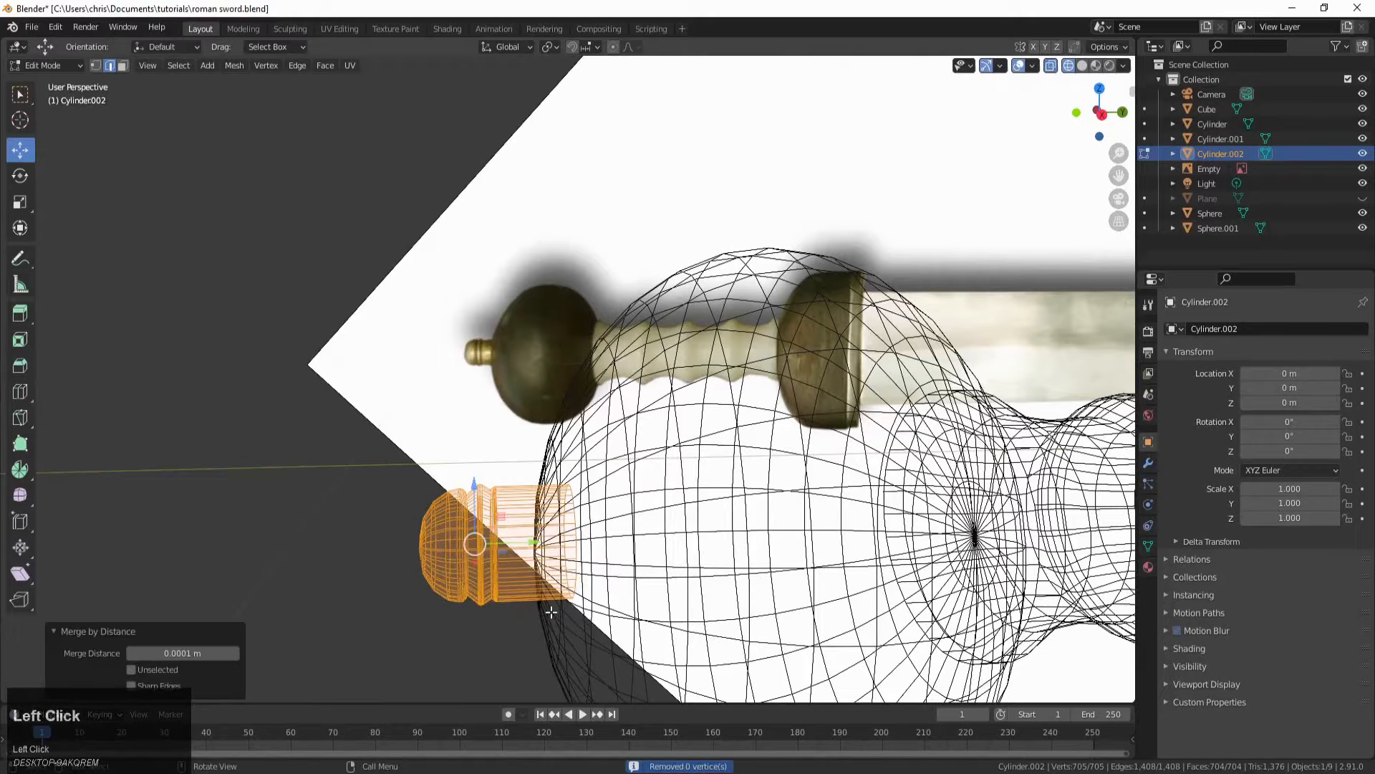
Step: Try merge distances of 0.0101 m and 0.0201 m on the knob, and return the distance to 0.0001 m
{"action": "left_click", "coordinate": [235, 653]}
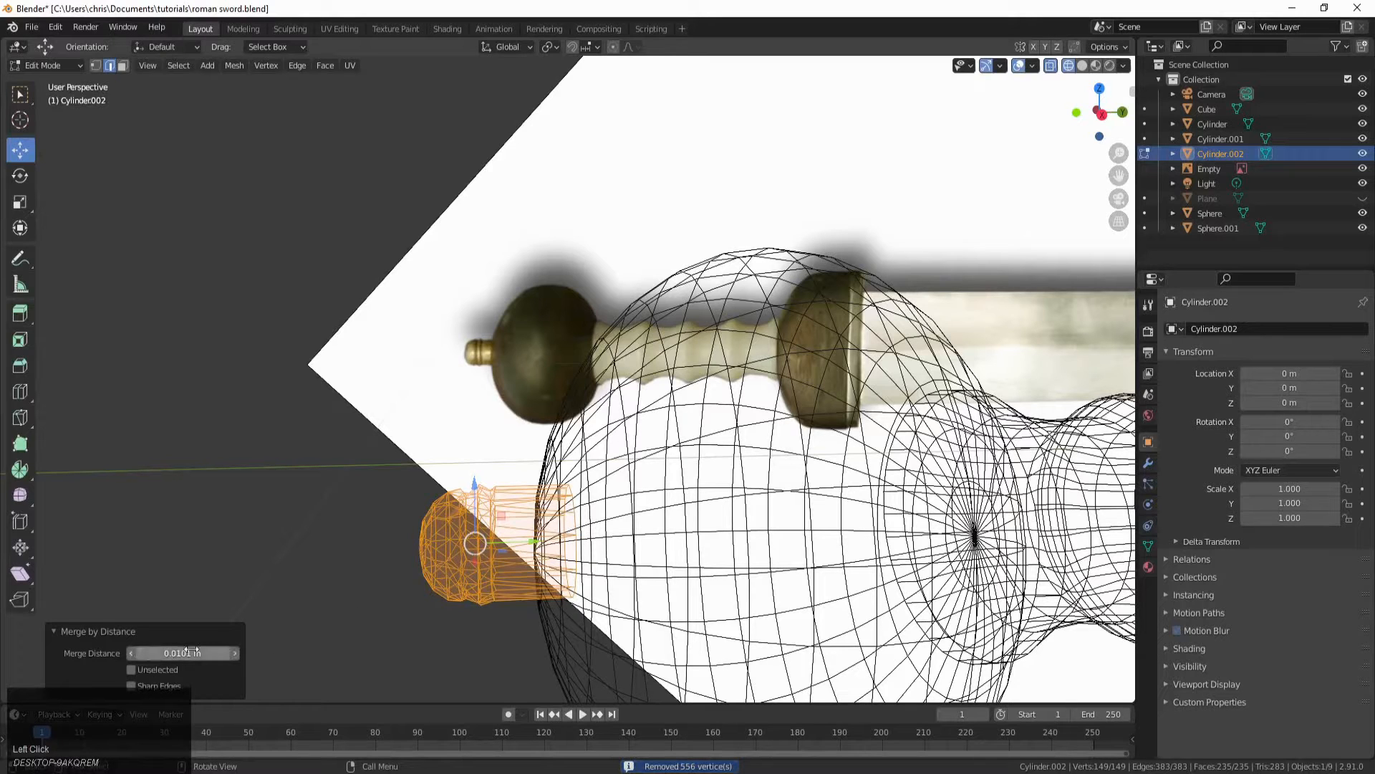
{"action": "left_click", "coordinate": [233, 652]}
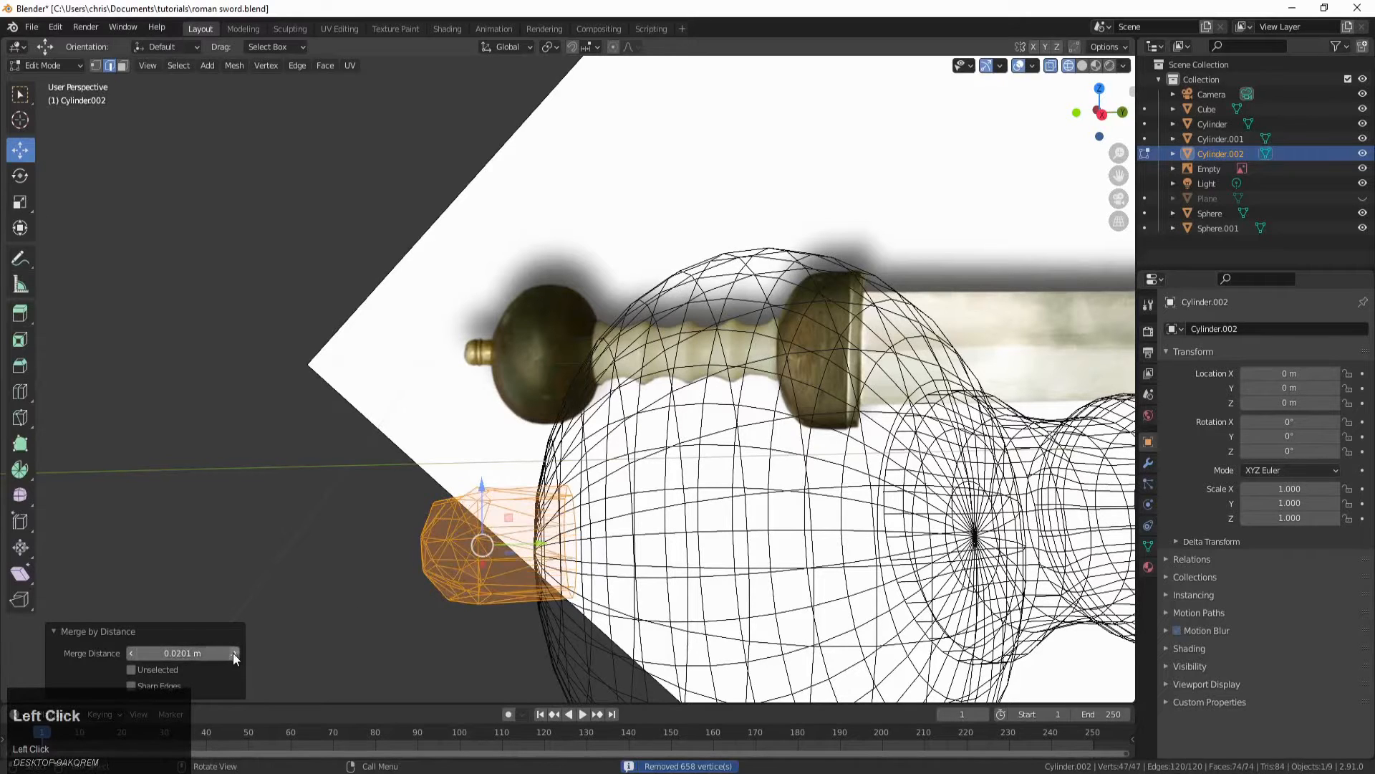
{"action": "left_click", "coordinate": [132, 653]}
{"action": "left_click", "coordinate": [131, 653]}
Step: Switch to vertex selection and inspect the knob's vertices up close
{"action": "key", "text": "1"}
{"action": "scroll", "coordinate": [430, 559], "scroll_direction": "up", "scroll_amount": 4}
{"action": "middle_click_drag", "start_coordinate": [430, 559], "coordinate": [330, 623]}
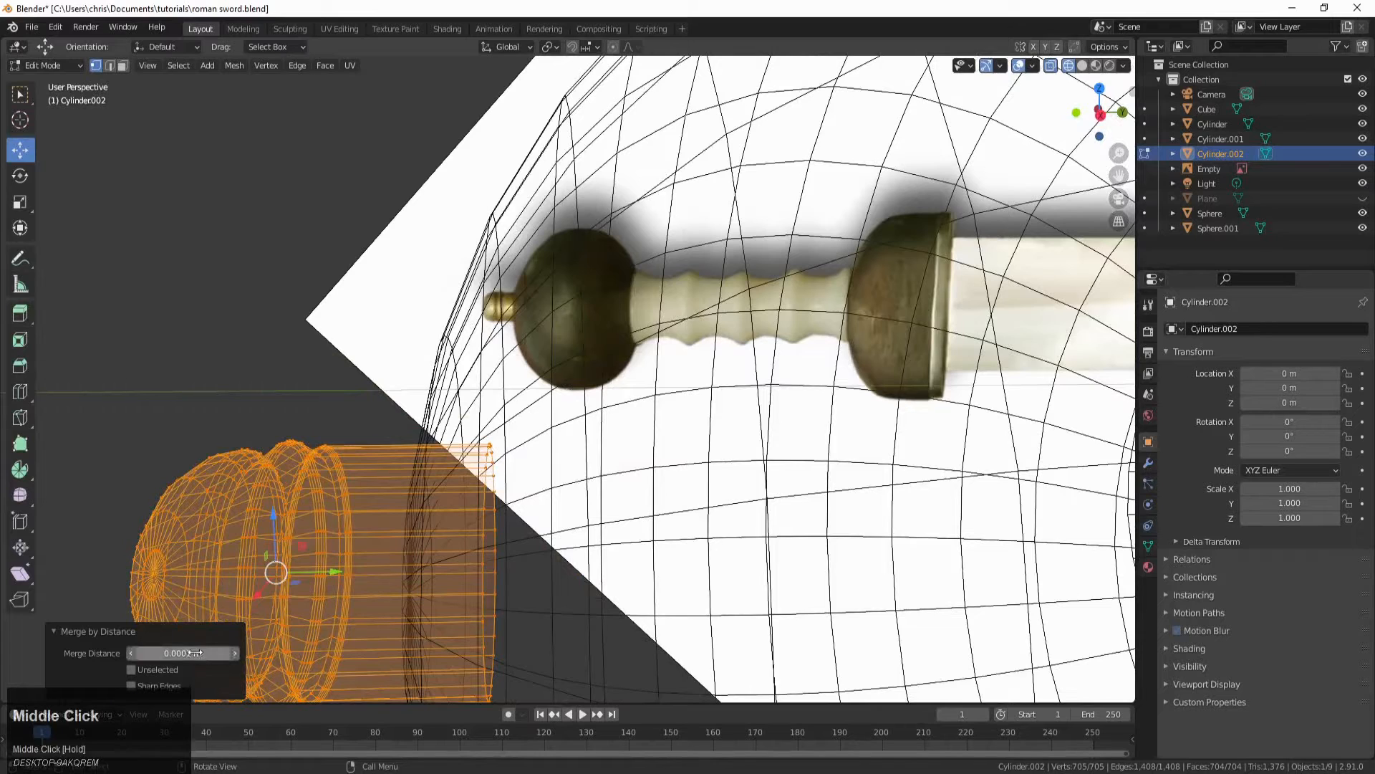
Step: Try a merge distance of 0.001 m on the whole knob mesh and check its profile against the reference from the side
{"action": "left_click", "coordinate": [189, 652]}
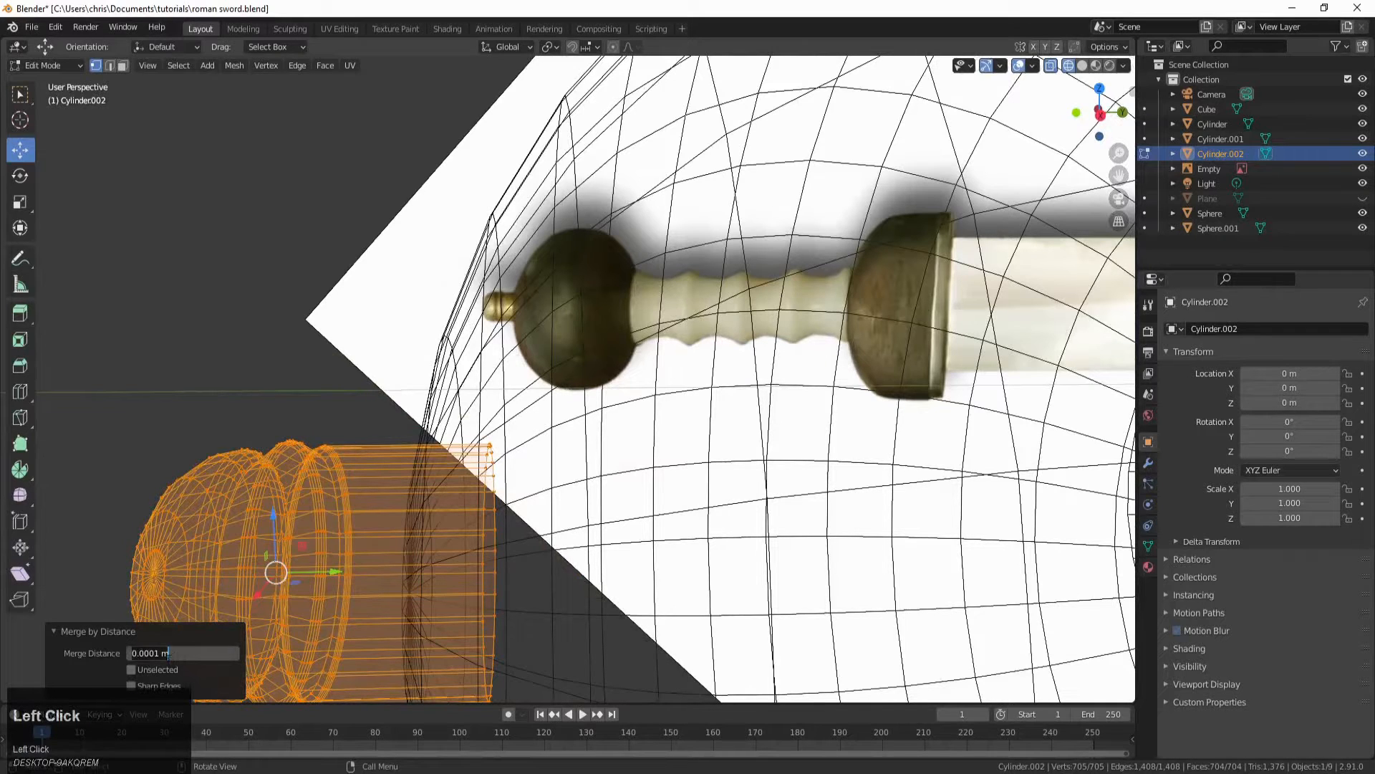
{"action": "left_click", "coordinate": [155, 652]}
{"action": "left_click_drag", "start_coordinate": [156, 654], "coordinate": [158, 652]}
{"action": "type", "text": "1"}
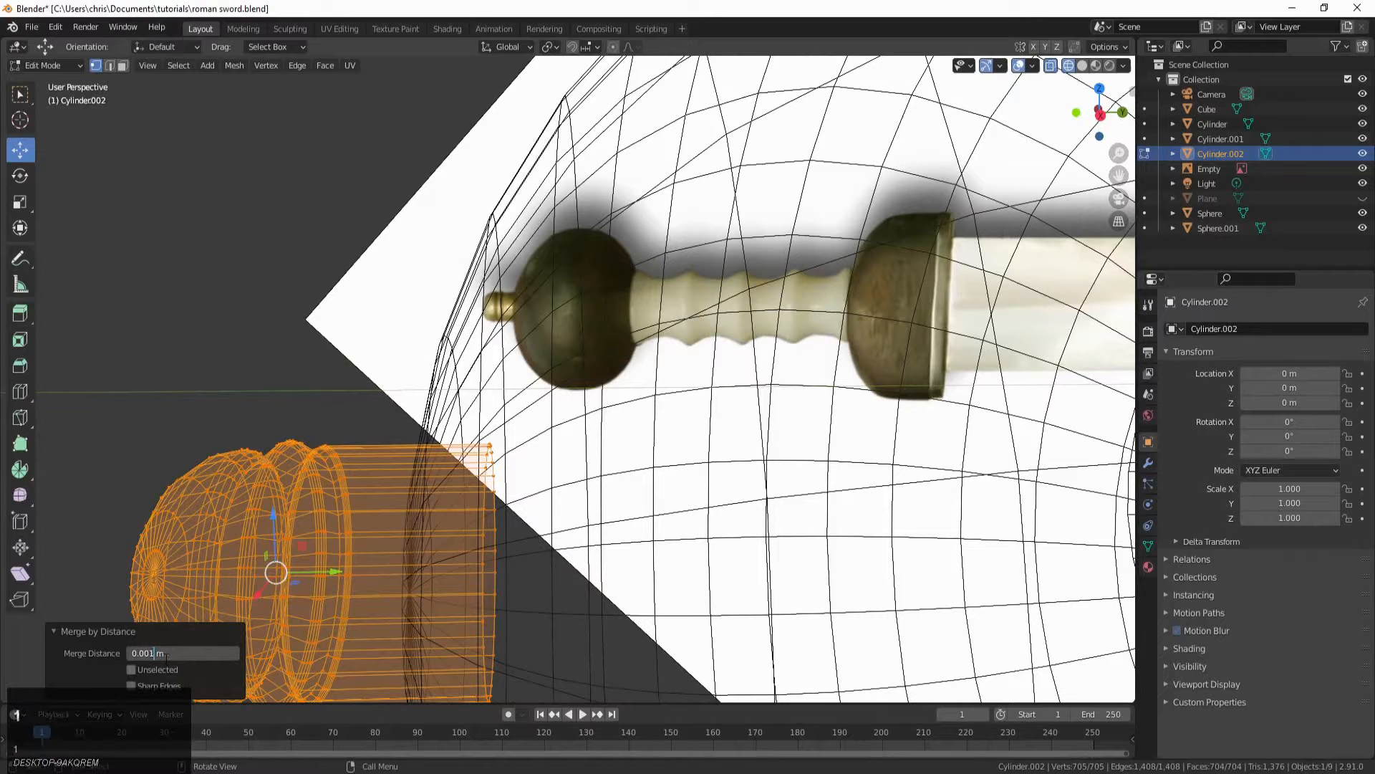
{"action": "key", "text": "Return"}
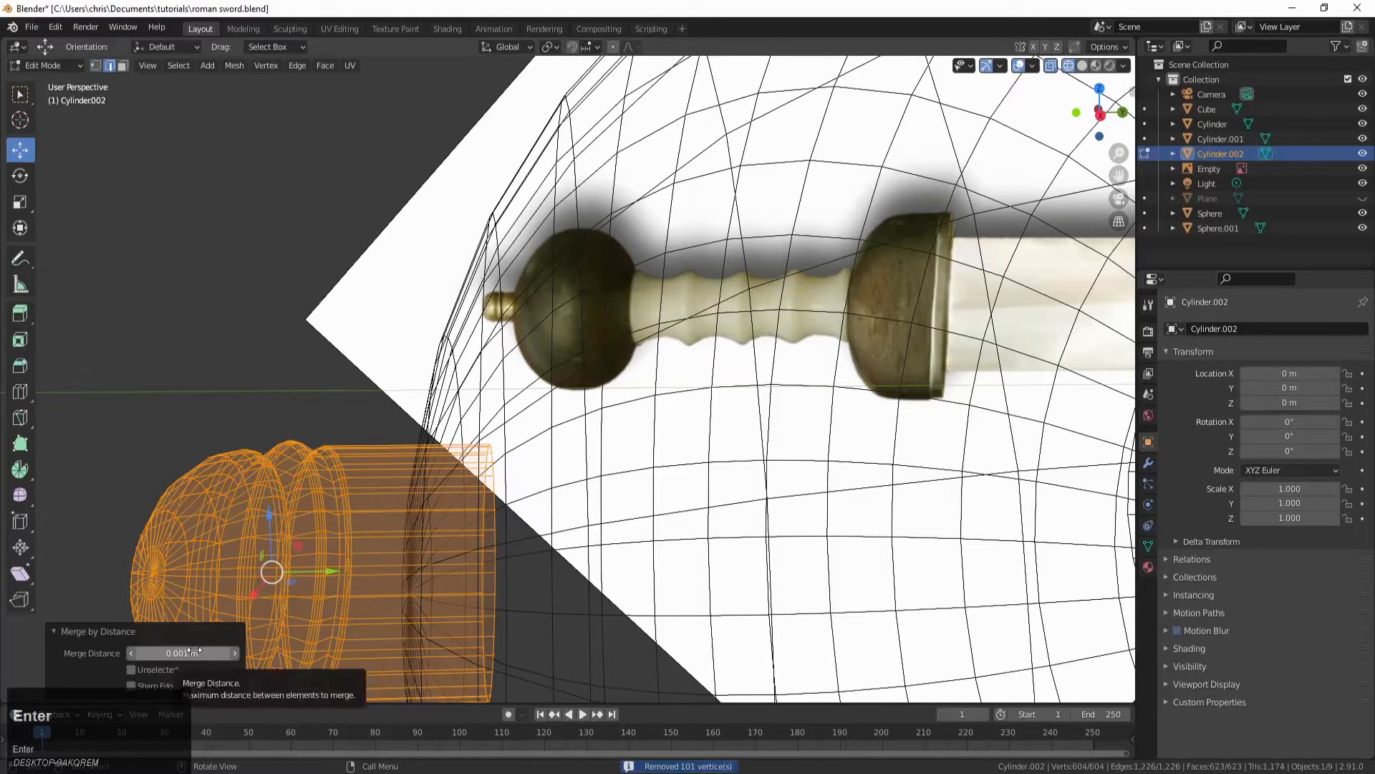
{"action": "middle_click_drag", "start_coordinate": [299, 560], "coordinate": [316, 555]}
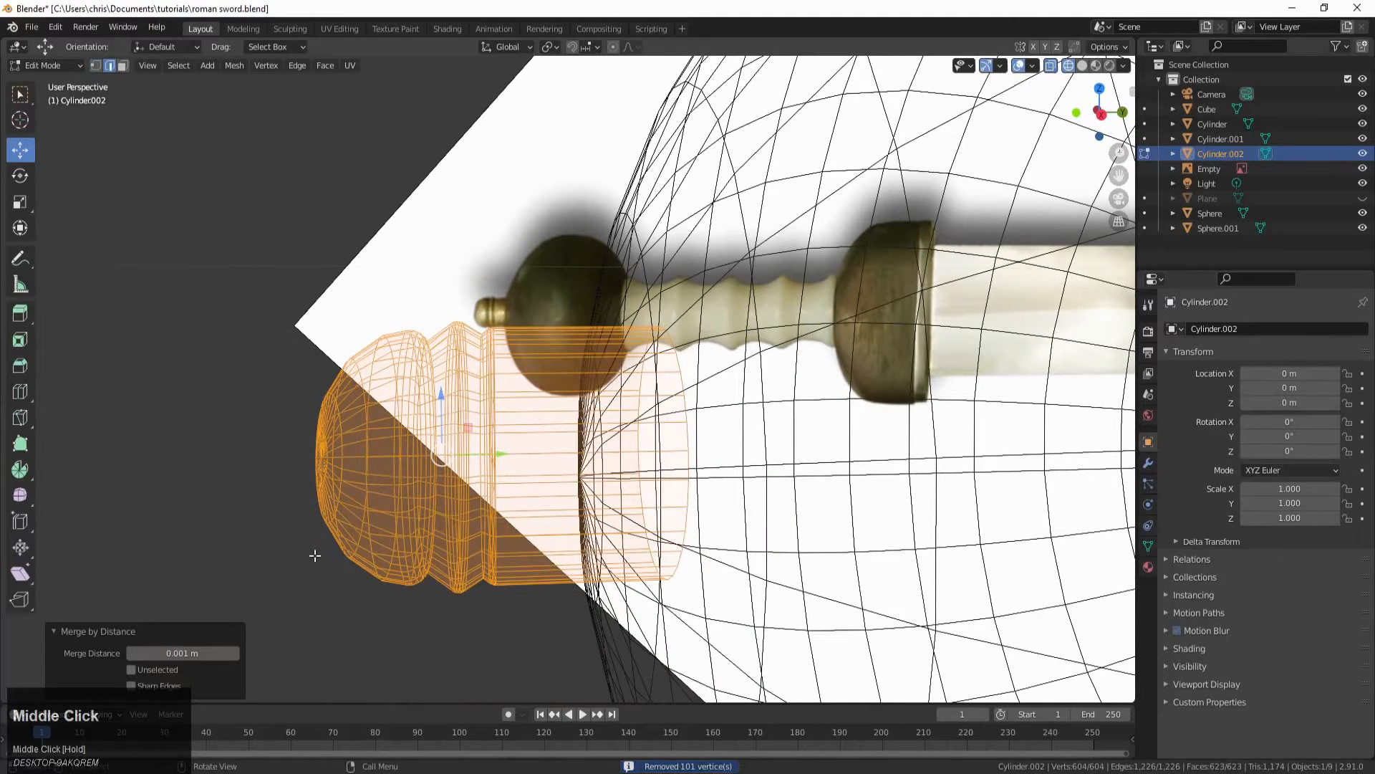
{"action": "key", "text": "KP_3"}
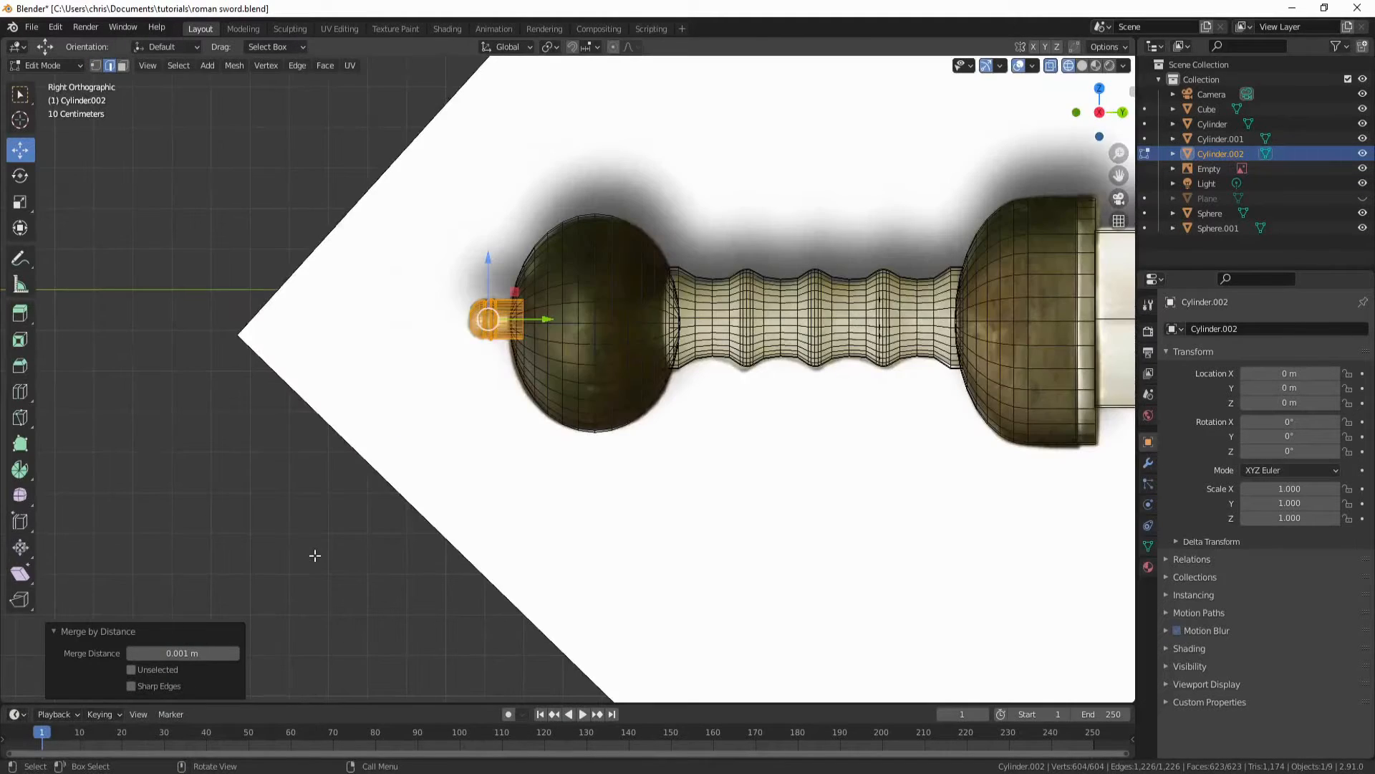
{"action": "scroll", "coordinate": [315, 555], "scroll_direction": "up", "scroll_amount": 8}
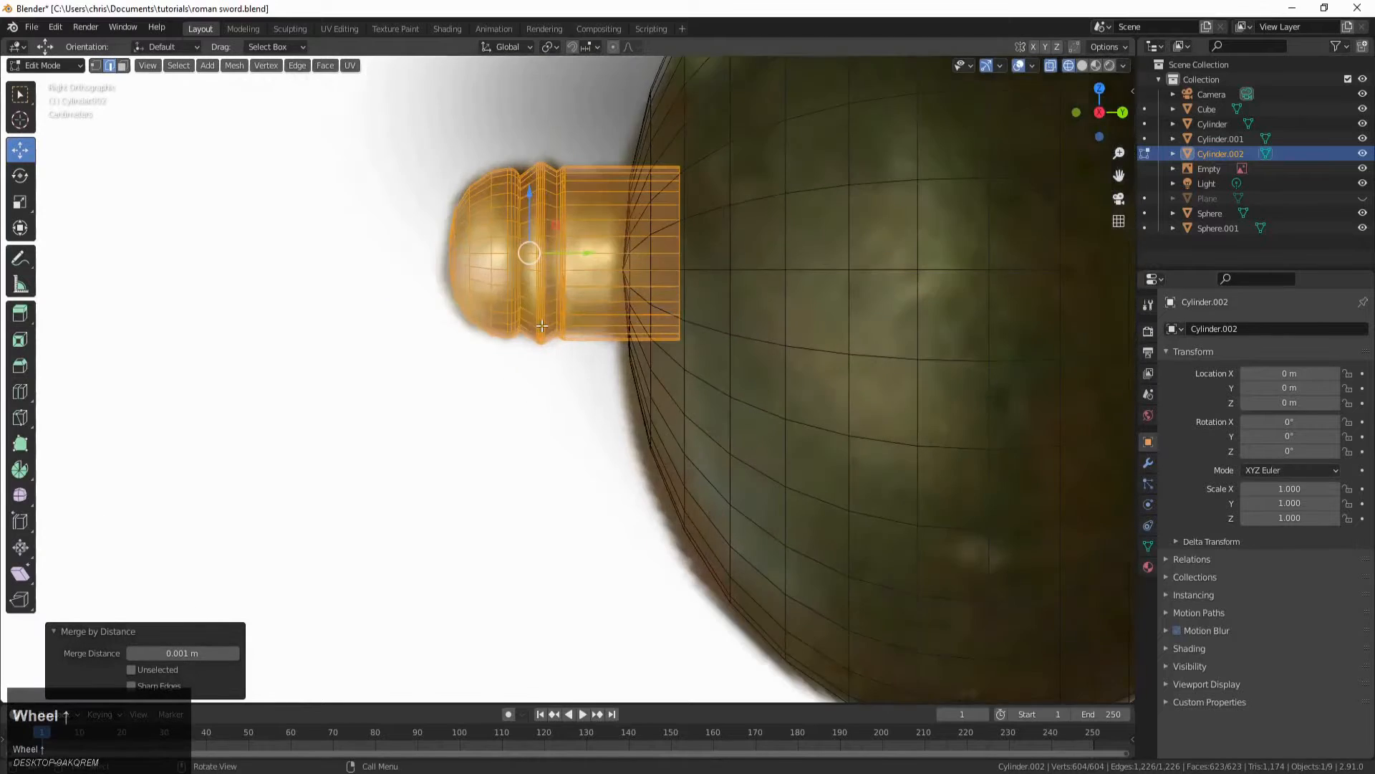
{"action": "middle_click_drag", "start_coordinate": [515, 343], "coordinate": [550, 264], "text": "shift"}
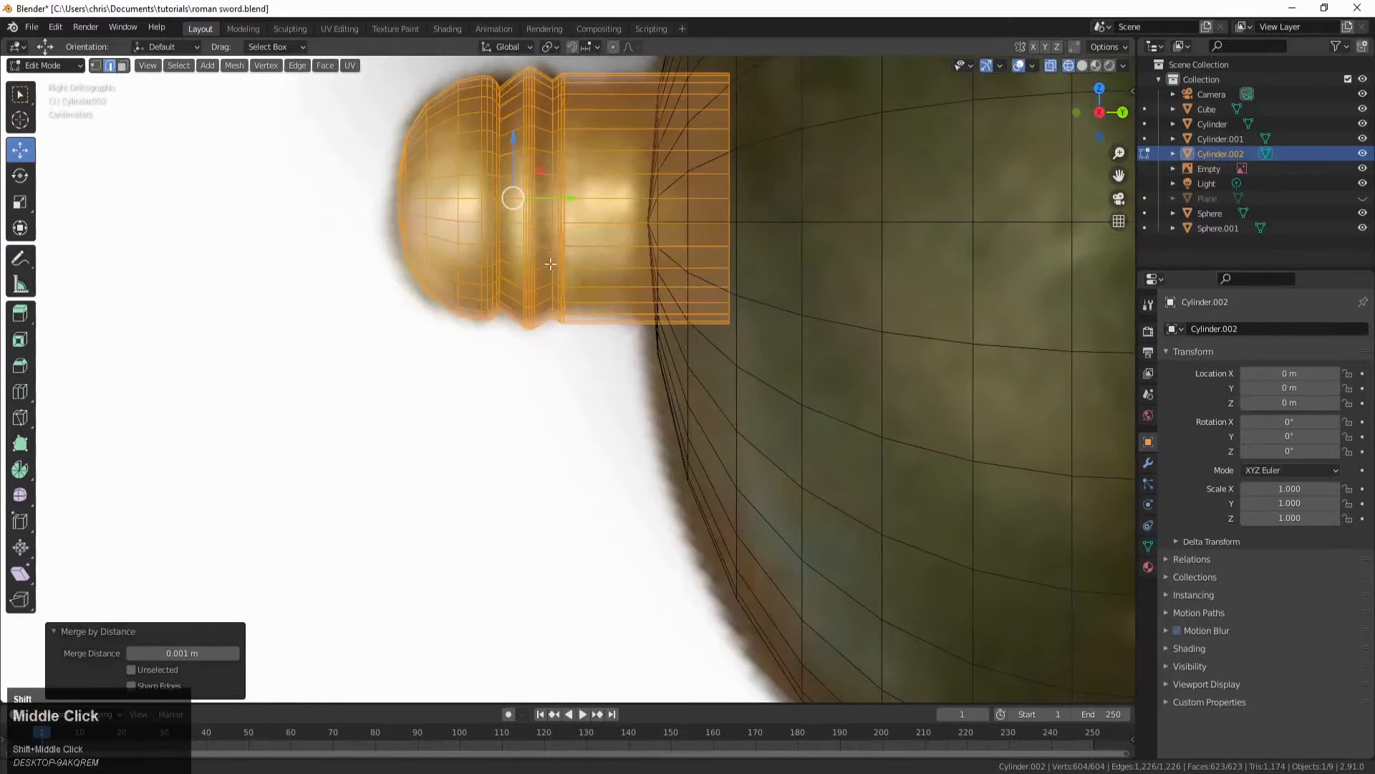
{"action": "scroll", "coordinate": [548, 301], "scroll_direction": "up", "scroll_amount": 6}
{"action": "scroll", "coordinate": [609, 351], "scroll_direction": "down", "scroll_amount": 2}
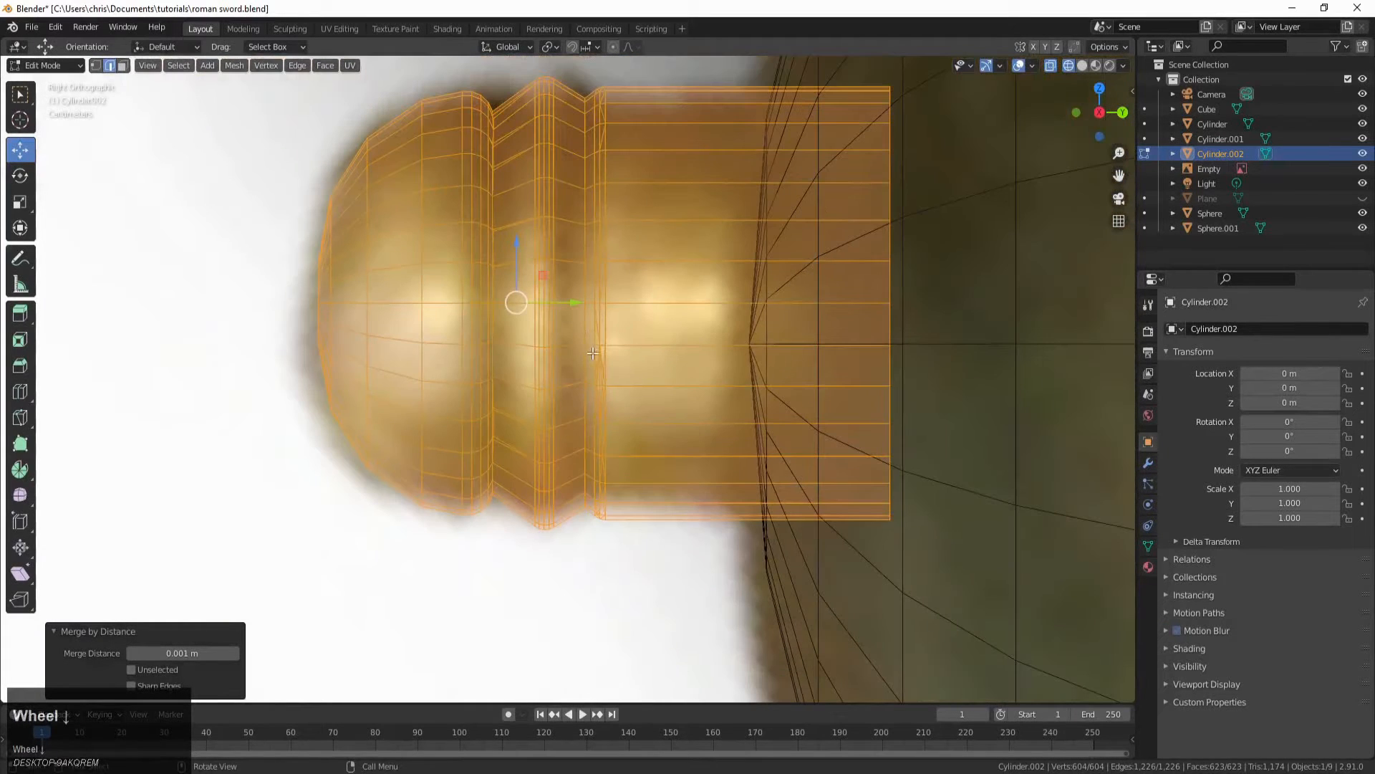
Step: Try selecting the vertices along the groove behind the knob's dome, and undo back to before the 0.001 m merge
{"action": "left_click", "coordinate": [95, 65]}
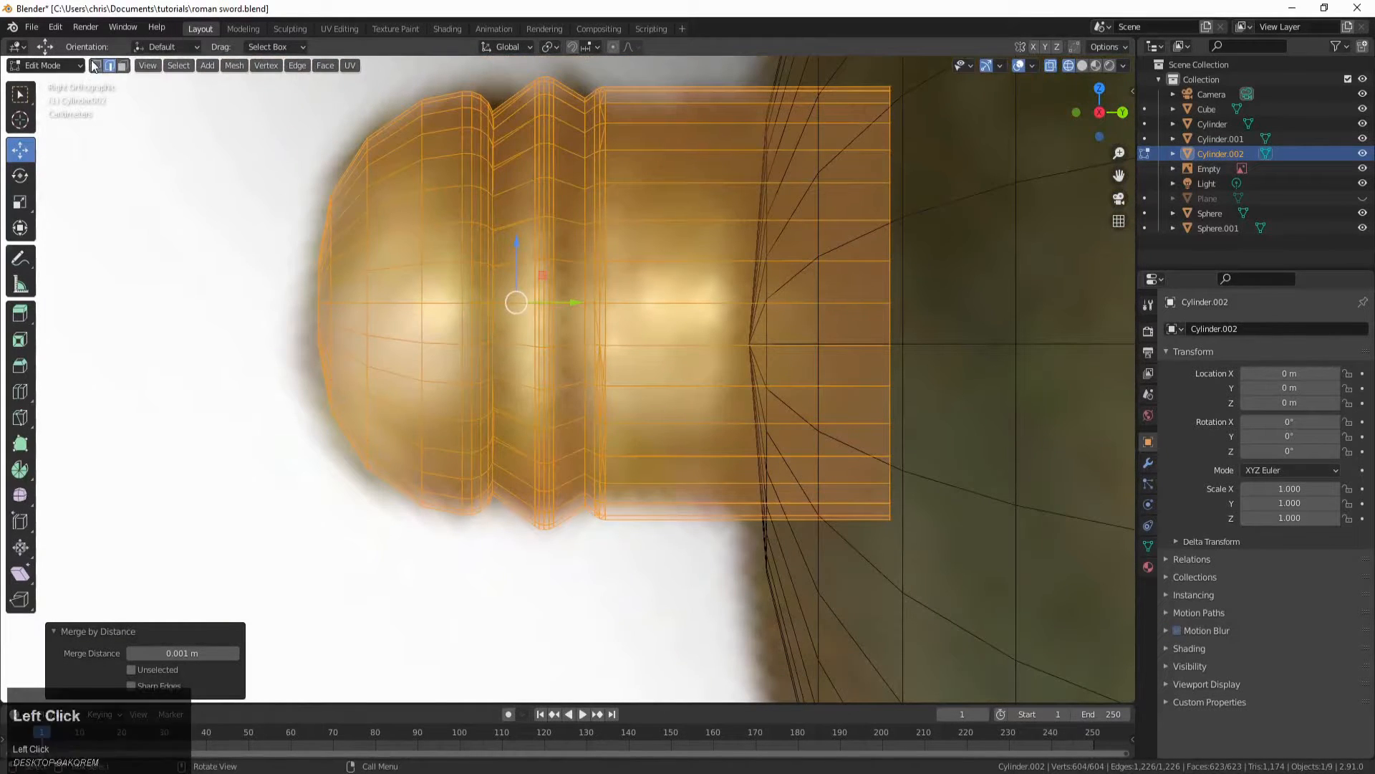
{"action": "left_click", "coordinate": [506, 83]}
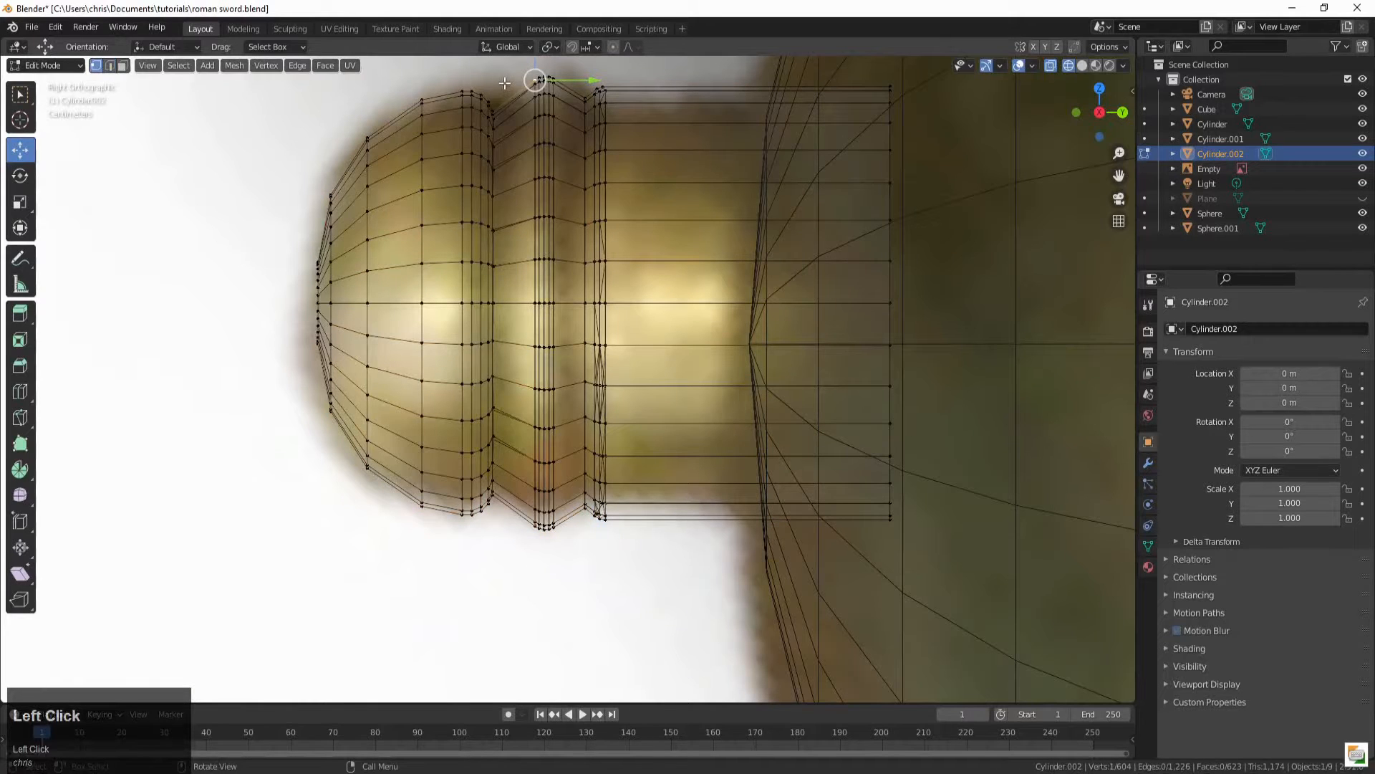
{"action": "left_click_drag", "start_coordinate": [505, 83], "coordinate": [489, 374]}
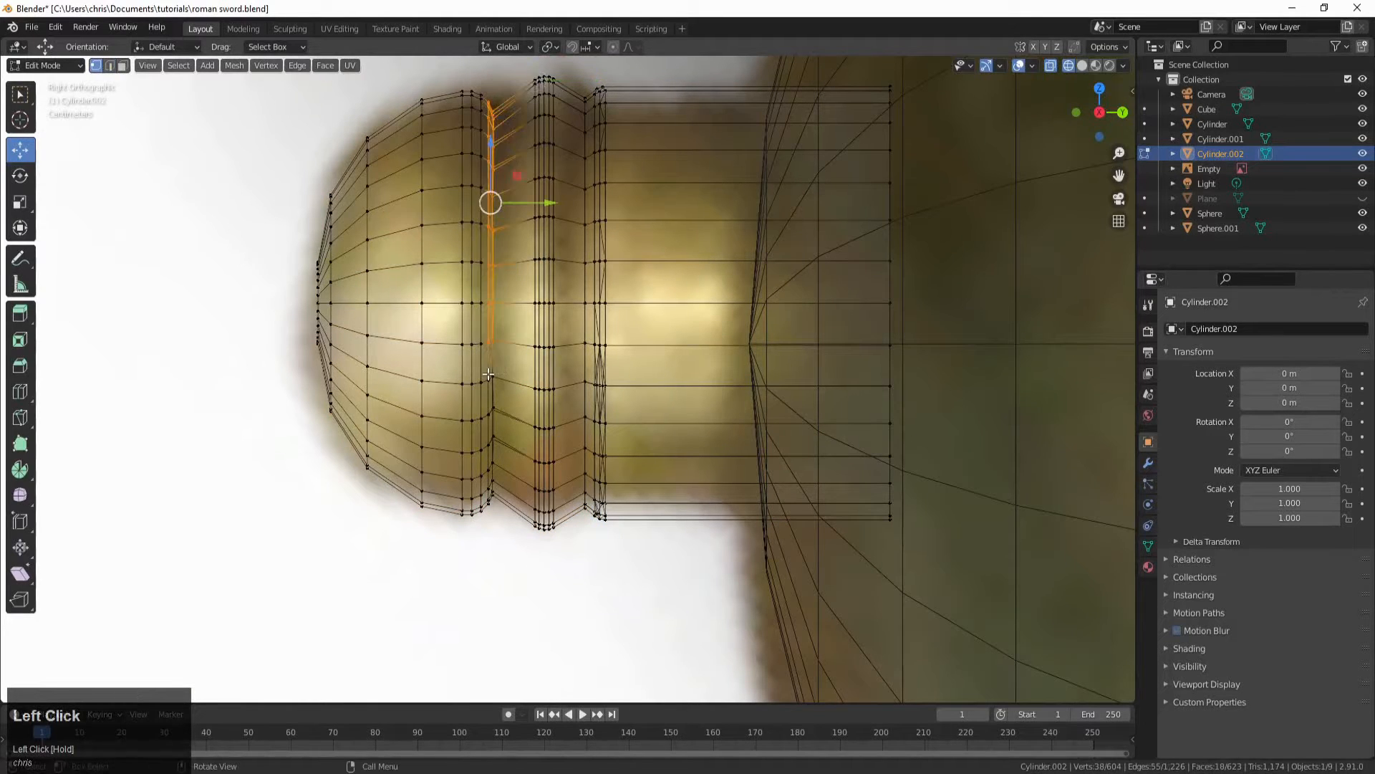
{"action": "key", "text": "ctrl+z"}
{"action": "key", "text": "ctrl+z"}
{"action": "key", "text": "ctrl+z"}
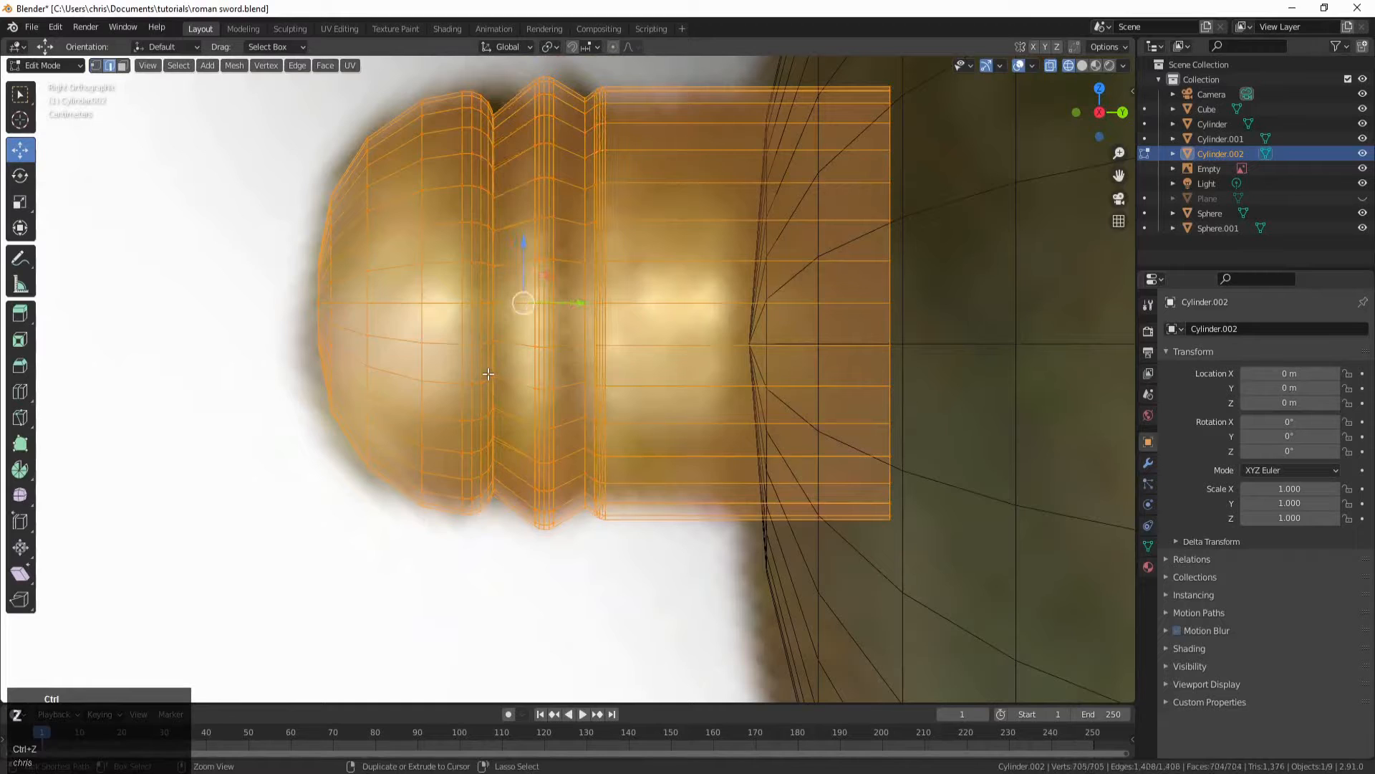
Step: Select the full ring of vertices in the groove behind the knob's dome and merge them by distance at 0.001 m
{"action": "left_click", "coordinate": [95, 65]}
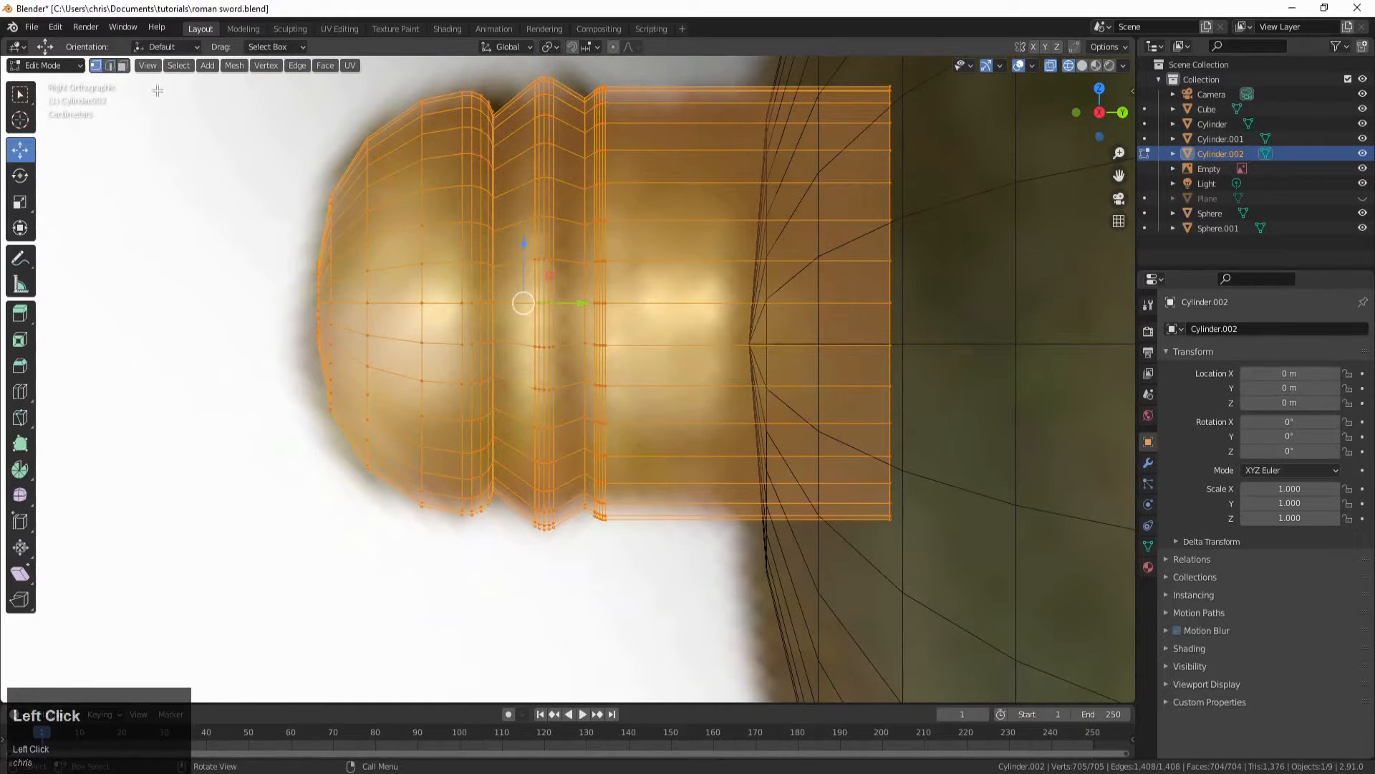
{"action": "left_click", "coordinate": [488, 102]}
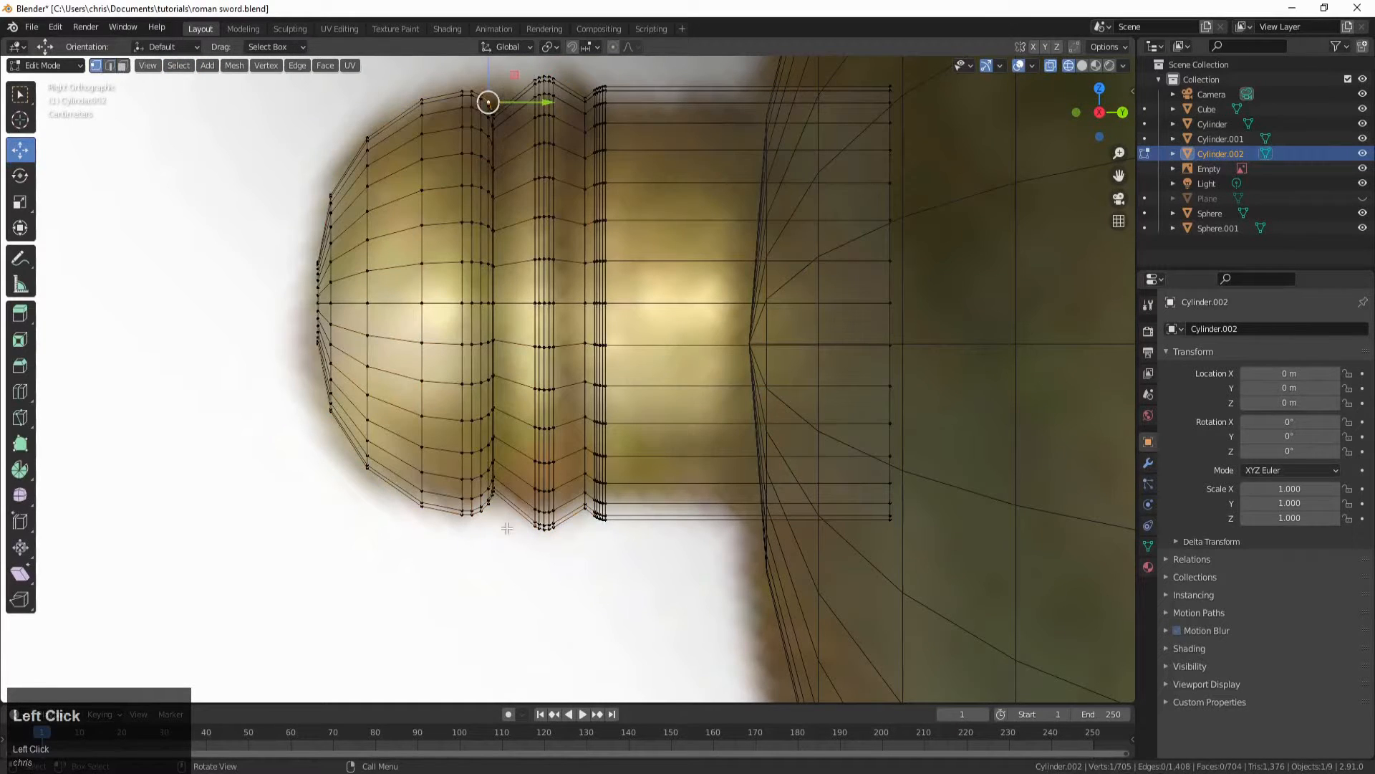
{"action": "left_click_drag", "start_coordinate": [515, 525], "coordinate": [490, 90]}
{"action": "scroll", "coordinate": [492, 143], "scroll_direction": "up", "scroll_amount": 3}
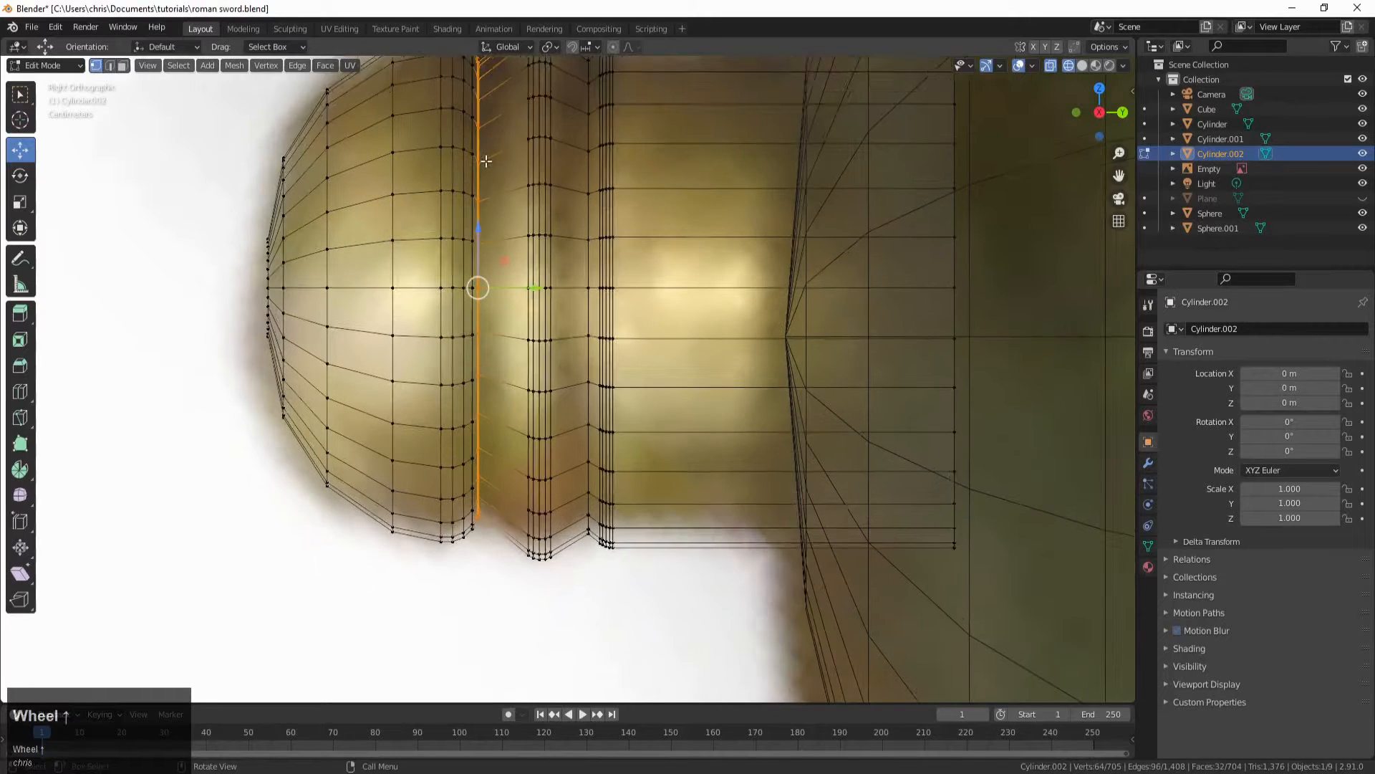
{"action": "middle_click_drag", "start_coordinate": [479, 186], "coordinate": [486, 336], "text": "shift"}
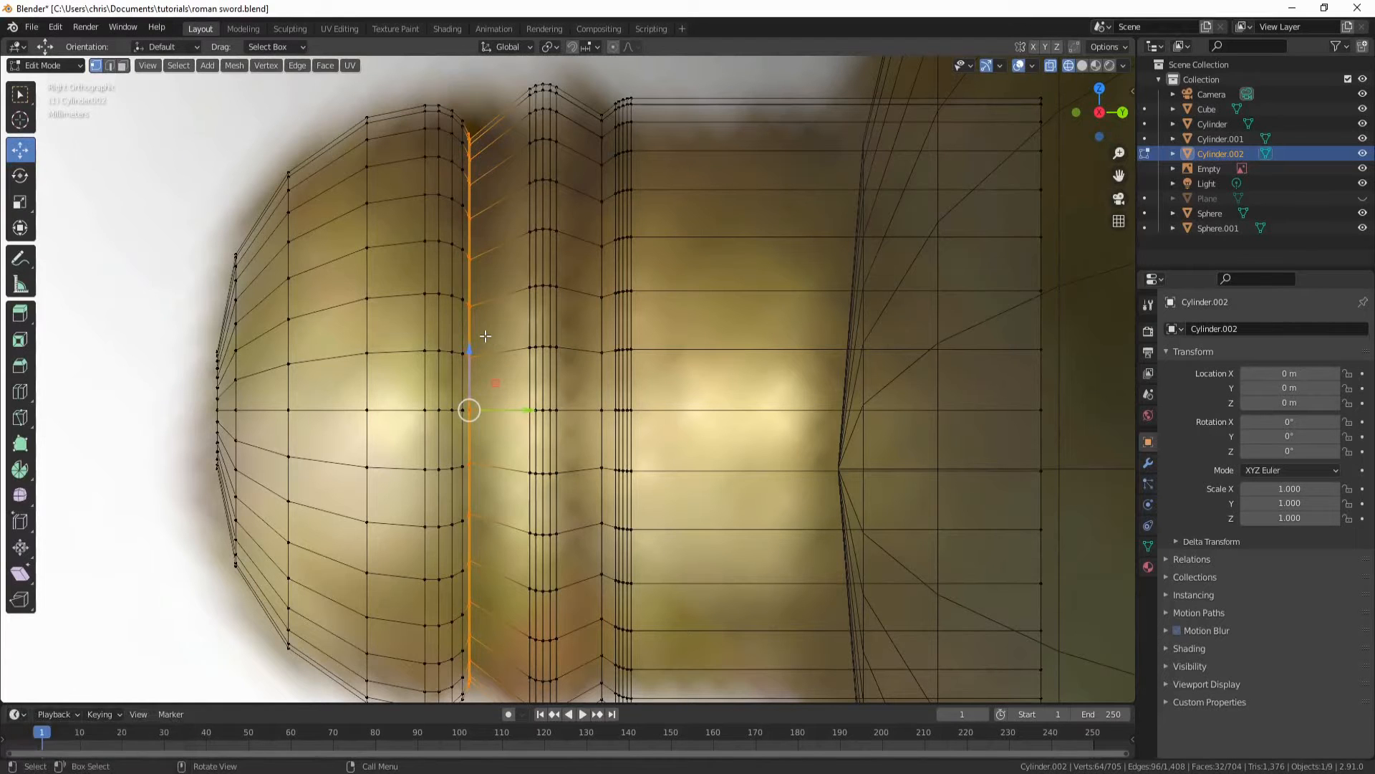
{"action": "key", "text": "m"}
{"action": "left_click", "coordinate": [484, 337]}
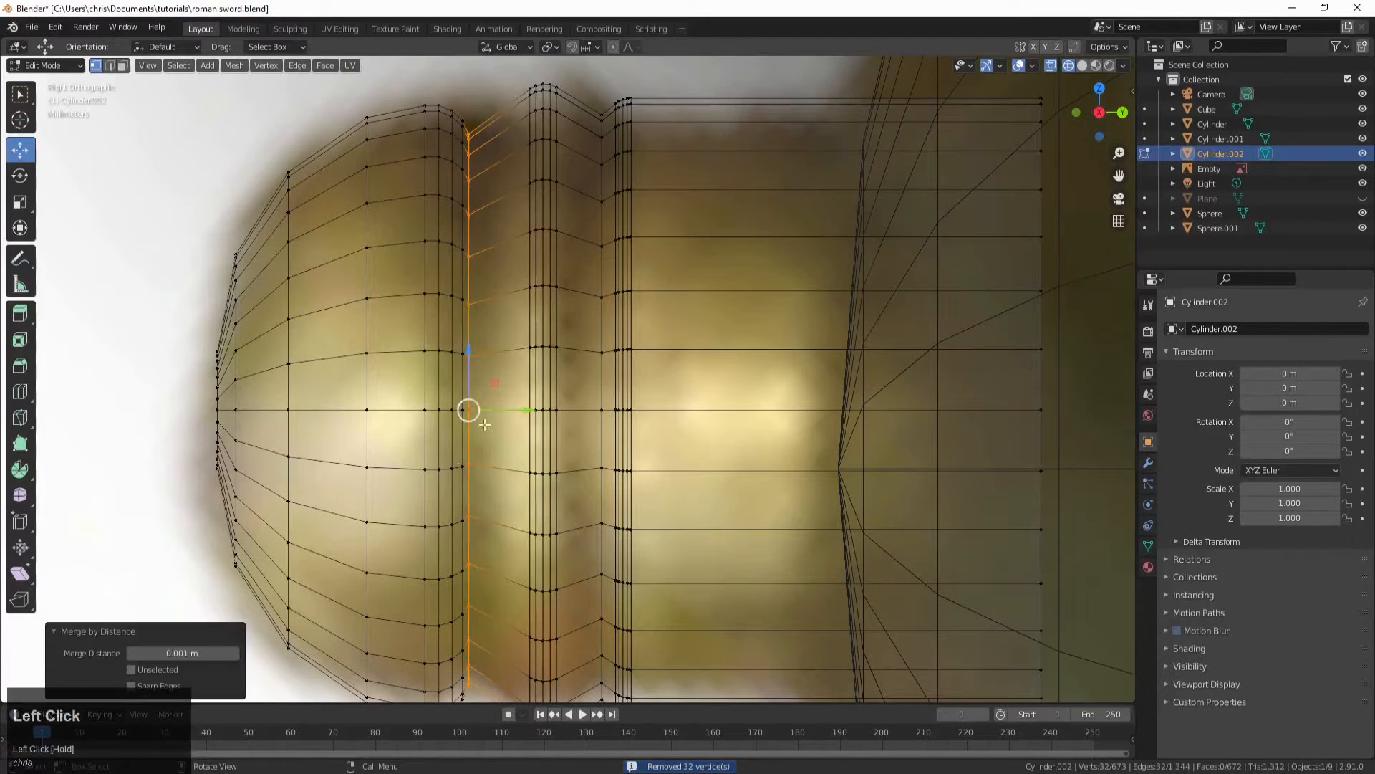
{"action": "scroll", "coordinate": [455, 165], "scroll_direction": "down", "scroll_amount": 2}
{"action": "left_click", "coordinate": [243, 415]}
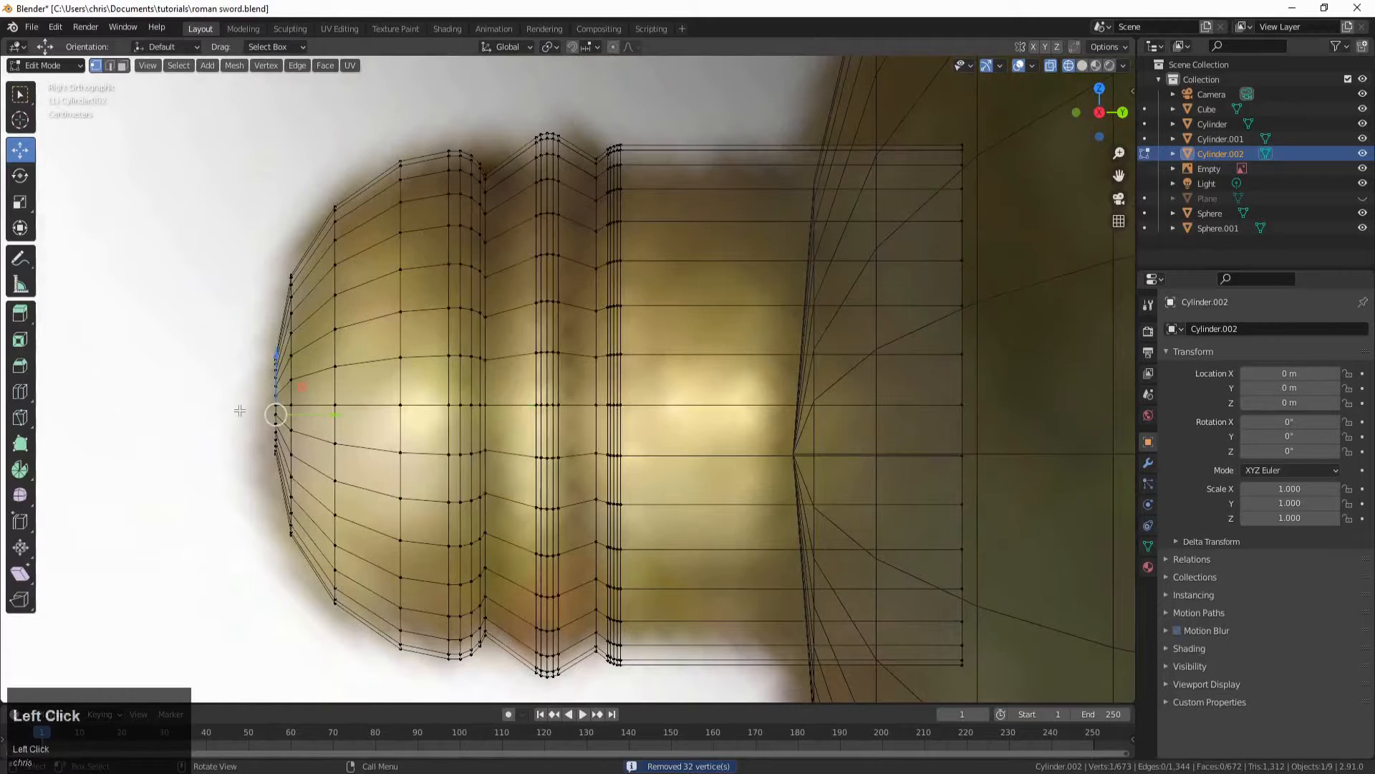
Step: Return to solid shading and leave mesh editing, keeping the knob as the selected object
{"action": "scroll", "coordinate": [244, 410], "scroll_direction": "down", "scroll_amount": 2}
{"action": "scroll", "coordinate": [559, 419], "scroll_direction": "down", "scroll_amount": 3}
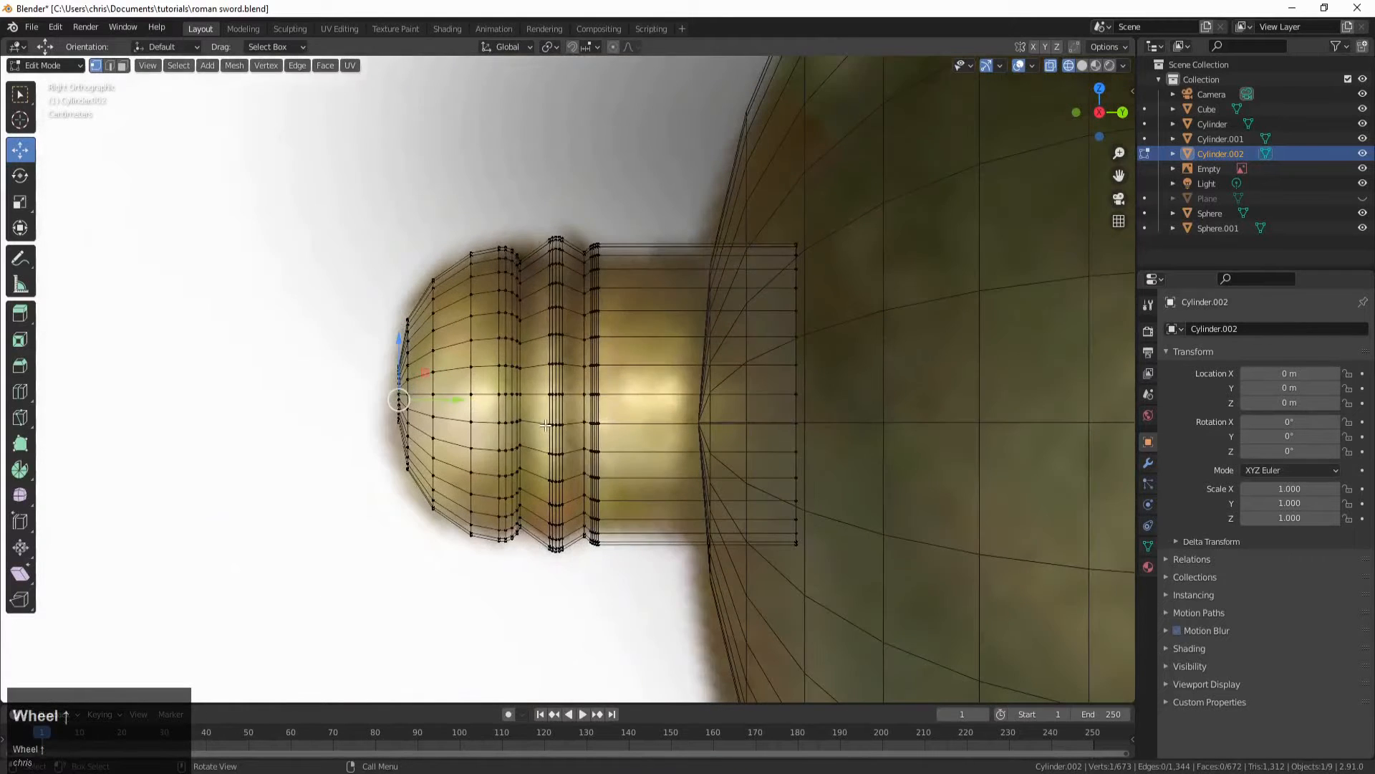
{"action": "mouse_move", "coordinate": [686, 422]}
{"action": "middle_mouse_down"}
{"action": "mouse_move", "coordinate": [559, 445]}
{"action": "mouse_move", "coordinate": [733, 432]}
{"action": "mouse_move", "coordinate": [758, 412]}
{"action": "mouse_move", "coordinate": [682, 428]}
{"action": "middle_mouse_up"}
{"action": "scroll", "coordinate": [559, 445], "scroll_direction": "down", "scroll_amount": 4}
{"action": "scroll", "coordinate": [757, 414], "scroll_direction": "down", "scroll_amount": 2}
{"action": "key", "text": "z"}
{"action": "scroll", "coordinate": [816, 403], "scroll_direction": "up", "scroll_amount": 2}
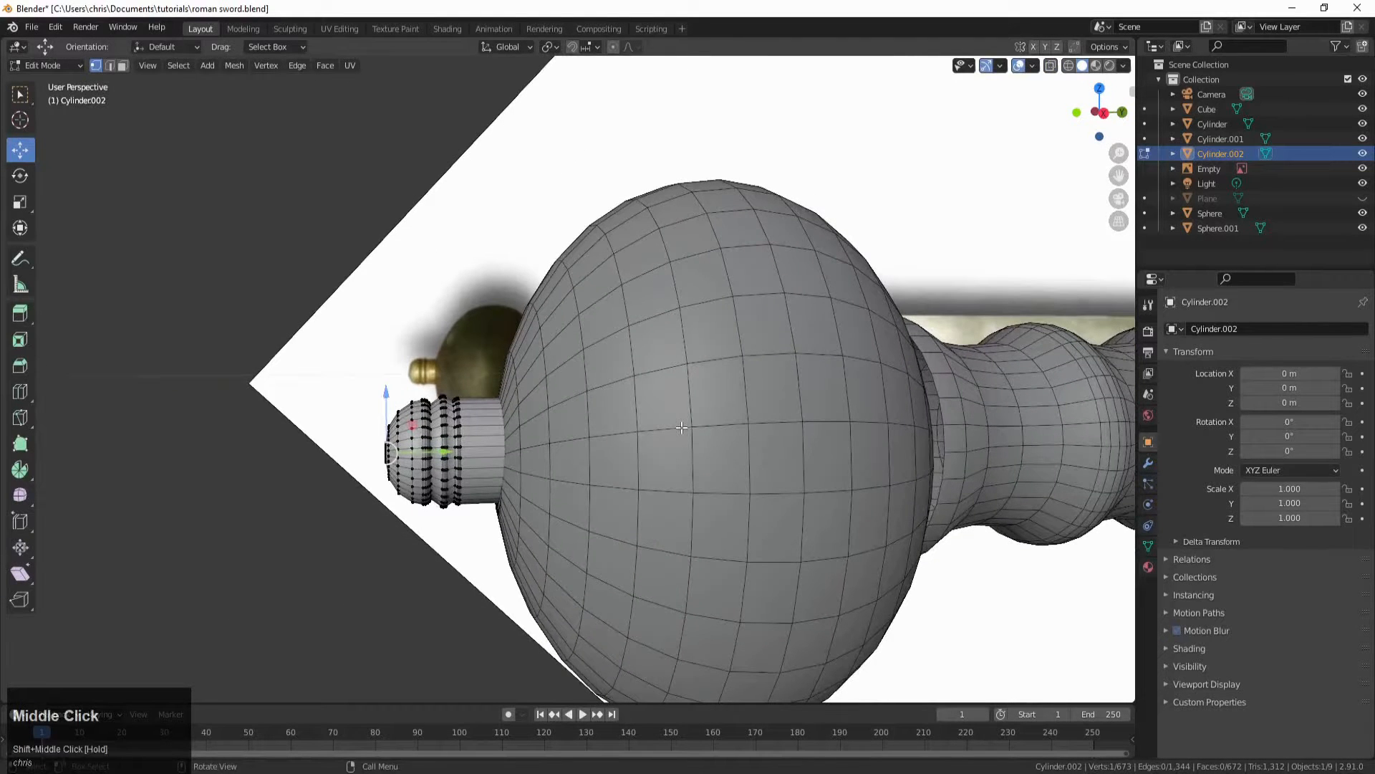
{"action": "key", "text": "Tab"}
{"action": "scroll", "coordinate": [555, 467], "scroll_direction": "down", "scroll_amount": 2}
{"action": "middle_click_drag", "start_coordinate": [555, 466], "coordinate": [580, 466]}
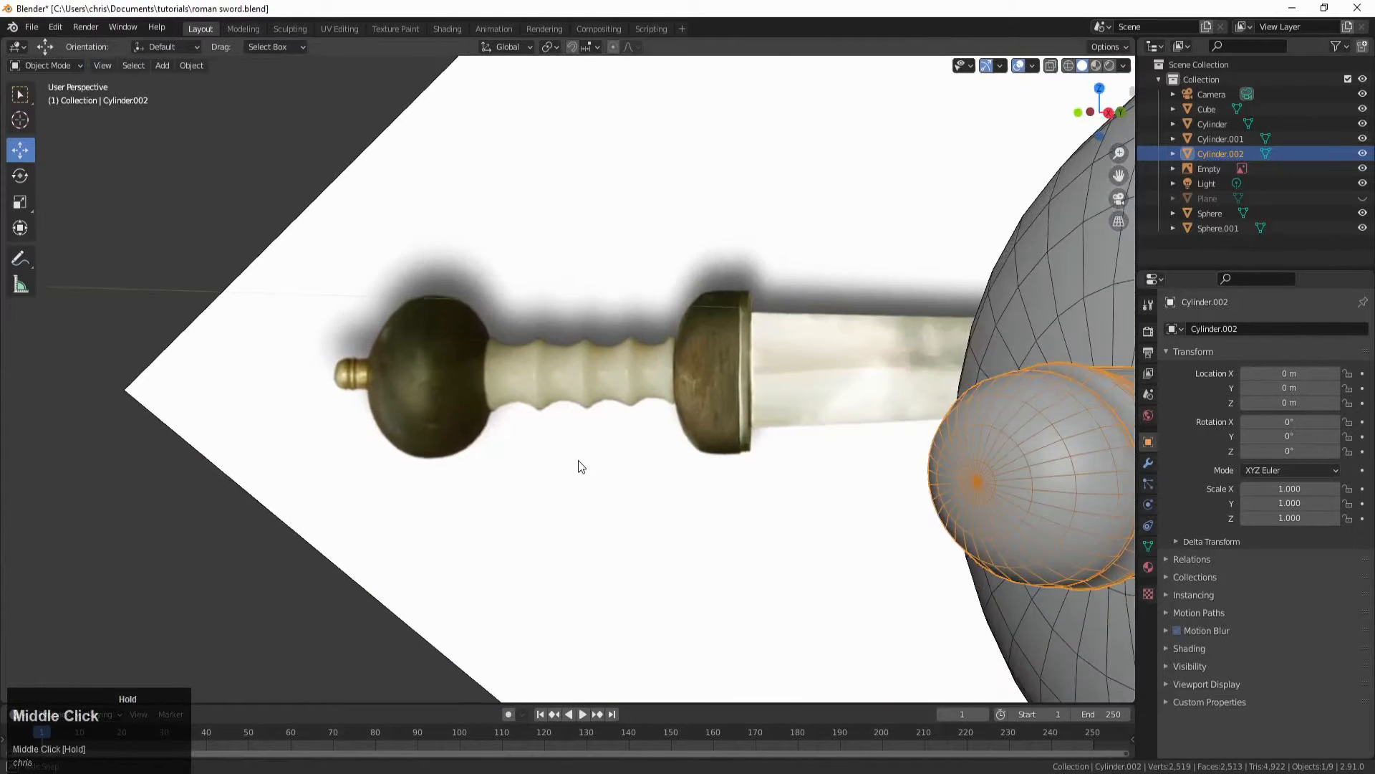
{"action": "scroll", "coordinate": [627, 462], "scroll_direction": "down", "scroll_amount": 1}
{"action": "left_click", "coordinate": [553, 347]}
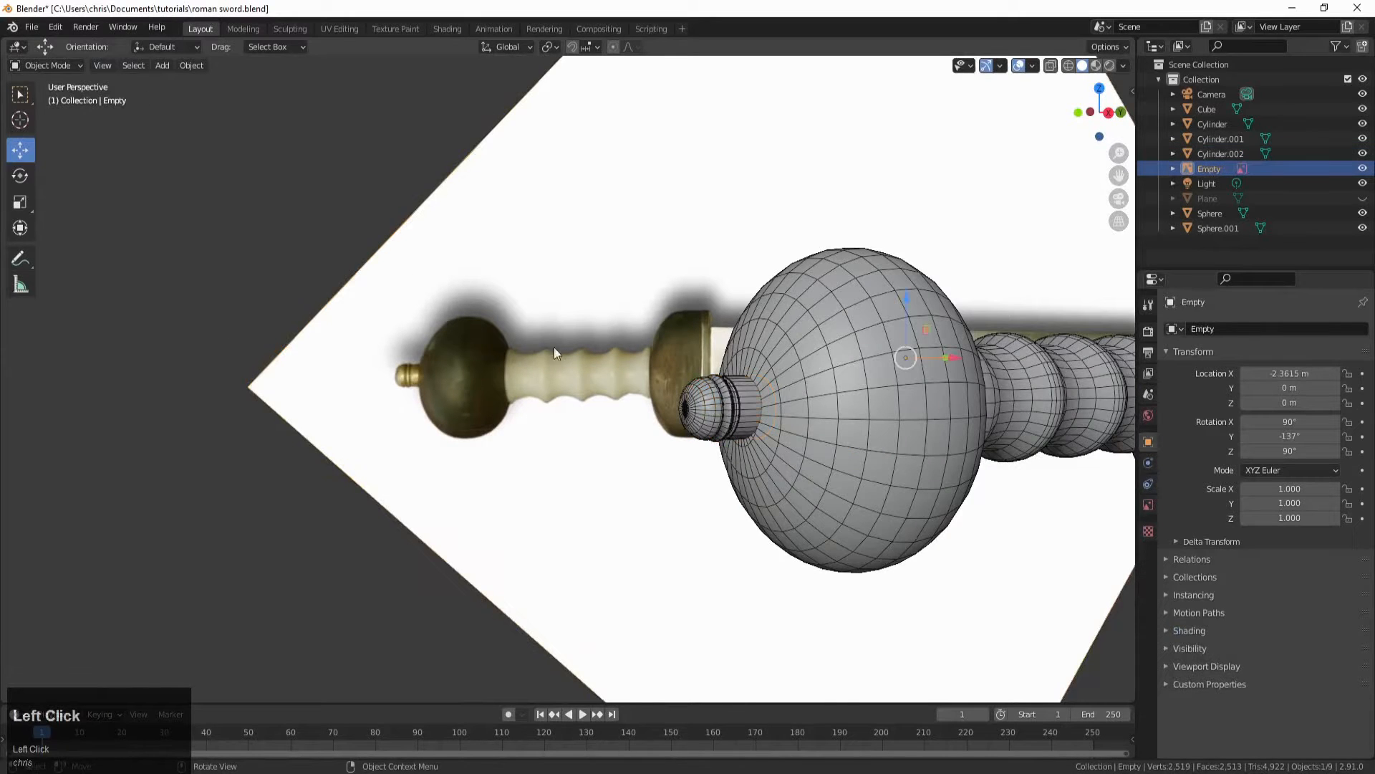
{"action": "middle_click_drag", "start_coordinate": [718, 415], "coordinate": [708, 412]}
{"action": "left_click", "coordinate": [666, 438]}
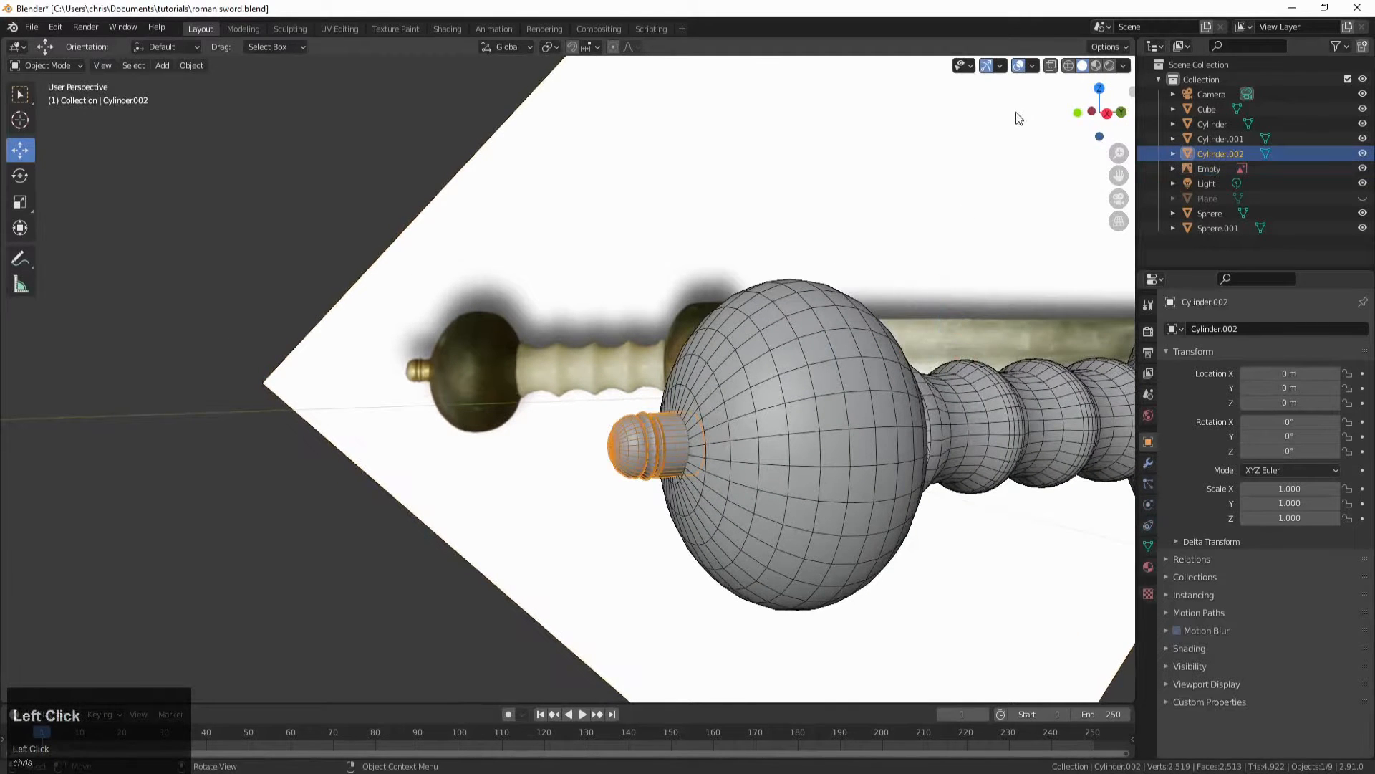
Step: Hide the wireframe overlay and examine the smooth knob, pommel and grip against the reference image from several angles
{"action": "left_click", "coordinate": [1032, 73]}
{"action": "left_click", "coordinate": [944, 318]}
{"action": "left_click", "coordinate": [553, 347]}
{"action": "middle_click_drag", "start_coordinate": [718, 344], "coordinate": [674, 321]}
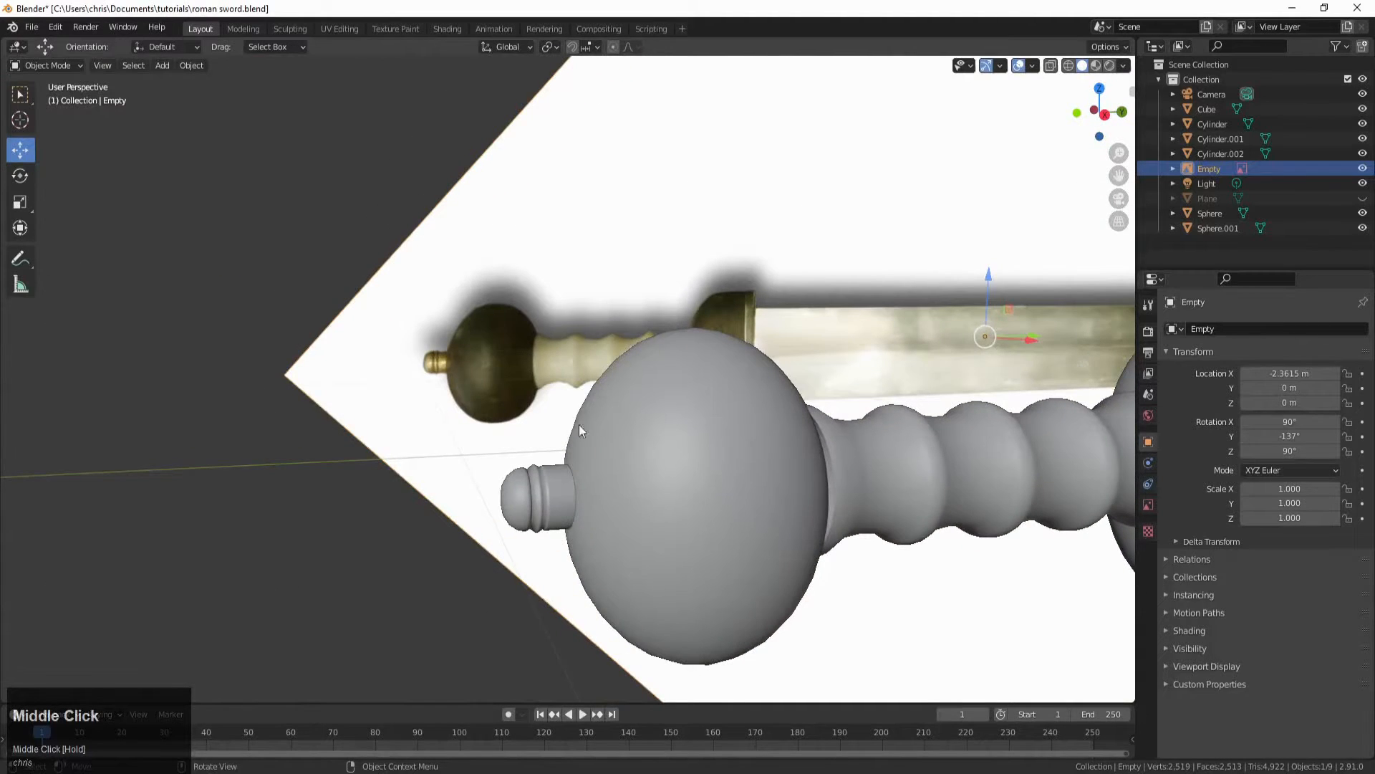
{"action": "scroll", "coordinate": [648, 447], "scroll_direction": "down", "scroll_amount": 3}
{"action": "mouse_move", "coordinate": [650, 466]}
{"action": "middle_mouse_down"}
{"action": "mouse_move", "coordinate": [634, 463]}
{"action": "mouse_move", "coordinate": [633, 477]}
{"action": "middle_mouse_up"}
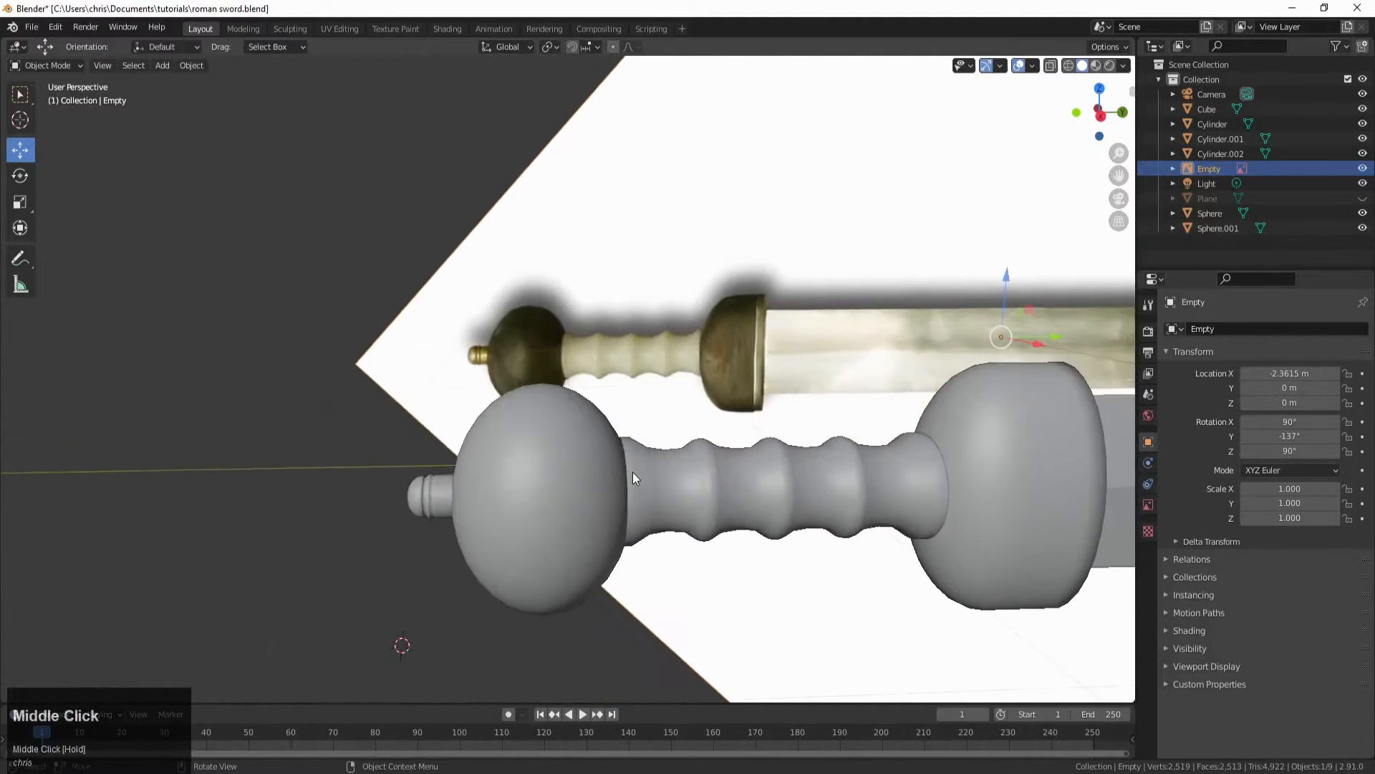
{"action": "middle_click_drag", "start_coordinate": [527, 487], "coordinate": [562, 482]}
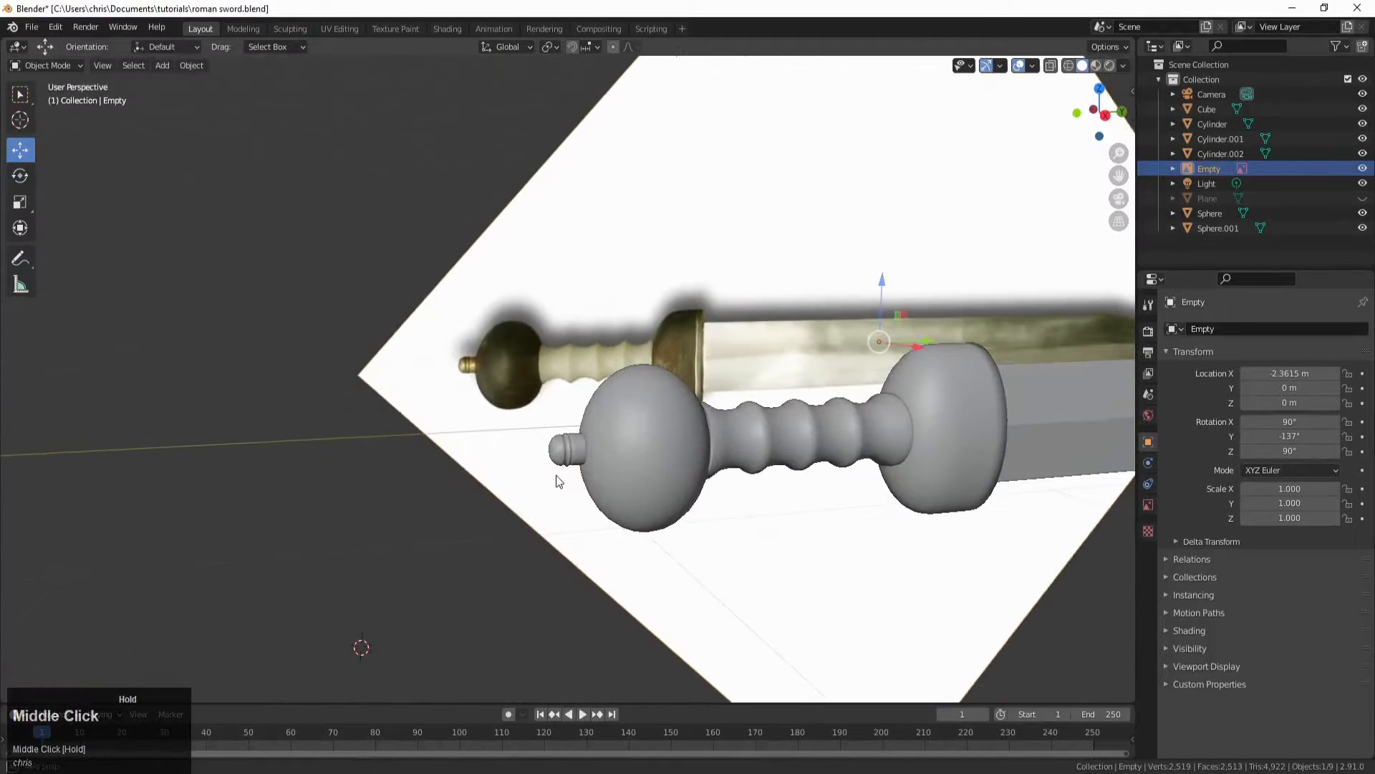
{"action": "scroll", "coordinate": [614, 466], "scroll_direction": "up", "scroll_amount": 2}
{"action": "middle_click_drag", "start_coordinate": [655, 454], "coordinate": [534, 392]}
{"action": "middle_click_drag", "start_coordinate": [664, 456], "coordinate": [639, 445]}
Step: Select the ribbed grip and turn the wireframe overlay back on
{"action": "left_click", "coordinate": [631, 419]}
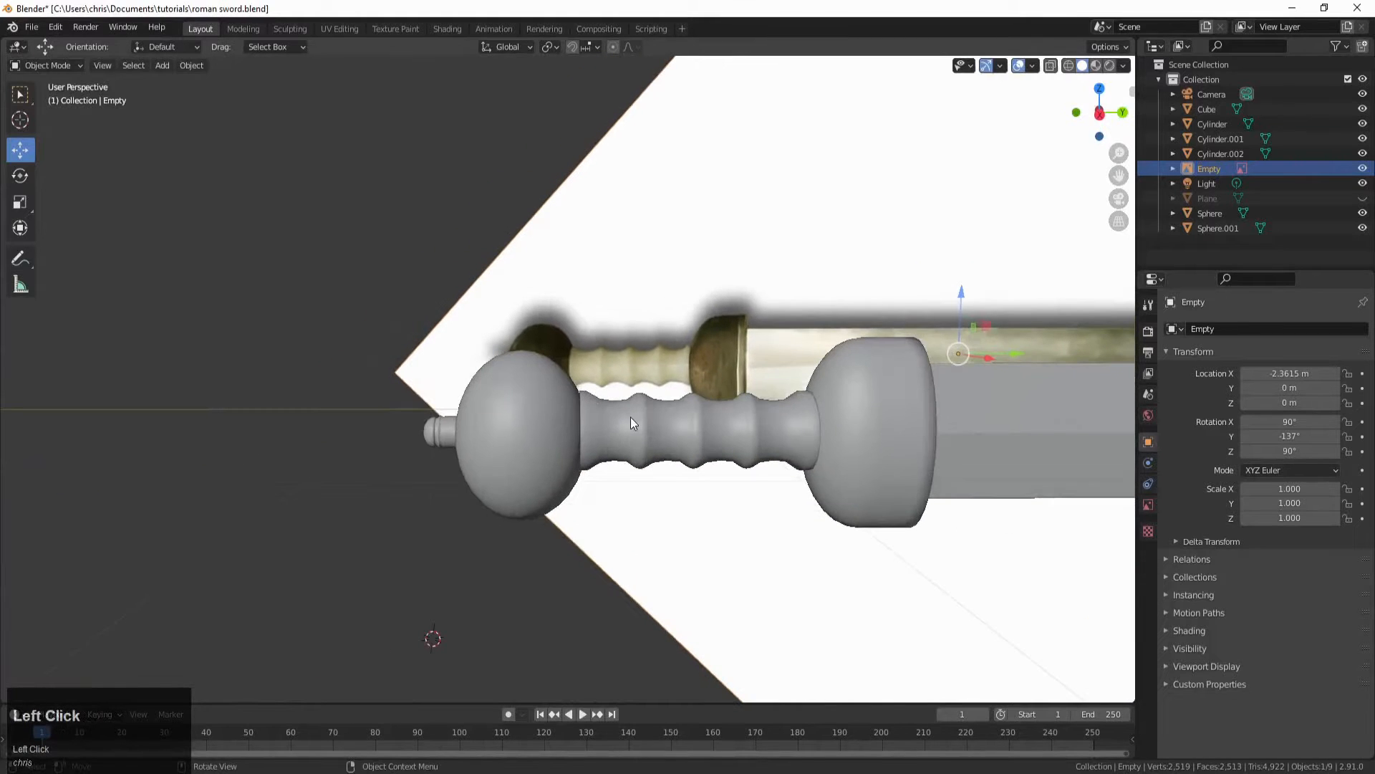
{"action": "left_click", "coordinate": [1032, 66]}
{"action": "left_click", "coordinate": [944, 317]}
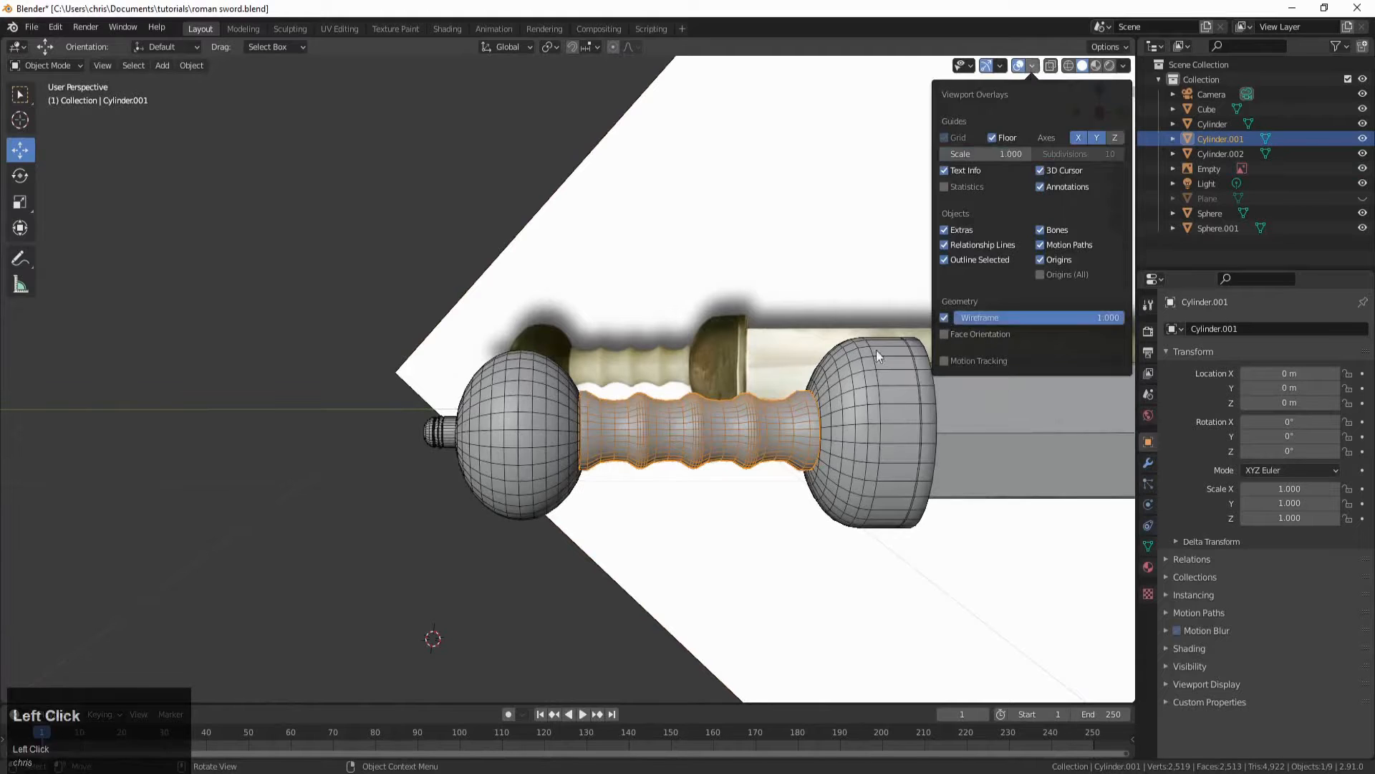
Step: Examine how the grip meets the pommel and guard in the reference image, and compare it with the modelled grip
{"action": "scroll", "coordinate": [630, 404], "scroll_direction": "up", "scroll_amount": 6}
{"action": "scroll", "coordinate": [658, 450], "scroll_direction": "down", "scroll_amount": 5}
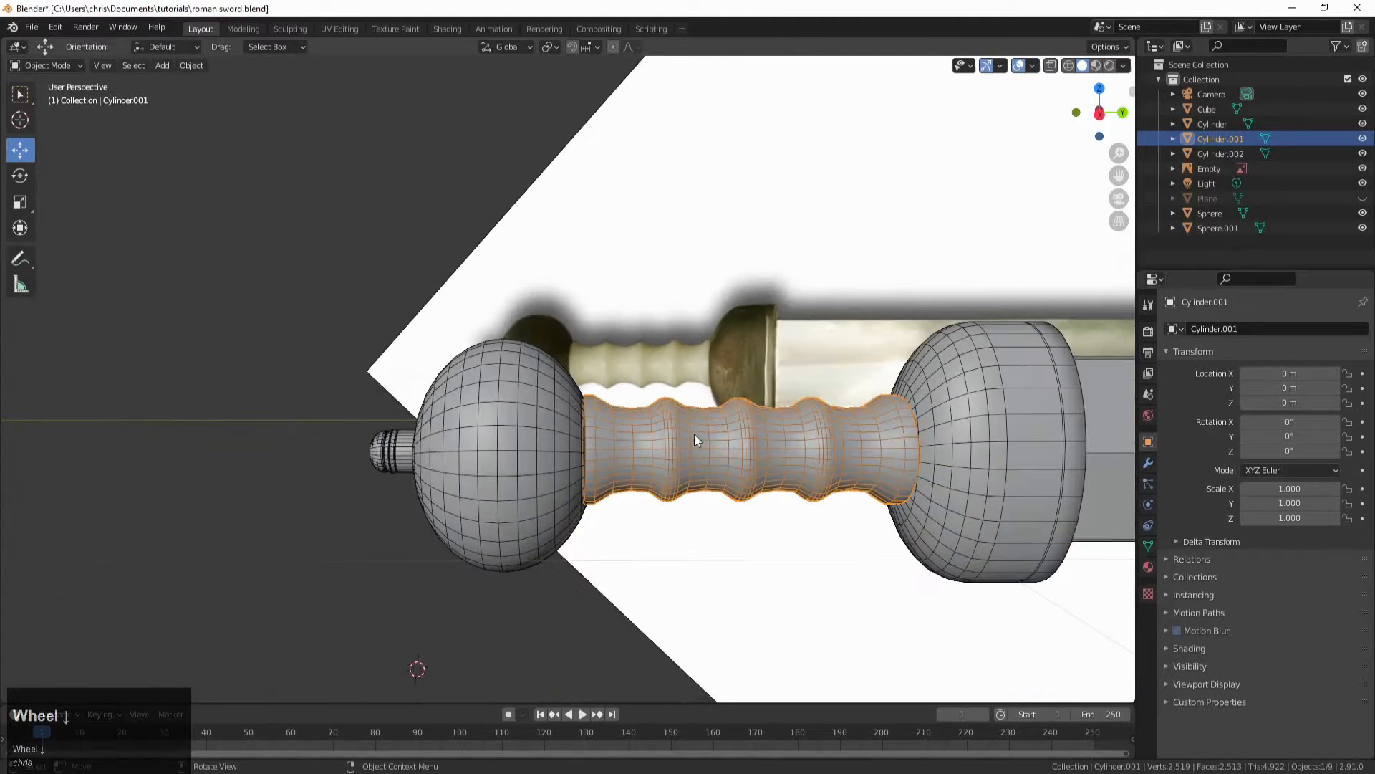
{"action": "middle_click_drag", "start_coordinate": [694, 434], "coordinate": [702, 470]}
{"action": "middle_click_drag", "start_coordinate": [520, 523], "coordinate": [531, 506], "text": "shift"}
{"action": "scroll", "coordinate": [587, 315], "scroll_direction": "up", "scroll_amount": 8}
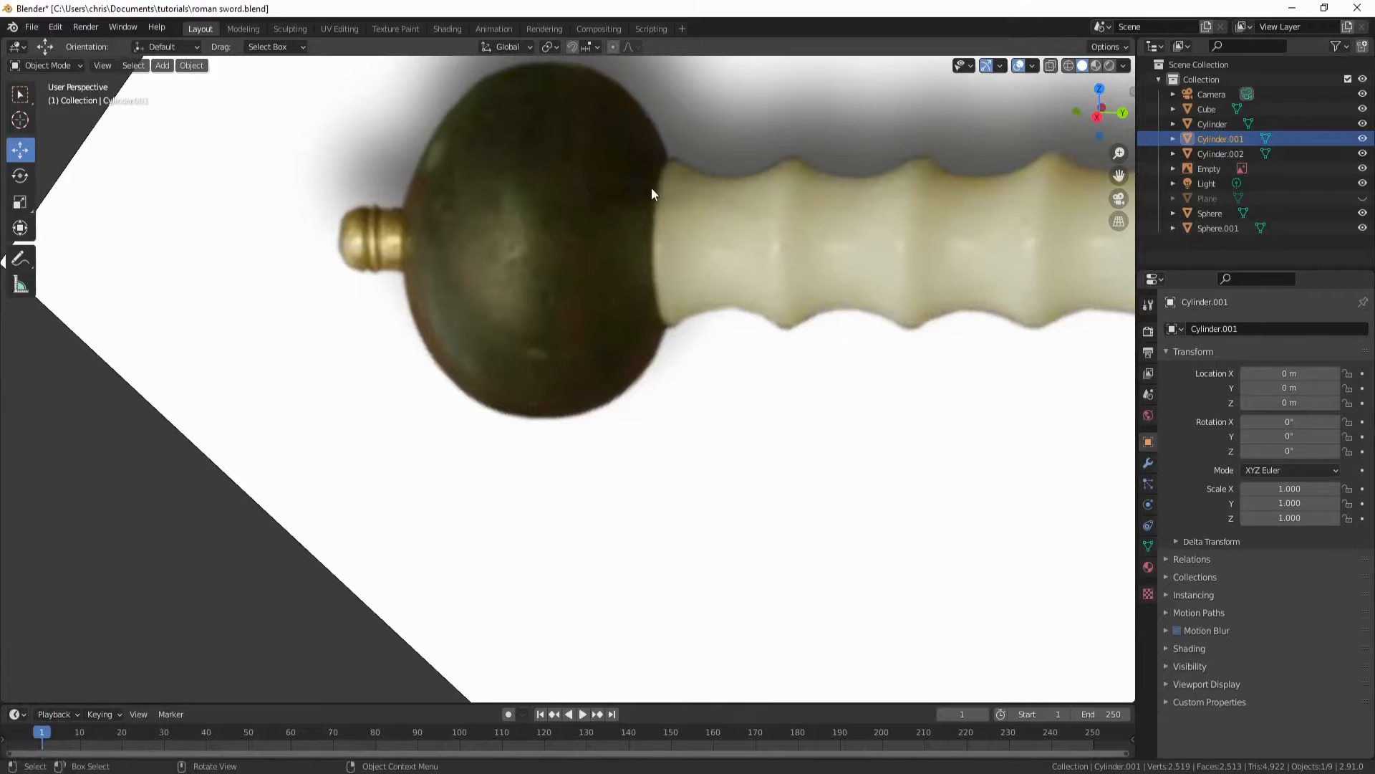
{"action": "scroll", "coordinate": [663, 162], "scroll_direction": "down", "scroll_amount": 2}
{"action": "middle_click_drag", "start_coordinate": [987, 233], "coordinate": [938, 238], "text": "shift"}
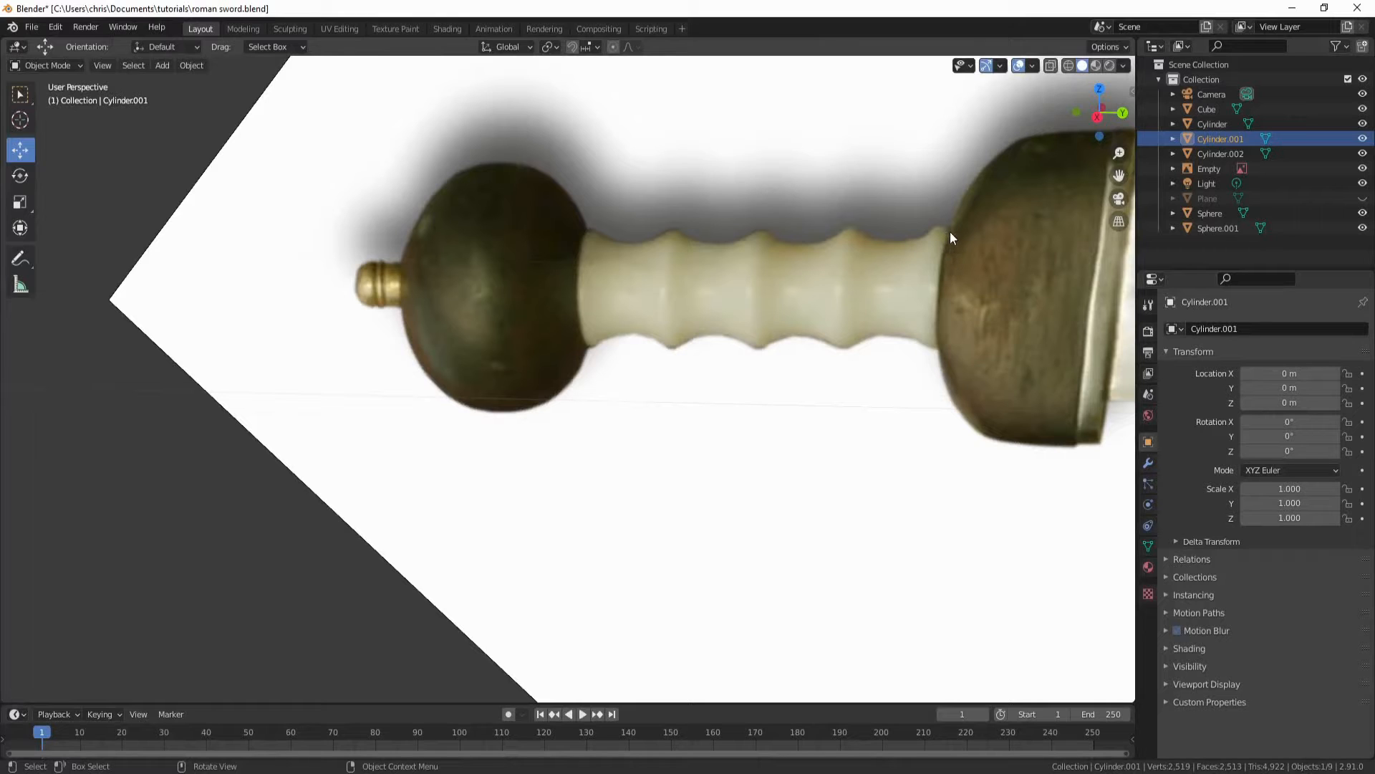
{"action": "left_click", "coordinate": [949, 234]}
{"action": "scroll", "coordinate": [862, 299], "scroll_direction": "down", "scroll_amount": 6}
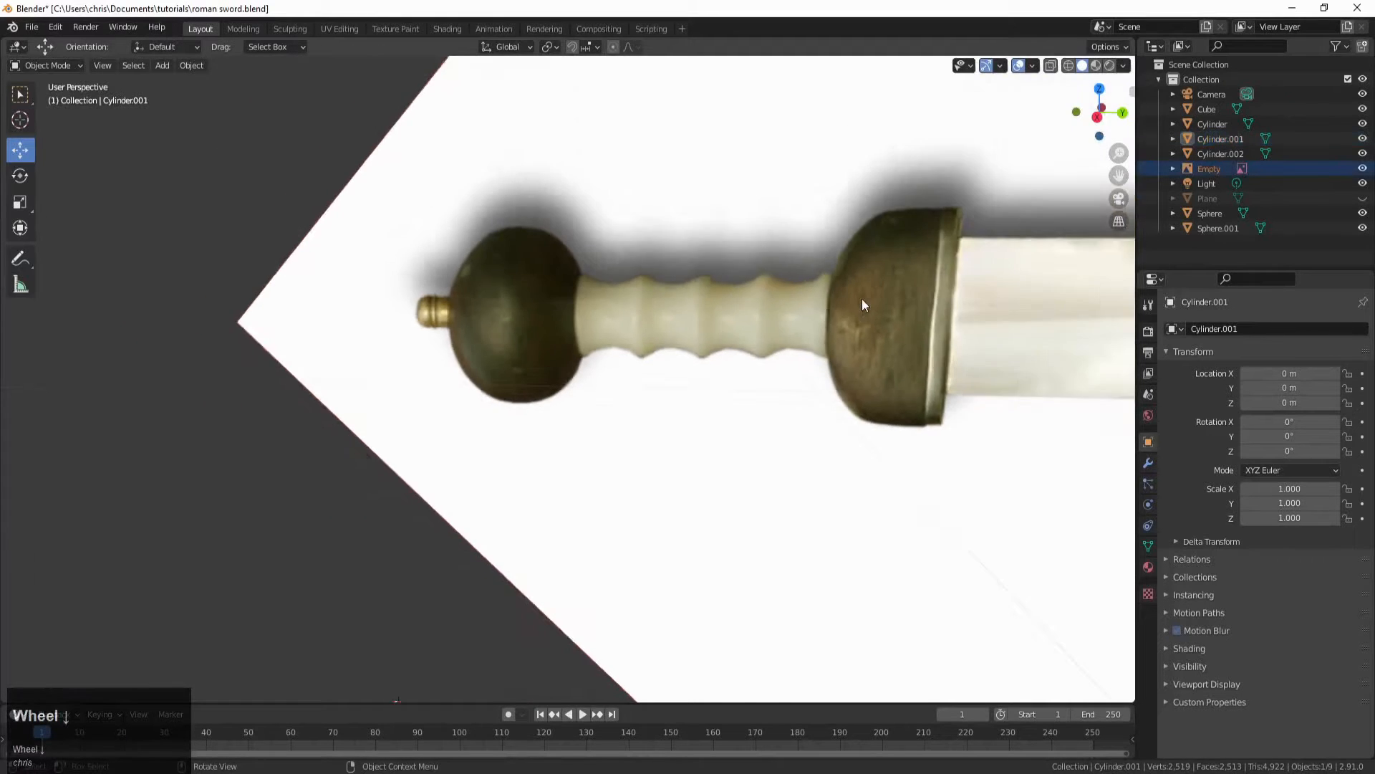
{"action": "scroll", "coordinate": [531, 487], "scroll_direction": "up", "scroll_amount": 2}
{"action": "middle_click_drag", "start_coordinate": [516, 488], "coordinate": [578, 446], "text": "shift"}
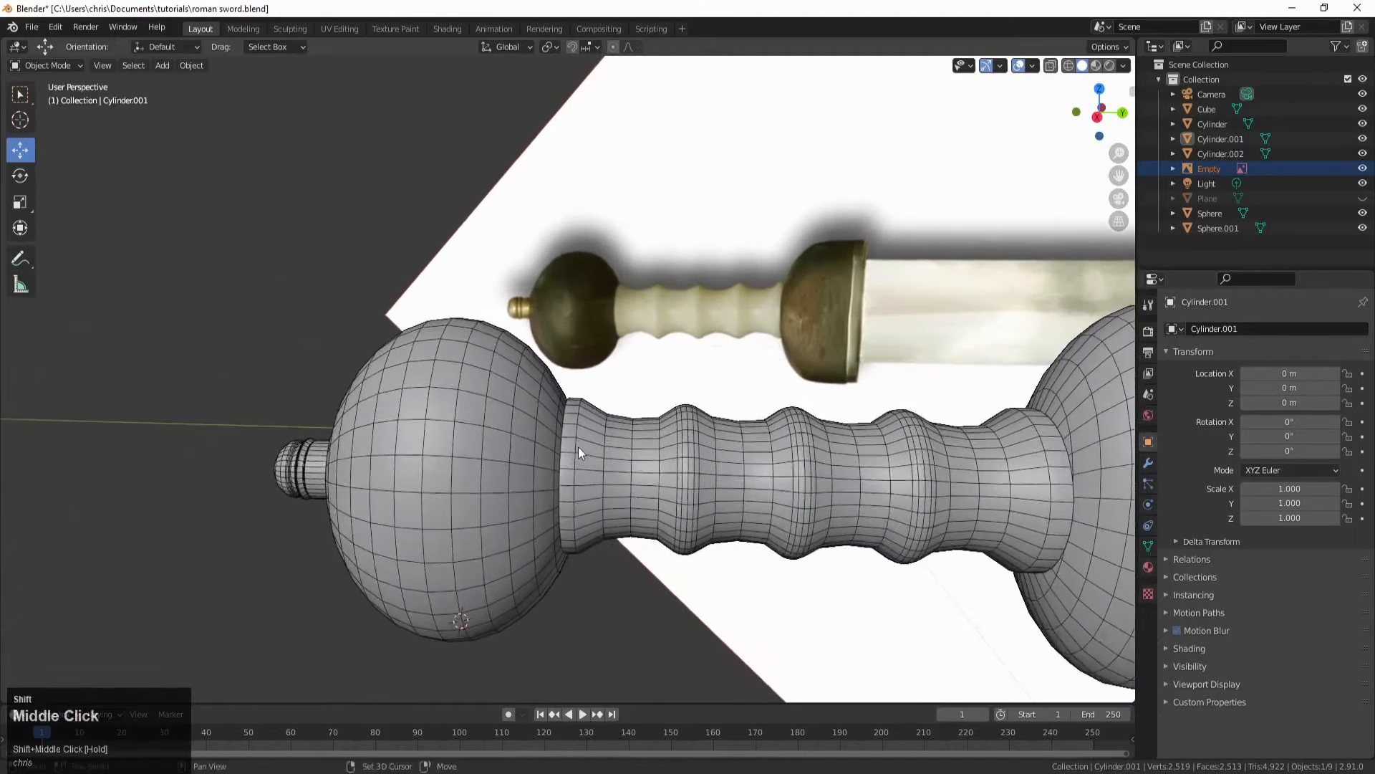
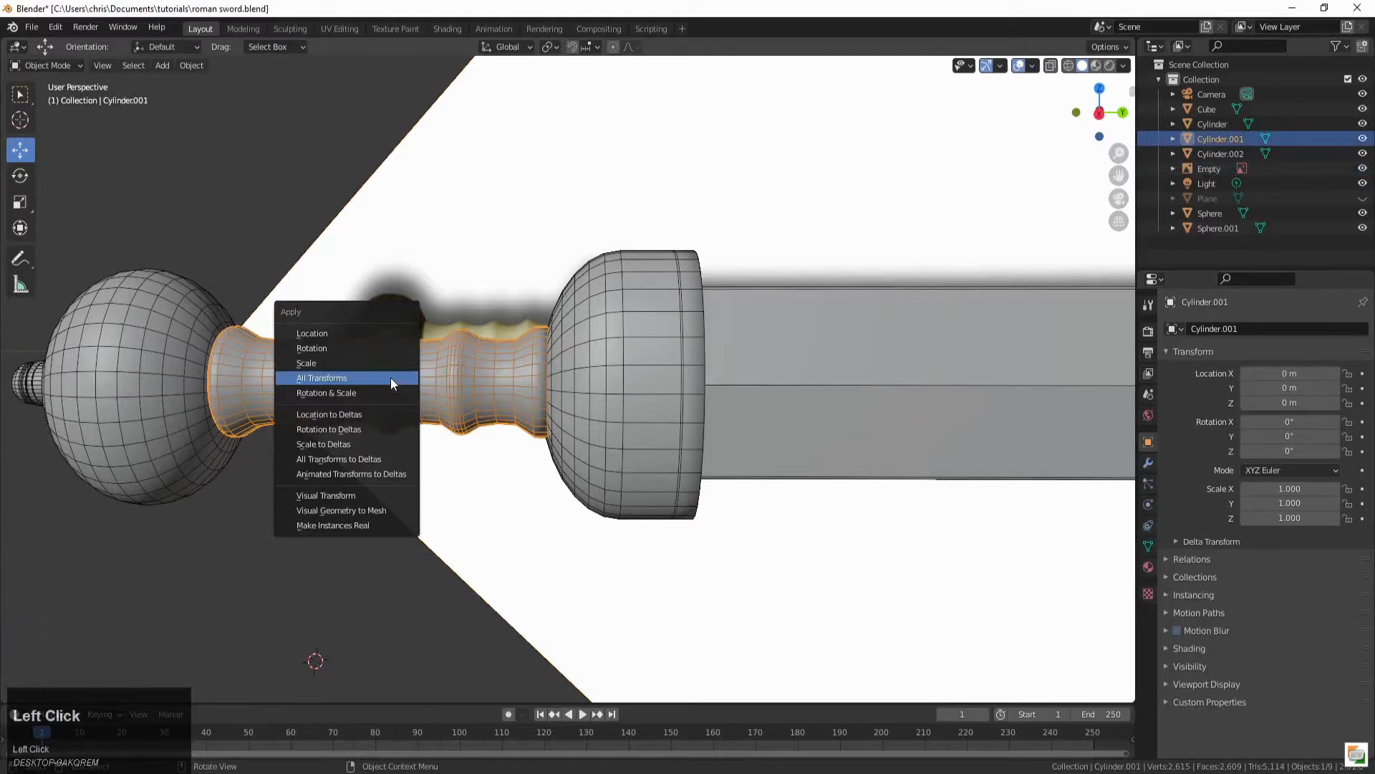
Step: Apply all transforms to the grip and bevel its end edge loop against the guard with 2 segments, about 0.0035 m wide
{"action": "scroll", "coordinate": [430, 376], "scroll_direction": "up", "scroll_amount": 4}
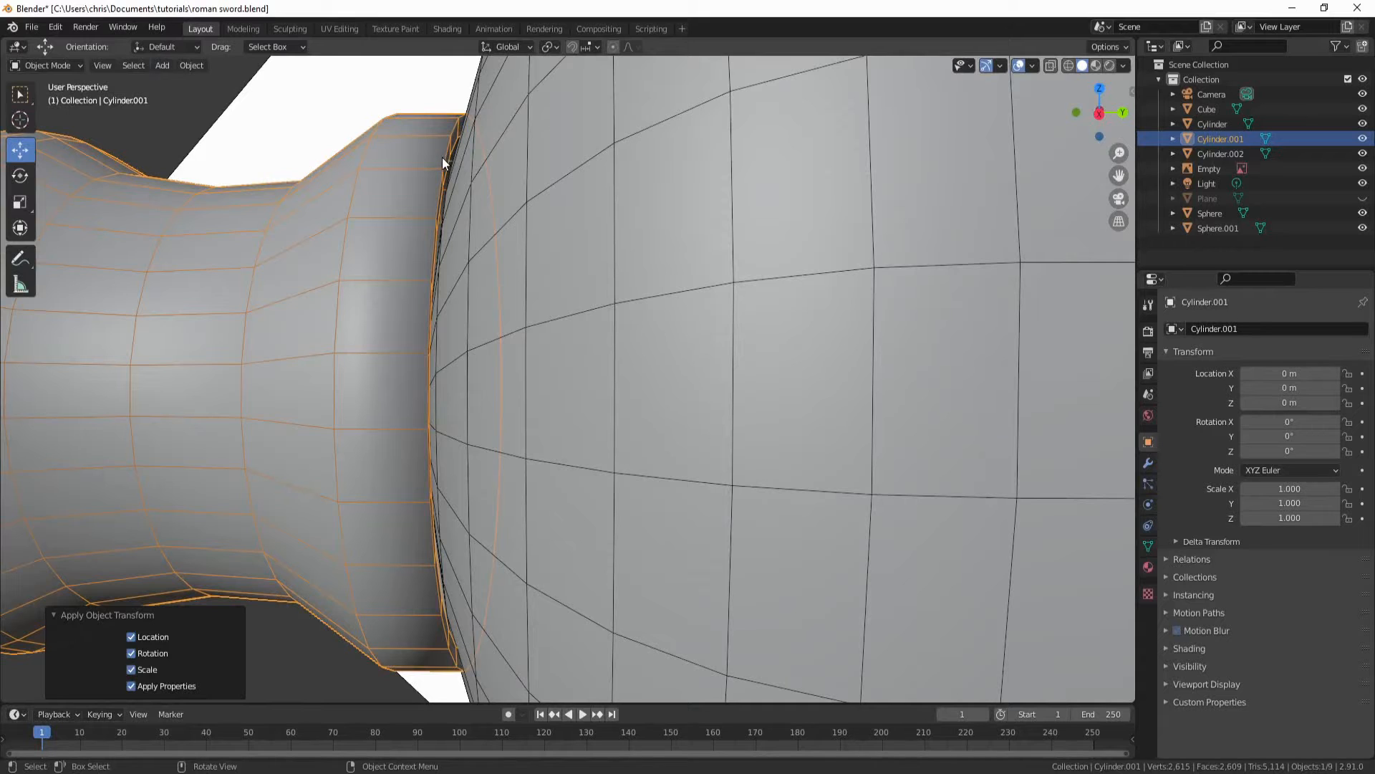
{"action": "key", "text": "Tab"}
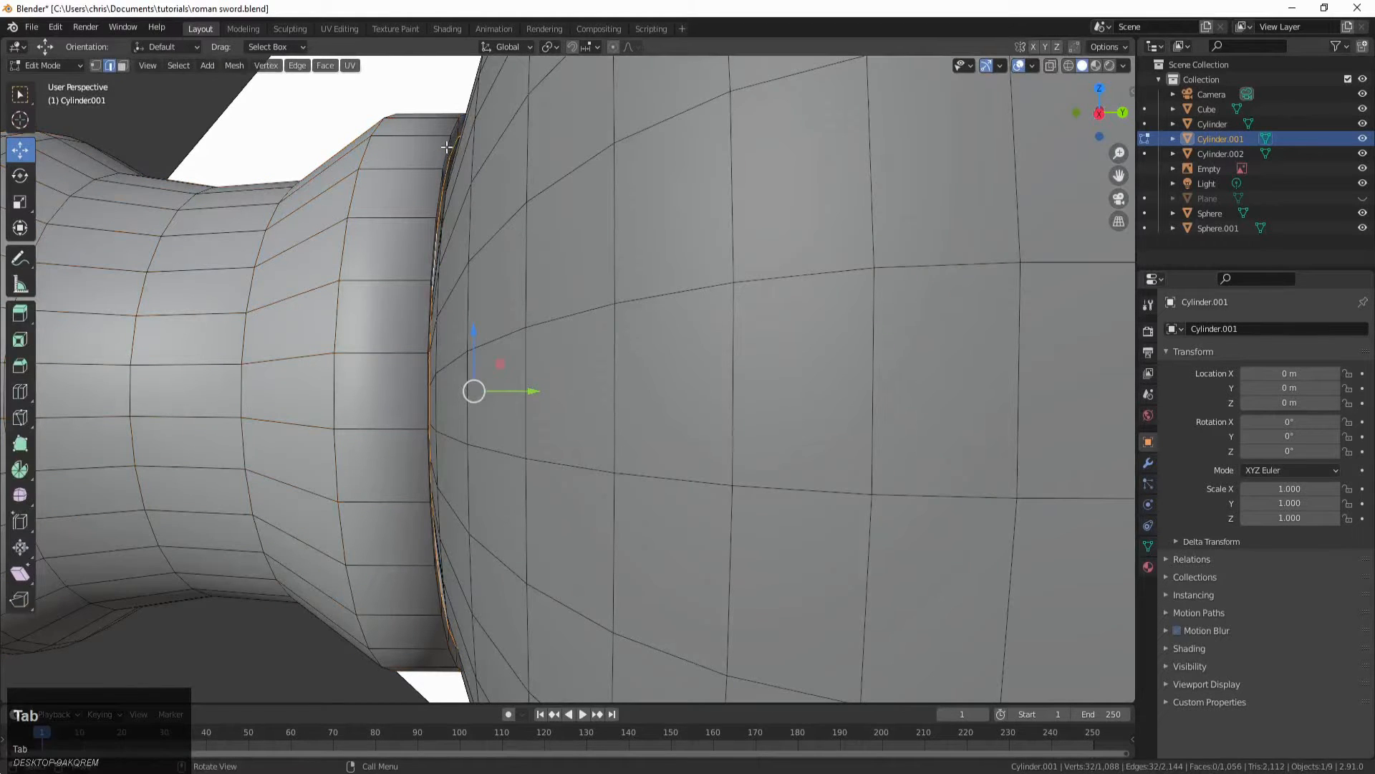
{"action": "left_click", "coordinate": [447, 147], "text": "alt"}
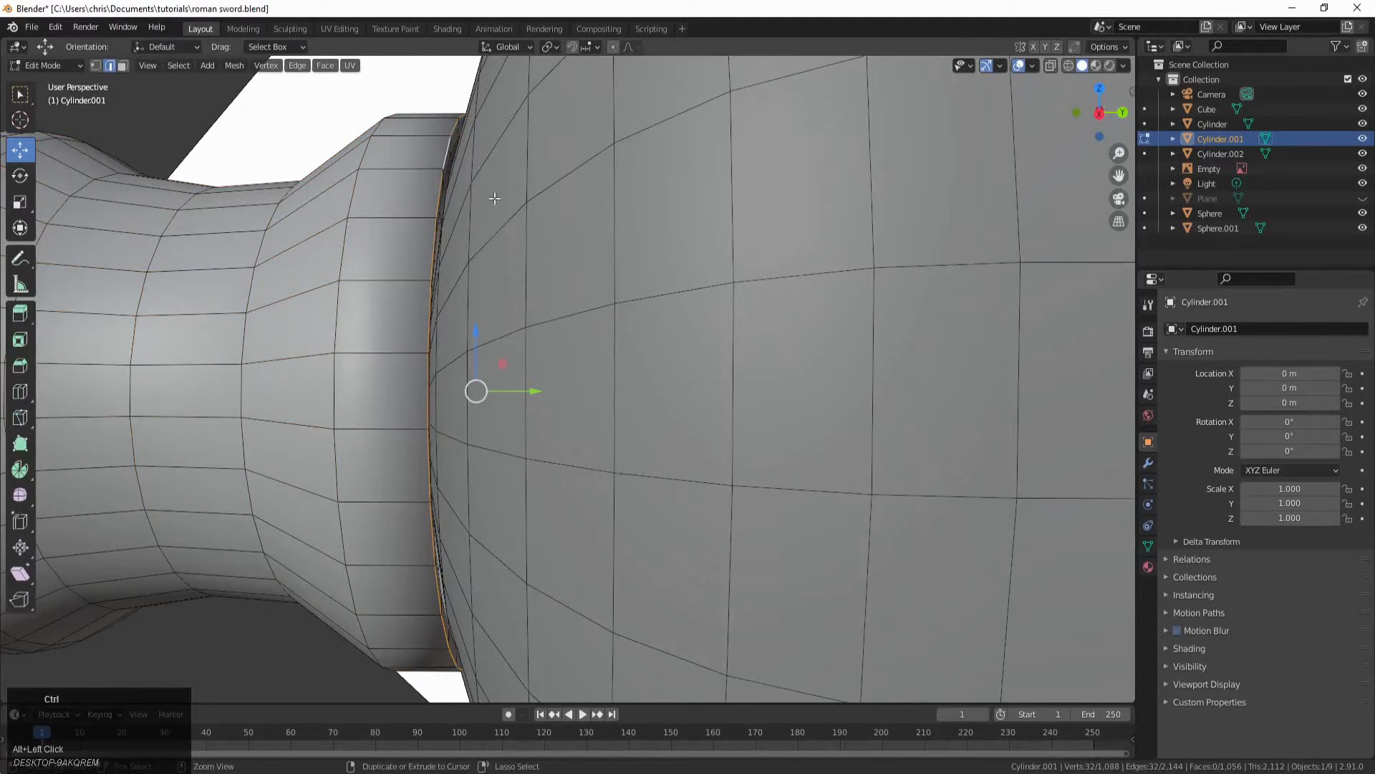
{"action": "key", "text": "ctrl+b"}
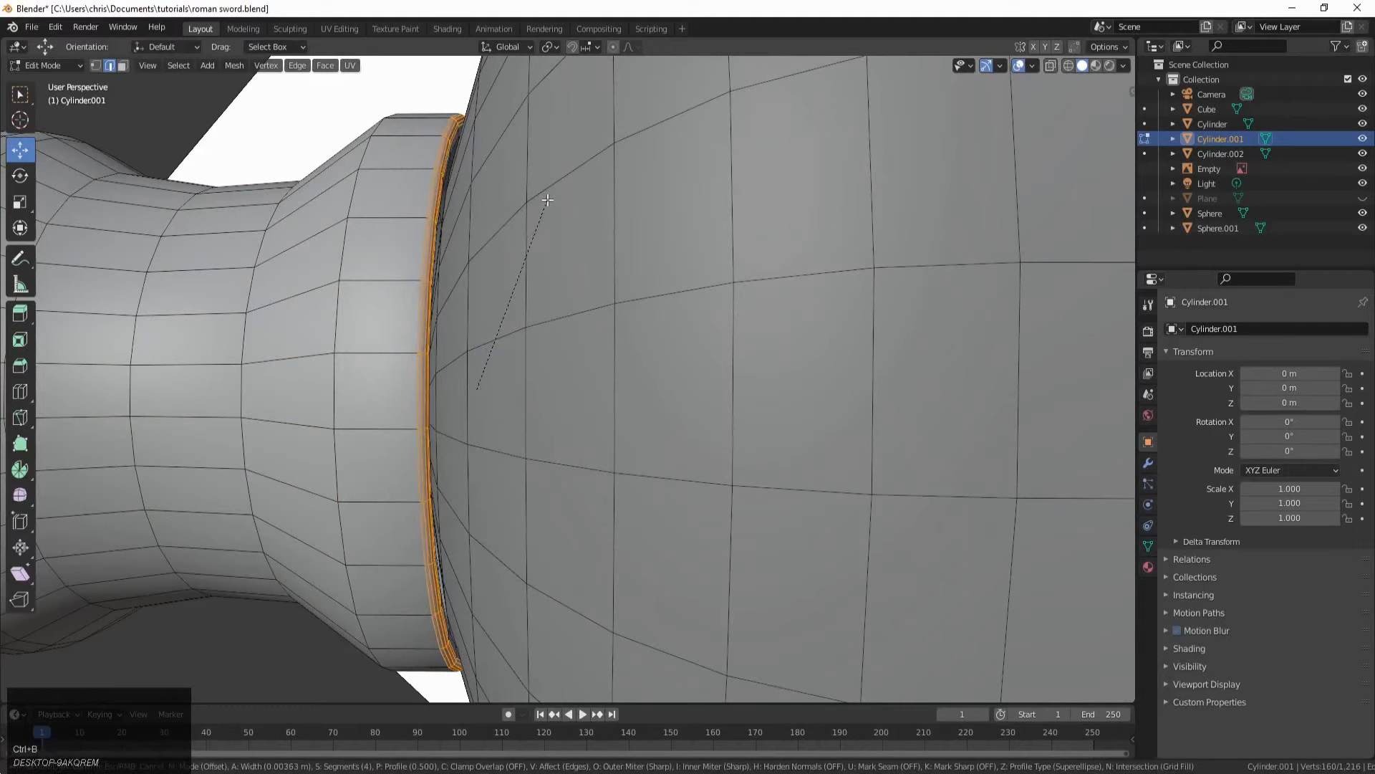
{"action": "scroll", "coordinate": [549, 195], "scroll_direction": "down", "scroll_amount": 2}
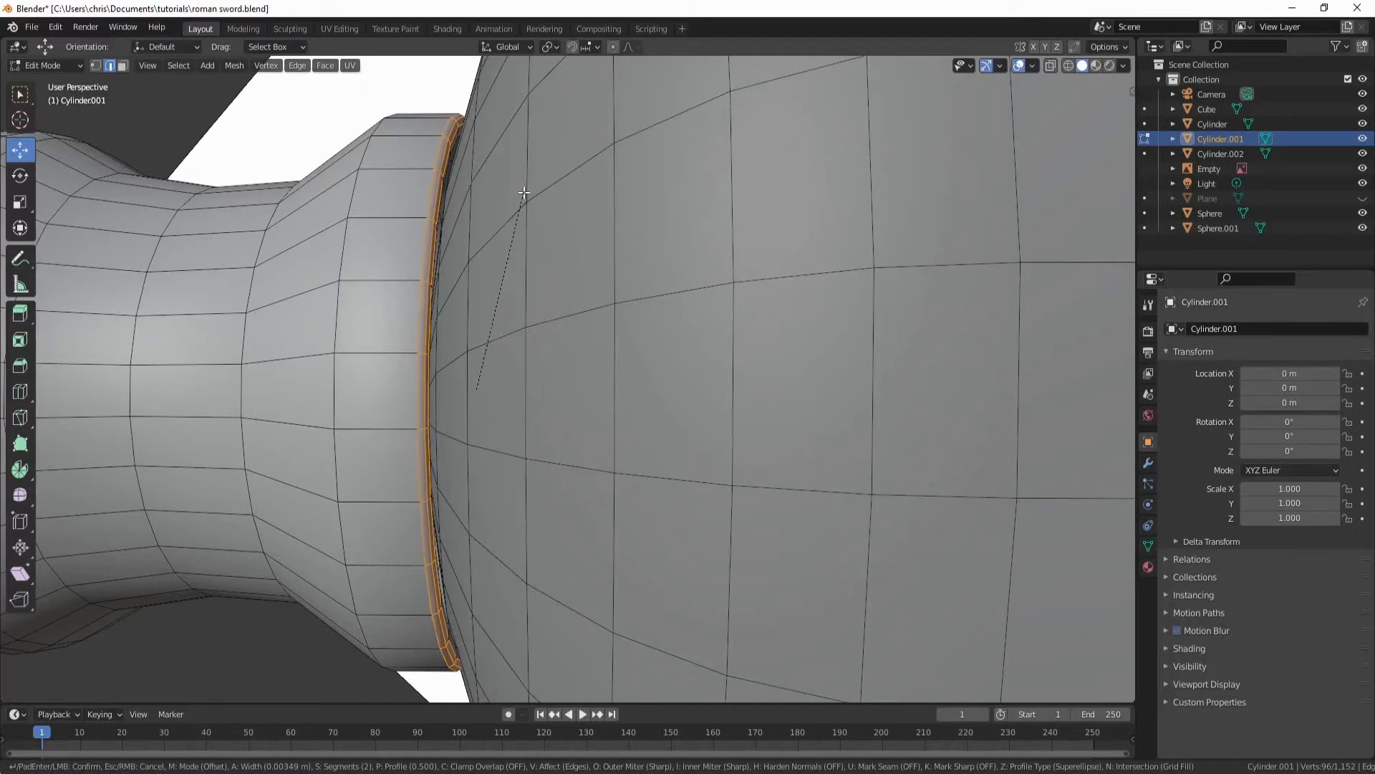
{"action": "left_click", "coordinate": [524, 192]}
{"action": "scroll", "coordinate": [523, 193], "scroll_direction": "down", "scroll_amount": 5}
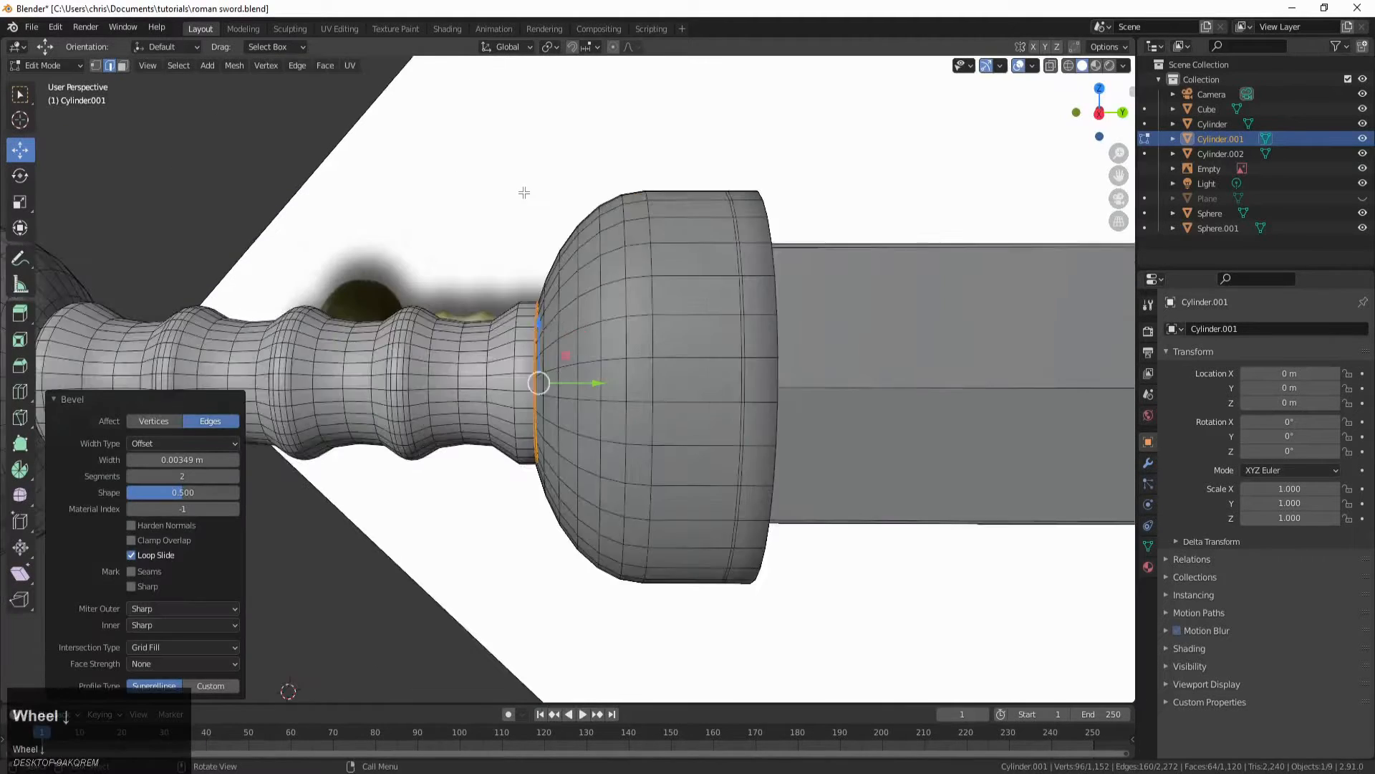
{"action": "key", "text": "Tab"}
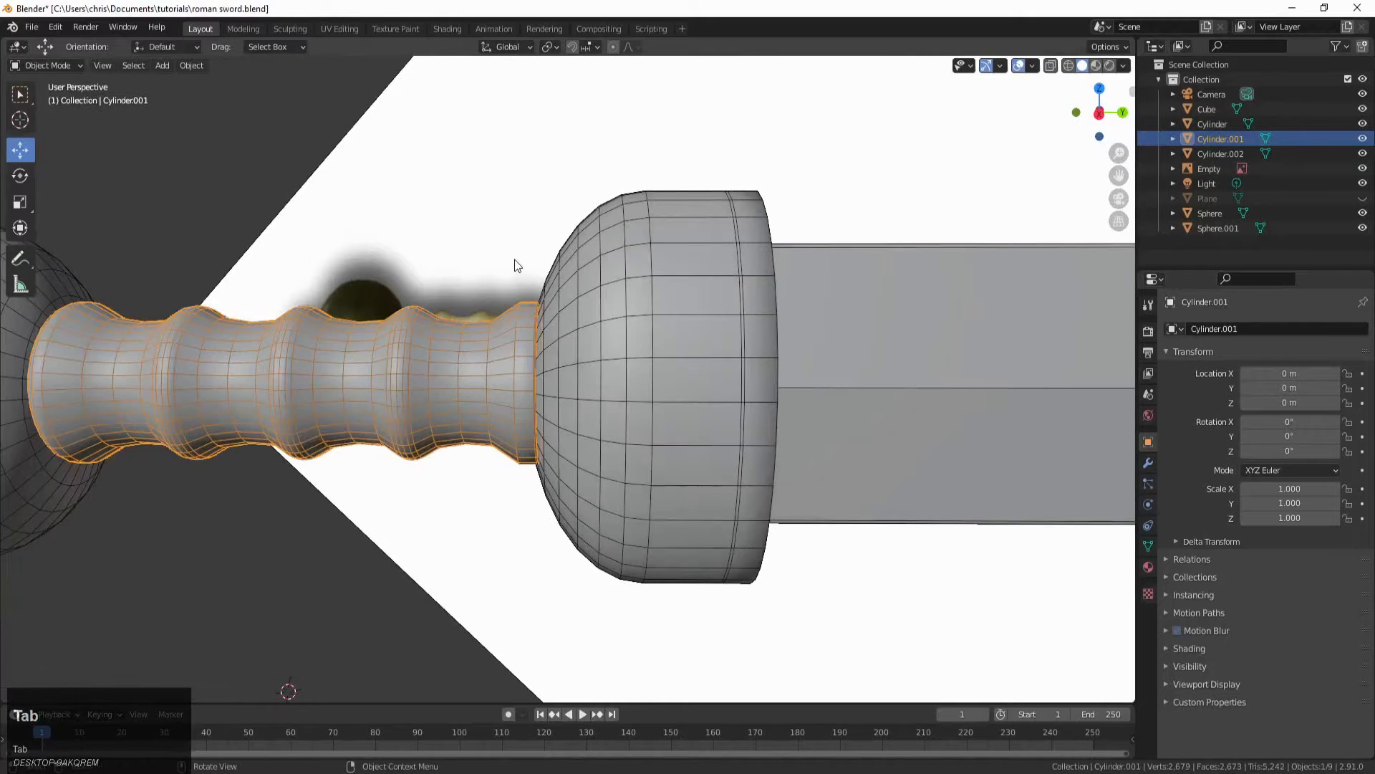
Step: Examine the grip's flared end at the guard in the reference image and compare it with the modelled grip
{"action": "left_click", "coordinate": [516, 265]}
{"action": "scroll", "coordinate": [520, 305], "scroll_direction": "down", "scroll_amount": 2}
{"action": "scroll", "coordinate": [518, 338], "scroll_direction": "up", "scroll_amount": 7}
{"action": "scroll", "coordinate": [523, 343], "scroll_direction": "down", "scroll_amount": 3}
{"action": "scroll", "coordinate": [534, 358], "scroll_direction": "down", "scroll_amount": 2}
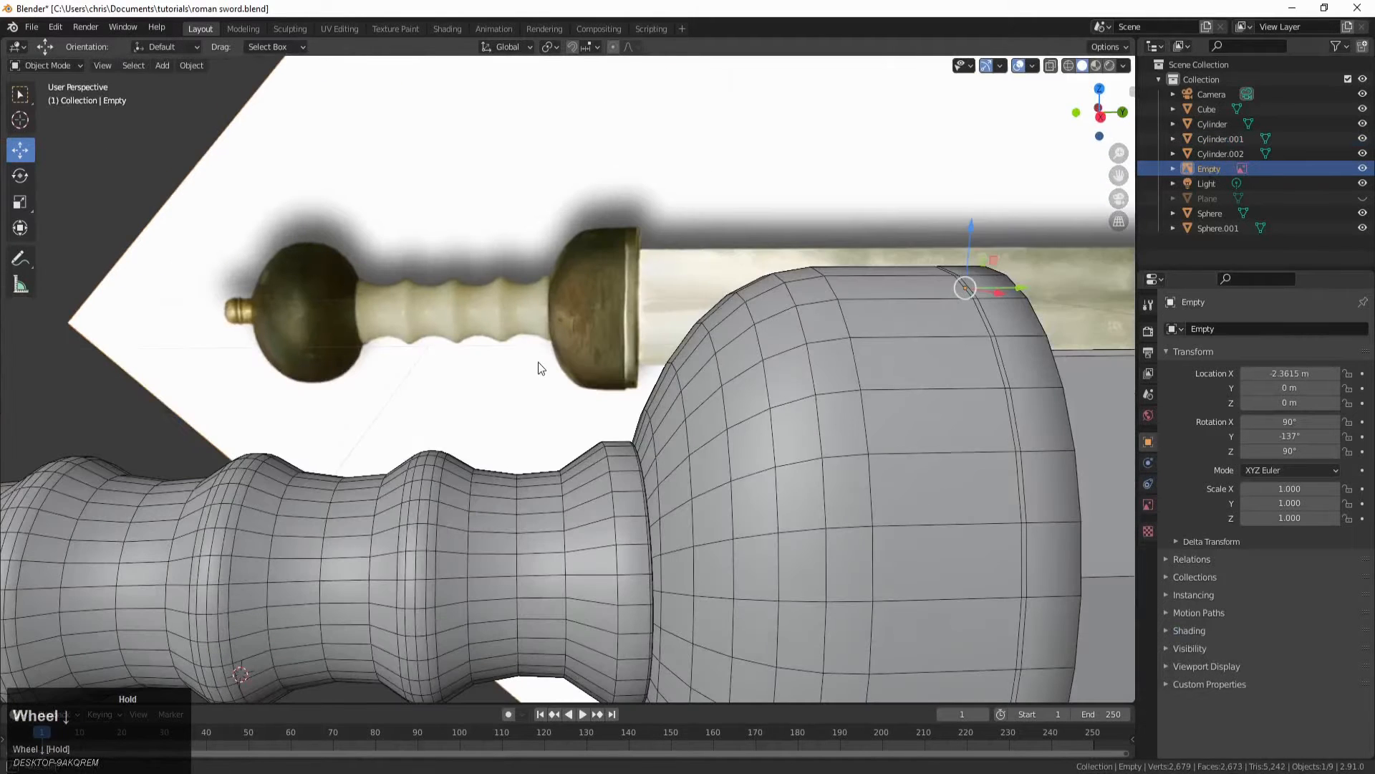
{"action": "scroll", "coordinate": [545, 301], "scroll_direction": "up", "scroll_amount": 6}
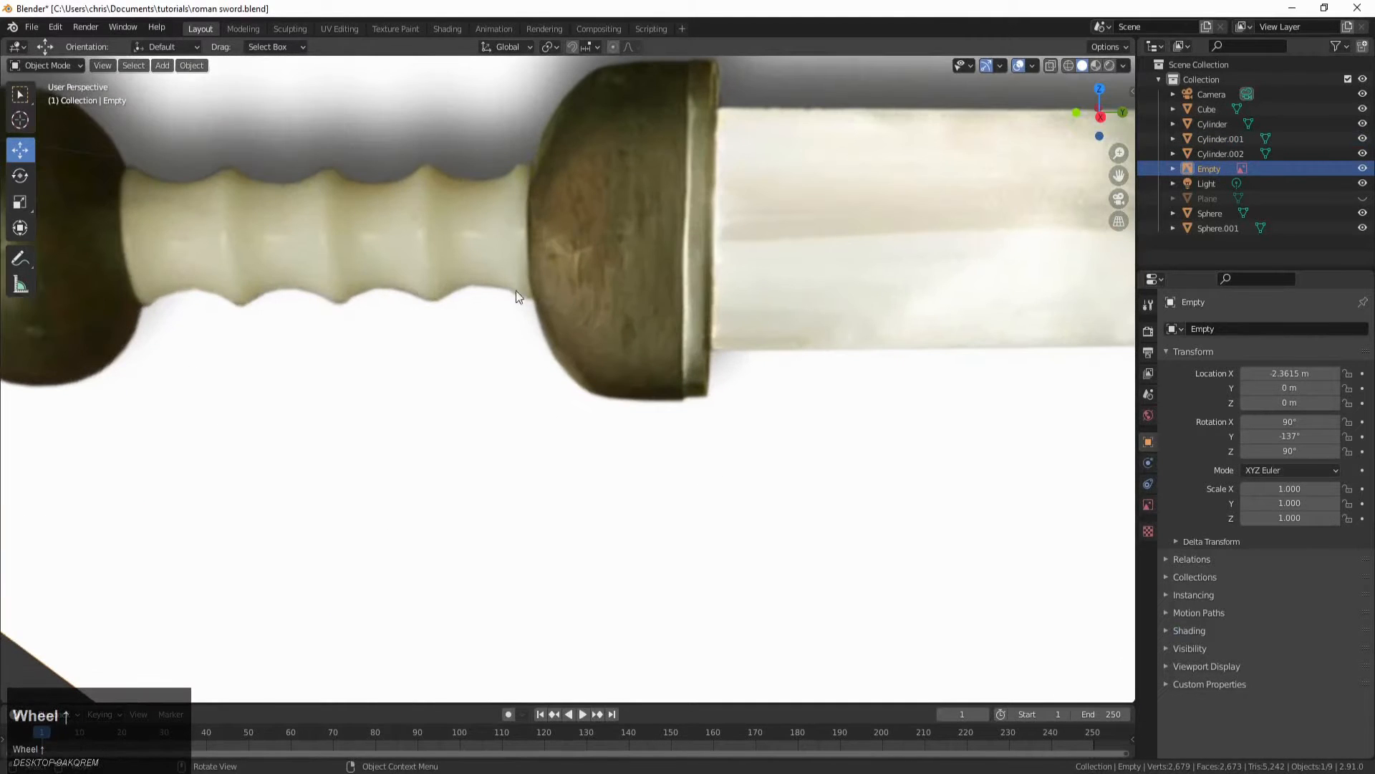
{"action": "scroll", "coordinate": [507, 255], "scroll_direction": "down", "scroll_amount": 4}
{"action": "scroll", "coordinate": [565, 364], "scroll_direction": "up", "scroll_amount": 6}
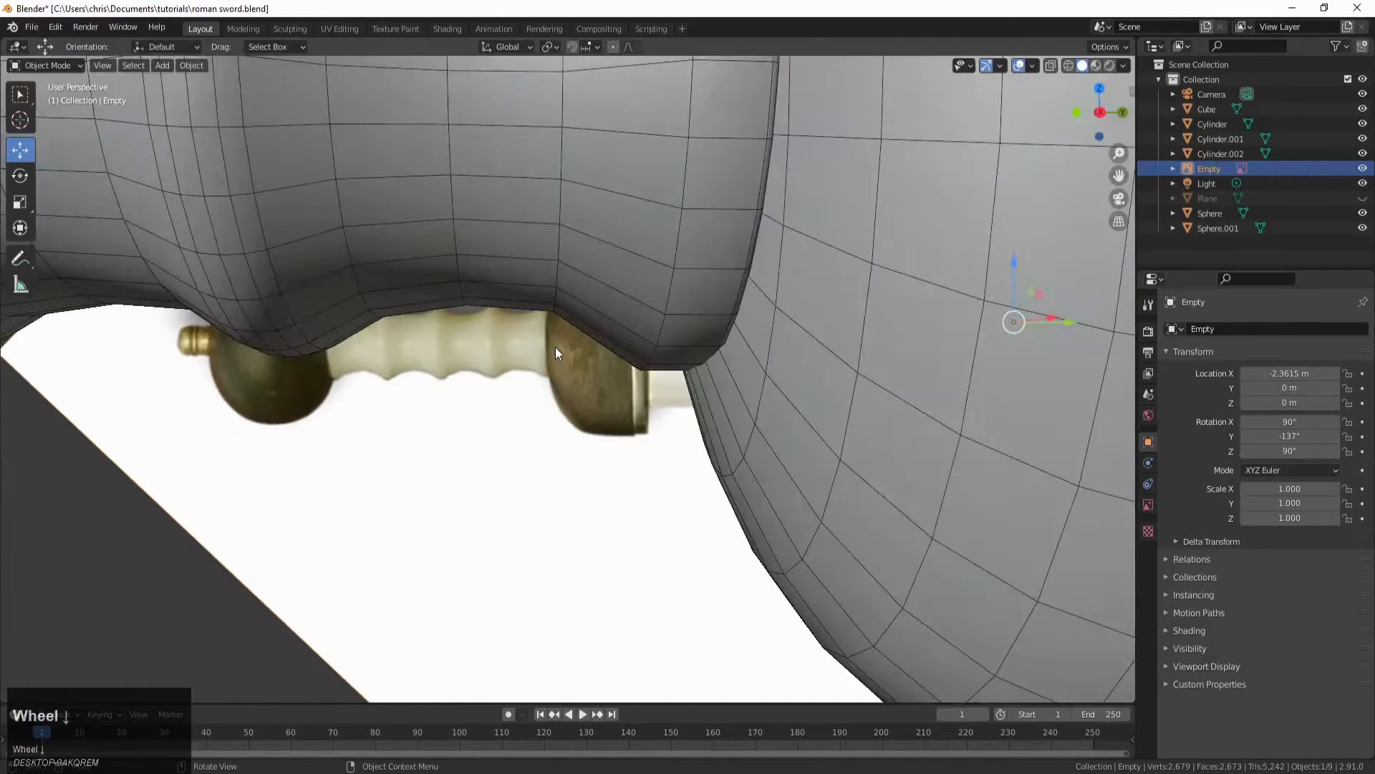
{"action": "scroll", "coordinate": [595, 337], "scroll_direction": "down", "scroll_amount": 2}
{"action": "scroll", "coordinate": [595, 337], "scroll_direction": "up", "scroll_amount": 2}
Step: Bevel the edge loop where the grip's guard-side flare meets its flat rim, using 2 segments about 0.0056 m wide
{"action": "left_click", "coordinate": [580, 282]}
{"action": "key", "text": "Tab"}
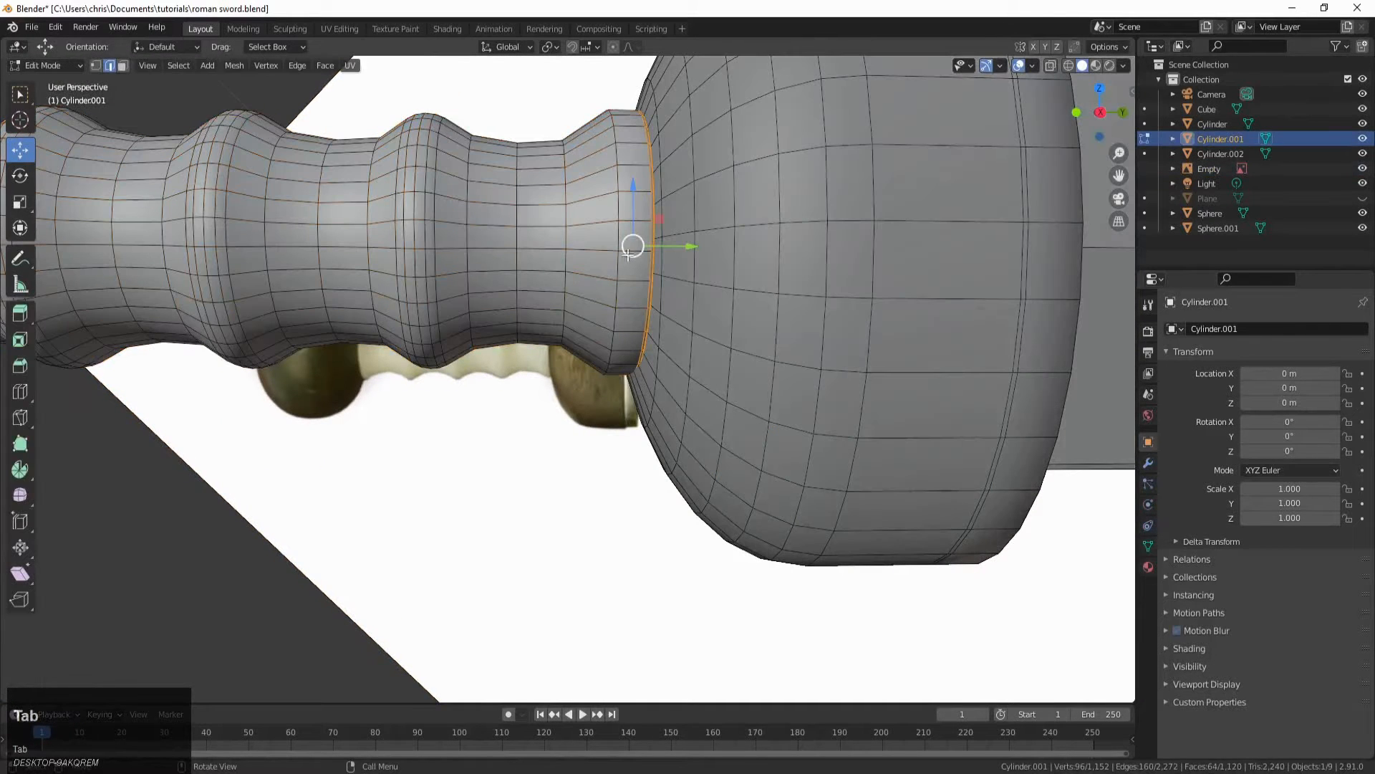
{"action": "left_click", "coordinate": [619, 200], "text": "alt"}
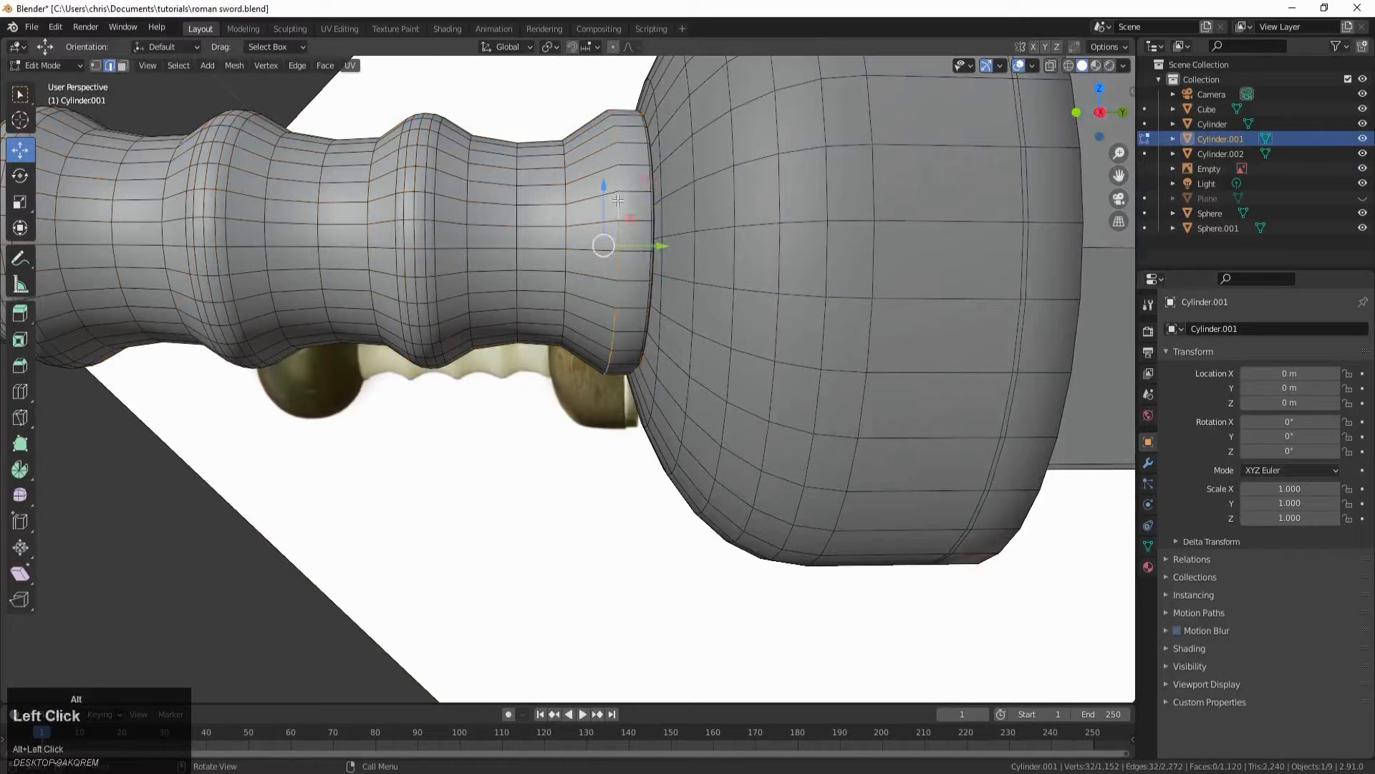
{"action": "key", "text": "ctrl+b"}
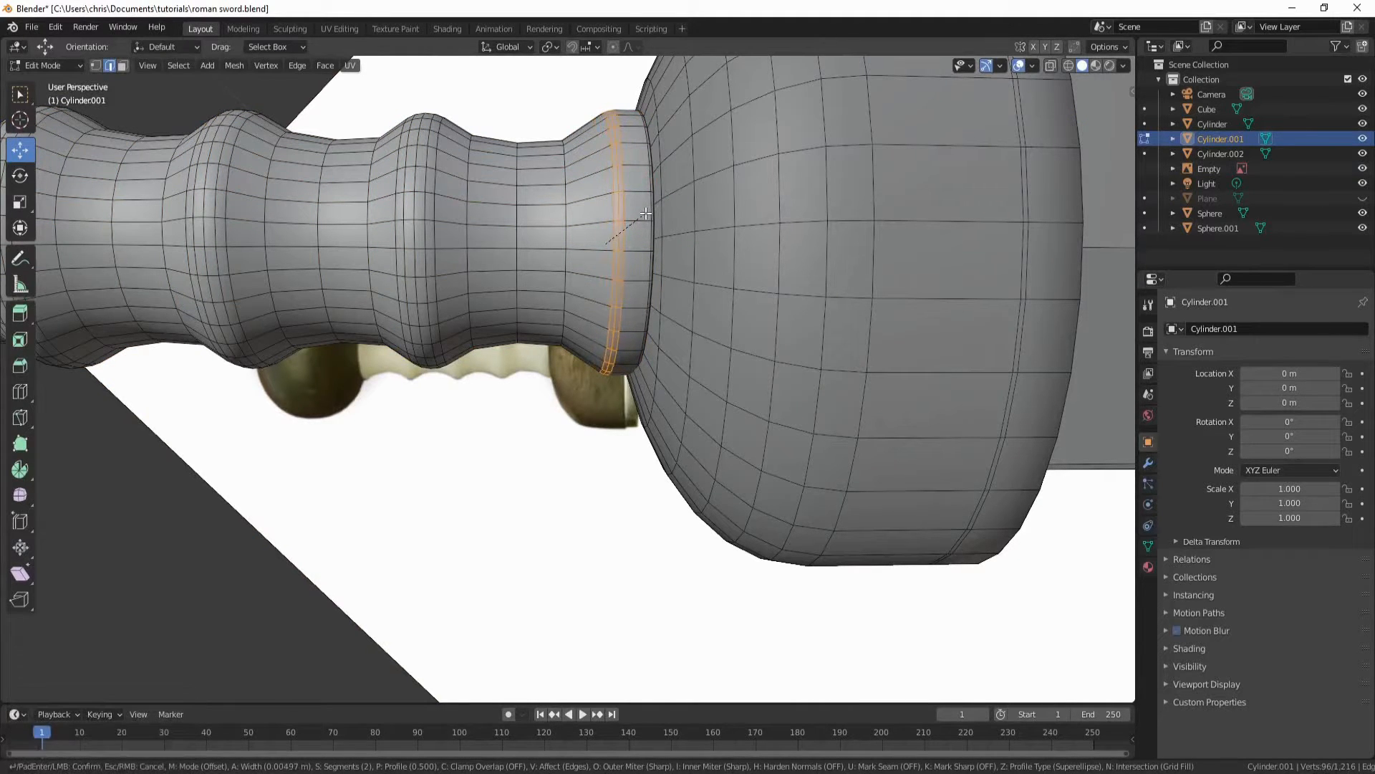
{"action": "left_click", "coordinate": [646, 213]}
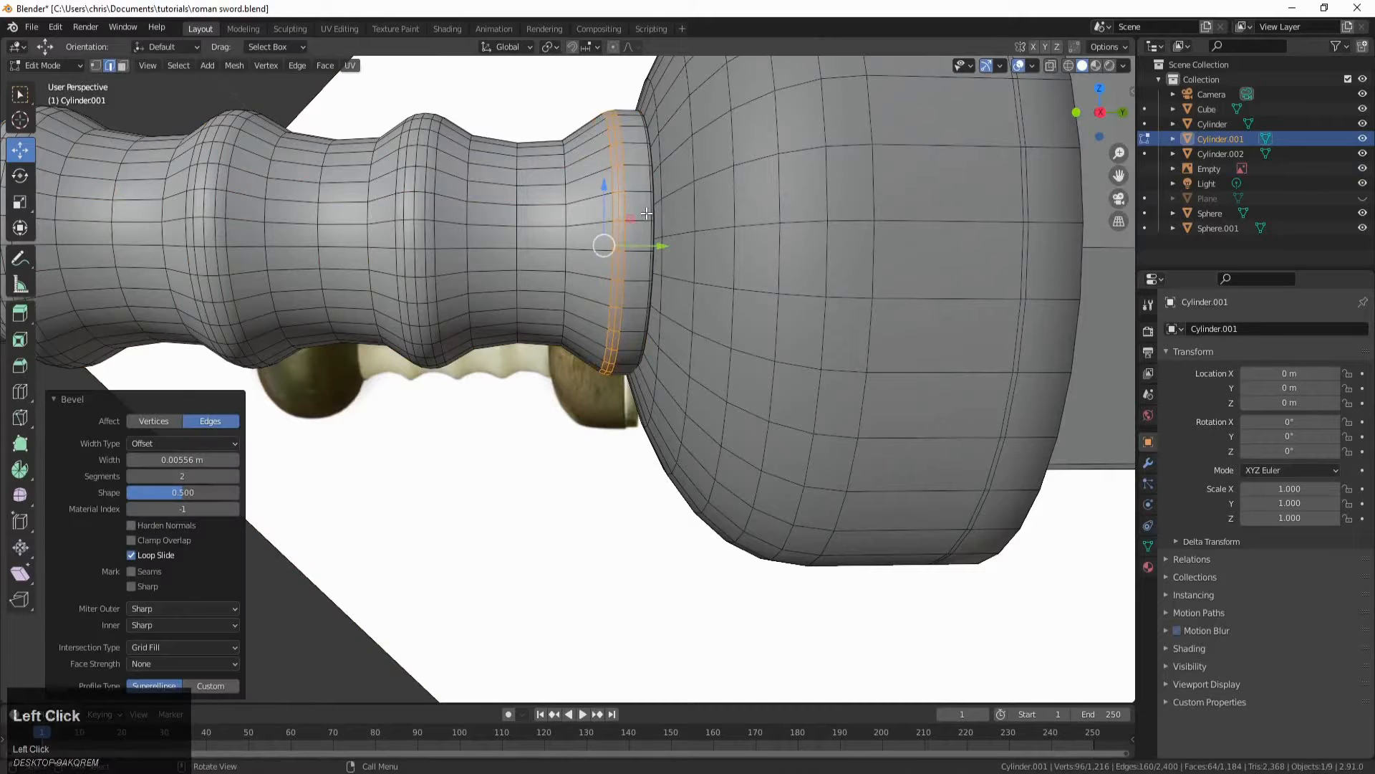
Step: Bevel the matching rim edge loop at the grip's pommel end and leave mesh editing
{"action": "scroll", "coordinate": [616, 243], "scroll_direction": "down", "scroll_amount": 3}
{"action": "middle_click_drag", "start_coordinate": [616, 243], "coordinate": [574, 295]}
{"action": "scroll", "coordinate": [375, 333], "scroll_direction": "up", "scroll_amount": 4}
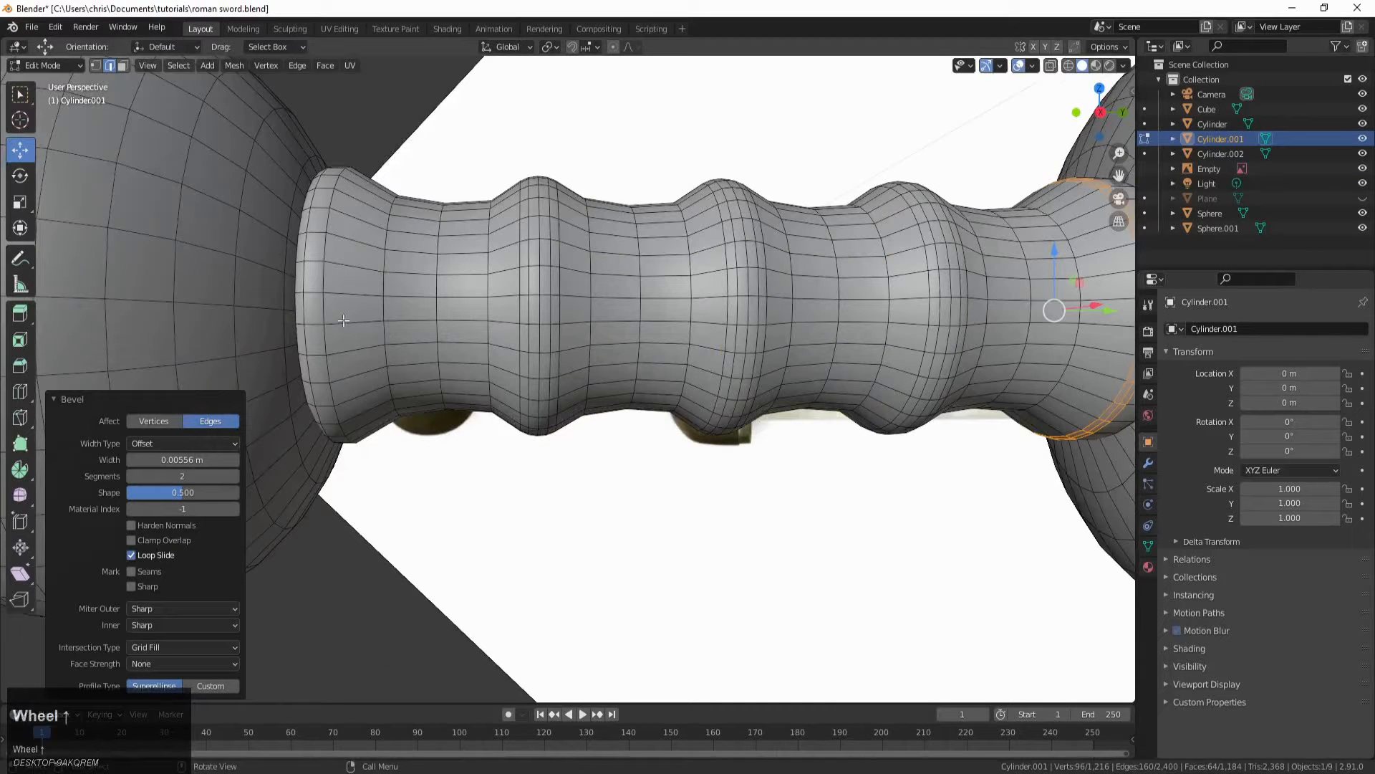
{"action": "left_click", "coordinate": [320, 279]}
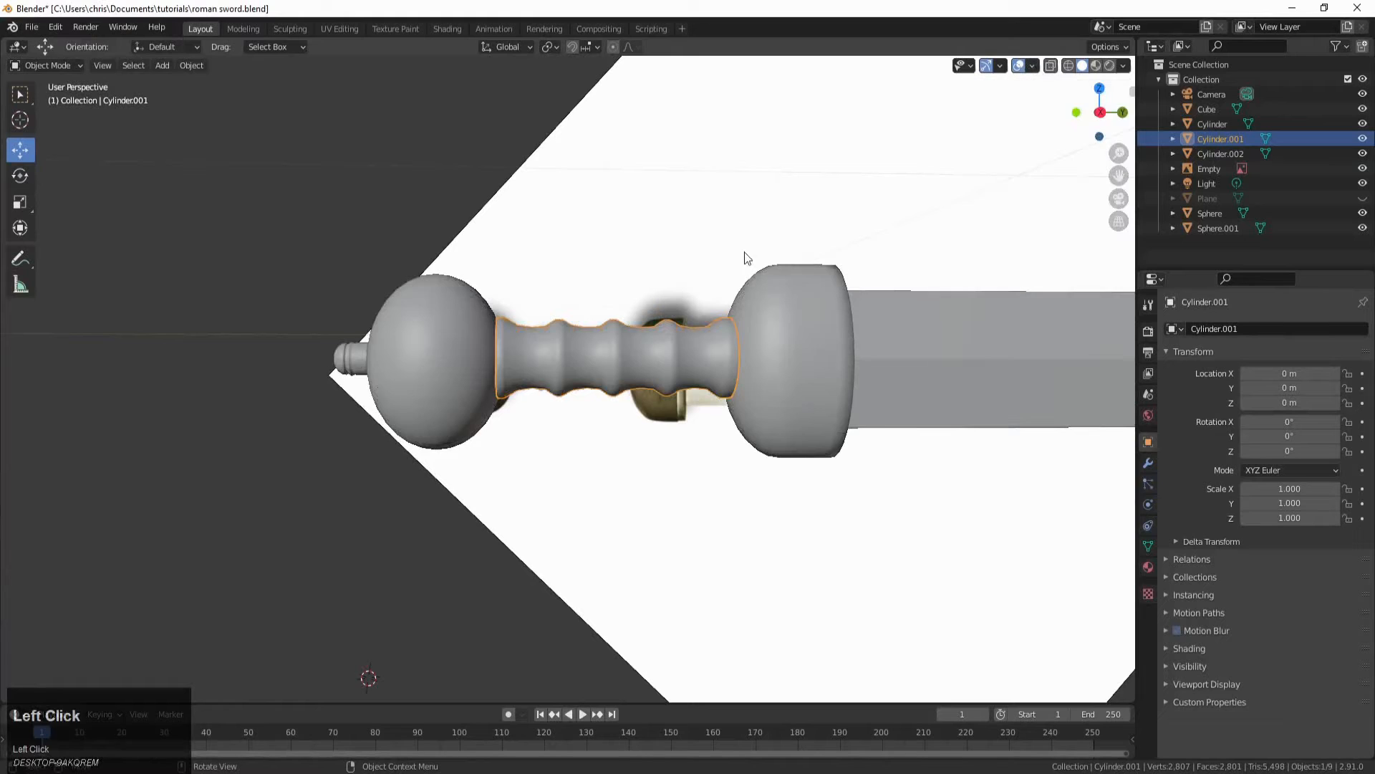
Step: Select the guard in the right orthographic wireframe view over the reference image and apply all its transforms
{"action": "scroll", "coordinate": [748, 258], "scroll_direction": "down", "scroll_amount": 3}
{"action": "middle_click_drag", "start_coordinate": [736, 258], "coordinate": [690, 321]}
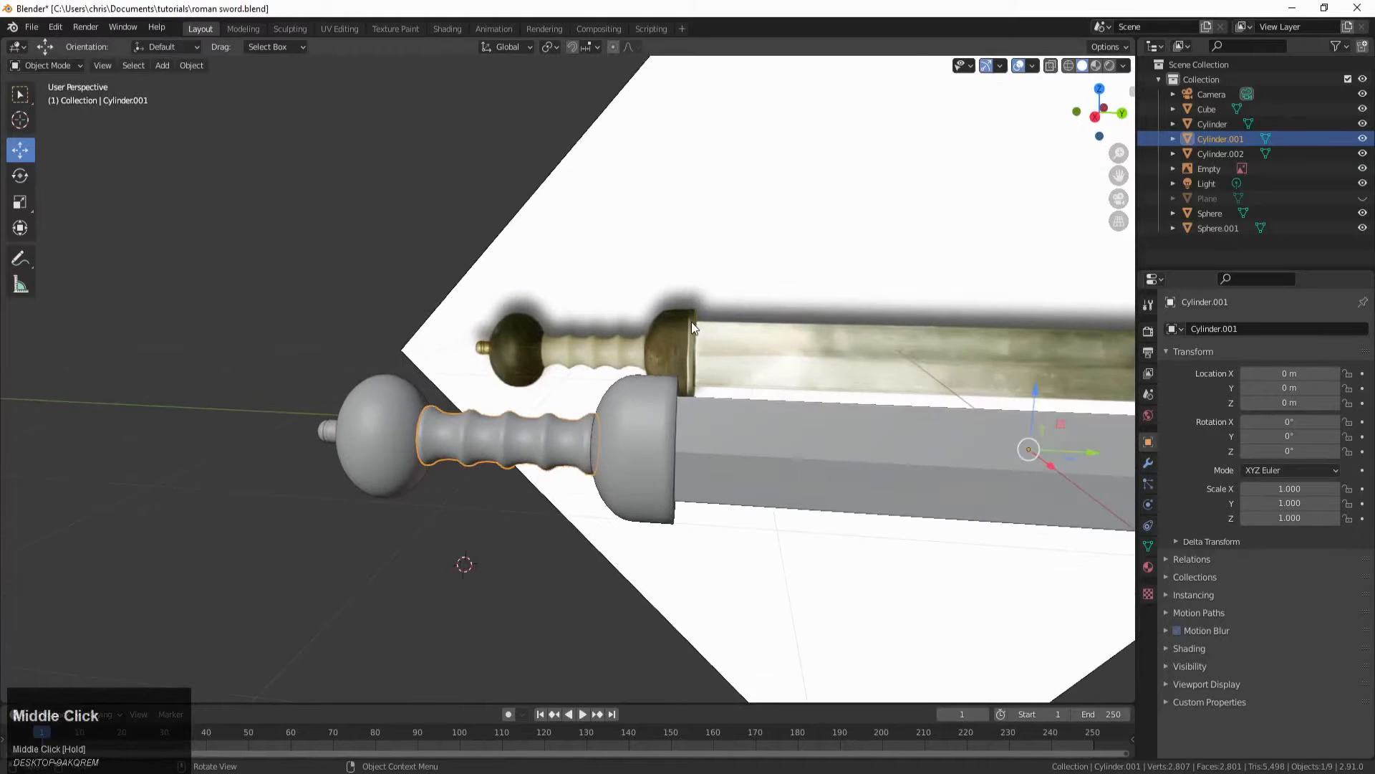
{"action": "left_click", "coordinate": [690, 321]}
{"action": "mouse_move", "coordinate": [615, 411]}
{"action": "middle_mouse_down"}
{"action": "mouse_move", "coordinate": [595, 400]}
{"action": "mouse_move", "coordinate": [617, 411]}
{"action": "middle_mouse_up"}
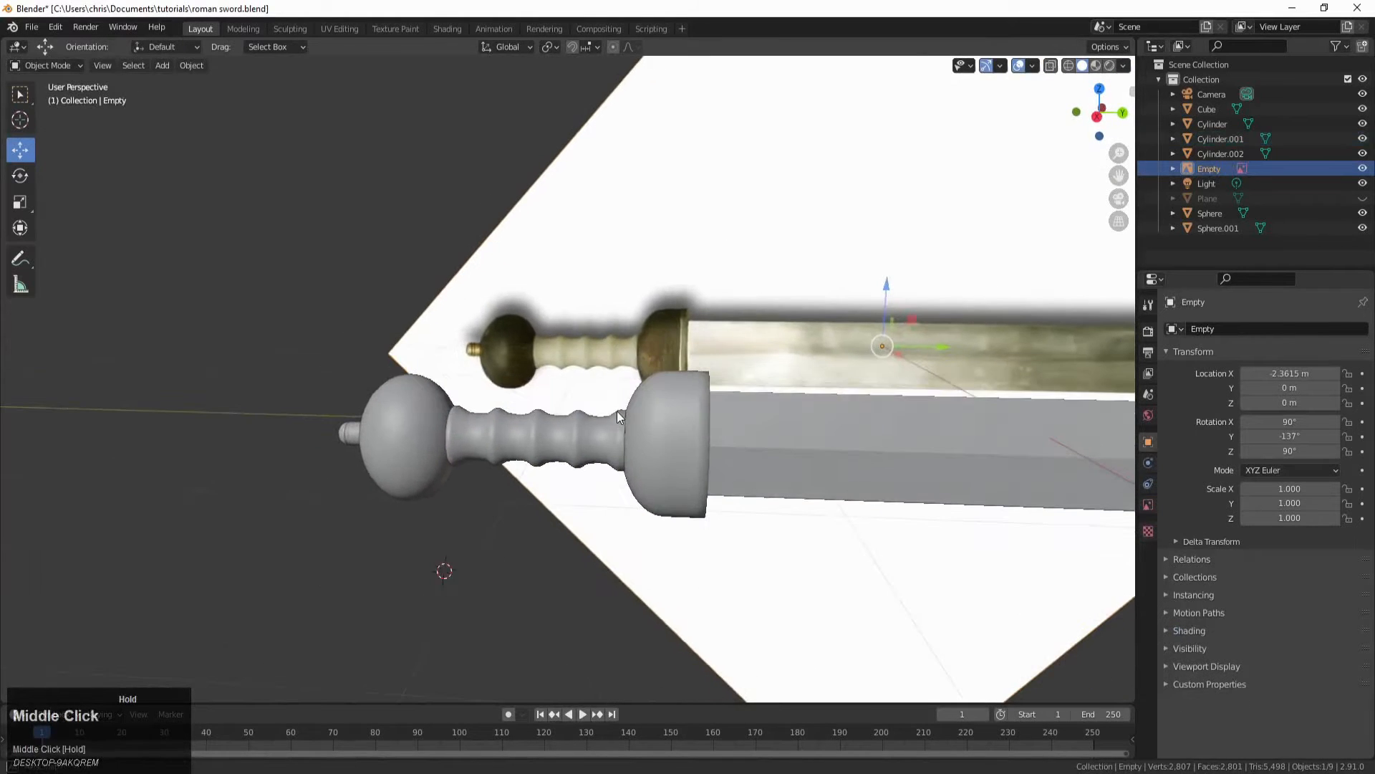
{"action": "scroll", "coordinate": [634, 351], "scroll_direction": "up", "scroll_amount": 3}
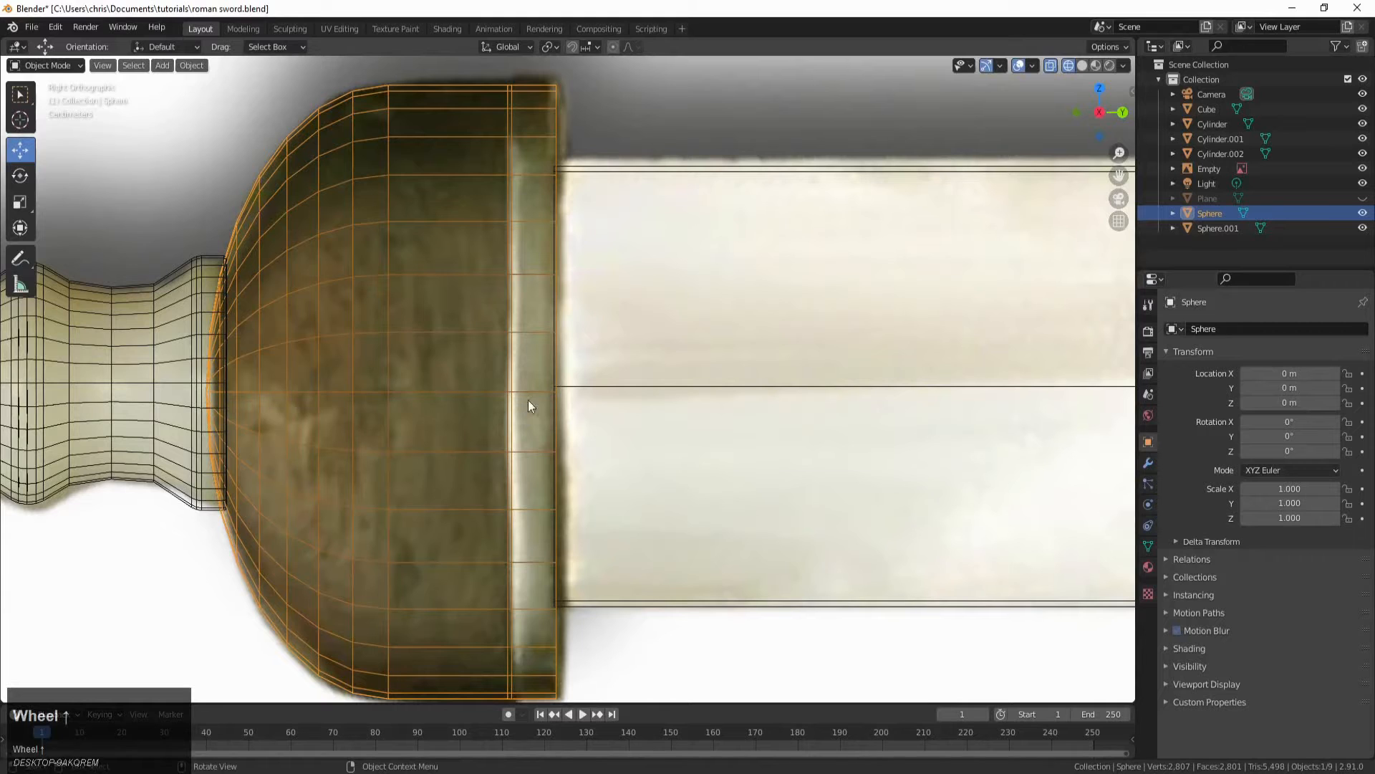
{"action": "key", "text": "ctrl+a"}
{"action": "left_click", "coordinate": [474, 388]}
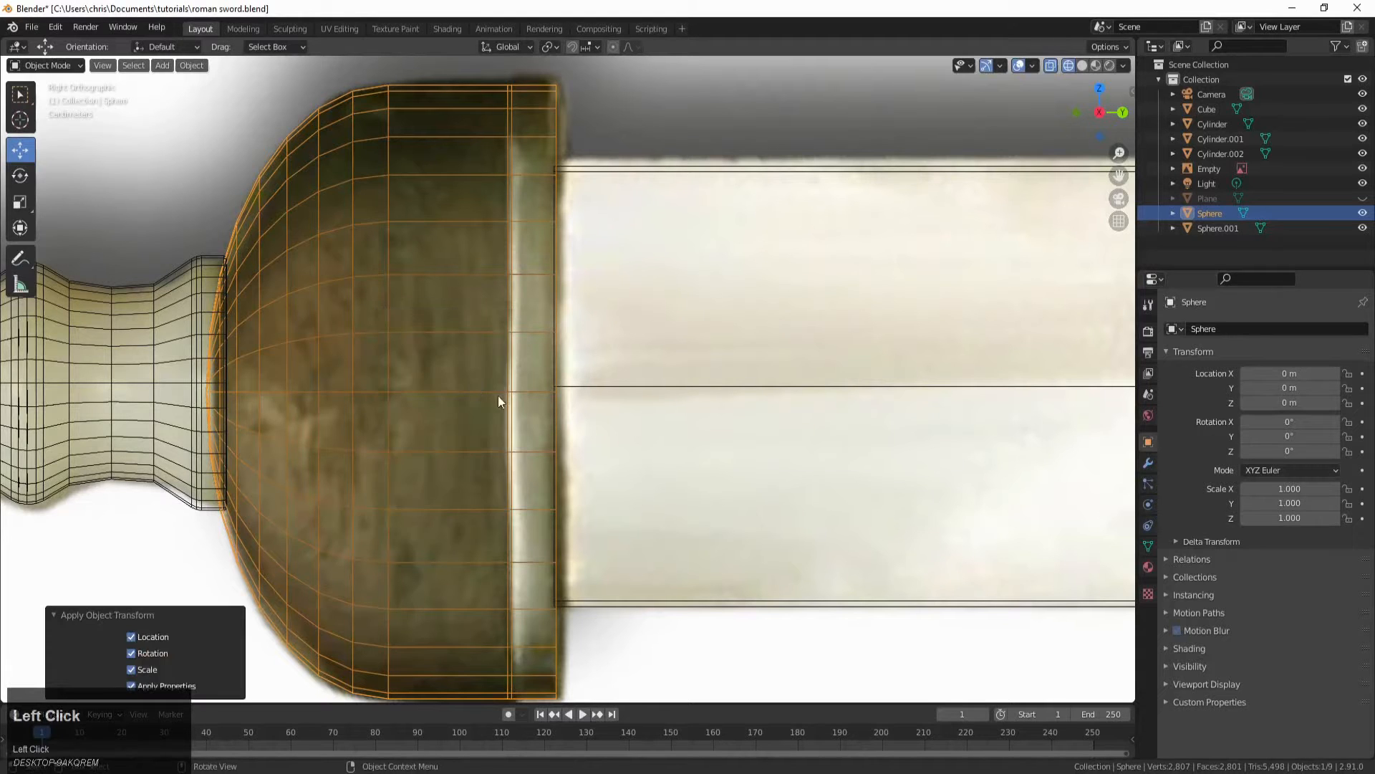
Step: Cut one centred edge loop in the guard's narrow band near the blade and shrink it inward to form a groove
{"action": "key", "text": "Tab"}
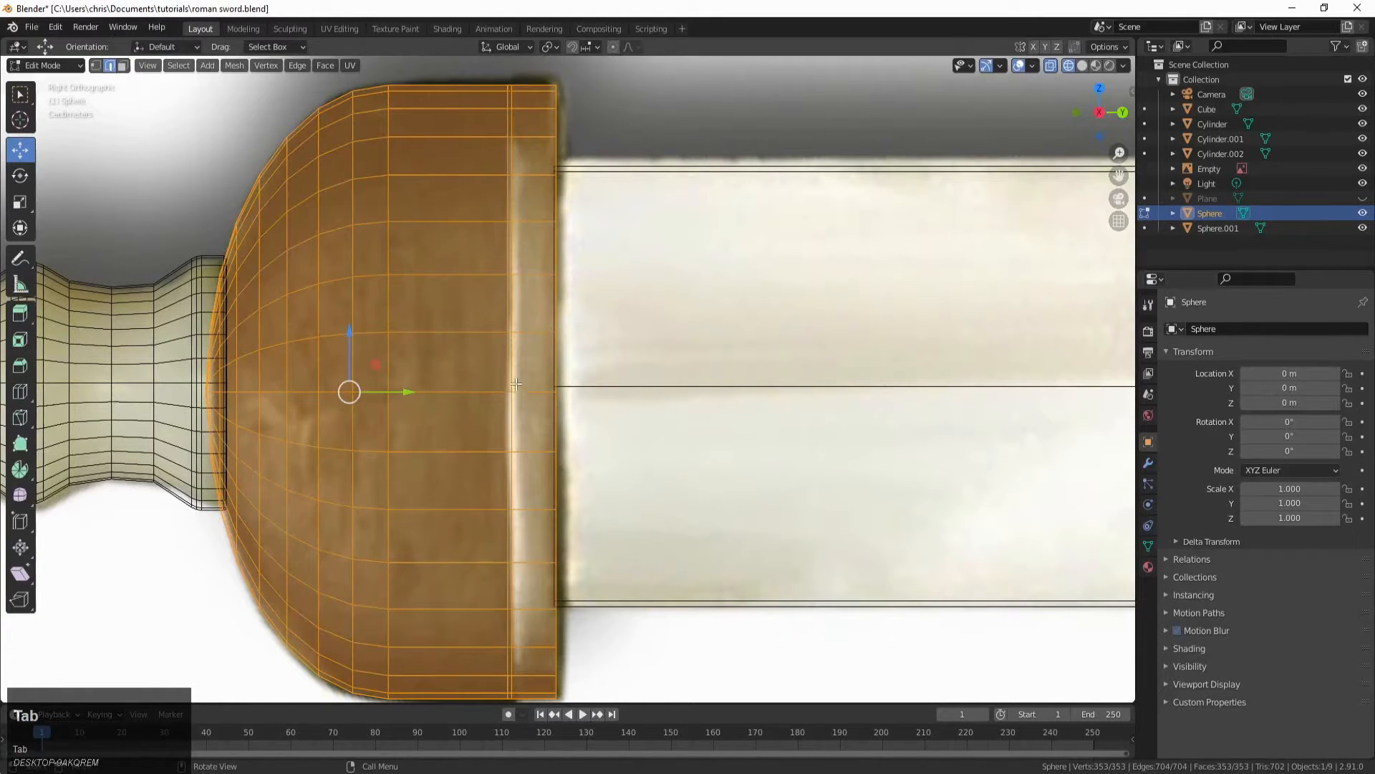
{"action": "scroll", "coordinate": [516, 390], "scroll_direction": "up", "scroll_amount": 6}
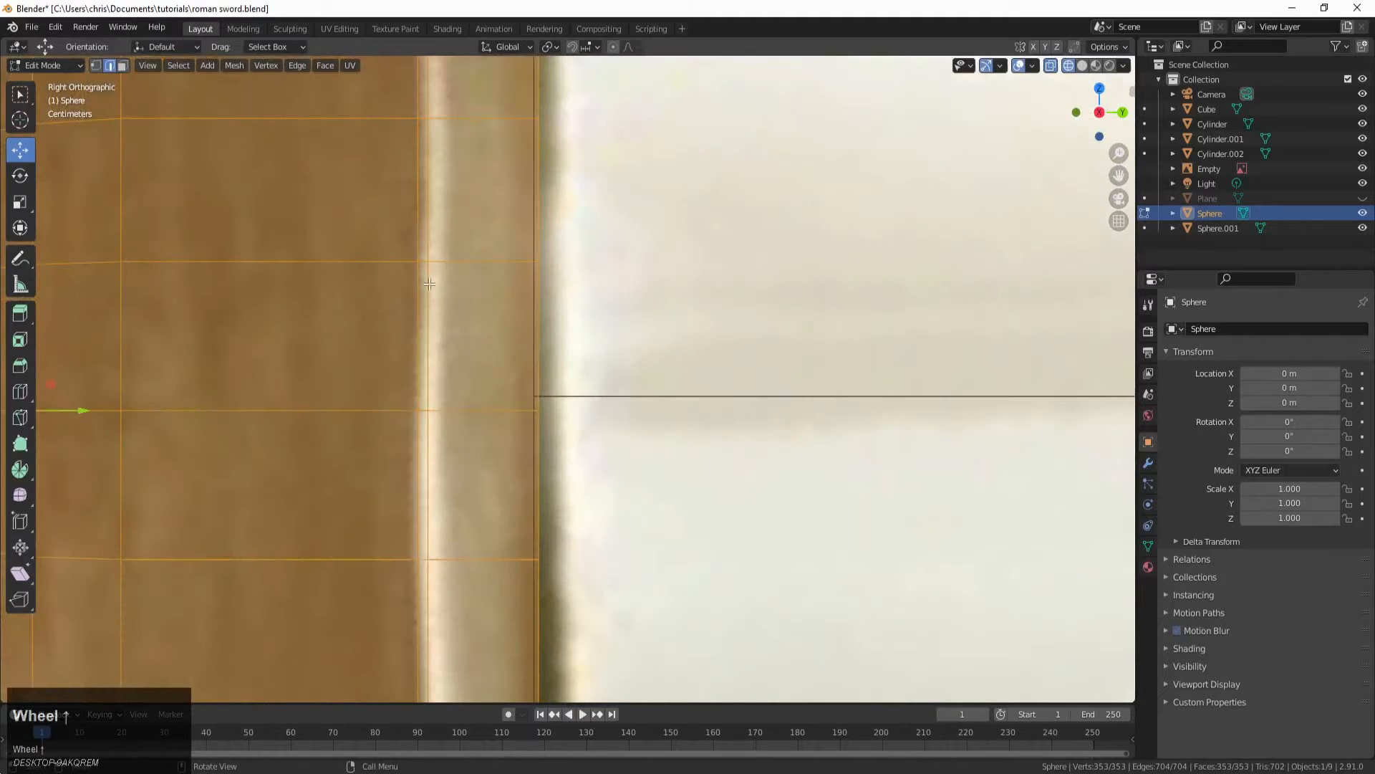
{"action": "key", "text": "ctrl+r"}
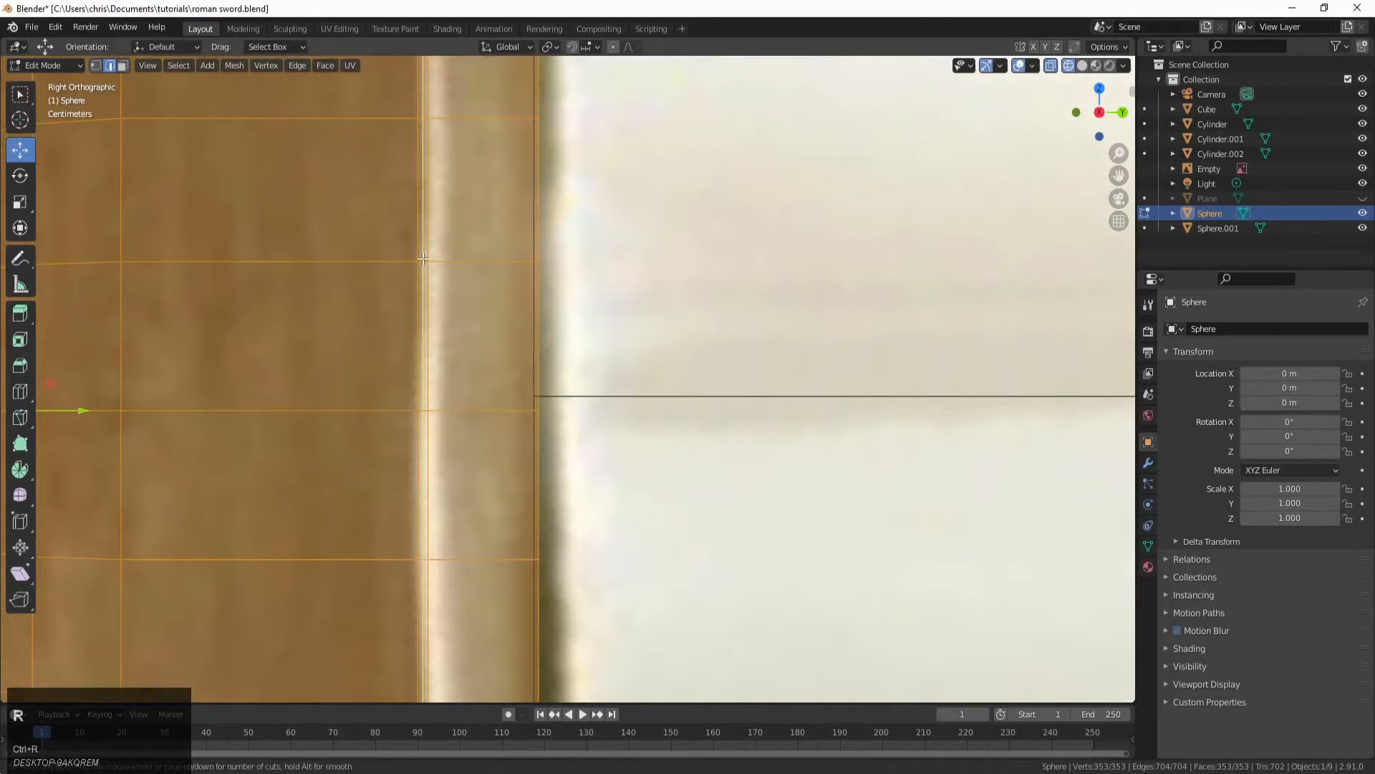
{"action": "left_click", "coordinate": [422, 258]}
{"action": "left_click", "coordinate": [423, 258]}
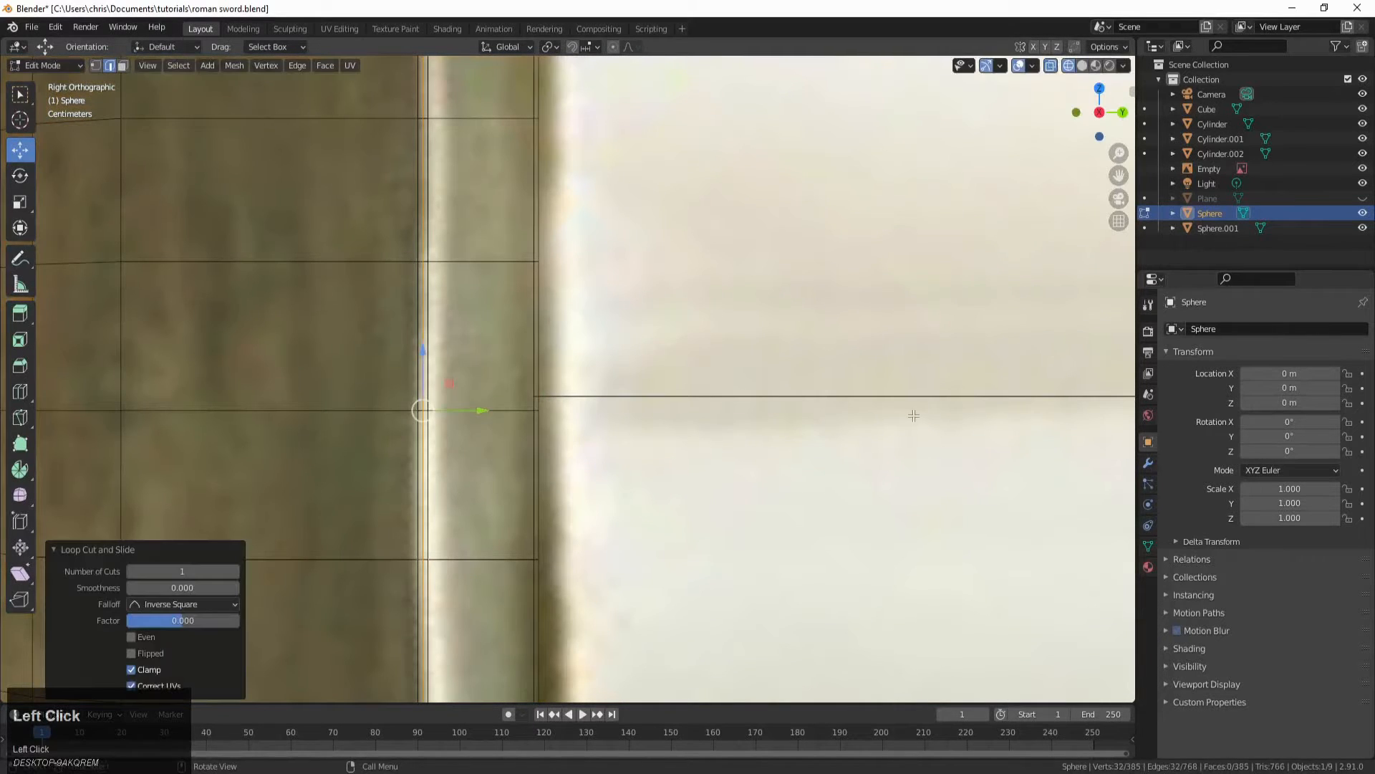
{"action": "middle_click_drag", "start_coordinate": [408, 573], "coordinate": [614, 352], "text": "shift"}
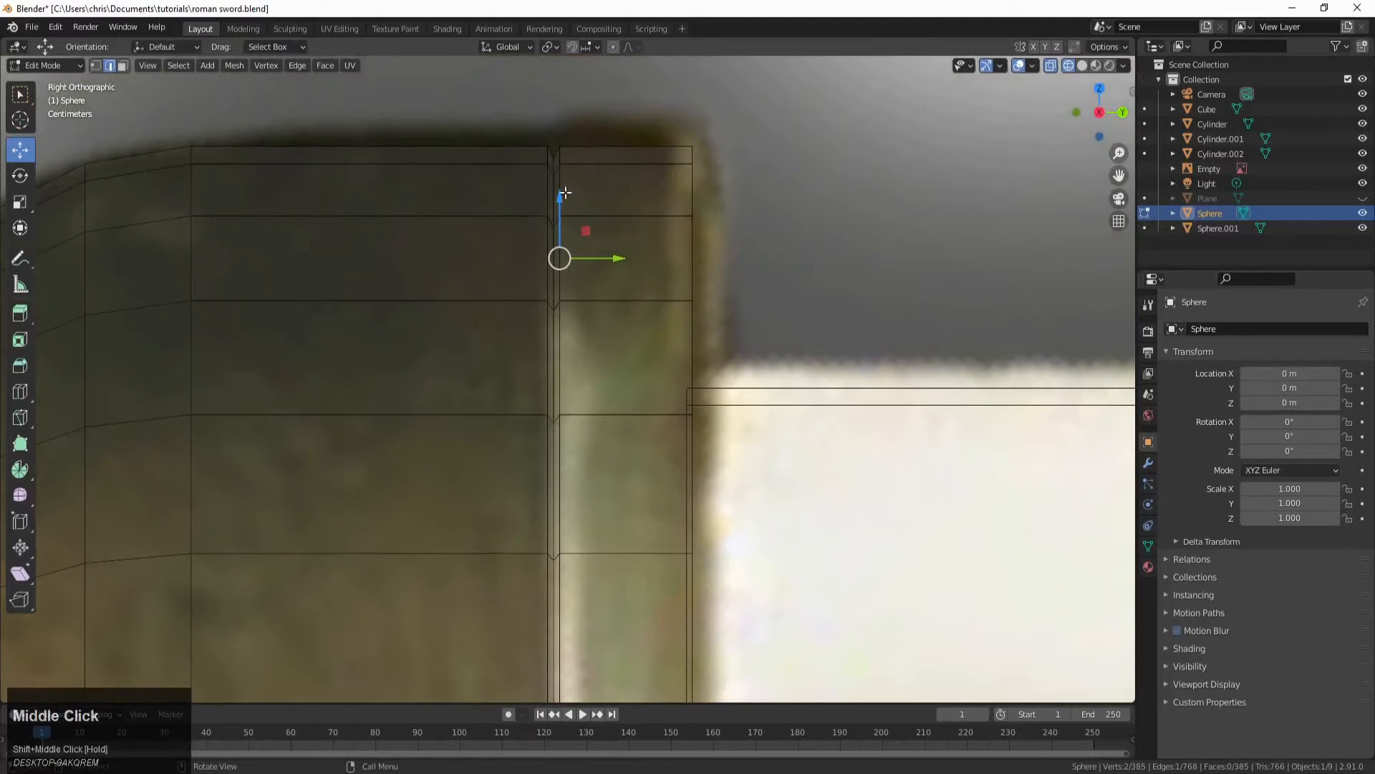
Step: Try to bevel the groove's blade-side edge loop on the guard with 2 segments, about 0.0019 m wide
{"action": "left_click", "coordinate": [562, 183], "text": "alt"}
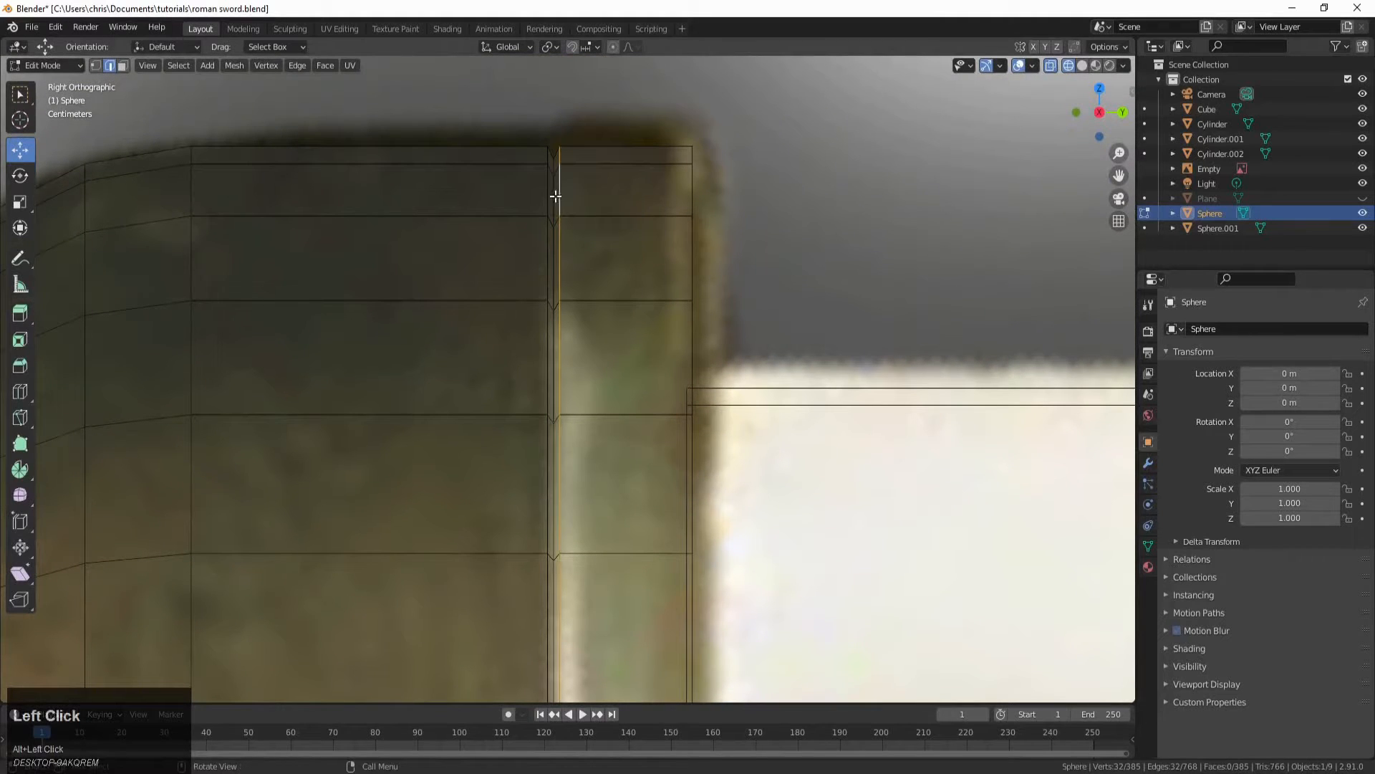
{"action": "left_click", "coordinate": [561, 201], "text": "alt+shift"}
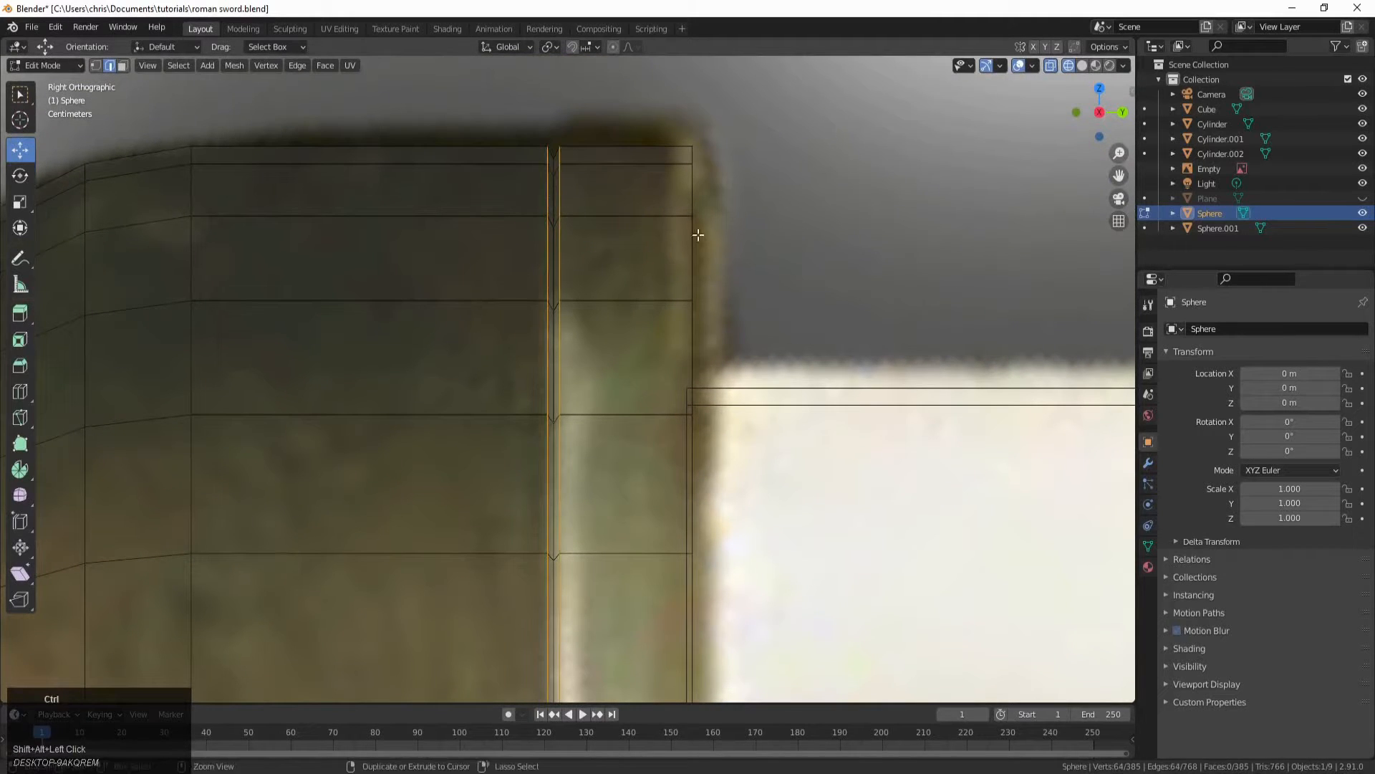
{"action": "left_click", "coordinate": [560, 207], "text": "alt"}
{"action": "scroll", "coordinate": [559, 214], "scroll_direction": "up", "scroll_amount": 1}
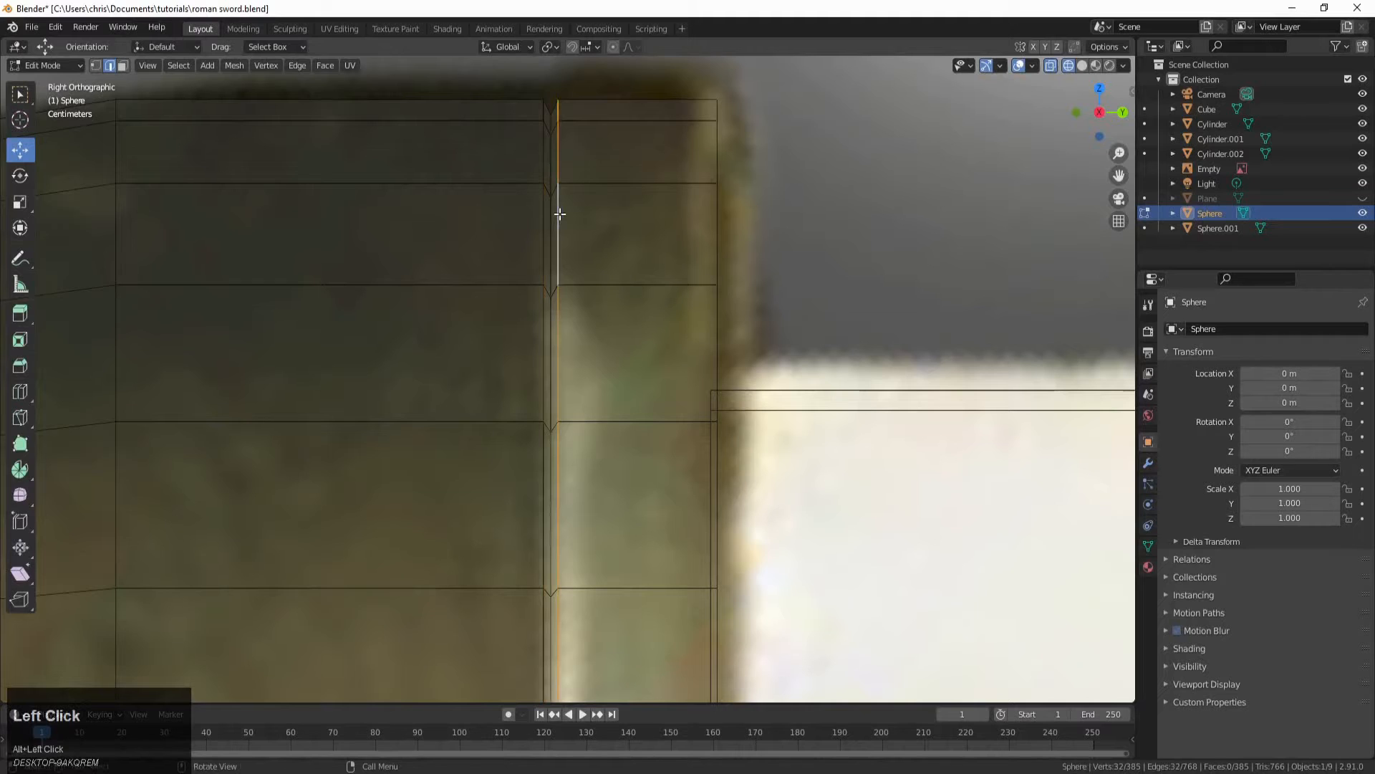
{"action": "key", "text": "ctrl+b"}
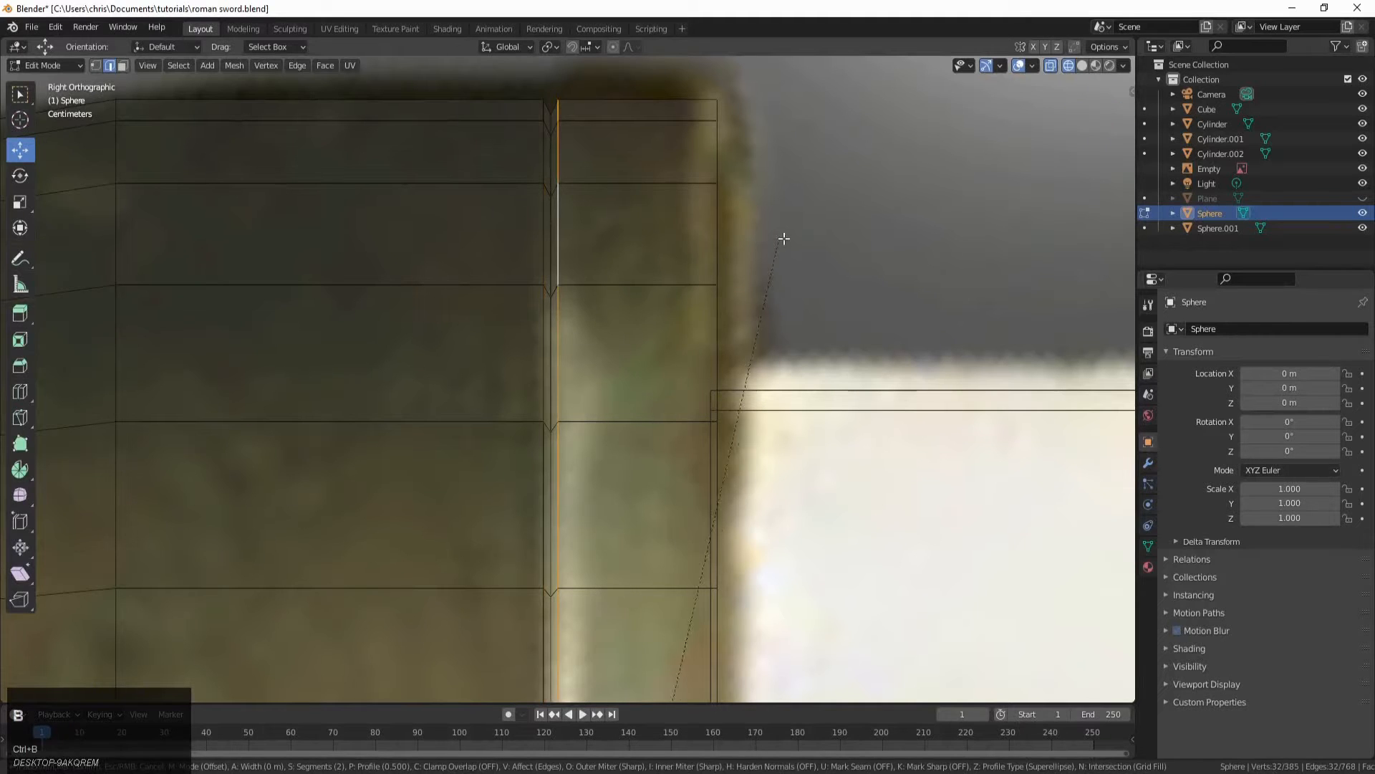
{"action": "left_click", "coordinate": [903, 266]}
{"action": "scroll", "coordinate": [560, 235], "scroll_direction": "down", "scroll_amount": 5}
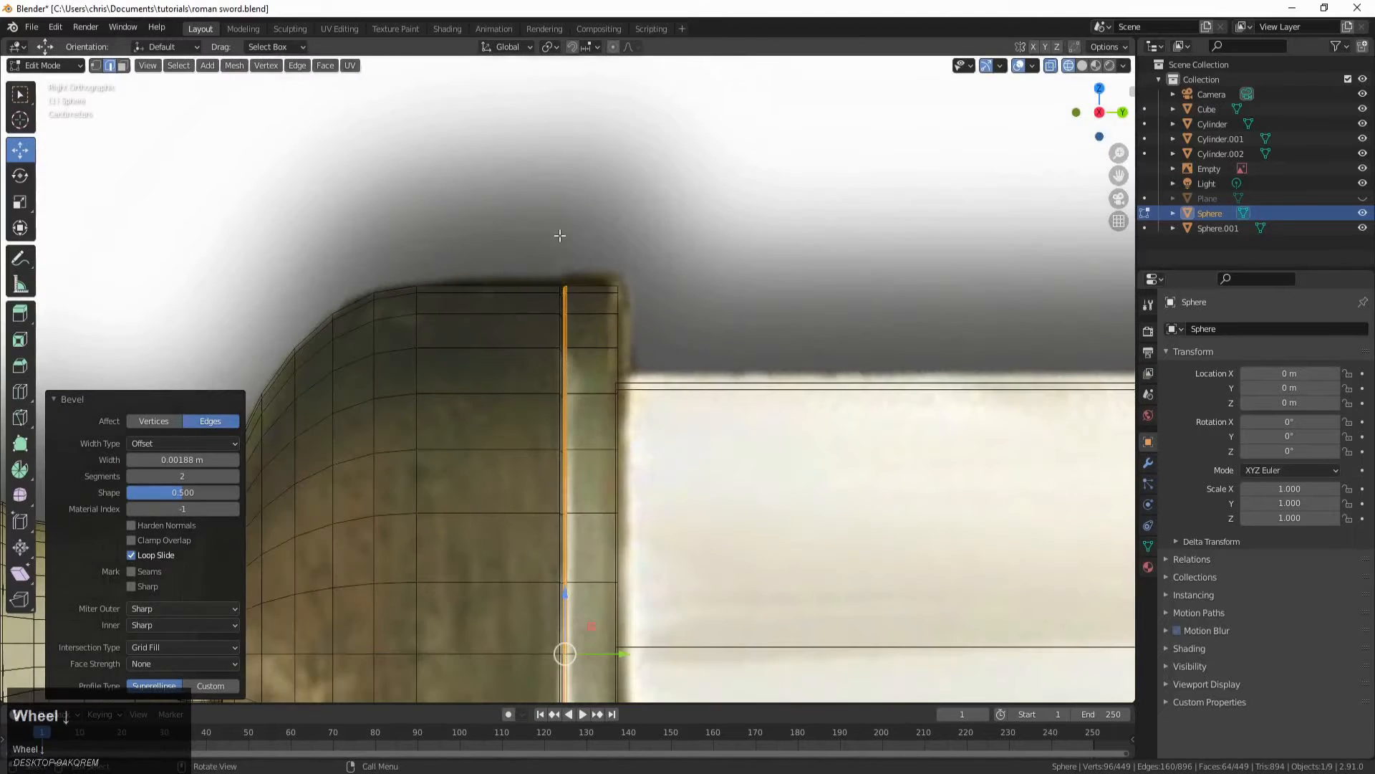
Step: Try to shift the groove's grip-side edge loop about 0.001 m along Y and bevel it with 2 segments, about 0.0005 m wide
{"action": "middle_click_drag", "start_coordinate": [553, 344], "coordinate": [482, 166], "text": "shift"}
{"action": "middle_click_drag", "start_coordinate": [488, 695], "coordinate": [500, 448], "text": "shift"}
{"action": "scroll", "coordinate": [499, 578], "scroll_direction": "up", "scroll_amount": 1}
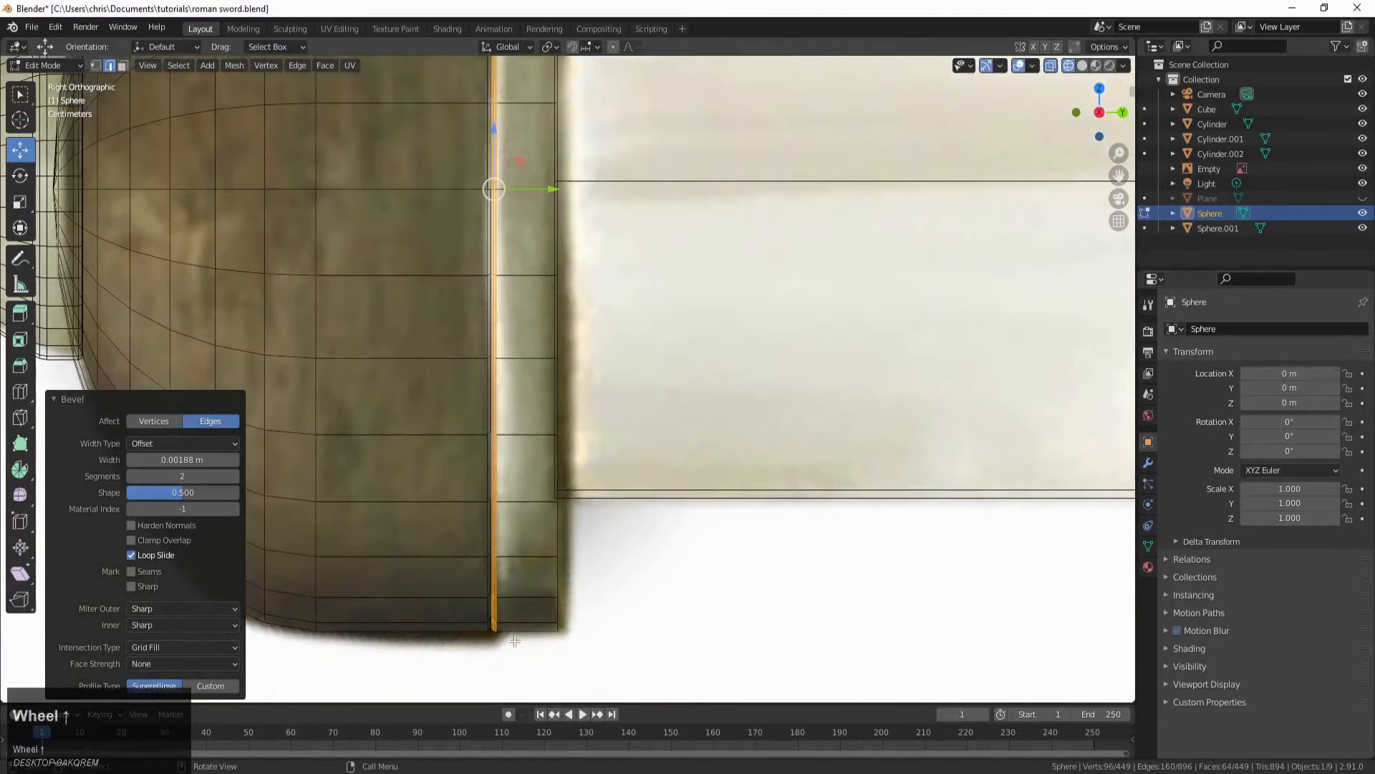
{"action": "middle_click_drag", "start_coordinate": [515, 640], "coordinate": [536, 519], "text": "shift"}
{"action": "scroll", "coordinate": [530, 530], "scroll_direction": "up", "scroll_amount": 3}
{"action": "middle_click_drag", "start_coordinate": [477, 594], "coordinate": [507, 554], "text": "shift"}
{"action": "scroll", "coordinate": [508, 554], "scroll_direction": "up", "scroll_amount": 1}
{"action": "left_click", "coordinate": [505, 553], "text": "alt"}
{"action": "key", "text": "g"}
{"action": "key", "text": "y"}
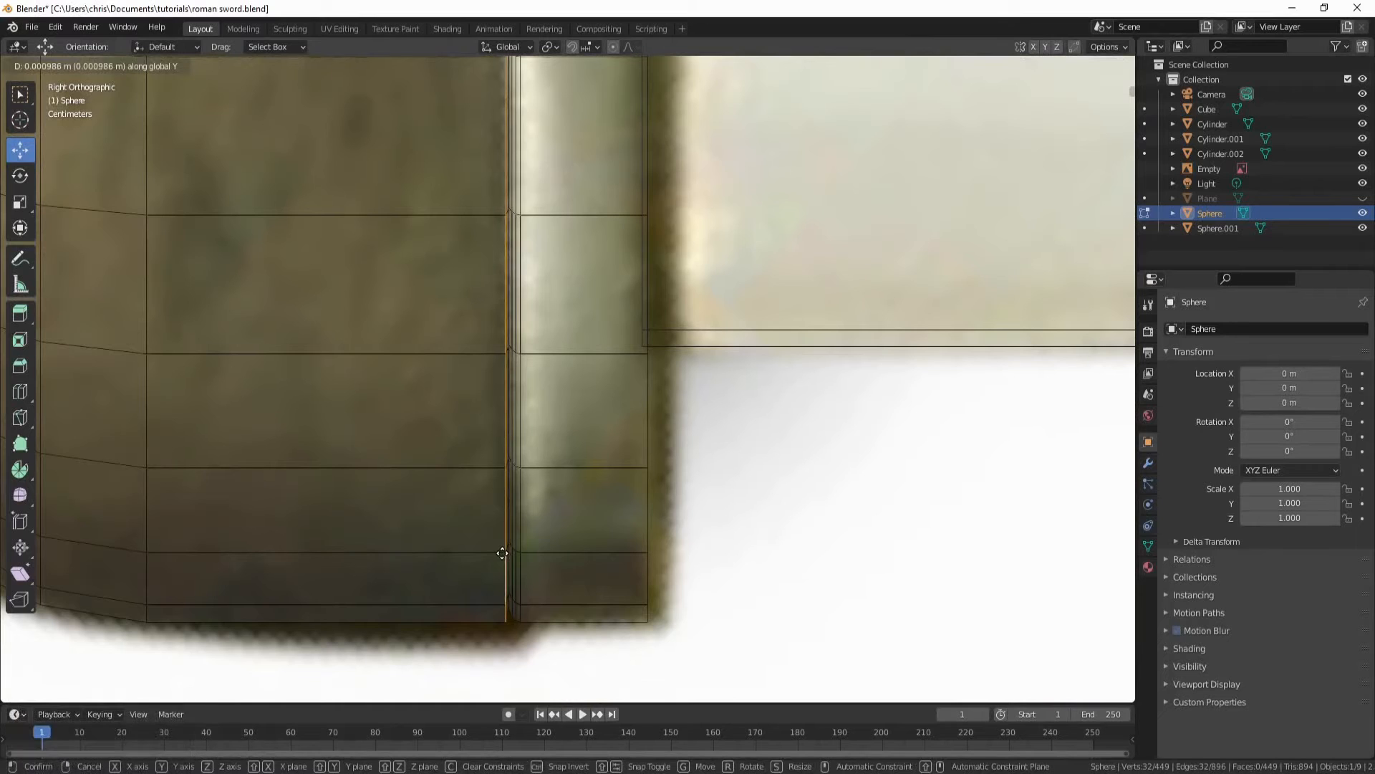
{"action": "left_click", "coordinate": [502, 553]}
{"action": "key", "text": "ctrl+b"}
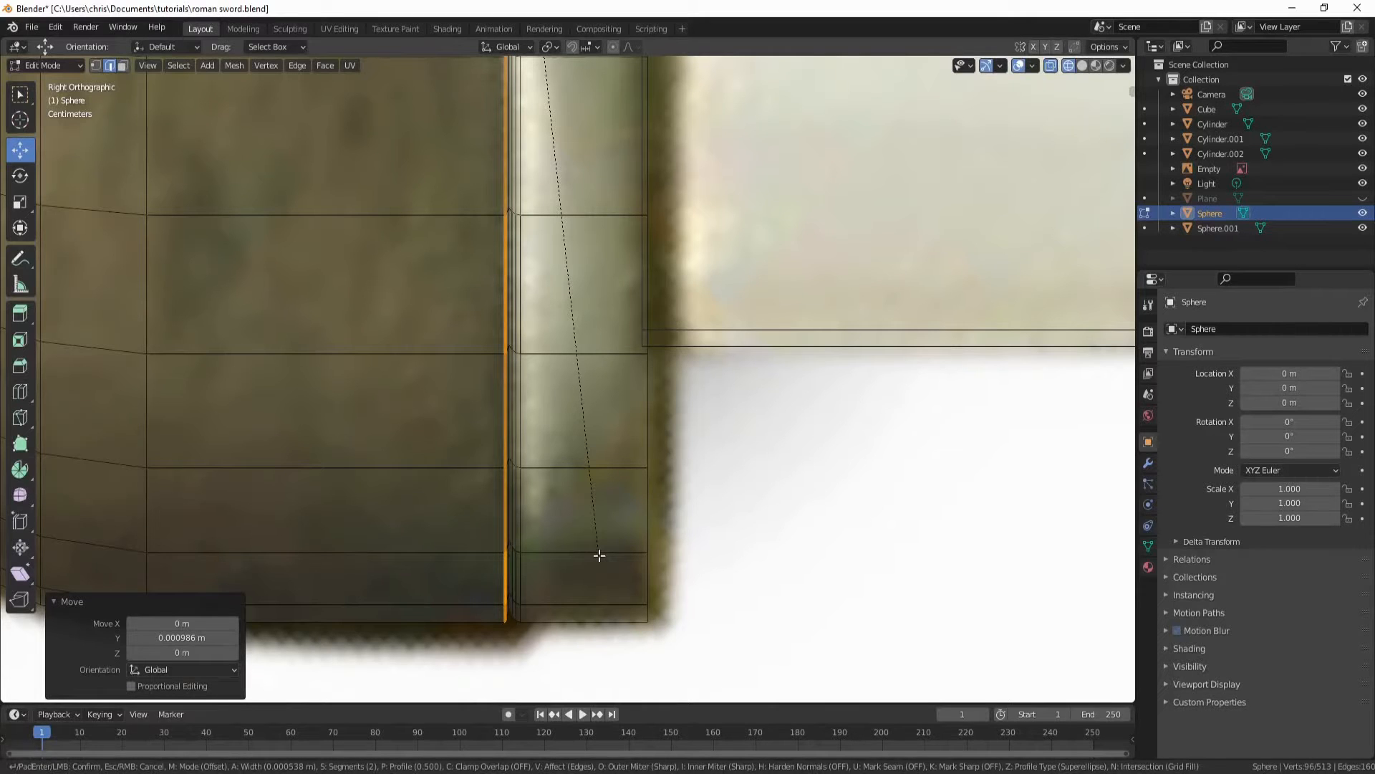
{"action": "left_click", "coordinate": [599, 555]}
Step: Undo the bevels and the loop shift made on the guard's groove edges
{"action": "scroll", "coordinate": [573, 523], "scroll_direction": "down", "scroll_amount": 2}
{"action": "scroll", "coordinate": [526, 545], "scroll_direction": "up", "scroll_amount": 4}
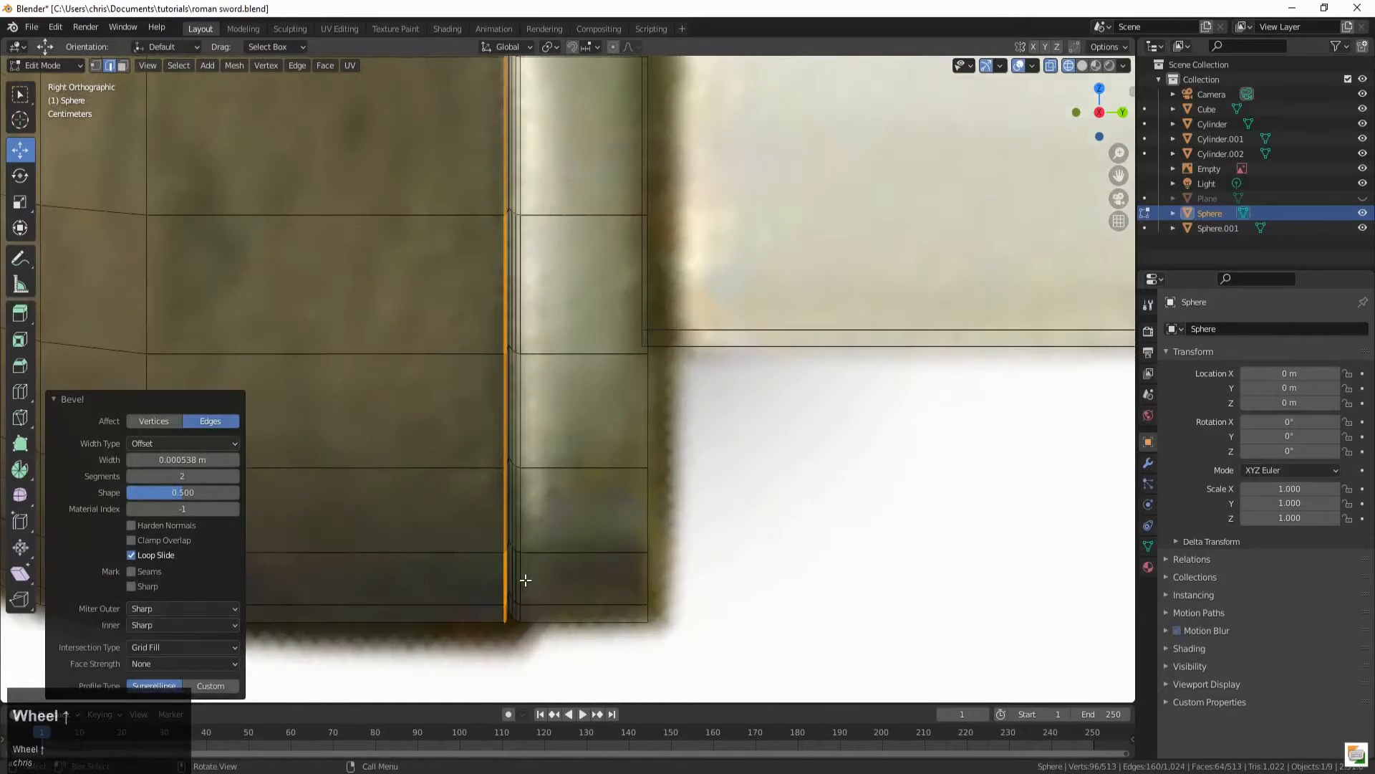
{"action": "scroll", "coordinate": [508, 571], "scroll_direction": "down", "scroll_amount": 1}
{"action": "key", "text": "ctrl+z"}
{"action": "key", "text": "ctrl+z"}
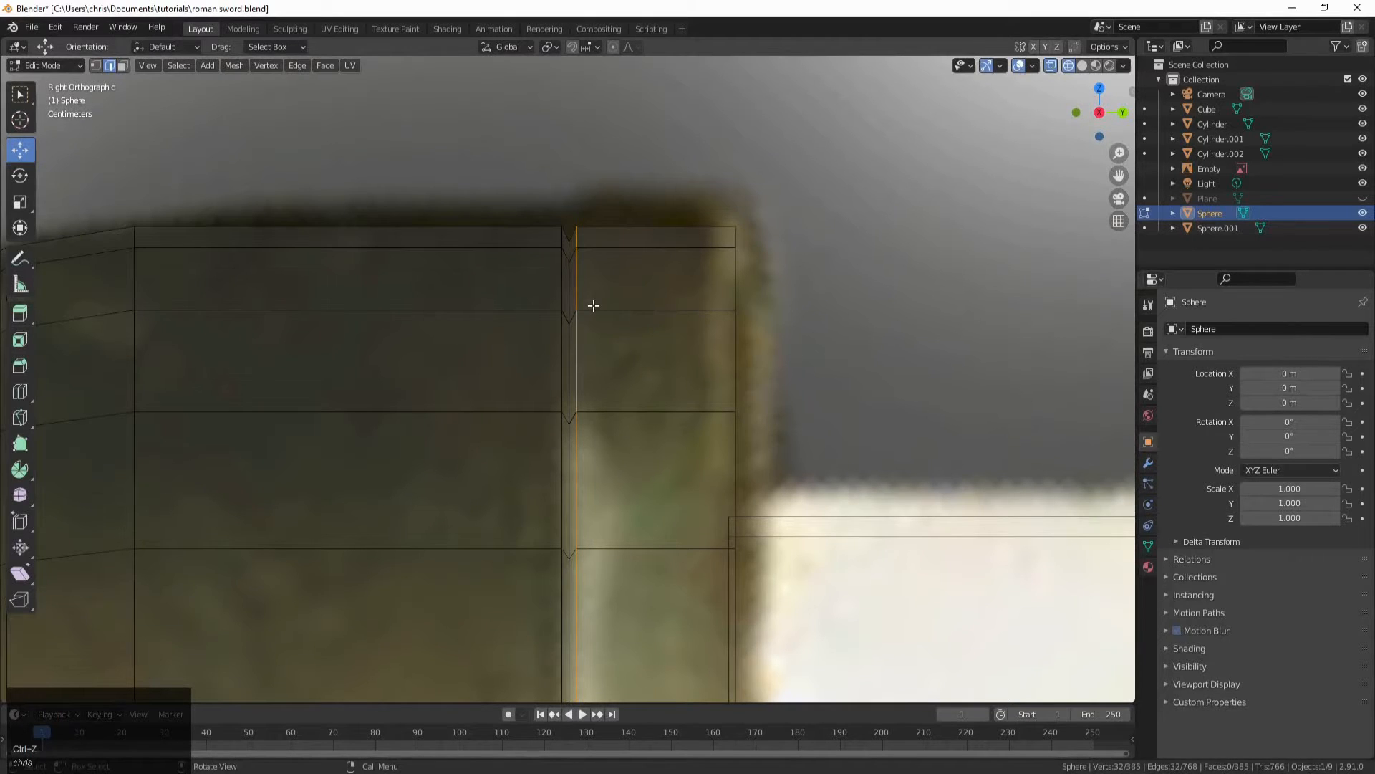
Step: Move the groove's blade-side edge loop about 0.001 m toward the grip along Y and bevel it with 2 segments, about 0.0007 m wide
{"action": "key", "text": "g"}
{"action": "key", "text": "y"}
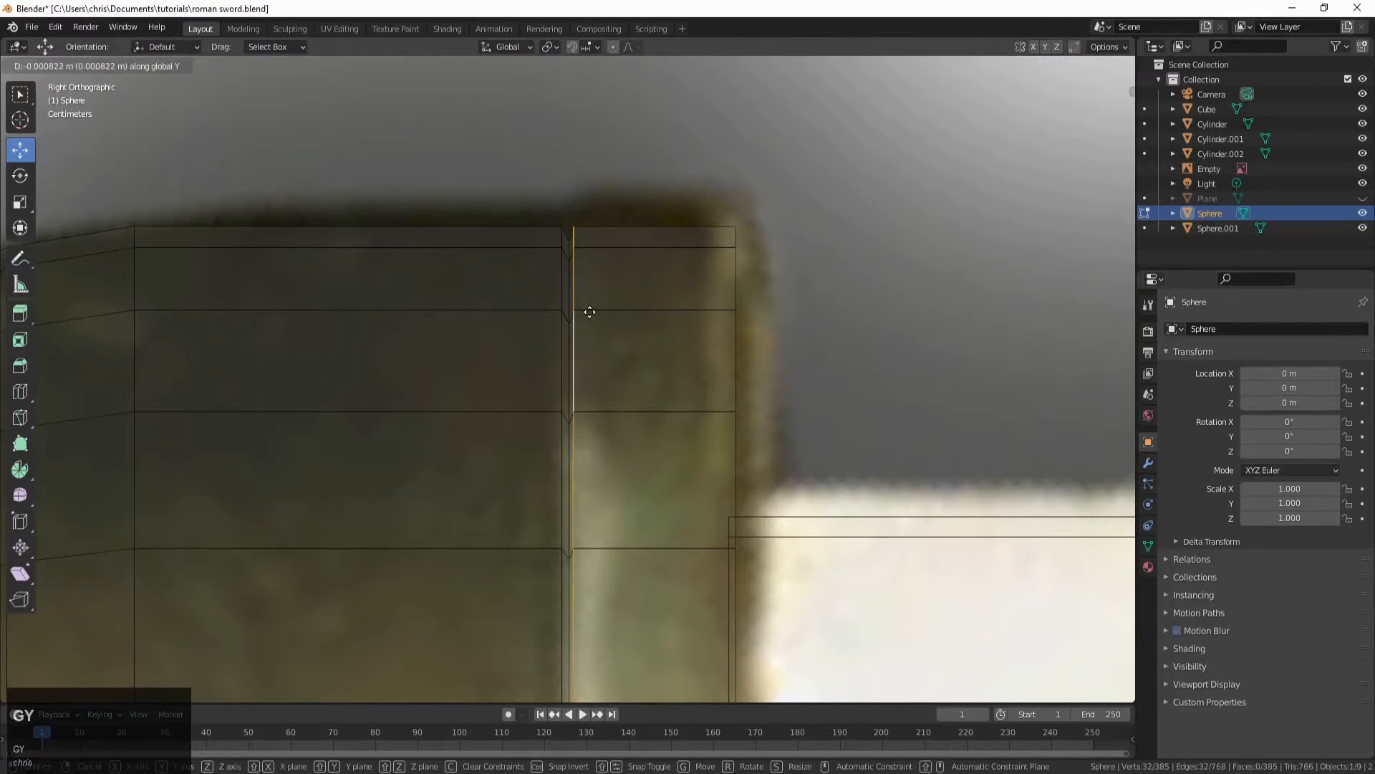
{"action": "left_click", "coordinate": [590, 312]}
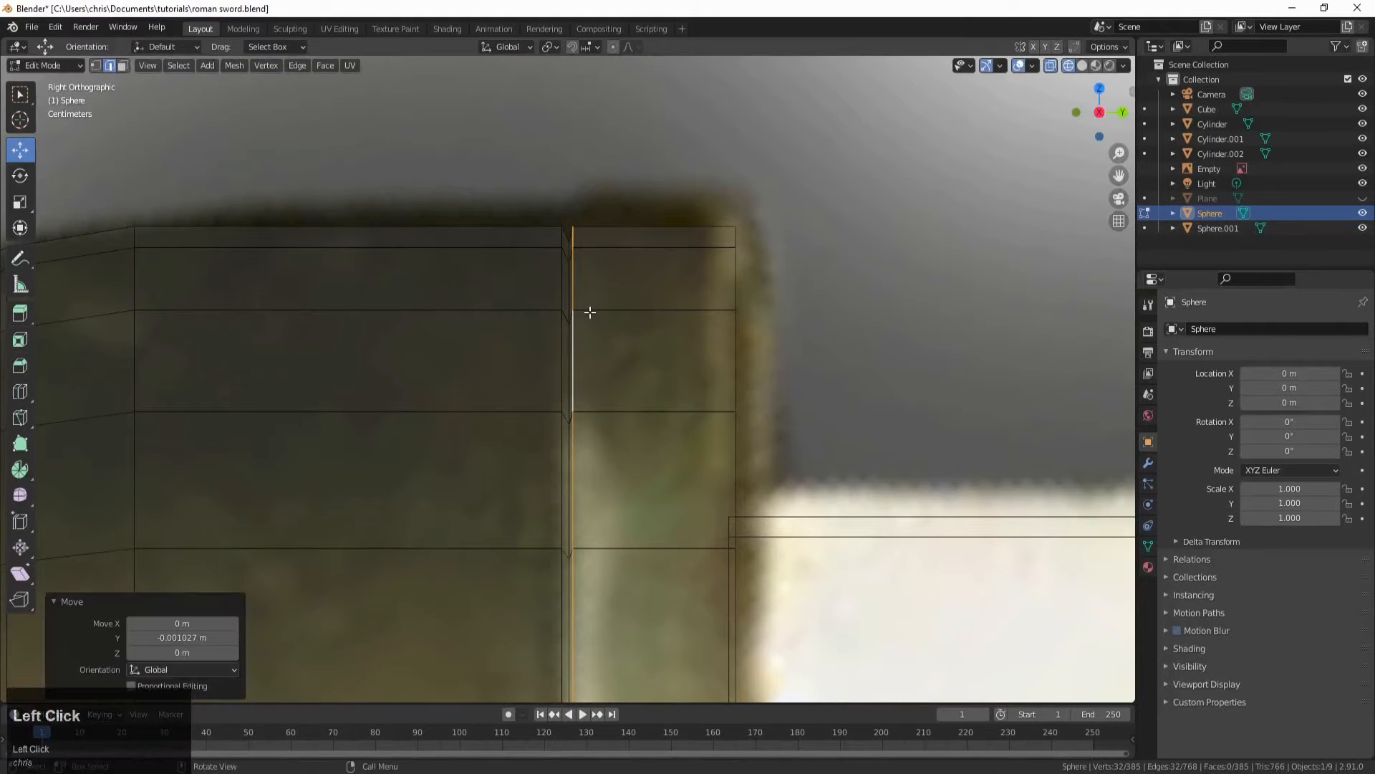
{"action": "key", "text": "ctrl+b"}
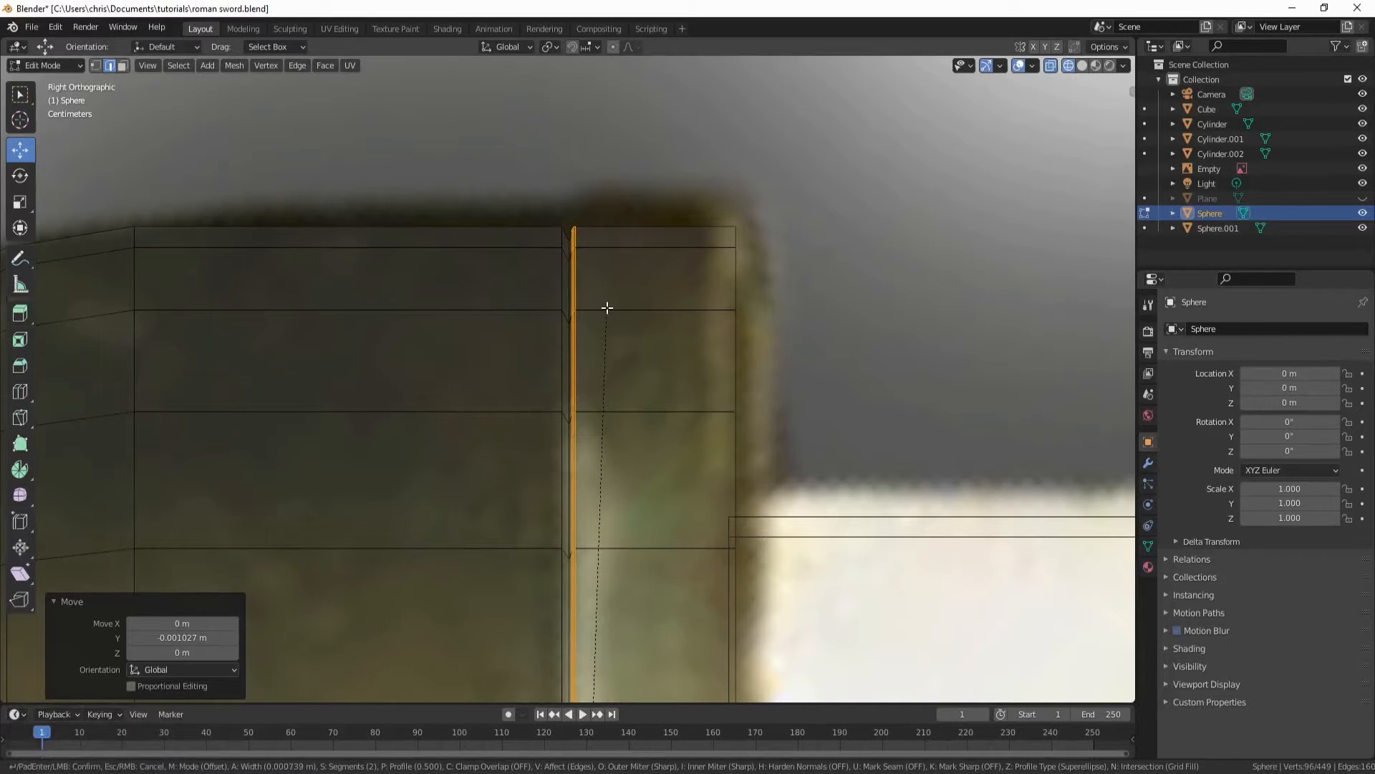
{"action": "left_click", "coordinate": [607, 307]}
Step: Move the groove's grip-side edge loop about 0.0012 m toward the blade along Y and bevel it with 2 segments, about 0.0006 m wide
{"action": "left_click", "coordinate": [563, 312]}
{"action": "left_click", "coordinate": [564, 295]}
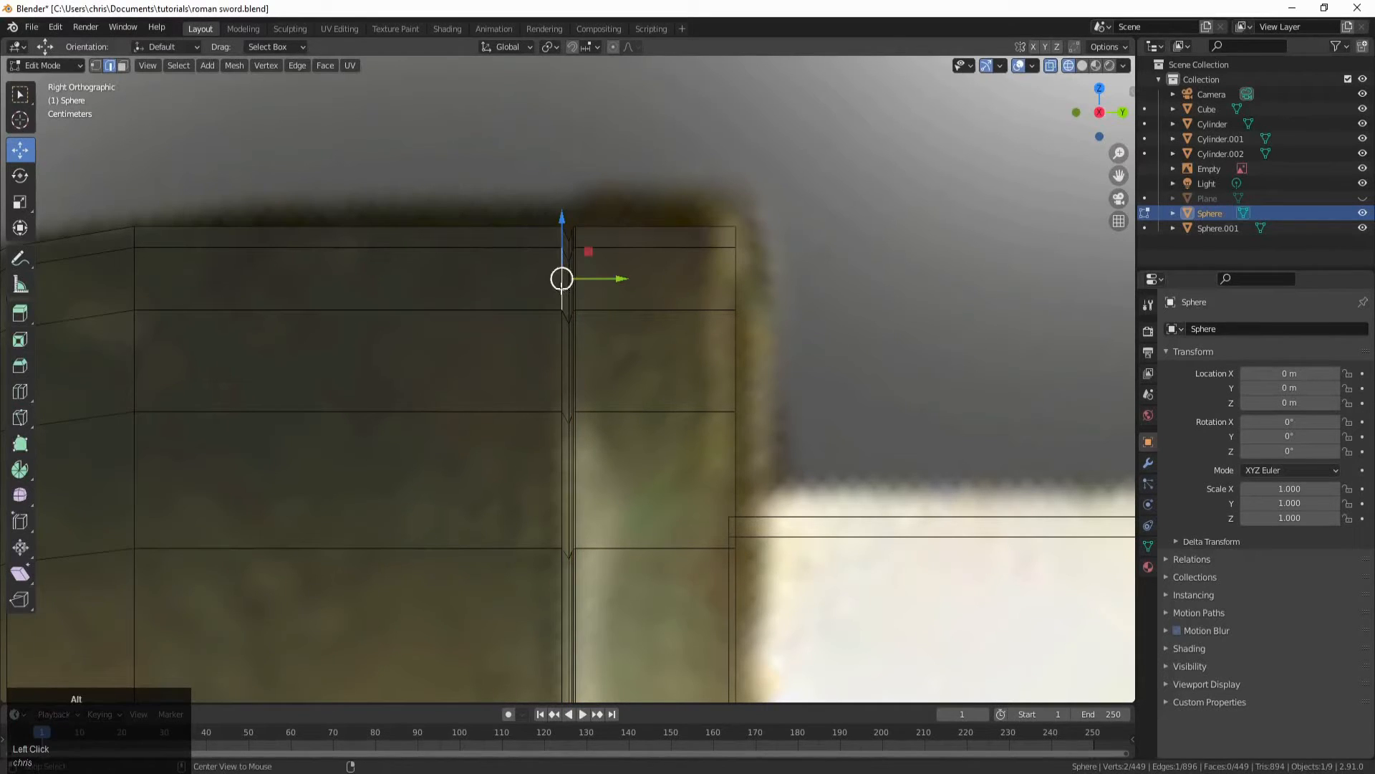
{"action": "left_click", "coordinate": [563, 292], "text": "alt"}
{"action": "key", "text": "g"}
{"action": "key", "text": "y"}
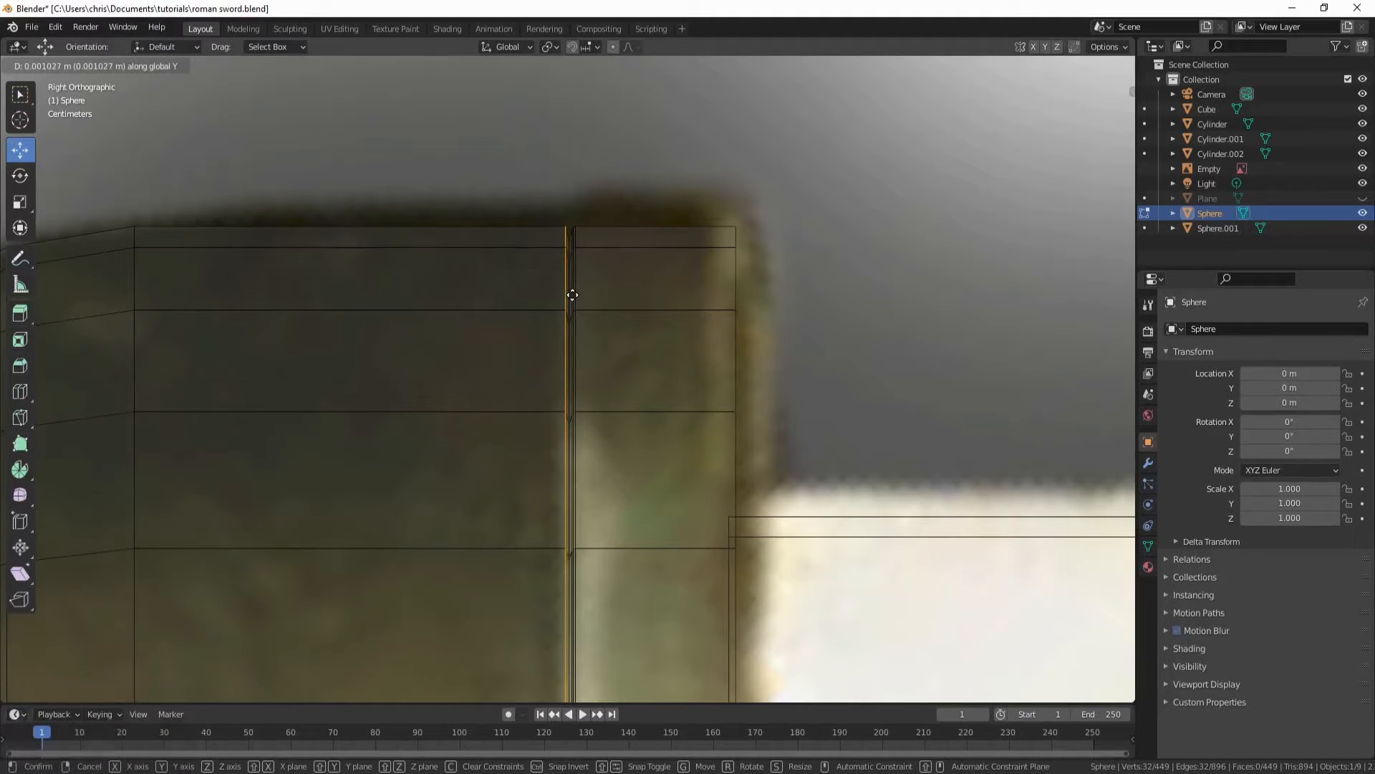
{"action": "left_click", "coordinate": [573, 296]}
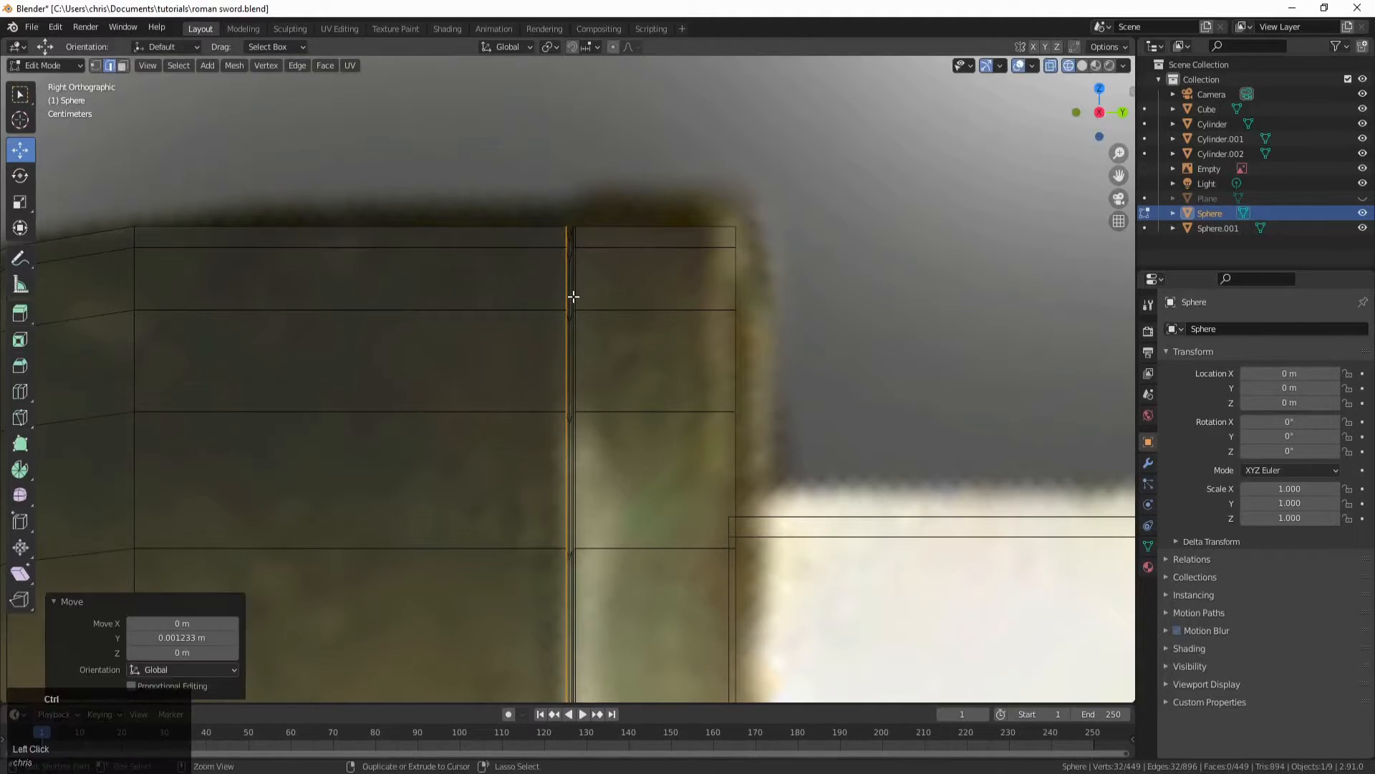
{"action": "key", "text": "ctrl+b"}
{"action": "scroll", "coordinate": [645, 293], "scroll_direction": "up", "scroll_amount": 1}
{"action": "left_click", "coordinate": [659, 292]}
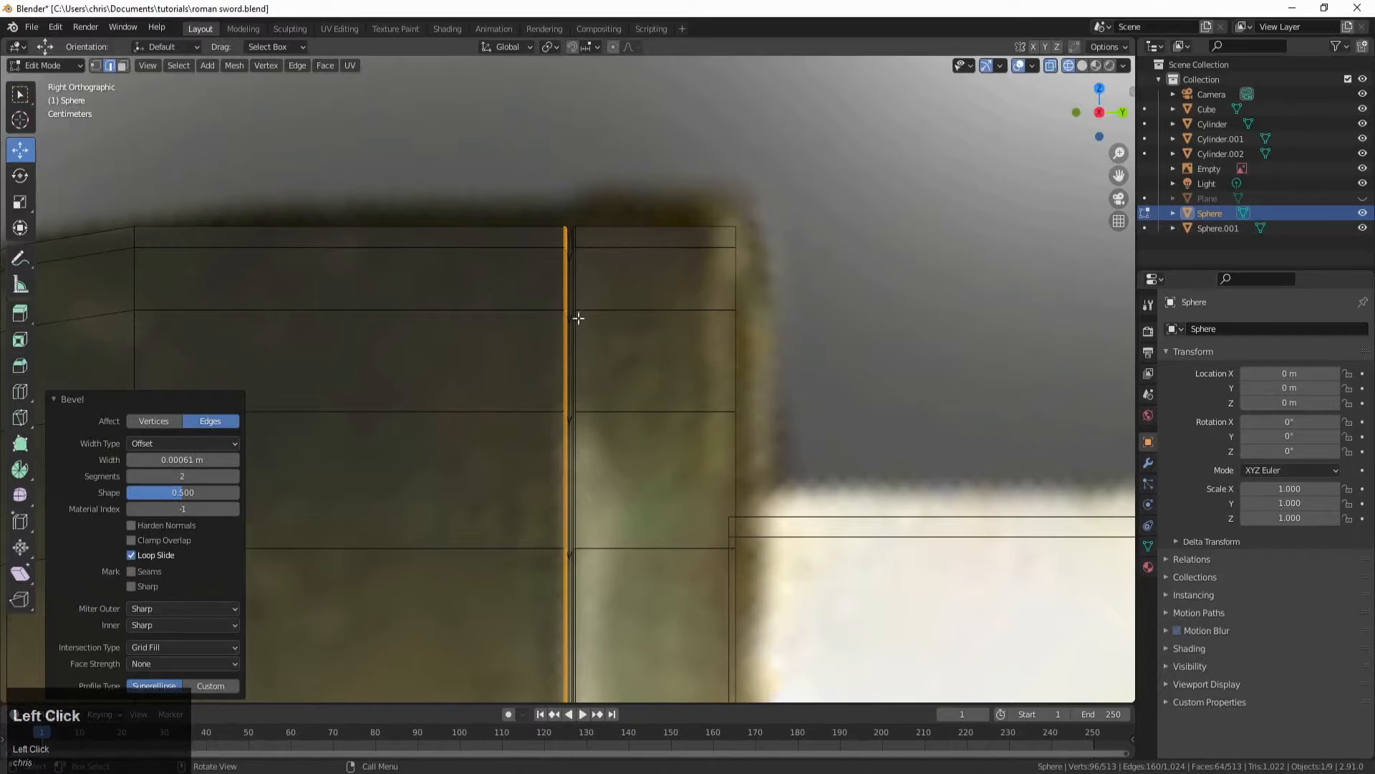
Step: Leave mesh editing and examine the guard's groove in solid shading from several angles, comparing it with the reference image
{"action": "scroll", "coordinate": [565, 264], "scroll_direction": "down", "scroll_amount": 2}
{"action": "key", "text": "z"}
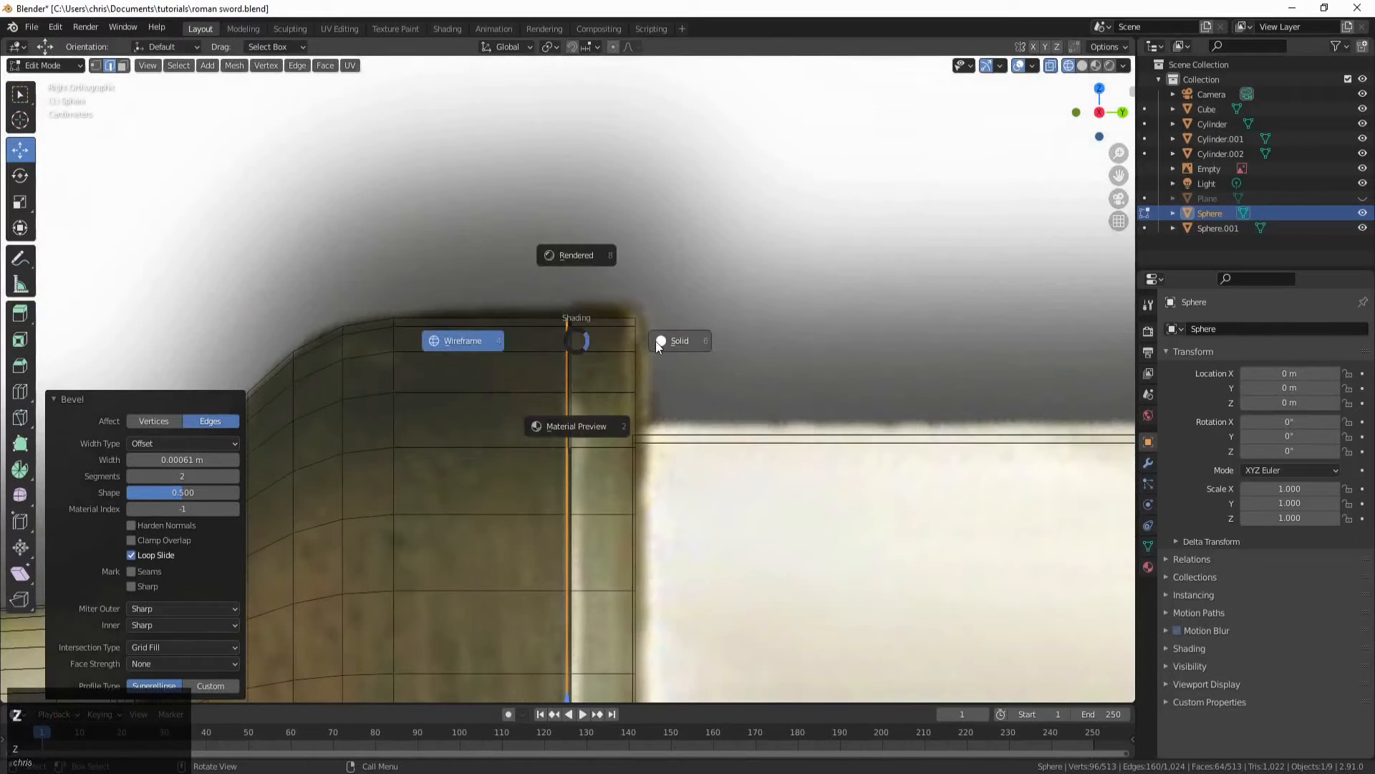
{"action": "left_click", "coordinate": [656, 341]}
{"action": "key", "text": "Tab"}
{"action": "scroll", "coordinate": [664, 309], "scroll_direction": "down", "scroll_amount": 5}
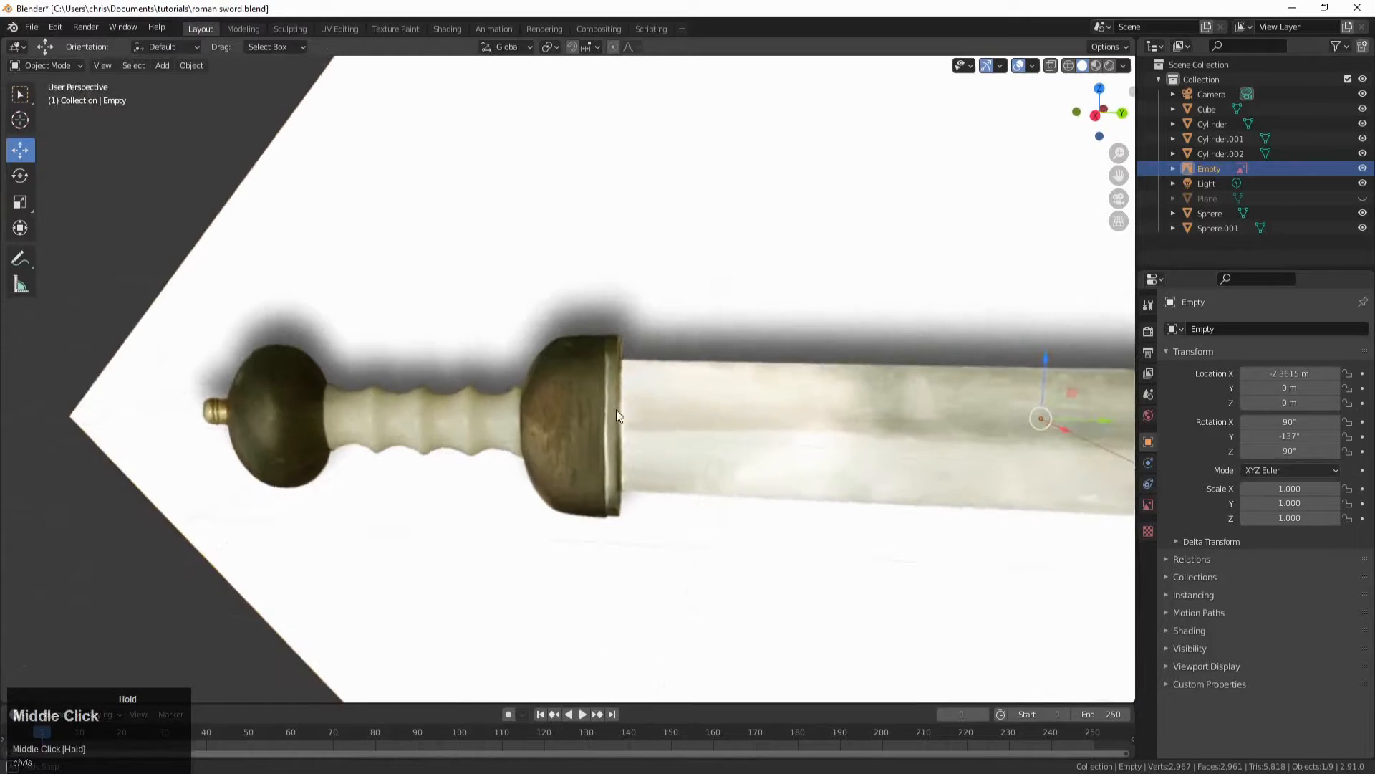
{"action": "middle_click_drag", "start_coordinate": [616, 409], "coordinate": [522, 471]}
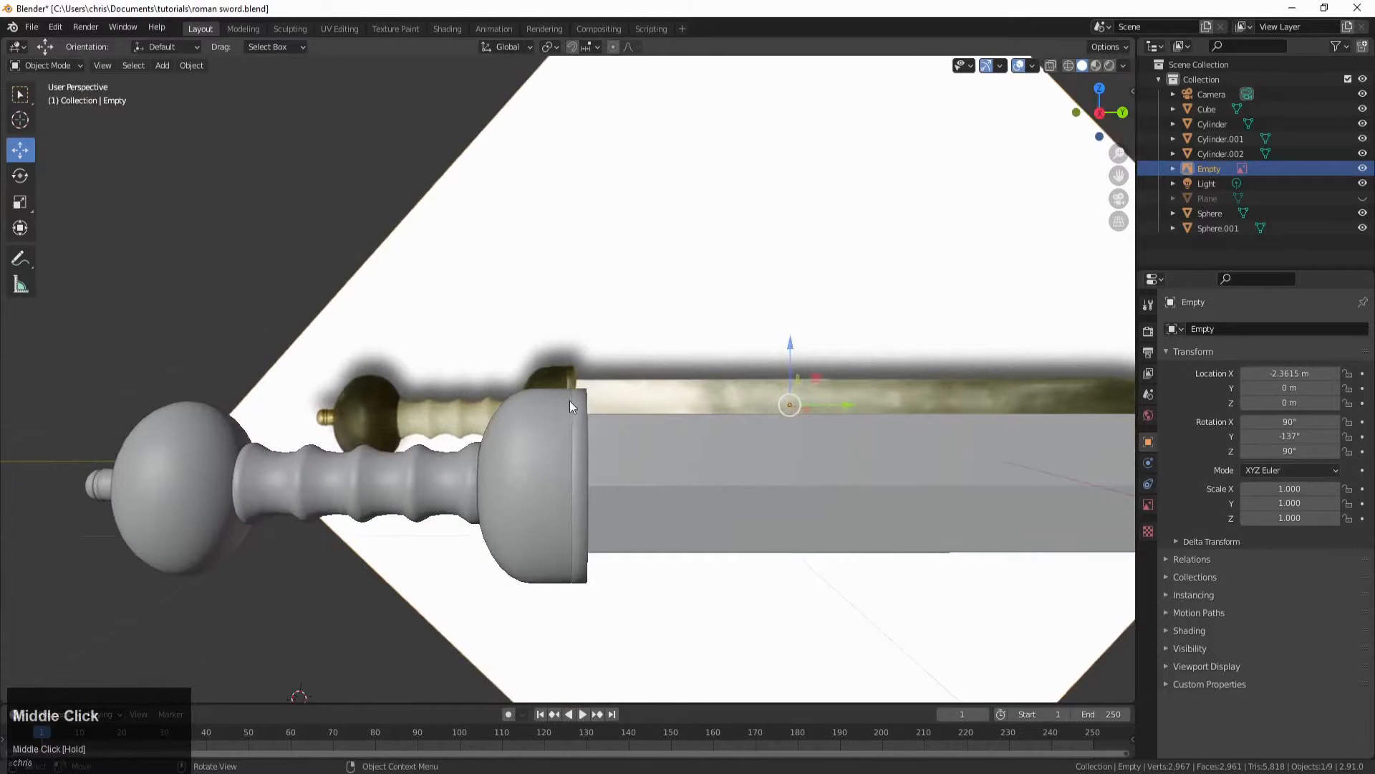
{"action": "scroll", "coordinate": [572, 420], "scroll_direction": "up", "scroll_amount": 5}
{"action": "scroll", "coordinate": [571, 428], "scroll_direction": "down", "scroll_amount": 2}
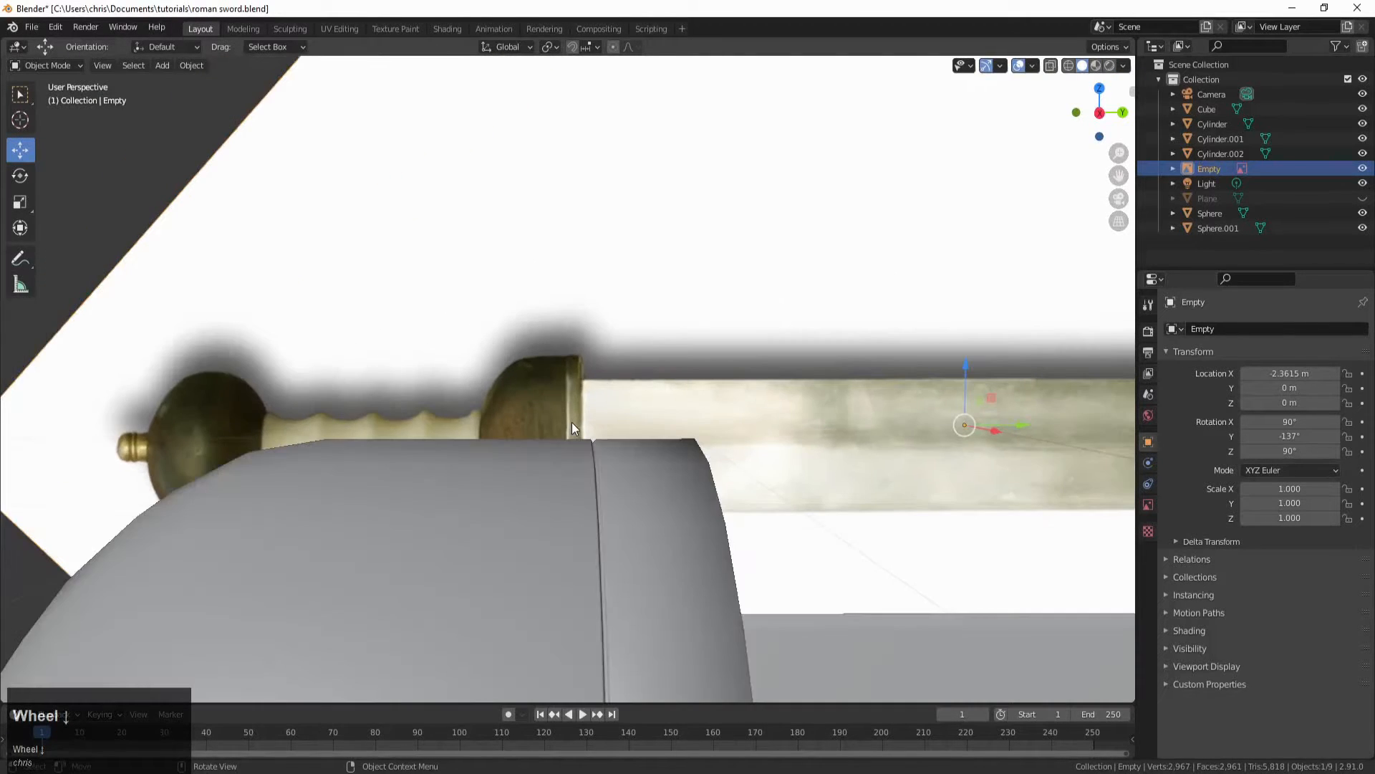
{"action": "middle_click_drag", "start_coordinate": [571, 418], "coordinate": [574, 420]}
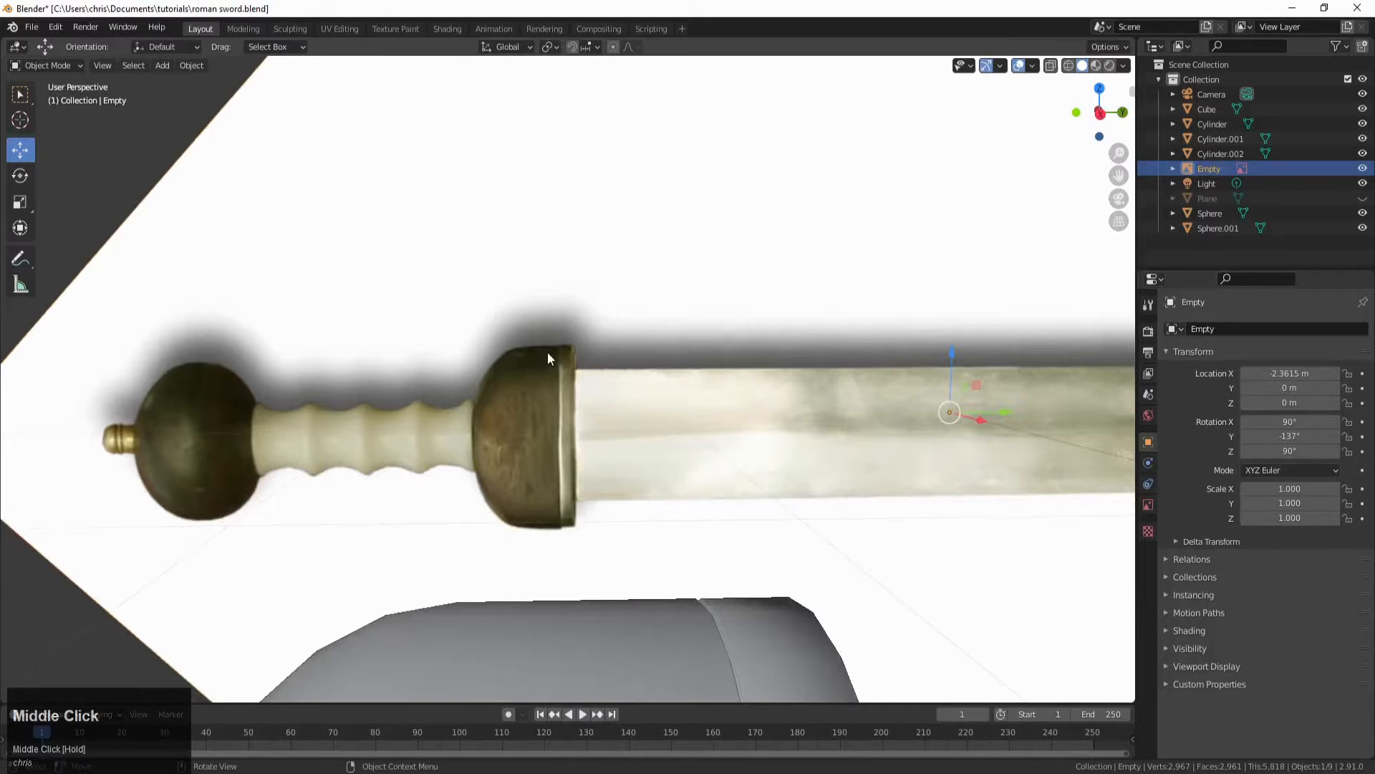
{"action": "scroll", "coordinate": [547, 347], "scroll_direction": "up", "scroll_amount": 2}
{"action": "scroll", "coordinate": [545, 344], "scroll_direction": "down", "scroll_amount": 4}
{"action": "middle_click_drag", "start_coordinate": [546, 344], "coordinate": [568, 407]}
{"action": "scroll", "coordinate": [582, 376], "scroll_direction": "up", "scroll_amount": 4}
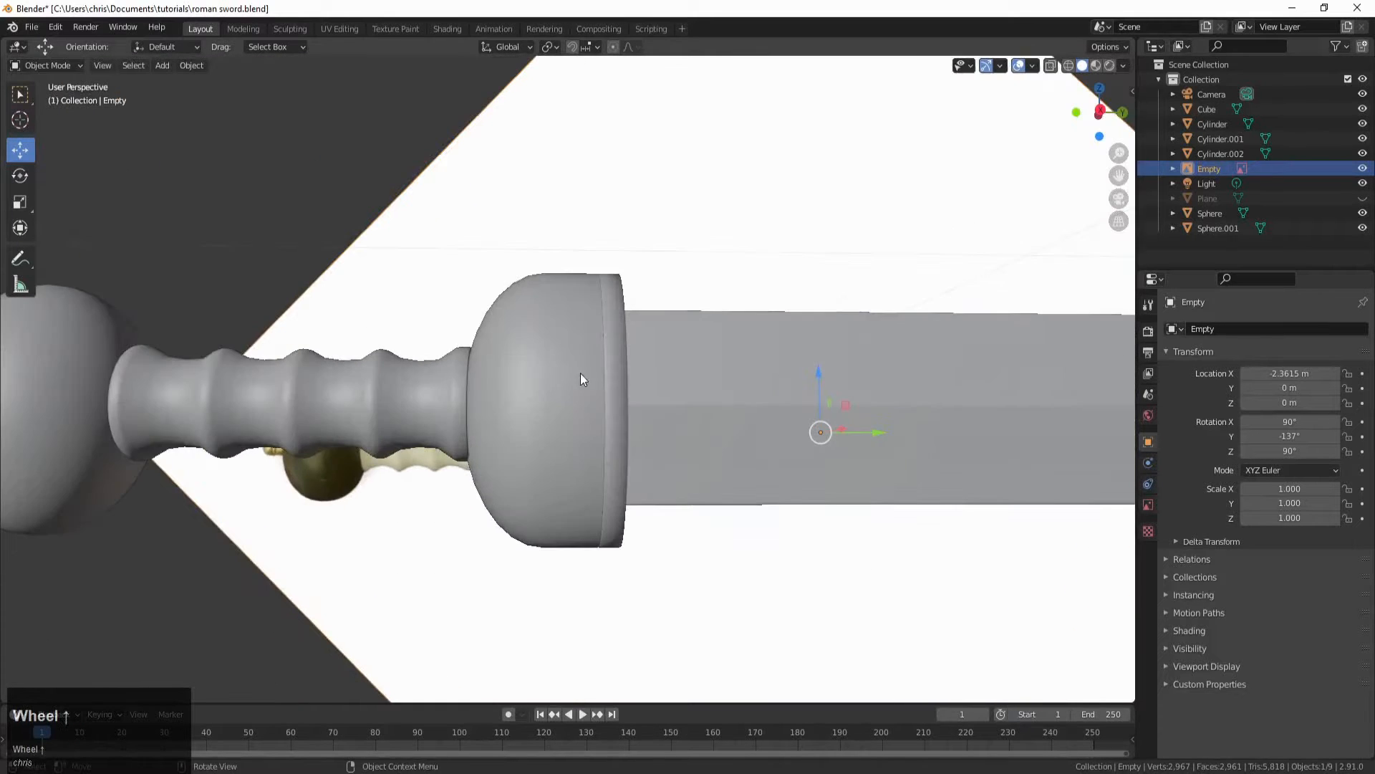
{"action": "middle_click_drag", "start_coordinate": [614, 298], "coordinate": [601, 306]}
{"action": "scroll", "coordinate": [512, 331], "scroll_direction": "up", "scroll_amount": 2}
{"action": "scroll", "coordinate": [512, 336], "scroll_direction": "down", "scroll_amount": 3}
{"action": "middle_click_drag", "start_coordinate": [513, 348], "coordinate": [550, 327]}
{"action": "scroll", "coordinate": [549, 328], "scroll_direction": "down", "scroll_amount": 2}
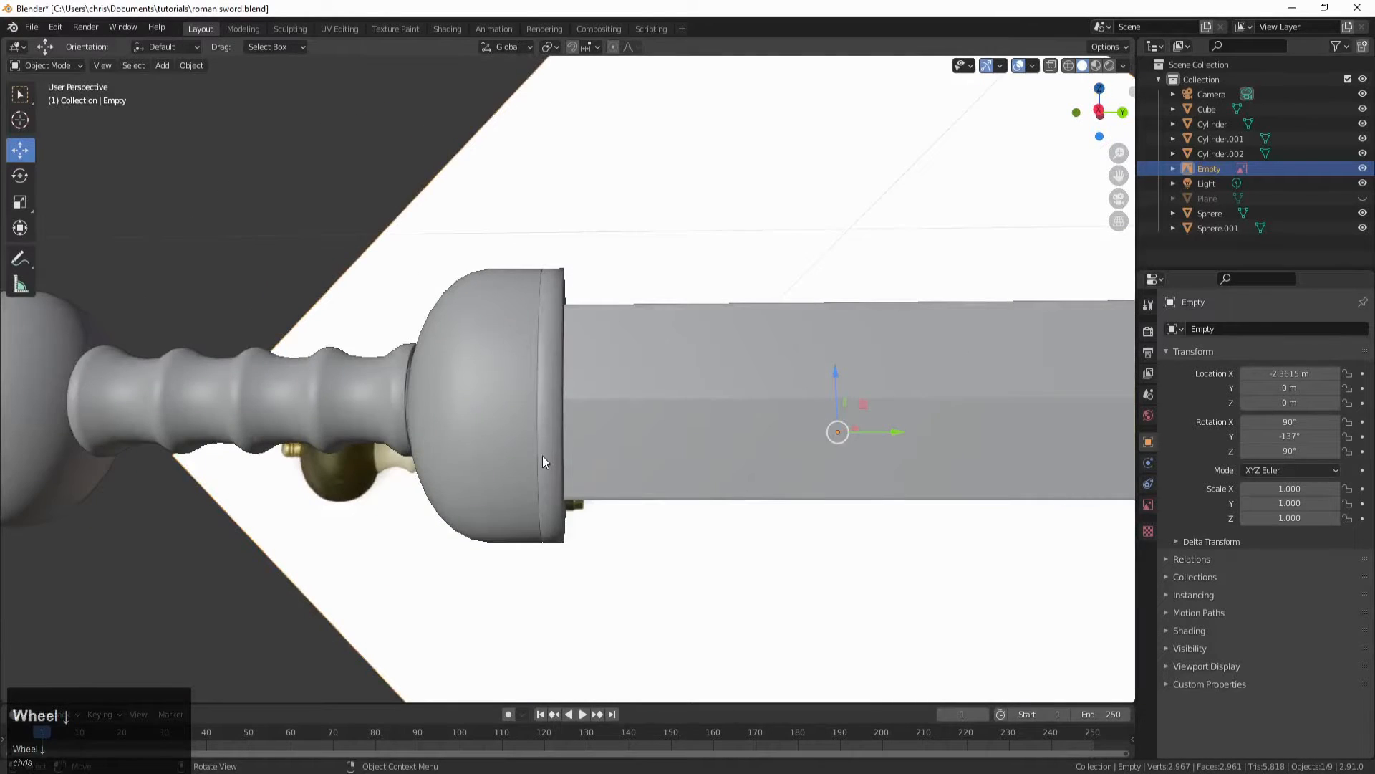
{"action": "middle_click_drag", "start_coordinate": [543, 456], "coordinate": [540, 316]}
{"action": "scroll", "coordinate": [537, 315], "scroll_direction": "up", "scroll_amount": 2}
{"action": "scroll", "coordinate": [539, 322], "scroll_direction": "up", "scroll_amount": 2}
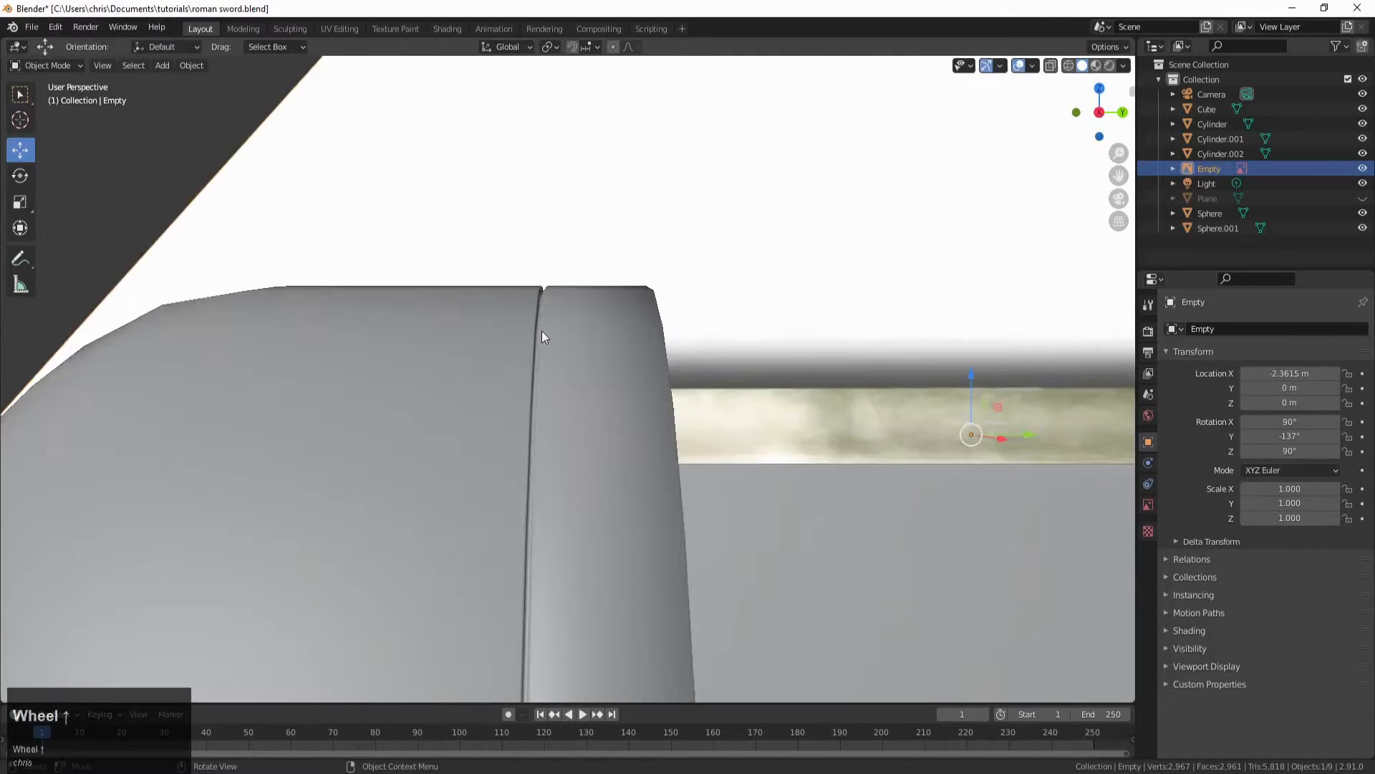
{"action": "middle_click_drag", "start_coordinate": [558, 383], "coordinate": [521, 385]}
{"action": "scroll", "coordinate": [538, 361], "scroll_direction": "down", "scroll_amount": 3}
{"action": "scroll", "coordinate": [454, 447], "scroll_direction": "up", "scroll_amount": 4}
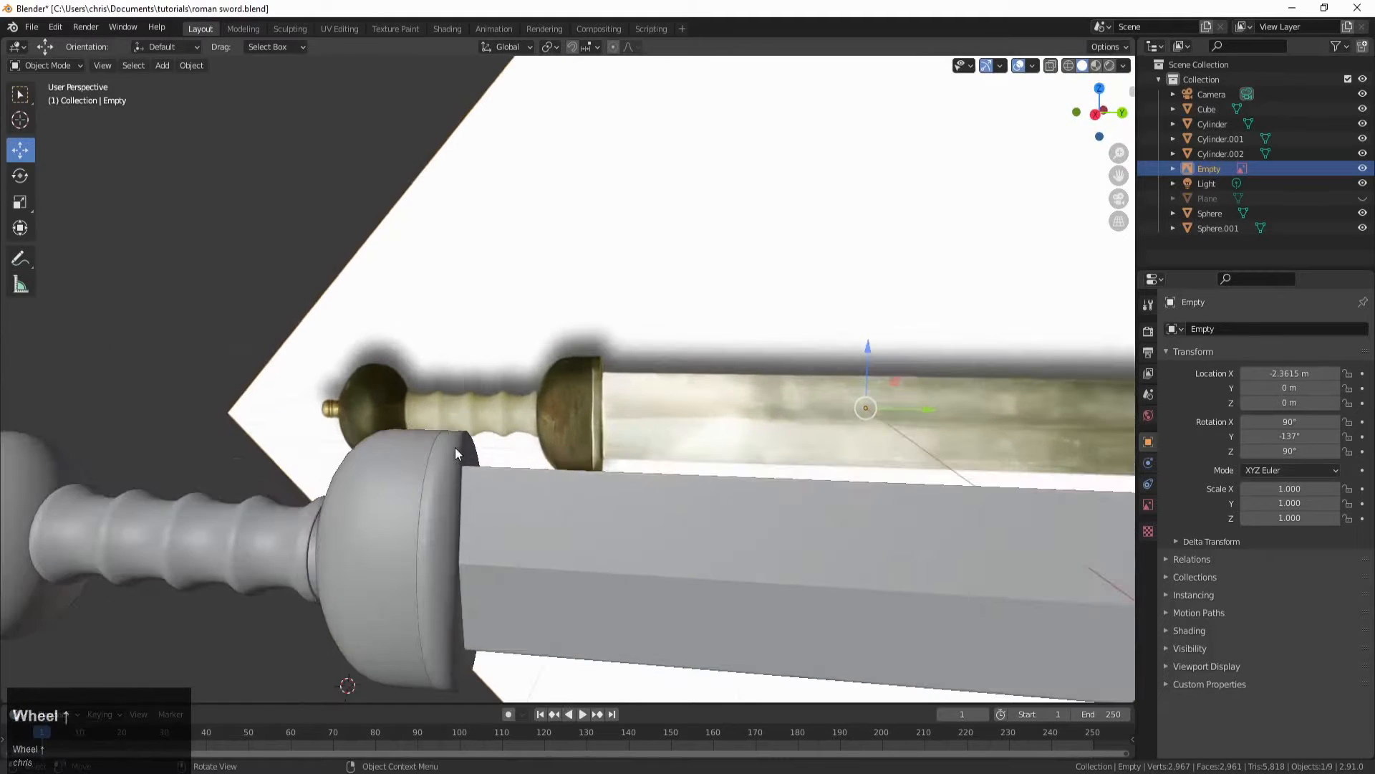
{"action": "middle_click_drag", "start_coordinate": [440, 444], "coordinate": [553, 433]}
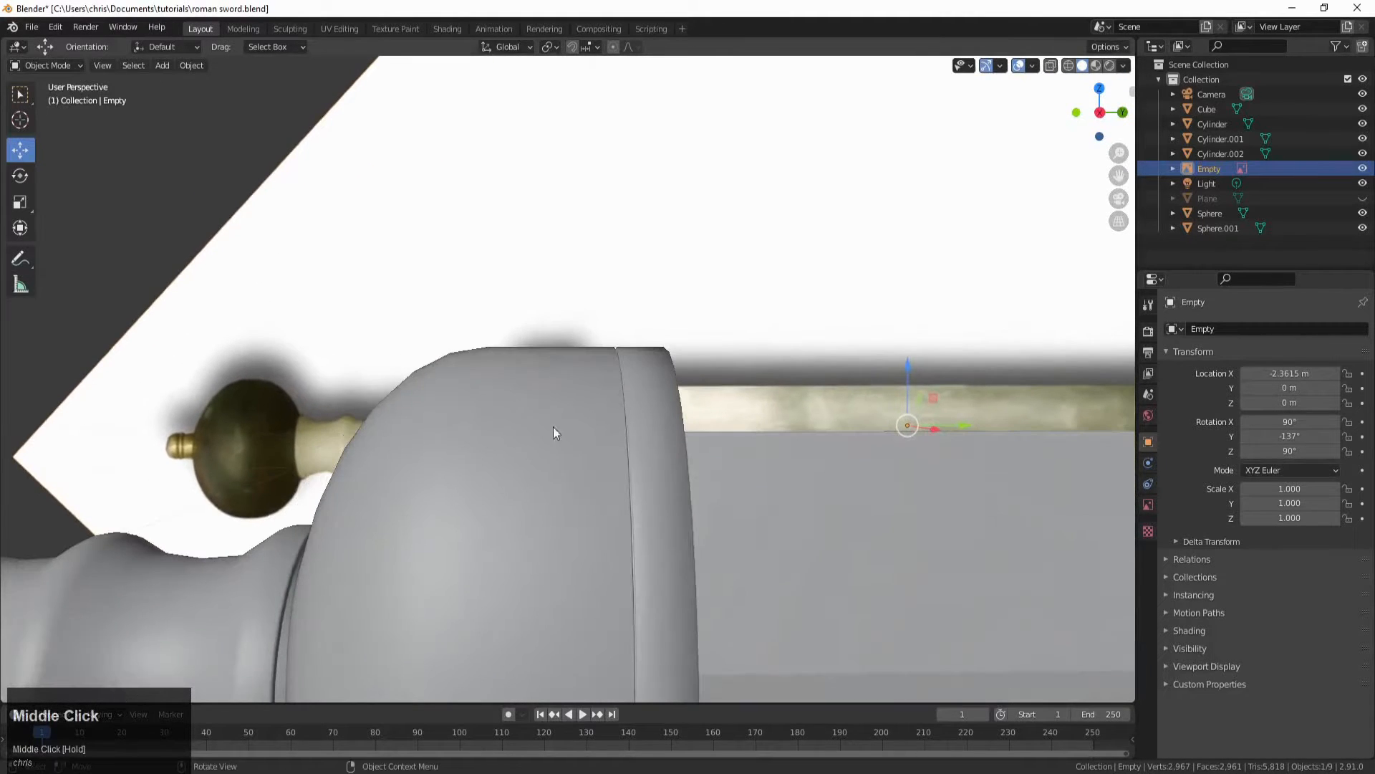
{"action": "scroll", "coordinate": [631, 382], "scroll_direction": "up", "scroll_amount": 2}
{"action": "scroll", "coordinate": [644, 401], "scroll_direction": "down", "scroll_amount": 2}
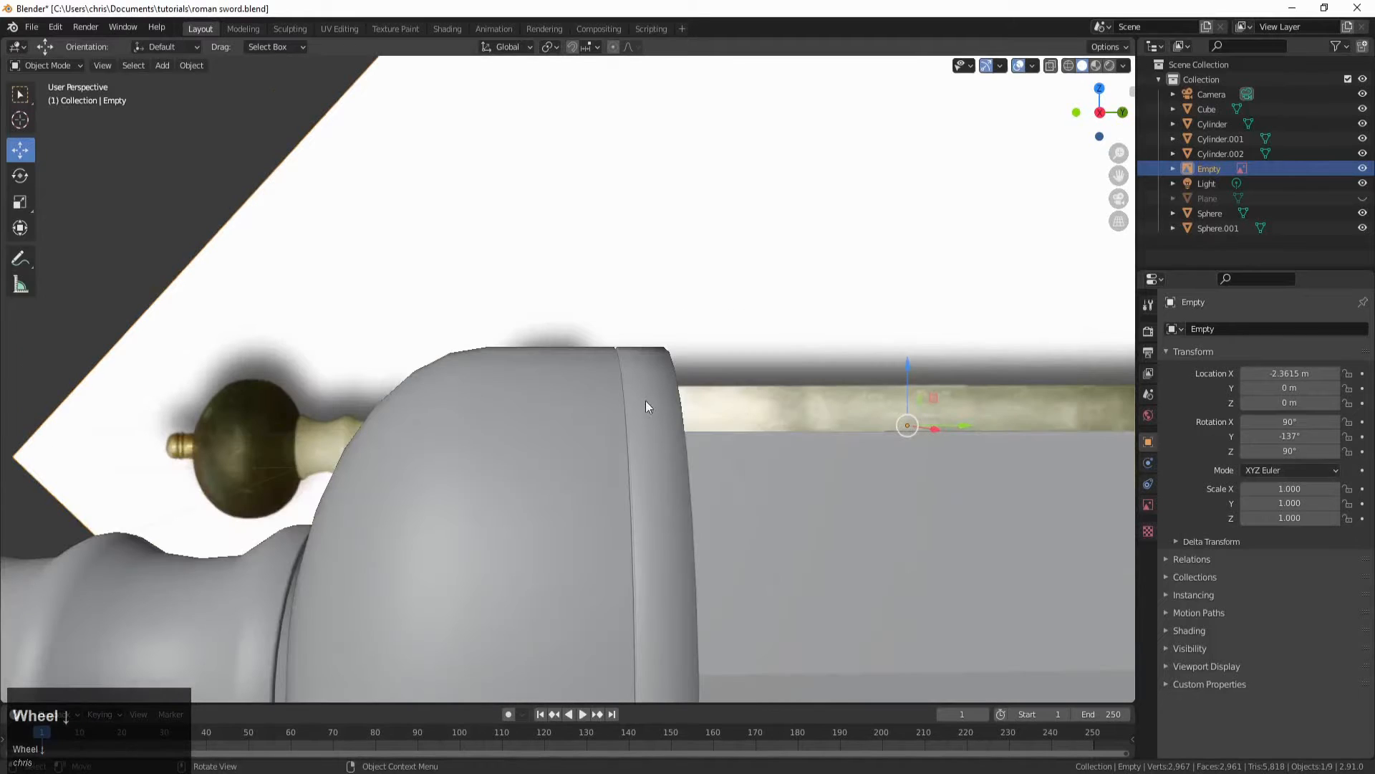
Step: In wireframe, shift the guard groove's outermost blade-side loop along Y and scale the groove's bottom loop outward to 1.008
{"action": "left_click", "coordinate": [650, 406]}
{"action": "key", "text": "Tab"}
{"action": "middle_click_drag", "start_coordinate": [651, 406], "coordinate": [578, 392]}
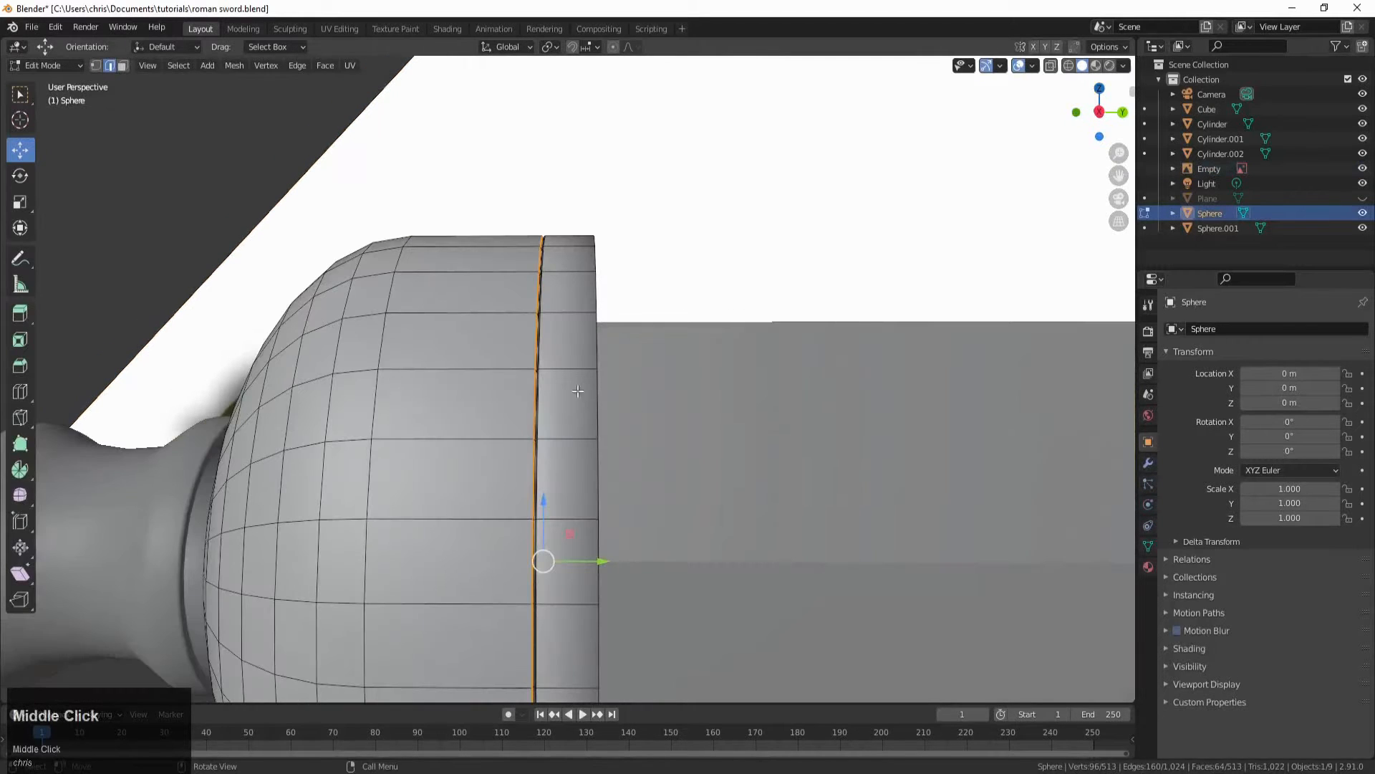
{"action": "key", "text": "KP_3"}
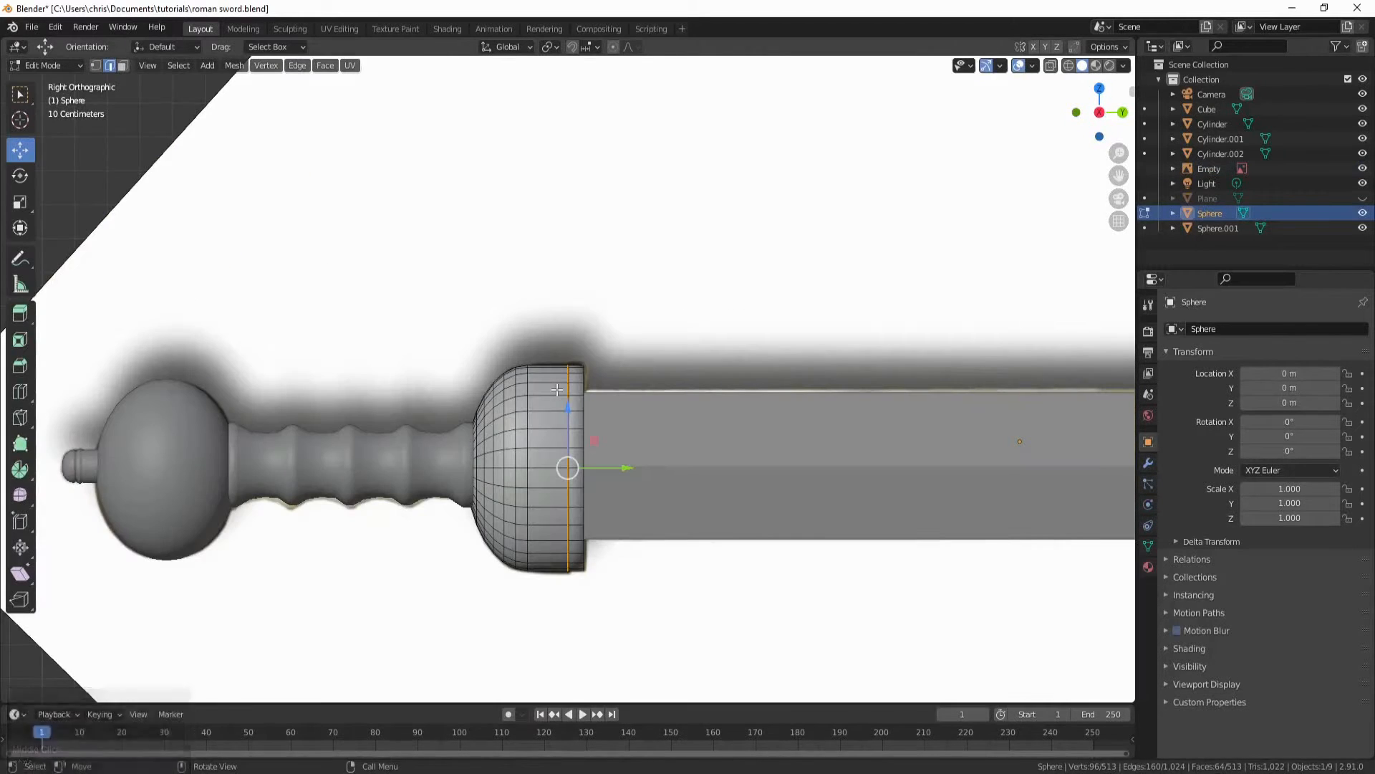
{"action": "key", "text": "z"}
{"action": "left_click", "coordinate": [513, 389]}
{"action": "scroll", "coordinate": [562, 432], "scroll_direction": "up", "scroll_amount": 3}
{"action": "scroll", "coordinate": [562, 432], "scroll_direction": "up", "scroll_amount": 5}
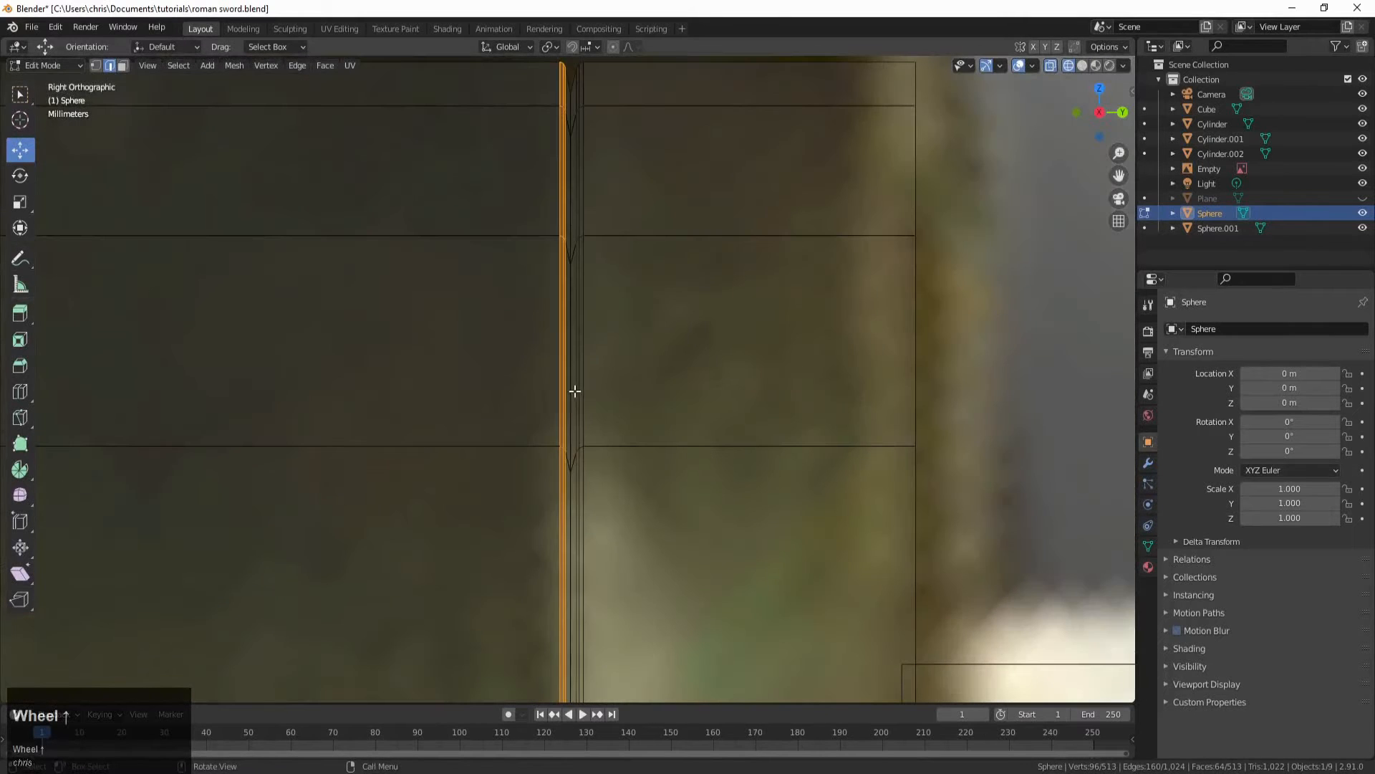
{"action": "left_click", "coordinate": [587, 371], "text": "alt"}
{"action": "scroll", "coordinate": [615, 348], "scroll_direction": "down", "scroll_amount": 1}
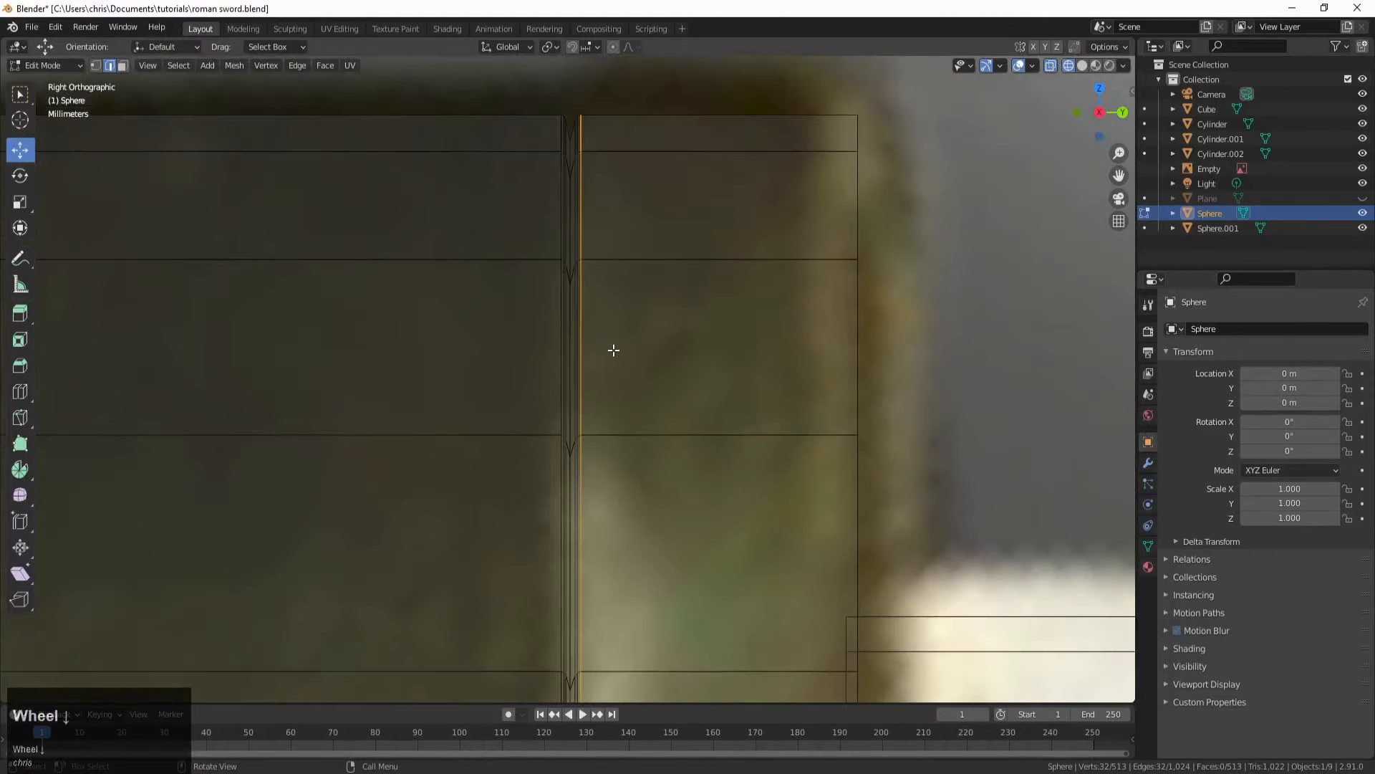
{"action": "key", "text": "g"}
{"action": "key", "text": "y"}
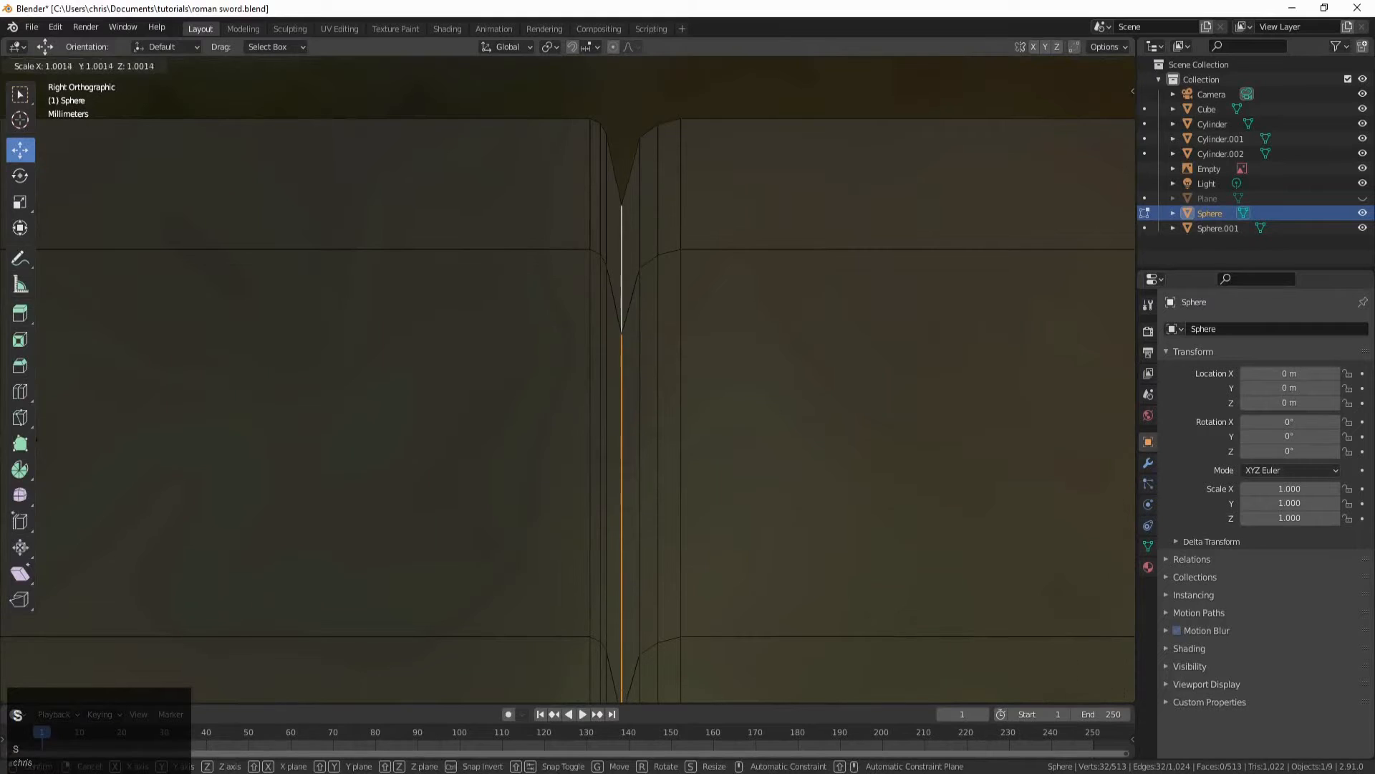
{"action": "left_click", "coordinate": [54, 407]}
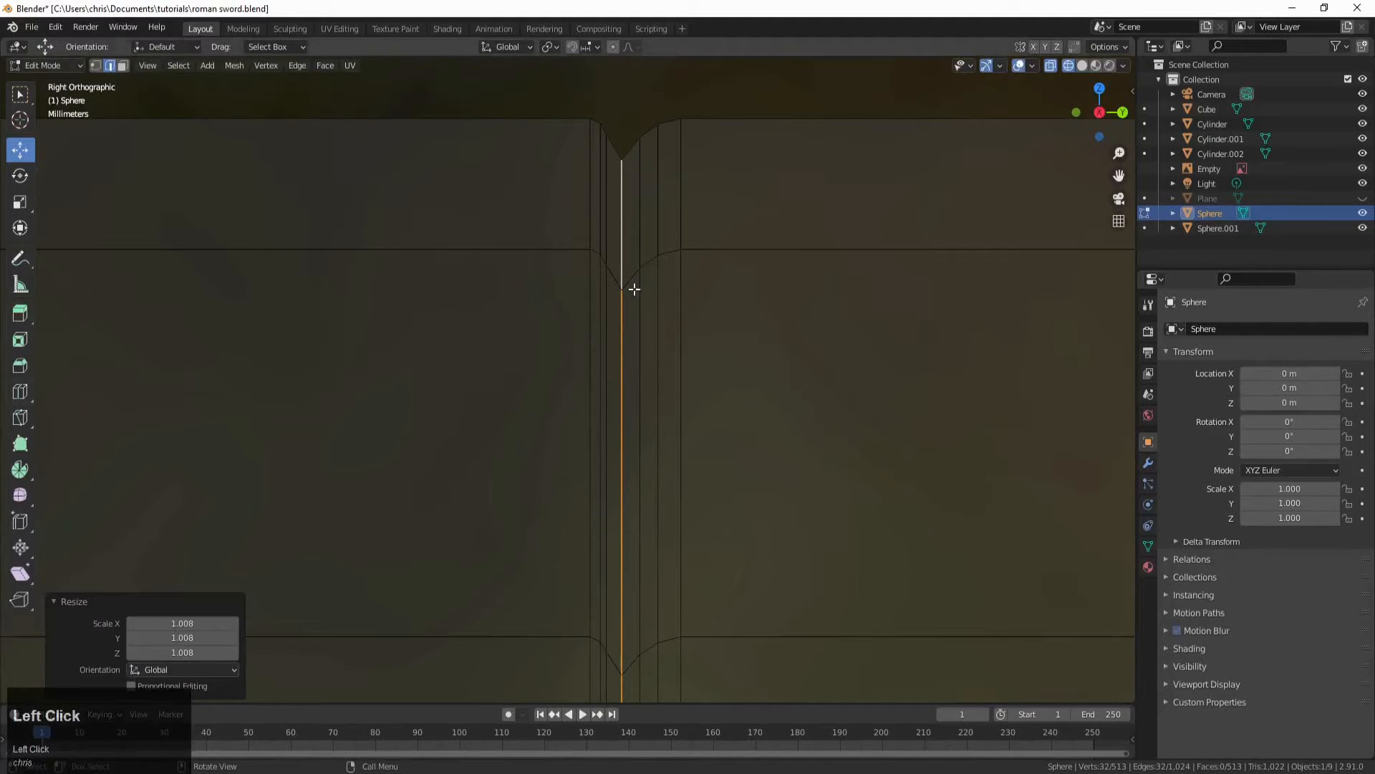
Step: Move the groove's inner grip-side bevel loop about 0.0005 m along Y toward the groove's centre
{"action": "left_click", "coordinate": [606, 244]}
{"action": "left_click", "coordinate": [607, 231], "text": "alt"}
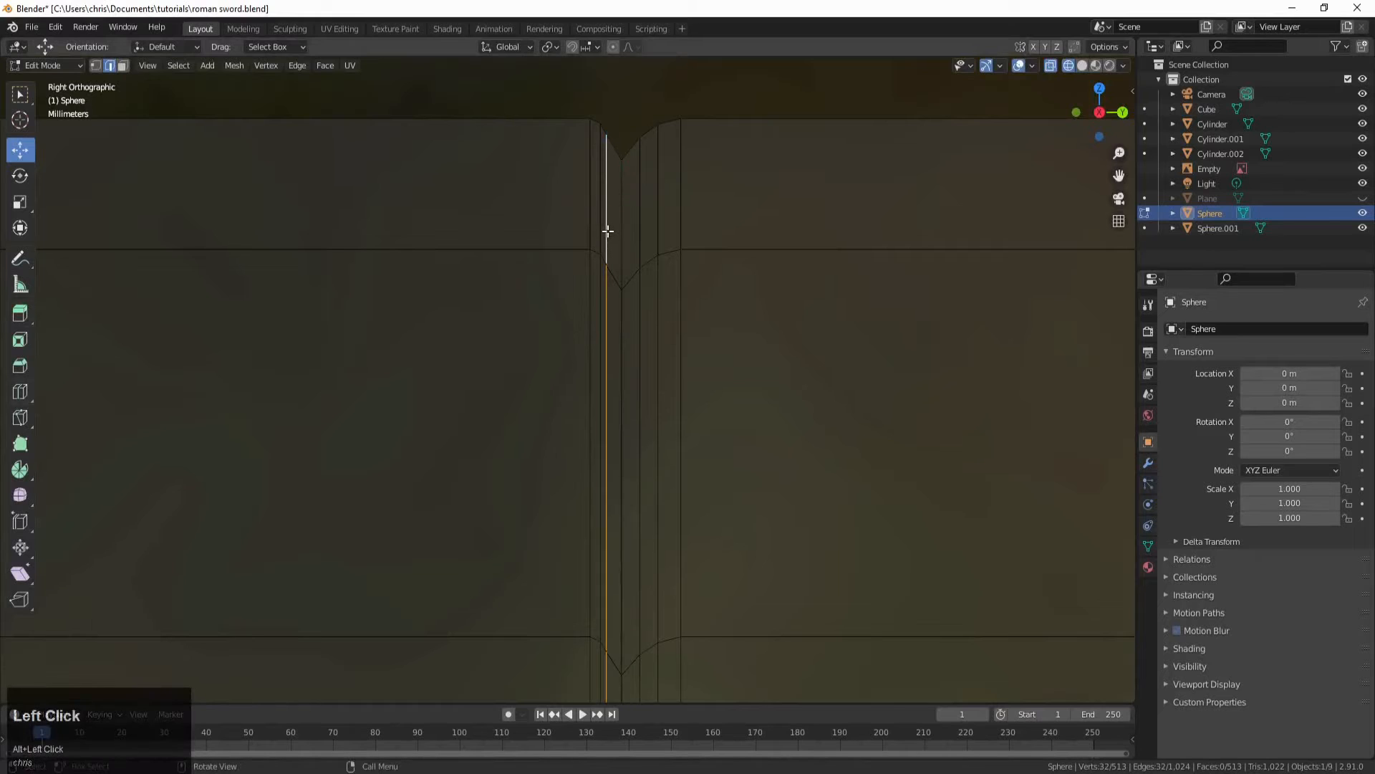
{"action": "key", "text": "g"}
{"action": "key", "text": "y"}
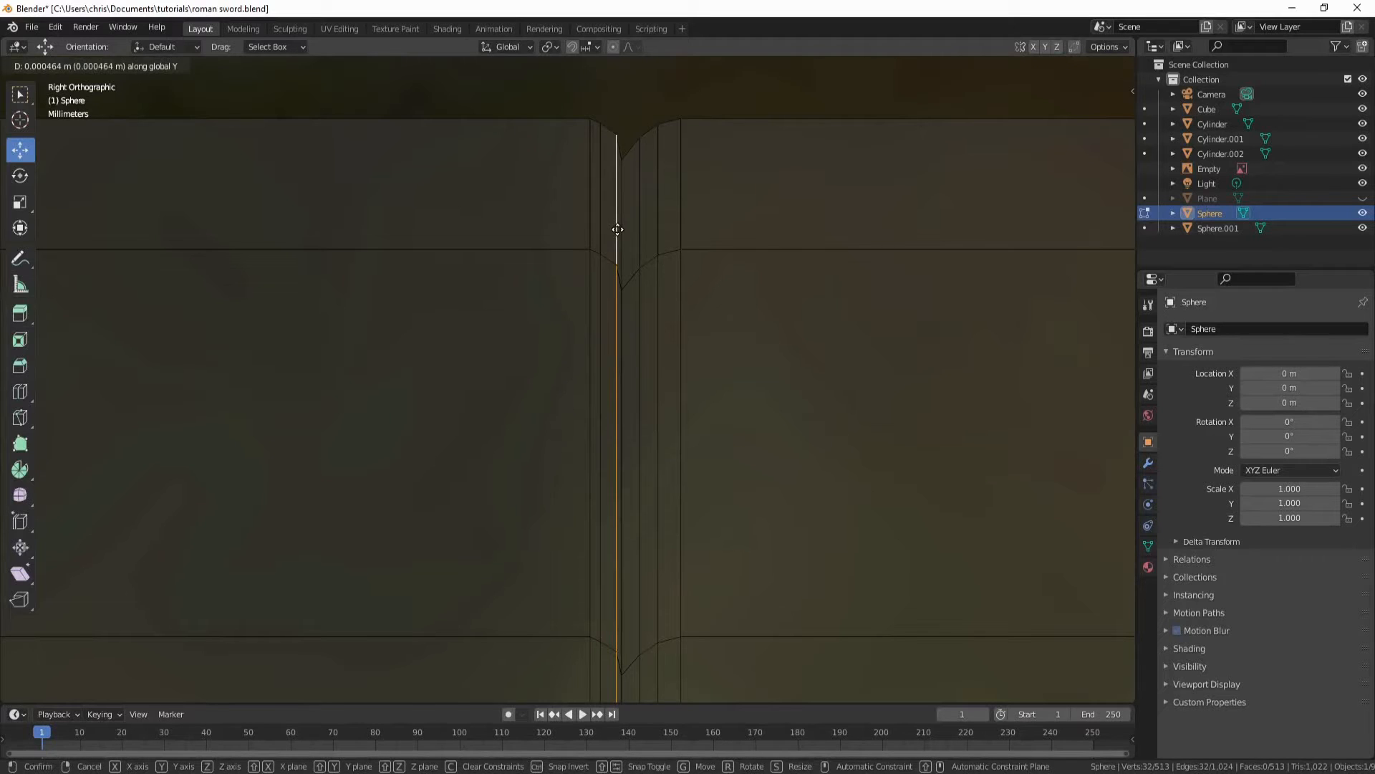
{"action": "left_click", "coordinate": [618, 229]}
Step: Scale the groove's inner blade-side bevel loop outward to 1.001 and the adjacent middle bevel loop to about 1.0007
{"action": "left_click", "coordinate": [638, 203]}
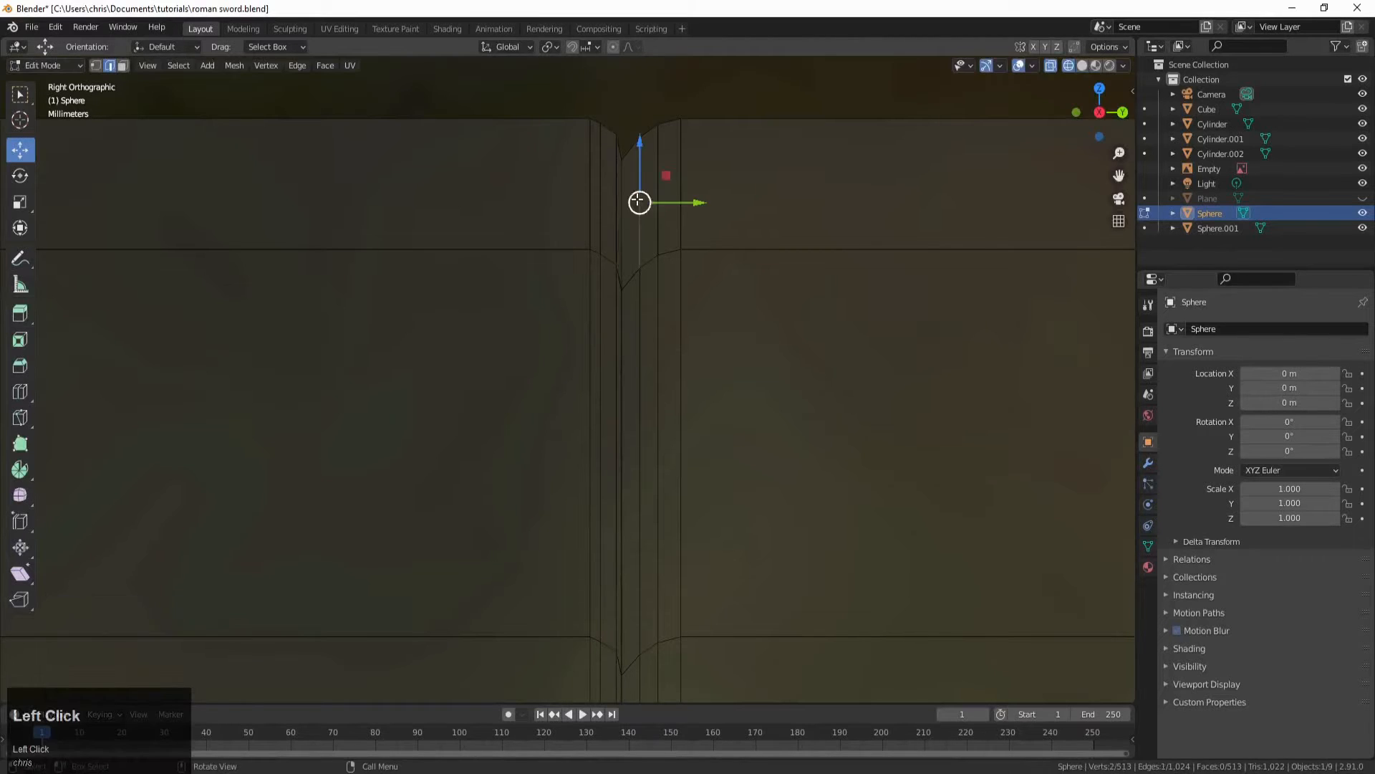
{"action": "left_click", "coordinate": [638, 199], "text": "alt"}
{"action": "key", "text": "s"}
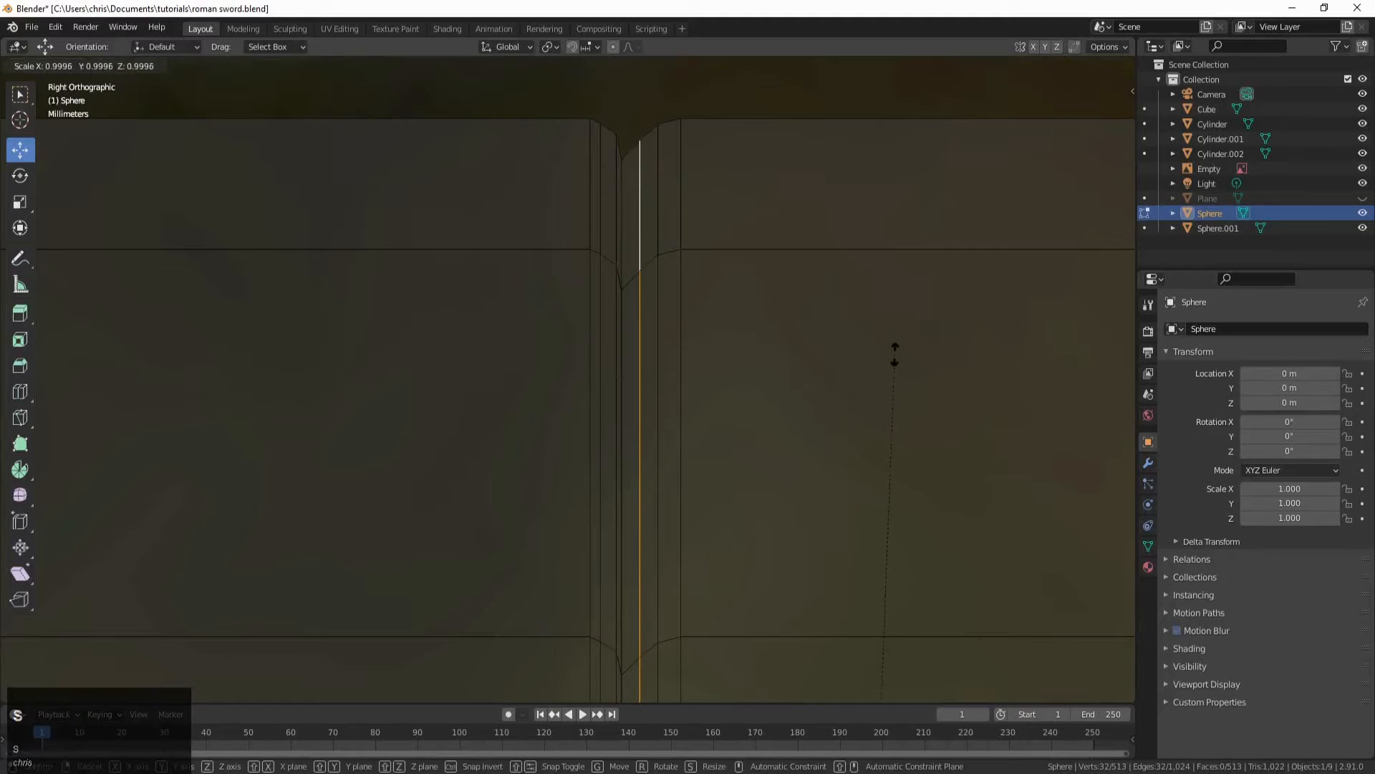
{"action": "left_click", "coordinate": [876, 341]}
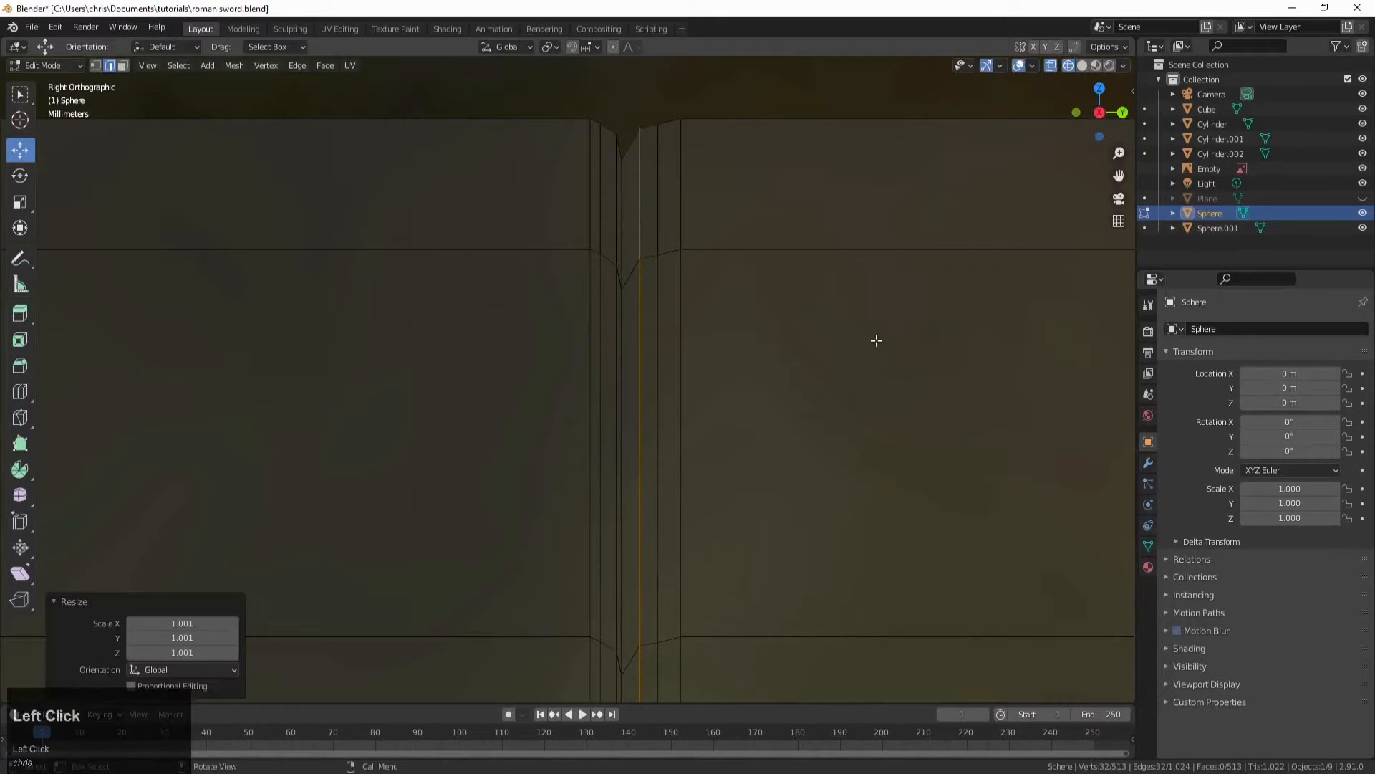
{"action": "left_click", "coordinate": [657, 222], "text": "alt"}
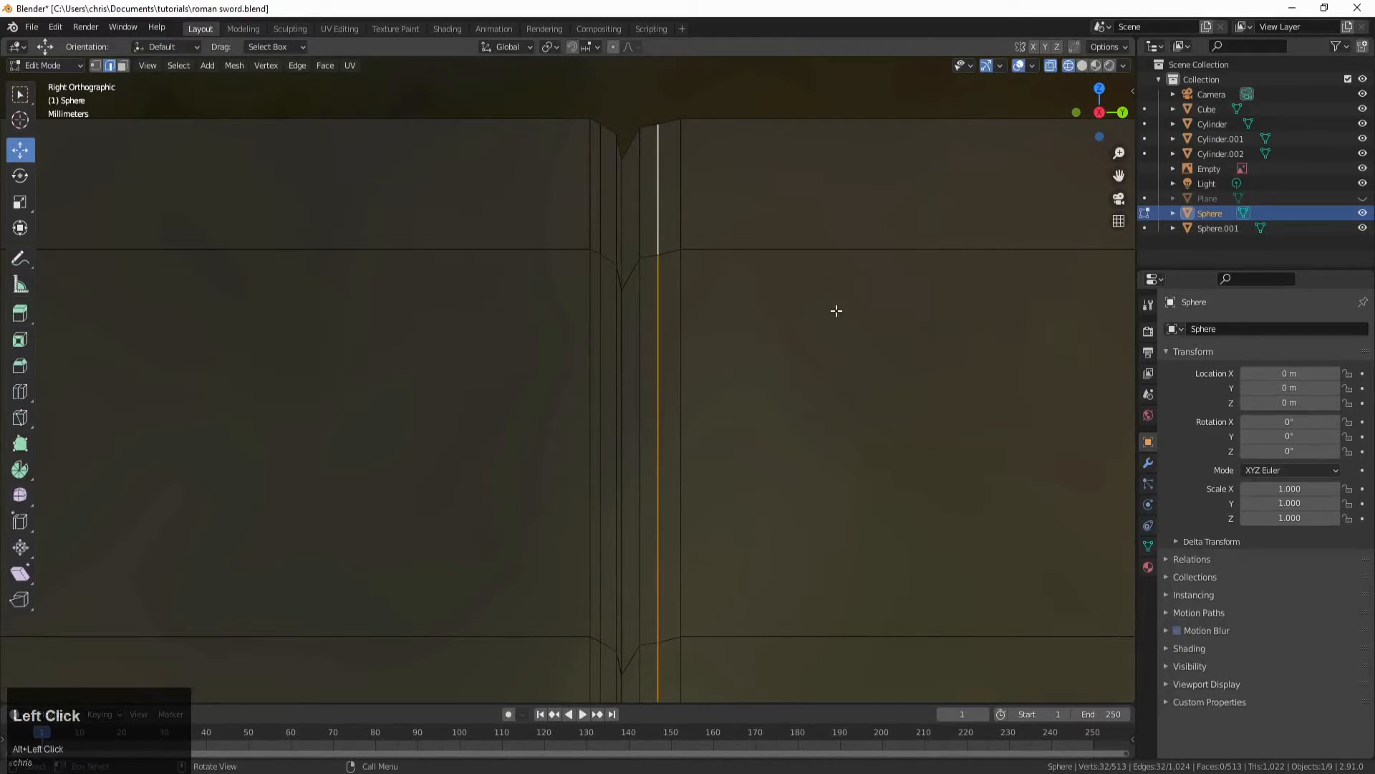
{"action": "key", "text": "s"}
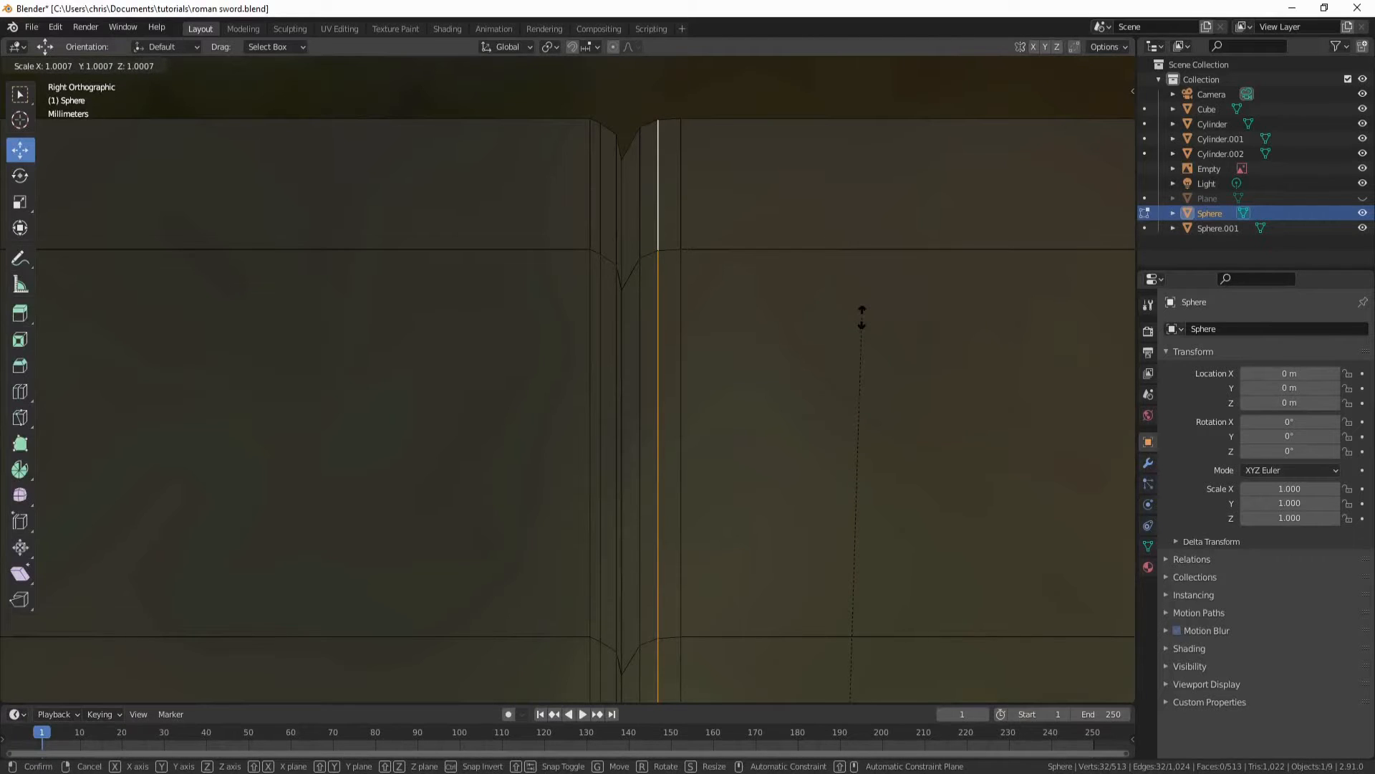
{"action": "left_click", "coordinate": [861, 317]}
Step: Move the inner blade-side bevel loop about 0.0004 m toward the groove's centre along Y, and select an edge of the middle bevel loop
{"action": "left_click", "coordinate": [641, 287], "text": "alt"}
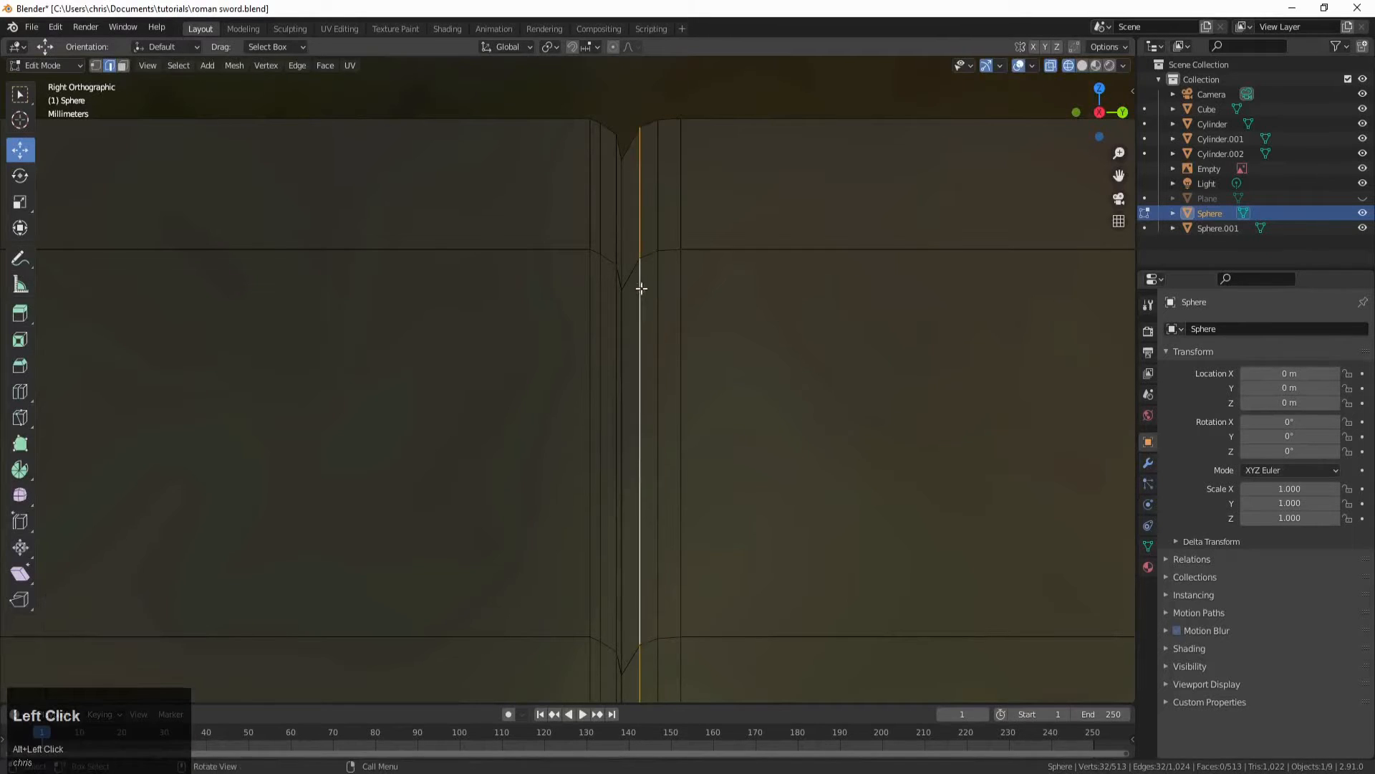
{"action": "key", "text": "g"}
{"action": "key", "text": "y"}
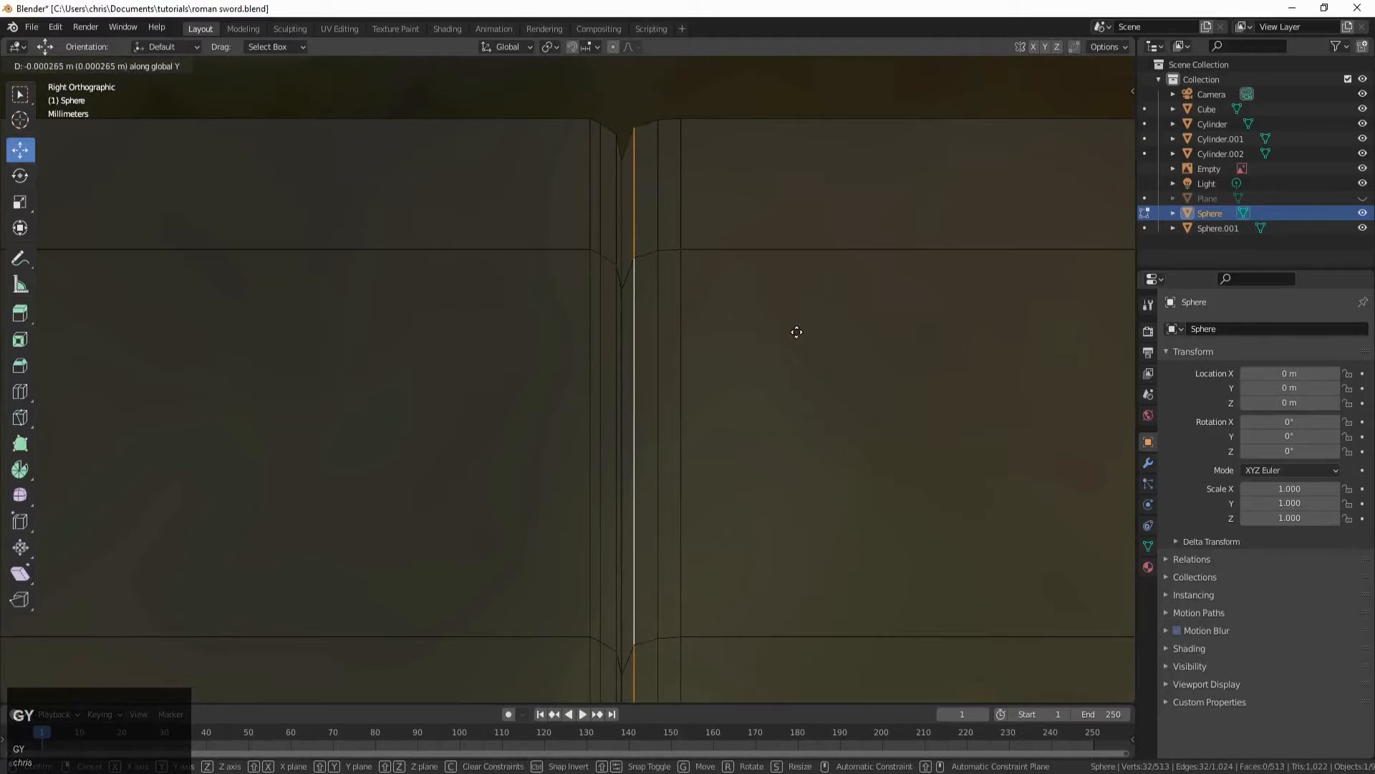
{"action": "left_click", "coordinate": [793, 333]}
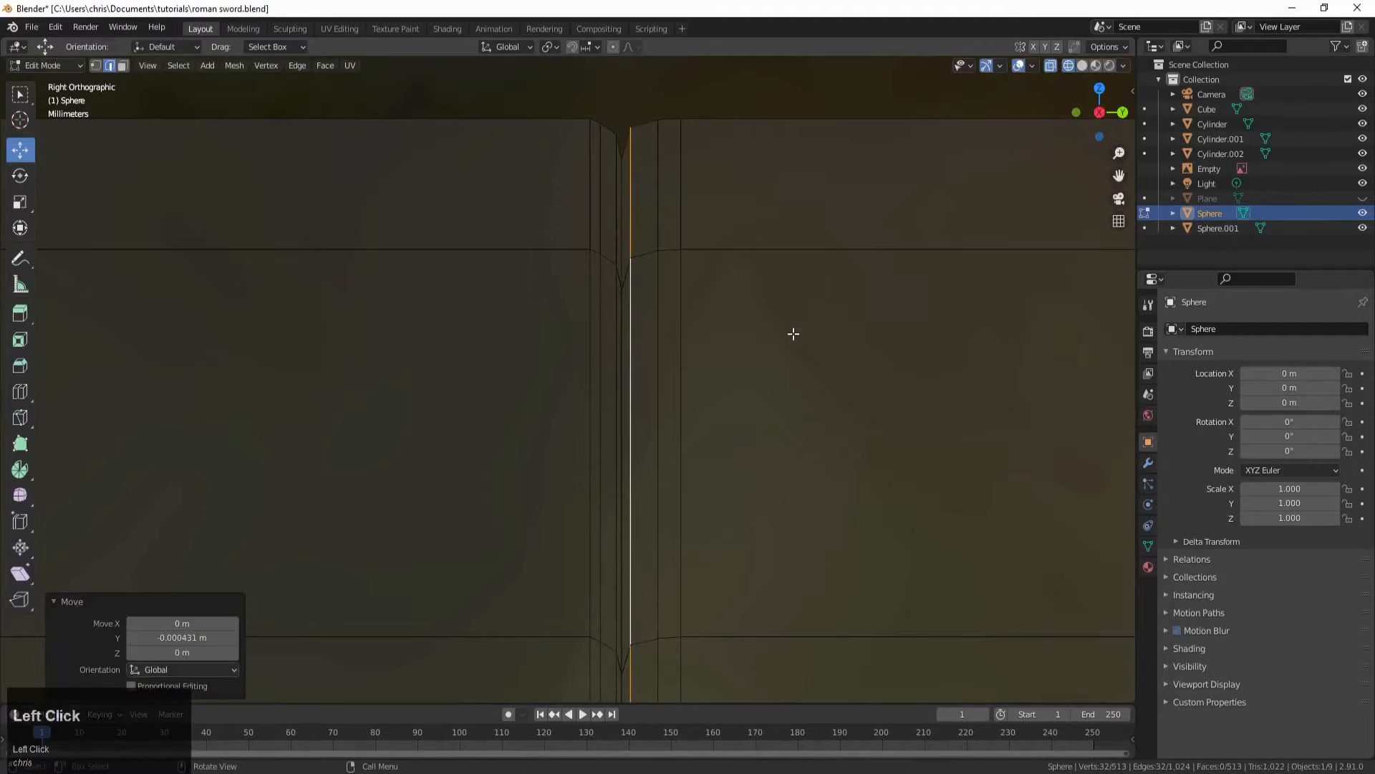
{"action": "left_click", "coordinate": [661, 273]}
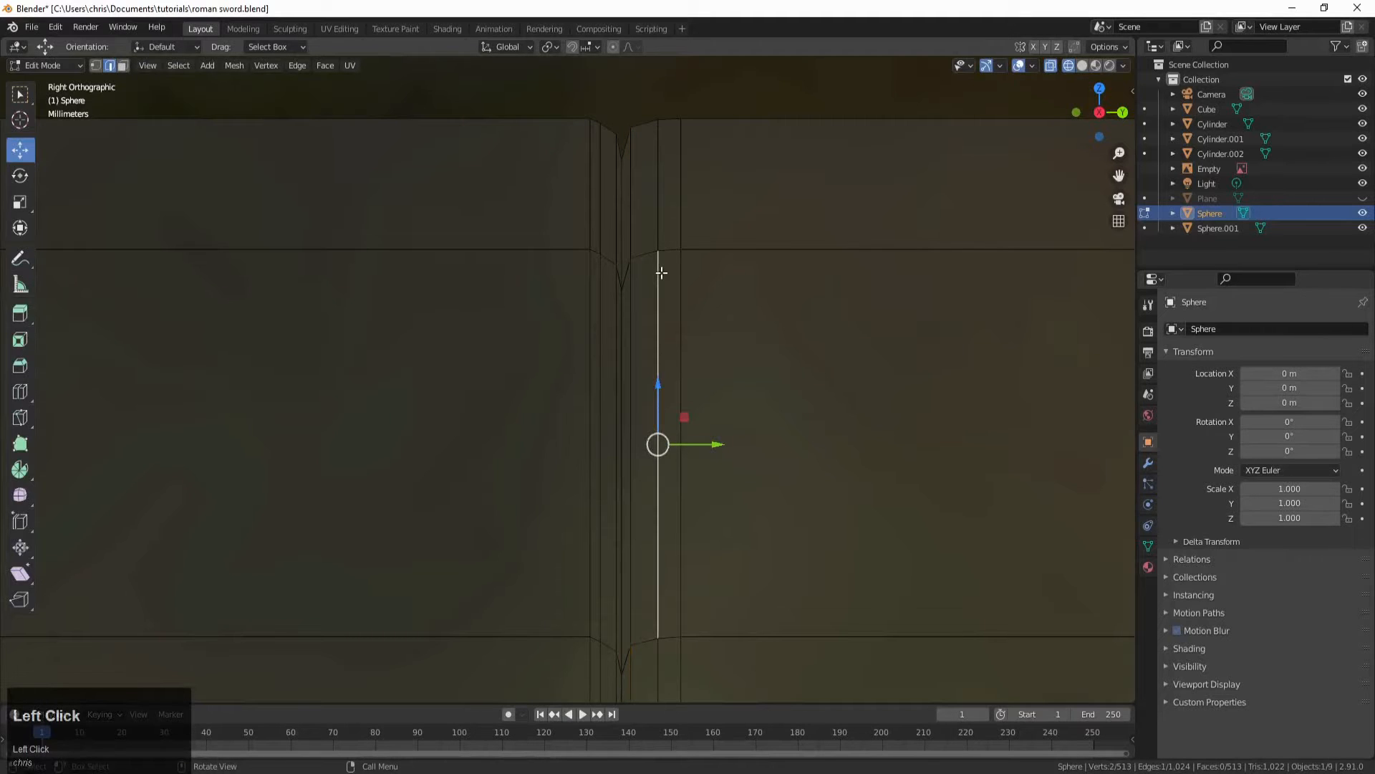
Step: Move the groove's outermost blade-side loop about 0.0008 m along Y toward the groove's centre and return to solid shading
{"action": "key", "text": "s"}
{"action": "left_click", "coordinate": [661, 273]}
{"action": "left_click", "coordinate": [662, 273], "text": "alt"}
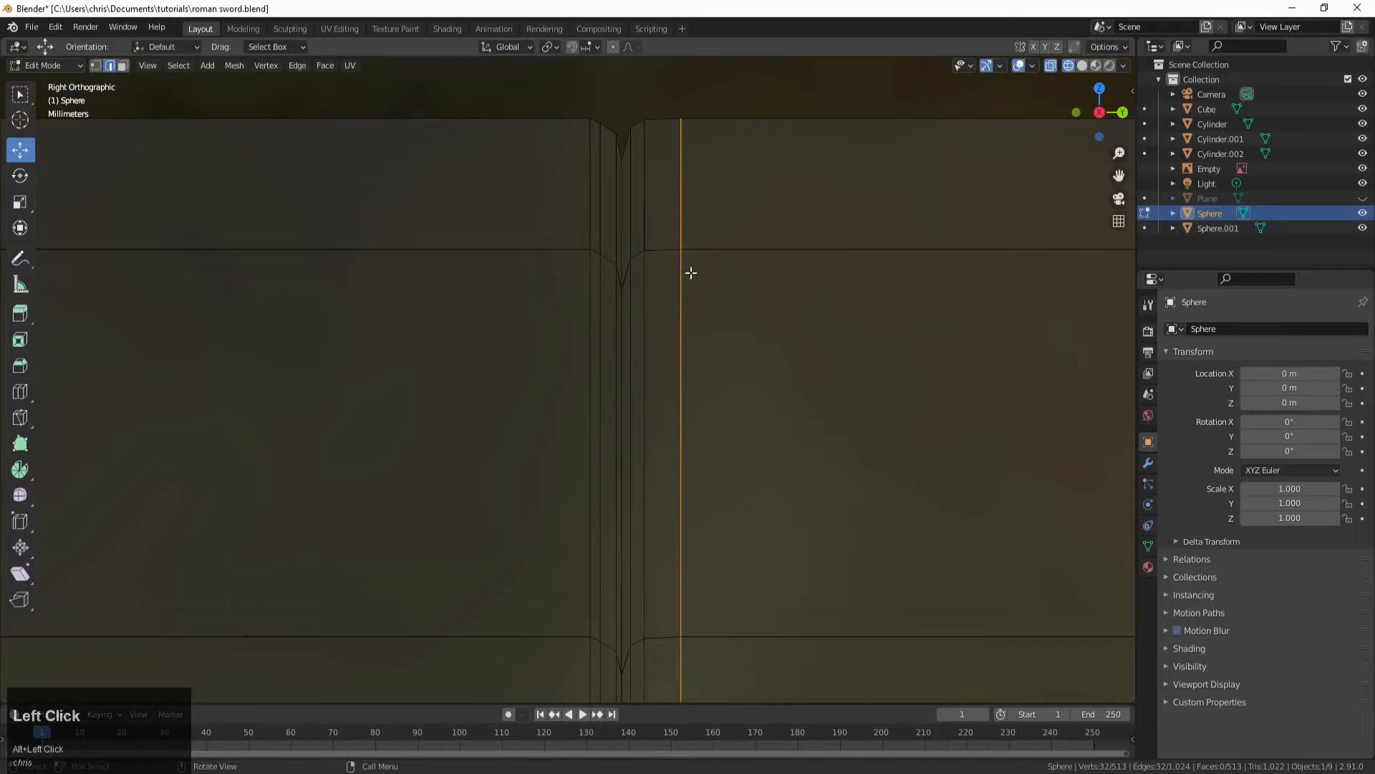
{"action": "key", "text": "g"}
{"action": "key", "text": "y"}
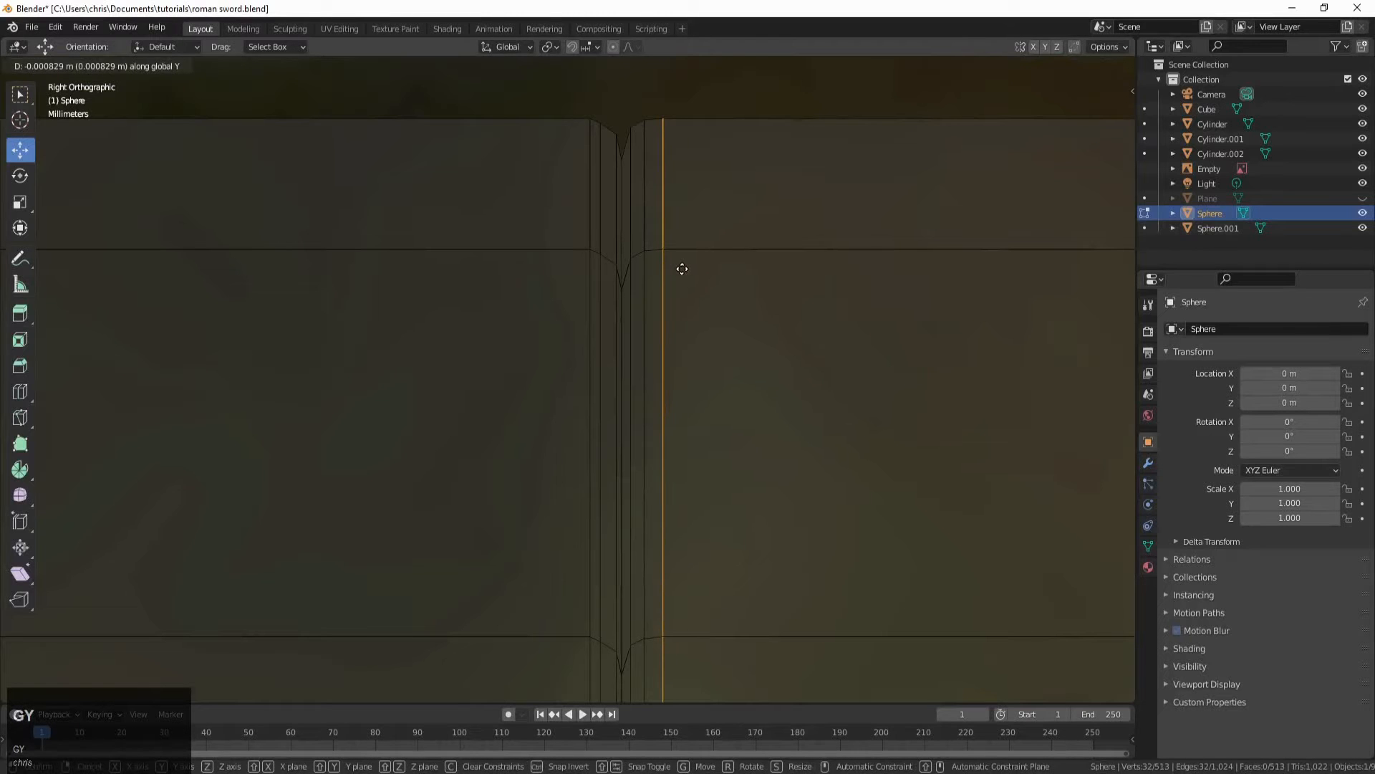
{"action": "left_click", "coordinate": [682, 268]}
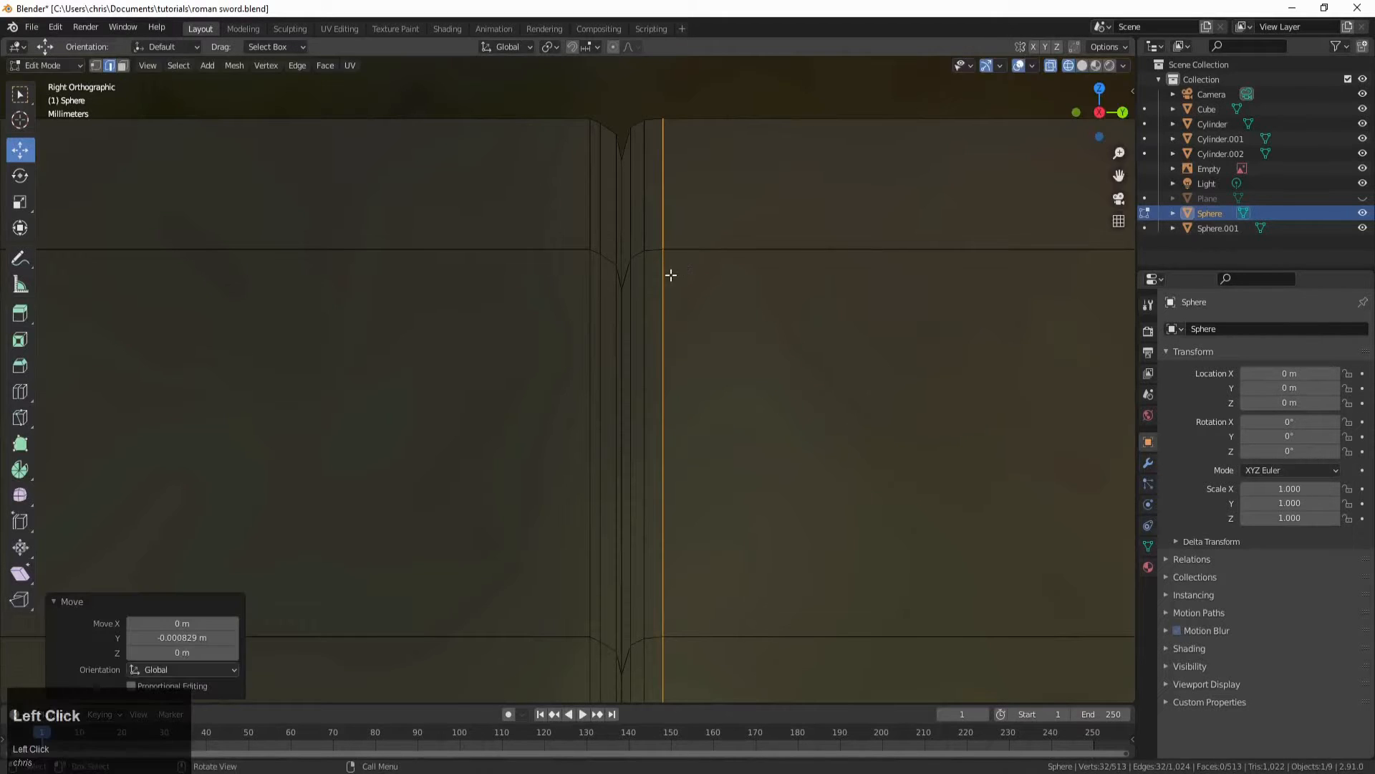
{"action": "scroll", "coordinate": [660, 288], "scroll_direction": "down", "scroll_amount": 2}
{"action": "scroll", "coordinate": [659, 288], "scroll_direction": "down", "scroll_amount": 2}
{"action": "key", "text": "z"}
{"action": "left_click", "coordinate": [700, 297]}
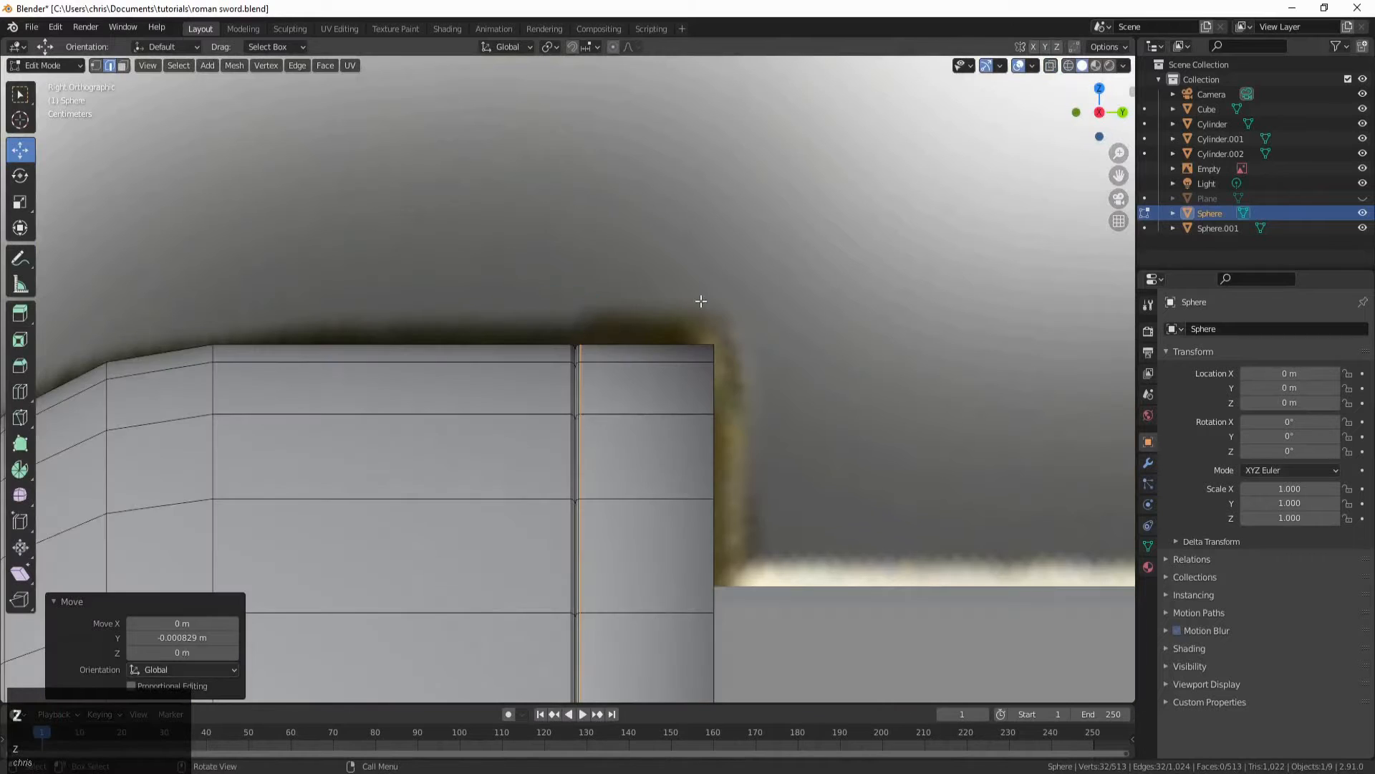
Step: Examine the guard's groove from several angles against the reference image, leaving Edit Mode to see the smooth surface
{"action": "middle_click_drag", "start_coordinate": [702, 306], "coordinate": [622, 371]}
{"action": "scroll", "coordinate": [622, 370], "scroll_direction": "down", "scroll_amount": 3}
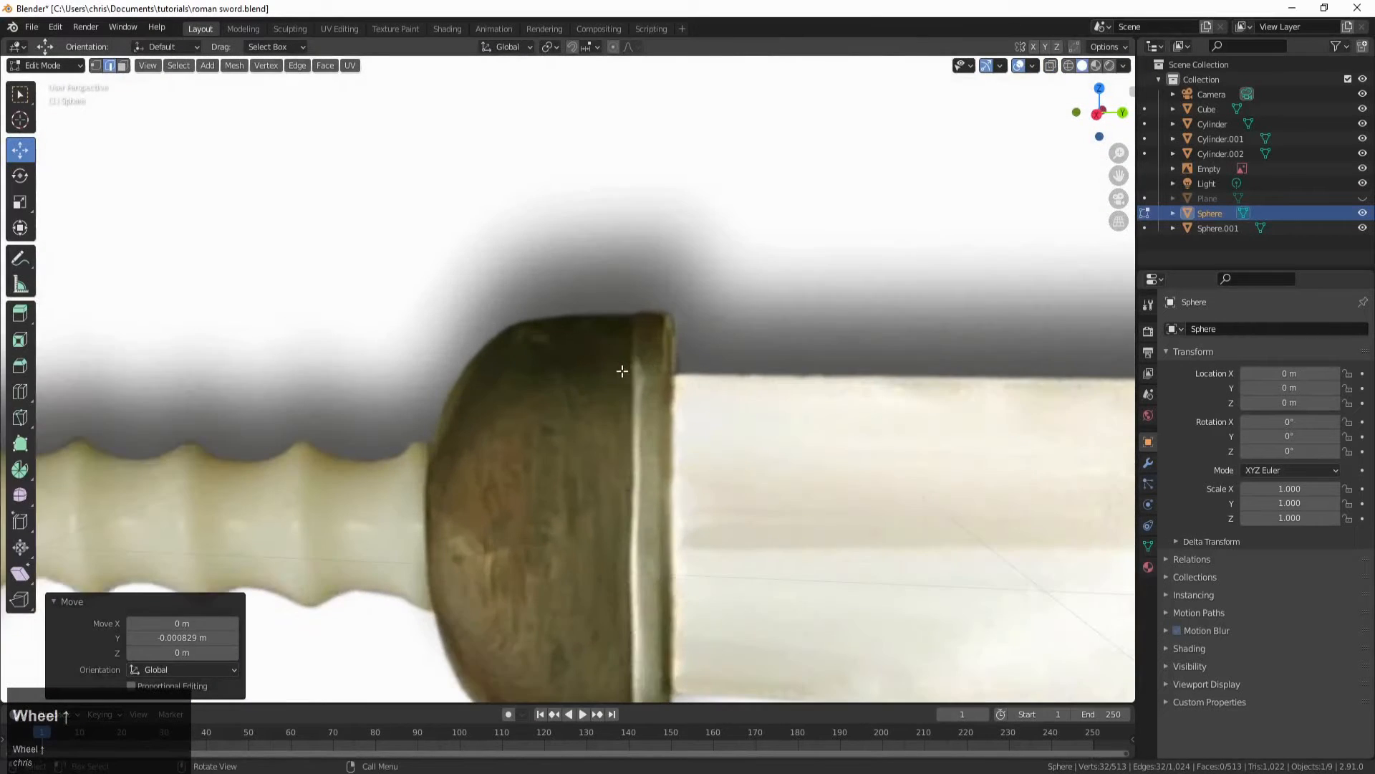
{"action": "scroll", "coordinate": [622, 370], "scroll_direction": "down", "scroll_amount": 2}
{"action": "scroll", "coordinate": [473, 510], "scroll_direction": "up", "scroll_amount": 1}
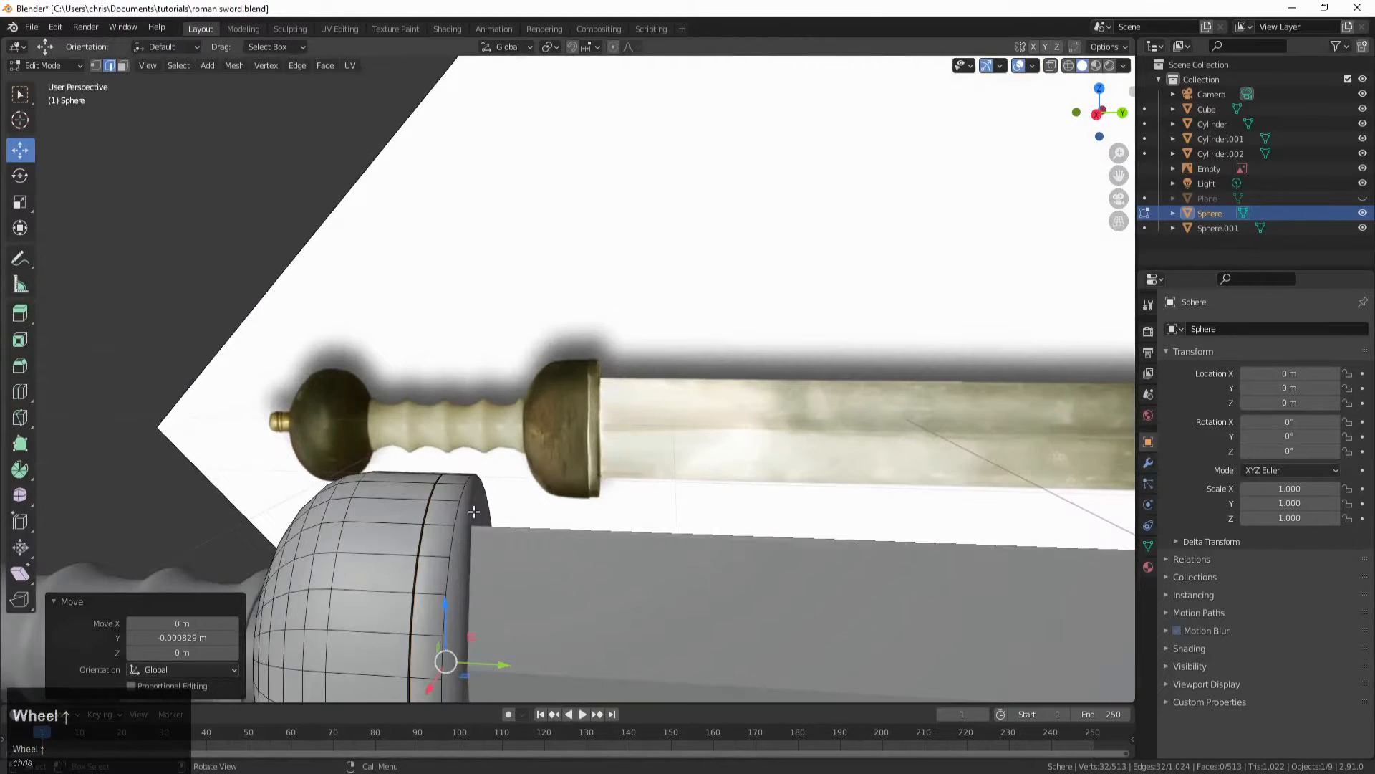
{"action": "middle_click_drag", "start_coordinate": [473, 512], "coordinate": [703, 269], "text": "shift"}
{"action": "scroll", "coordinate": [706, 368], "scroll_direction": "up", "scroll_amount": 3}
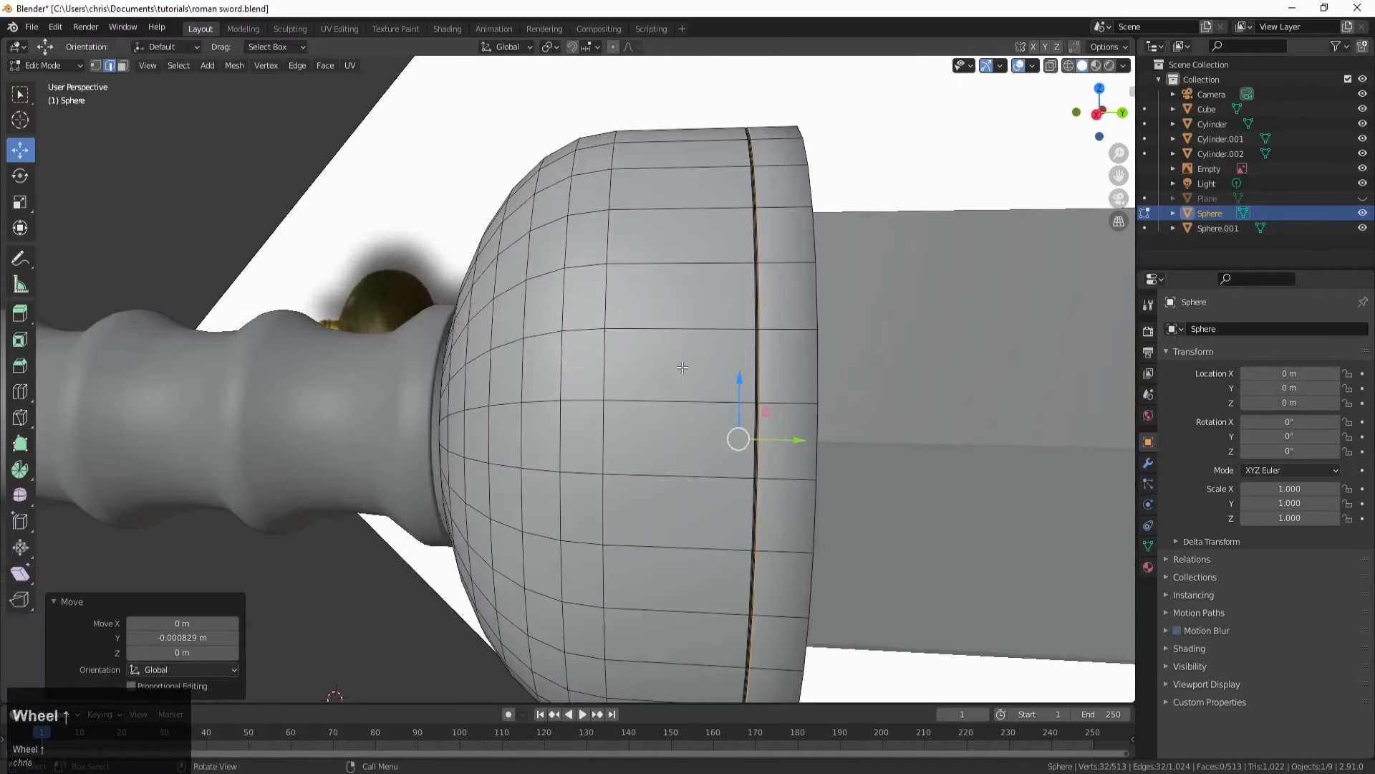
{"action": "middle_click_drag", "start_coordinate": [706, 369], "coordinate": [691, 372]}
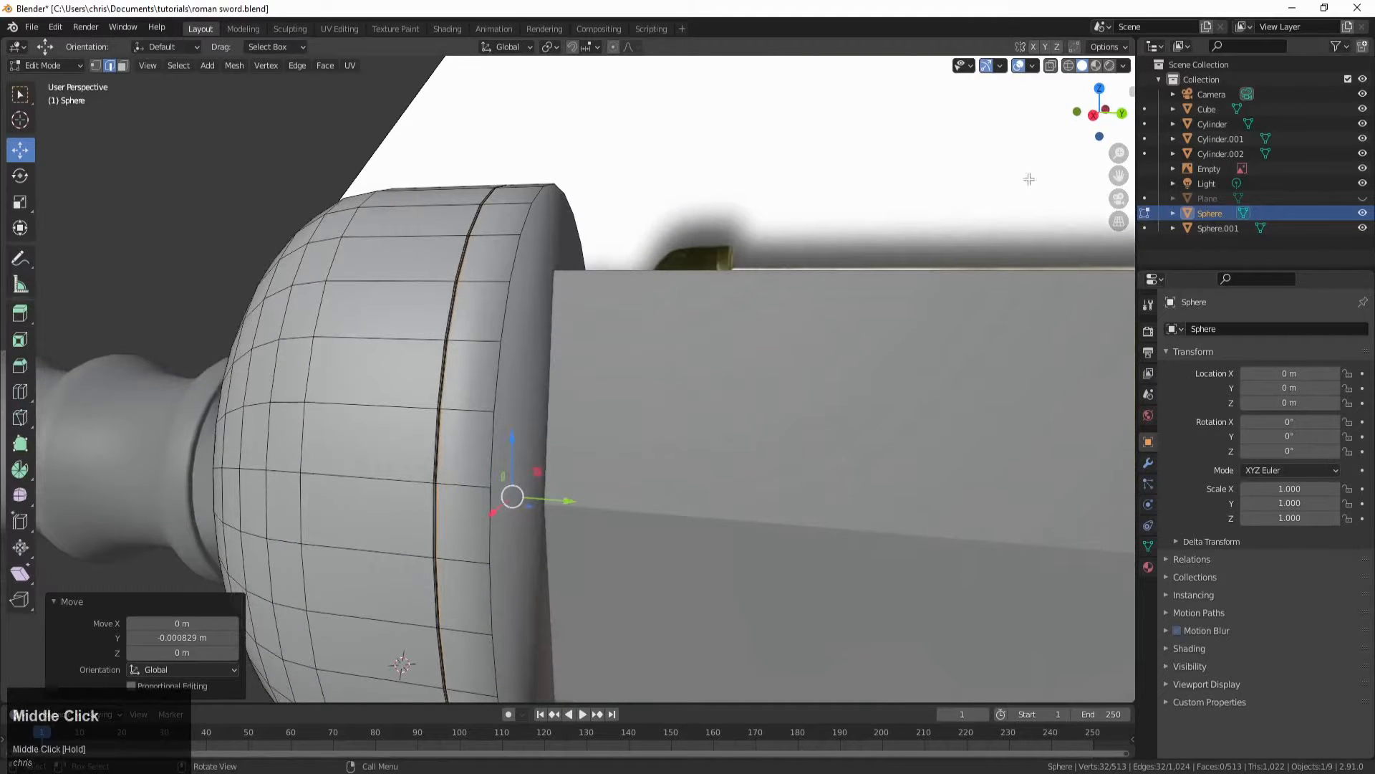
{"action": "key", "text": "Tab"}
{"action": "scroll", "coordinate": [801, 205], "scroll_direction": "down", "scroll_amount": 4}
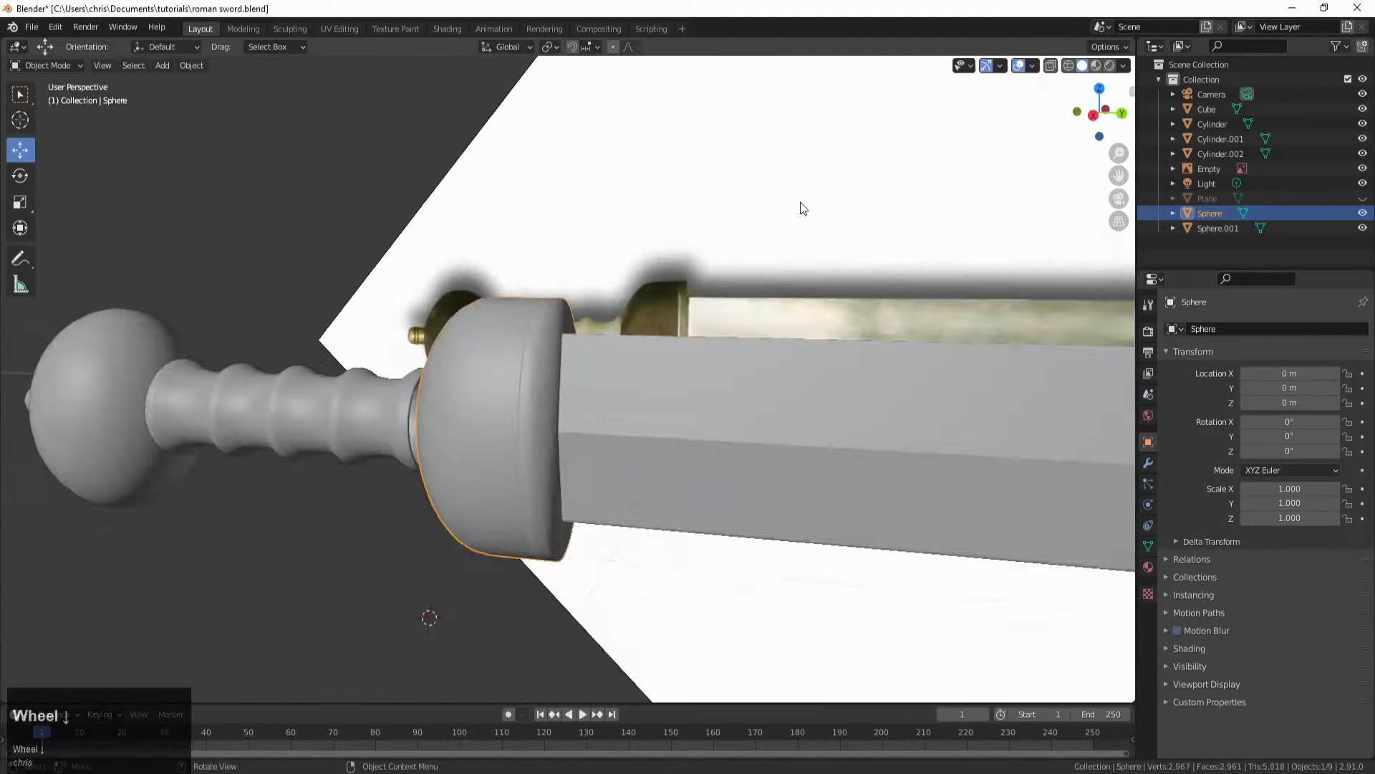
{"action": "scroll", "coordinate": [559, 362], "scroll_direction": "up", "scroll_amount": 5}
{"action": "middle_click_drag", "start_coordinate": [500, 358], "coordinate": [506, 353]}
{"action": "scroll", "coordinate": [507, 353], "scroll_direction": "down", "scroll_amount": 6}
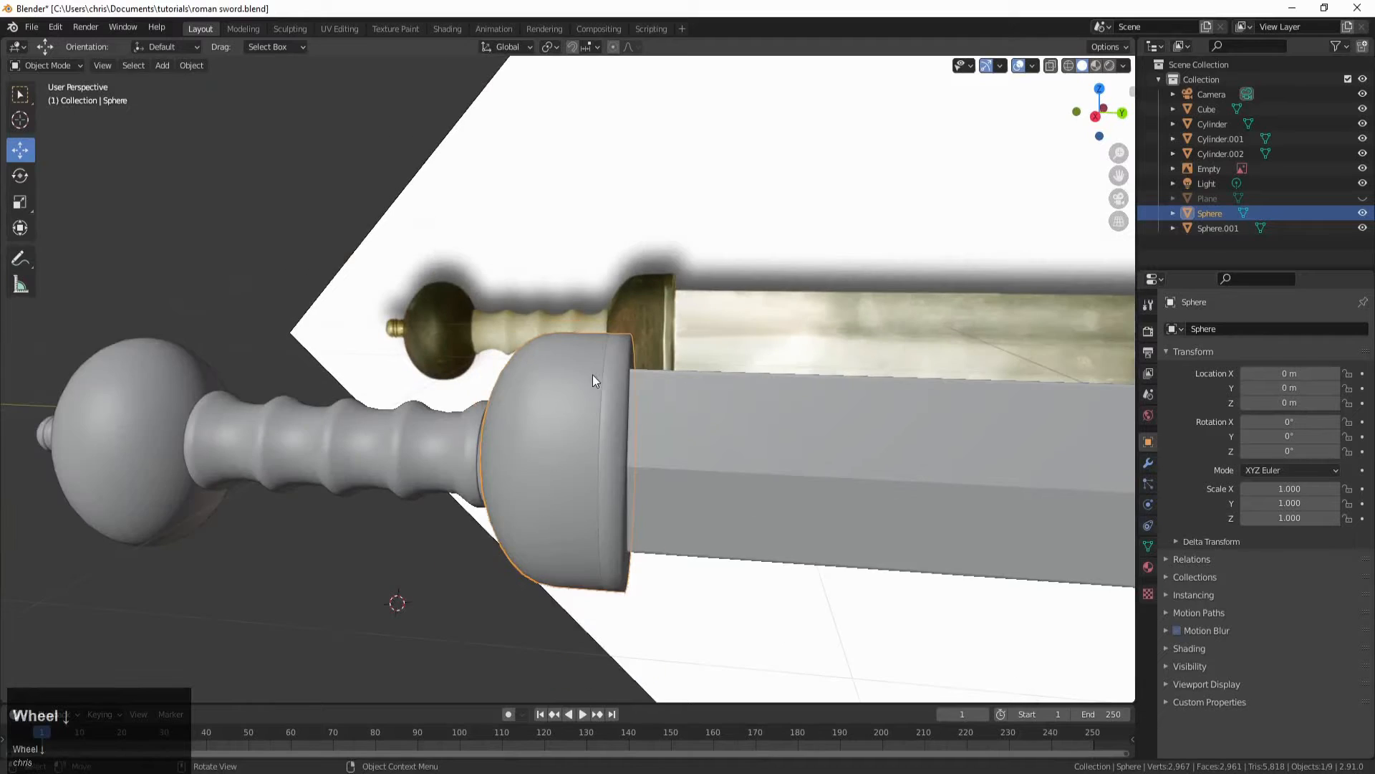
{"action": "scroll", "coordinate": [592, 436], "scroll_direction": "up", "scroll_amount": 5}
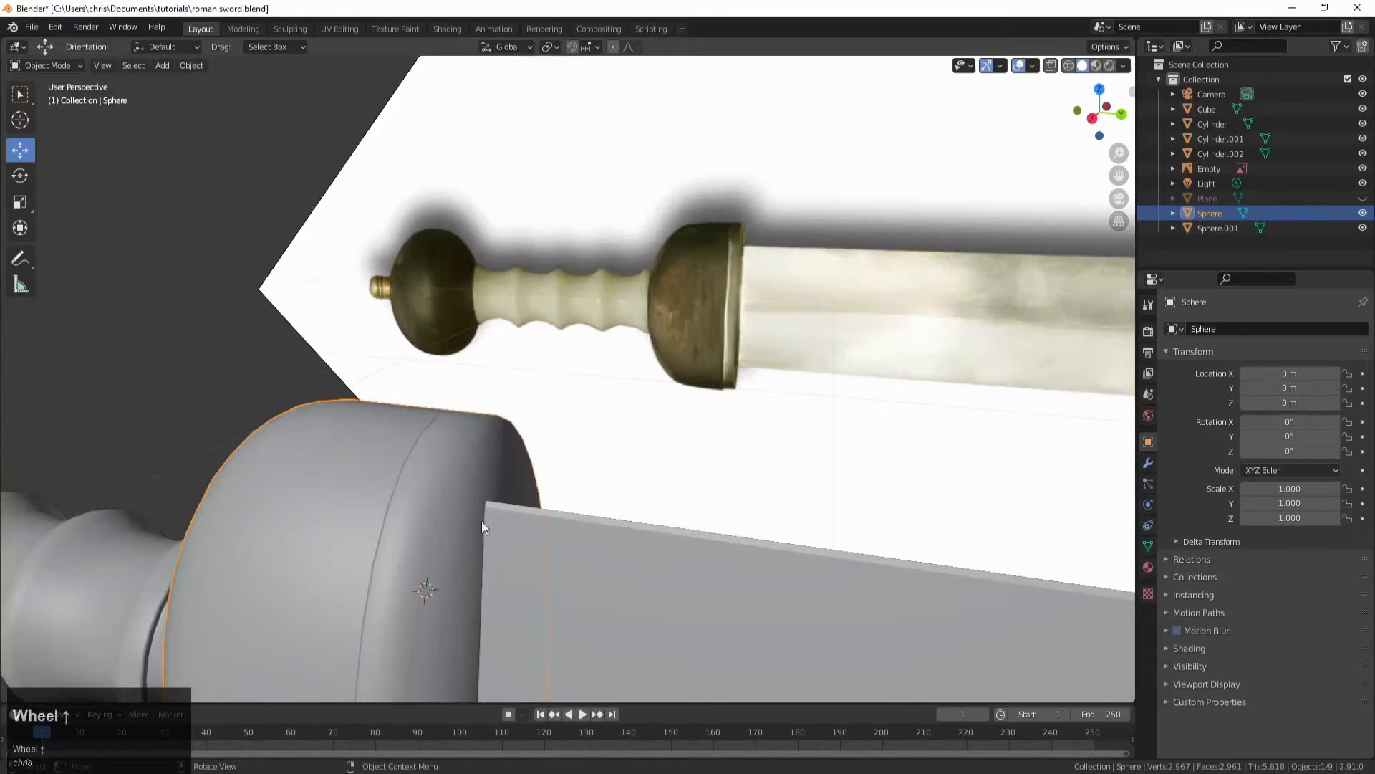
{"action": "scroll", "coordinate": [428, 552], "scroll_direction": "down", "scroll_amount": 3}
{"action": "scroll", "coordinate": [431, 539], "scroll_direction": "up", "scroll_amount": 3}
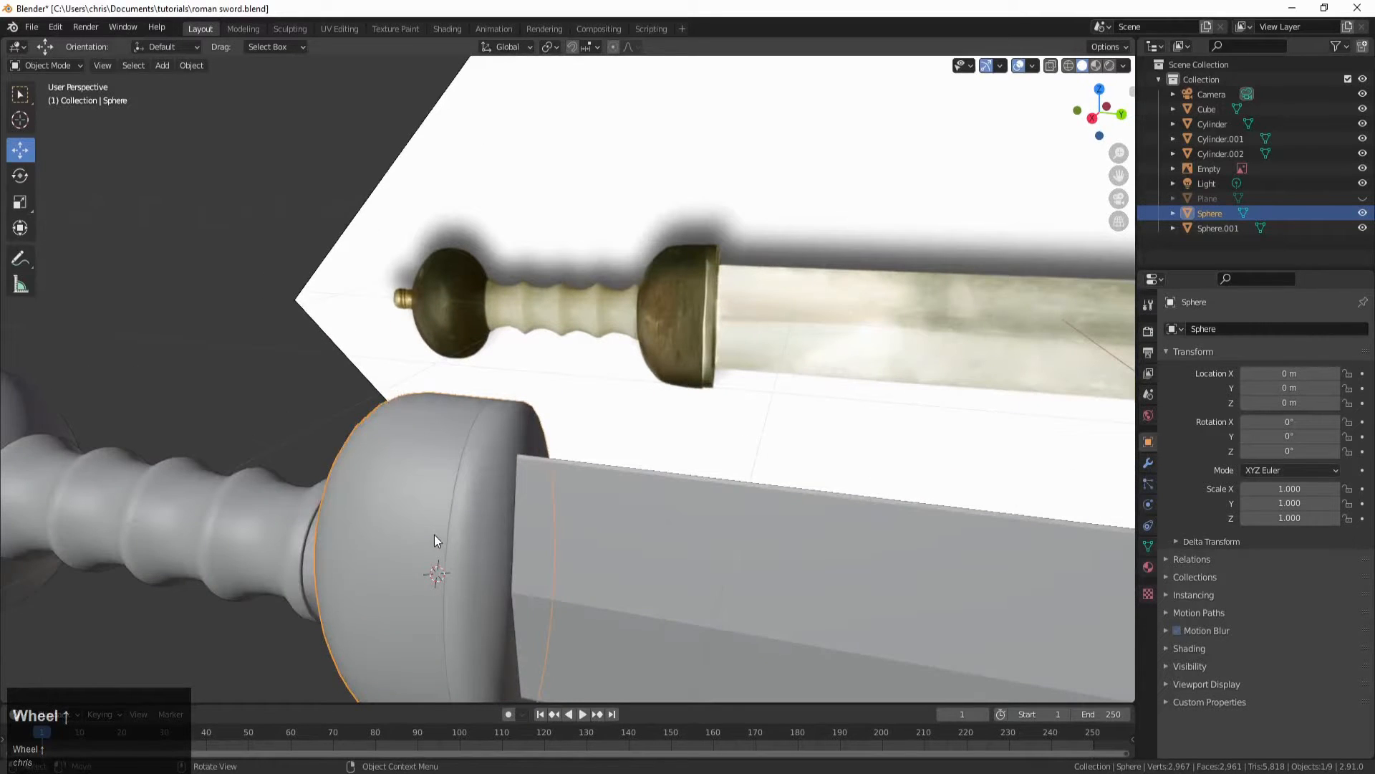
Step: Bevel the guard's blade-side rim edge loop with three segments and a width of about 0.0046 m
{"action": "key", "text": "Tab"}
{"action": "scroll", "coordinate": [475, 491], "scroll_direction": "up", "scroll_amount": 2}
{"action": "left_click", "coordinate": [501, 466], "text": "alt"}
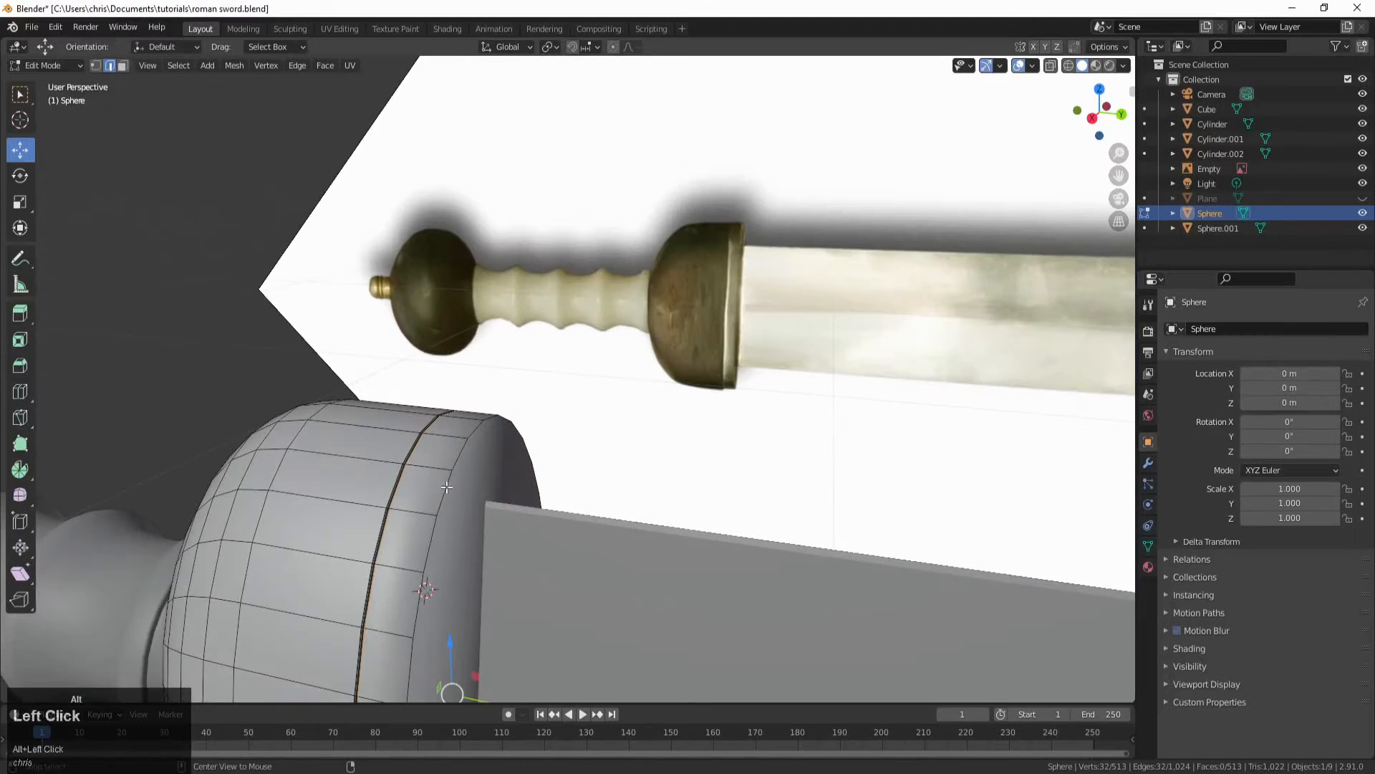
{"action": "scroll", "coordinate": [754, 225], "scroll_direction": "up", "scroll_amount": 3}
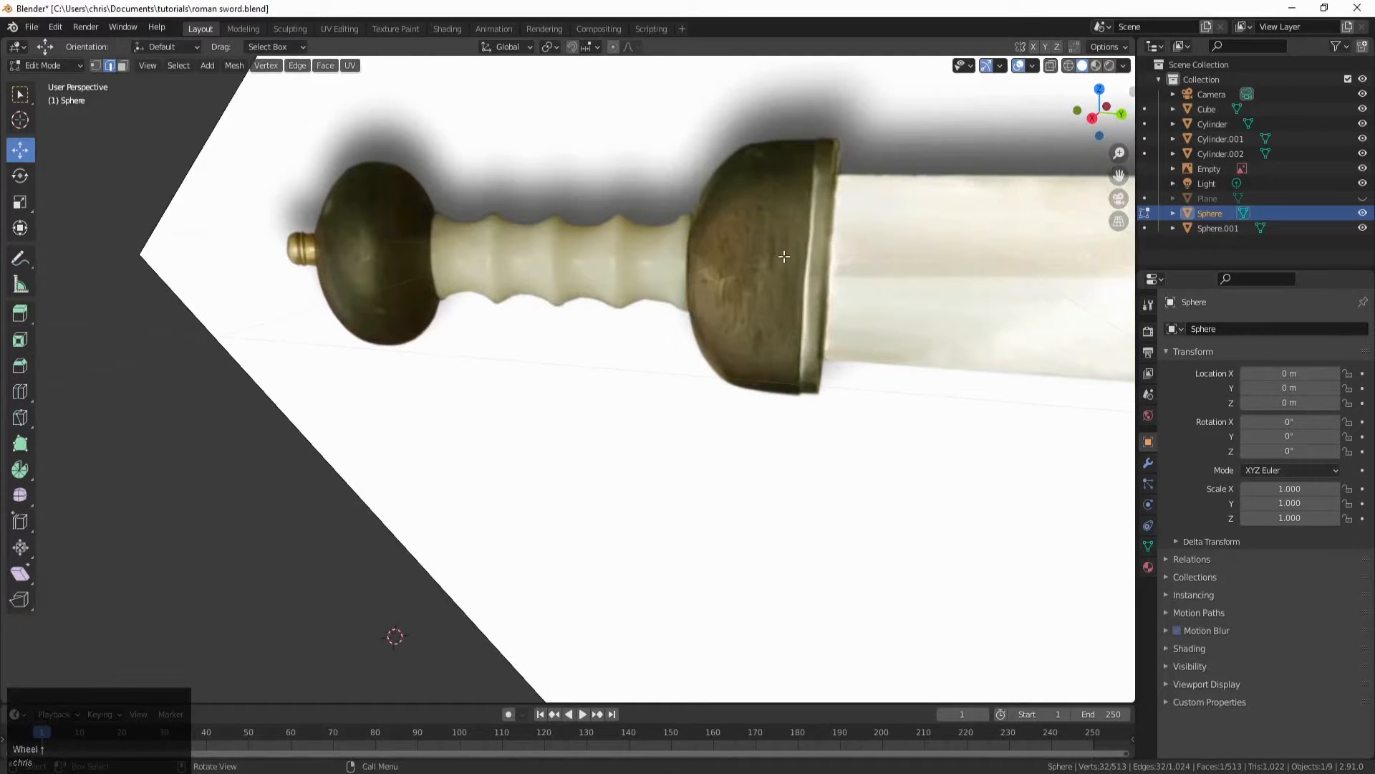
{"action": "middle_click_drag", "start_coordinate": [795, 245], "coordinate": [793, 246]}
{"action": "scroll", "coordinate": [793, 247], "scroll_direction": "down", "scroll_amount": 5}
{"action": "middle_click_drag", "start_coordinate": [681, 451], "coordinate": [501, 437]}
{"action": "scroll", "coordinate": [450, 493], "scroll_direction": "up", "scroll_amount": 2}
{"action": "scroll", "coordinate": [501, 436], "scroll_direction": "up", "scroll_amount": 2}
{"action": "key", "text": "ctrl+b"}
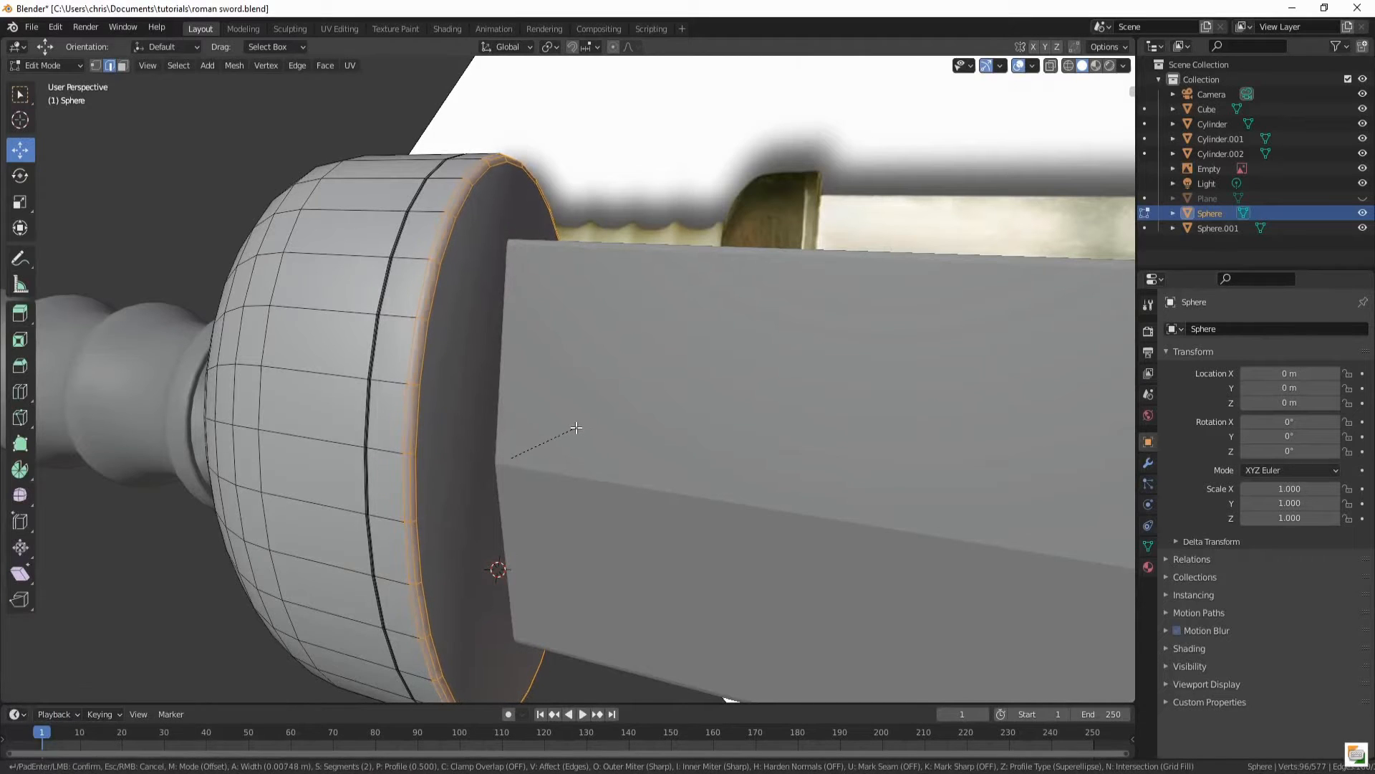
{"action": "scroll", "coordinate": [573, 425], "scroll_direction": "up", "scroll_amount": 1}
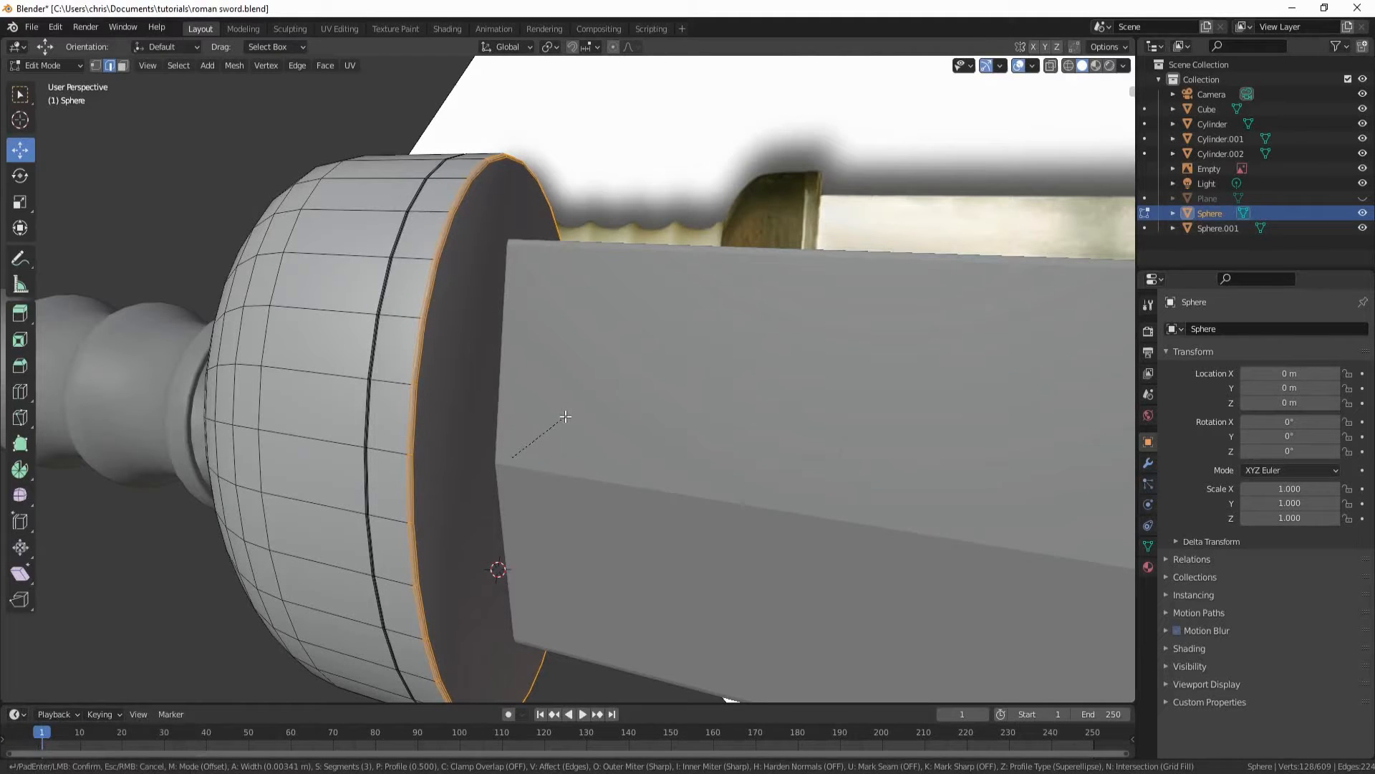
{"action": "left_click", "coordinate": [562, 412]}
Step: Return to Object Mode and examine the guard's bevelled rim and flat blade-side face against the reference image
{"action": "middle_click_drag", "start_coordinate": [563, 413], "coordinate": [599, 401]}
{"action": "key", "text": "z"}
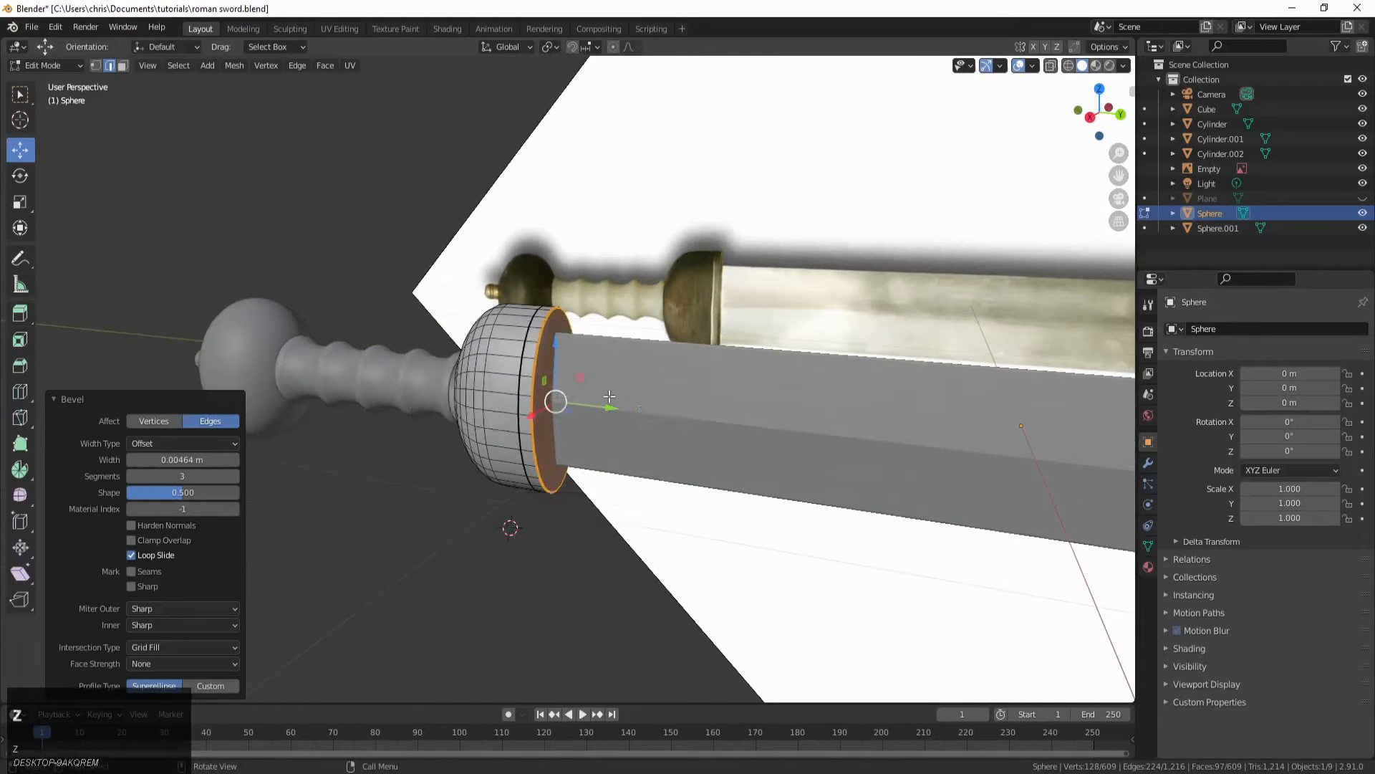
{"action": "key", "text": "Tab"}
{"action": "left_click", "coordinate": [633, 312]}
{"action": "middle_click_drag", "start_coordinate": [633, 312], "coordinate": [609, 384]}
{"action": "scroll", "coordinate": [660, 374], "scroll_direction": "down", "scroll_amount": 2}
{"action": "scroll", "coordinate": [527, 431], "scroll_direction": "up", "scroll_amount": 4}
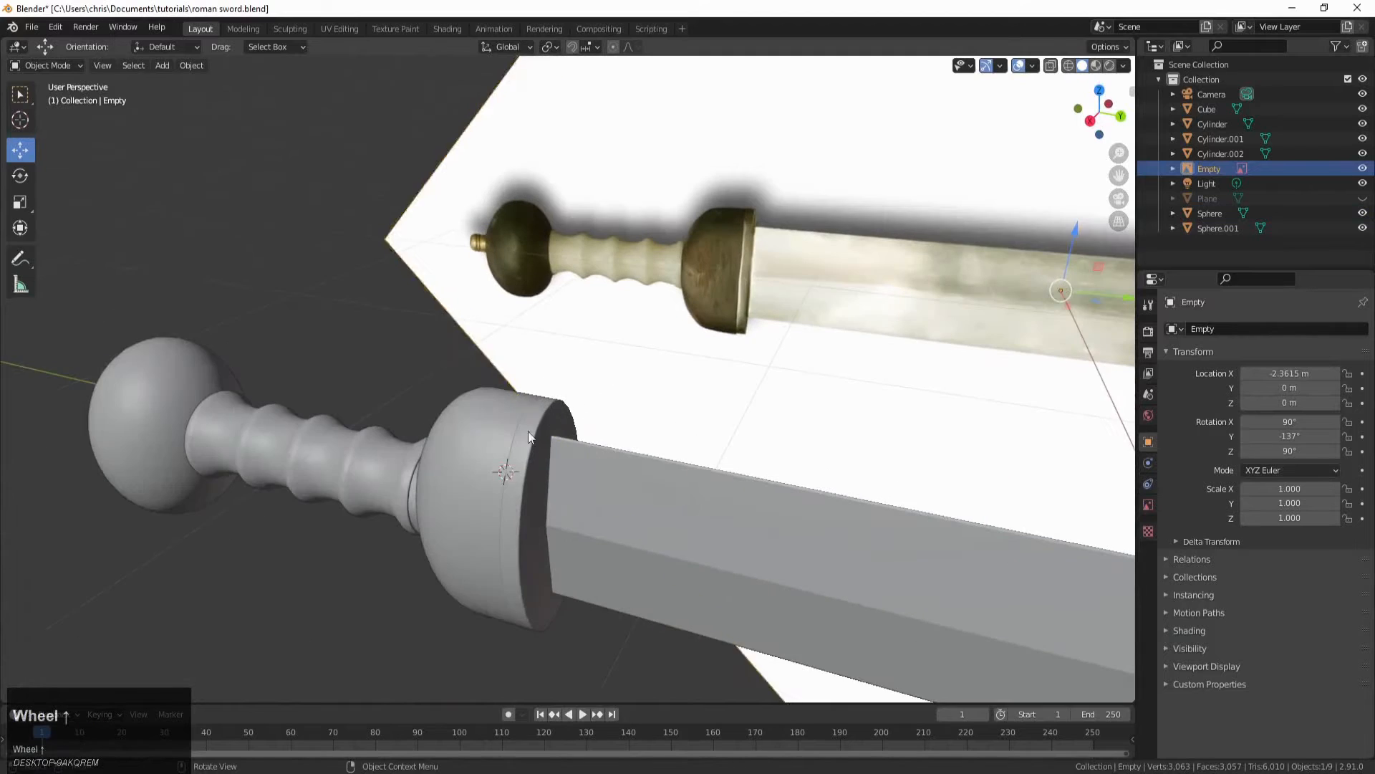
{"action": "scroll", "coordinate": [529, 477], "scroll_direction": "down", "scroll_amount": 3}
{"action": "middle_click_drag", "start_coordinate": [527, 477], "coordinate": [501, 455]}
{"action": "scroll", "coordinate": [528, 480], "scroll_direction": "down", "scroll_amount": 3}
{"action": "scroll", "coordinate": [509, 456], "scroll_direction": "up", "scroll_amount": 3}
{"action": "scroll", "coordinate": [509, 456], "scroll_direction": "up", "scroll_amount": 2}
{"action": "scroll", "coordinate": [509, 455], "scroll_direction": "down", "scroll_amount": 3}
{"action": "scroll", "coordinate": [501, 456], "scroll_direction": "up", "scroll_amount": 3}
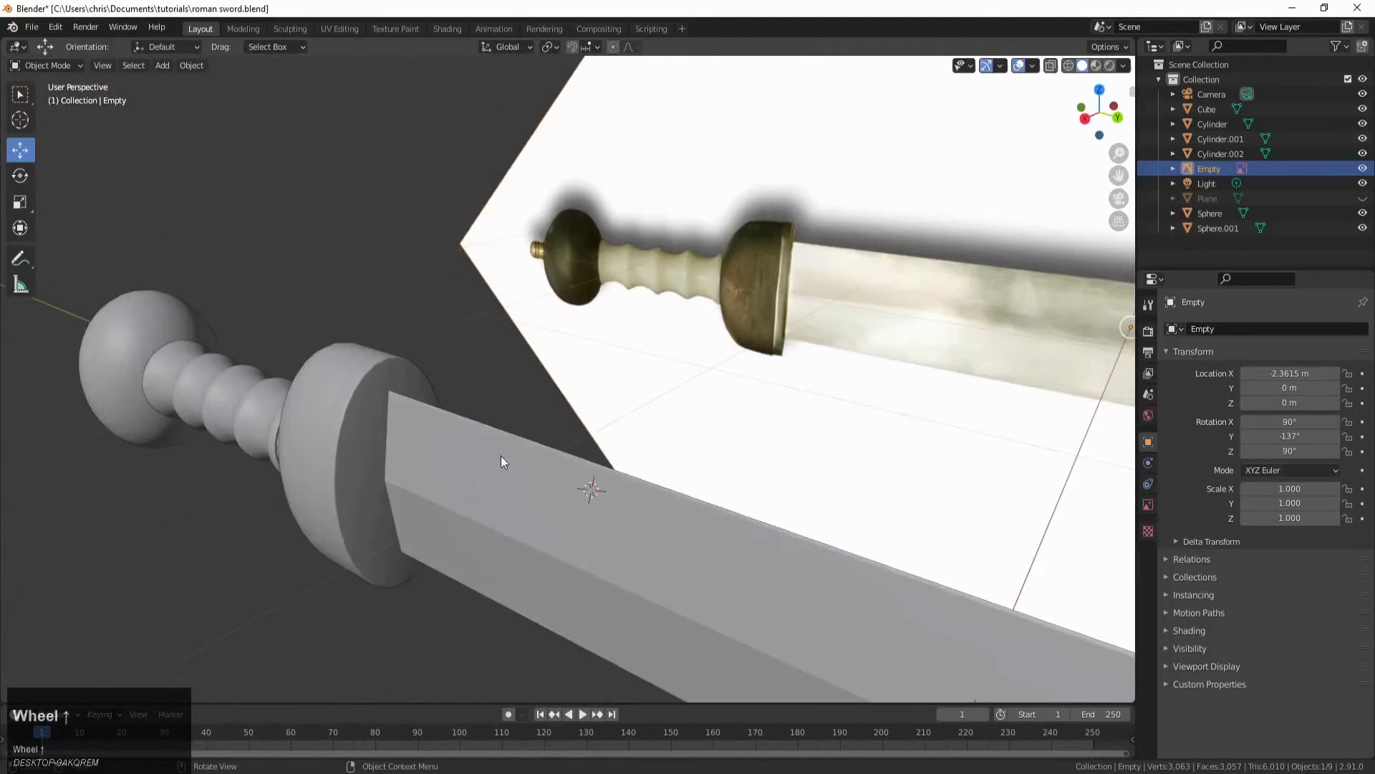
{"action": "scroll", "coordinate": [410, 474], "scroll_direction": "up", "scroll_amount": 2}
{"action": "middle_click_drag", "start_coordinate": [344, 448], "coordinate": [236, 337]}
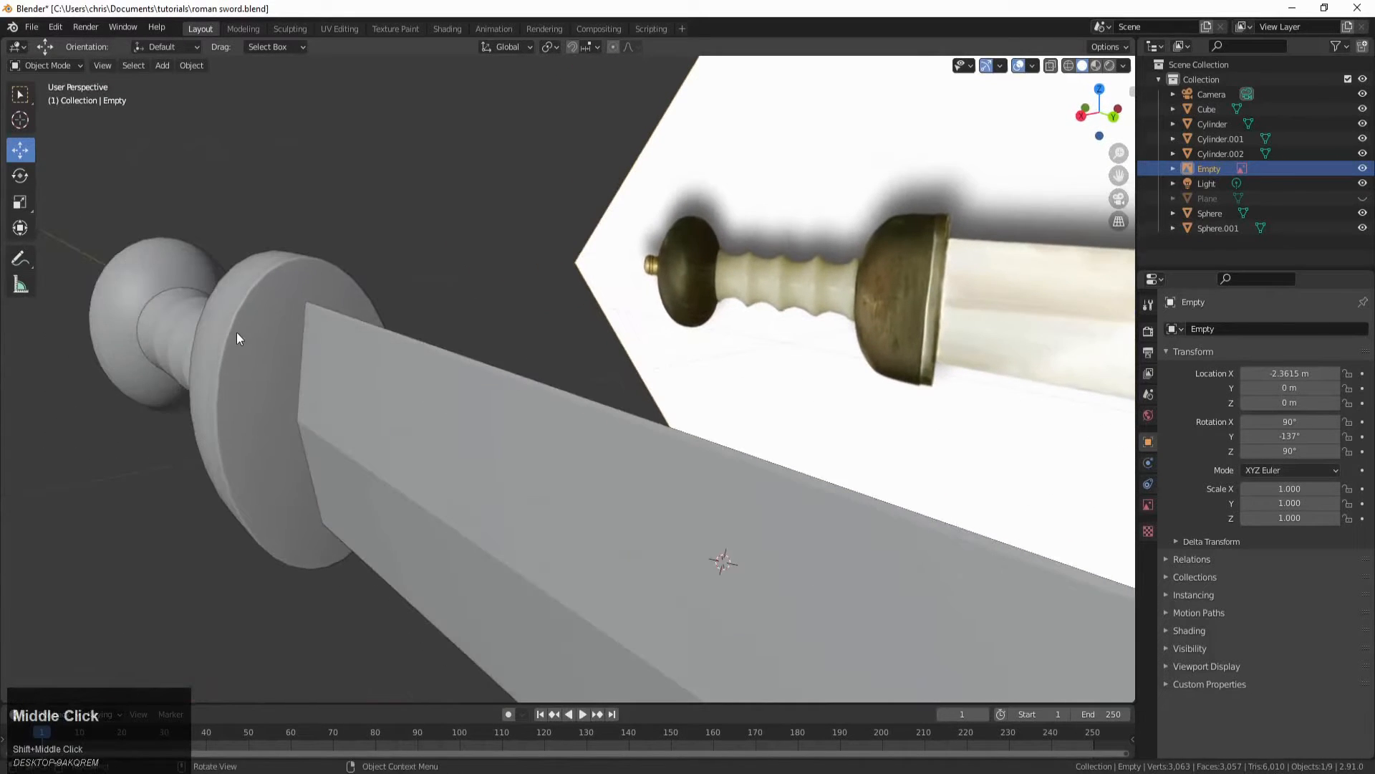
Step: Add a Subdivision Surface modifier to the guard and check the smoothed rim and groove
{"action": "left_click", "coordinate": [237, 338]}
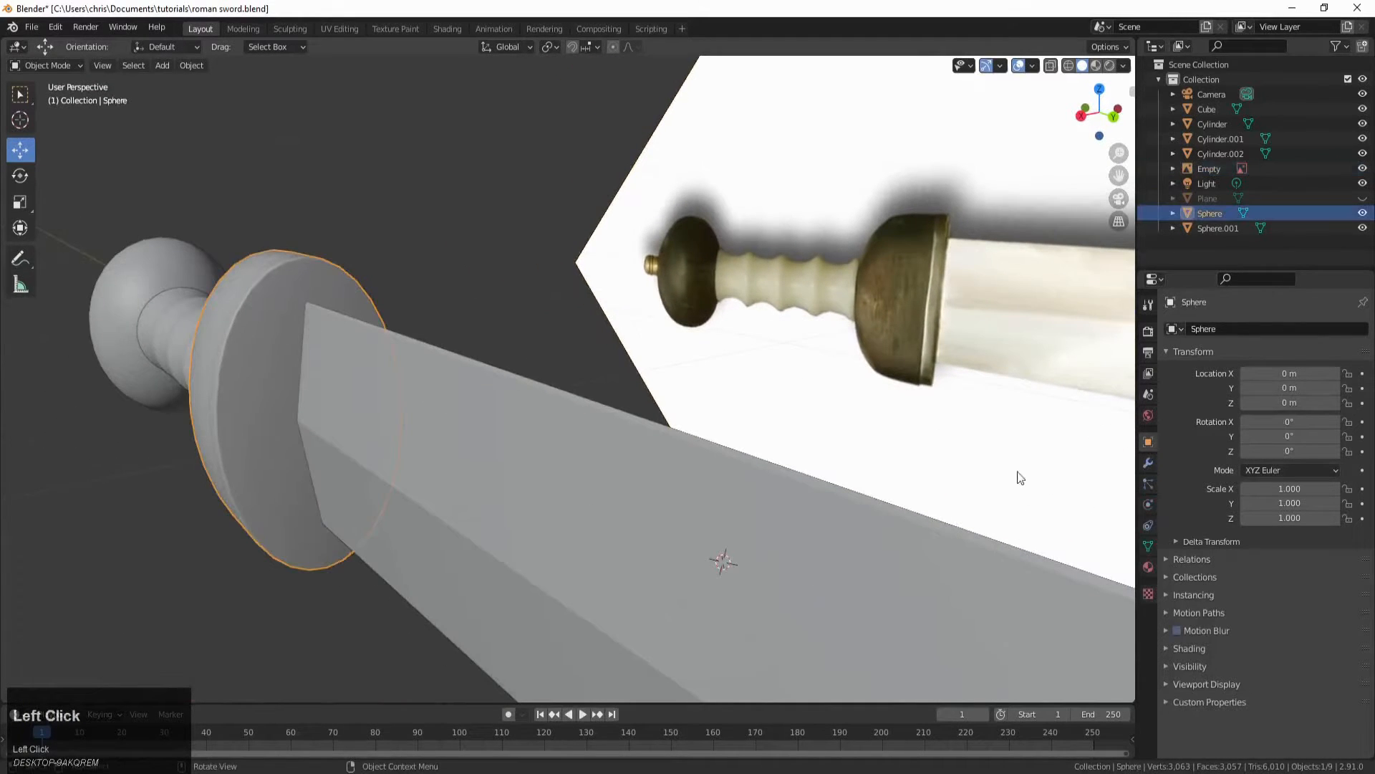
{"action": "left_click", "coordinate": [1146, 462]}
{"action": "left_click", "coordinate": [1201, 331]}
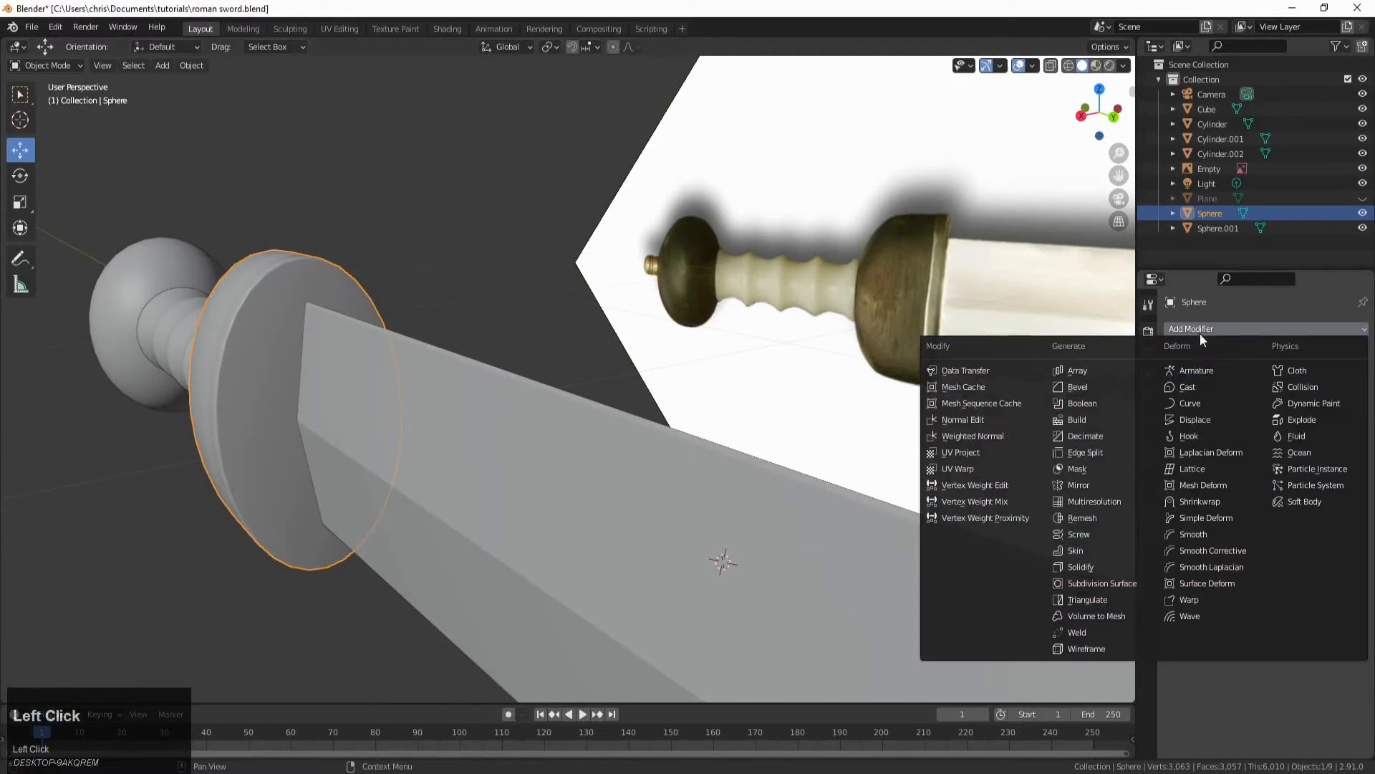
{"action": "left_click", "coordinate": [1083, 588]}
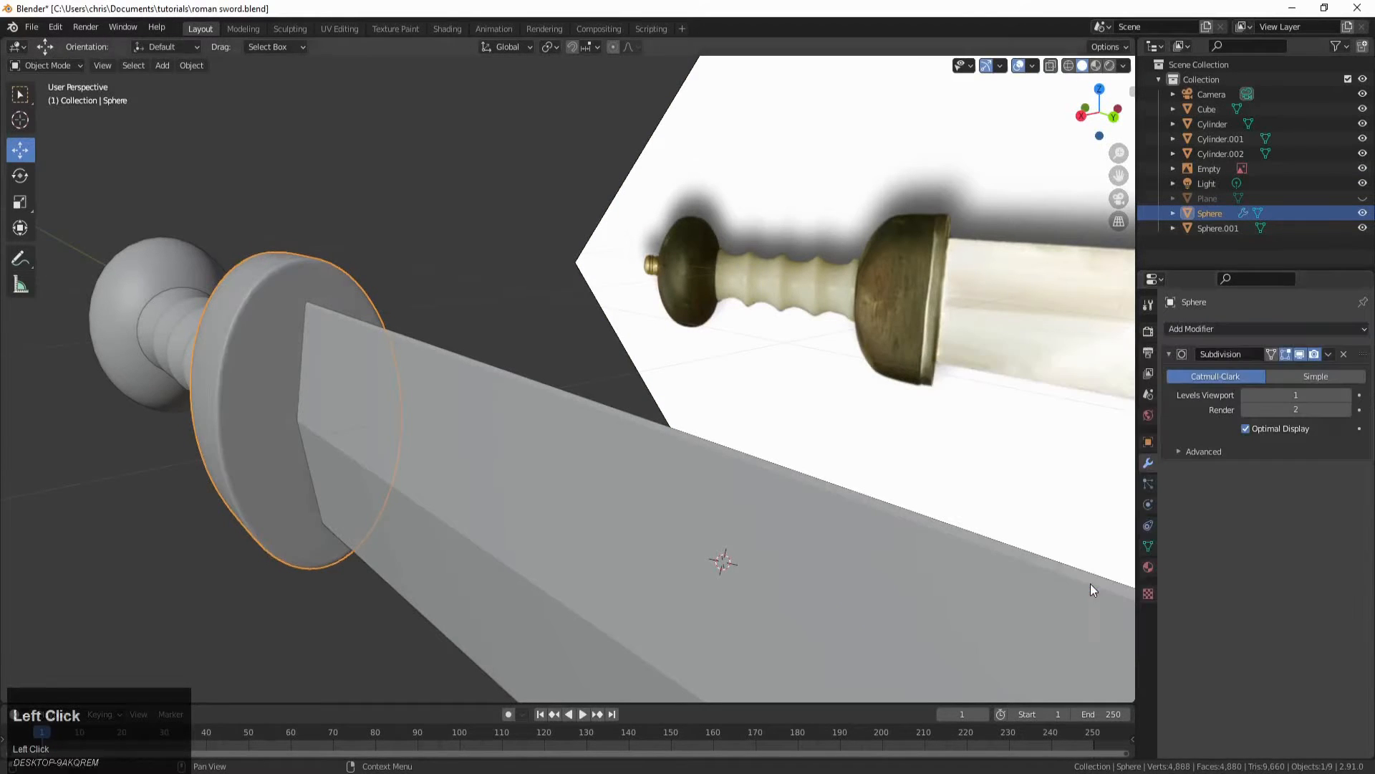
{"action": "middle_click_drag", "start_coordinate": [1091, 584], "coordinate": [613, 549]}
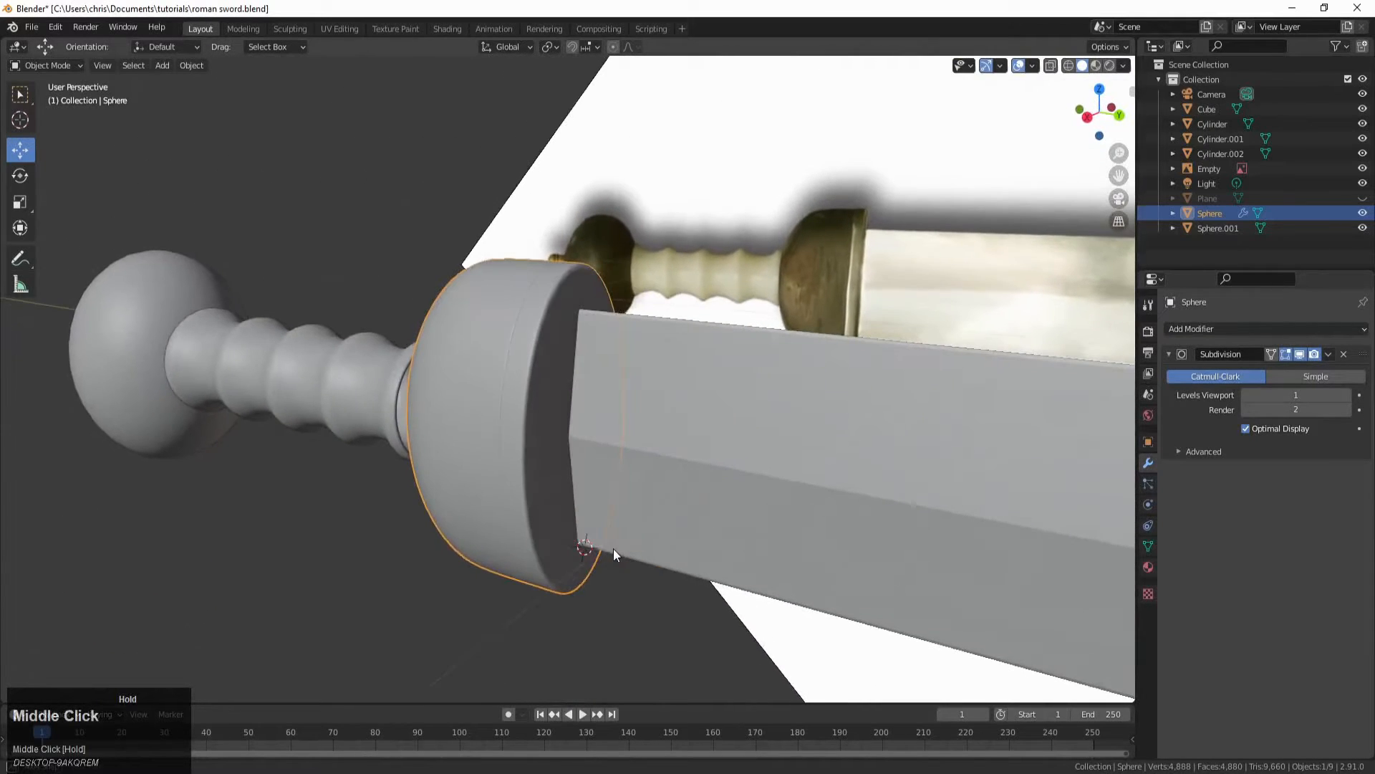
{"action": "scroll", "coordinate": [614, 507], "scroll_direction": "up", "scroll_amount": 3}
{"action": "scroll", "coordinate": [595, 469], "scroll_direction": "up", "scroll_amount": 1}
{"action": "scroll", "coordinate": [595, 469], "scroll_direction": "down", "scroll_amount": 1}
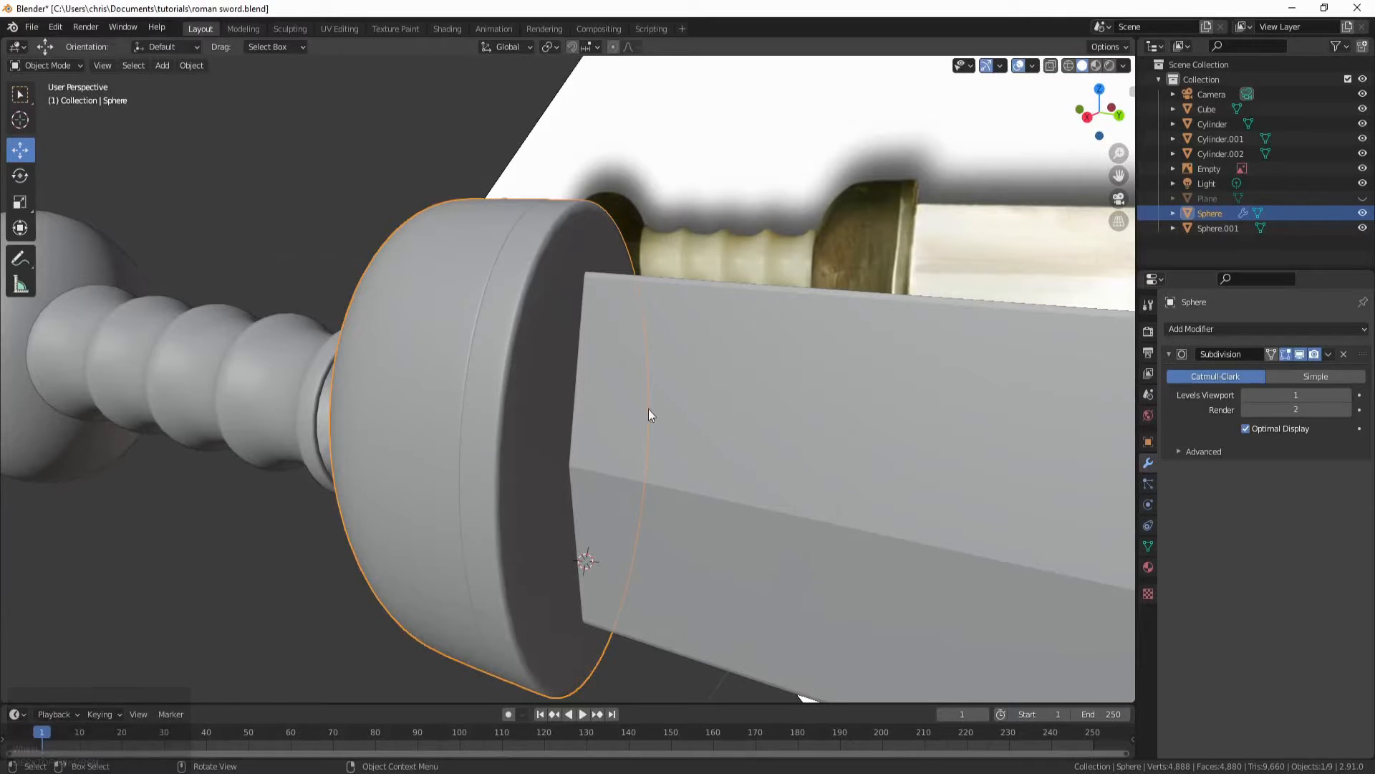
{"action": "scroll", "coordinate": [609, 537], "scroll_direction": "down", "scroll_amount": 2}
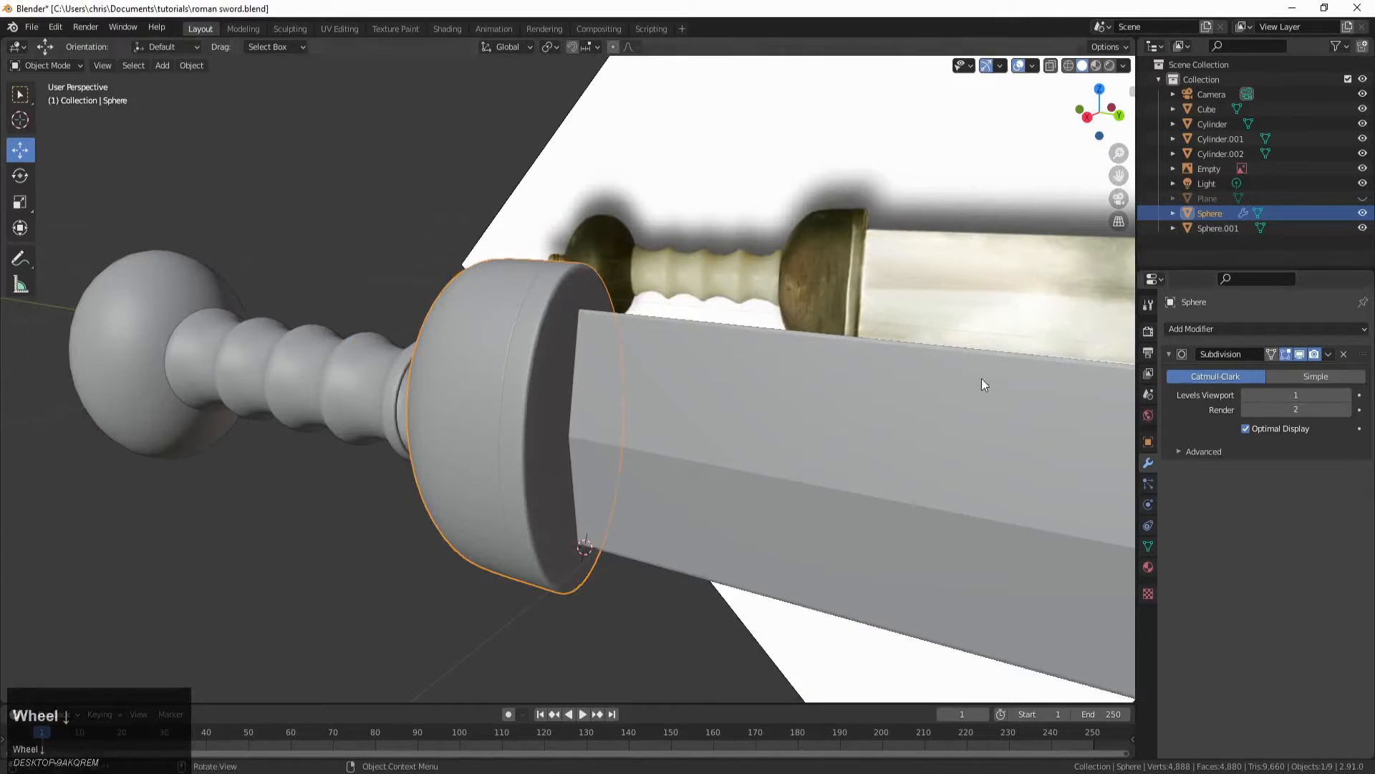
Step: In Edit Mode with face selection, delete the large flat face on the guard's blade side
{"action": "key", "text": "Tab"}
{"action": "middle_click_drag", "start_coordinate": [560, 459], "coordinate": [476, 380]}
{"action": "left_click", "coordinate": [476, 380]}
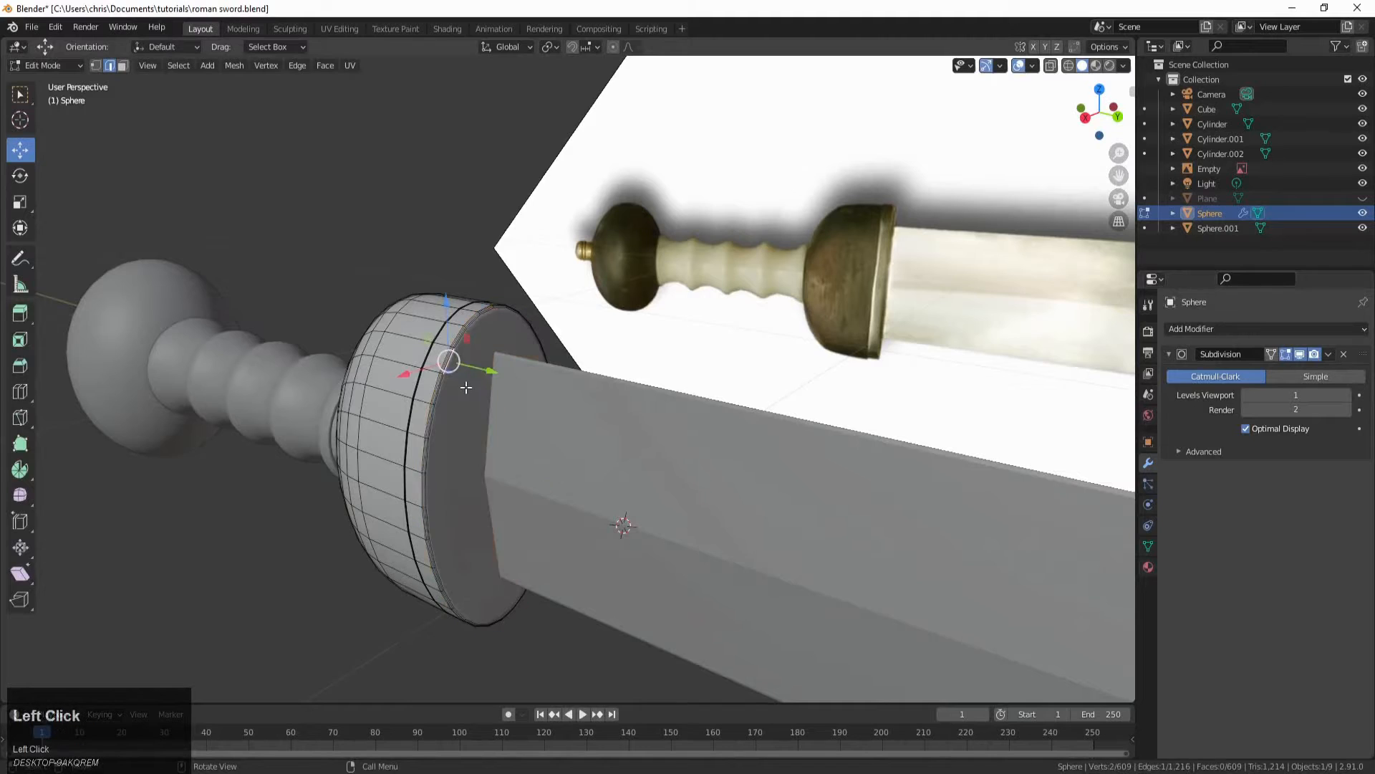
{"action": "scroll", "coordinate": [438, 370], "scroll_direction": "up", "scroll_amount": 2}
{"action": "left_click", "coordinate": [124, 65]}
{"action": "left_click", "coordinate": [425, 332]}
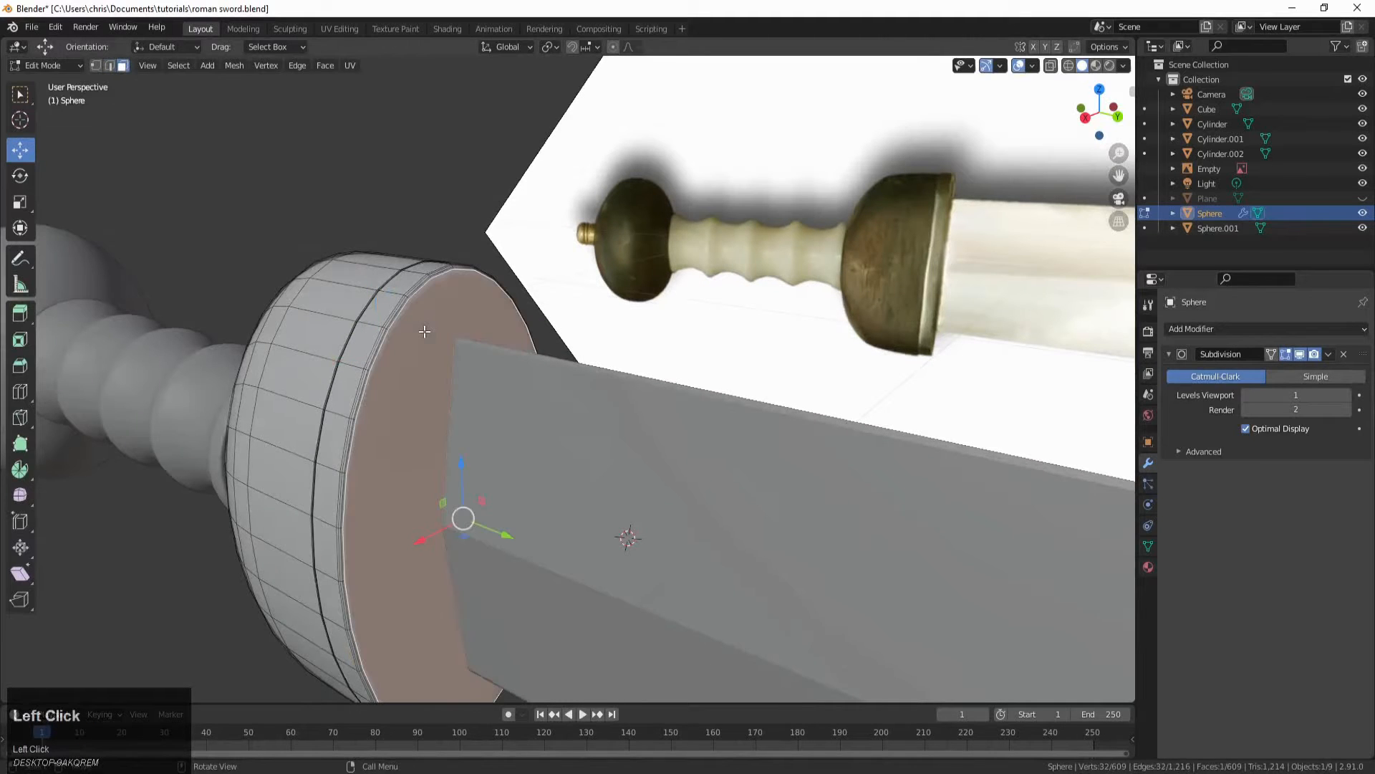
{"action": "middle_click_drag", "start_coordinate": [424, 332], "coordinate": [443, 333]}
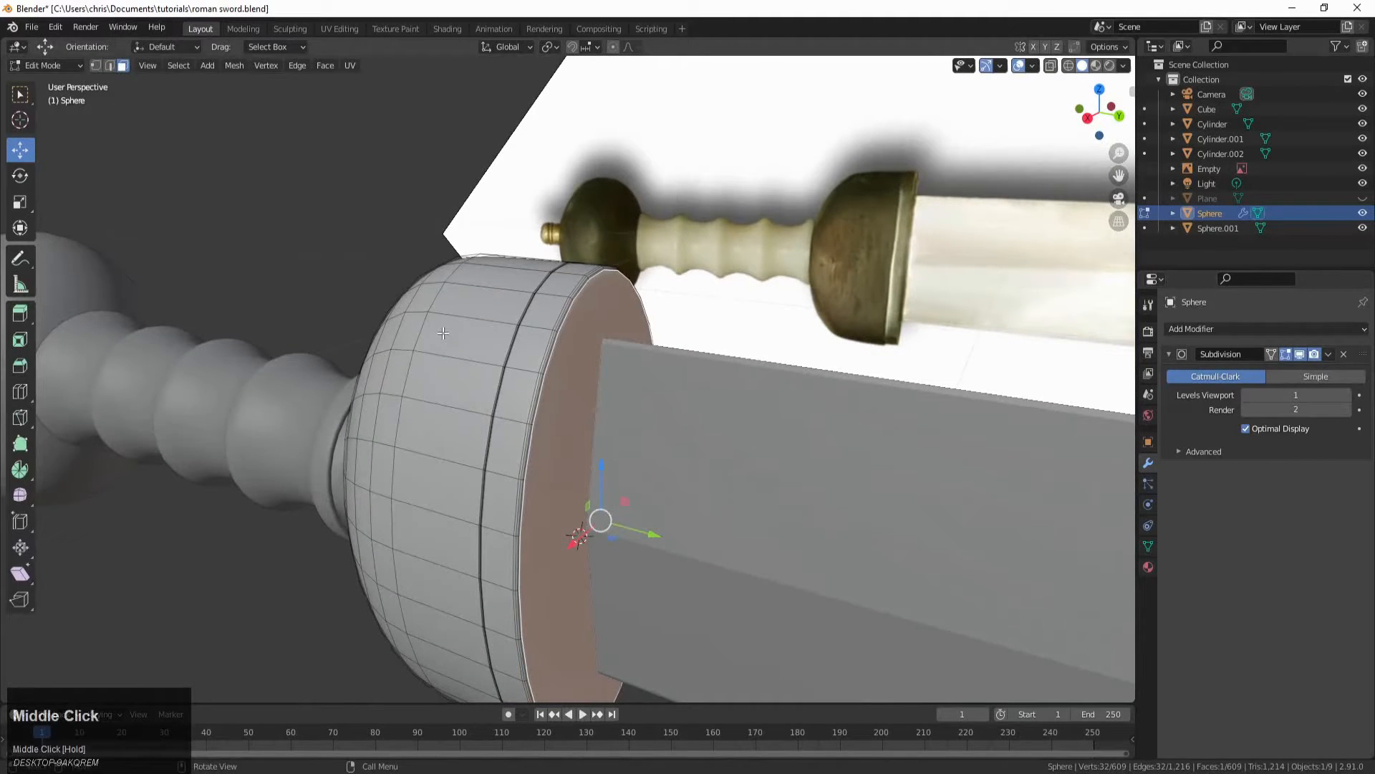
{"action": "key", "text": "x"}
{"action": "left_click", "coordinate": [442, 332]}
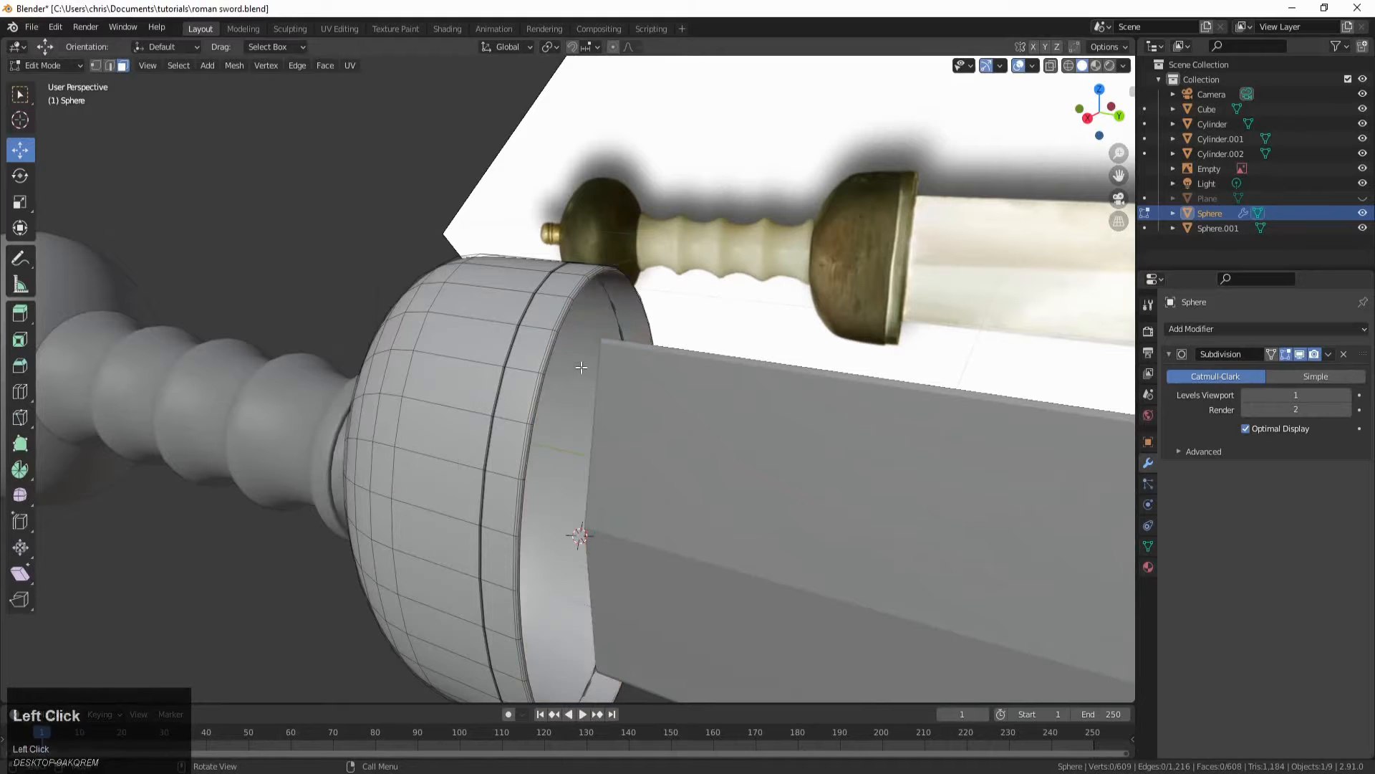
Step: In edge selection, select the edge loop around the guard's open blade-side rim and deselect one edge on its broad side
{"action": "left_click", "coordinate": [113, 66]}
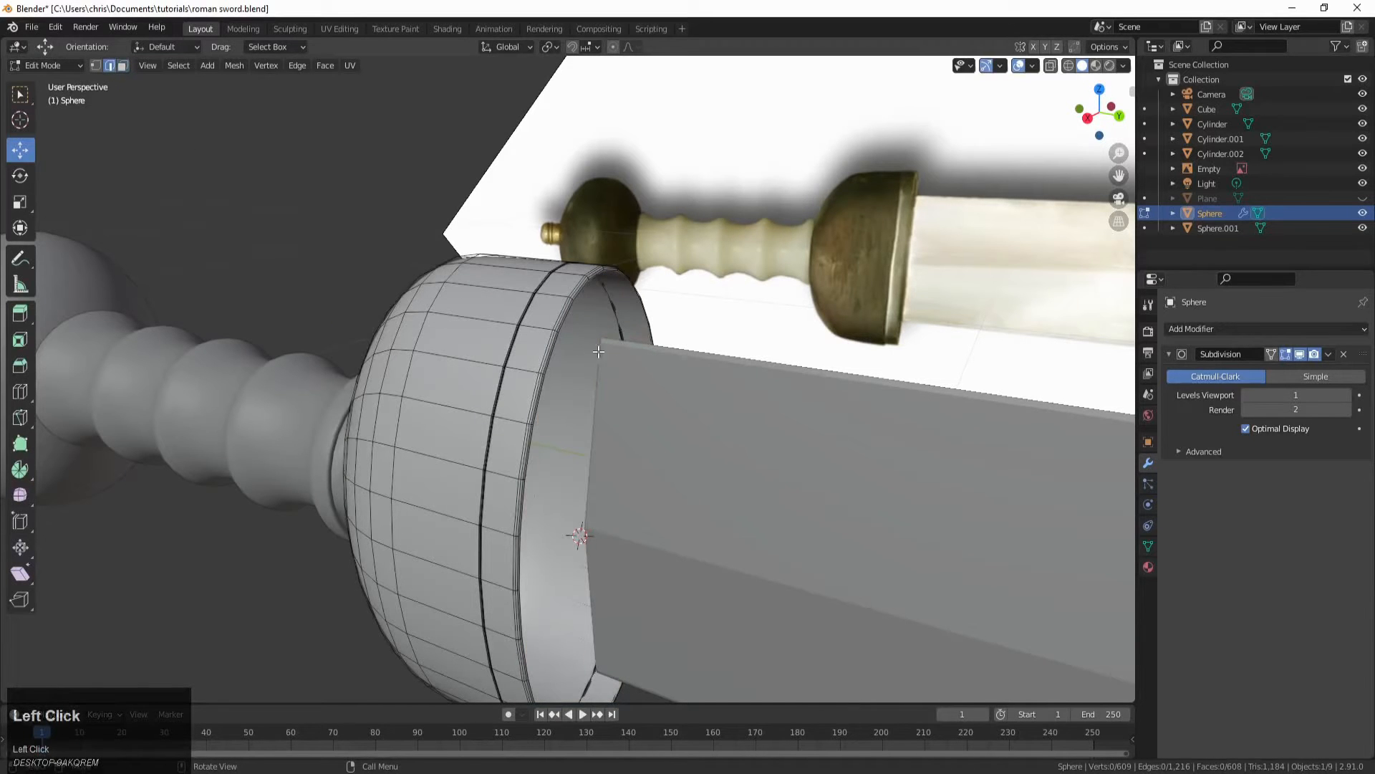
{"action": "left_click", "coordinate": [562, 322], "text": "alt"}
{"action": "middle_click_drag", "start_coordinate": [562, 322], "coordinate": [584, 347]}
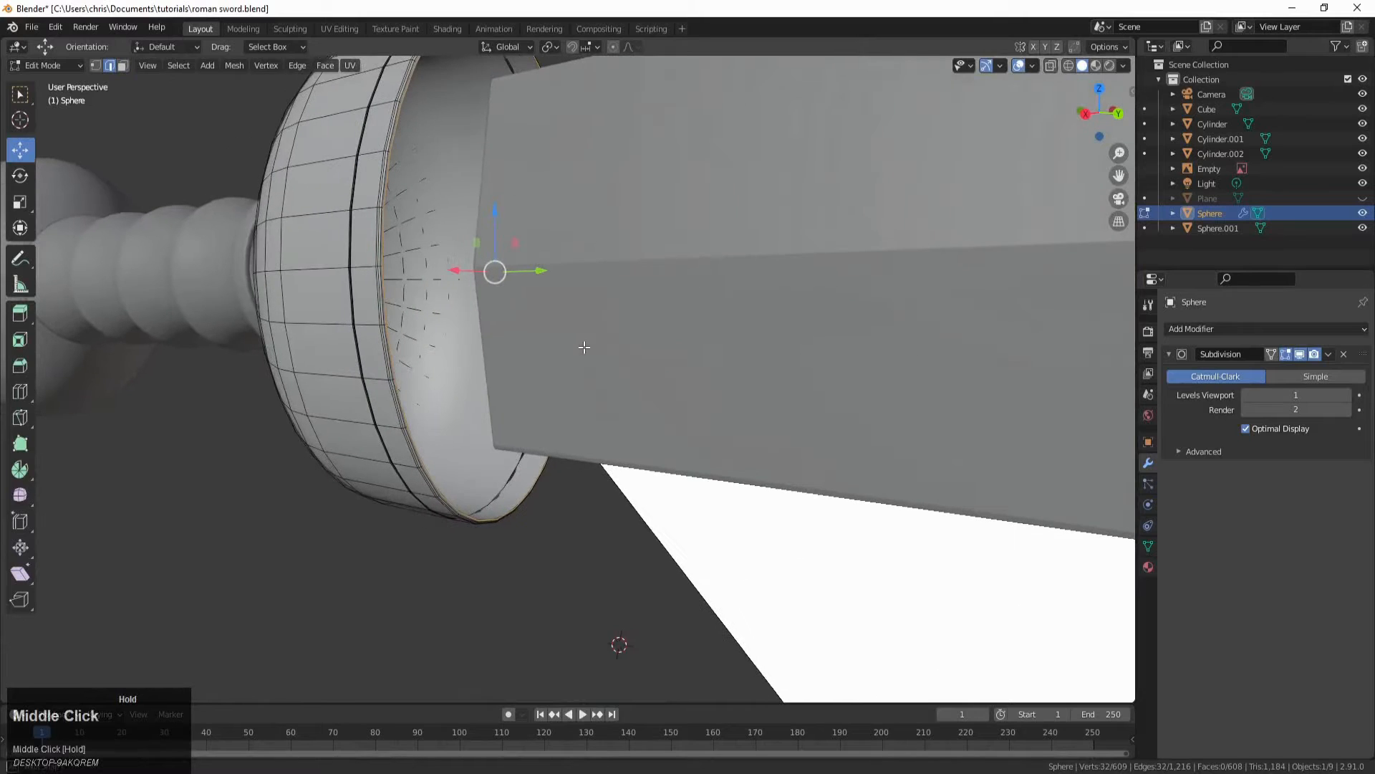
{"action": "left_click", "coordinate": [384, 283], "text": "shift"}
{"action": "middle_click_drag", "start_coordinate": [384, 283], "coordinate": [243, 362]}
{"action": "scroll", "coordinate": [247, 363], "scroll_direction": "up", "scroll_amount": 2}
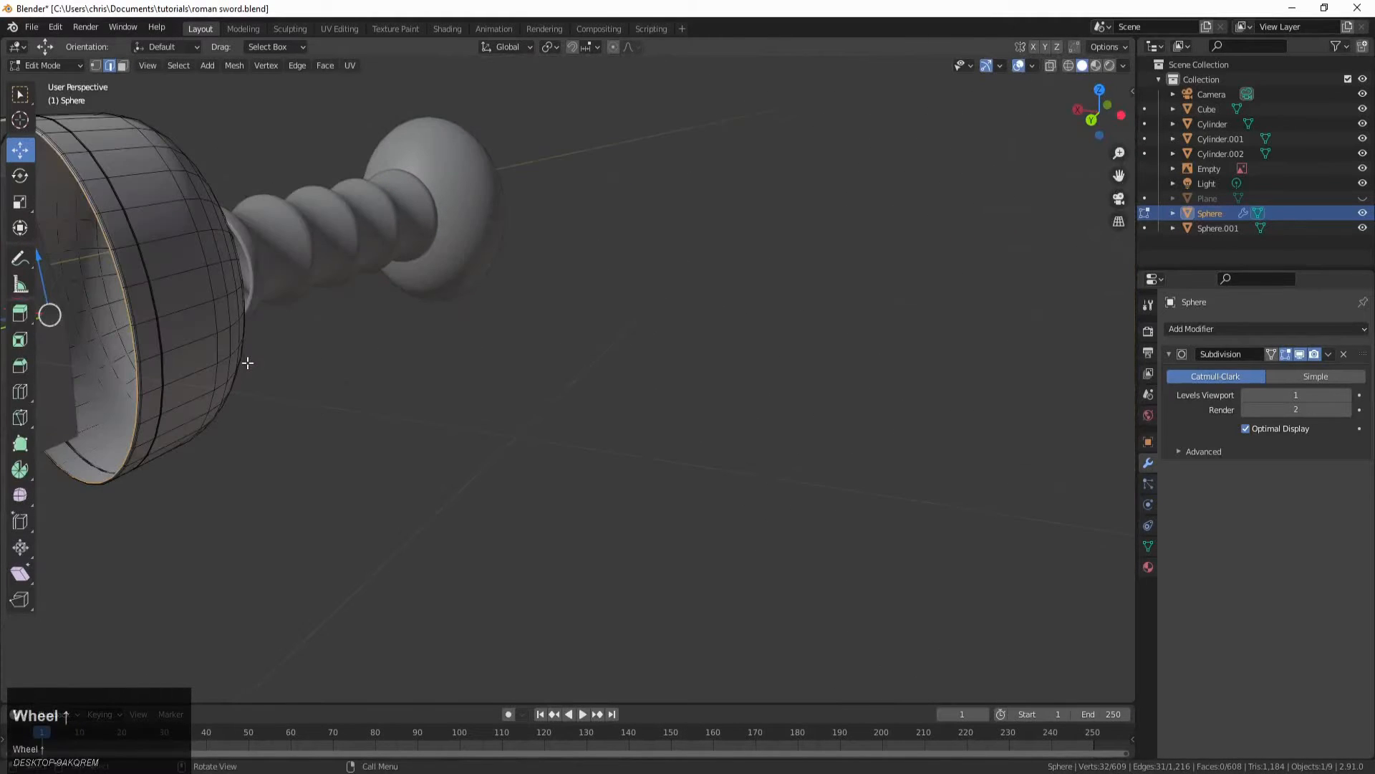
{"action": "middle_click_drag", "start_coordinate": [131, 349], "coordinate": [273, 342]}
Step: Try to deselect the matching rim edge on the guard's far side from the right view in wireframe shading
{"action": "middle_click_drag", "start_coordinate": [617, 362], "coordinate": [444, 358], "text": "shift"}
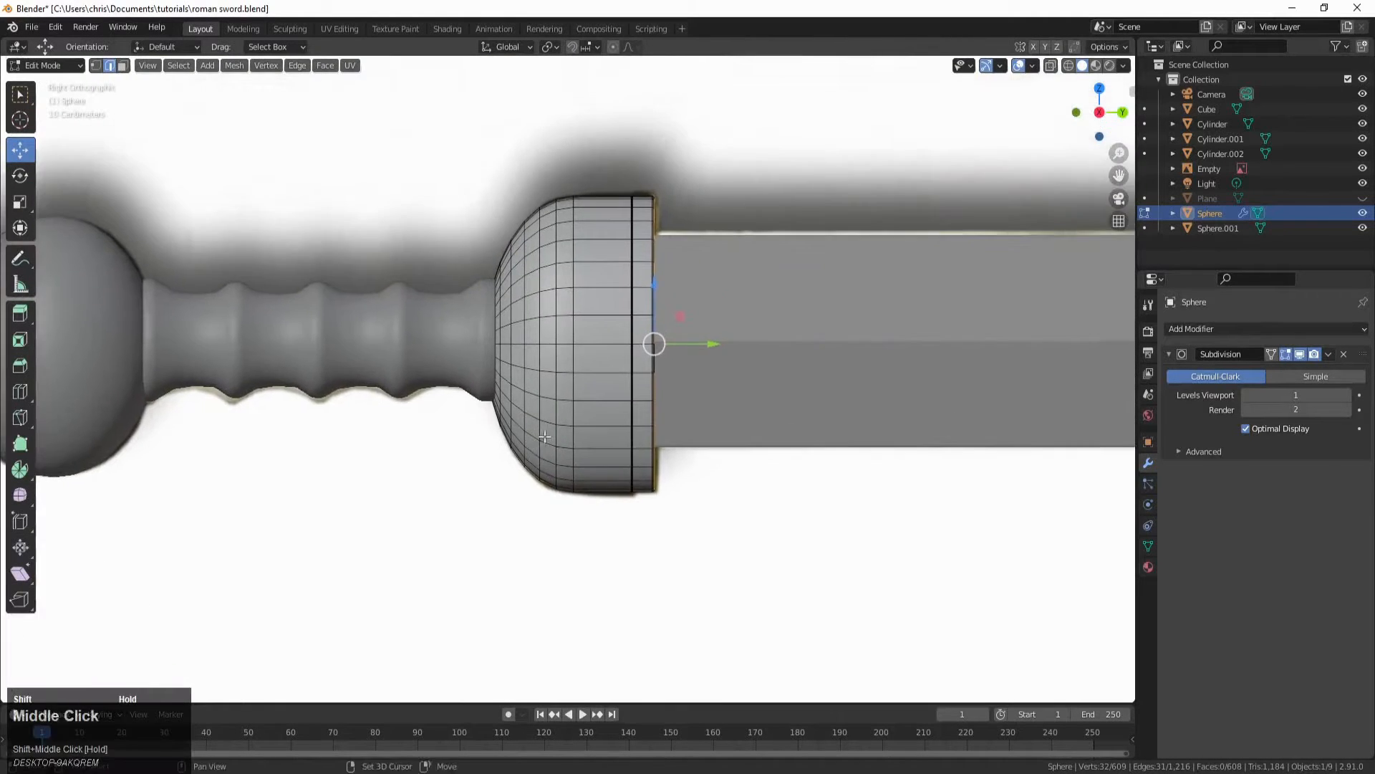
{"action": "scroll", "coordinate": [691, 325], "scroll_direction": "up", "scroll_amount": 4}
{"action": "middle_click_drag", "start_coordinate": [690, 325], "coordinate": [777, 337], "text": "shift"}
{"action": "scroll", "coordinate": [614, 347], "scroll_direction": "up", "scroll_amount": 3}
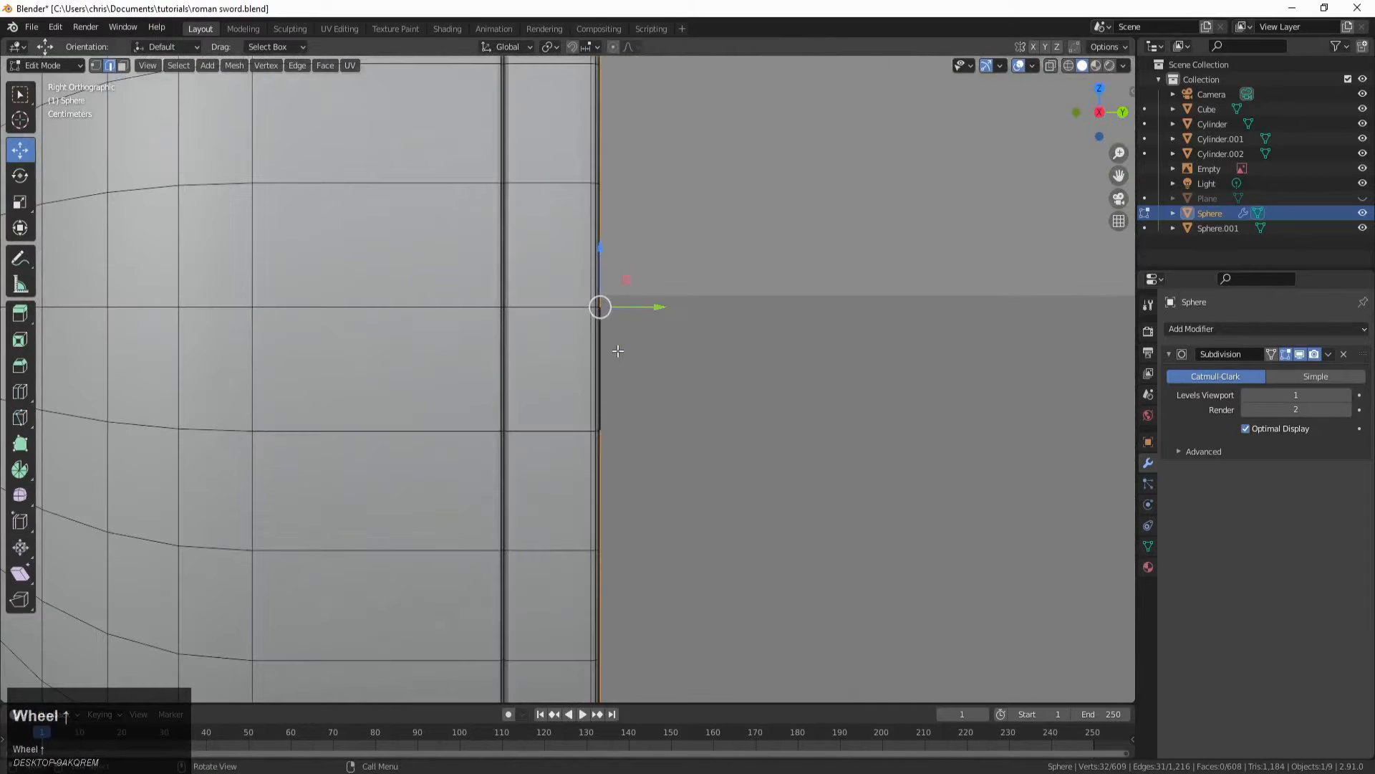
{"action": "key", "text": "z"}
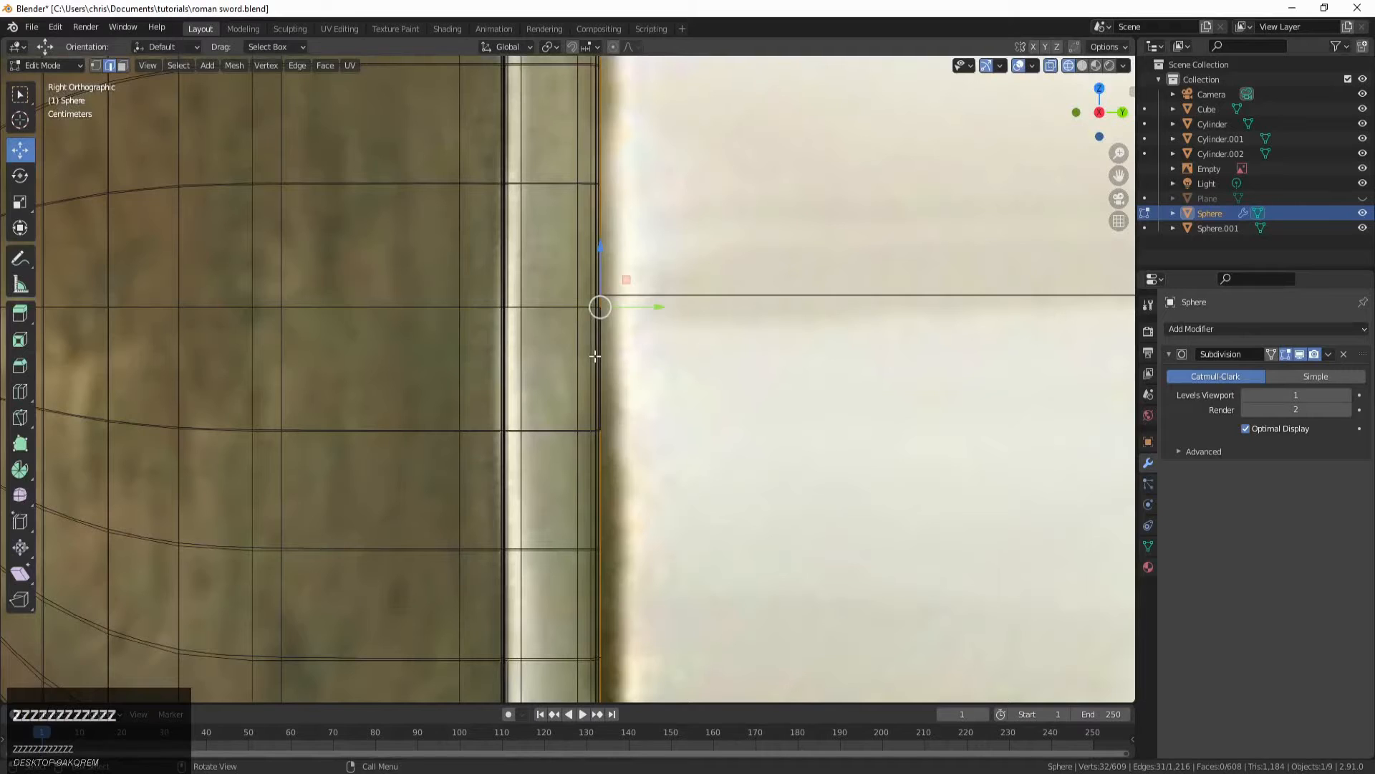
{"action": "left_click", "coordinate": [597, 356], "text": "shift"}
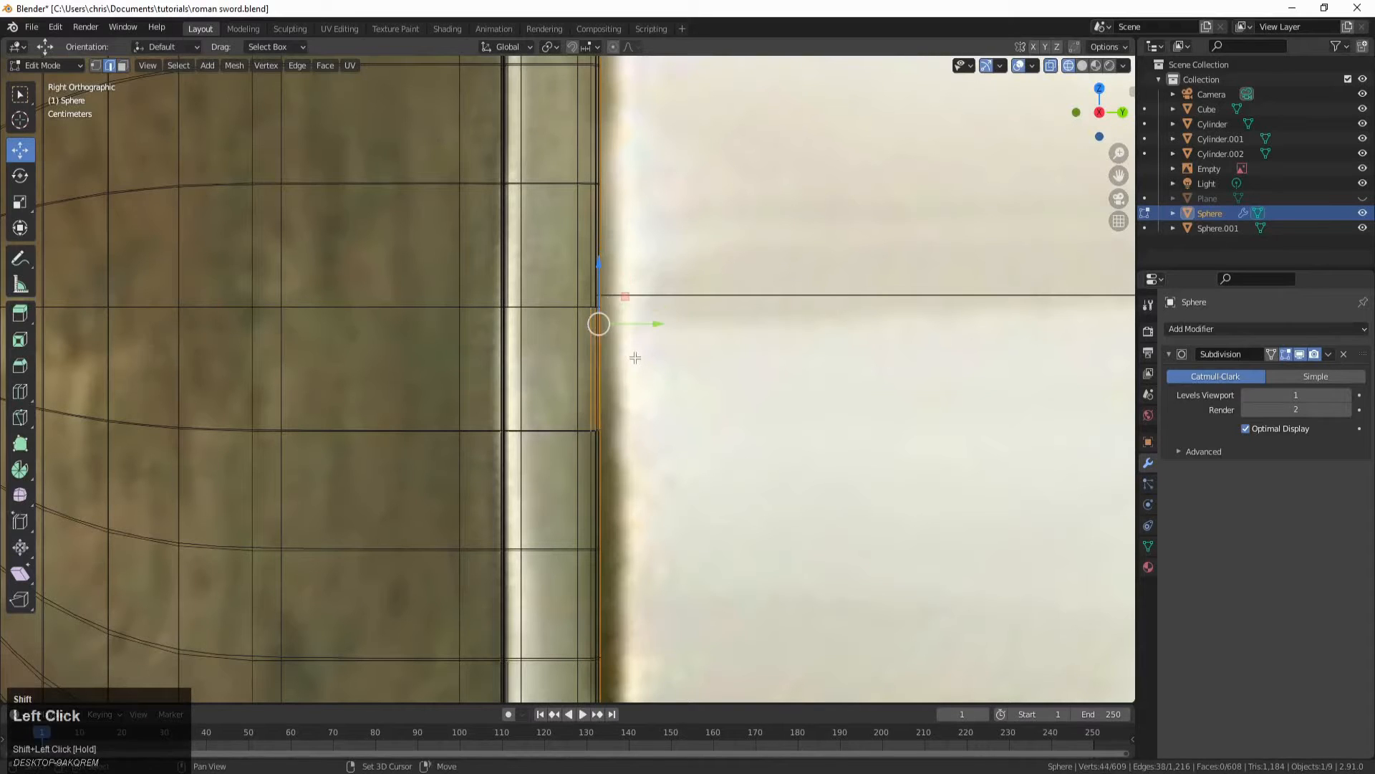
{"action": "key", "text": "ctrl+z"}
{"action": "middle_click_drag", "start_coordinate": [635, 364], "coordinate": [633, 371]}
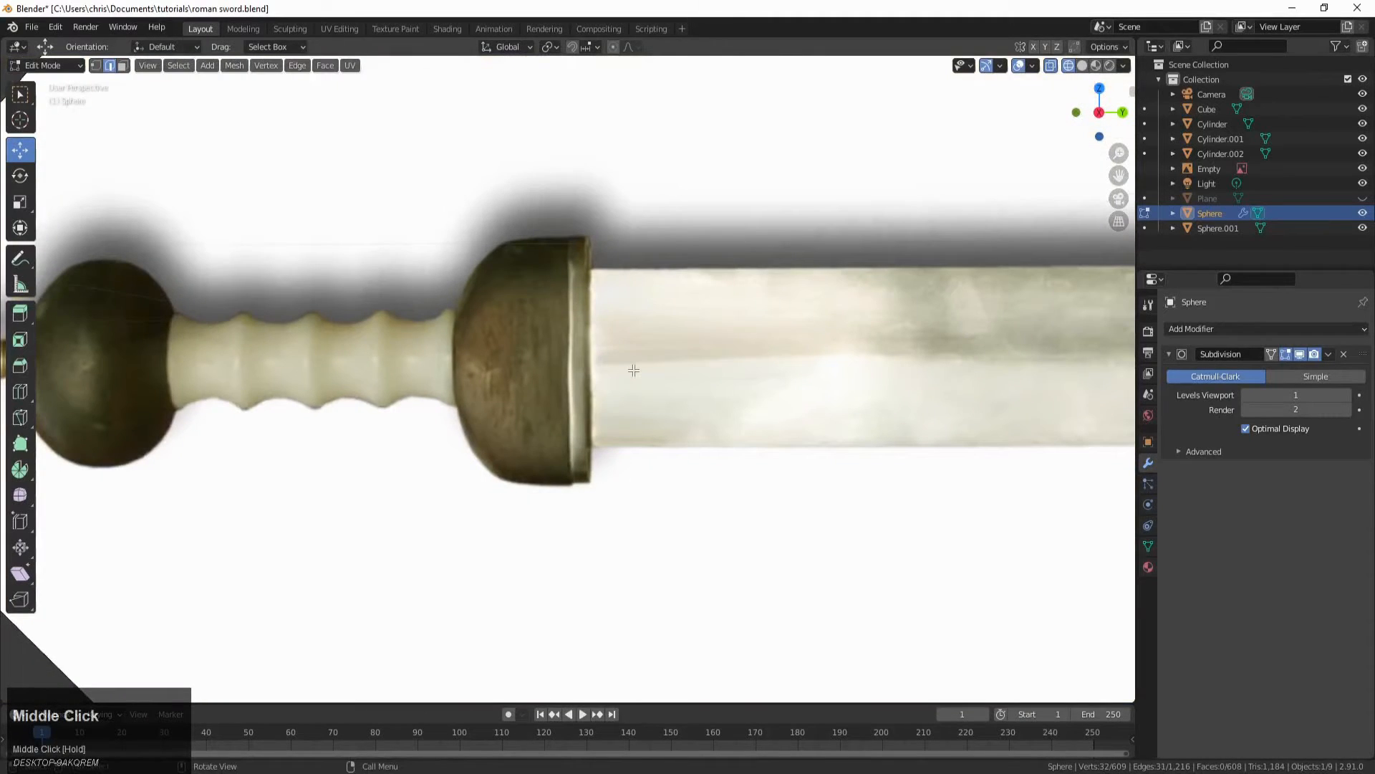
Step: Examine the selected rim loop in wireframe shading from several angles to locate the edge opposite the gap
{"action": "key", "text": "z"}
{"action": "left_click", "coordinate": [631, 369]}
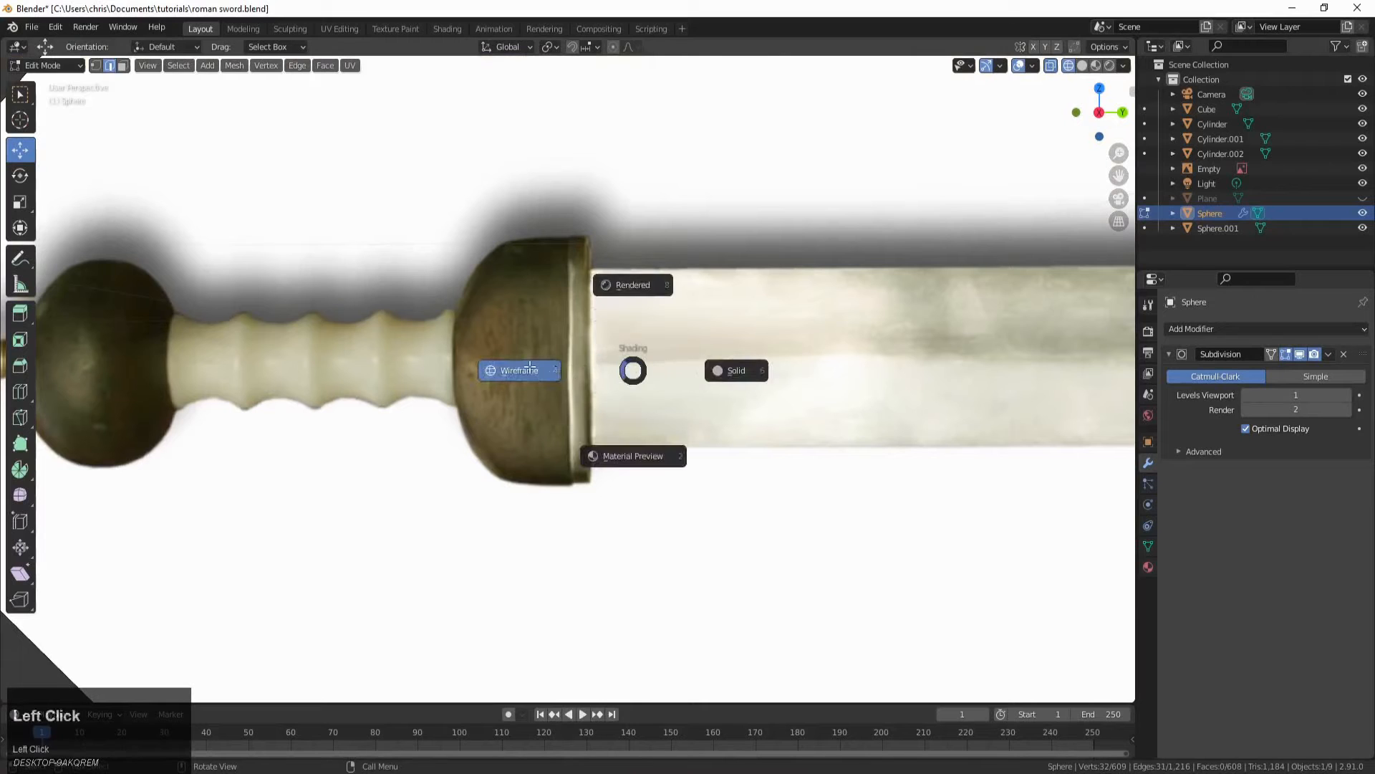
{"action": "key", "text": "KP_3"}
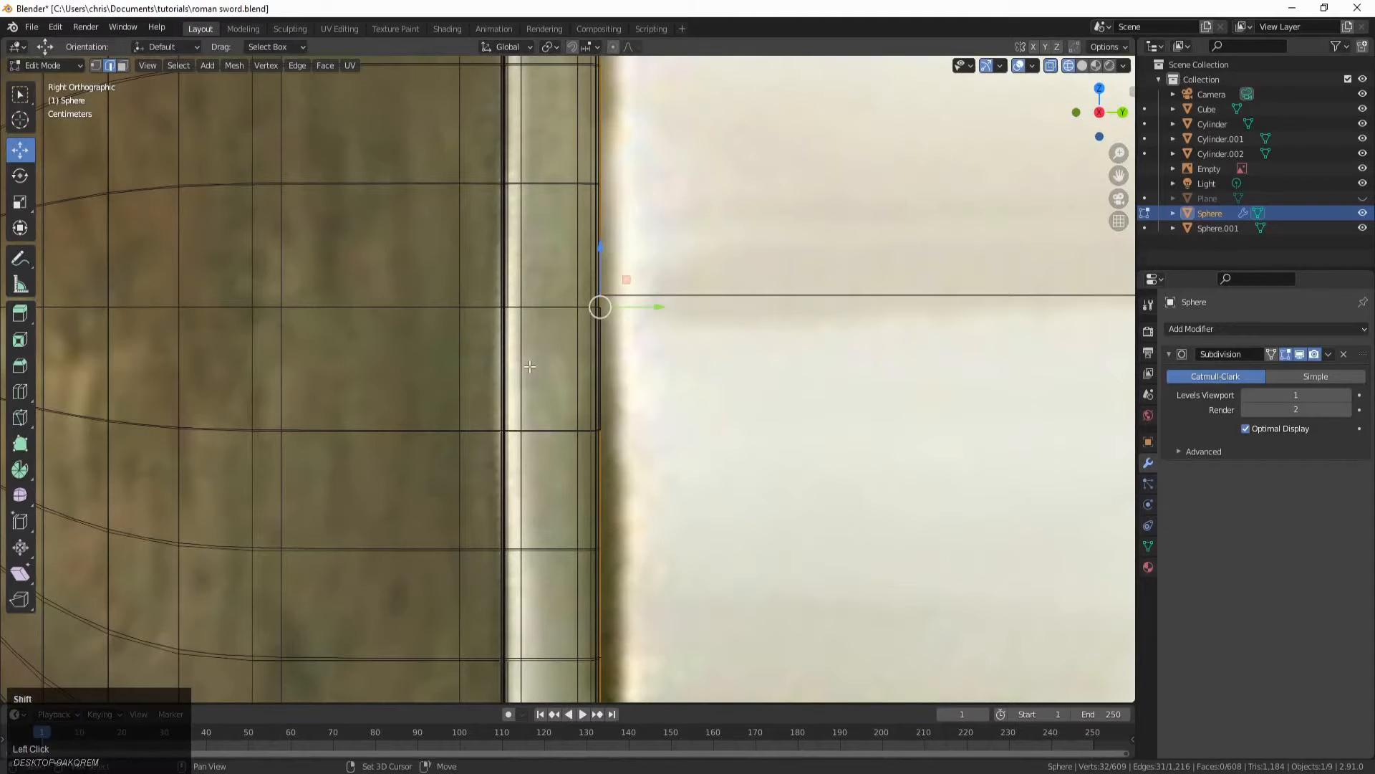
{"action": "key", "text": "shift+KP_3"}
{"action": "scroll", "coordinate": [530, 367], "scroll_direction": "up", "scroll_amount": 1}
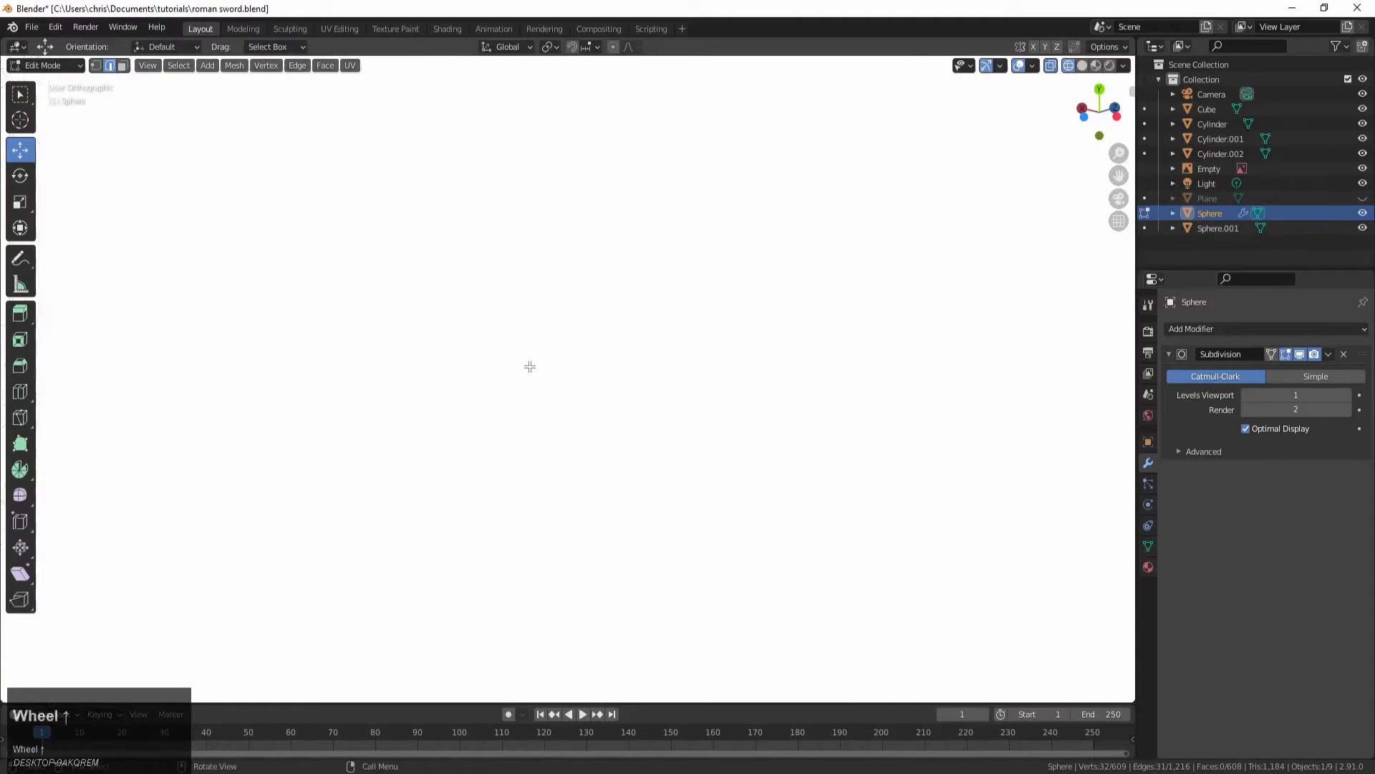
{"action": "scroll", "coordinate": [530, 367], "scroll_direction": "down", "scroll_amount": 5}
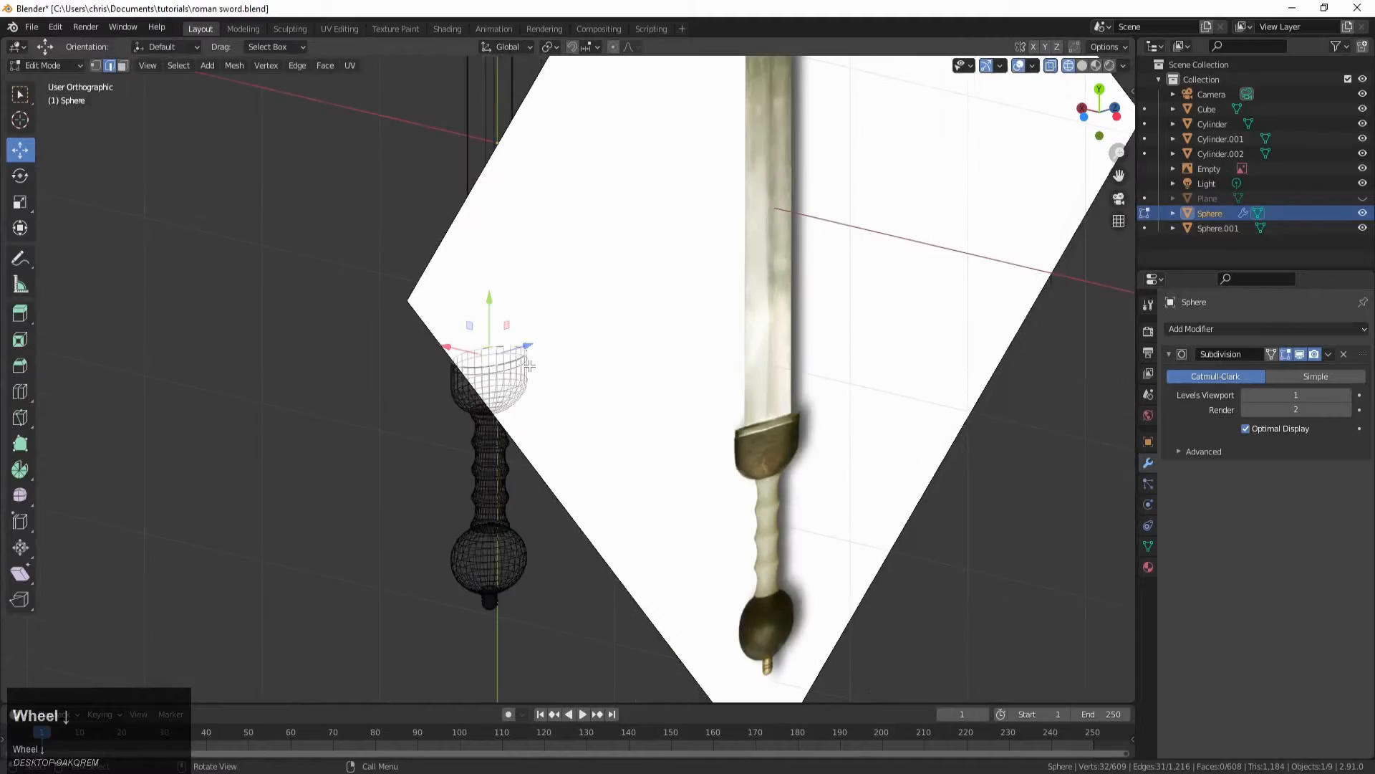
{"action": "scroll", "coordinate": [530, 366], "scroll_direction": "up", "scroll_amount": 1}
{"action": "middle_click_drag", "start_coordinate": [530, 366], "coordinate": [689, 391]}
{"action": "scroll", "coordinate": [743, 374], "scroll_direction": "up", "scroll_amount": 2}
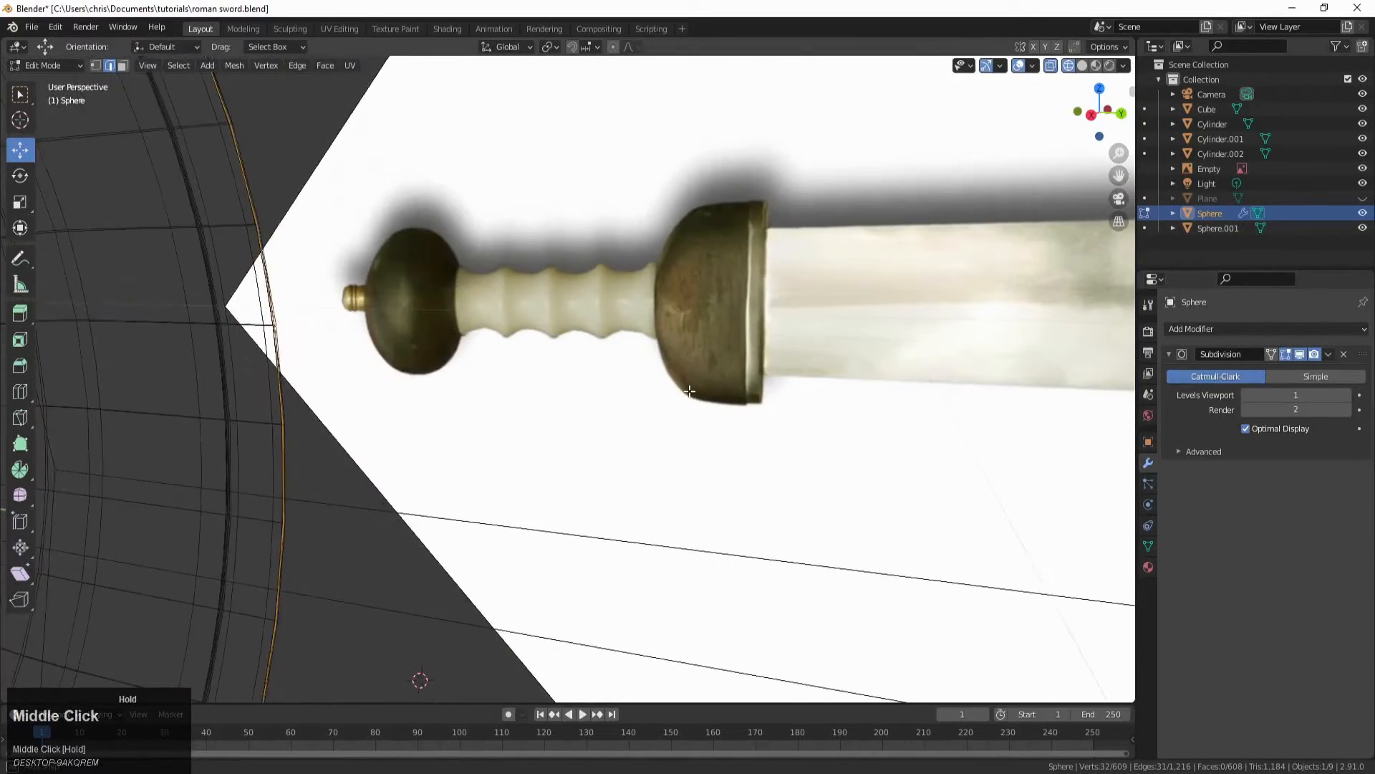
{"action": "scroll", "coordinate": [689, 390], "scroll_direction": "down", "scroll_amount": 1}
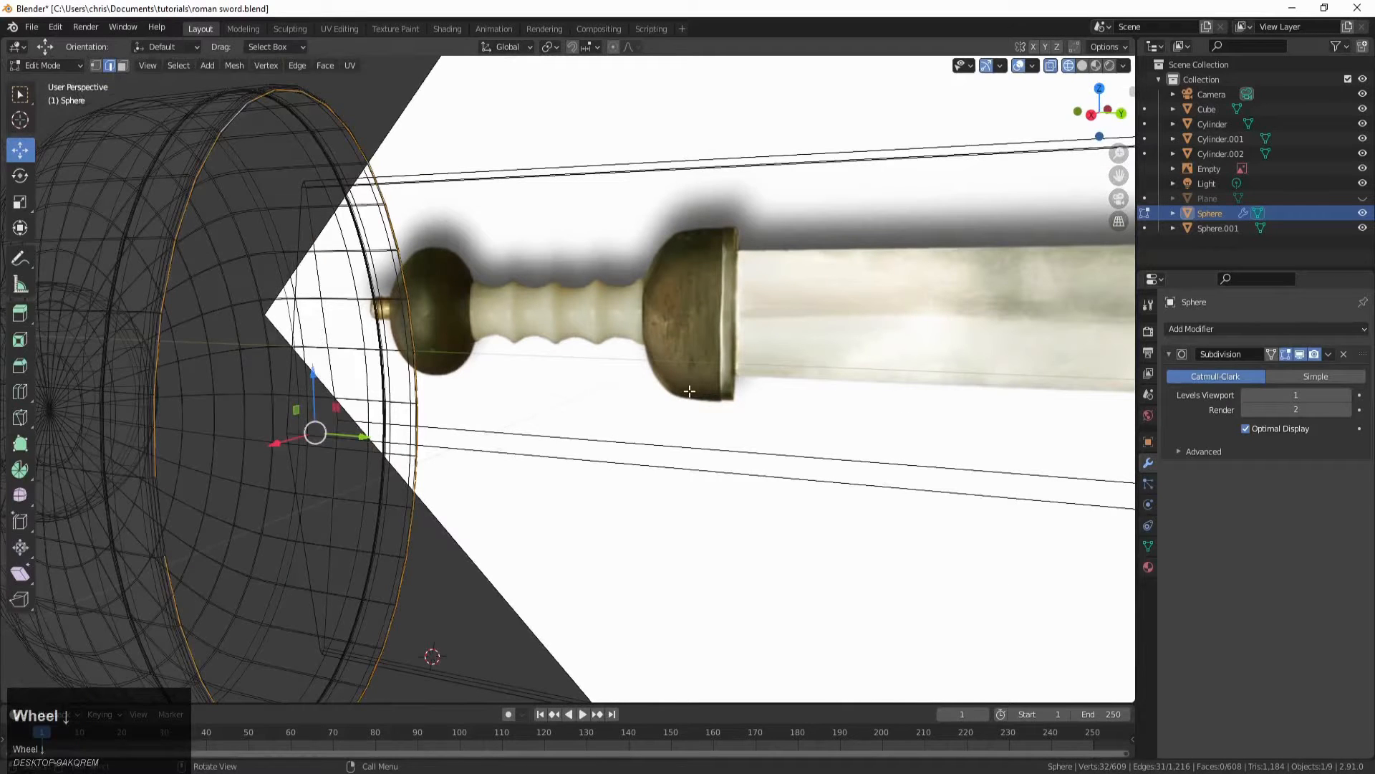
Step: From the front wireframe view, deselect the rim loop edge on the negative X side, opposite the existing gap
{"action": "key", "text": "KP_1"}
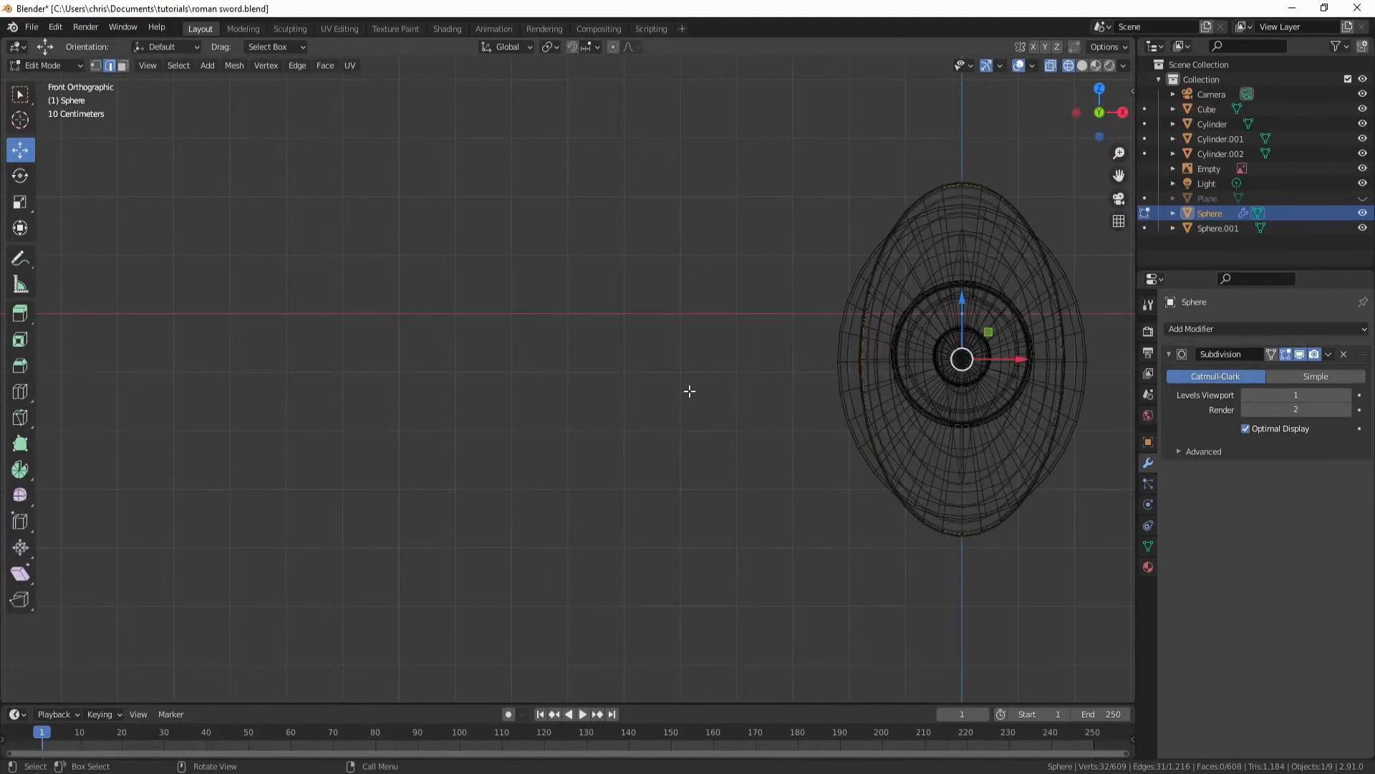
{"action": "scroll", "coordinate": [1018, 354], "scroll_direction": "up", "scroll_amount": 2}
{"action": "middle_click_drag", "start_coordinate": [1018, 357], "coordinate": [699, 419], "text": "shift"}
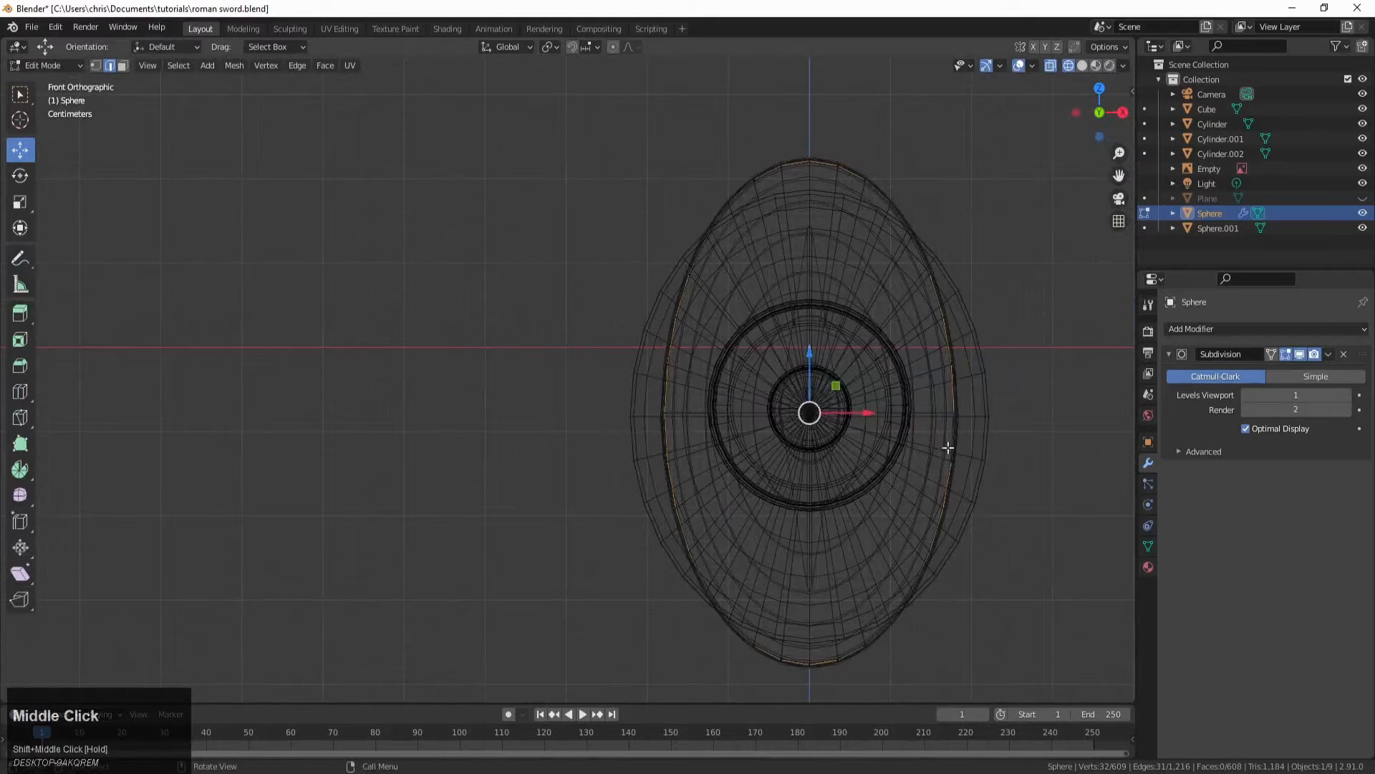
{"action": "scroll", "coordinate": [961, 447], "scroll_direction": "up", "scroll_amount": 1}
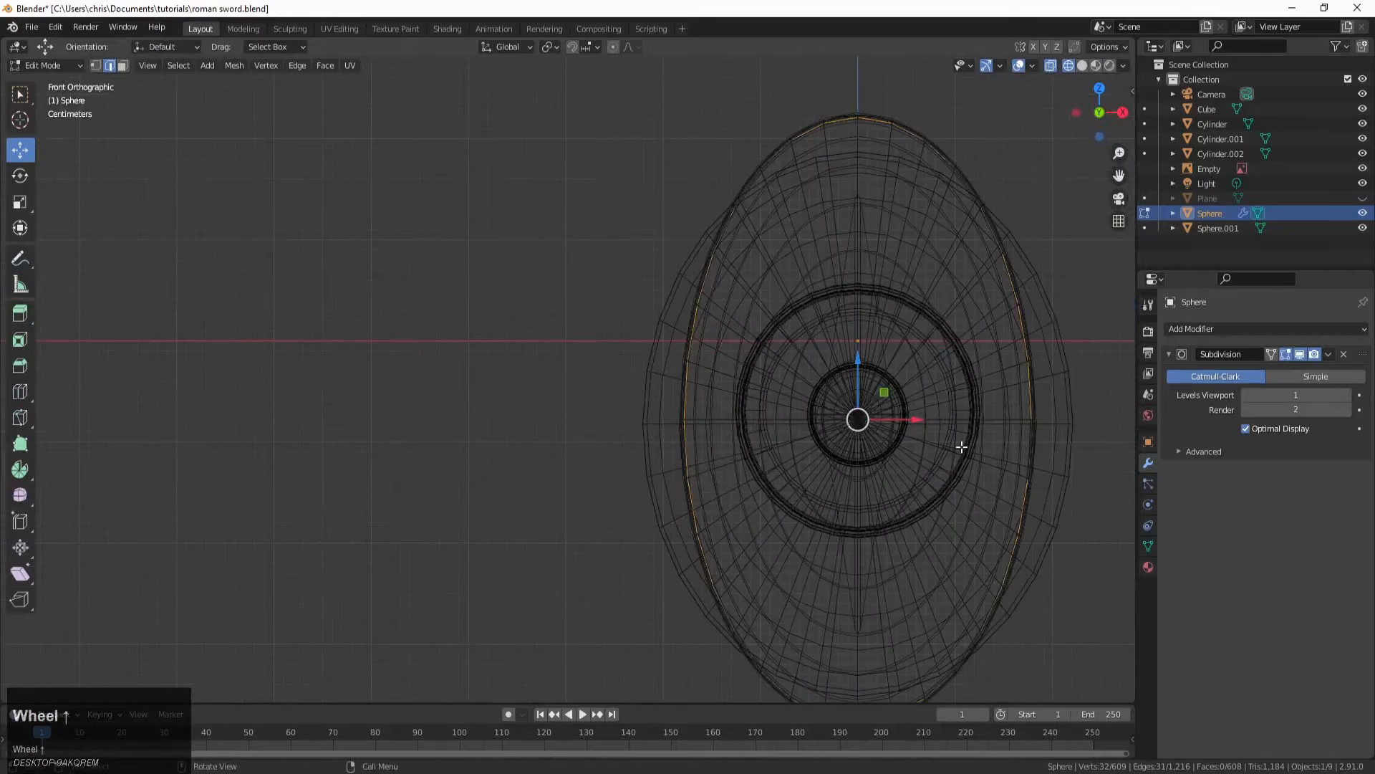
{"action": "left_click", "coordinate": [684, 447], "text": "shift"}
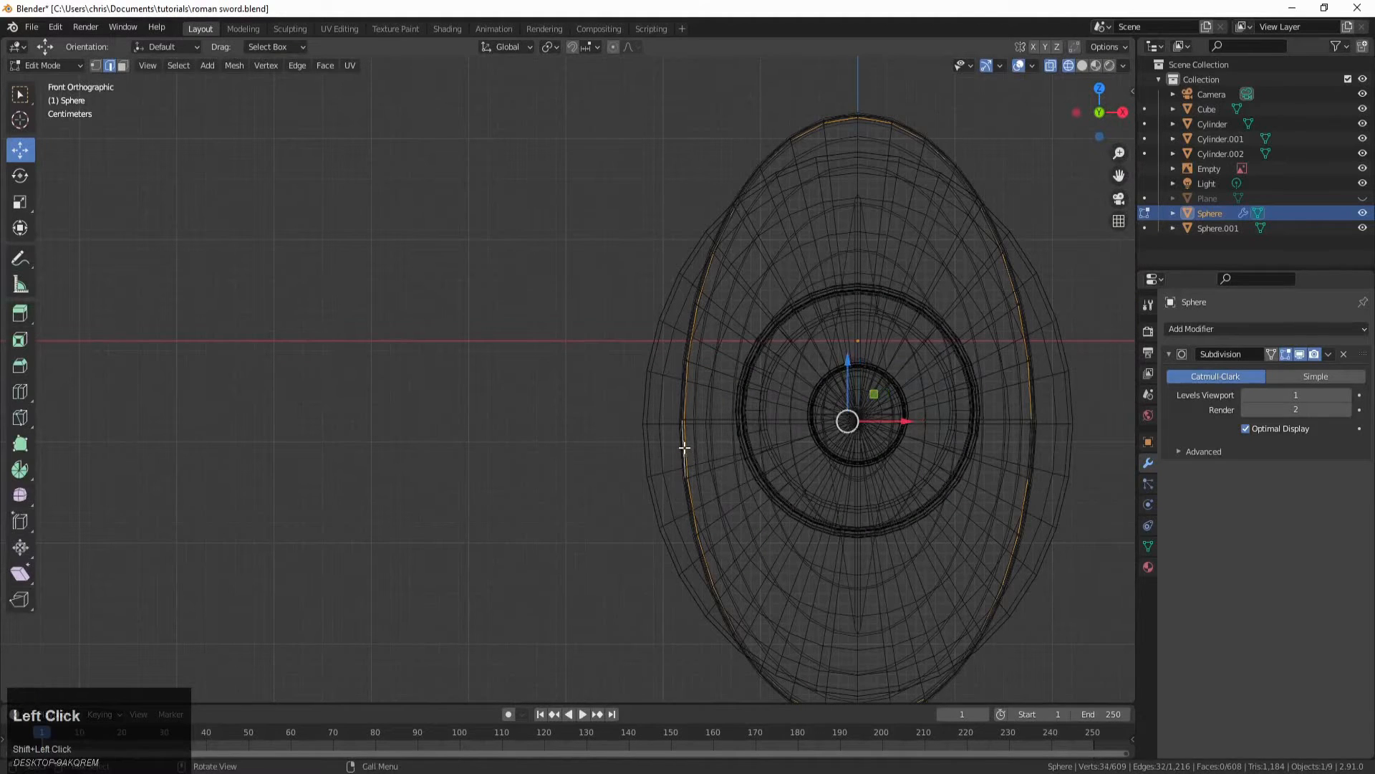
{"action": "scroll", "coordinate": [683, 449], "scroll_direction": "up", "scroll_amount": 5}
{"action": "left_click", "coordinate": [811, 495], "text": "shift"}
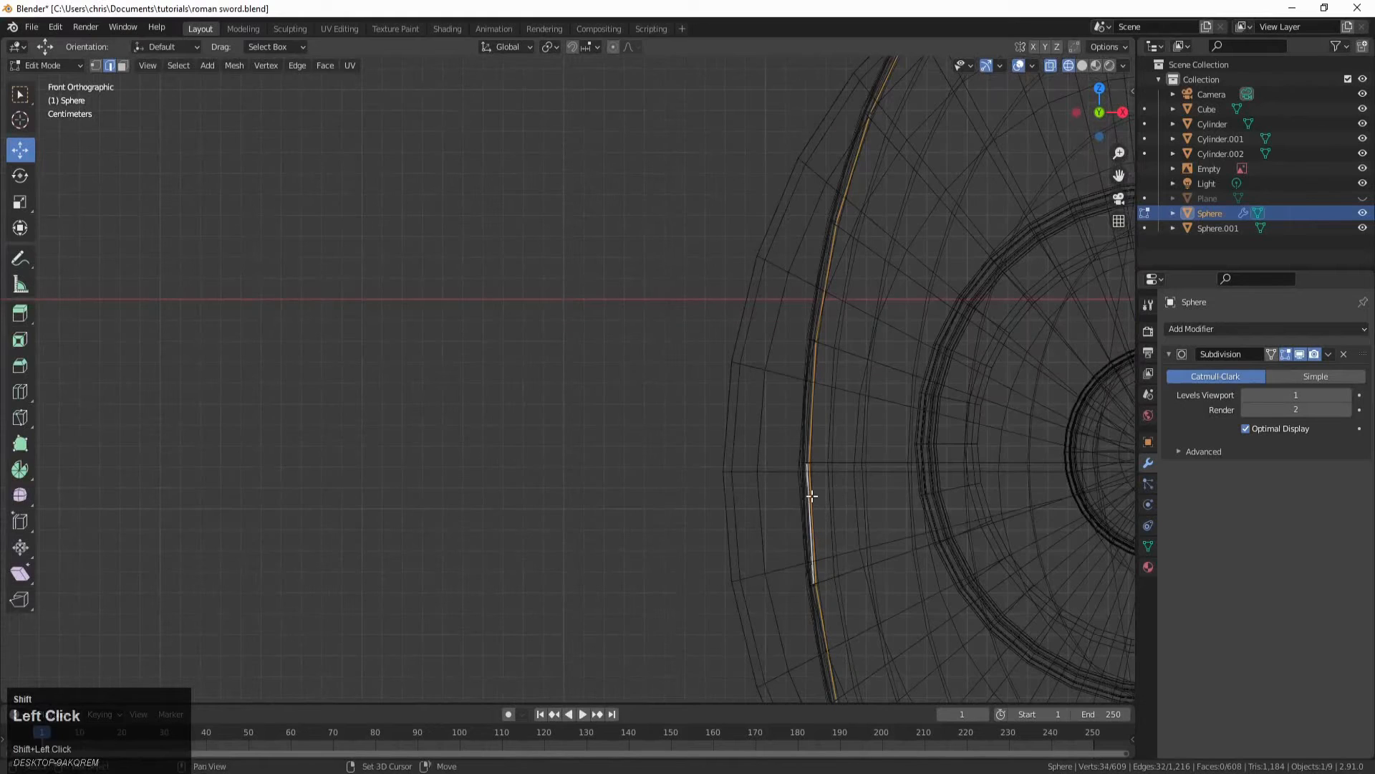
{"action": "left_click", "coordinate": [810, 495], "text": "shift"}
{"action": "scroll", "coordinate": [823, 498], "scroll_direction": "up", "scroll_amount": 1}
{"action": "middle_click_drag", "start_coordinate": [823, 497], "coordinate": [651, 449], "text": "shift"}
{"action": "scroll", "coordinate": [737, 501], "scroll_direction": "up", "scroll_amount": 2}
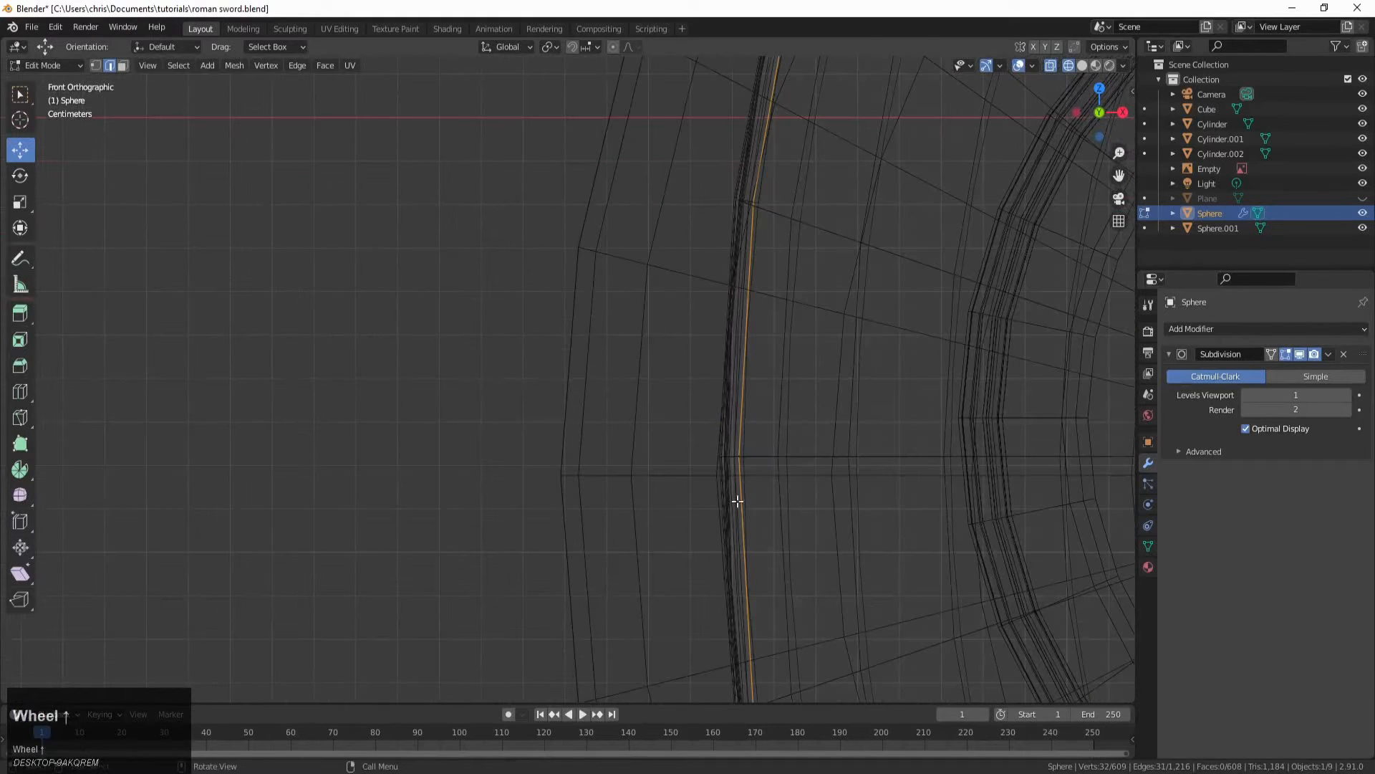
{"action": "left_click", "coordinate": [741, 501], "text": "shift"}
{"action": "key", "text": "ctrl+z"}
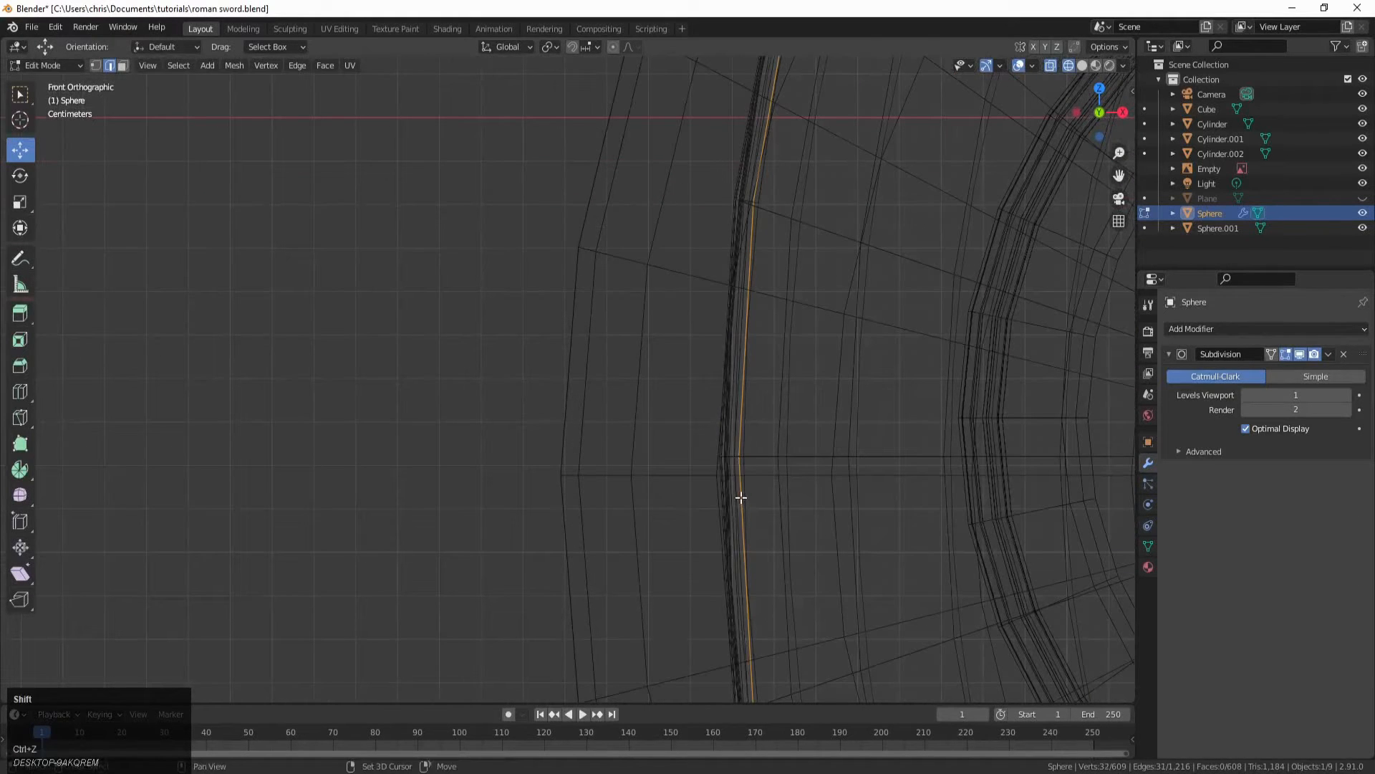
{"action": "left_click", "coordinate": [741, 490], "text": "shift"}
{"action": "scroll", "coordinate": [737, 491], "scroll_direction": "down", "scroll_amount": 7}
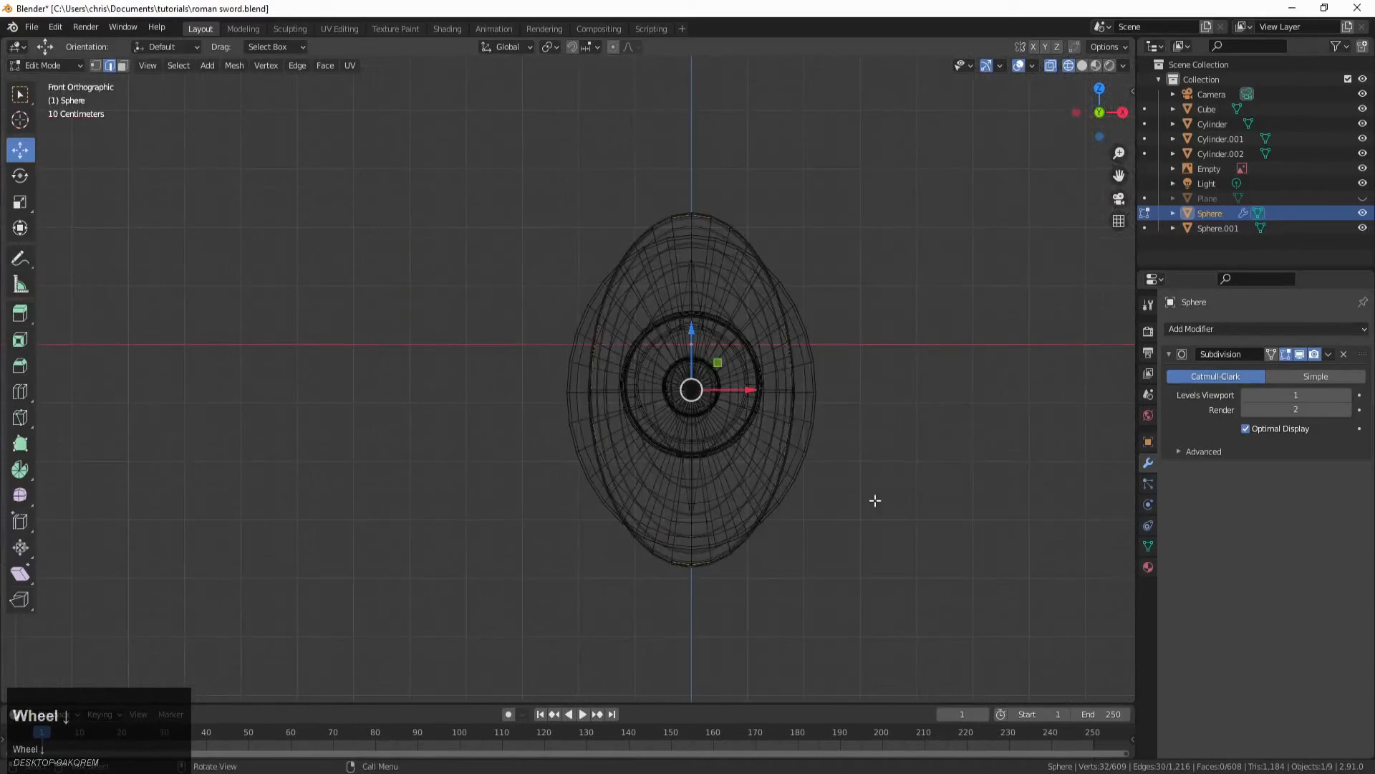
Step: Try to close the guard's open end by applying Bridge Edge Loops to the two halves of the rim loop
{"action": "middle_click_drag", "start_coordinate": [874, 497], "coordinate": [612, 525]}
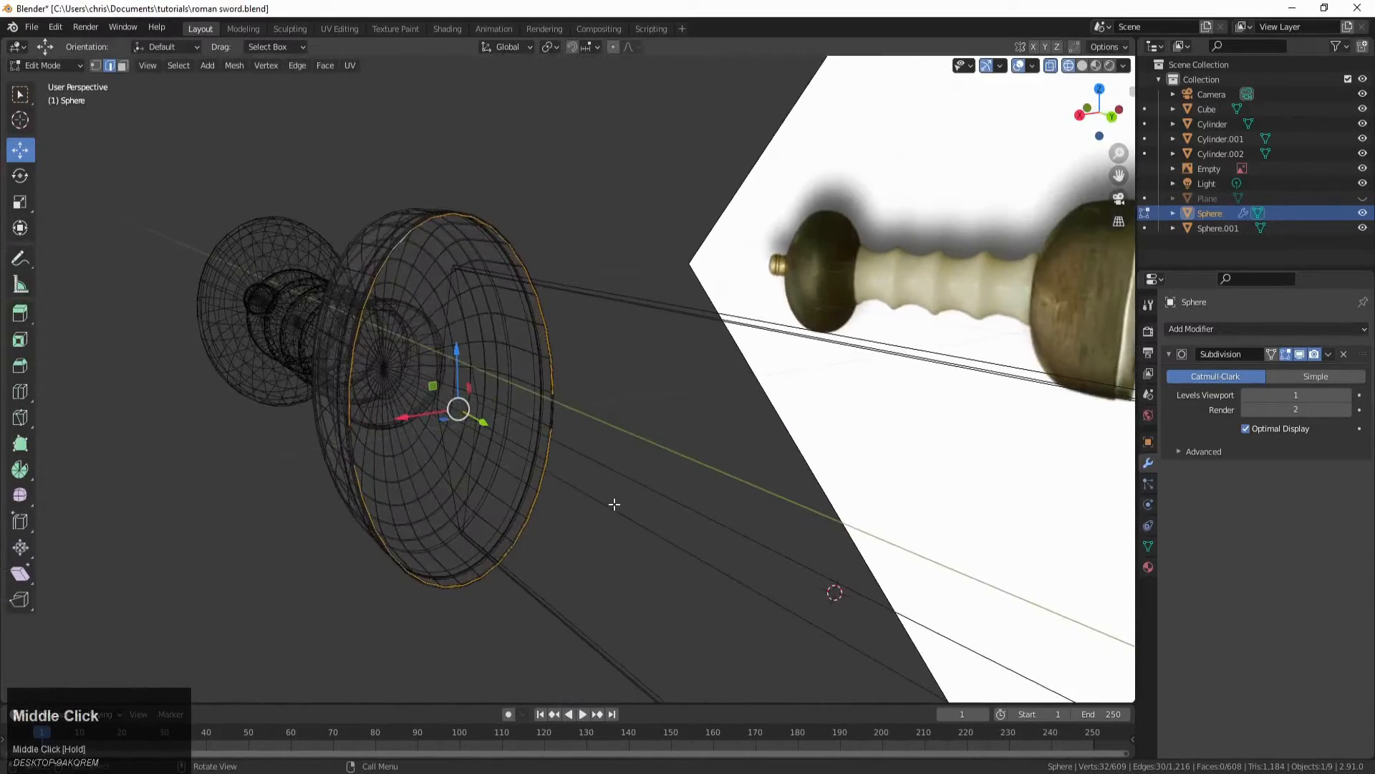
{"action": "key", "text": "space"}
{"action": "type", "text": "bri"}
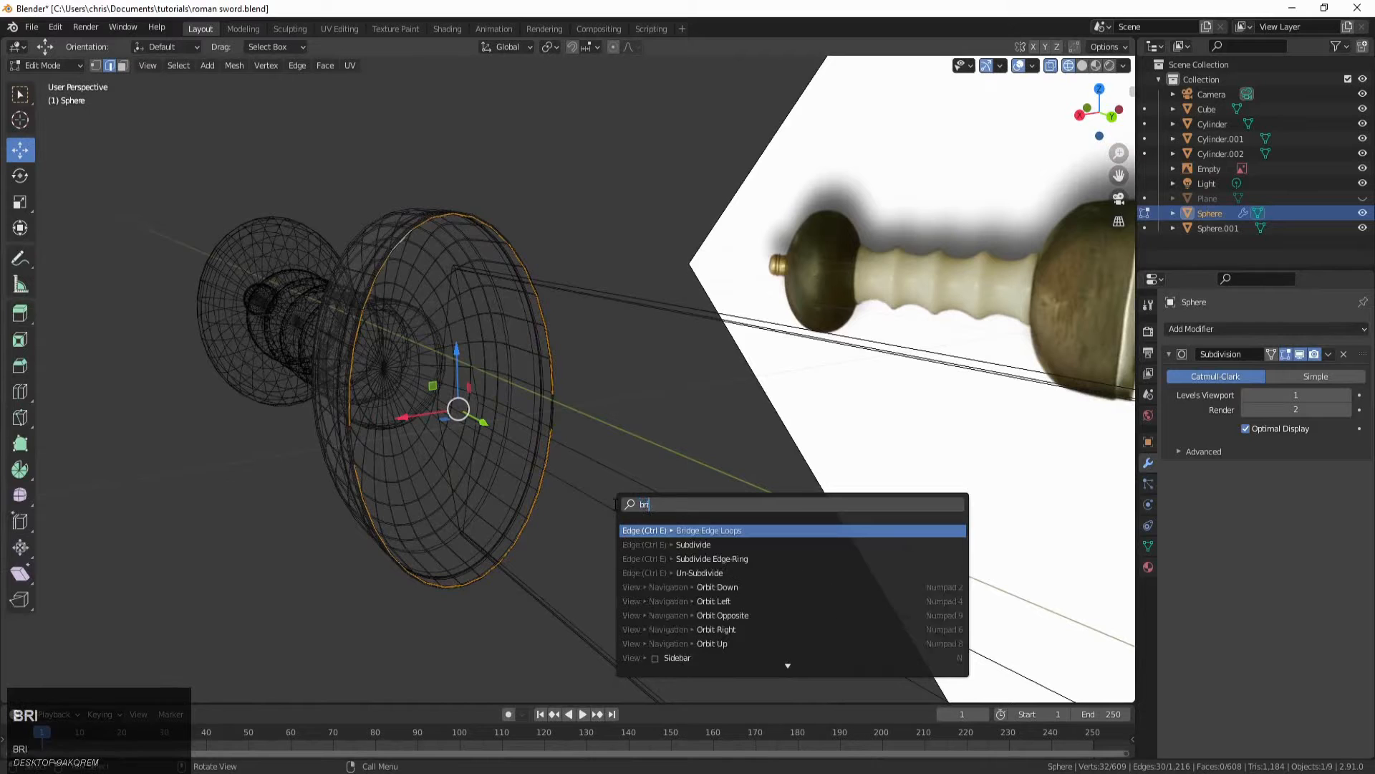
{"action": "type", "text": "dg"}
{"action": "left_click", "coordinate": [681, 530]}
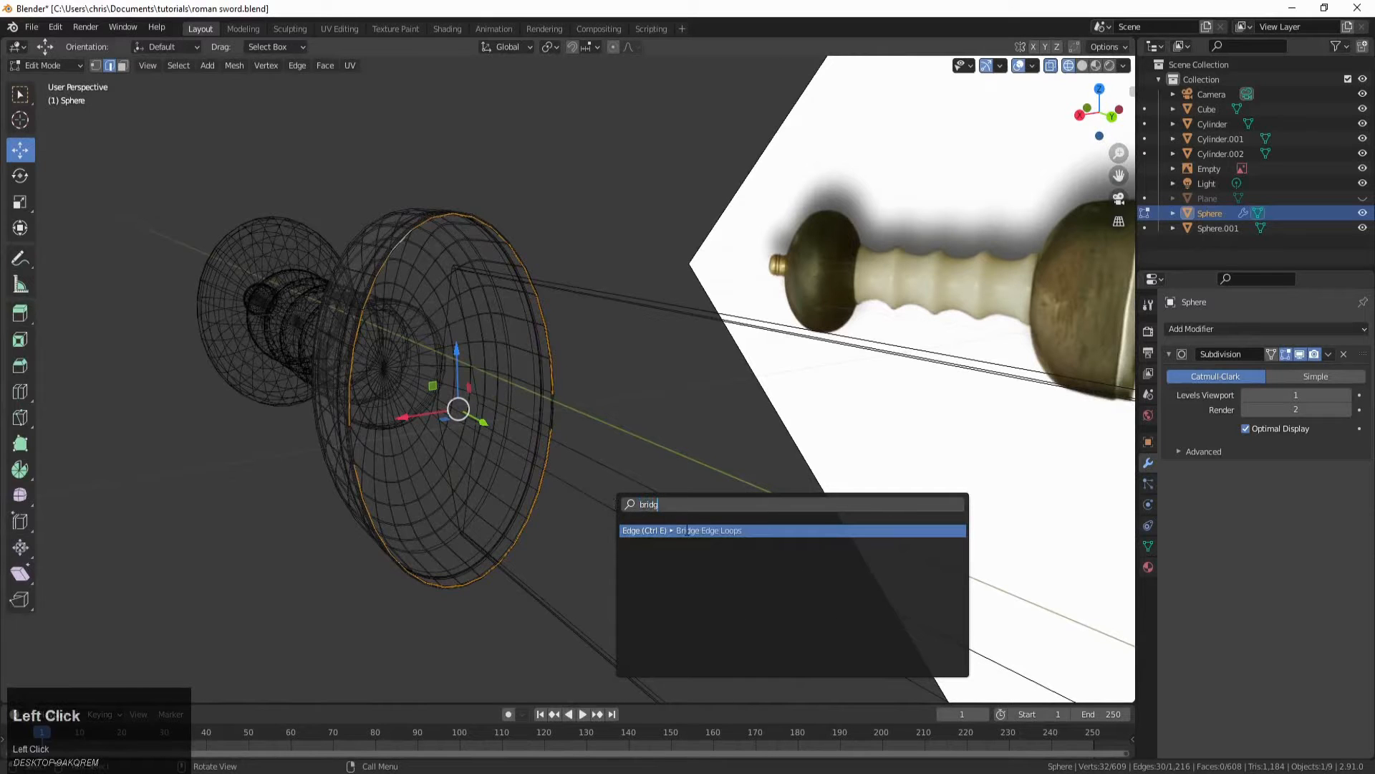
{"action": "middle_click_drag", "start_coordinate": [681, 528], "coordinate": [463, 372]}
{"action": "key", "text": "ctrl+z"}
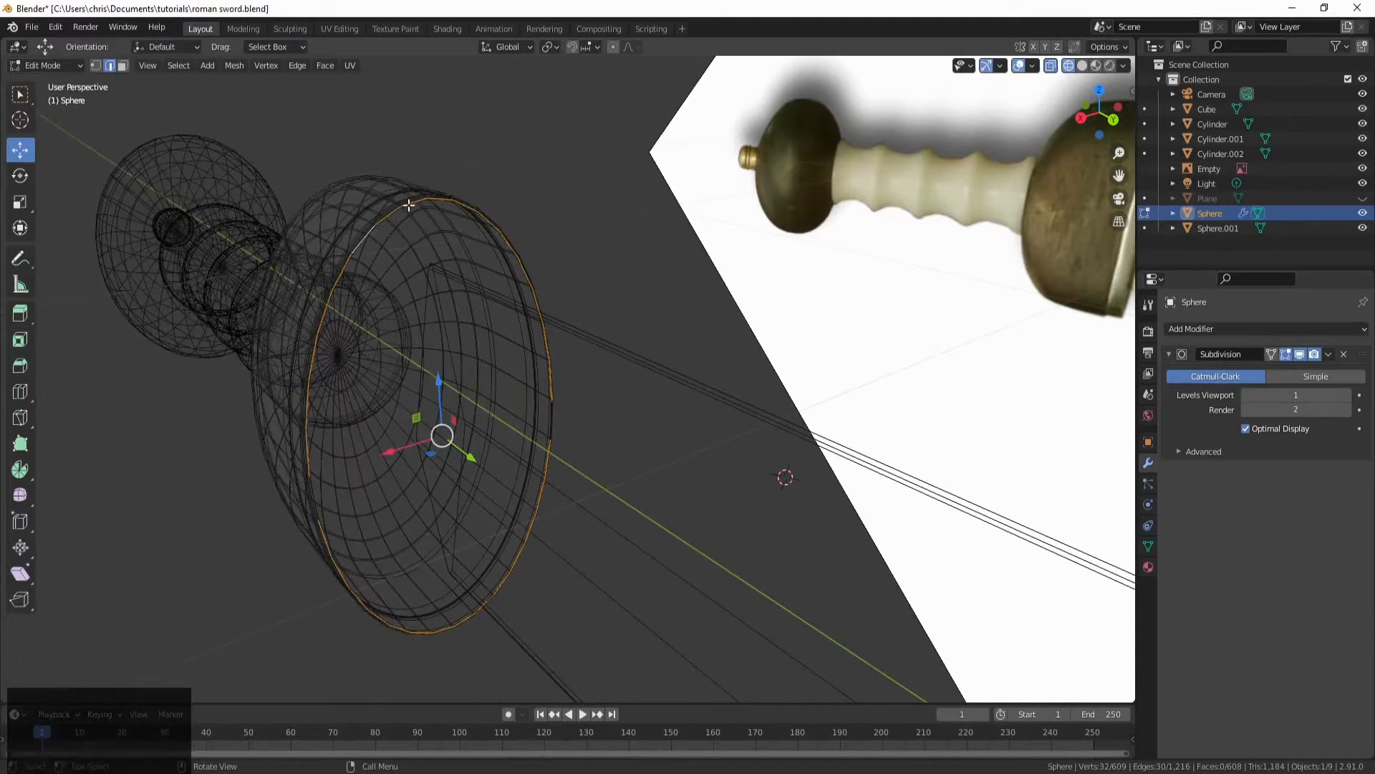
Step: Return to solid shading and remove the Subdivision modifier from the guard
{"action": "scroll", "coordinate": [408, 205], "scroll_direction": "up", "scroll_amount": 1}
{"action": "key", "text": "alt"}
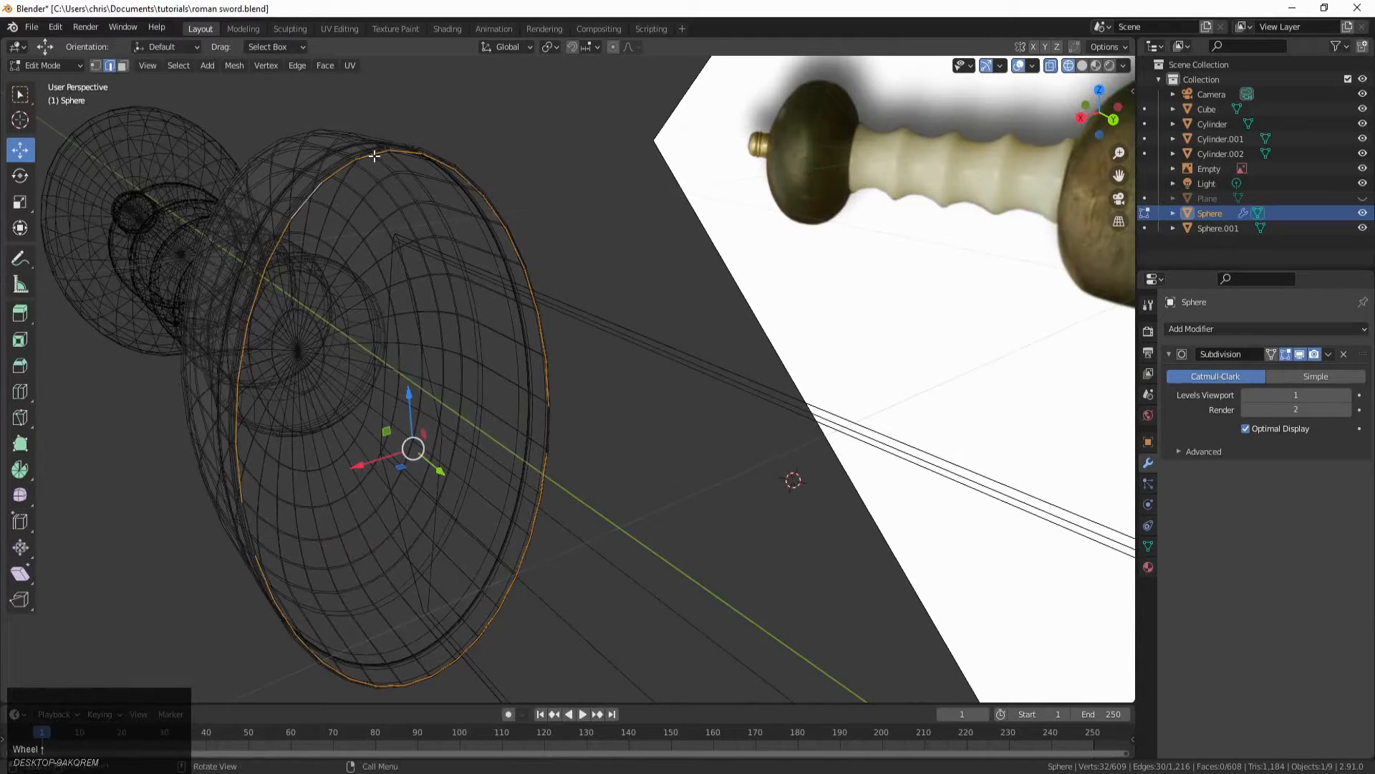
{"action": "key", "text": "shift"}
{"action": "middle_click_drag", "start_coordinate": [375, 153], "coordinate": [476, 333], "text": "shift"}
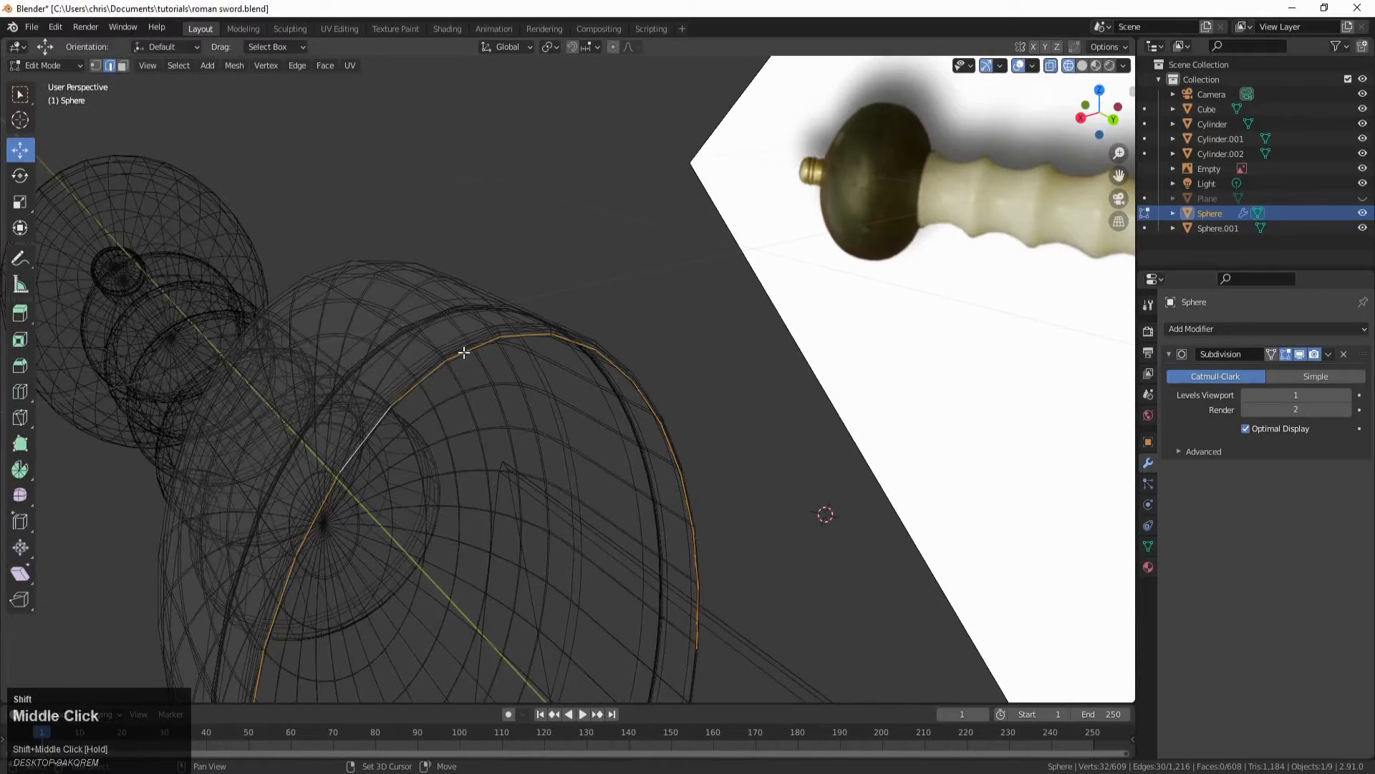
{"action": "mouse_move", "coordinate": [464, 352]}
{"action": "middle_mouse_down"}
{"action": "mouse_move", "coordinate": [571, 389]}
{"action": "mouse_move", "coordinate": [553, 418]}
{"action": "middle_mouse_up"}
{"action": "scroll", "coordinate": [567, 427], "scroll_direction": "up", "scroll_amount": 3}
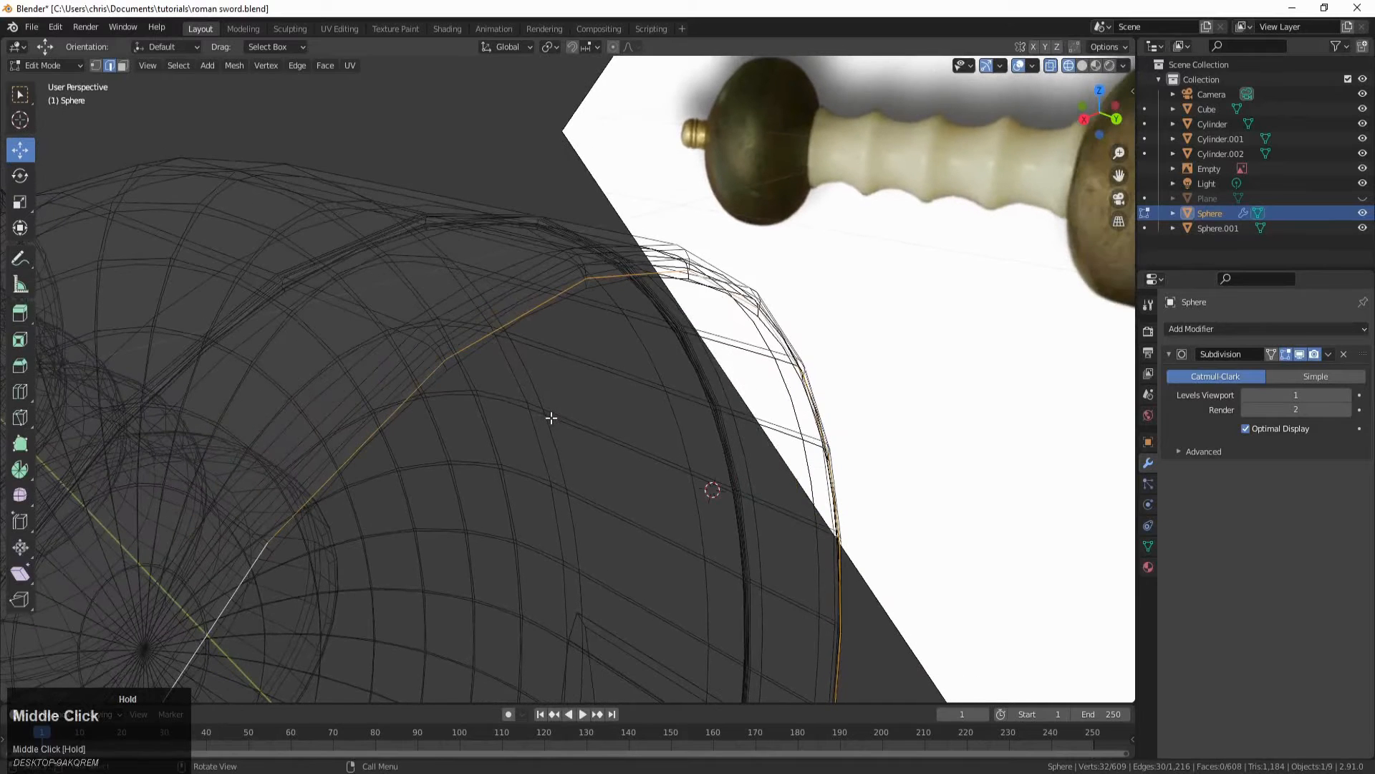
{"action": "key", "text": "z"}
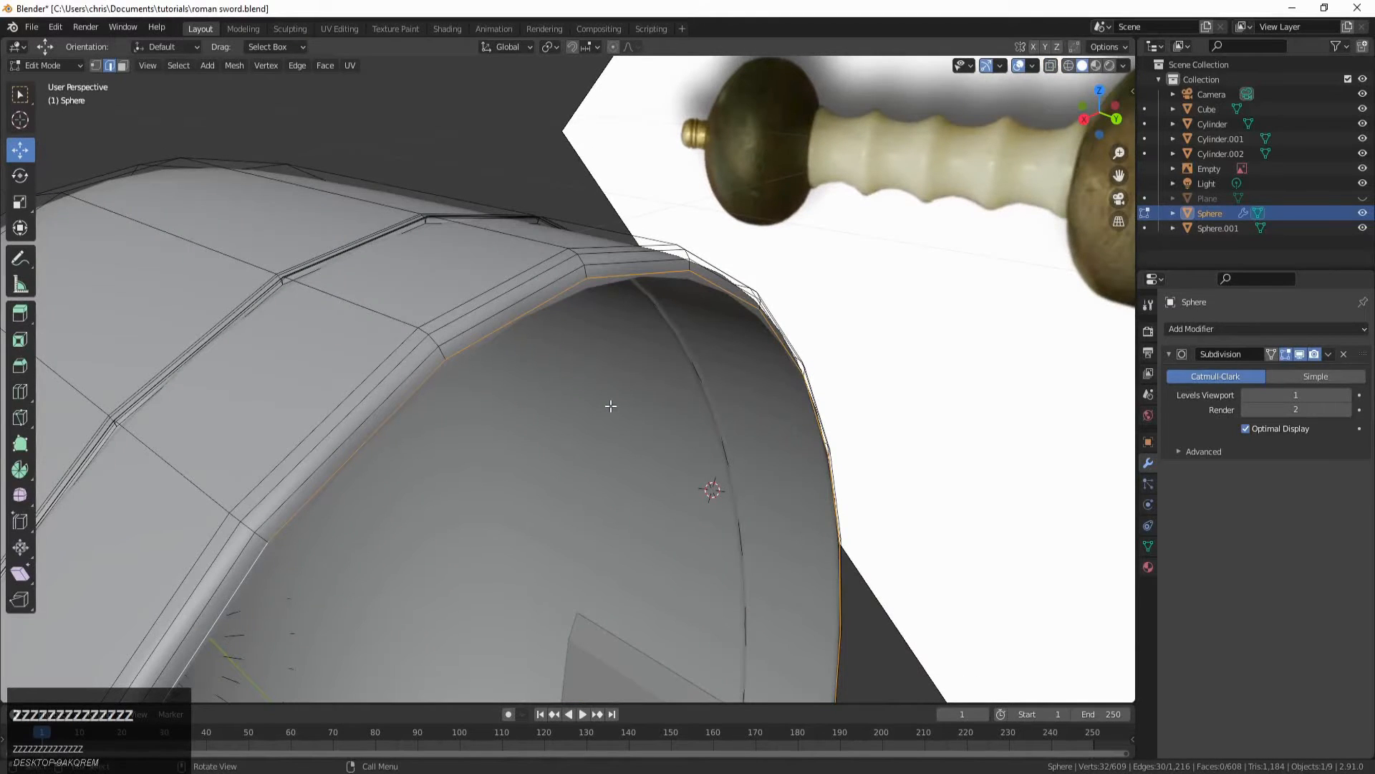
{"action": "middle_click_drag", "start_coordinate": [493, 371], "coordinate": [611, 315]}
{"action": "scroll", "coordinate": [586, 251], "scroll_direction": "up", "scroll_amount": 2}
{"action": "scroll", "coordinate": [582, 260], "scroll_direction": "down", "scroll_amount": 3}
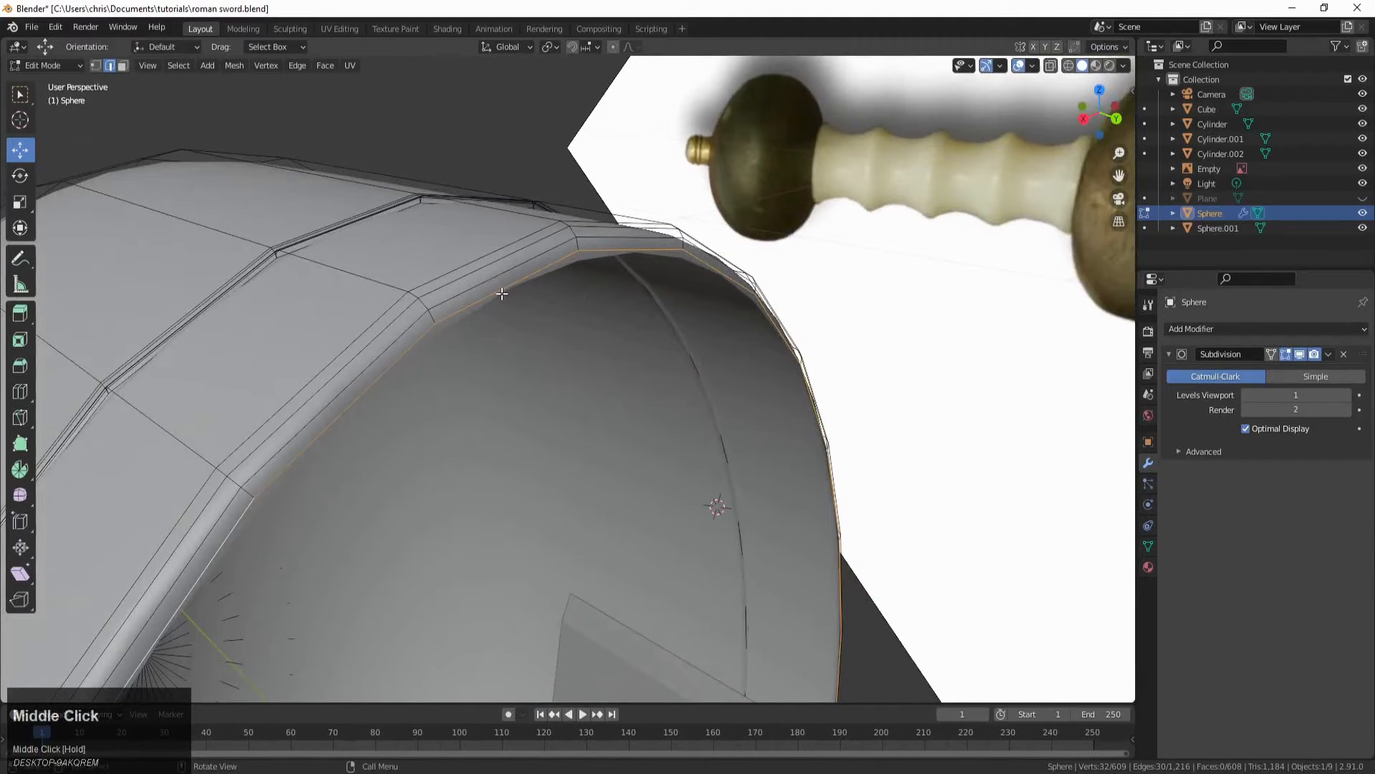
{"action": "left_click", "coordinate": [1344, 354]}
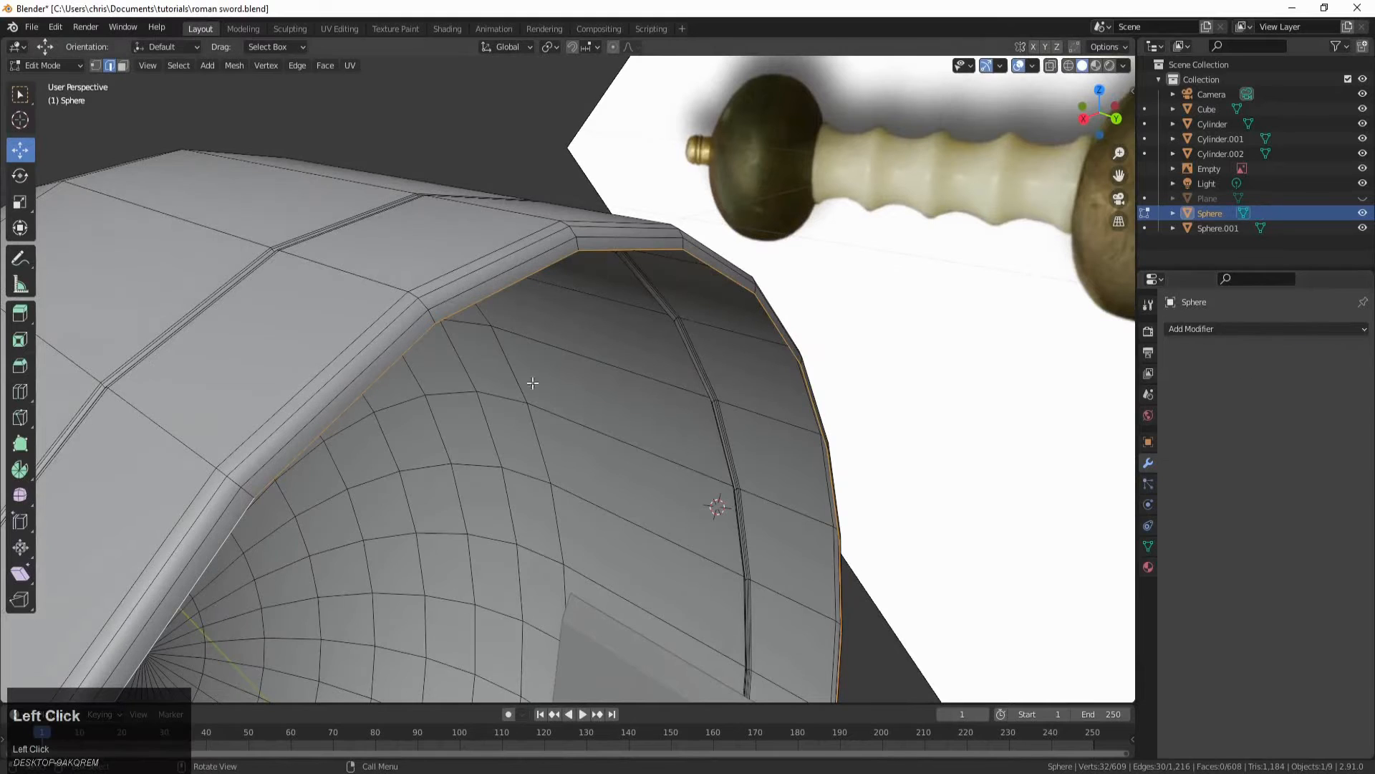
Step: Deselect two adjacent edges at the upper end of the guard's rim loop and two adjacent edges at the opposite end
{"action": "left_click", "coordinate": [489, 297], "text": "shift"}
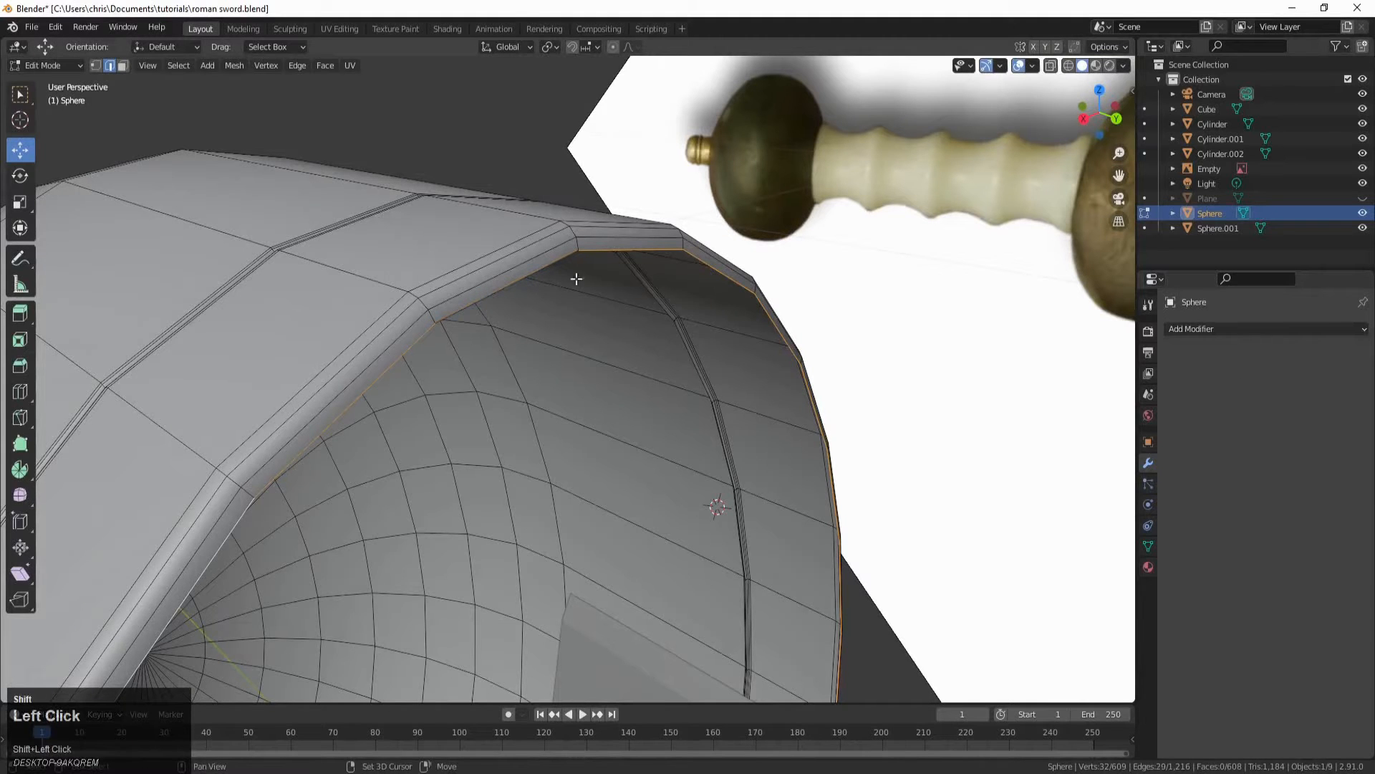
{"action": "left_click", "coordinate": [627, 250], "text": "shift"}
{"action": "scroll", "coordinate": [573, 573], "scroll_direction": "down", "scroll_amount": 5}
{"action": "middle_click_drag", "start_coordinate": [562, 629], "coordinate": [515, 593]}
{"action": "scroll", "coordinate": [537, 624], "scroll_direction": "up", "scroll_amount": 3}
{"action": "scroll", "coordinate": [515, 593], "scroll_direction": "up", "scroll_amount": 2}
{"action": "left_click", "coordinate": [385, 453], "text": "shift"}
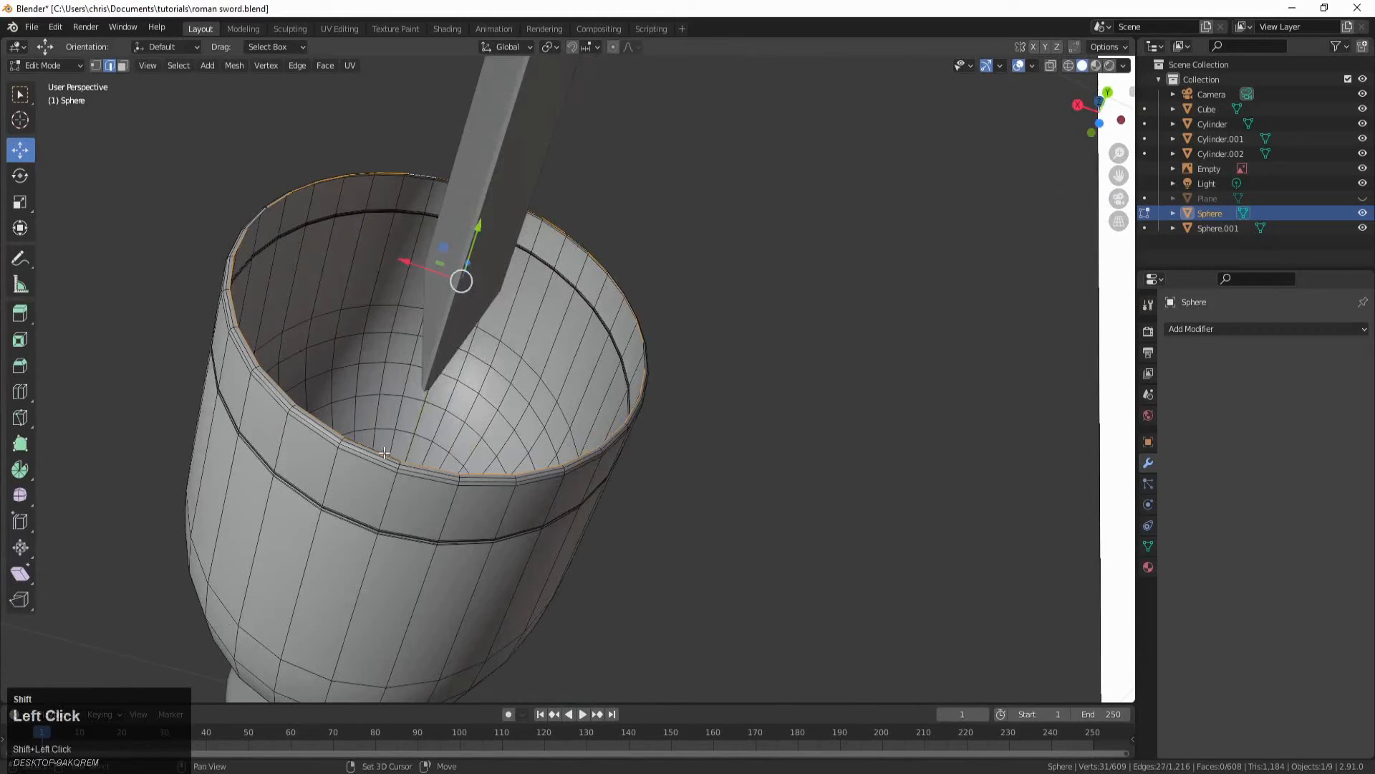
{"action": "left_click", "coordinate": [414, 463], "text": "shift"}
{"action": "middle_click_drag", "start_coordinate": [414, 463], "coordinate": [429, 503]}
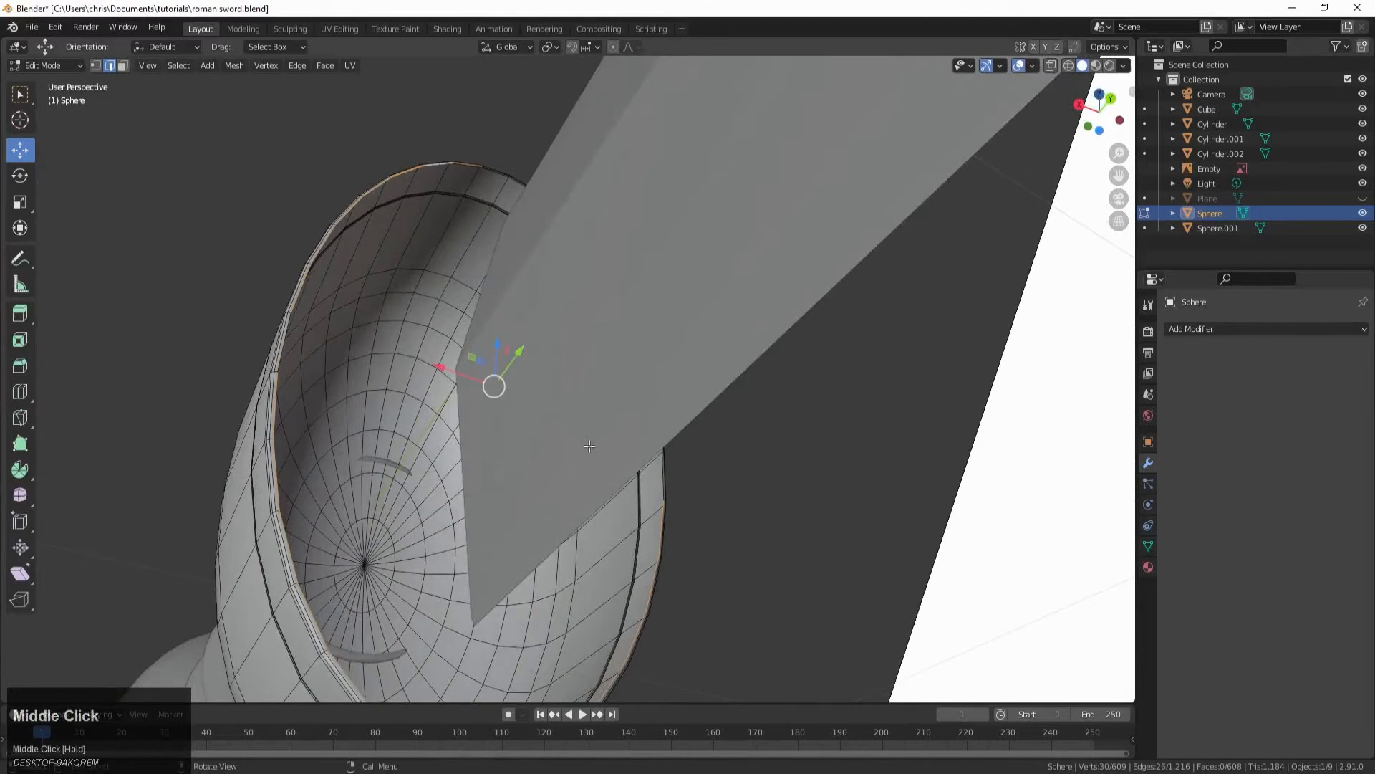
Step: Try to close the guard's blade-side opening by bridging the remaining selected rim edges, then undo the bridge
{"action": "middle_click_drag", "start_coordinate": [589, 445], "coordinate": [636, 580]}
{"action": "scroll", "coordinate": [445, 363], "scroll_direction": "up", "scroll_amount": 3}
{"action": "scroll", "coordinate": [444, 362], "scroll_direction": "down", "scroll_amount": 5}
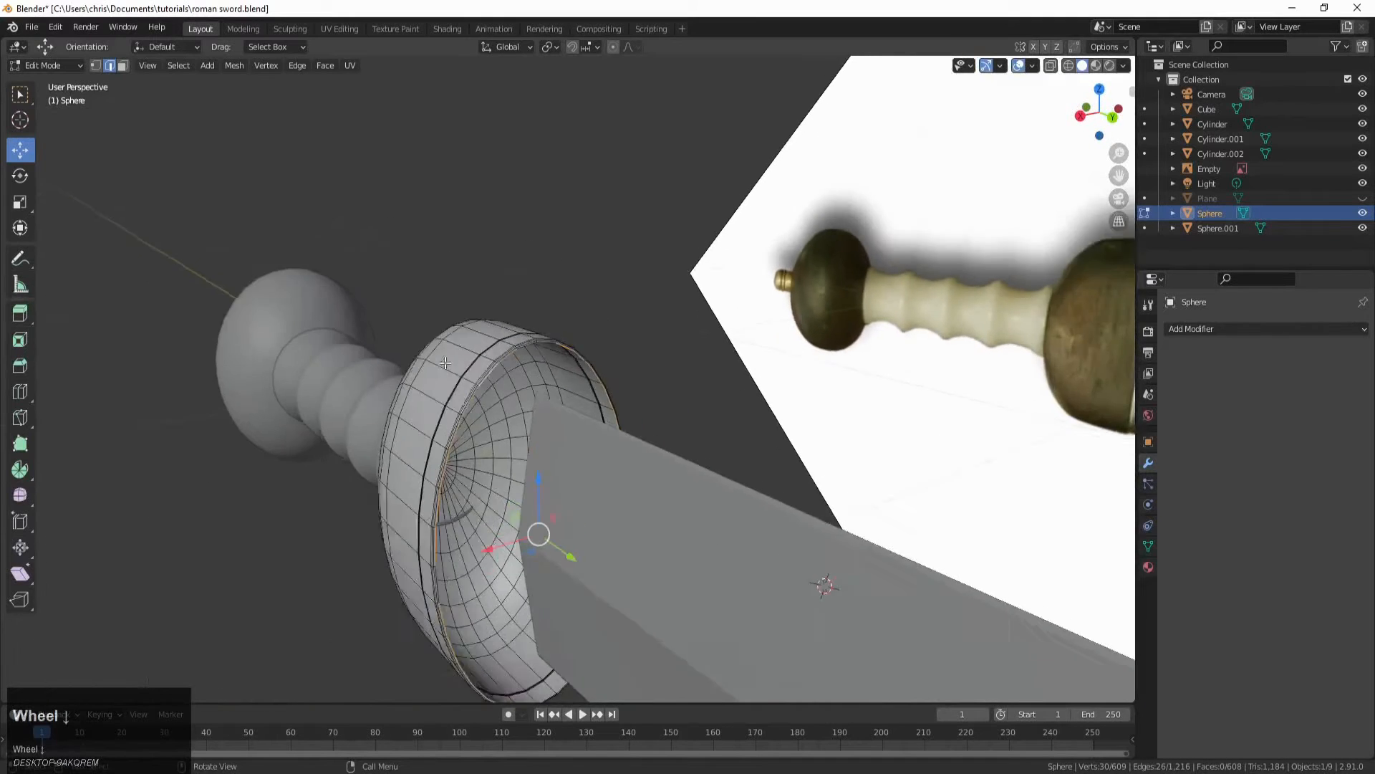
{"action": "middle_click_drag", "start_coordinate": [444, 363], "coordinate": [502, 465]}
{"action": "key", "text": "space"}
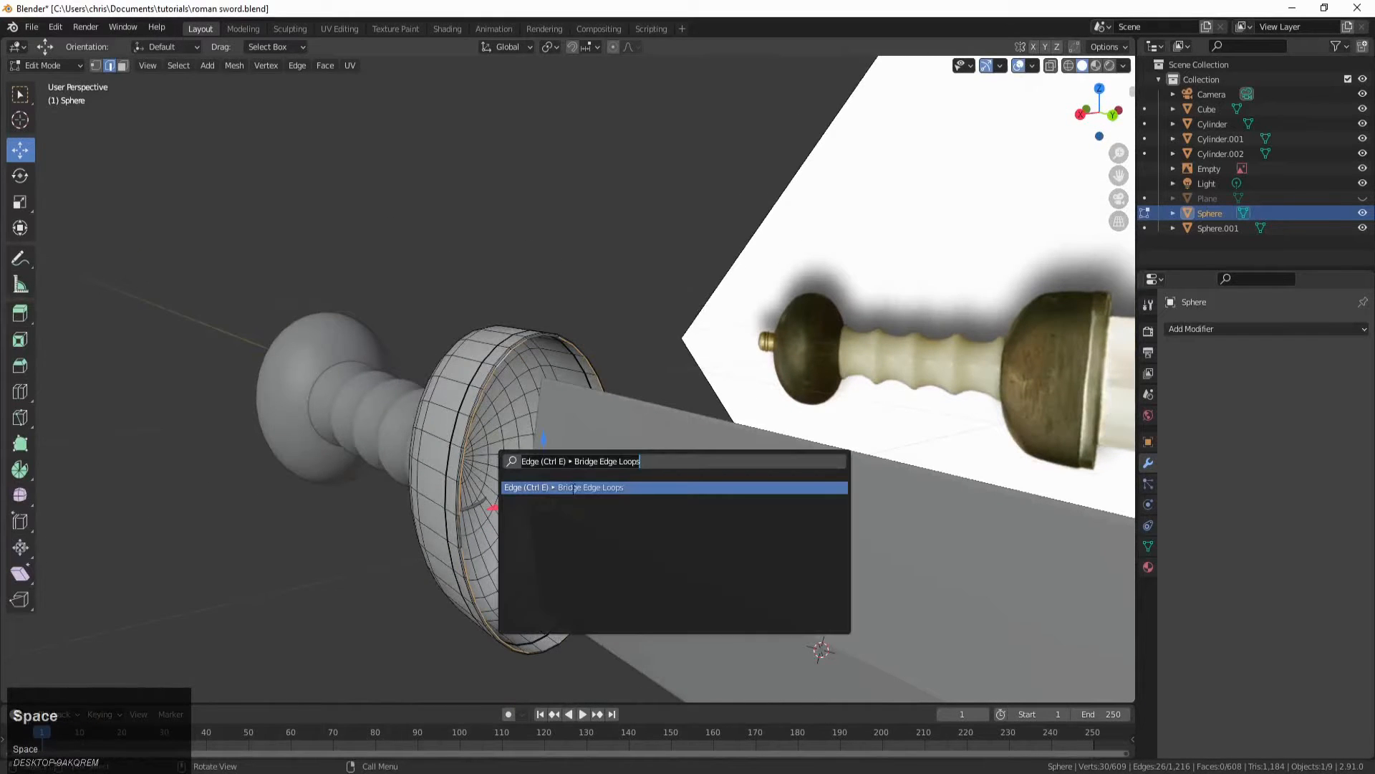
{"action": "left_click", "coordinate": [573, 488]}
{"action": "middle_click_drag", "start_coordinate": [574, 484], "coordinate": [528, 396]}
{"action": "scroll", "coordinate": [483, 574], "scroll_direction": "up", "scroll_amount": 2}
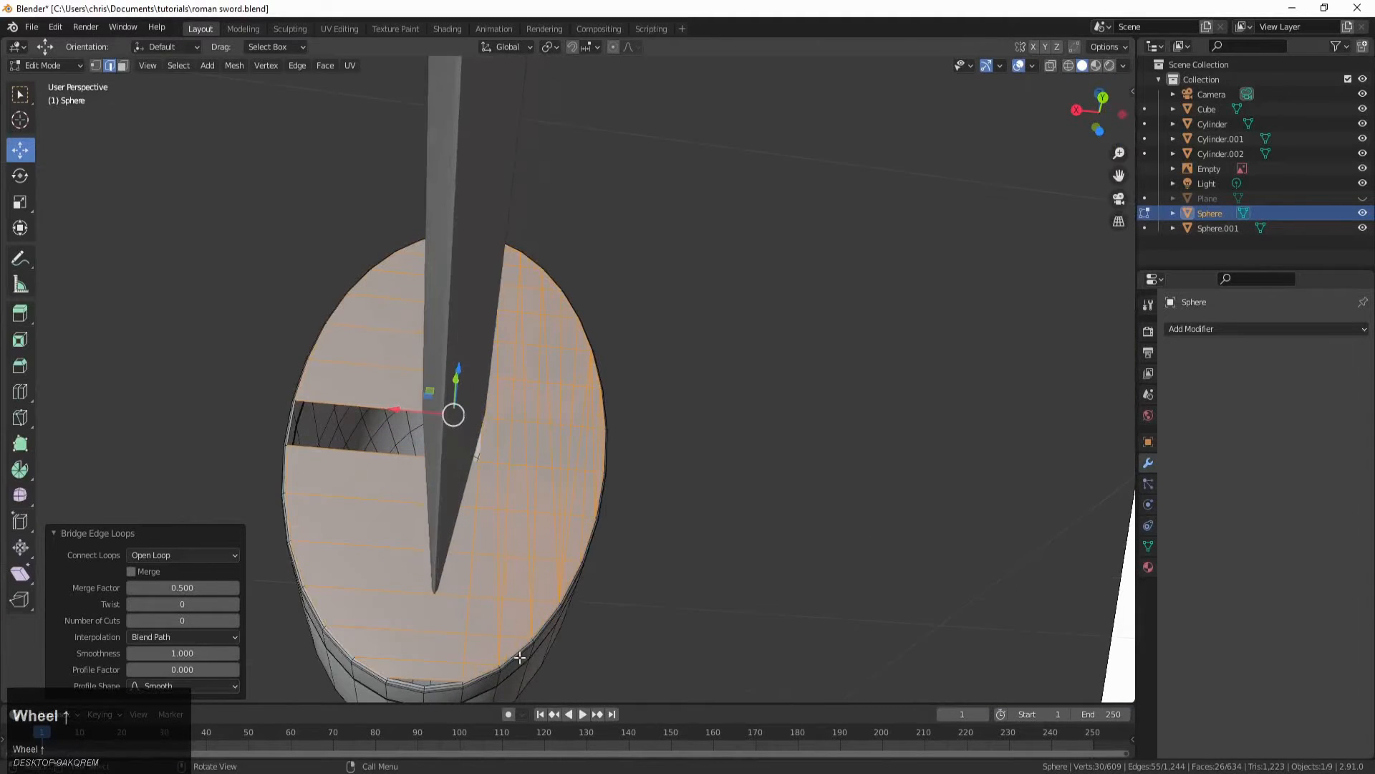
{"action": "scroll", "coordinate": [519, 657], "scroll_direction": "up", "scroll_amount": 2}
{"action": "middle_click_drag", "start_coordinate": [519, 656], "coordinate": [399, 537]}
{"action": "scroll", "coordinate": [452, 583], "scroll_direction": "down", "scroll_amount": 2}
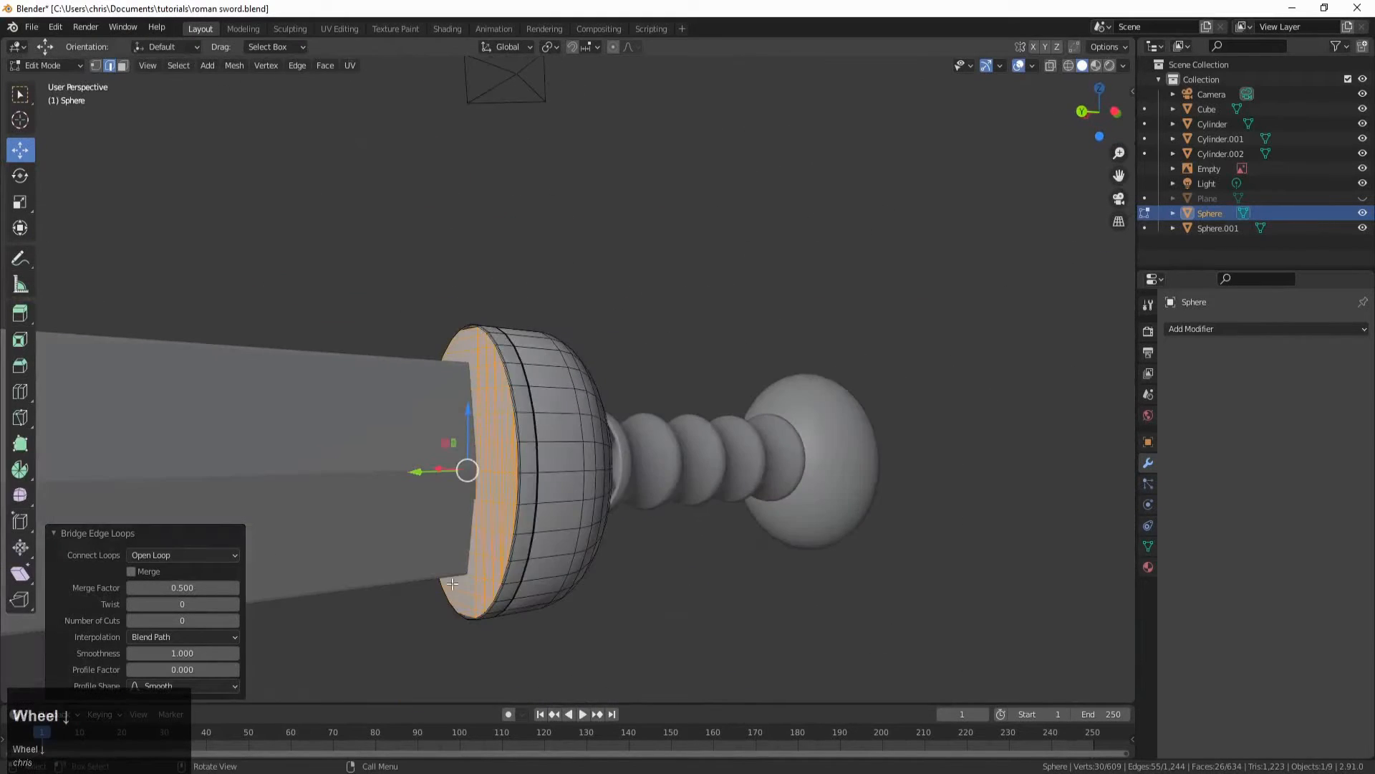
{"action": "middle_click_drag", "start_coordinate": [453, 584], "coordinate": [625, 495]}
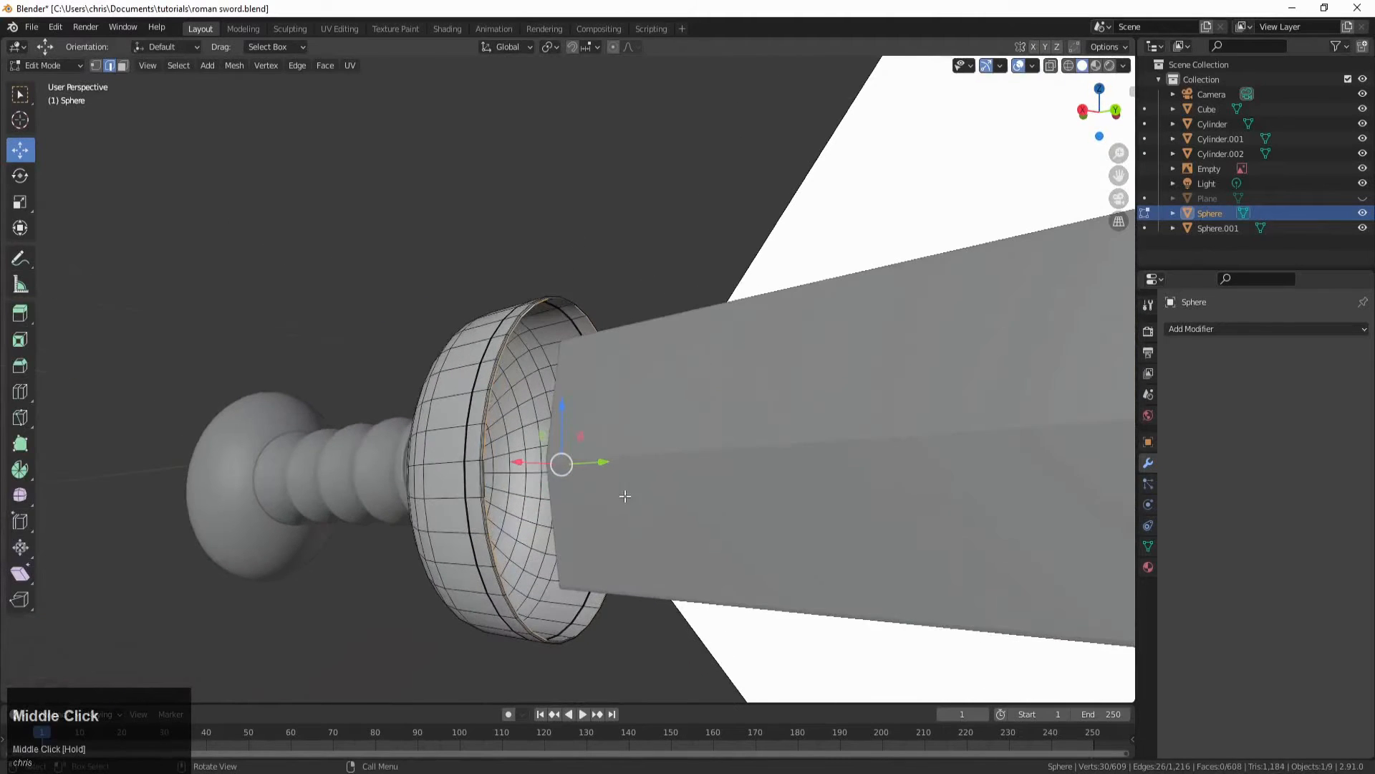
Step: Bridge two opposite inner rim edges near the upper end of the guard's opening with a single face
{"action": "scroll", "coordinate": [515, 636], "scroll_direction": "up", "scroll_amount": 1}
{"action": "middle_click_drag", "start_coordinate": [448, 561], "coordinate": [442, 417]}
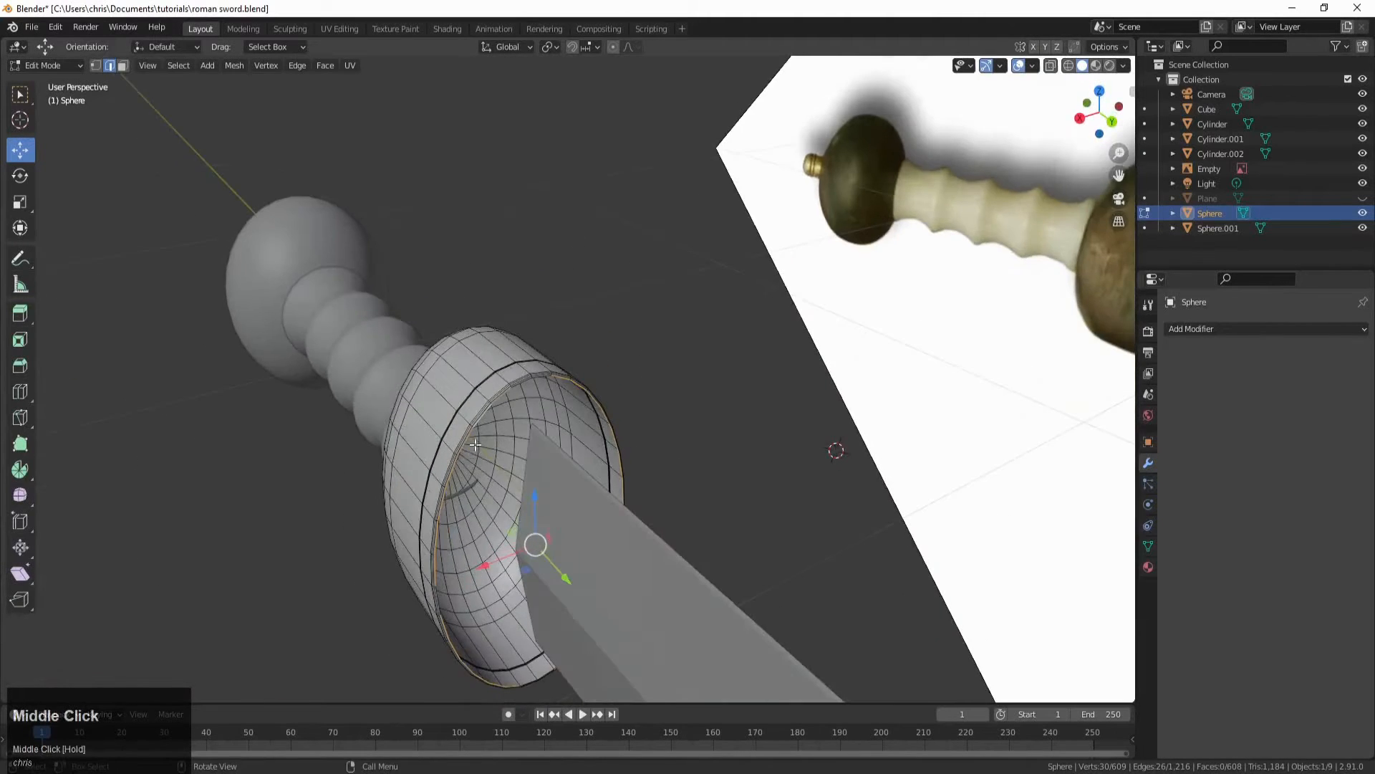
{"action": "scroll", "coordinate": [442, 416], "scroll_direction": "up", "scroll_amount": 5}
{"action": "left_click", "coordinate": [295, 484]}
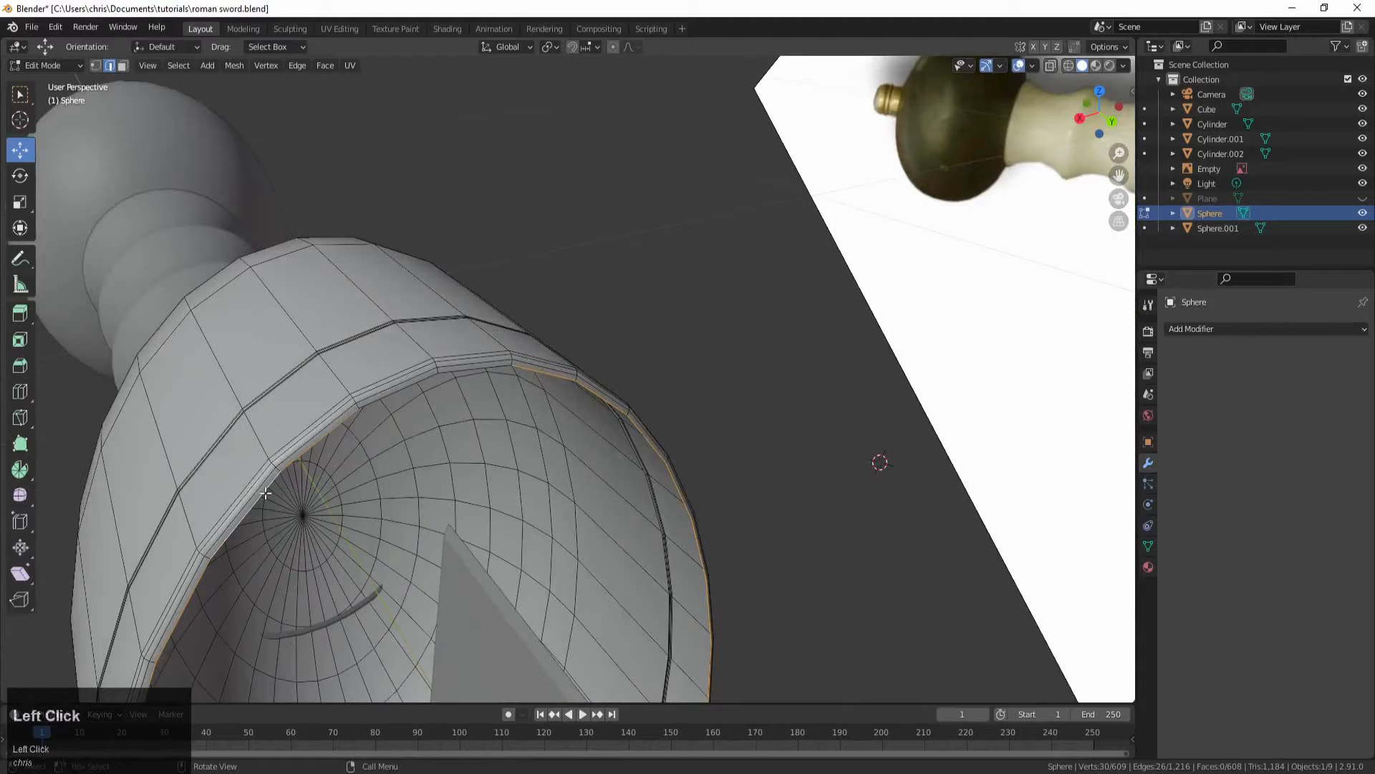
{"action": "left_click", "coordinate": [606, 400]}
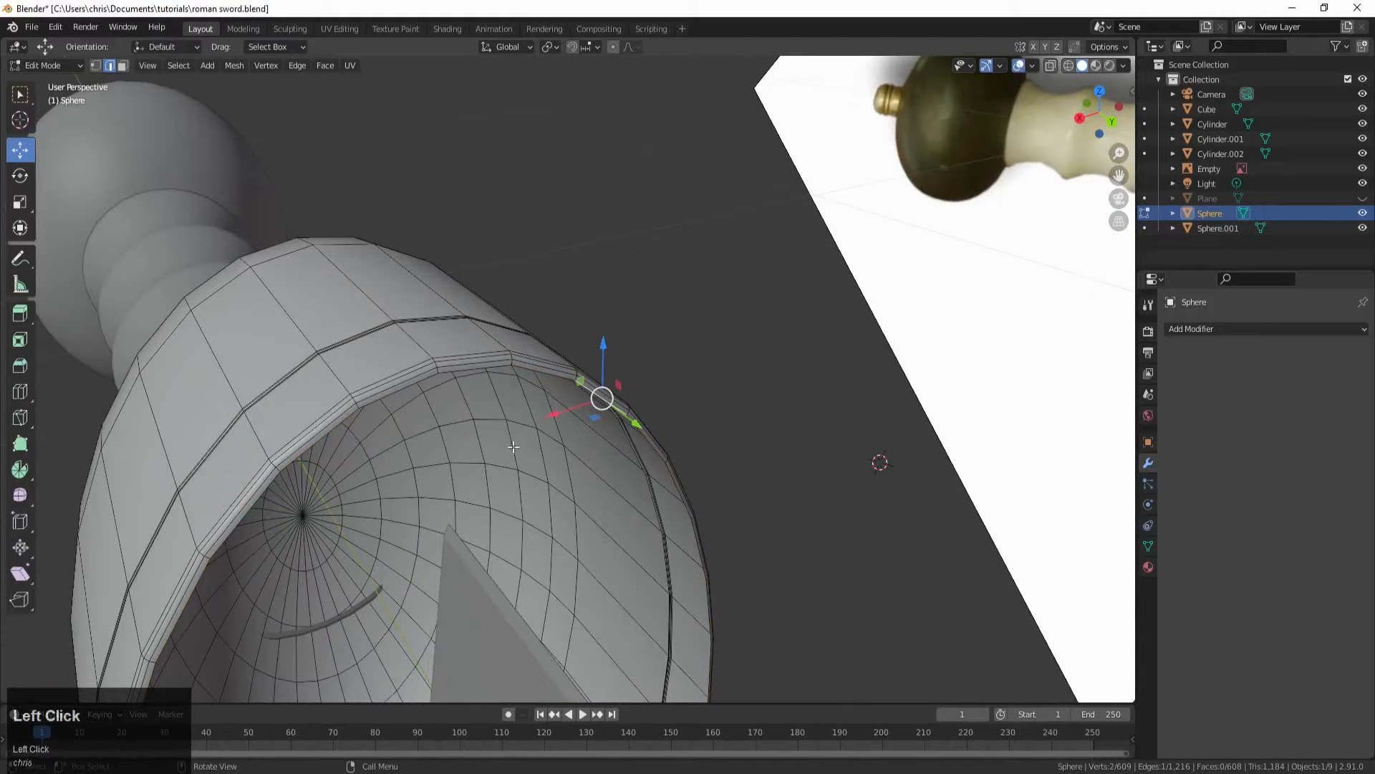
{"action": "left_click", "coordinate": [268, 487]}
{"action": "left_click", "coordinate": [274, 484]}
{"action": "left_click", "coordinate": [591, 393], "text": "shift"}
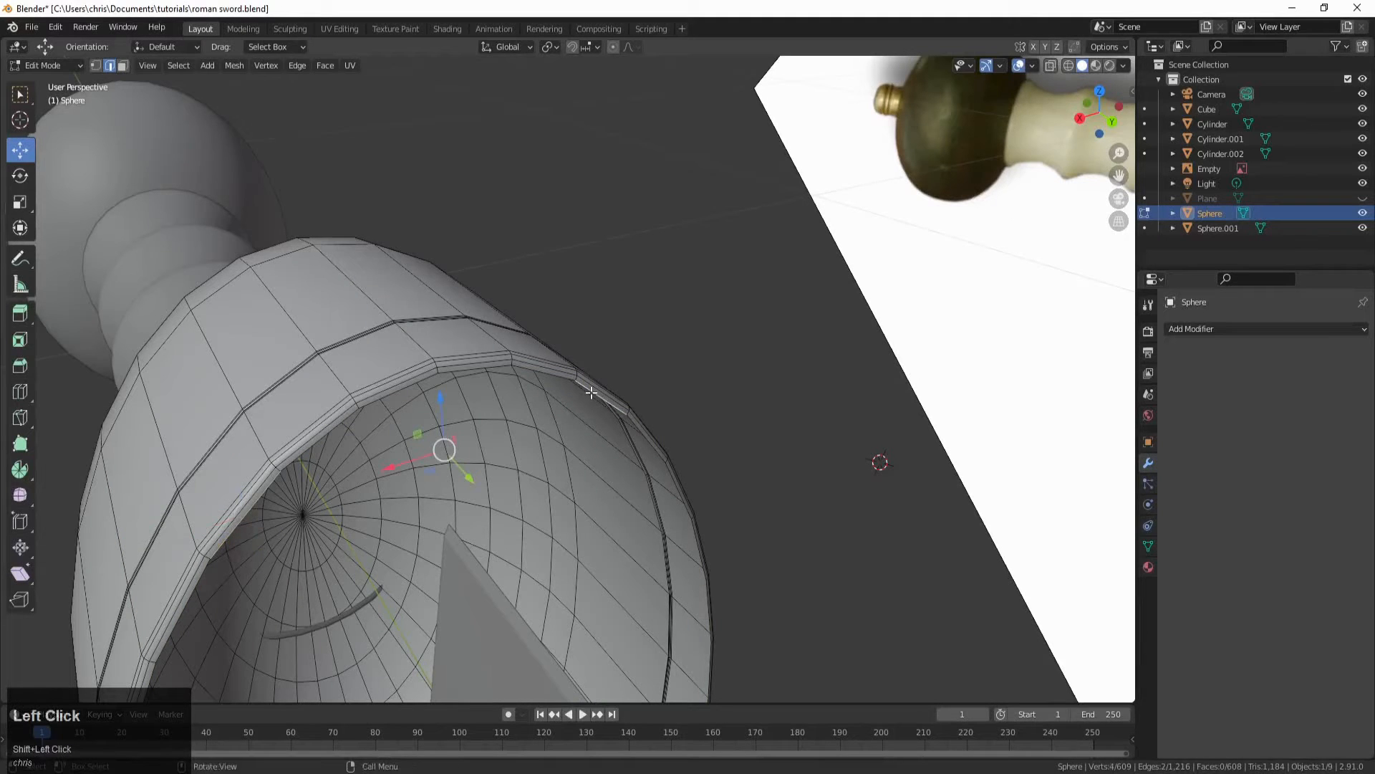
{"action": "key", "text": "space"}
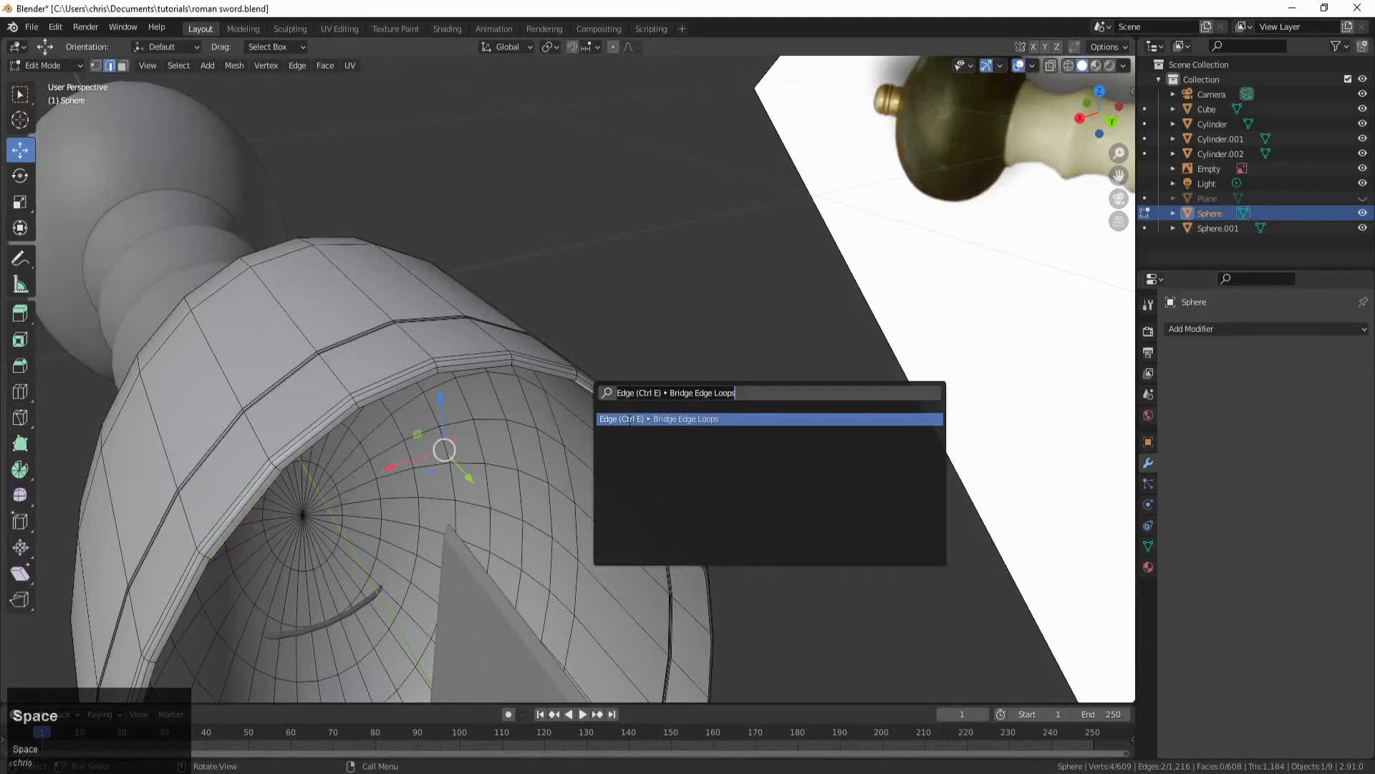
{"action": "left_click", "coordinate": [633, 418]}
{"action": "middle_click_drag", "start_coordinate": [606, 456], "coordinate": [385, 427]}
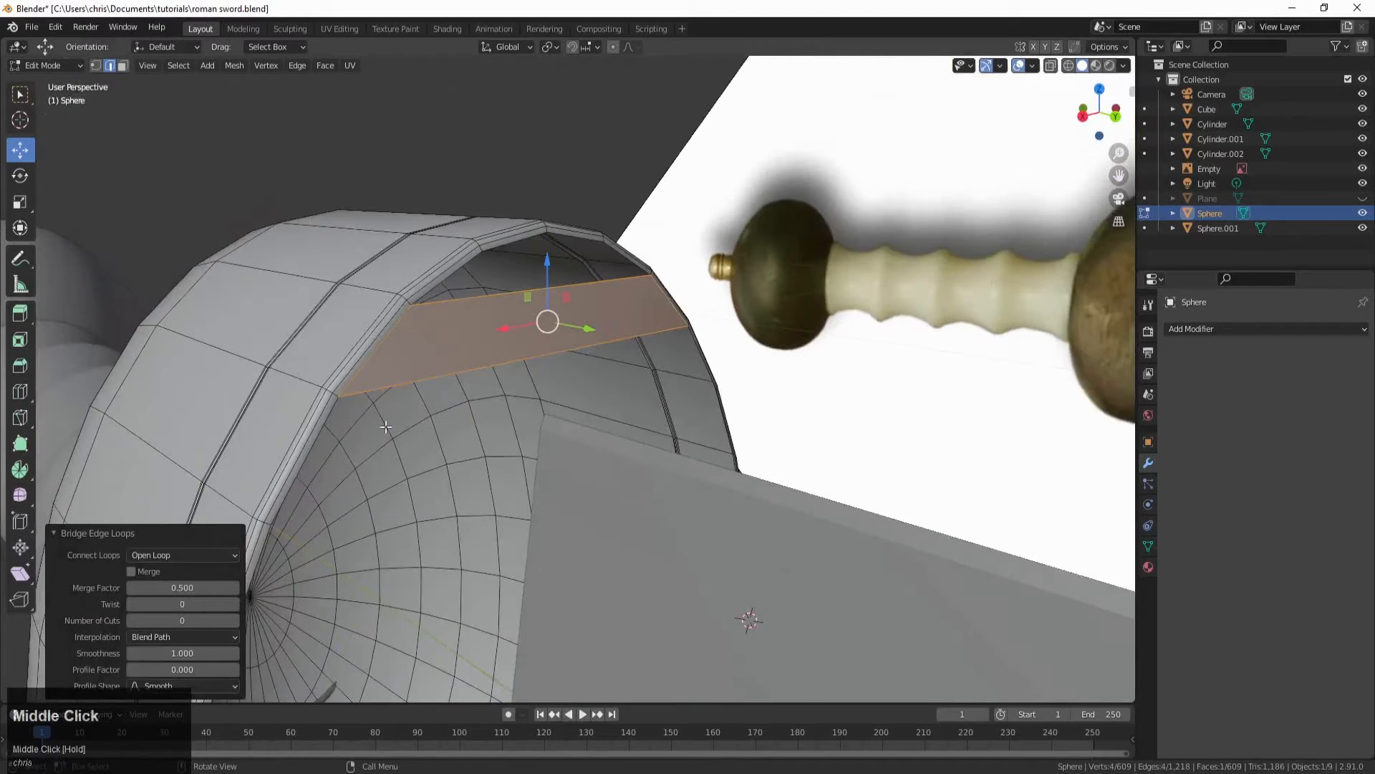
{"action": "left_click", "coordinate": [398, 387]}
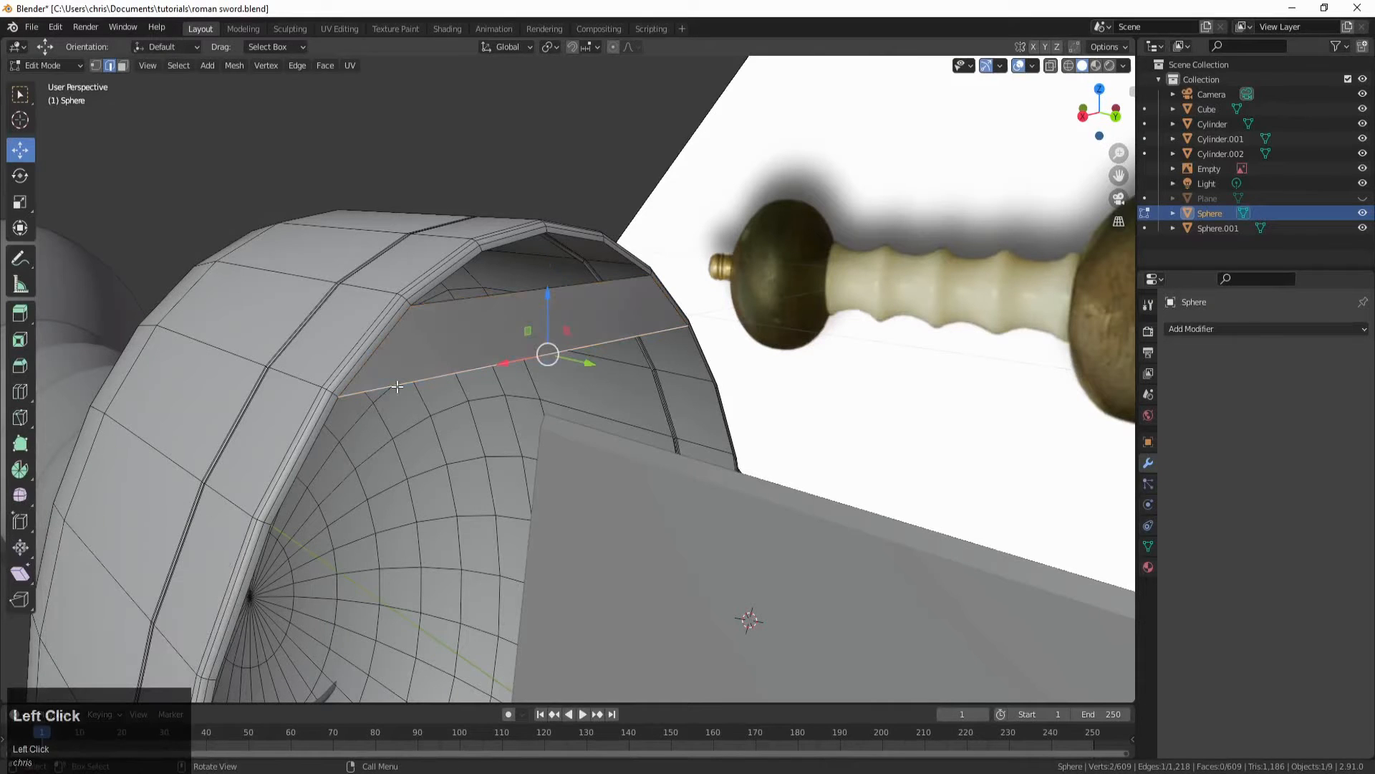
{"action": "key", "text": "ctrl+e"}
{"action": "middle_click_drag", "start_coordinate": [462, 400], "coordinate": [464, 403]}
{"action": "left_click", "coordinate": [384, 335]}
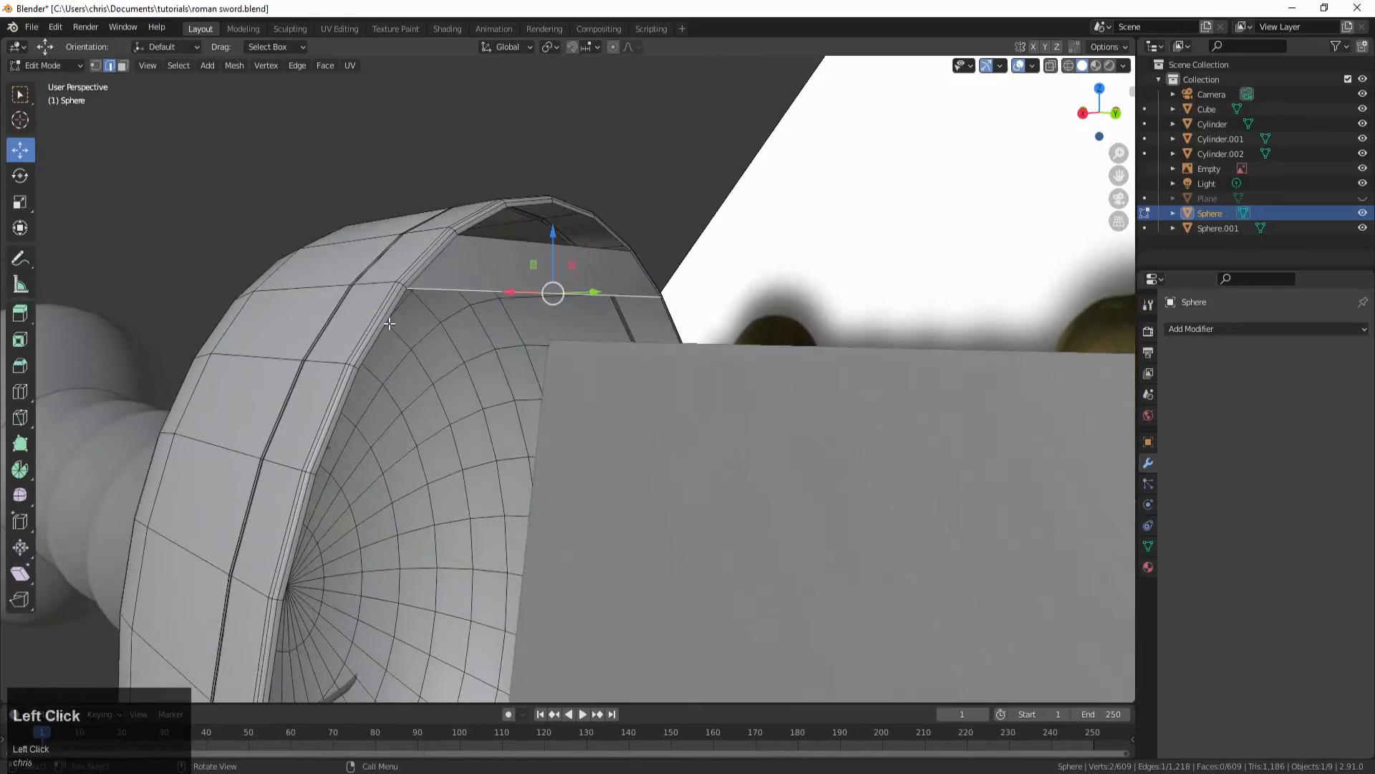
Step: Examine the guard's rim at the lower end in solid and wireframe shading to locate the matching pair of edges
{"action": "middle_click_drag", "start_coordinate": [385, 334], "coordinate": [512, 543]}
{"action": "scroll", "coordinate": [470, 354], "scroll_direction": "down", "scroll_amount": 5}
{"action": "scroll", "coordinate": [404, 522], "scroll_direction": "up", "scroll_amount": 4}
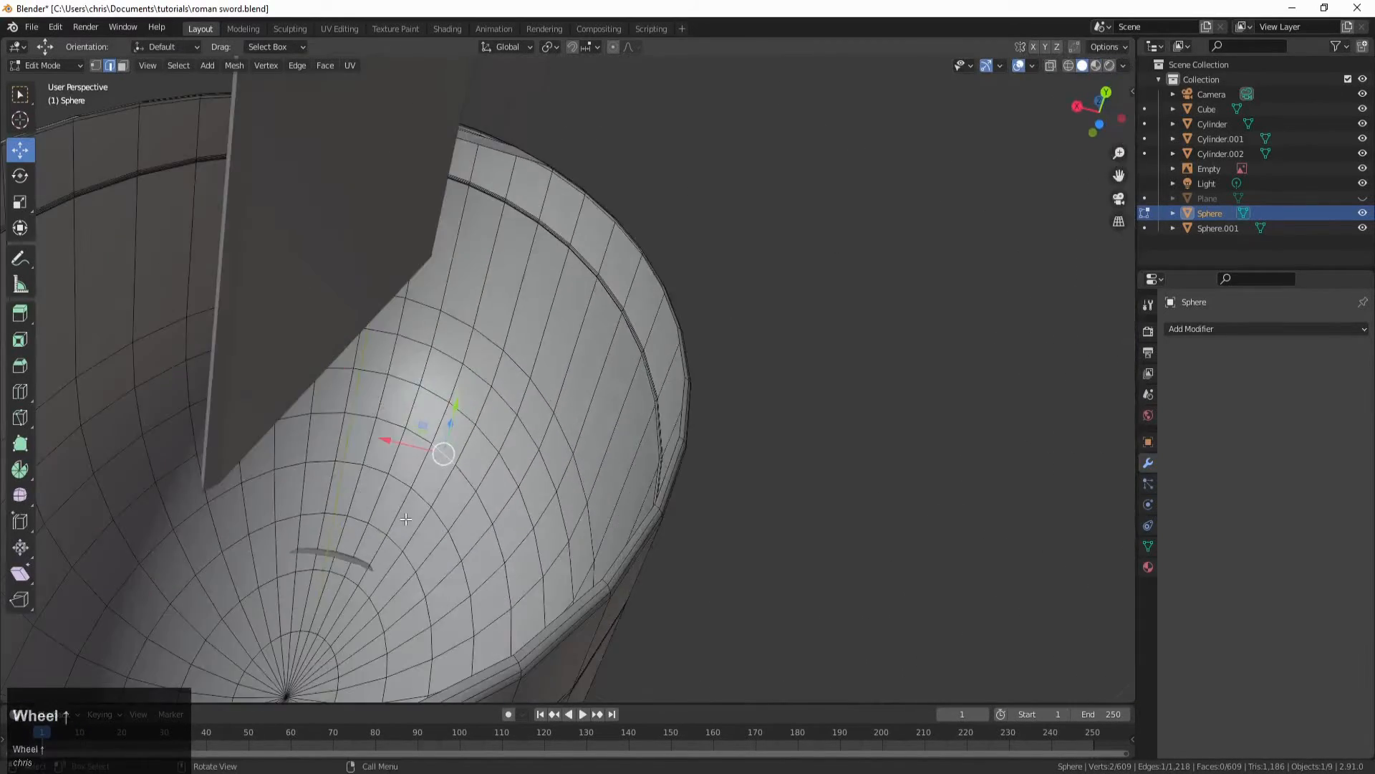
{"action": "scroll", "coordinate": [404, 522], "scroll_direction": "down", "scroll_amount": 4}
{"action": "middle_click_drag", "start_coordinate": [404, 523], "coordinate": [403, 566]}
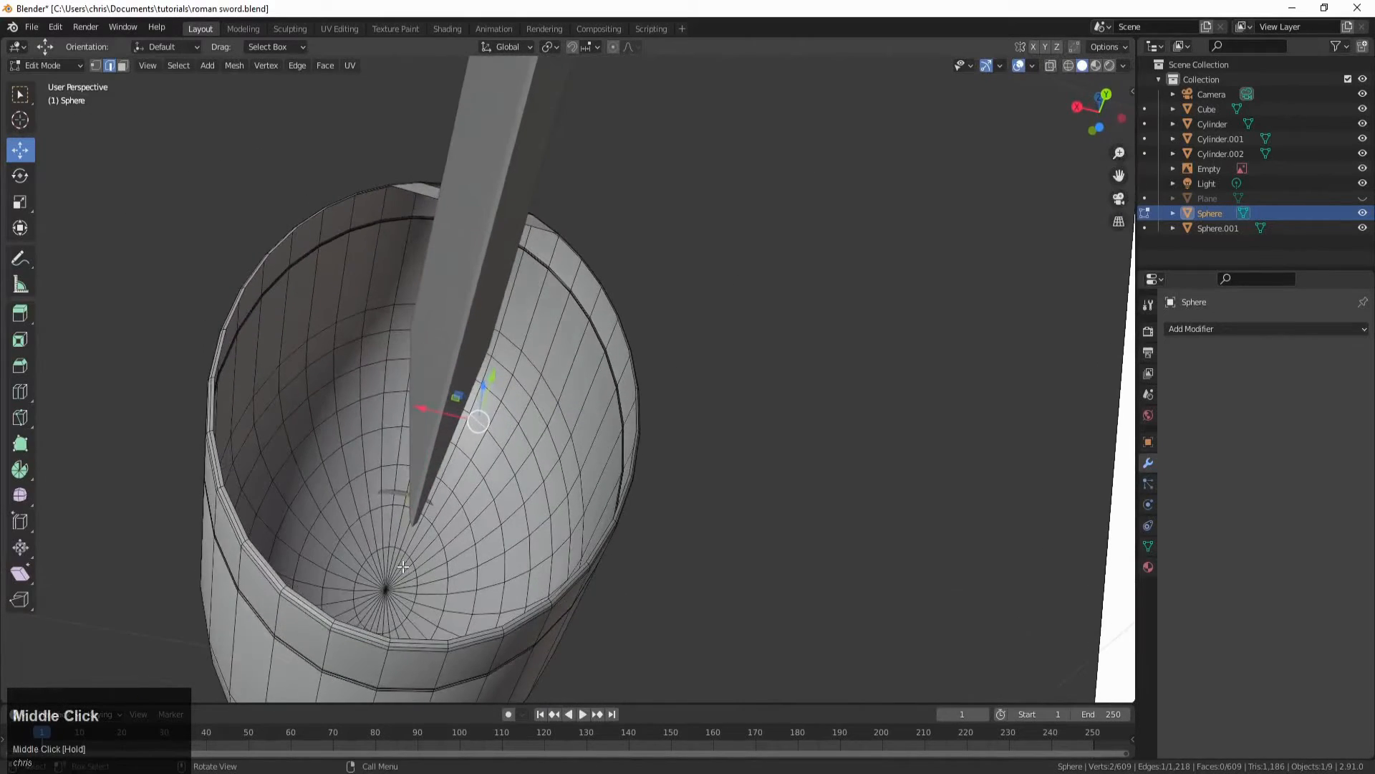
{"action": "key", "text": "KP_3"}
{"action": "key", "text": "KP_1"}
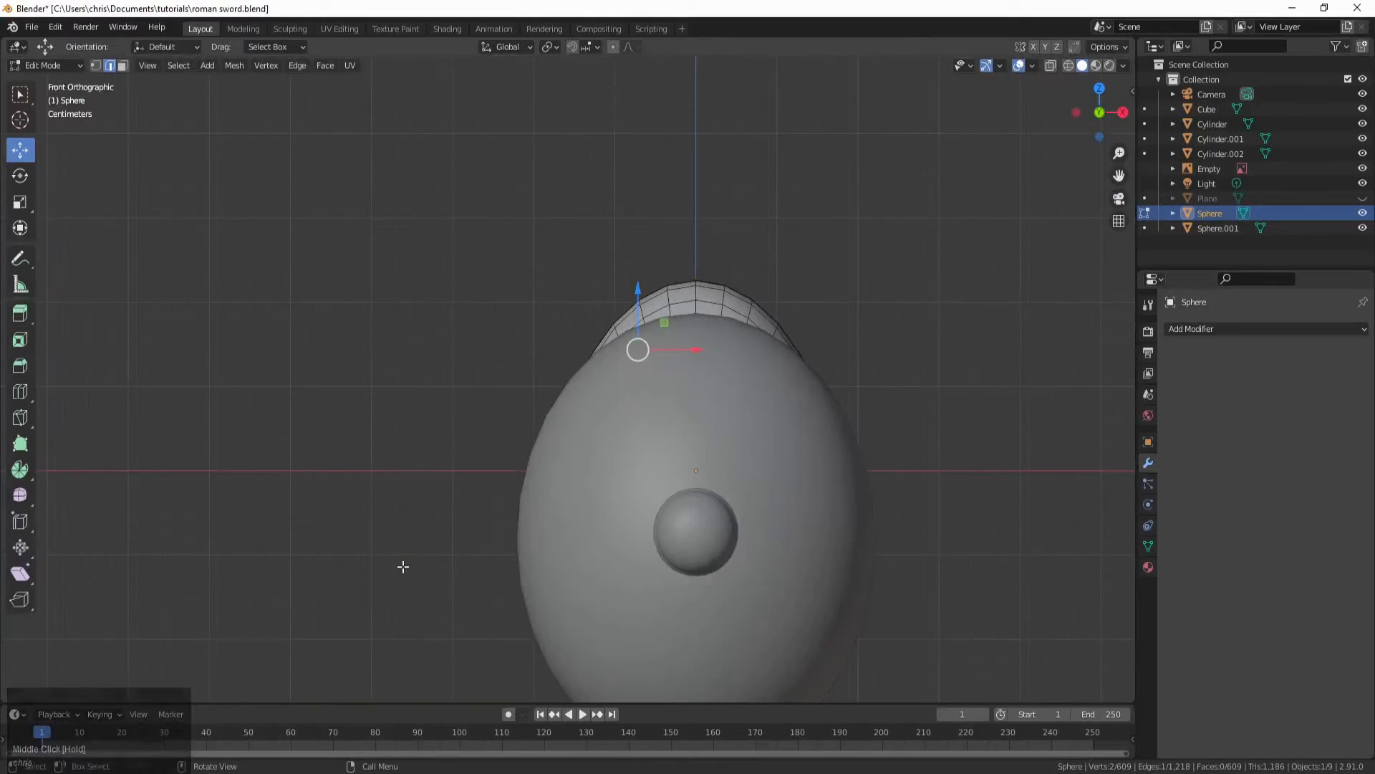
{"action": "key", "text": "z"}
{"action": "left_click", "coordinate": [367, 571]}
{"action": "middle_click_drag", "start_coordinate": [366, 570], "coordinate": [362, 599]}
{"action": "scroll", "coordinate": [354, 573], "scroll_direction": "down", "scroll_amount": 5}
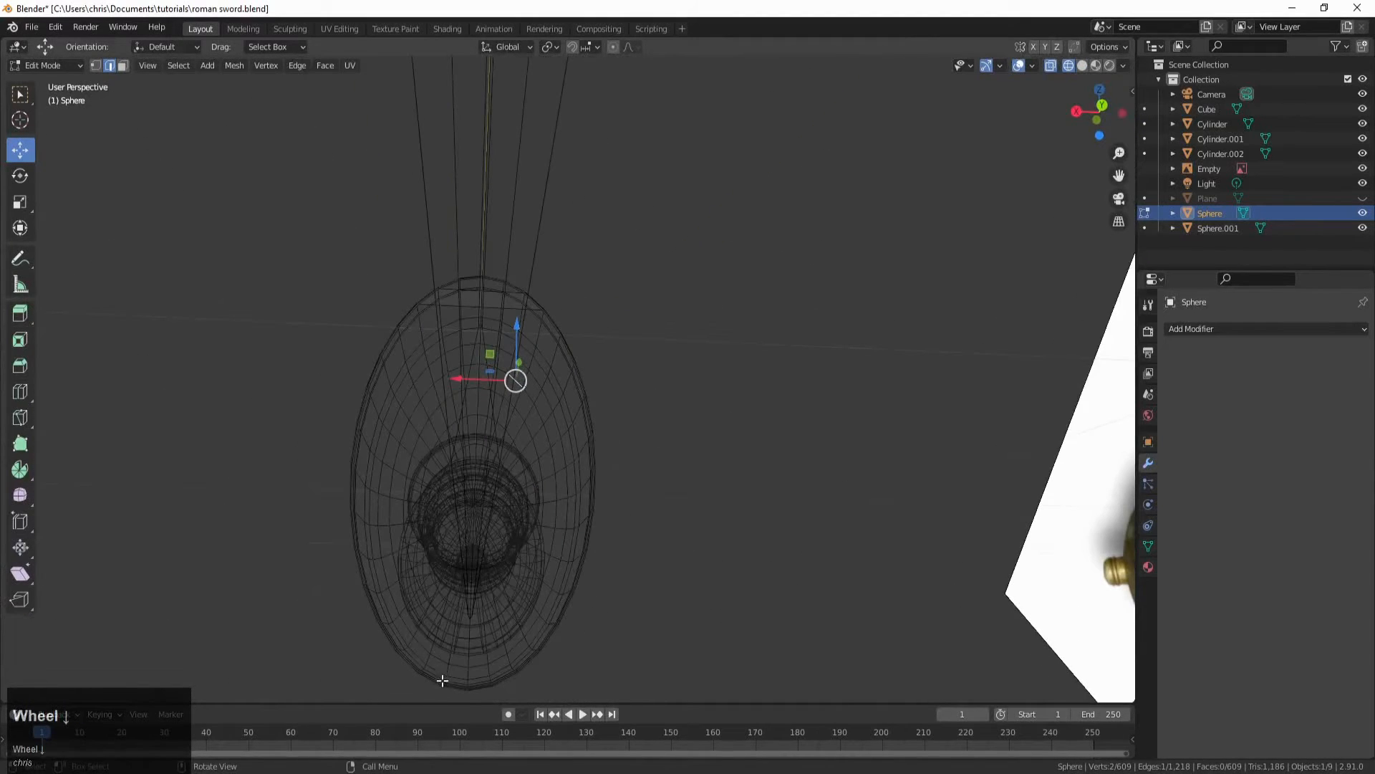
{"action": "scroll", "coordinate": [441, 679], "scroll_direction": "up", "scroll_amount": 3}
{"action": "middle_click_drag", "start_coordinate": [439, 679], "coordinate": [407, 592]}
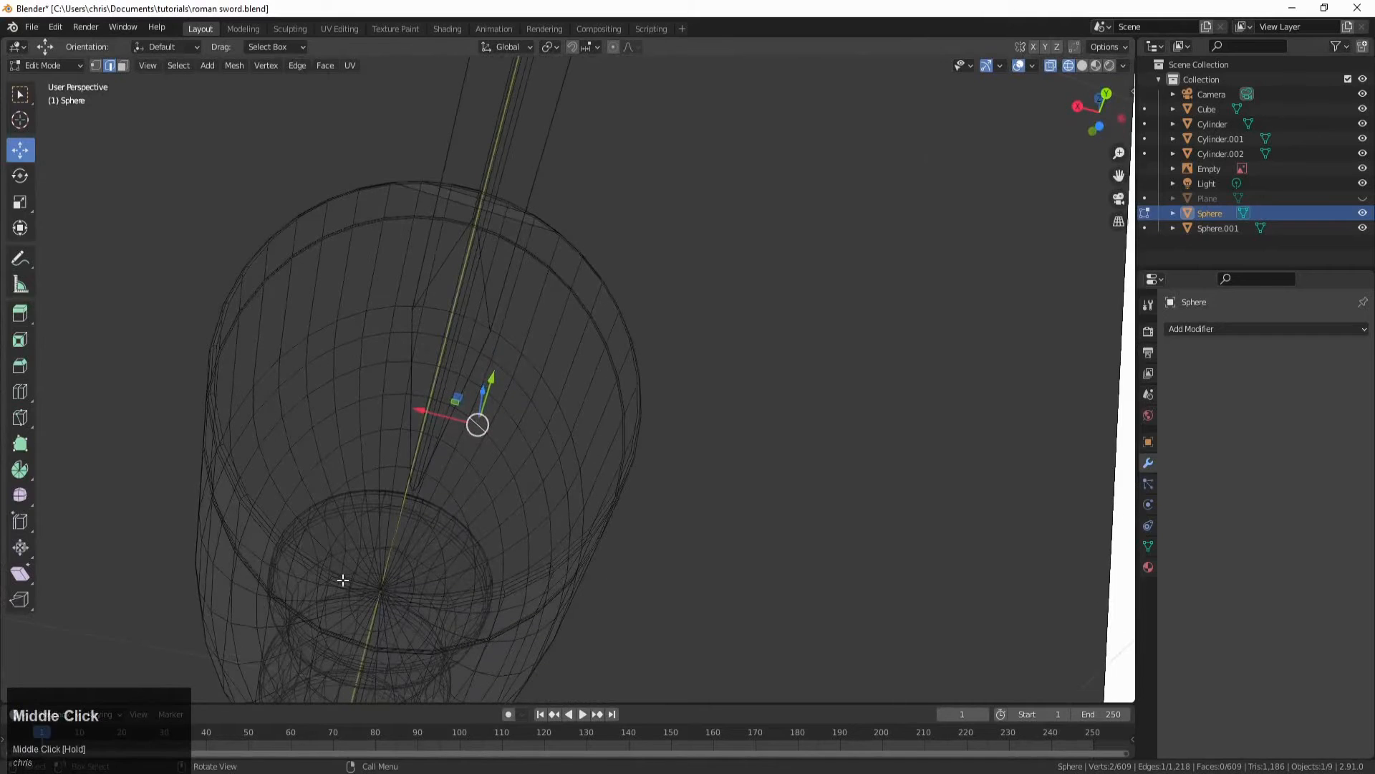
{"action": "key", "text": "z"}
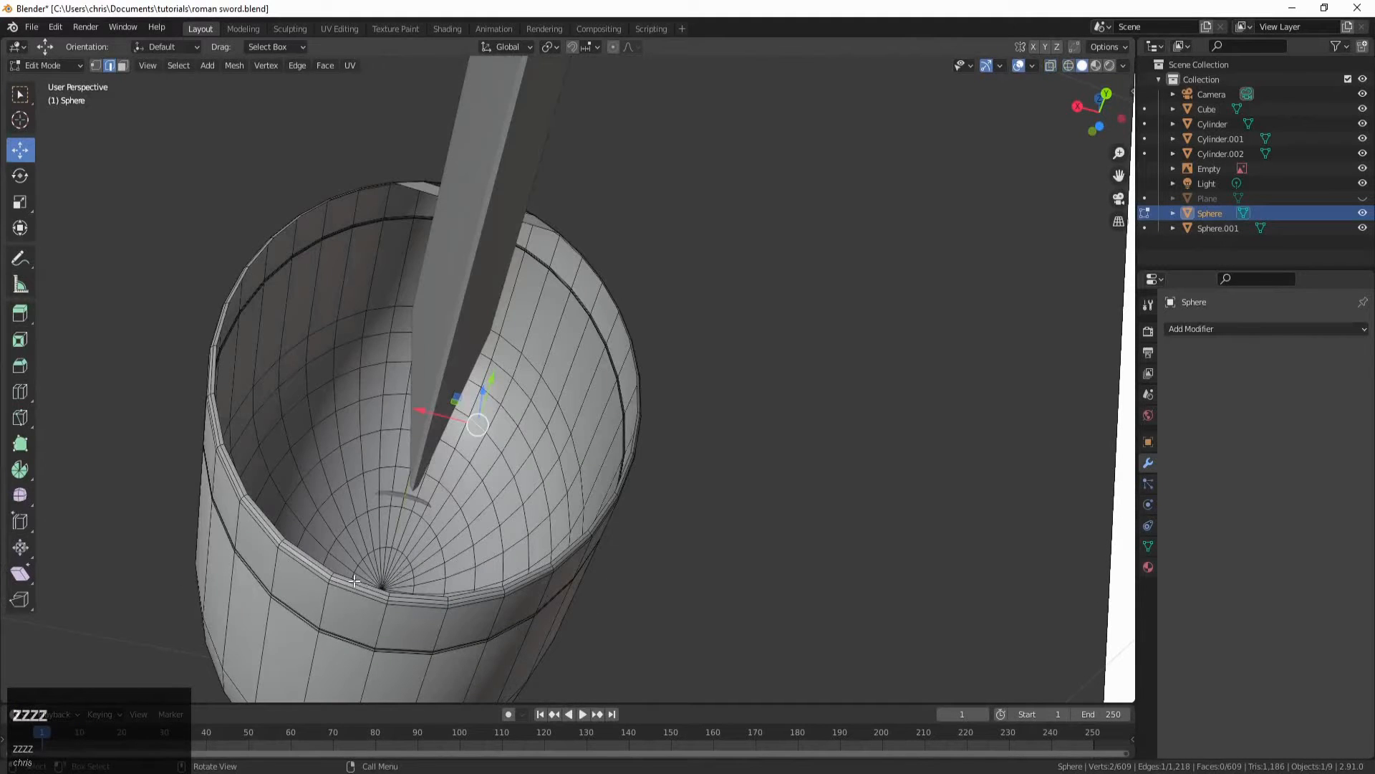
Step: Bridge the two opposite inner rim edges near the lower end of the guard's opening with a single face
{"action": "left_click", "coordinate": [316, 556]}
{"action": "left_click", "coordinate": [488, 588], "text": "shift"}
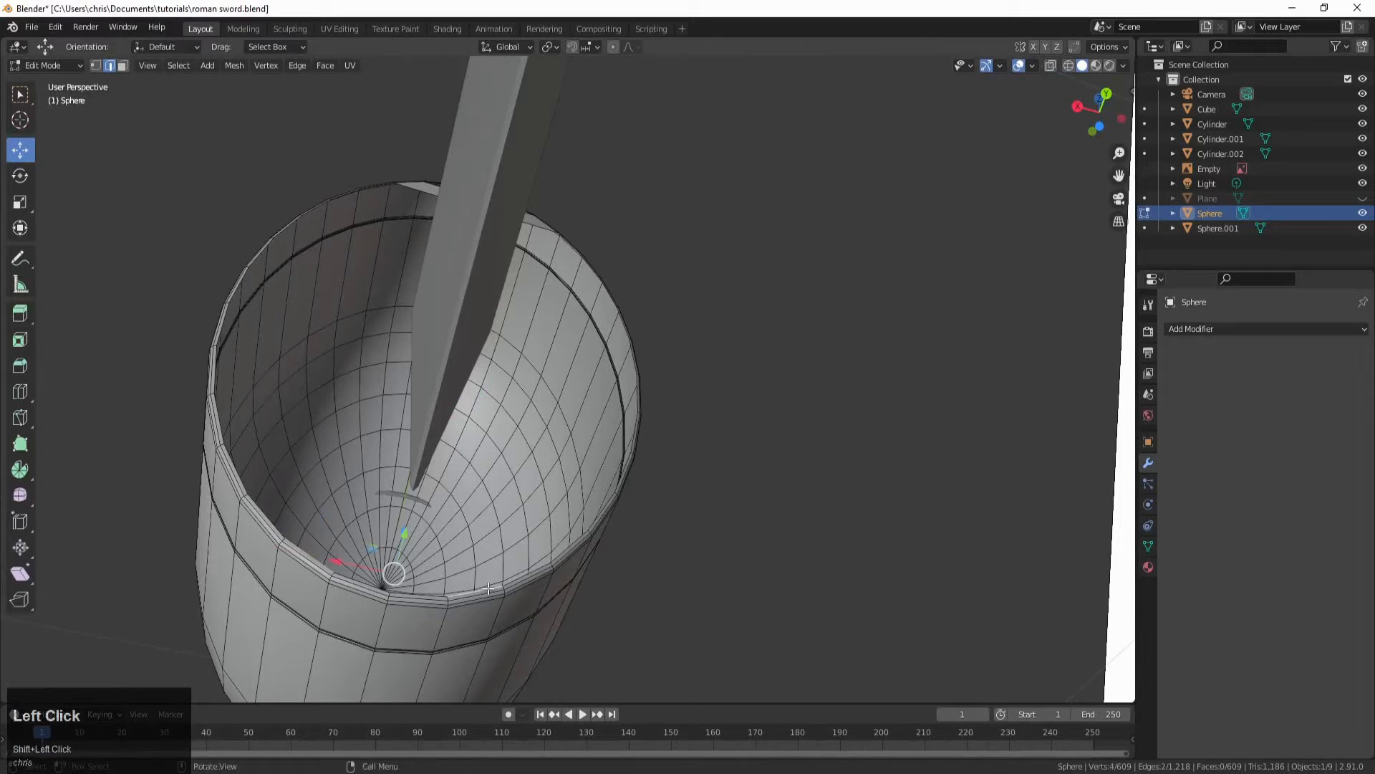
{"action": "key", "text": "space"}
{"action": "left_click", "coordinate": [506, 615]}
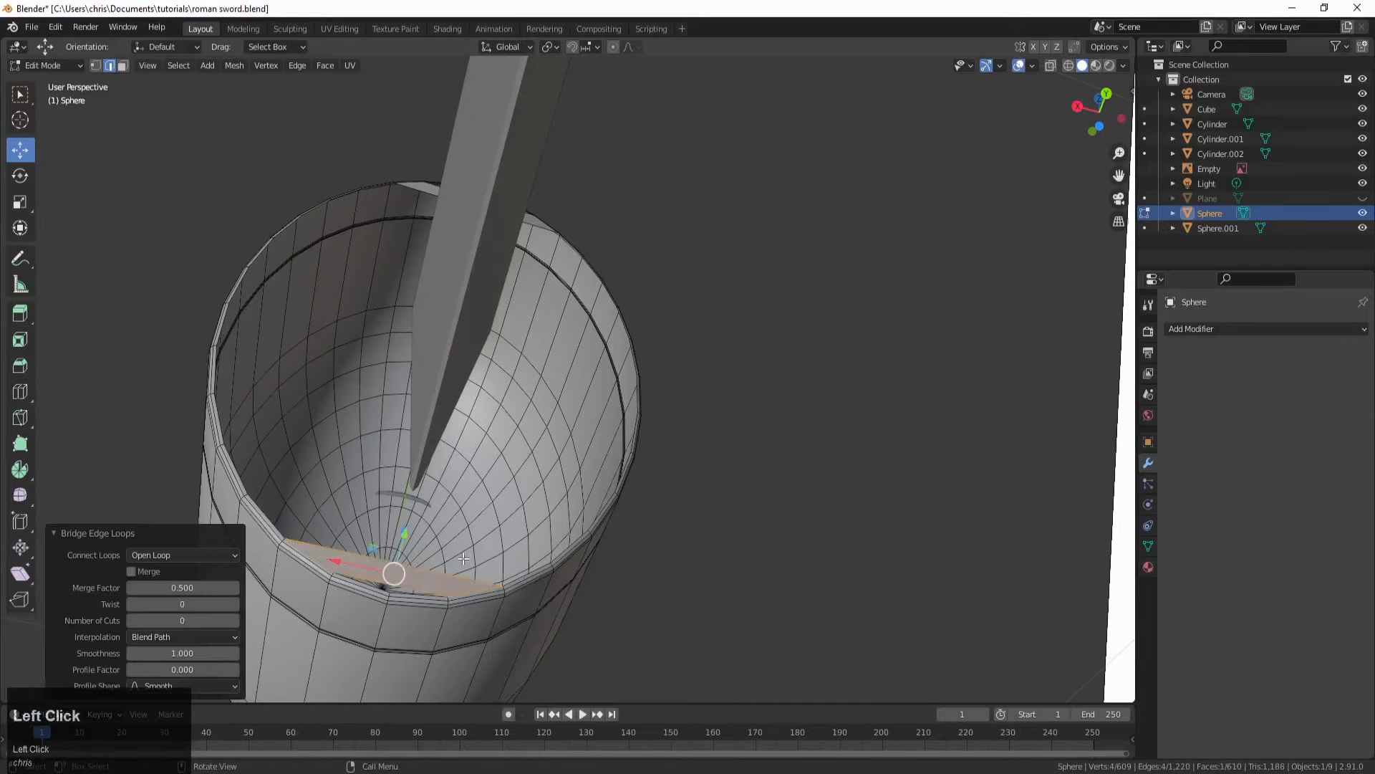
Step: Select the boundary loop between the two bridging faces, deselect both cross edges, and fill the opening with Bridge Edge Loops
{"action": "middle_click_drag", "start_coordinate": [506, 615], "coordinate": [470, 652]}
{"action": "scroll", "coordinate": [487, 609], "scroll_direction": "down", "scroll_amount": 2}
{"action": "scroll", "coordinate": [408, 464], "scroll_direction": "up", "scroll_amount": 4}
{"action": "scroll", "coordinate": [307, 432], "scroll_direction": "up", "scroll_amount": 1}
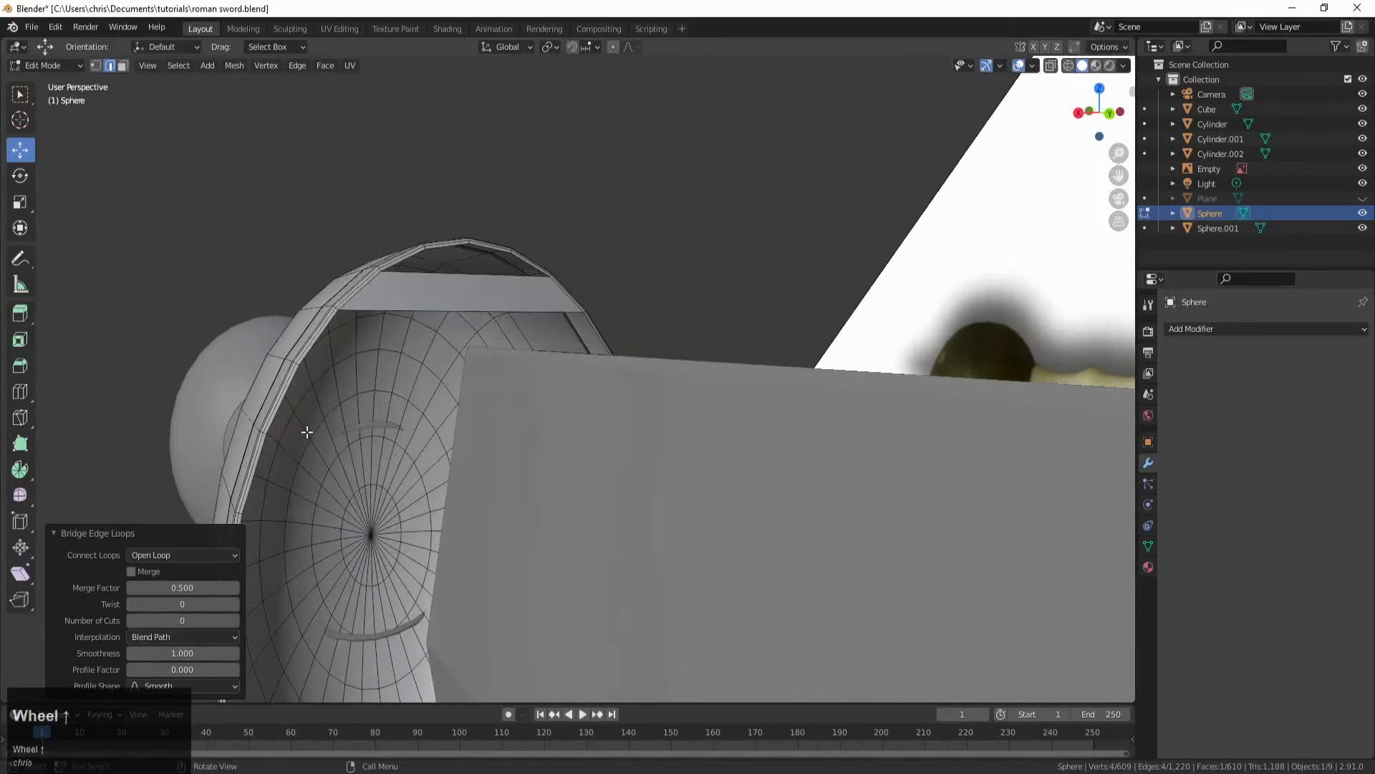
{"action": "left_click", "coordinate": [313, 345], "text": "alt"}
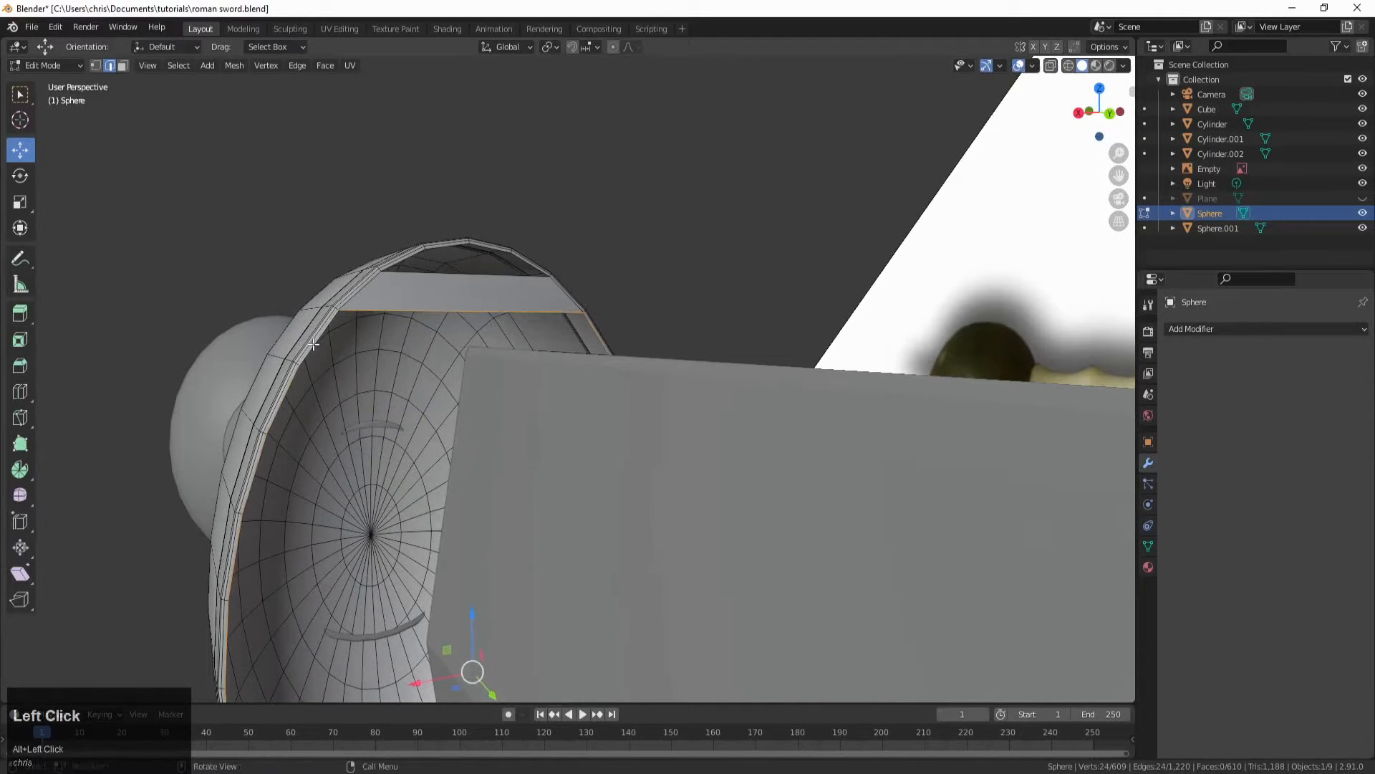
{"action": "left_click", "coordinate": [407, 309], "text": "shift"}
{"action": "middle_click_drag", "start_coordinate": [440, 494], "coordinate": [443, 434]}
{"action": "scroll", "coordinate": [444, 434], "scroll_direction": "down", "scroll_amount": 1}
{"action": "left_click", "coordinate": [476, 596], "text": "shift"}
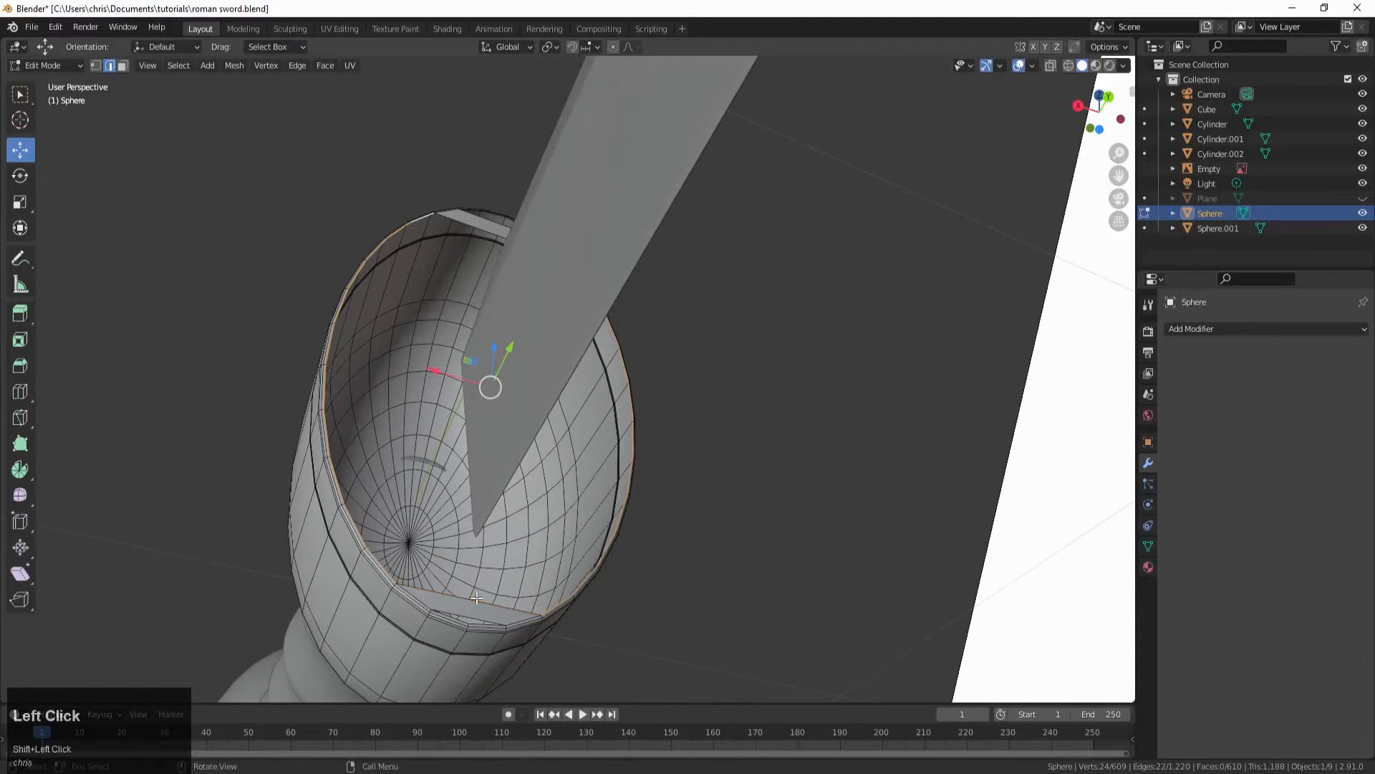
{"action": "key", "text": "space"}
{"action": "left_click", "coordinate": [522, 617]}
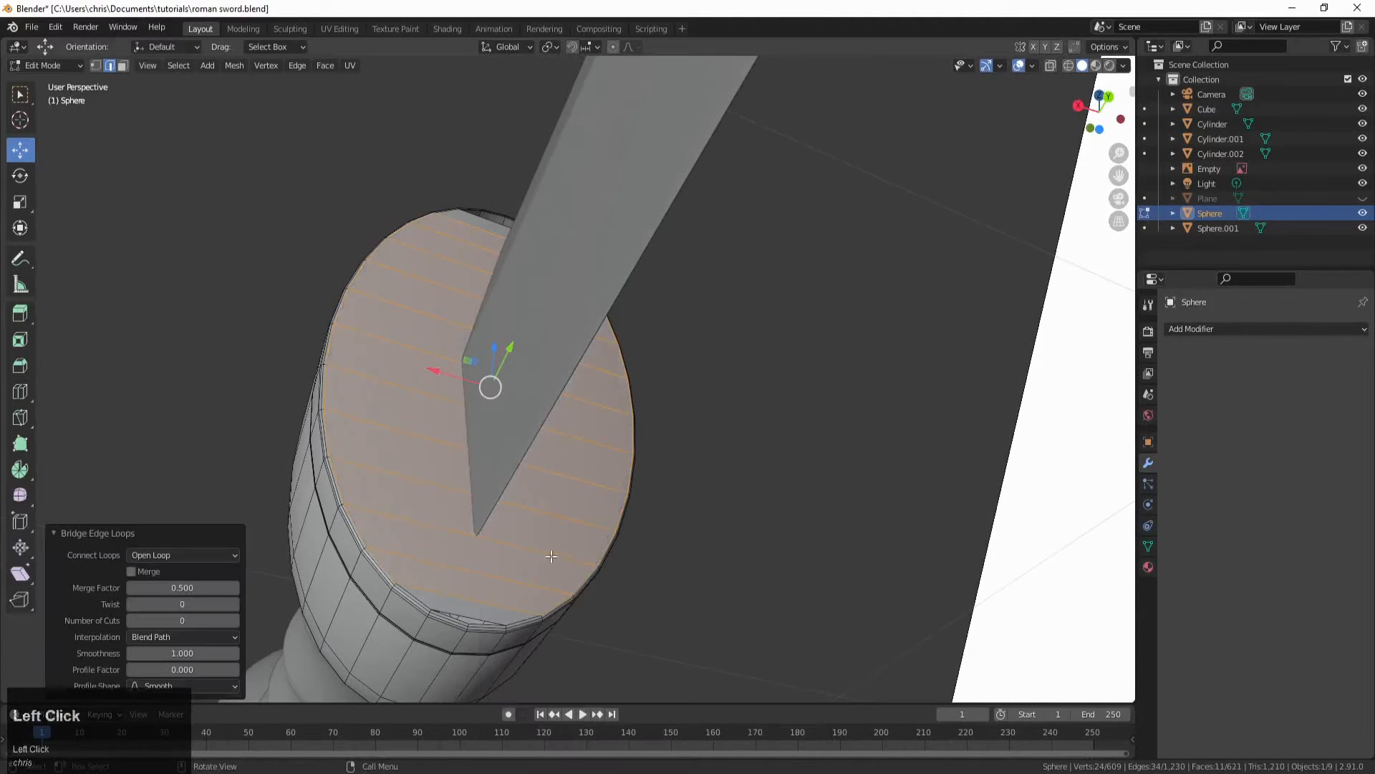
{"action": "mouse_move", "coordinate": [551, 556]}
{"action": "middle_mouse_down"}
{"action": "mouse_move", "coordinate": [547, 623]}
{"action": "mouse_move", "coordinate": [515, 587]}
{"action": "mouse_move", "coordinate": [526, 552]}
{"action": "middle_mouse_up"}
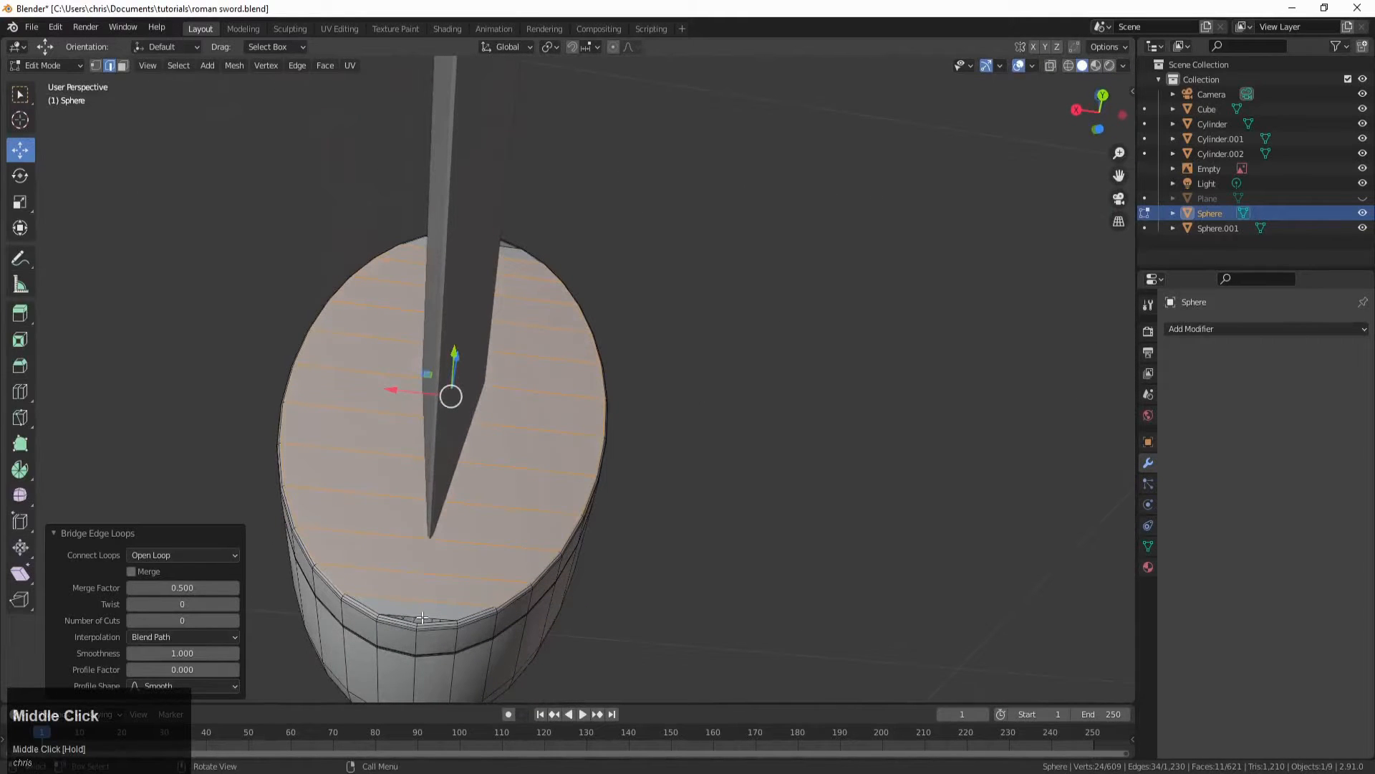
Step: Add one centred loop cut running lengthwise through the bridged faces on the guard's blade side
{"action": "middle_click_drag", "start_coordinate": [423, 618], "coordinate": [472, 60]}
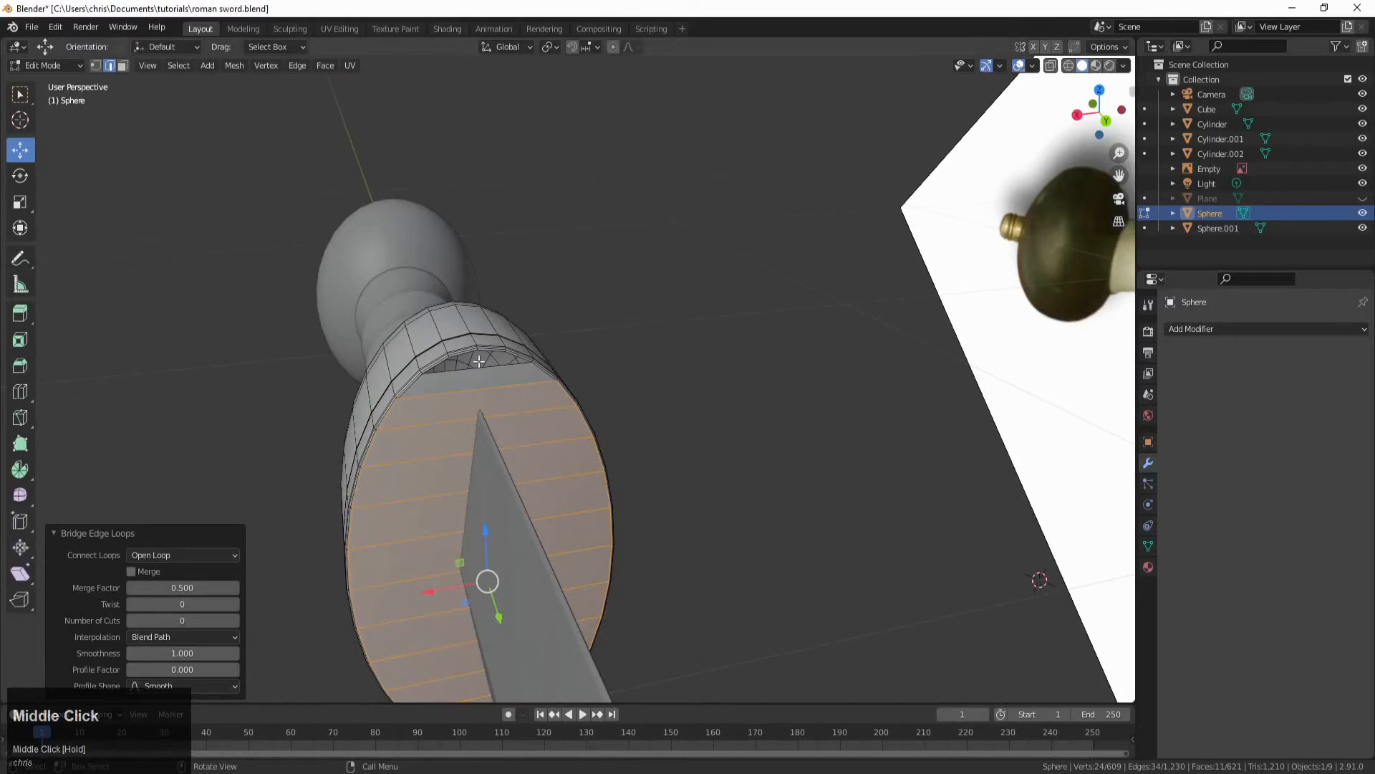
{"action": "scroll", "coordinate": [479, 361], "scroll_direction": "up", "scroll_amount": 1}
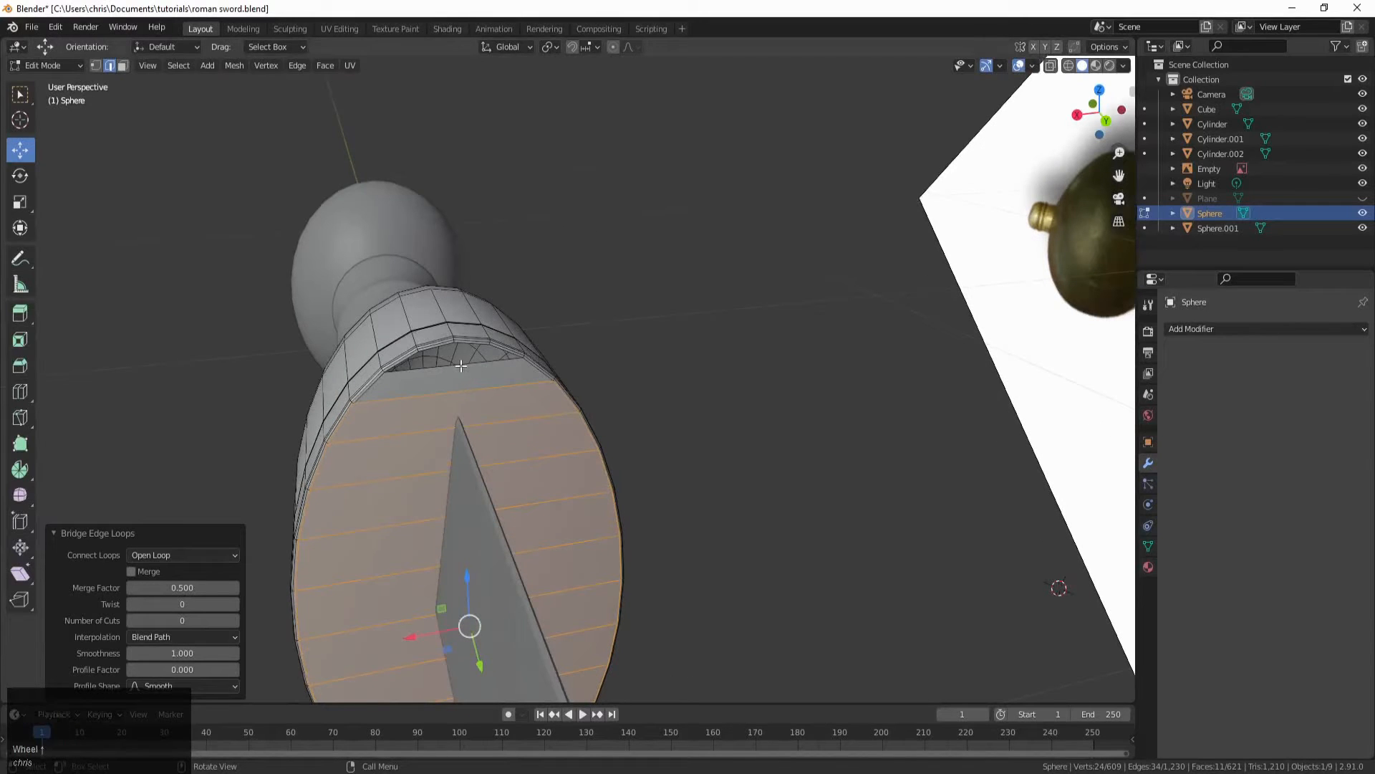
{"action": "key", "text": "ctrl"}
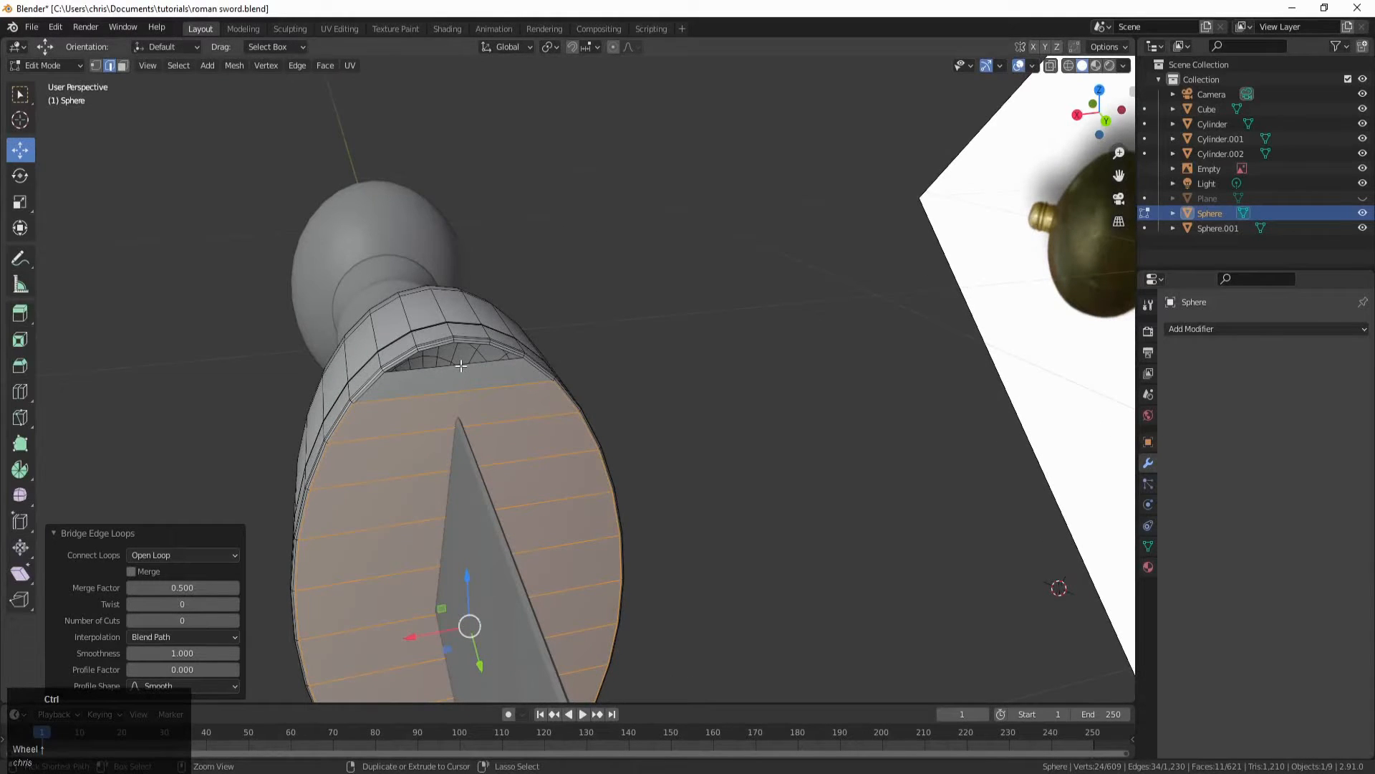
{"action": "key", "text": "ctrl+r"}
{"action": "left_click", "coordinate": [461, 366]}
{"action": "left_click", "coordinate": [460, 365]}
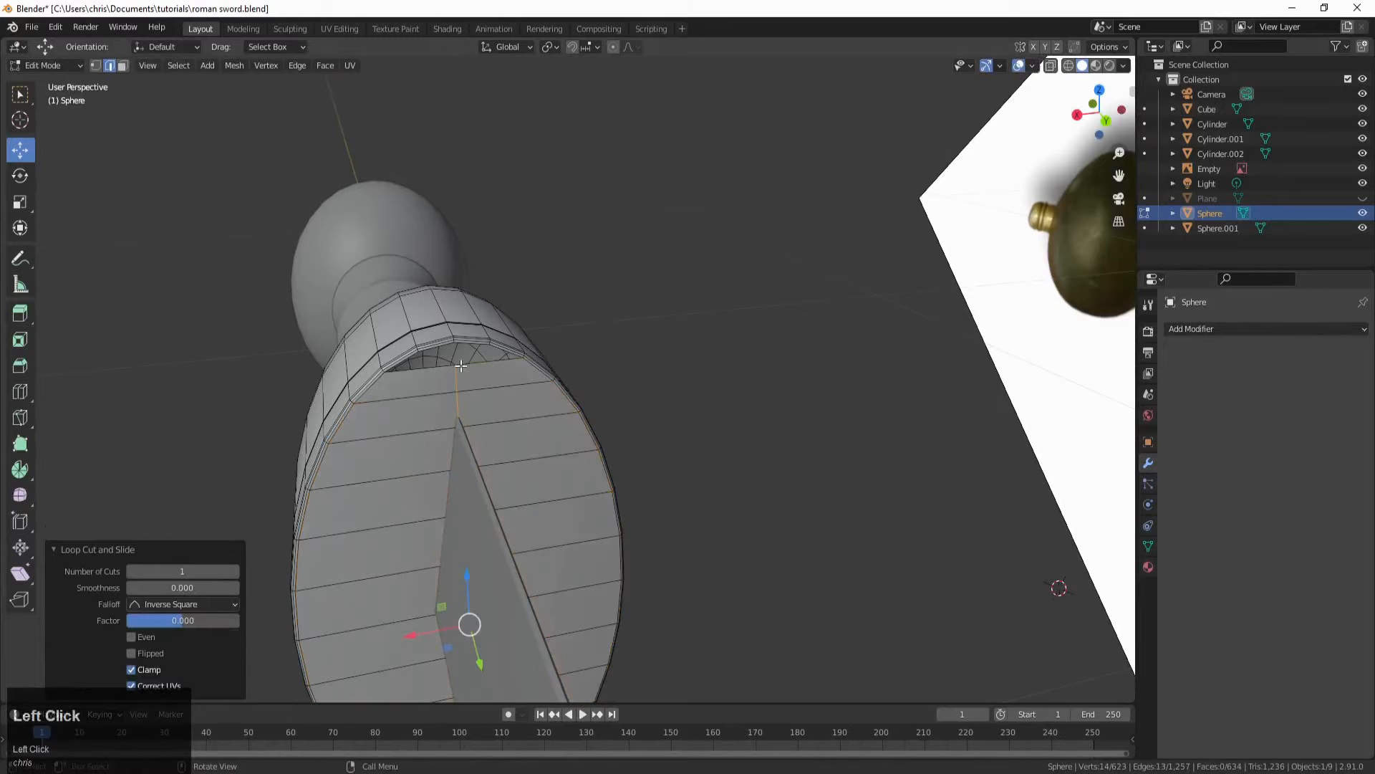
Step: In vertex selection mode, try moving the centre cut's upper end vertex up towards the rim, then undo the move
{"action": "scroll", "coordinate": [444, 356], "scroll_direction": "up", "scroll_amount": 1}
{"action": "left_click", "coordinate": [95, 66]}
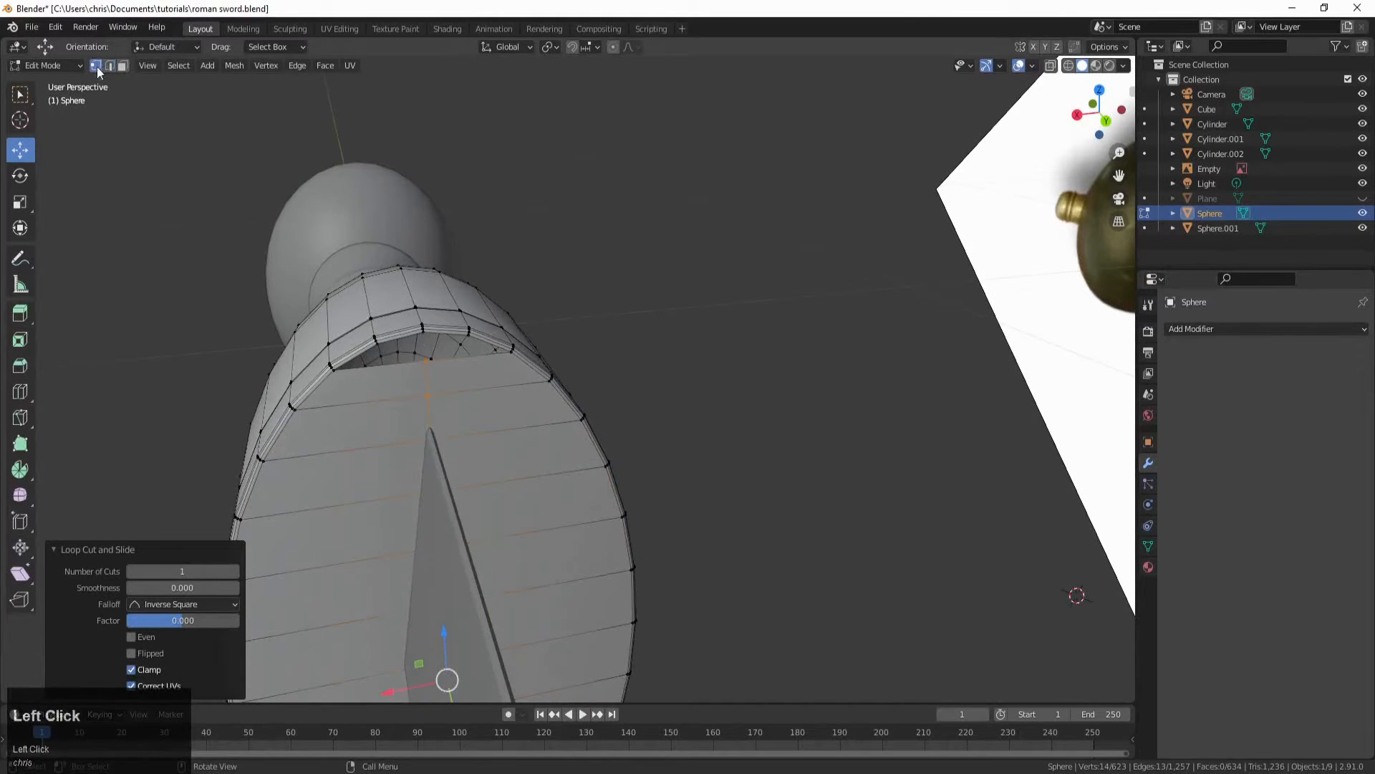
{"action": "left_click", "coordinate": [432, 361]}
{"action": "scroll", "coordinate": [383, 352], "scroll_direction": "up", "scroll_amount": 1}
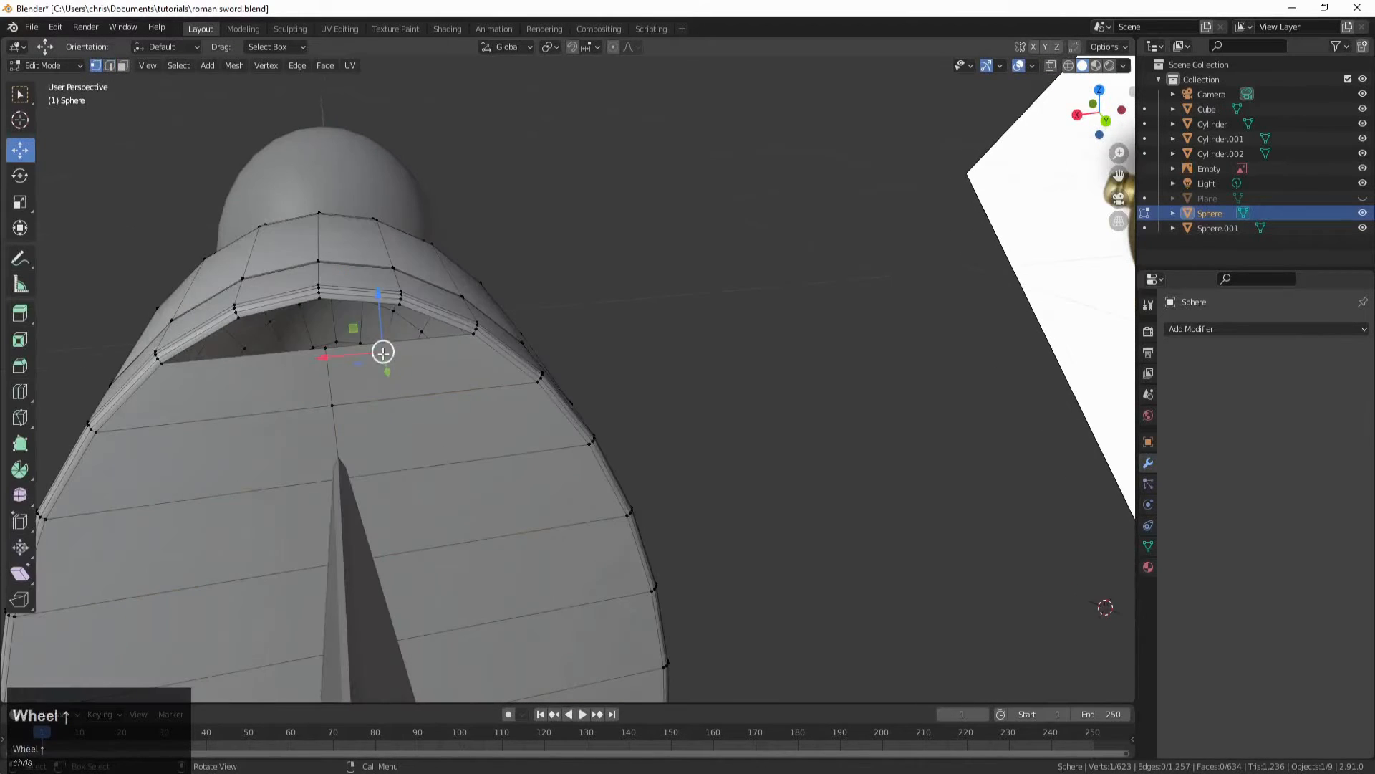
{"action": "left_click", "coordinate": [320, 350]}
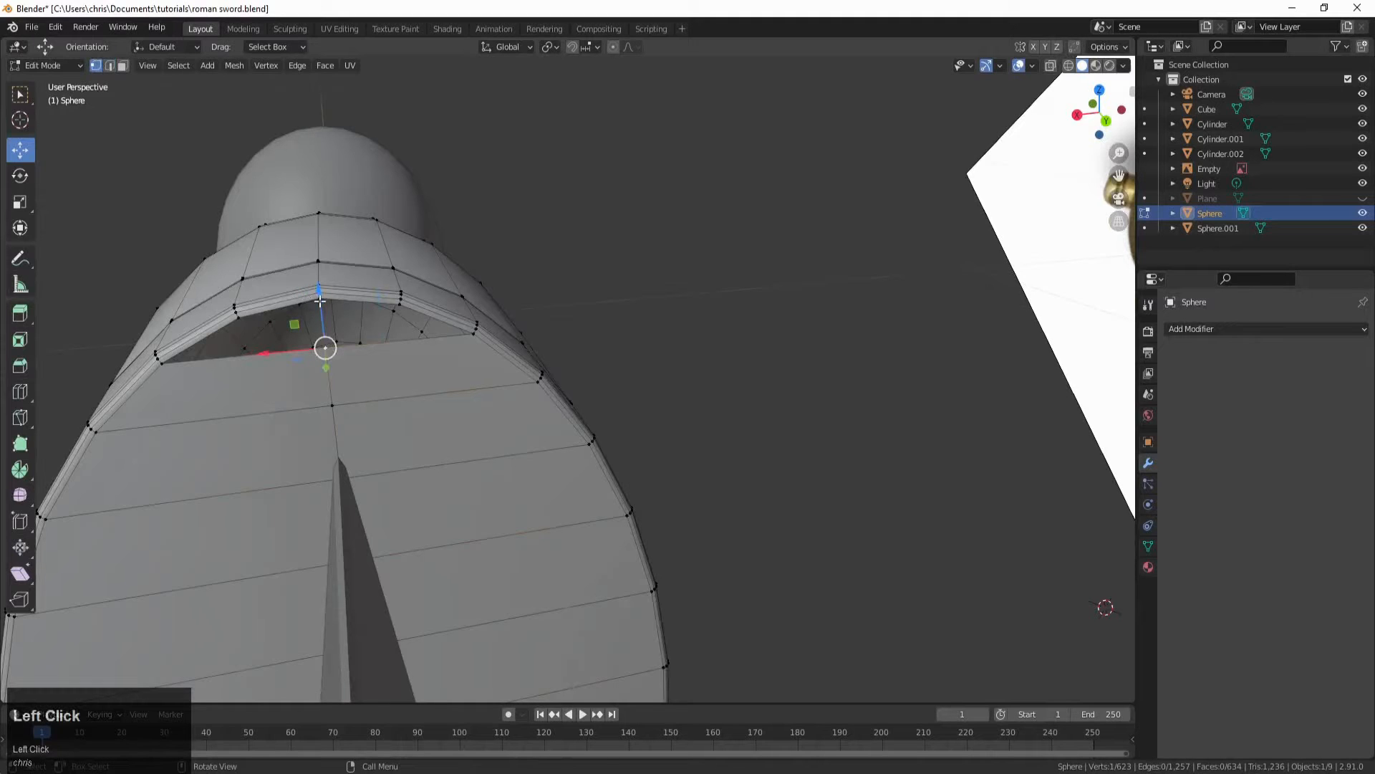
{"action": "left_click_drag", "start_coordinate": [320, 300], "coordinate": [313, 269]}
{"action": "key", "text": "ctrl+z"}
Step: Undo the vertex selections and the centre loop cut on the guard's bridged faces
{"action": "scroll", "coordinate": [243, 335], "scroll_direction": "up", "scroll_amount": 1}
{"action": "middle_click_drag", "start_coordinate": [242, 335], "coordinate": [406, 286], "text": "shift"}
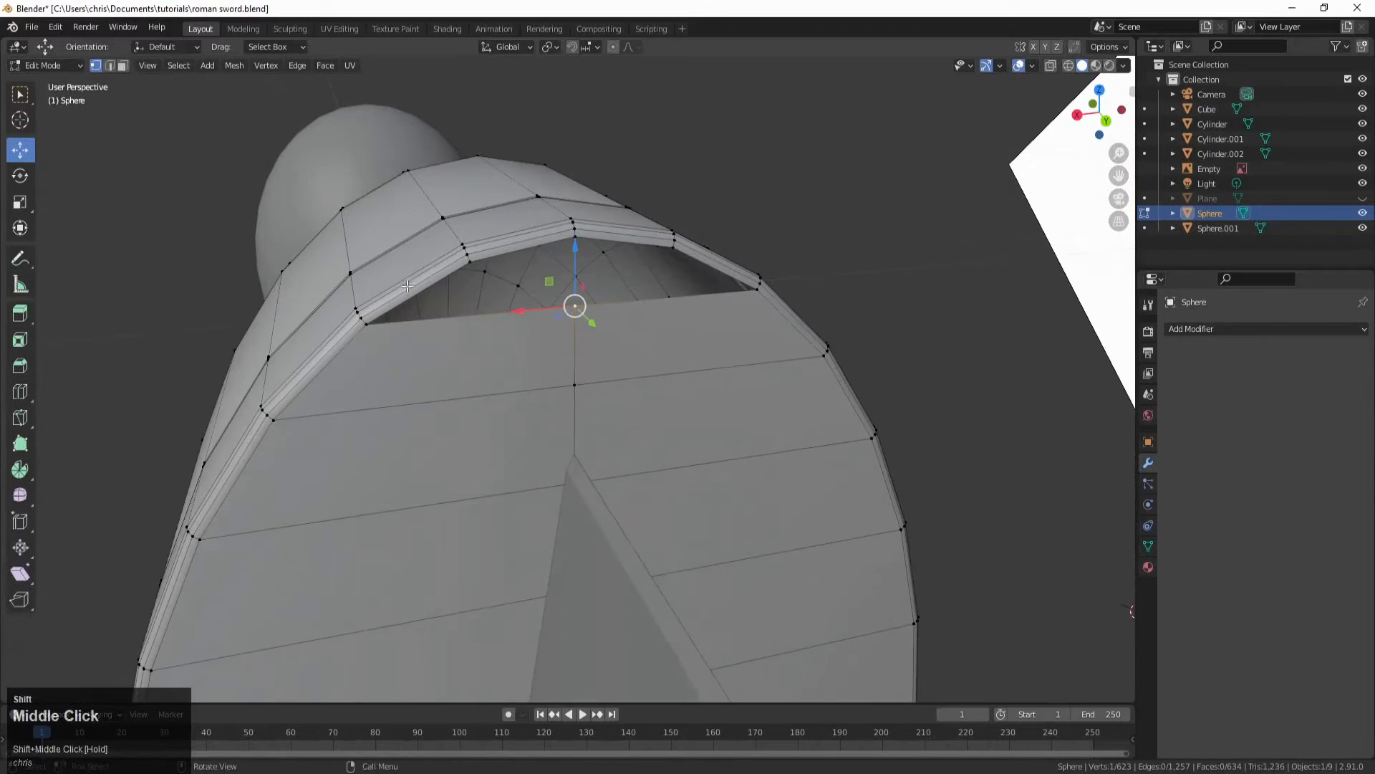
{"action": "scroll", "coordinate": [407, 286], "scroll_direction": "up", "scroll_amount": 1}
{"action": "key", "text": "ctrl+z"}
{"action": "key", "text": "ctrl+z"}
{"action": "key", "text": "ctrl+z"}
{"action": "key", "text": "ctrl+z"}
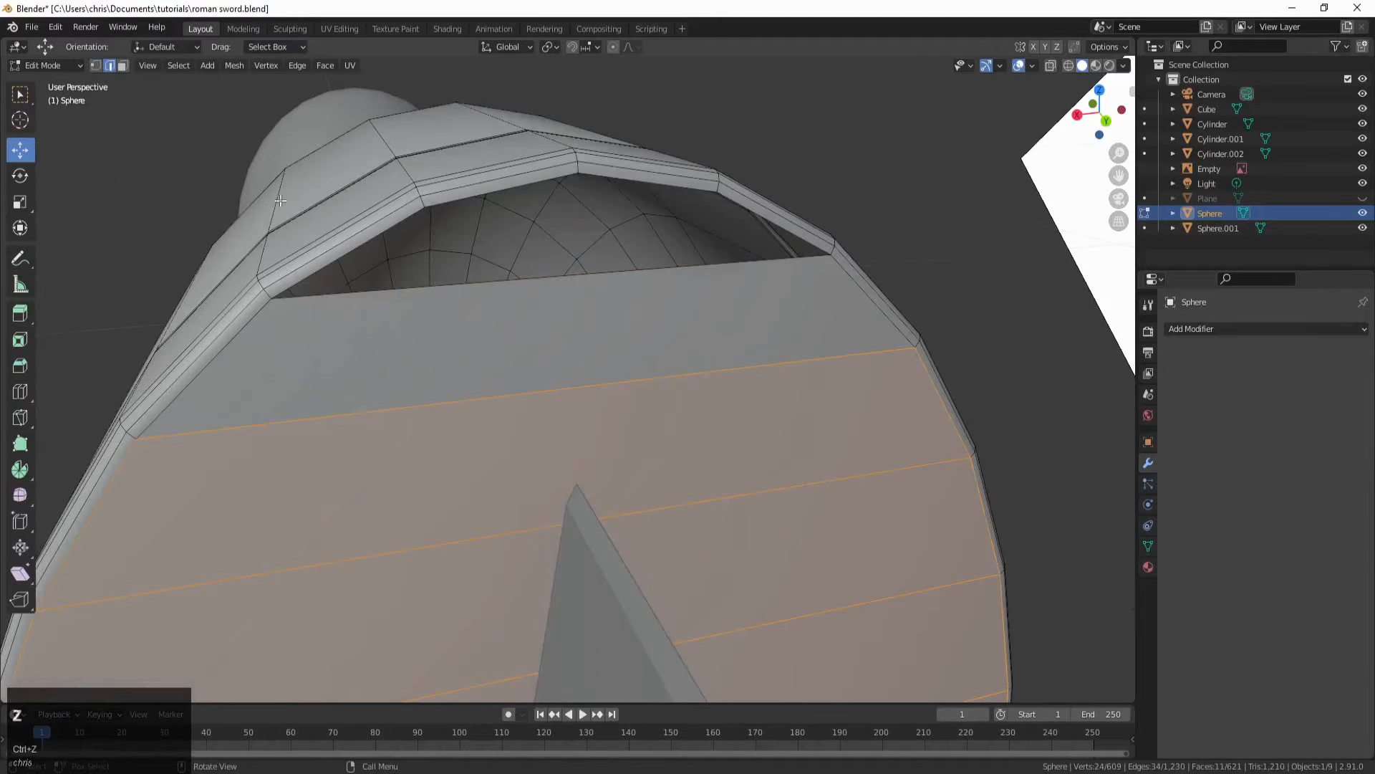
Step: Select the two facing rim edge loops around the guard's blade-side opening and join them with Bridge Edge Loops
{"action": "left_click", "coordinate": [366, 243]}
{"action": "left_click", "coordinate": [766, 214], "text": "shift"}
{"action": "key", "text": "space"}
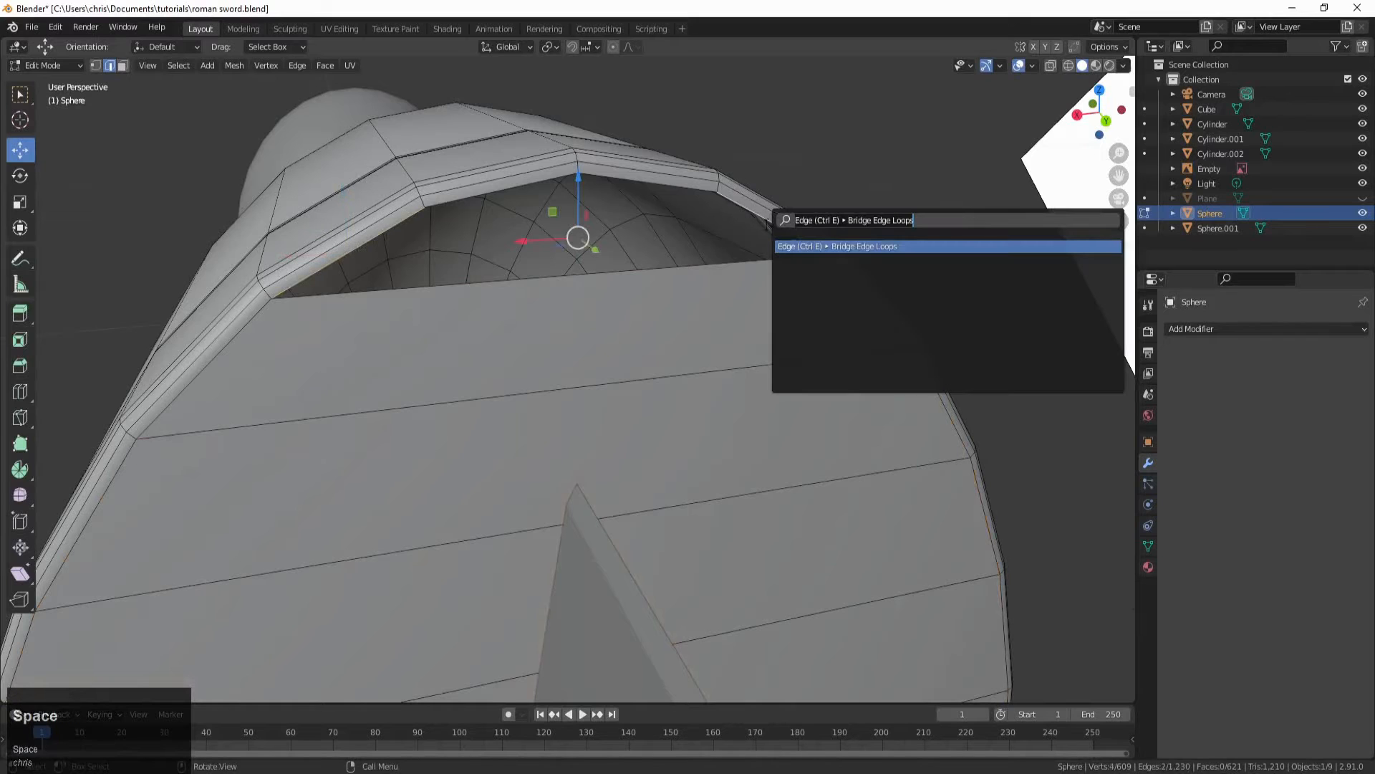
{"action": "left_click", "coordinate": [798, 246]}
Step: Add a single centred loop cut running vertically through all the bridged faces on the guard's blade side
{"action": "key", "text": "ctrl+r"}
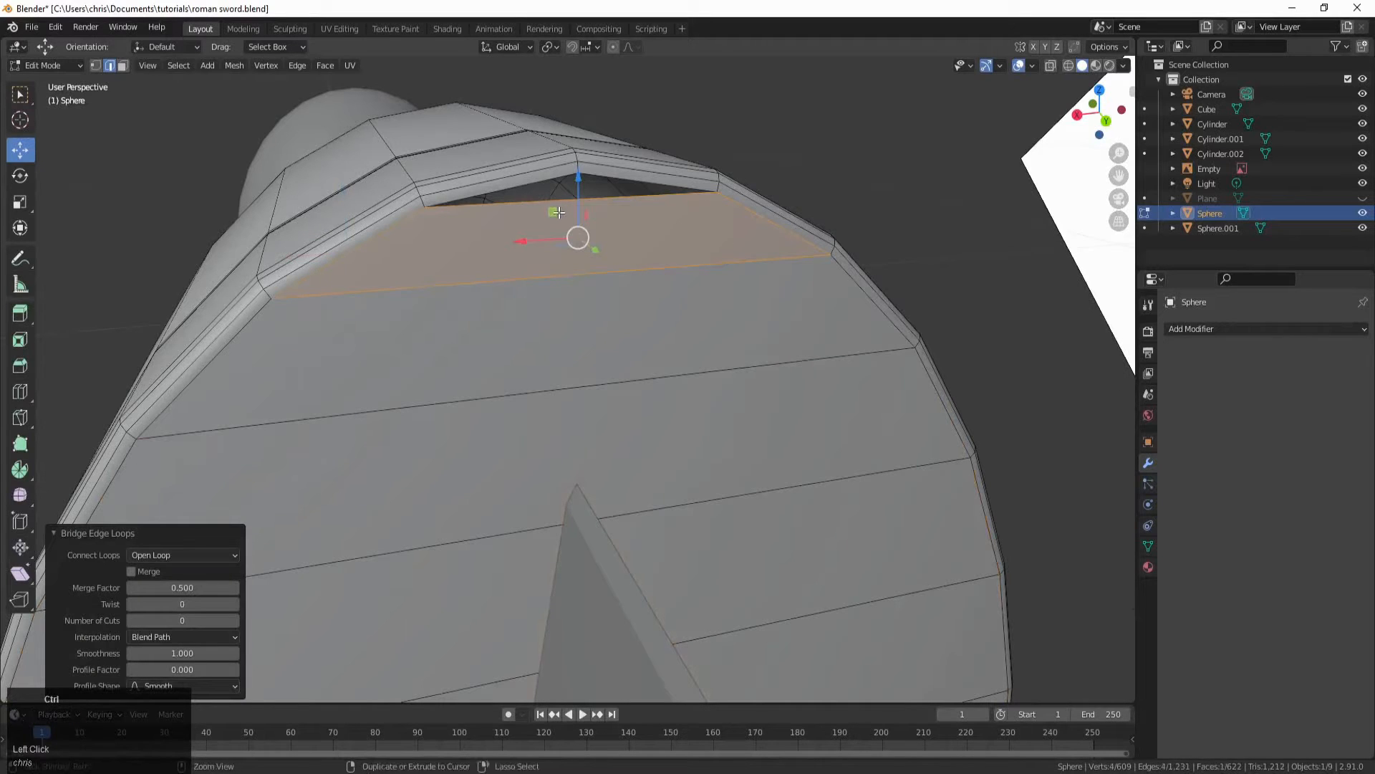
{"action": "left_click", "coordinate": [557, 212]}
{"action": "left_click", "coordinate": [557, 213]}
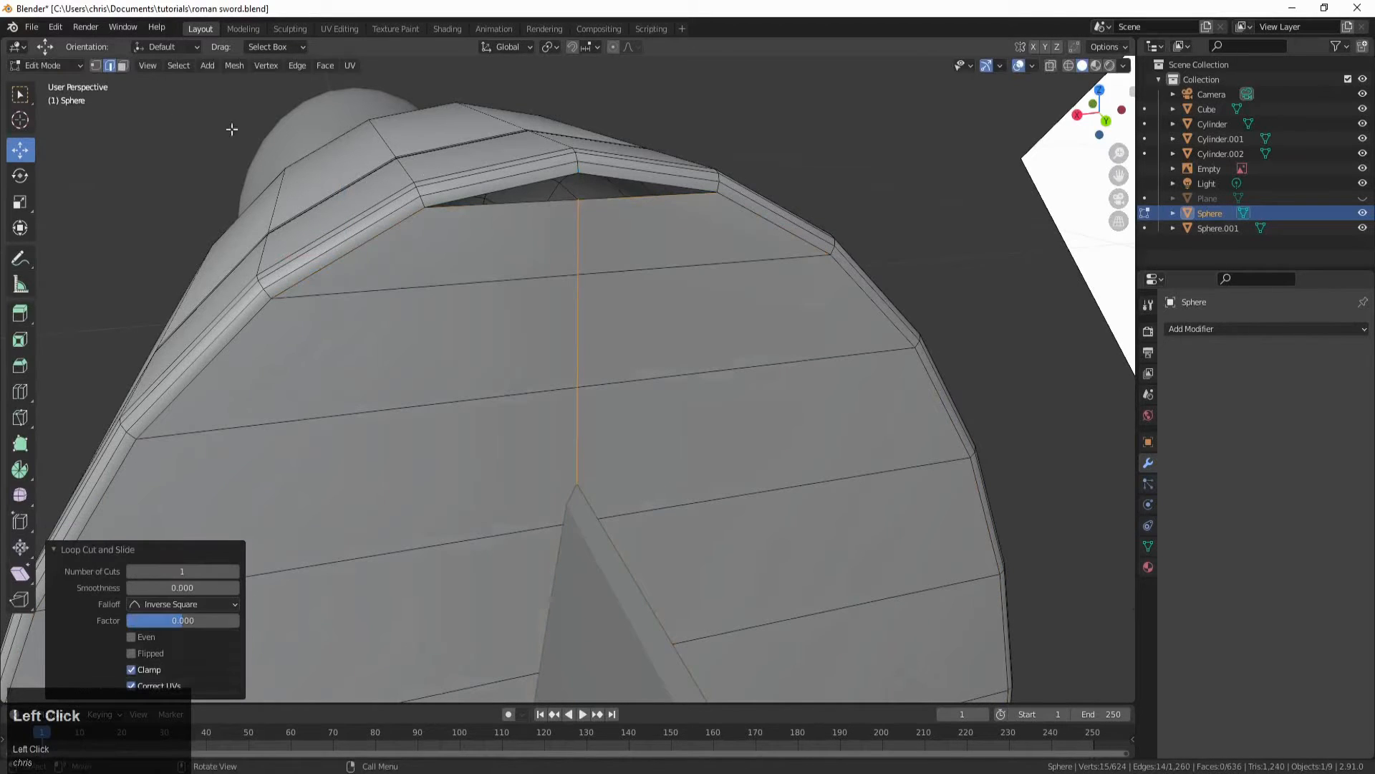
Step: In vertex selection mode, move the centre cut's upper end vertex up about 0.0058 m along Z to meet the rim
{"action": "left_click", "coordinate": [96, 65]}
{"action": "left_click", "coordinate": [578, 199]}
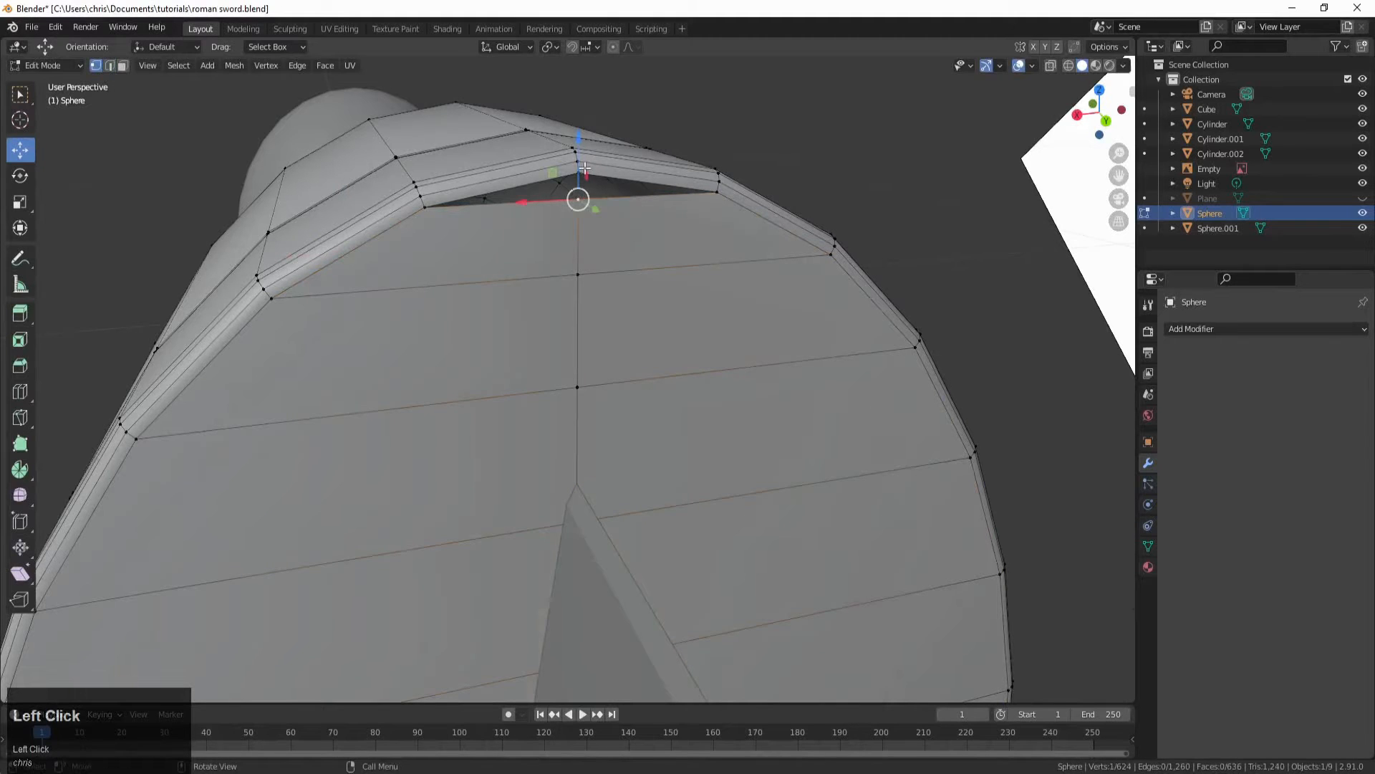
{"action": "left_click_drag", "start_coordinate": [586, 167], "coordinate": [578, 140]}
Step: Move the centre cut's lower end vertex down about 0.0056 m along Z to meet the guard's lower rim
{"action": "scroll", "coordinate": [584, 341], "scroll_direction": "down", "scroll_amount": 4}
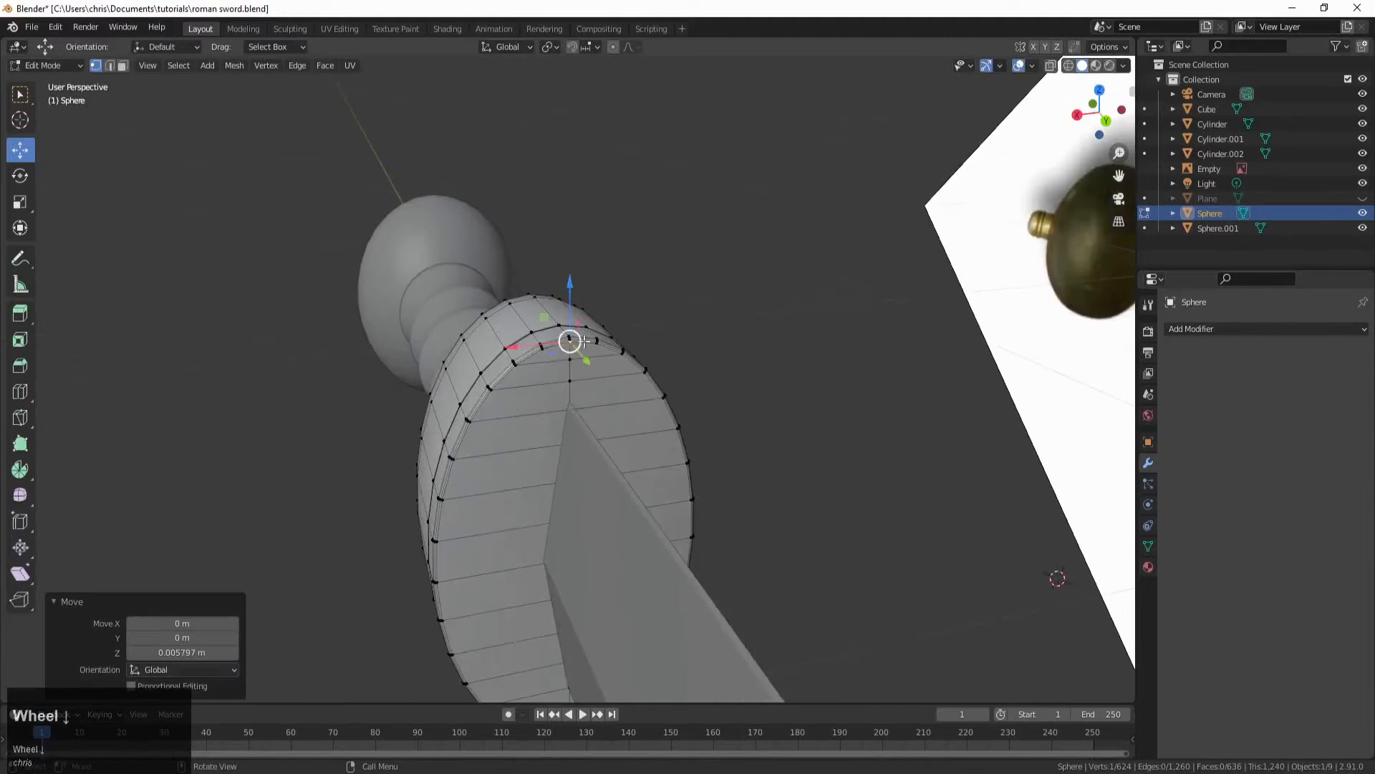
{"action": "middle_click_drag", "start_coordinate": [584, 341], "coordinate": [563, 494]}
{"action": "scroll", "coordinate": [554, 479], "scroll_direction": "up", "scroll_amount": 2}
{"action": "middle_click_drag", "start_coordinate": [539, 450], "coordinate": [466, 326]}
{"action": "scroll", "coordinate": [466, 325], "scroll_direction": "up", "scroll_amount": 3}
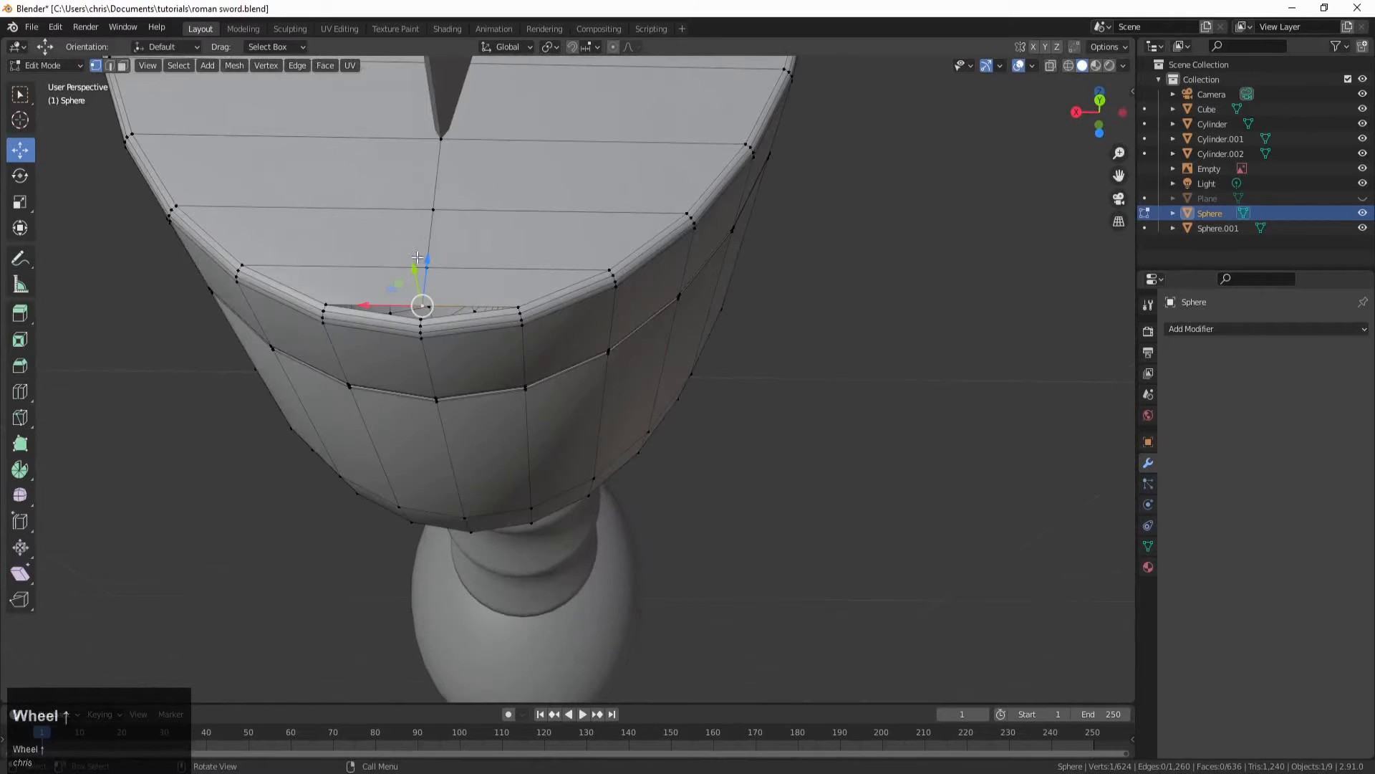
{"action": "left_click_drag", "start_coordinate": [425, 259], "coordinate": [414, 273]}
Step: In side wireframe view, box-select all vertices at the guard's blade-side end and merge them by distance
{"action": "scroll", "coordinate": [414, 273], "scroll_direction": "down", "scroll_amount": 2}
{"action": "middle_click_drag", "start_coordinate": [414, 273], "coordinate": [573, 421]}
{"action": "key", "text": "KP_3"}
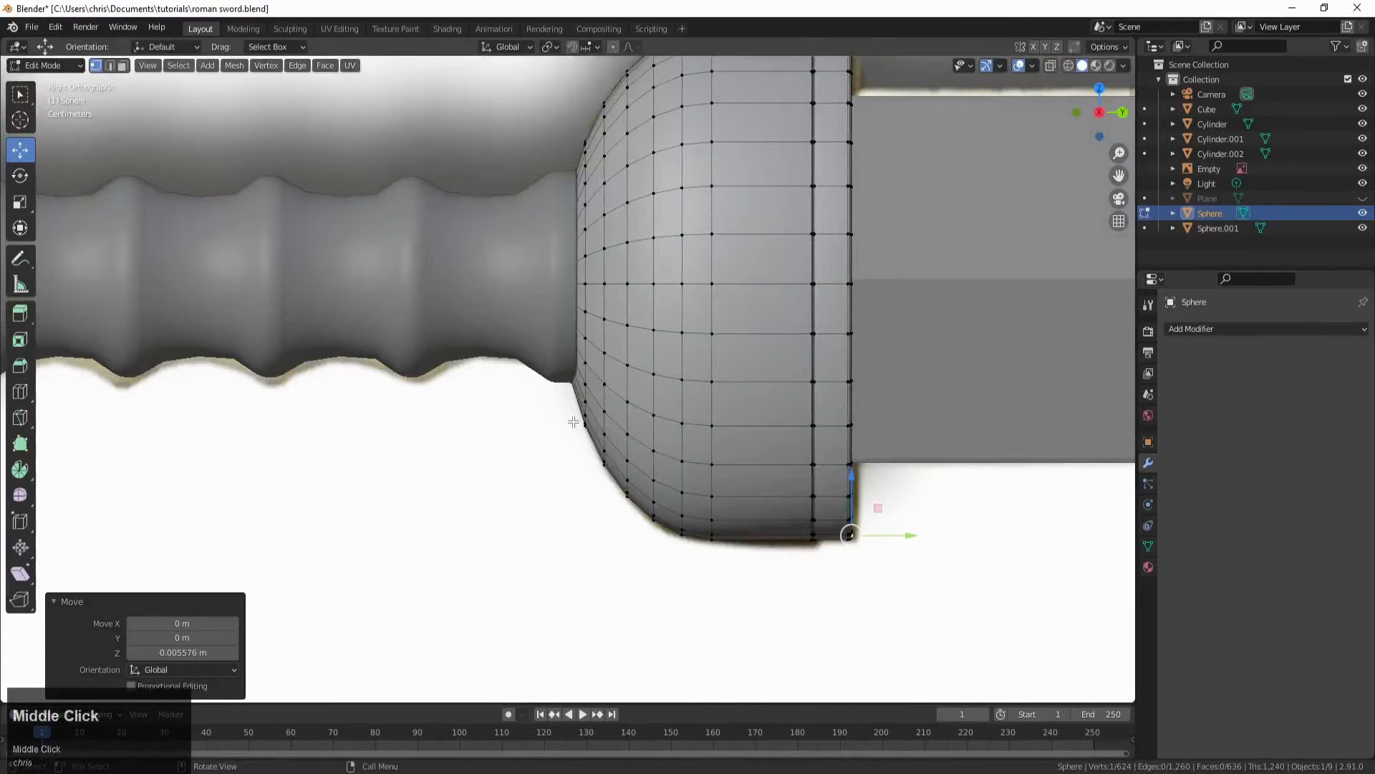
{"action": "scroll", "coordinate": [574, 421], "scroll_direction": "down", "scroll_amount": 4}
{"action": "key", "text": "z"}
{"action": "mouse_move", "coordinate": [814, 543]}
{"action": "left_mouse_down"}
{"action": "mouse_move", "coordinate": [765, 245]}
{"action": "mouse_move", "coordinate": [697, 118]}
{"action": "left_mouse_up"}
{"action": "key", "text": "m"}
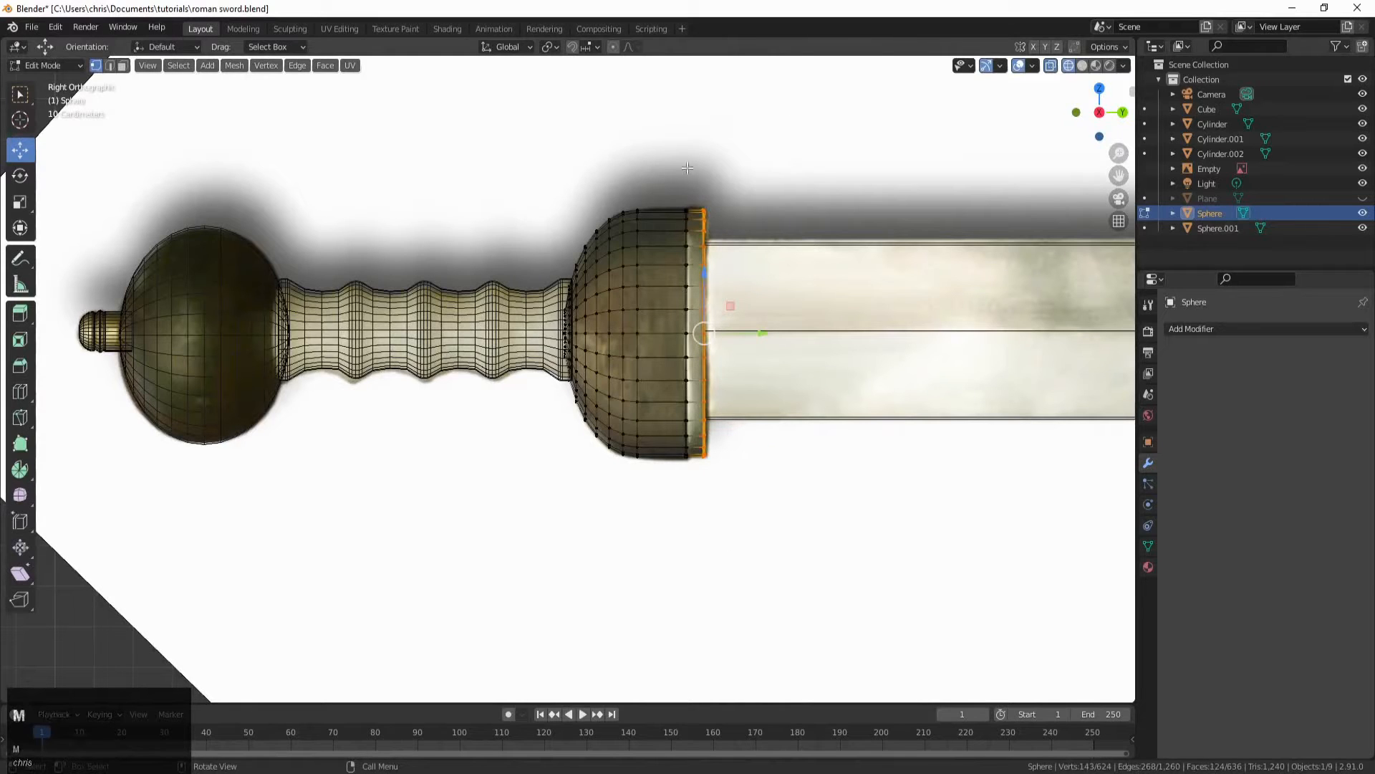
{"action": "key", "text": "m"}
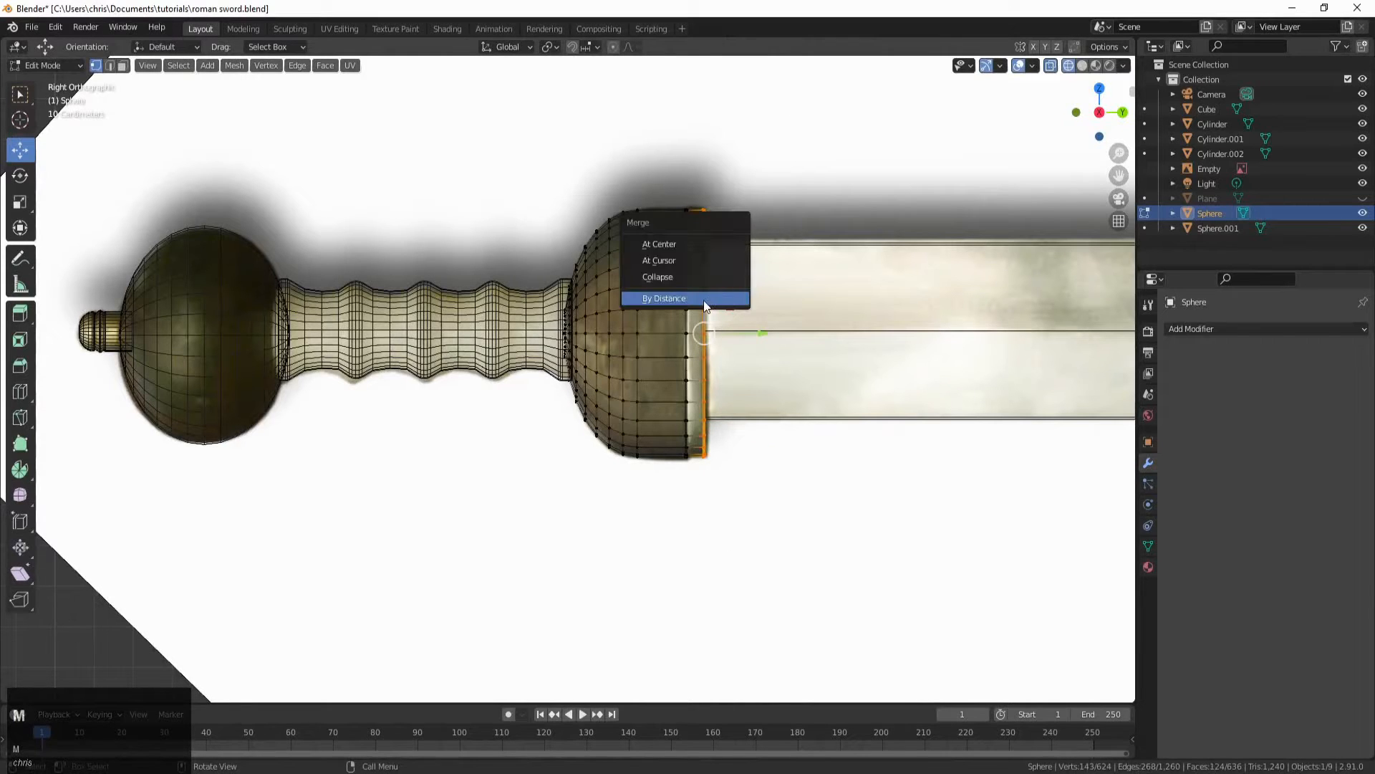
{"action": "left_click", "coordinate": [704, 300]}
Step: Return to solid shading, leave Edit Mode and add a Subdivision Surface modifier to the guard
{"action": "middle_click_drag", "start_coordinate": [819, 425], "coordinate": [706, 452]}
{"action": "scroll", "coordinate": [687, 428], "scroll_direction": "up", "scroll_amount": 2}
{"action": "key", "text": "z"}
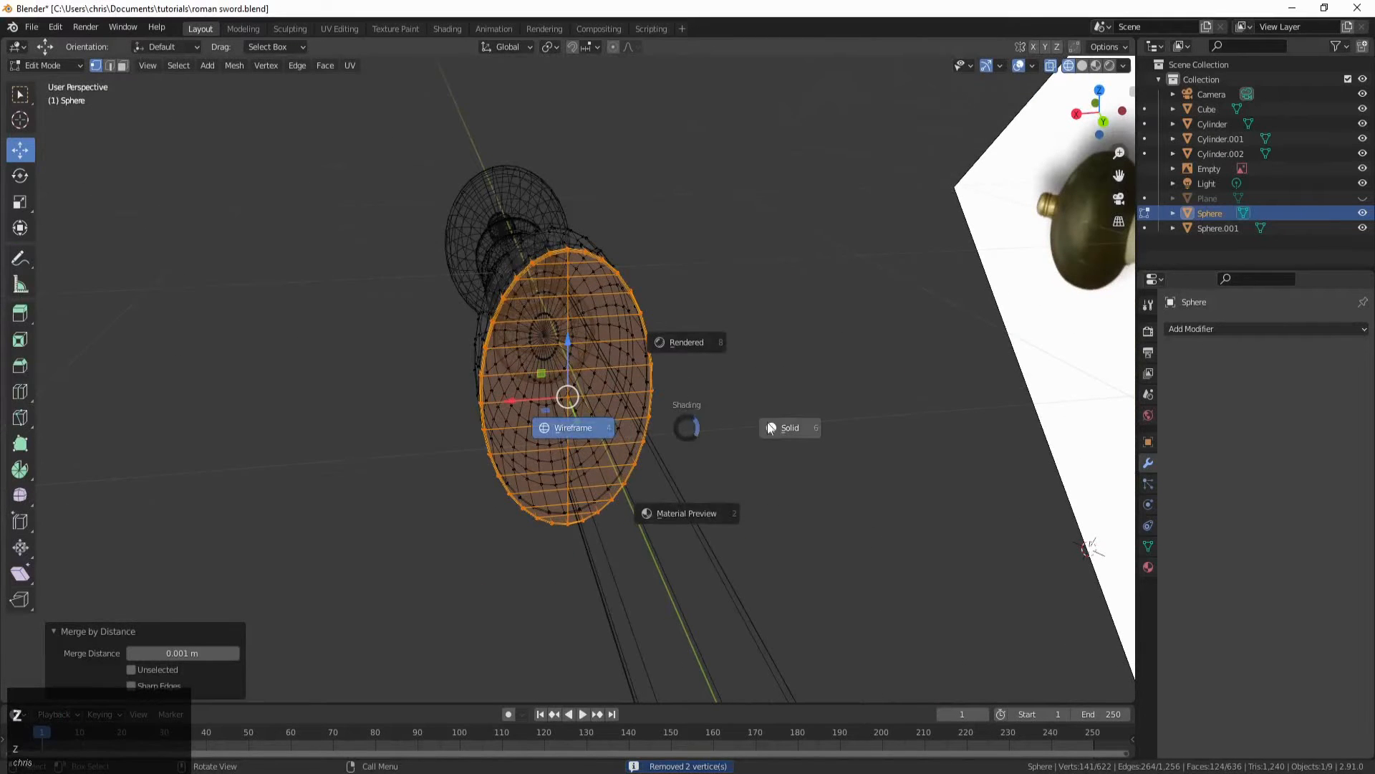
{"action": "left_click", "coordinate": [791, 427]}
{"action": "mouse_move", "coordinate": [791, 428]}
{"action": "middle_mouse_down"}
{"action": "mouse_move", "coordinate": [721, 411]}
{"action": "mouse_move", "coordinate": [788, 398]}
{"action": "middle_mouse_up"}
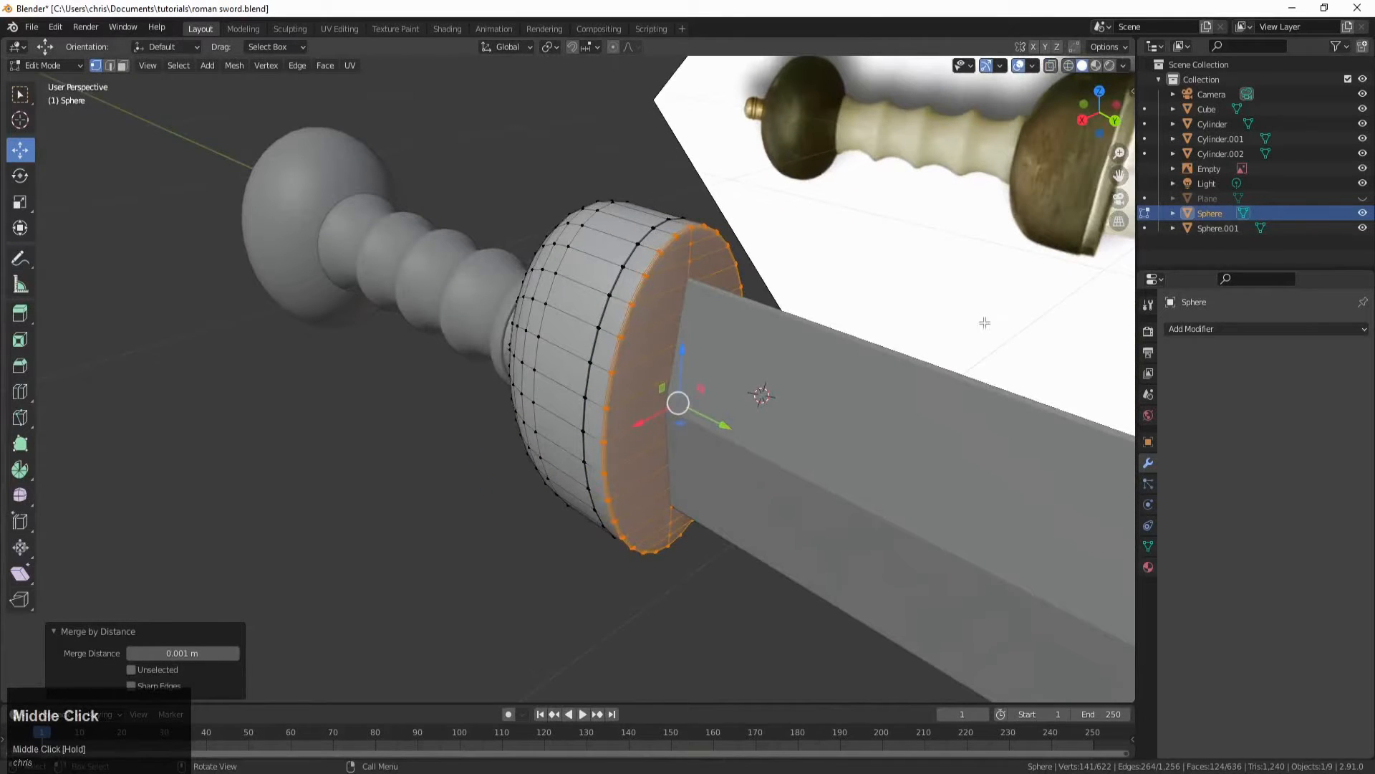
{"action": "key", "text": "Tab"}
{"action": "left_click", "coordinate": [1190, 329]}
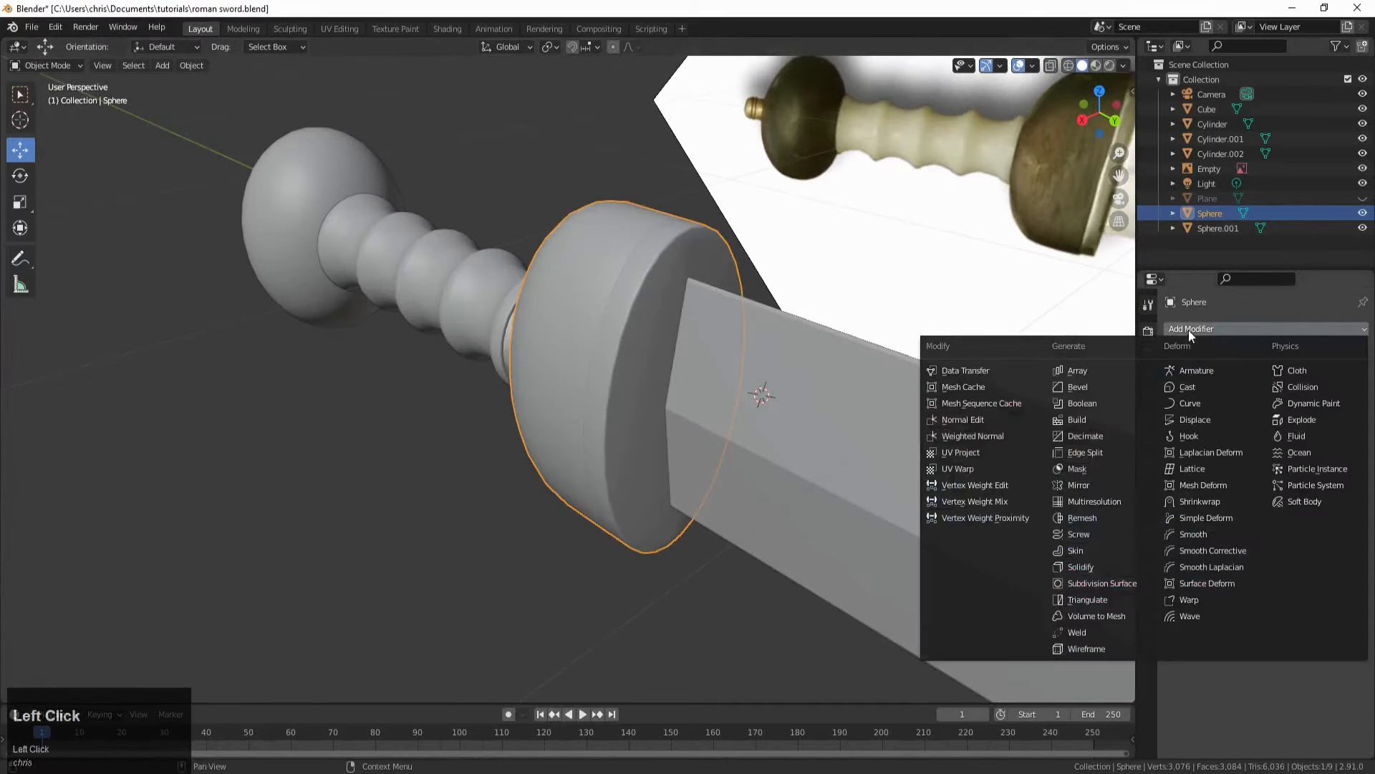
{"action": "left_click", "coordinate": [1114, 585]}
Step: Examine the subdivided guard's end cap, rim and fit against the grip and blade from several angles
{"action": "scroll", "coordinate": [694, 370], "scroll_direction": "up", "scroll_amount": 1}
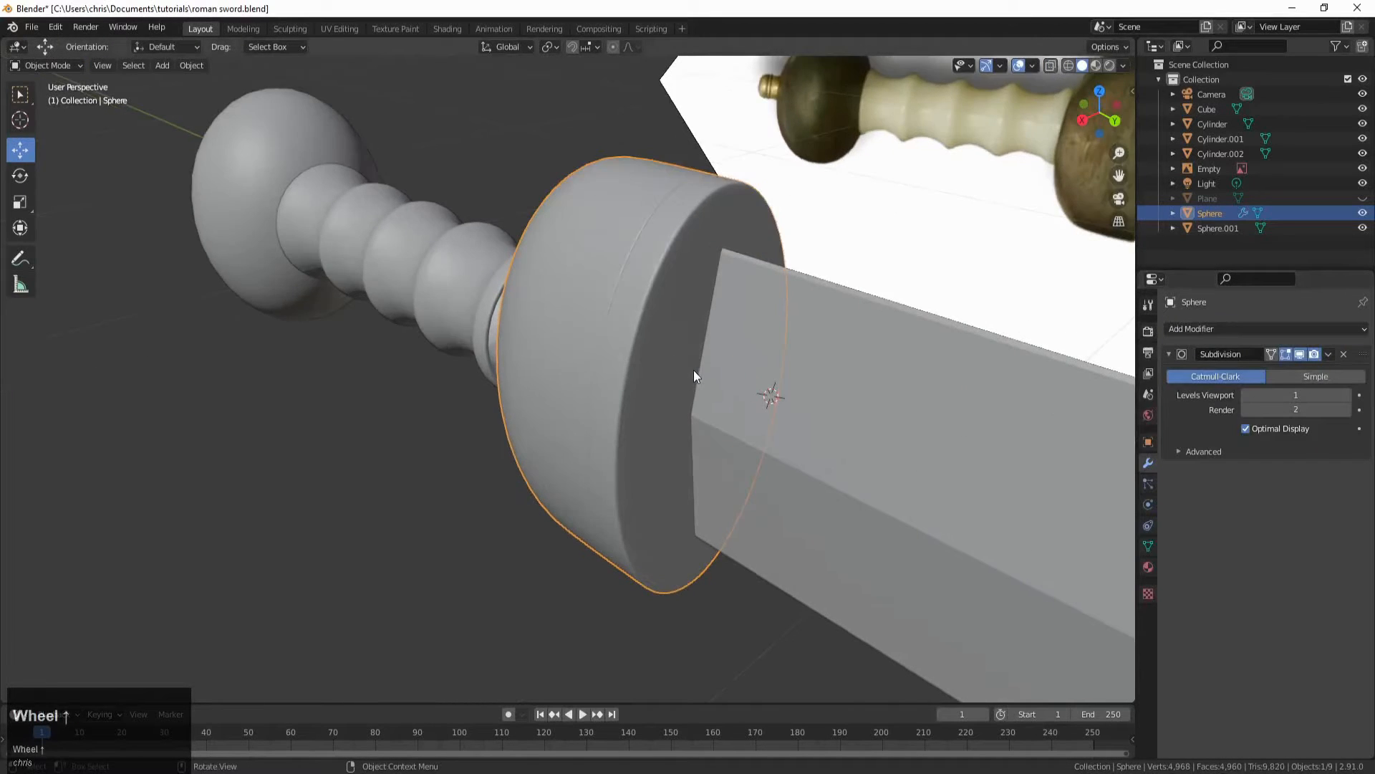
{"action": "middle_click_drag", "start_coordinate": [694, 372], "coordinate": [643, 192]}
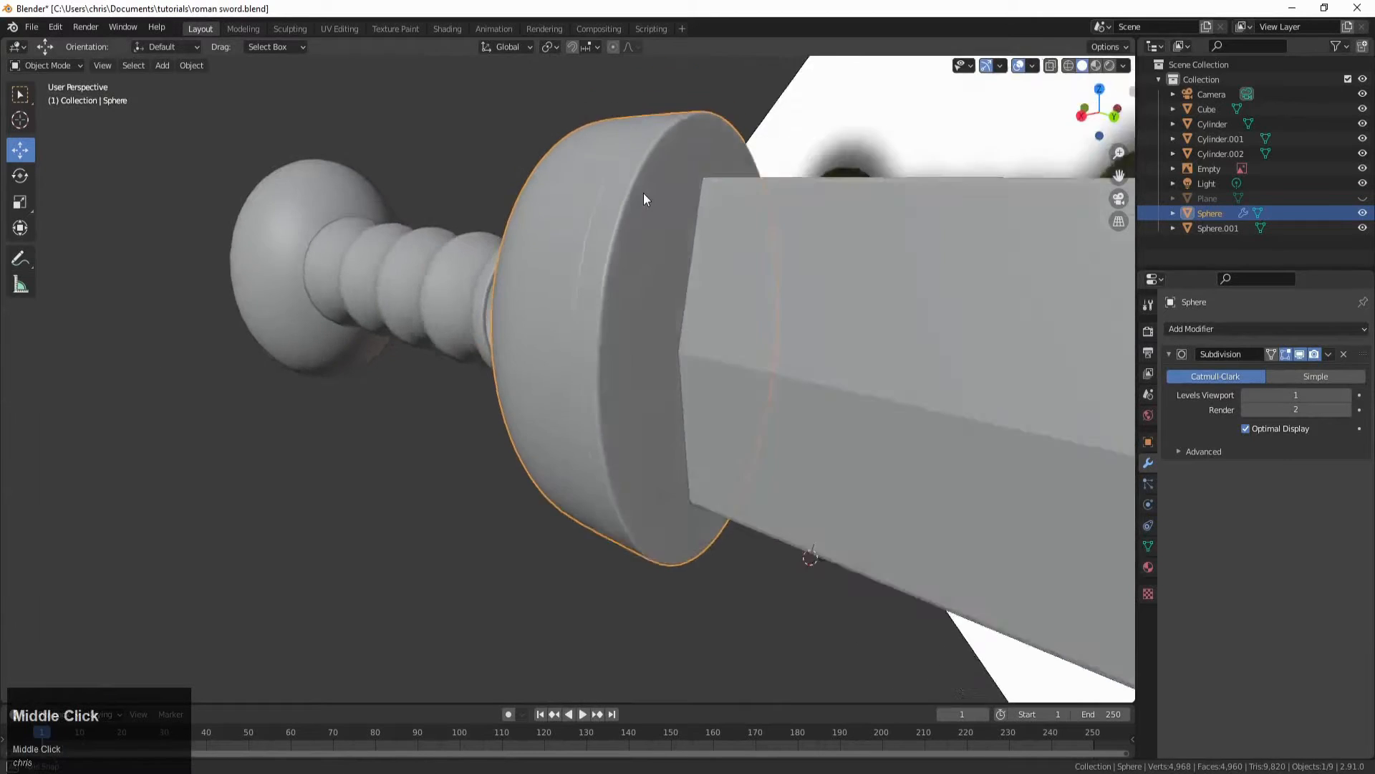
{"action": "scroll", "coordinate": [651, 237], "scroll_direction": "down", "scroll_amount": 3}
{"action": "mouse_move", "coordinate": [633, 308]}
{"action": "middle_mouse_down"}
{"action": "mouse_move", "coordinate": [683, 342]}
{"action": "mouse_move", "coordinate": [646, 292]}
{"action": "middle_mouse_up"}
{"action": "scroll", "coordinate": [699, 348], "scroll_direction": "up", "scroll_amount": 2}
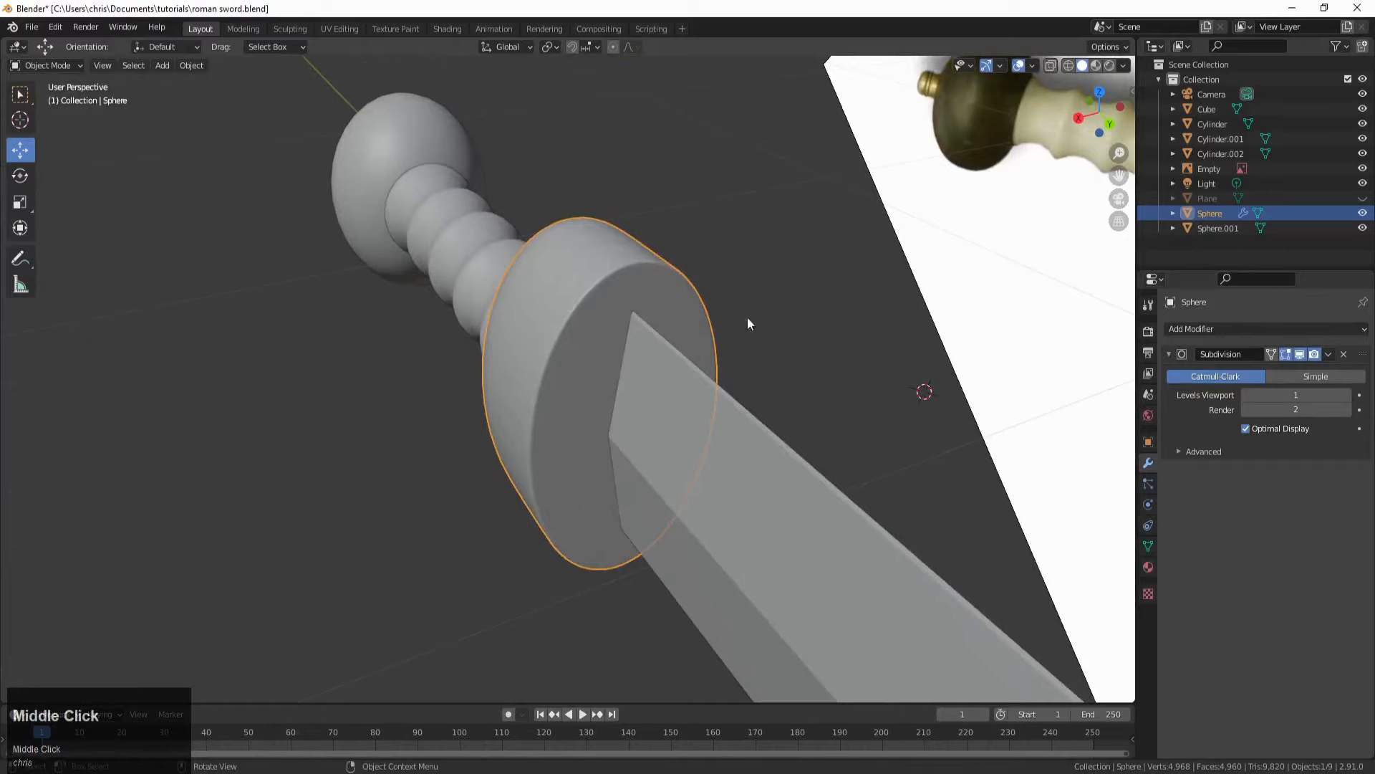
{"action": "scroll", "coordinate": [694, 415], "scroll_direction": "up", "scroll_amount": 1}
{"action": "scroll", "coordinate": [620, 508], "scroll_direction": "down", "scroll_amount": 1}
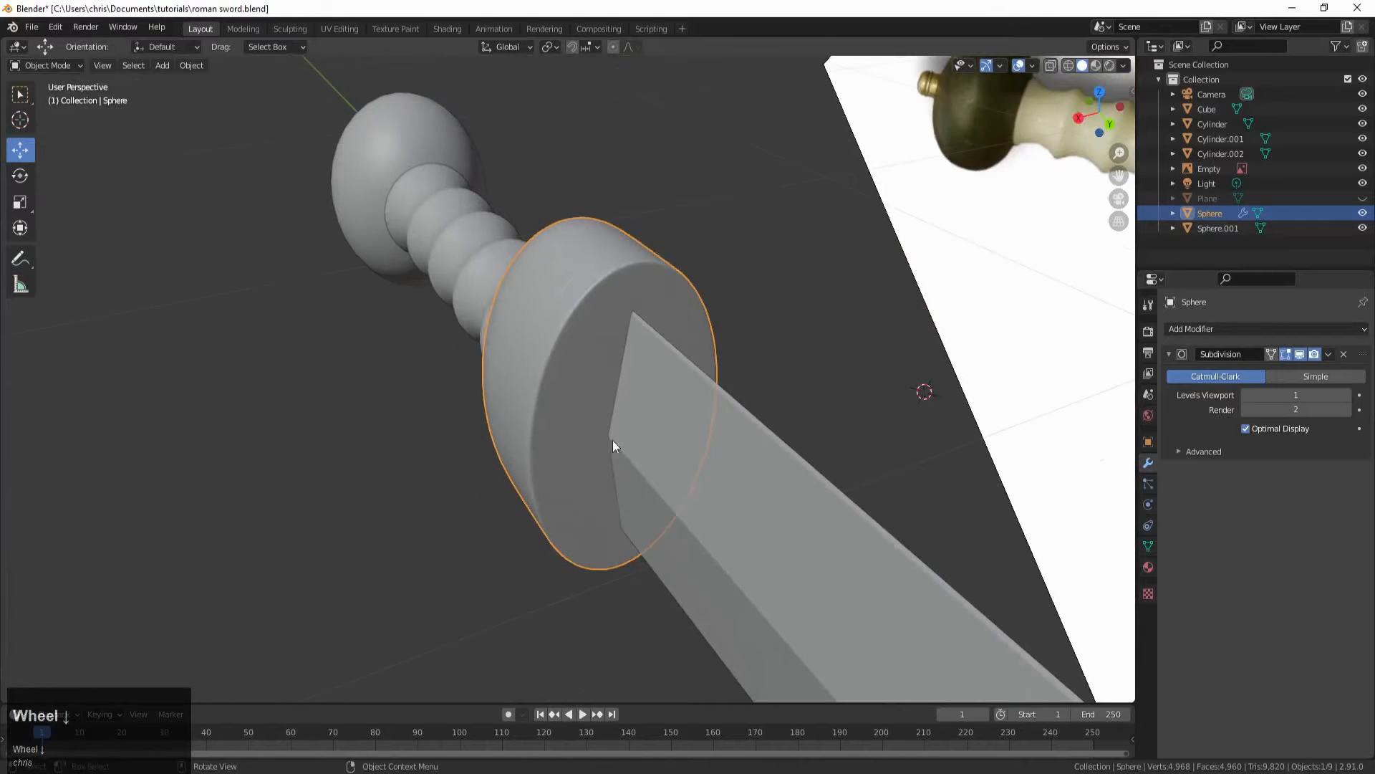
{"action": "middle_click_drag", "start_coordinate": [595, 351], "coordinate": [487, 416]}
{"action": "scroll", "coordinate": [749, 377], "scroll_direction": "down", "scroll_amount": 2}
{"action": "scroll", "coordinate": [648, 348], "scroll_direction": "up", "scroll_amount": 1}
{"action": "scroll", "coordinate": [500, 393], "scroll_direction": "up", "scroll_amount": 5}
{"action": "scroll", "coordinate": [577, 384], "scroll_direction": "down", "scroll_amount": 4}
{"action": "middle_click_drag", "start_coordinate": [578, 384], "coordinate": [508, 323]}
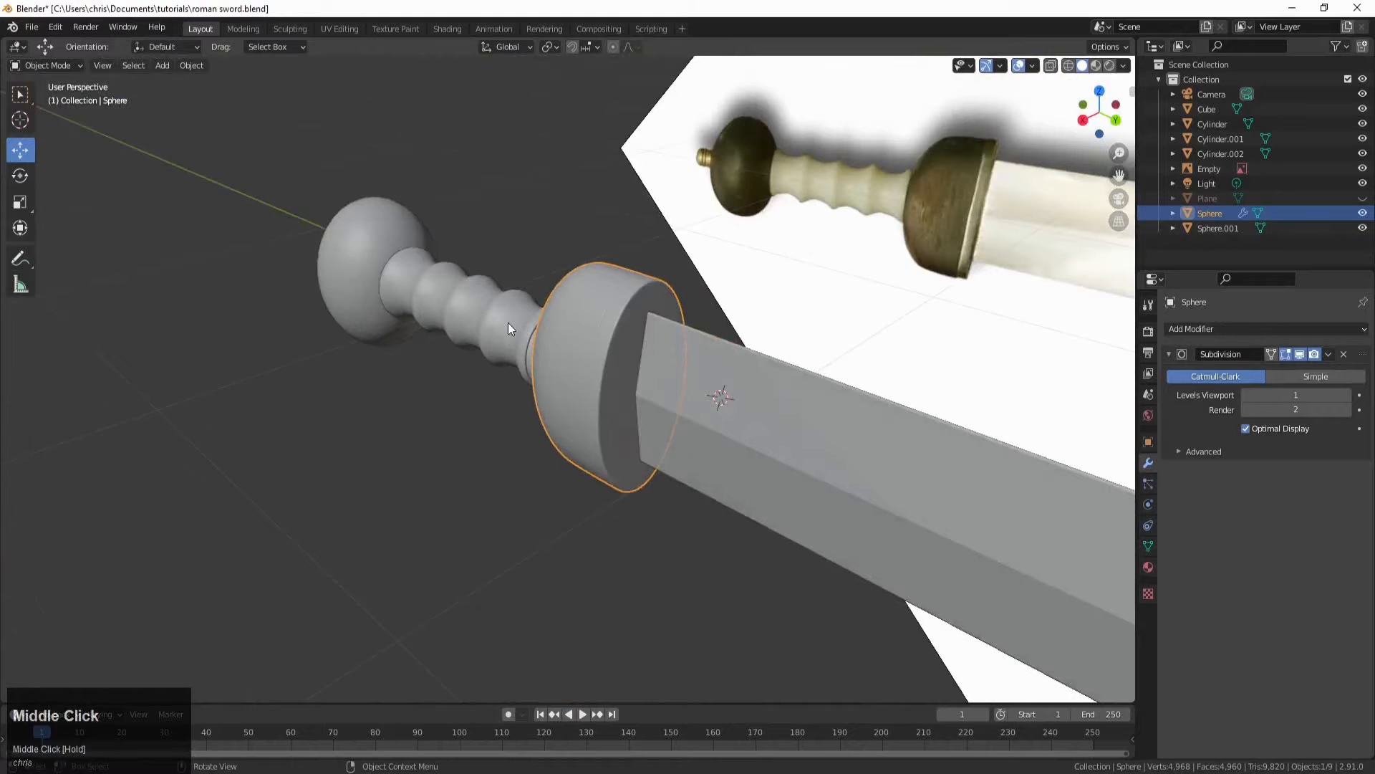
{"action": "scroll", "coordinate": [731, 419], "scroll_direction": "down", "scroll_amount": 2}
Step: Select the blade and examine its edges, centre ridge and tip in side view and from several angles
{"action": "left_click", "coordinate": [711, 386]}
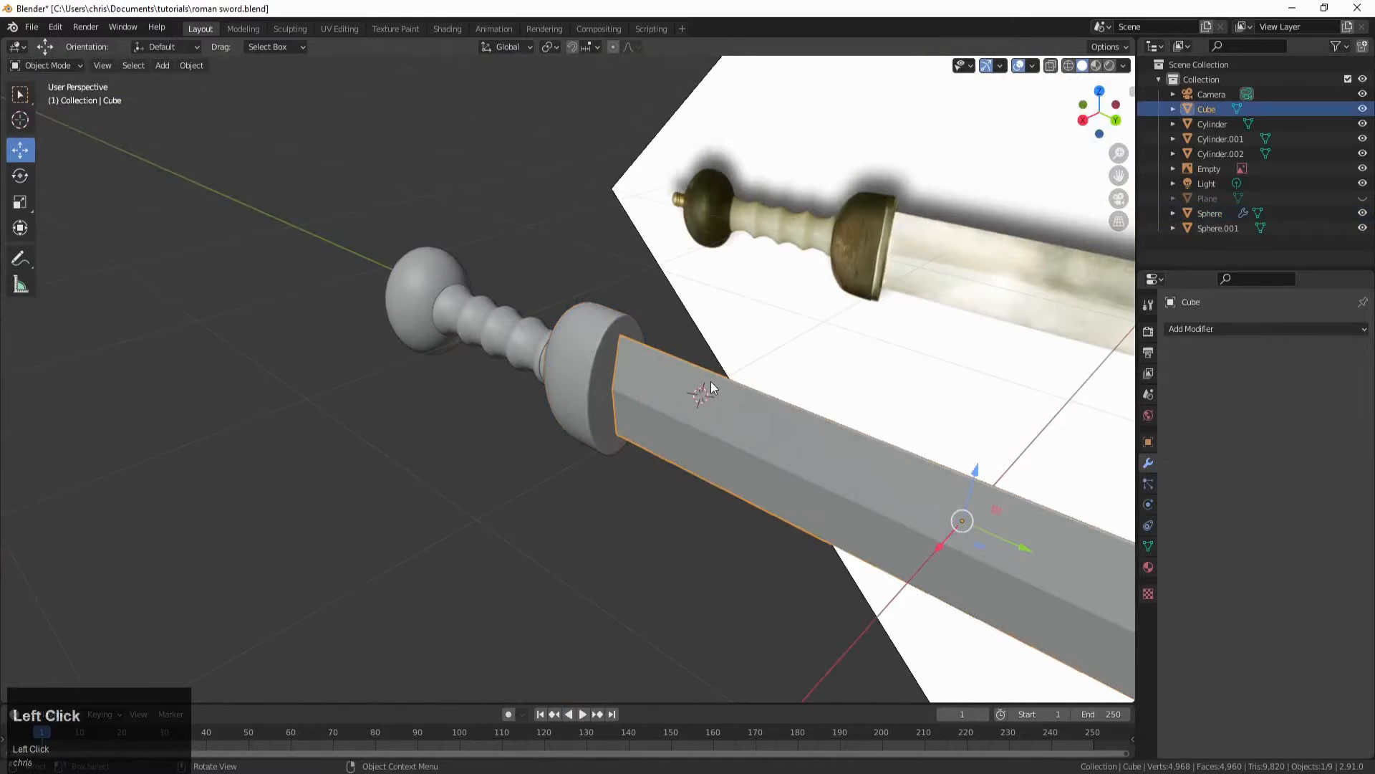
{"action": "key", "text": "KP_1"}
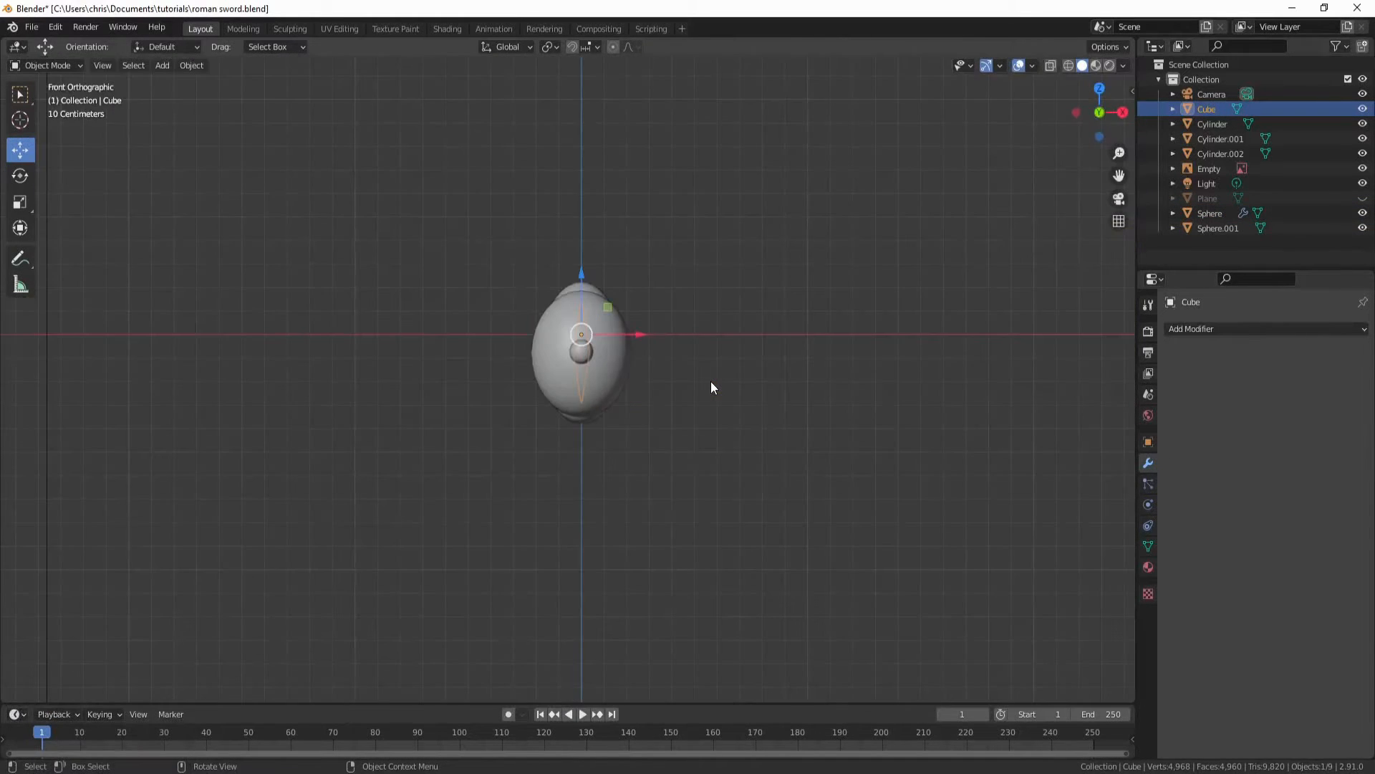
{"action": "key", "text": "KP_3"}
{"action": "middle_click_drag", "start_coordinate": [957, 384], "coordinate": [655, 427], "text": "shift"}
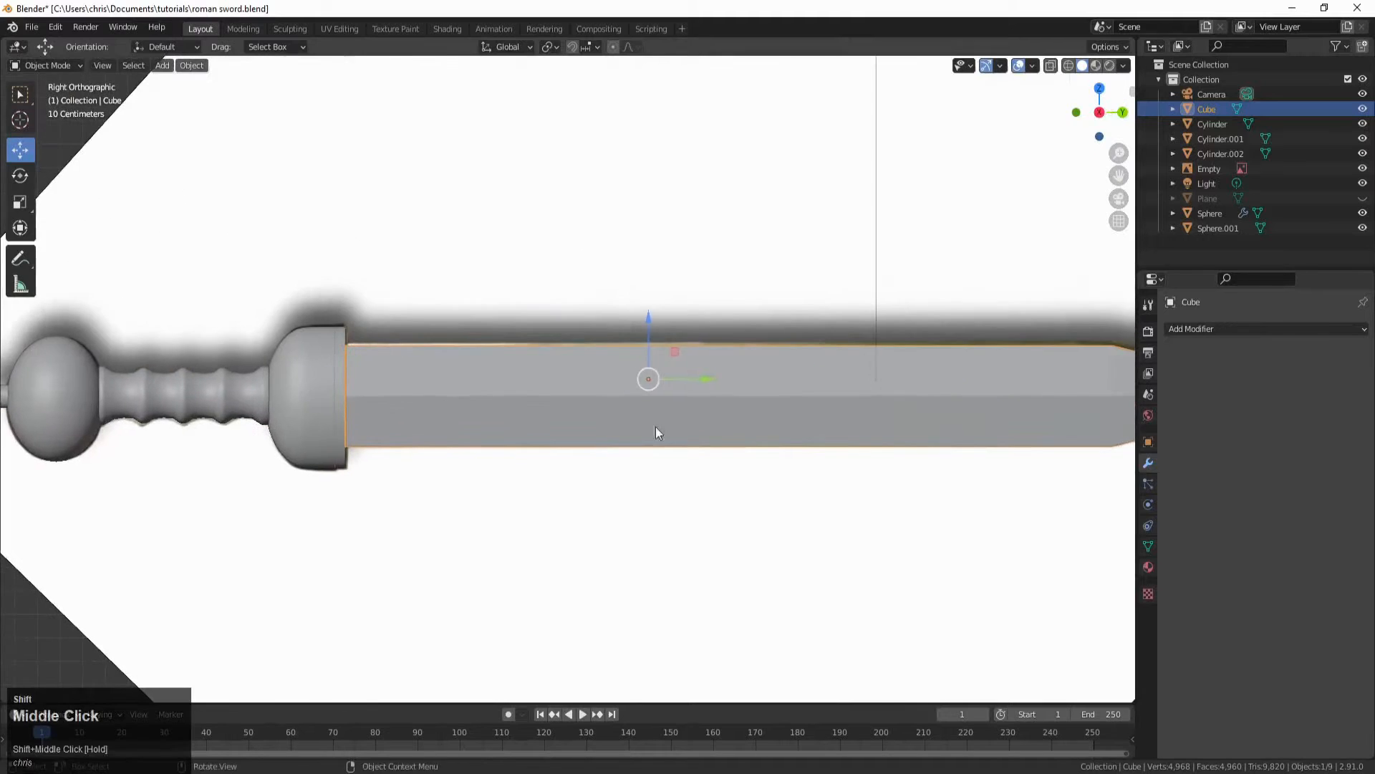
{"action": "scroll", "coordinate": [745, 412], "scroll_direction": "up", "scroll_amount": 2}
{"action": "middle_click_drag", "start_coordinate": [885, 419], "coordinate": [530, 394], "text": "shift"}
{"action": "scroll", "coordinate": [829, 312], "scroll_direction": "up", "scroll_amount": 2}
{"action": "middle_click_drag", "start_coordinate": [884, 350], "coordinate": [723, 411], "text": "shift"}
{"action": "scroll", "coordinate": [634, 326], "scroll_direction": "up", "scroll_amount": 3}
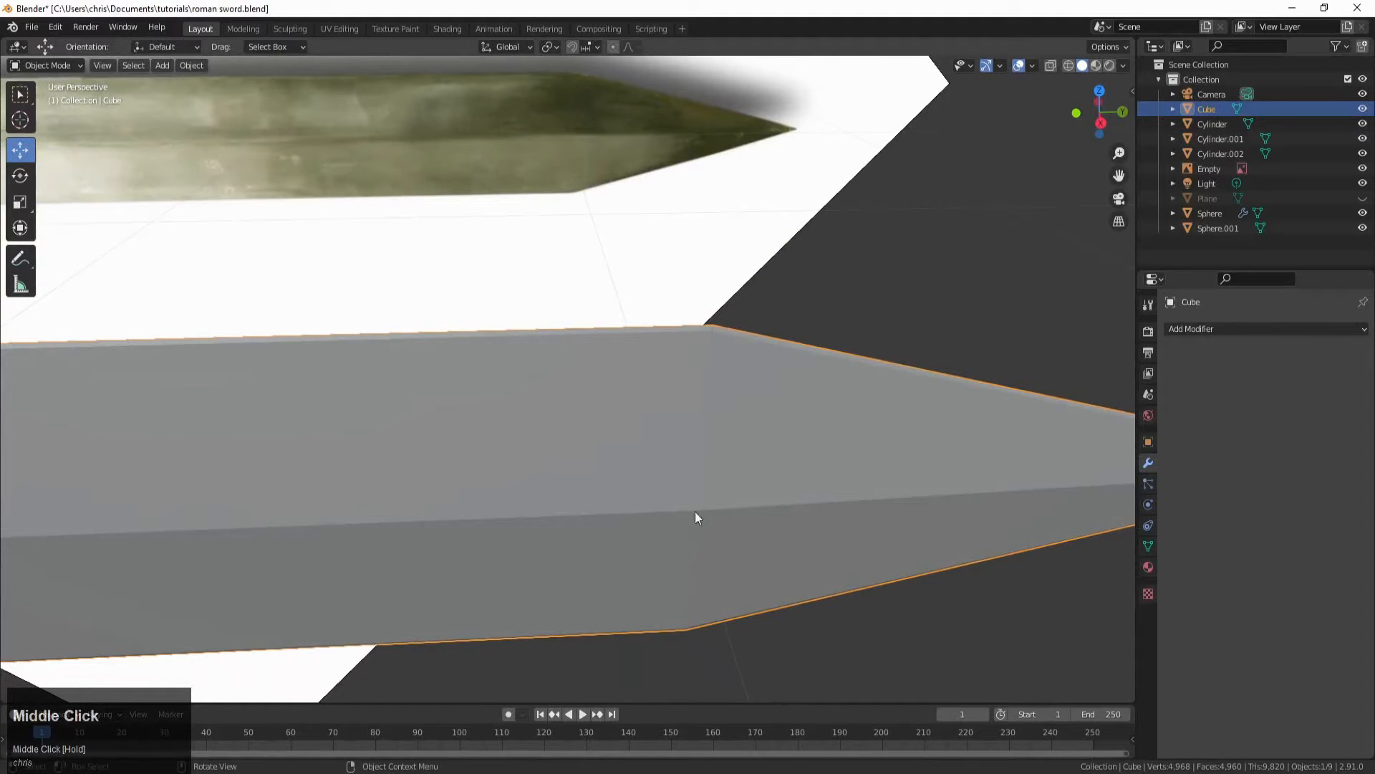
{"action": "middle_click_drag", "start_coordinate": [696, 512], "coordinate": [700, 505]}
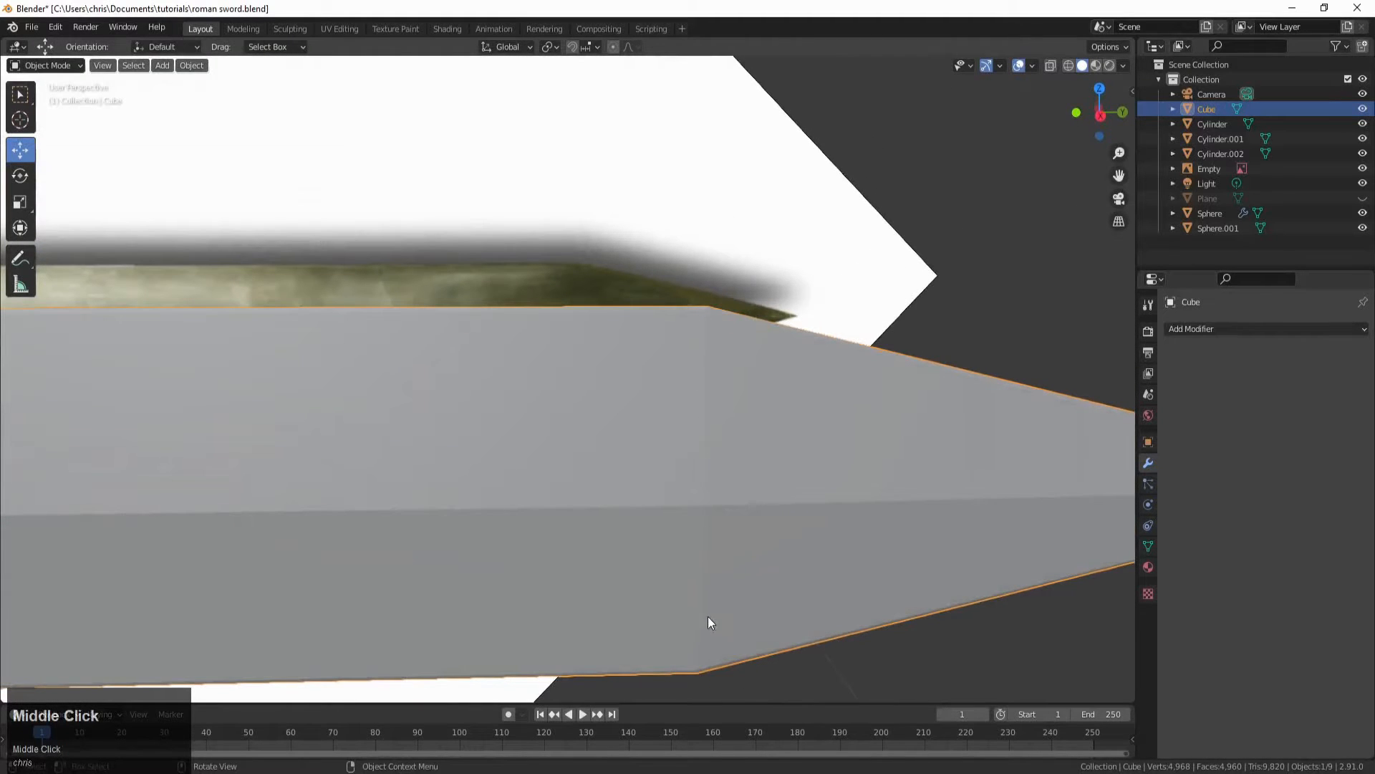
{"action": "scroll", "coordinate": [736, 452], "scroll_direction": "up", "scroll_amount": 2}
{"action": "middle_click_drag", "start_coordinate": [736, 451], "coordinate": [608, 399]}
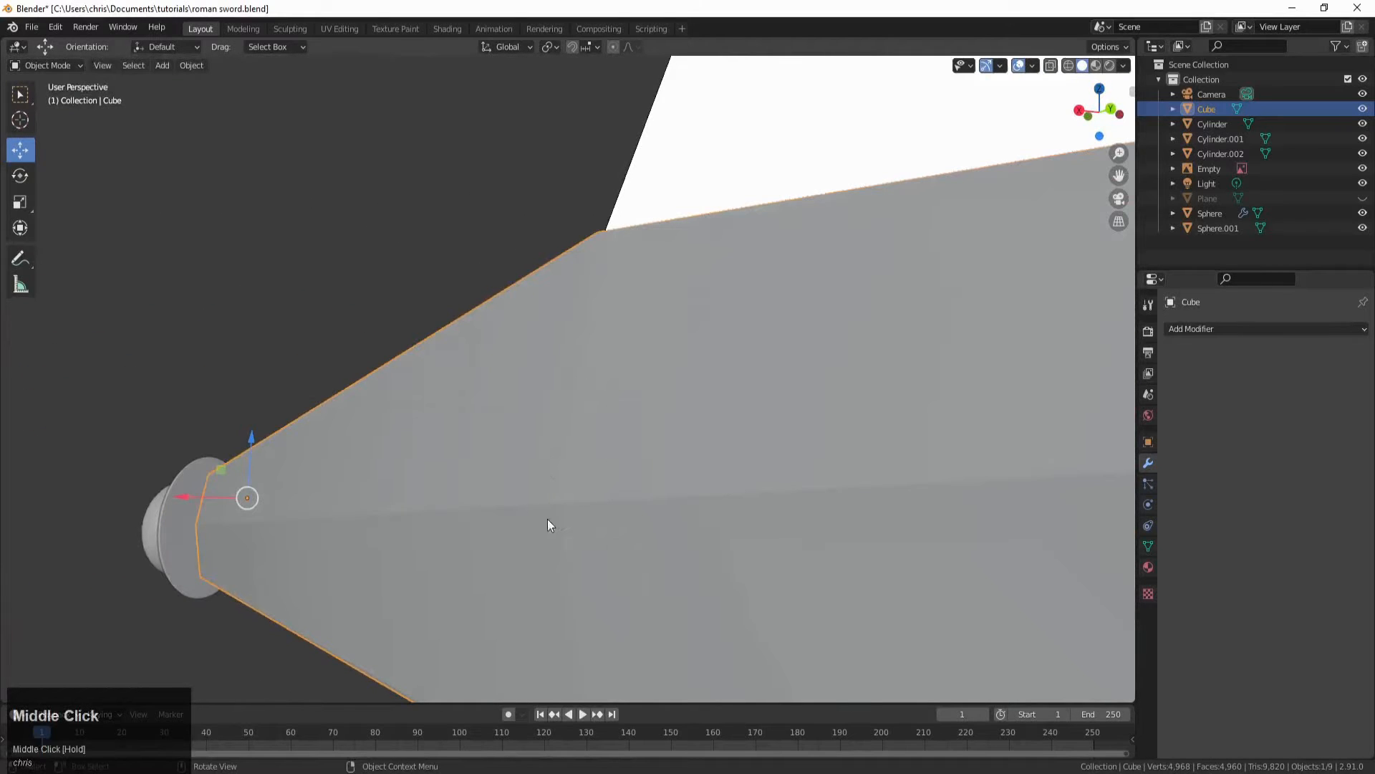
{"action": "scroll", "coordinate": [548, 520], "scroll_direction": "down", "scroll_amount": 3}
{"action": "middle_click_drag", "start_coordinate": [568, 494], "coordinate": [676, 602]}
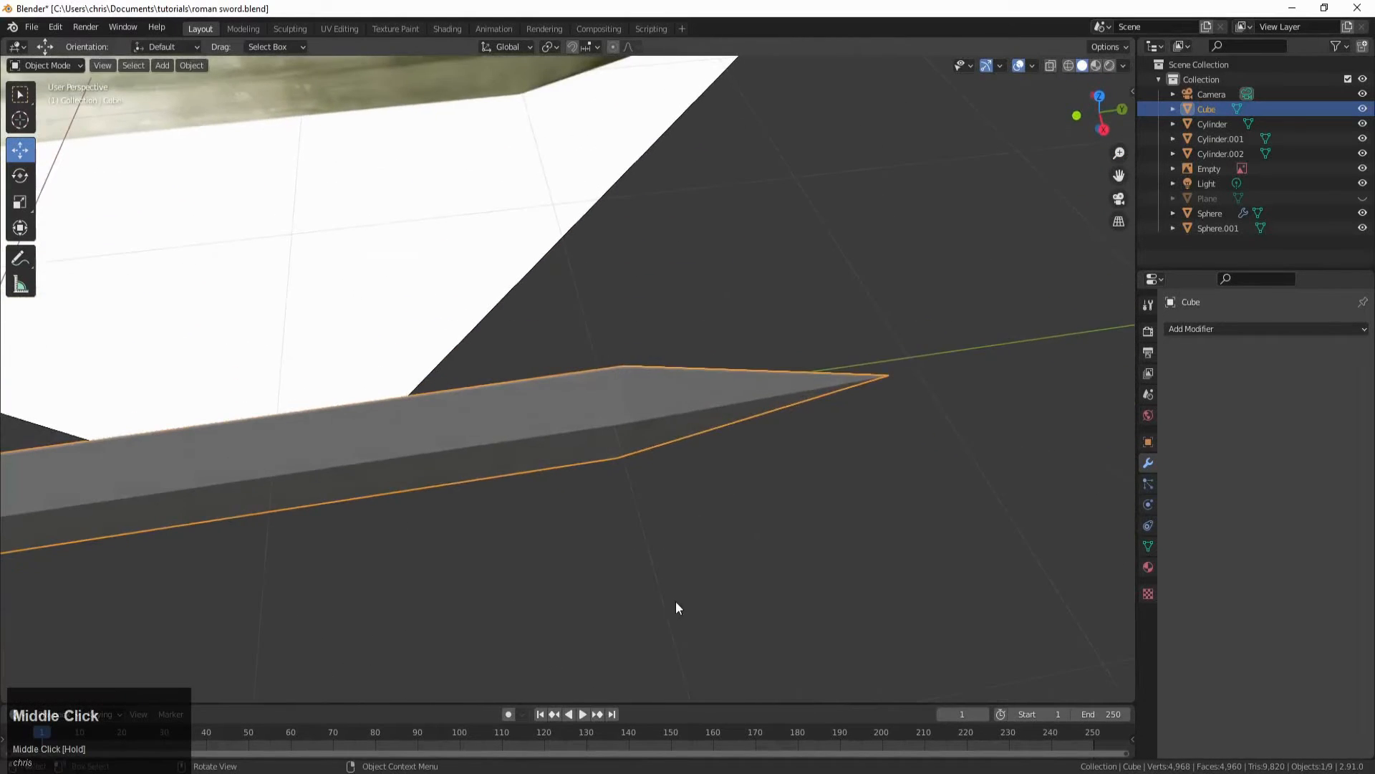
{"action": "scroll", "coordinate": [699, 427], "scroll_direction": "up", "scroll_amount": 5}
{"action": "middle_click_drag", "start_coordinate": [623, 485], "coordinate": [756, 389]}
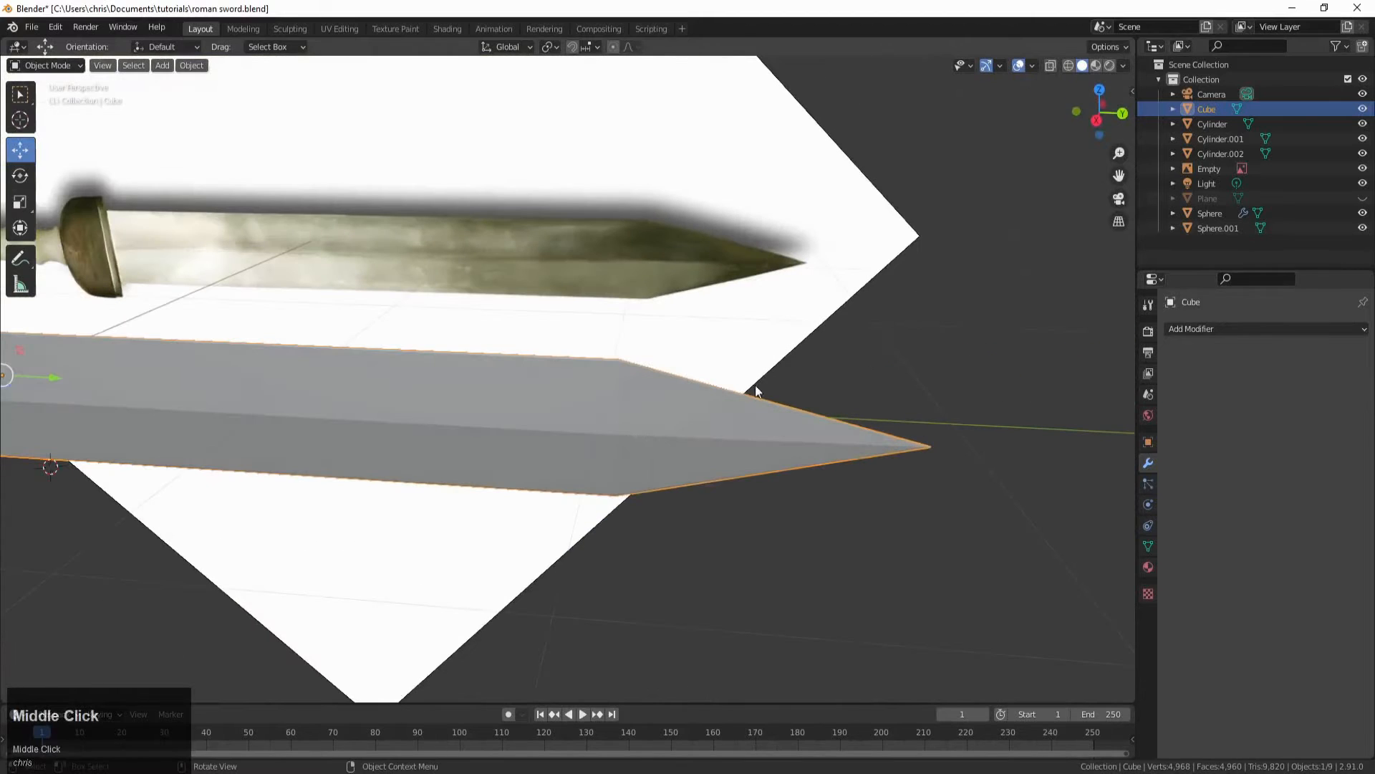
Step: Add a Subdivision Surface modifier to the blade and set its viewport levels to 0
{"action": "left_click", "coordinate": [1193, 328]}
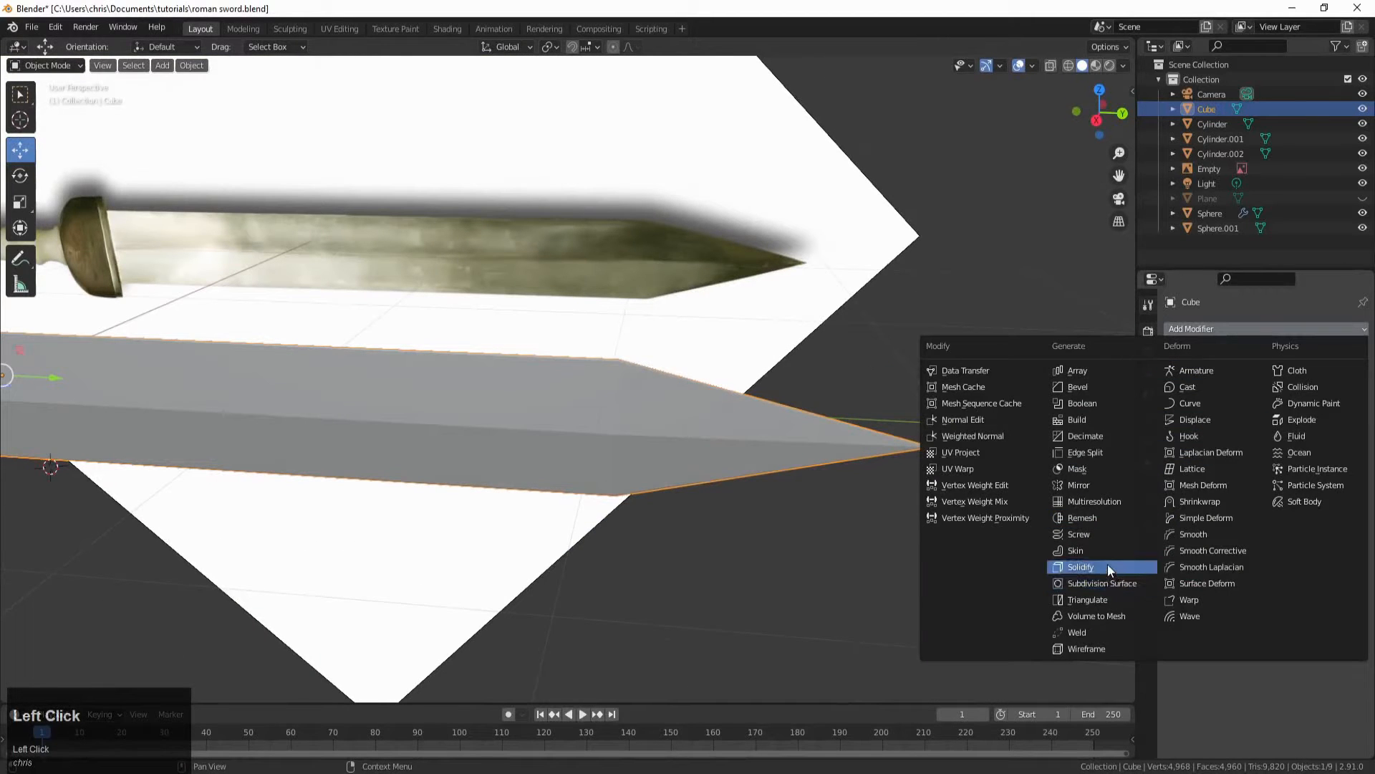
{"action": "left_click", "coordinate": [1101, 585]}
{"action": "scroll", "coordinate": [737, 449], "scroll_direction": "down", "scroll_amount": 2}
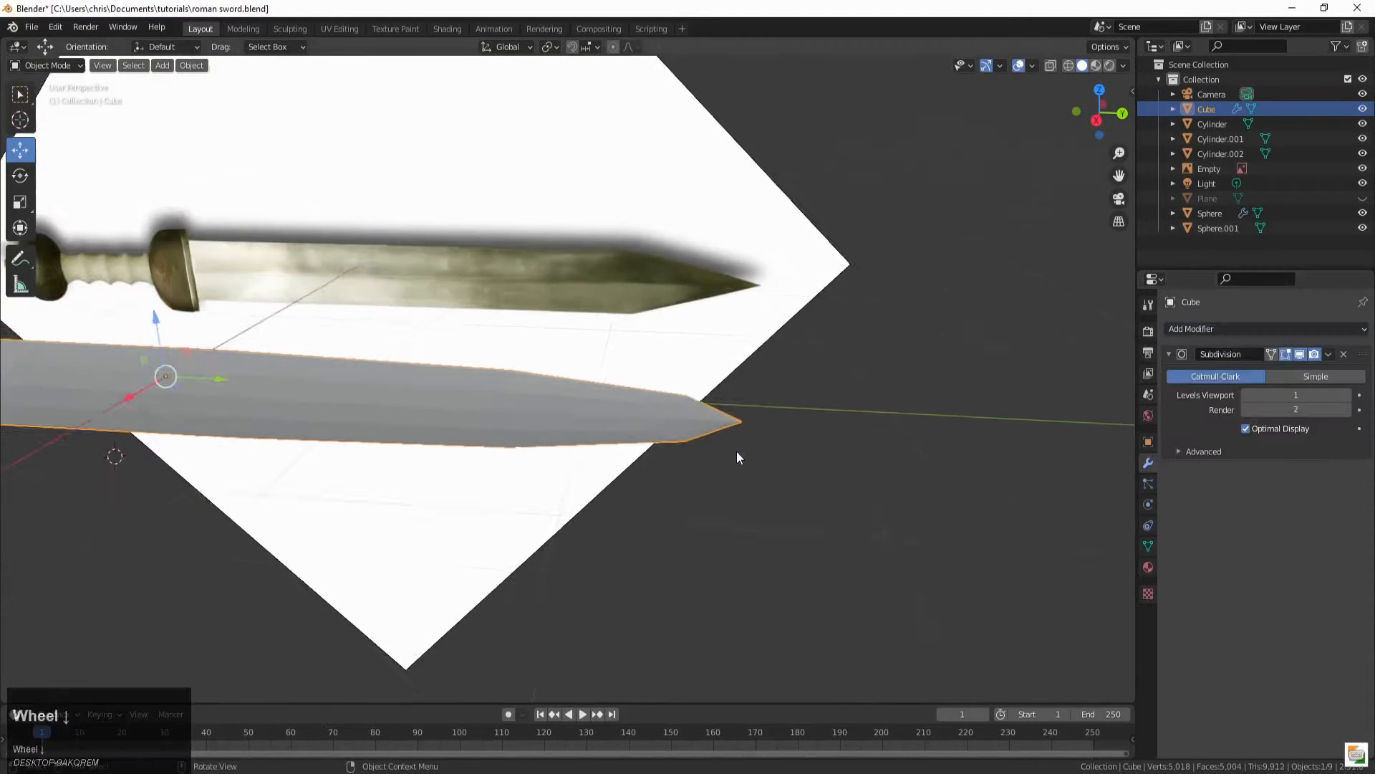
{"action": "scroll", "coordinate": [738, 457], "scroll_direction": "down", "scroll_amount": 2}
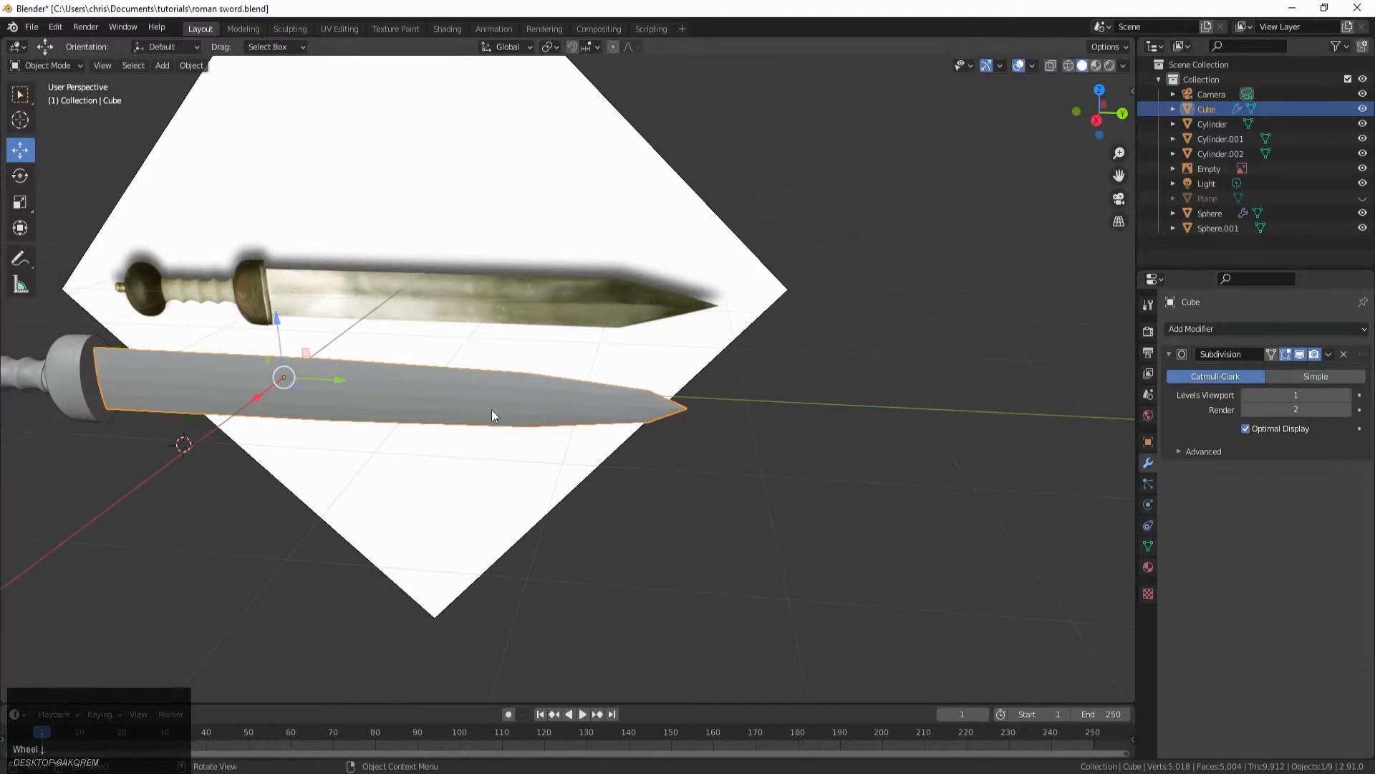
{"action": "middle_click_drag", "start_coordinate": [451, 420], "coordinate": [538, 424]}
{"action": "scroll", "coordinate": [365, 399], "scroll_direction": "up", "scroll_amount": 3}
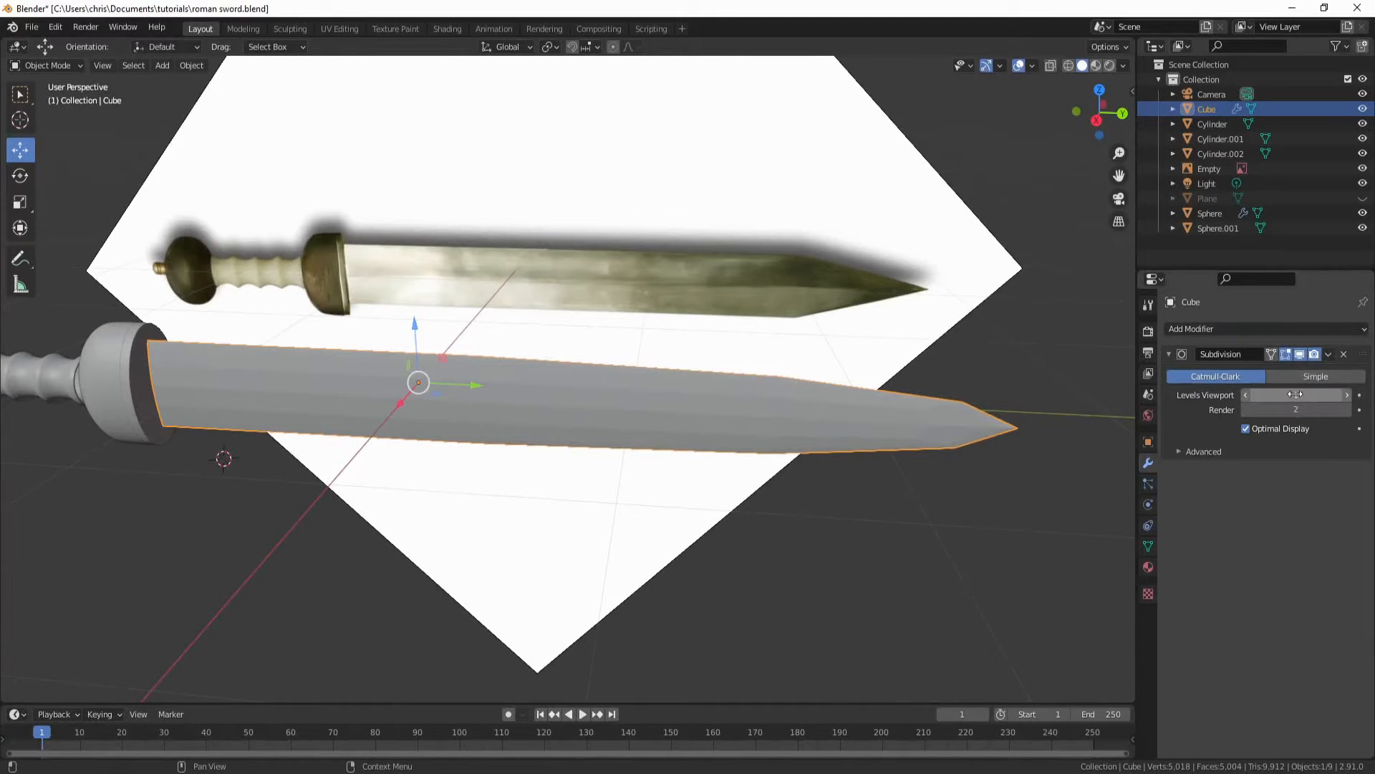
{"action": "left_click_drag", "start_coordinate": [1295, 395], "coordinate": [1267, 395]}
{"action": "scroll", "coordinate": [410, 432], "scroll_direction": "up", "scroll_amount": 2}
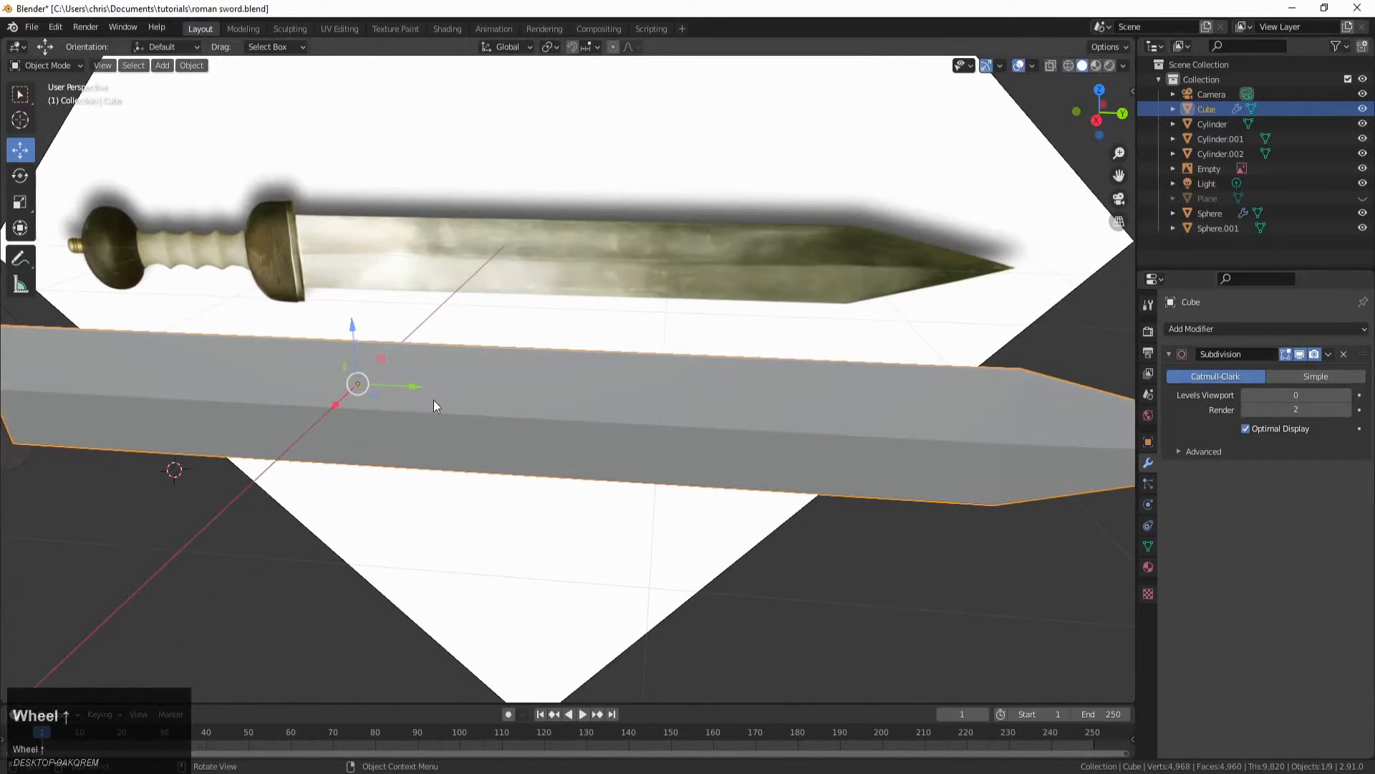
Step: In Object Mode, apply the blade's location, rotation and scale with All Transforms
{"action": "key", "text": "Tab"}
{"action": "scroll", "coordinate": [434, 405], "scroll_direction": "down", "scroll_amount": 3}
{"action": "key", "text": "Tab"}
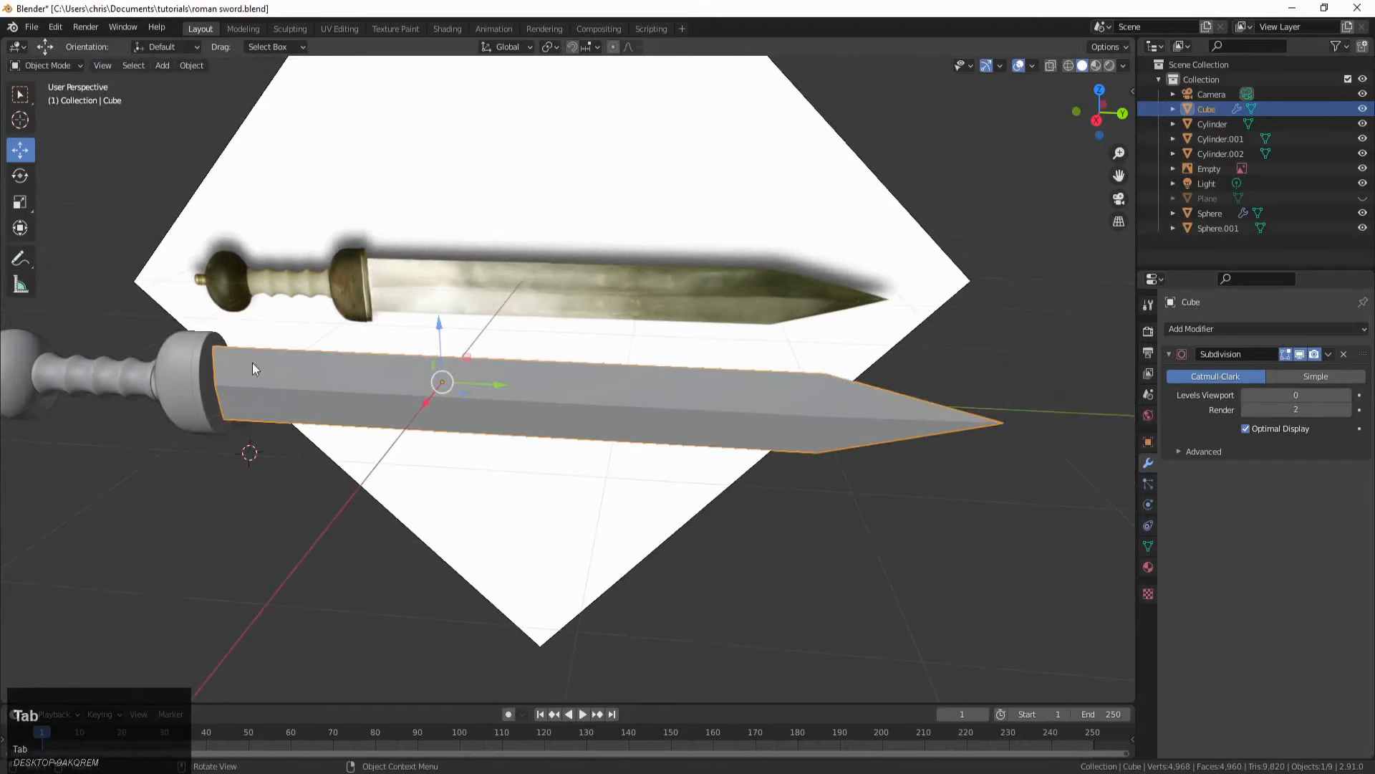
{"action": "key", "text": "ctrl+a"}
{"action": "left_click", "coordinate": [300, 364]}
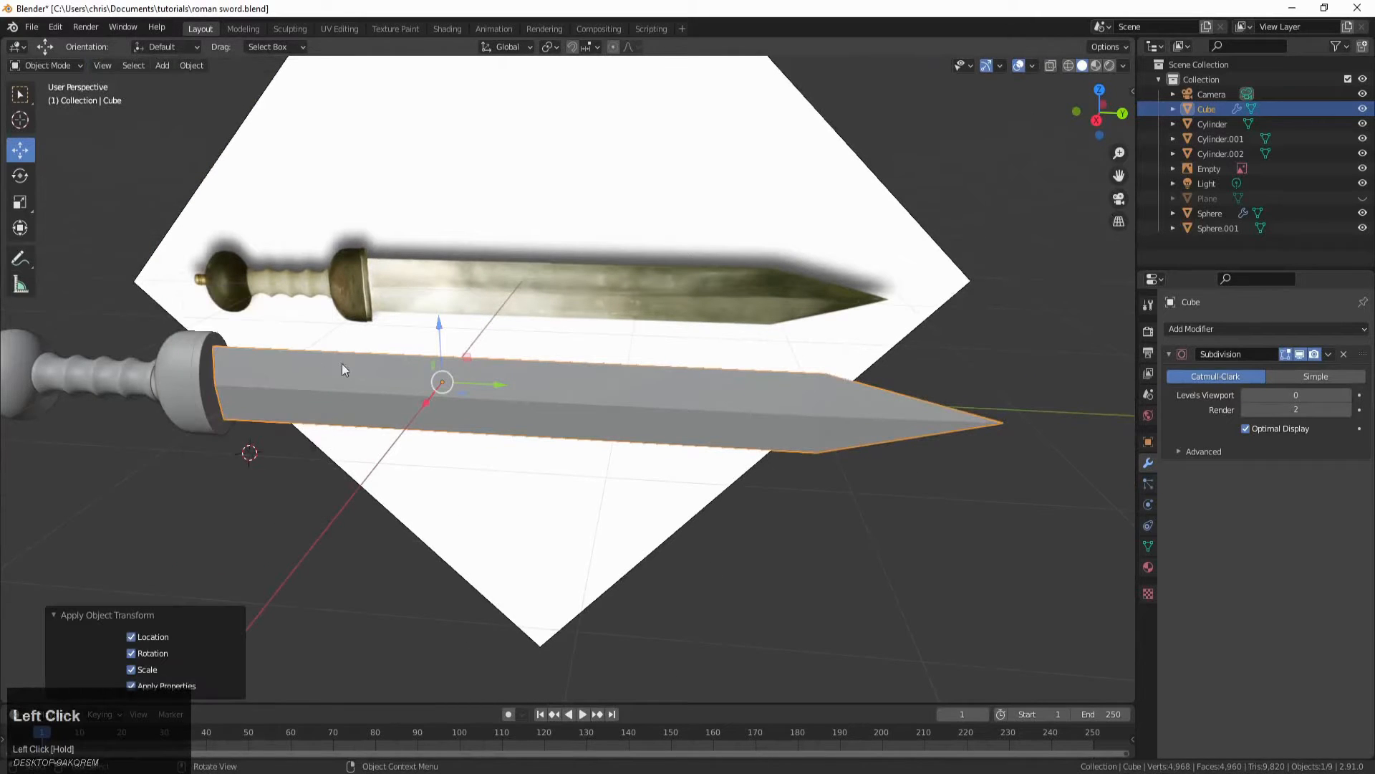
Step: Open the blade's mesh in Edit Mode and line it up in side view against the reference image
{"action": "key", "text": "Tab"}
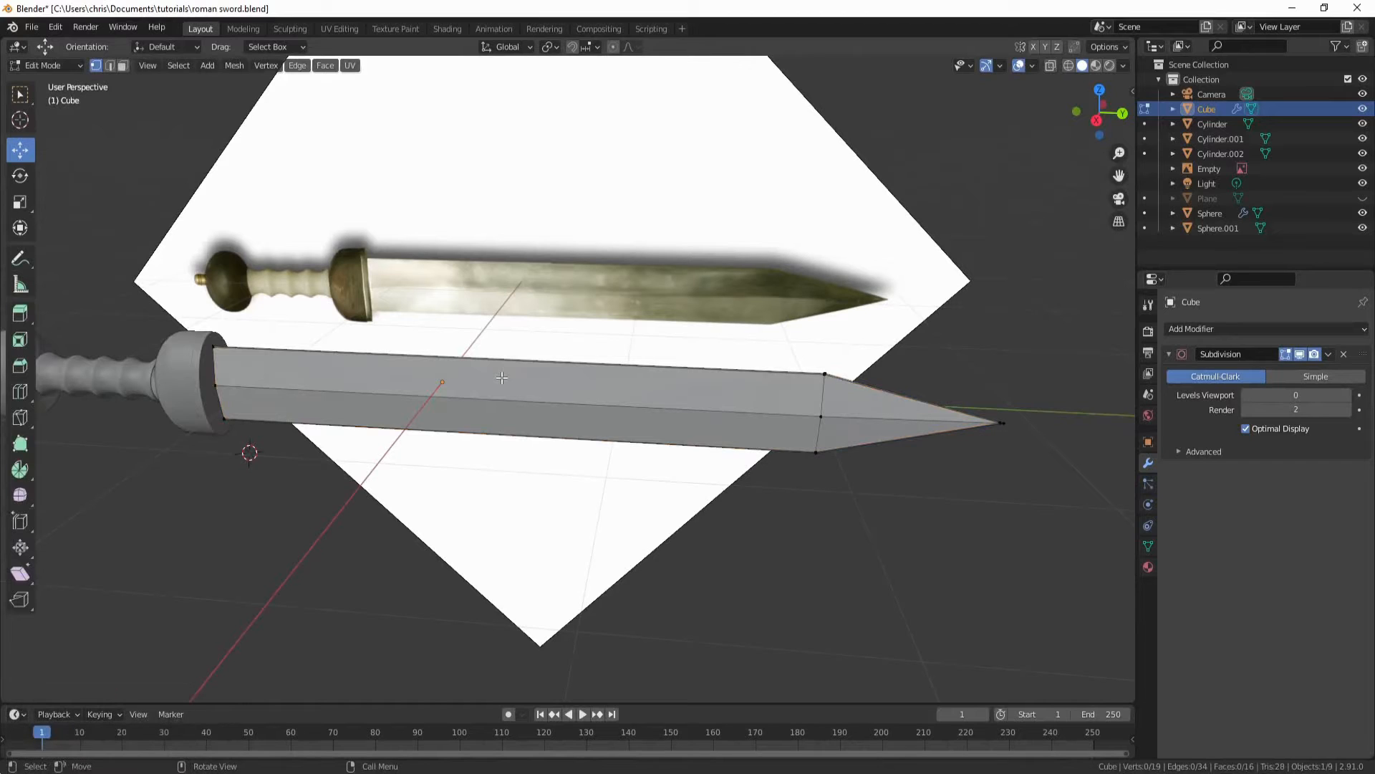
{"action": "key", "text": "KP_3"}
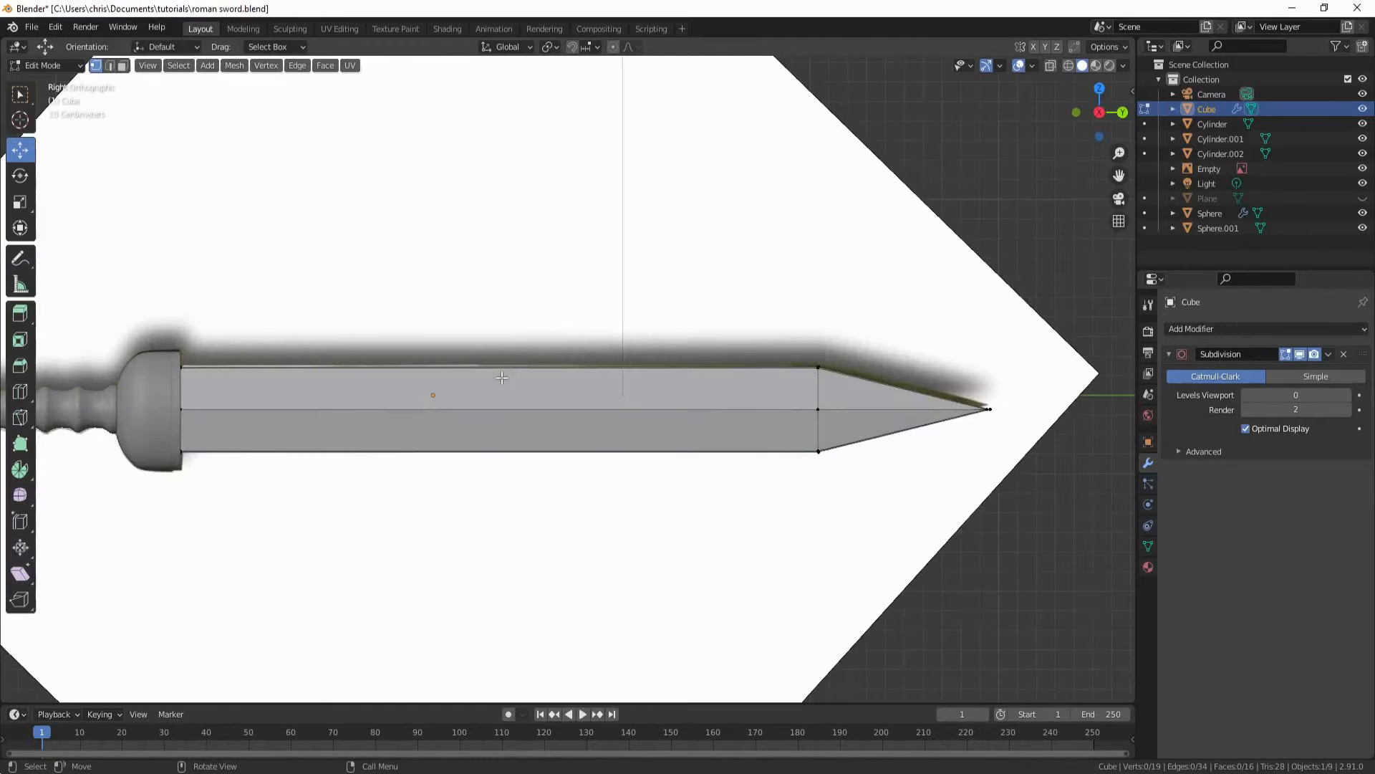
{"action": "middle_click_drag", "start_coordinate": [671, 414], "coordinate": [604, 381]}
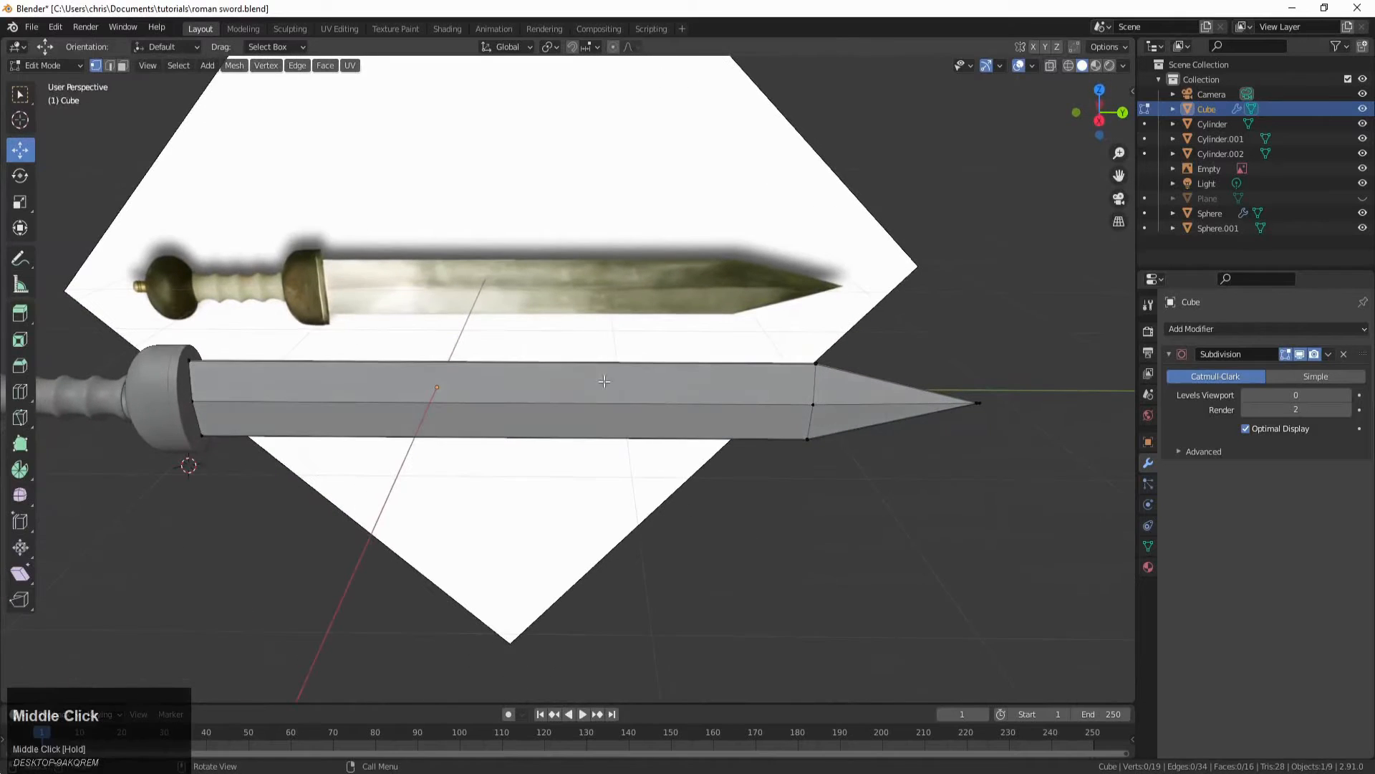
Step: Bevel the edge loop along the blade's central ridge with 2 segments and a width of about 0.0053 m
{"action": "scroll", "coordinate": [661, 394], "scroll_direction": "up", "scroll_amount": 1}
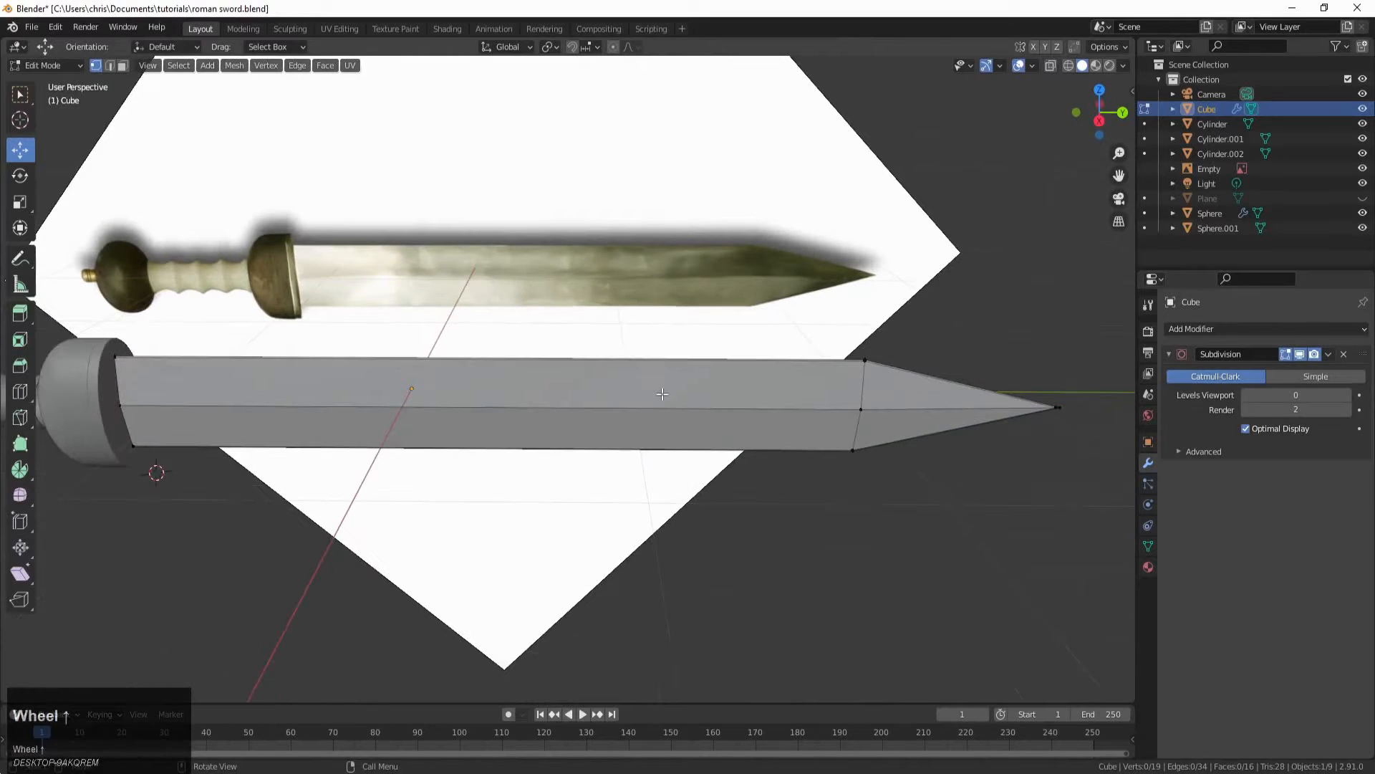
{"action": "key", "text": "KP_1"}
{"action": "key", "text": "KP_3"}
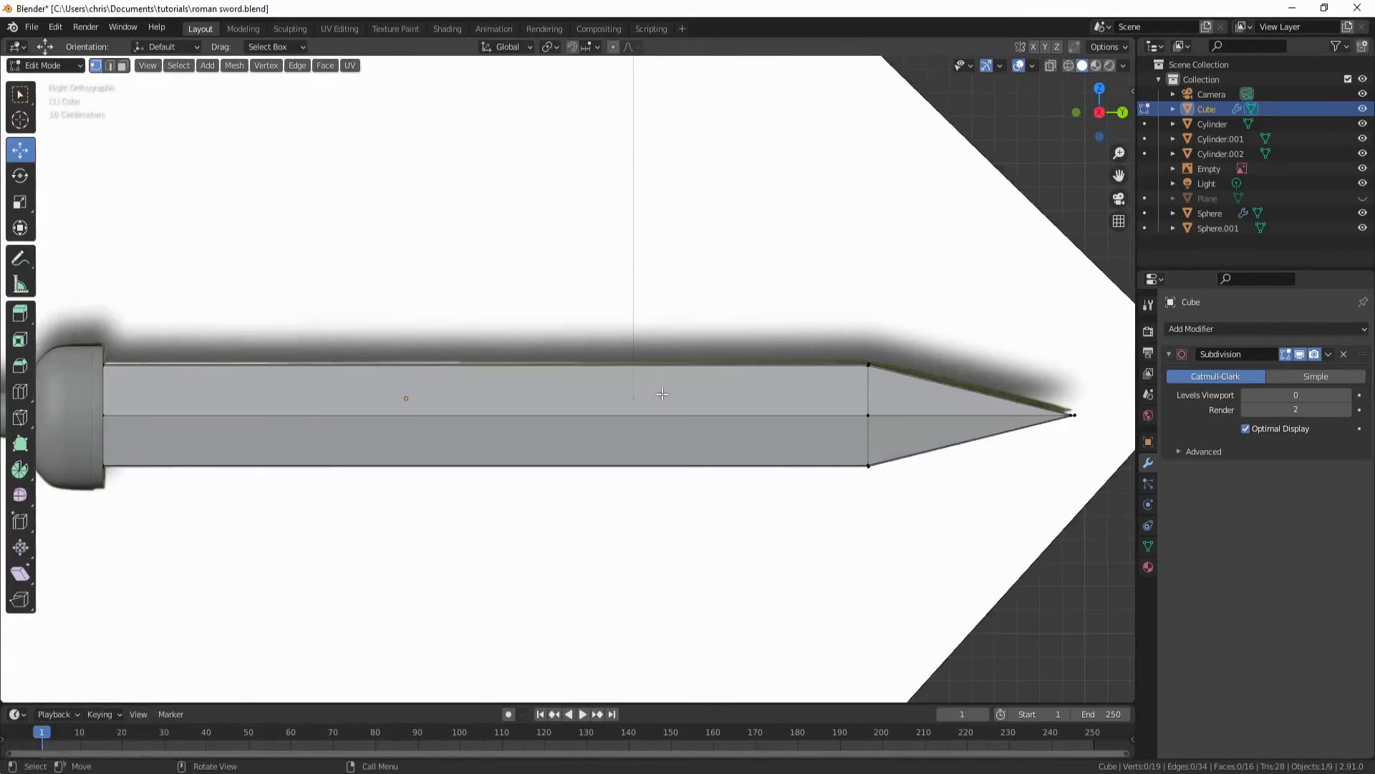
{"action": "middle_click_drag", "start_coordinate": [465, 408], "coordinate": [510, 409], "text": "shift"}
{"action": "scroll", "coordinate": [258, 412], "scroll_direction": "up", "scroll_amount": 2}
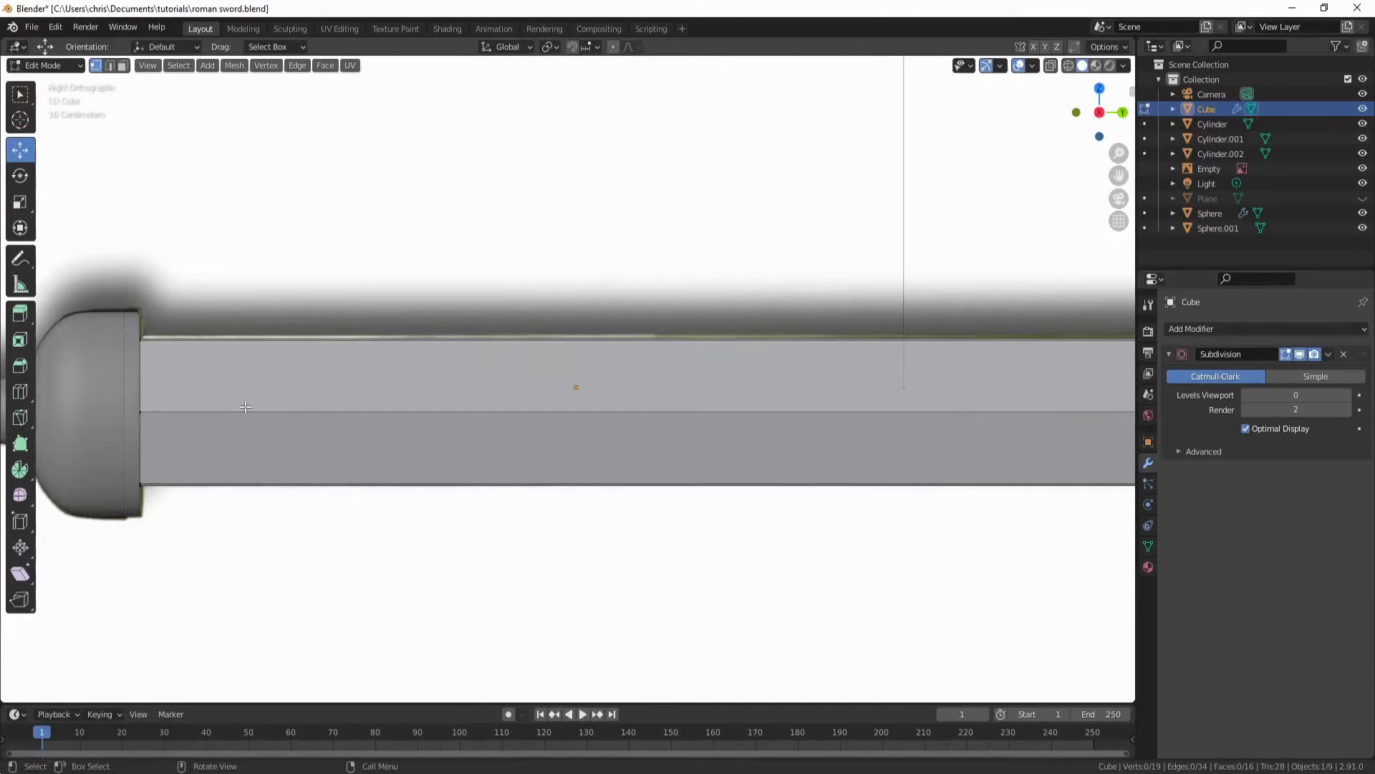
{"action": "left_click", "coordinate": [110, 66]}
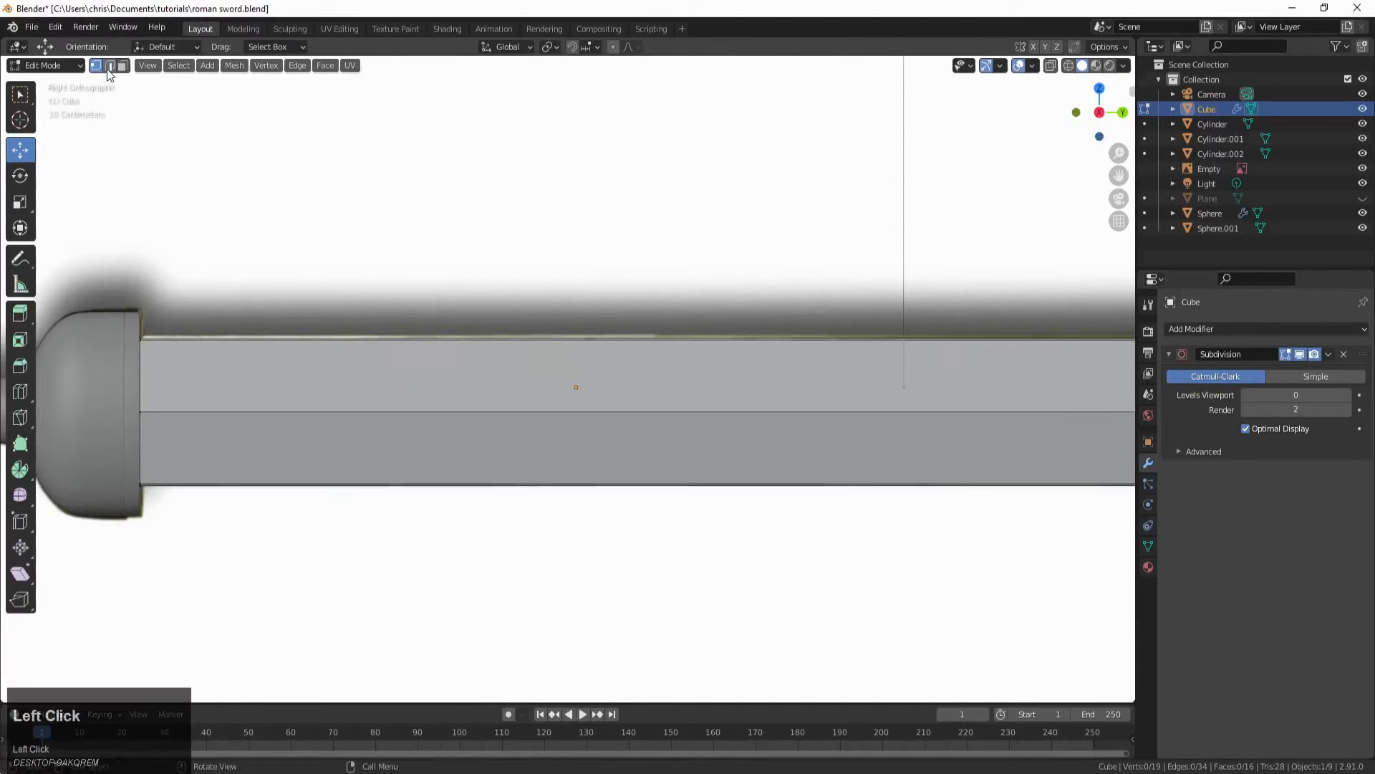
{"action": "left_click", "coordinate": [288, 414]}
{"action": "scroll", "coordinate": [281, 397], "scroll_direction": "down", "scroll_amount": 3}
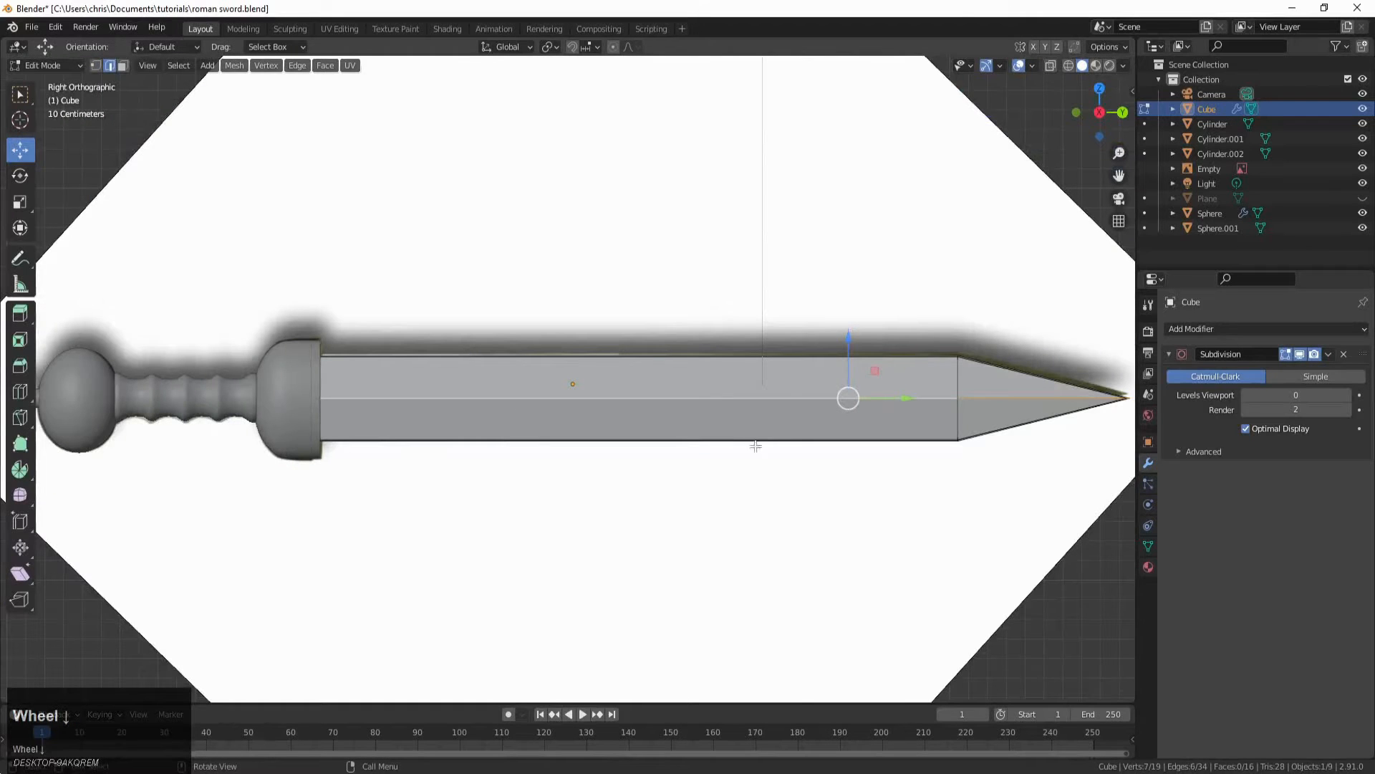
{"action": "middle_click_drag", "start_coordinate": [821, 438], "coordinate": [353, 408], "text": "shift"}
{"action": "scroll", "coordinate": [786, 380], "scroll_direction": "up", "scroll_amount": 7}
{"action": "middle_click_drag", "start_coordinate": [842, 384], "coordinate": [737, 395], "text": "shift"}
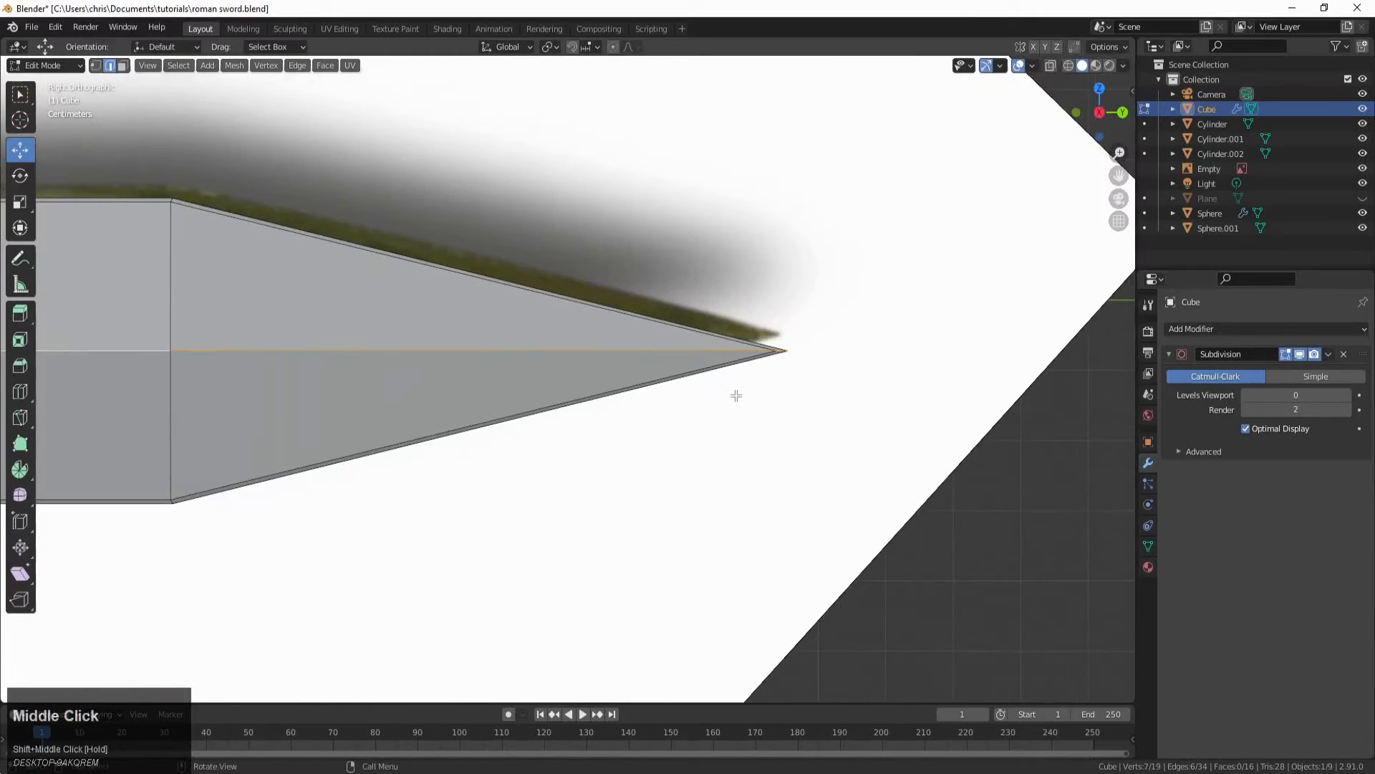
{"action": "key", "text": "ctrl+b"}
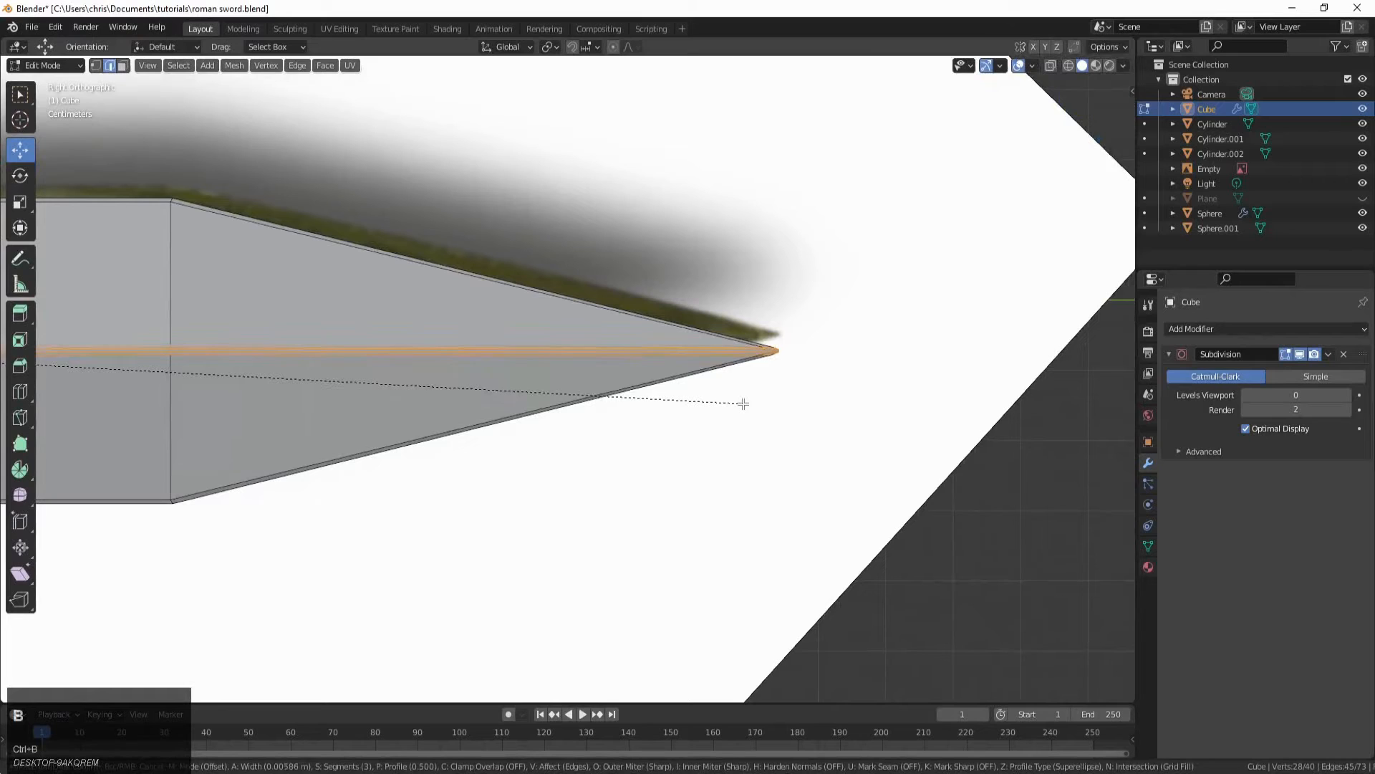
{"action": "scroll", "coordinate": [743, 405], "scroll_direction": "down", "scroll_amount": 1}
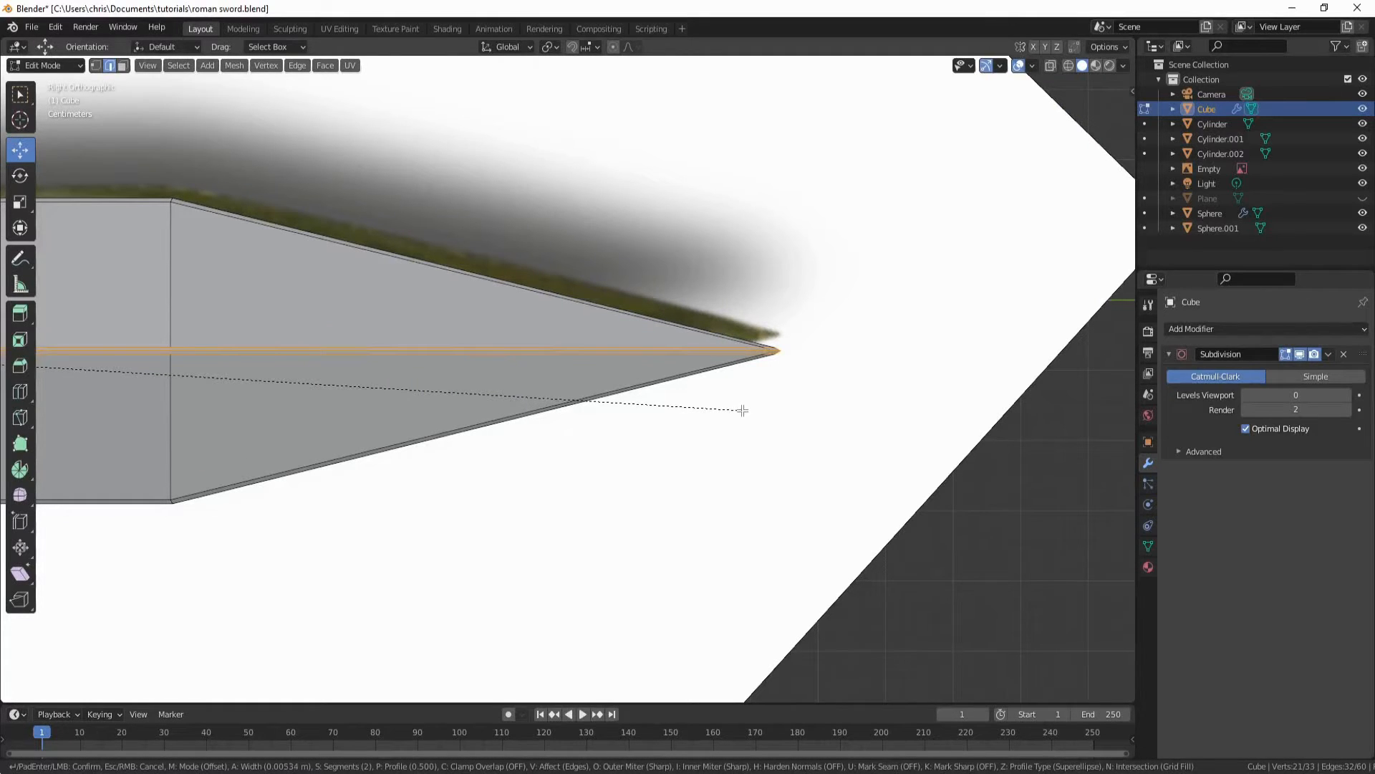
{"action": "left_click", "coordinate": [742, 409]}
Step: Examine the beveled ridge along the blade and at its pointed tip
{"action": "scroll", "coordinate": [649, 363], "scroll_direction": "down", "scroll_amount": 3}
{"action": "scroll", "coordinate": [729, 356], "scroll_direction": "up", "scroll_amount": 4}
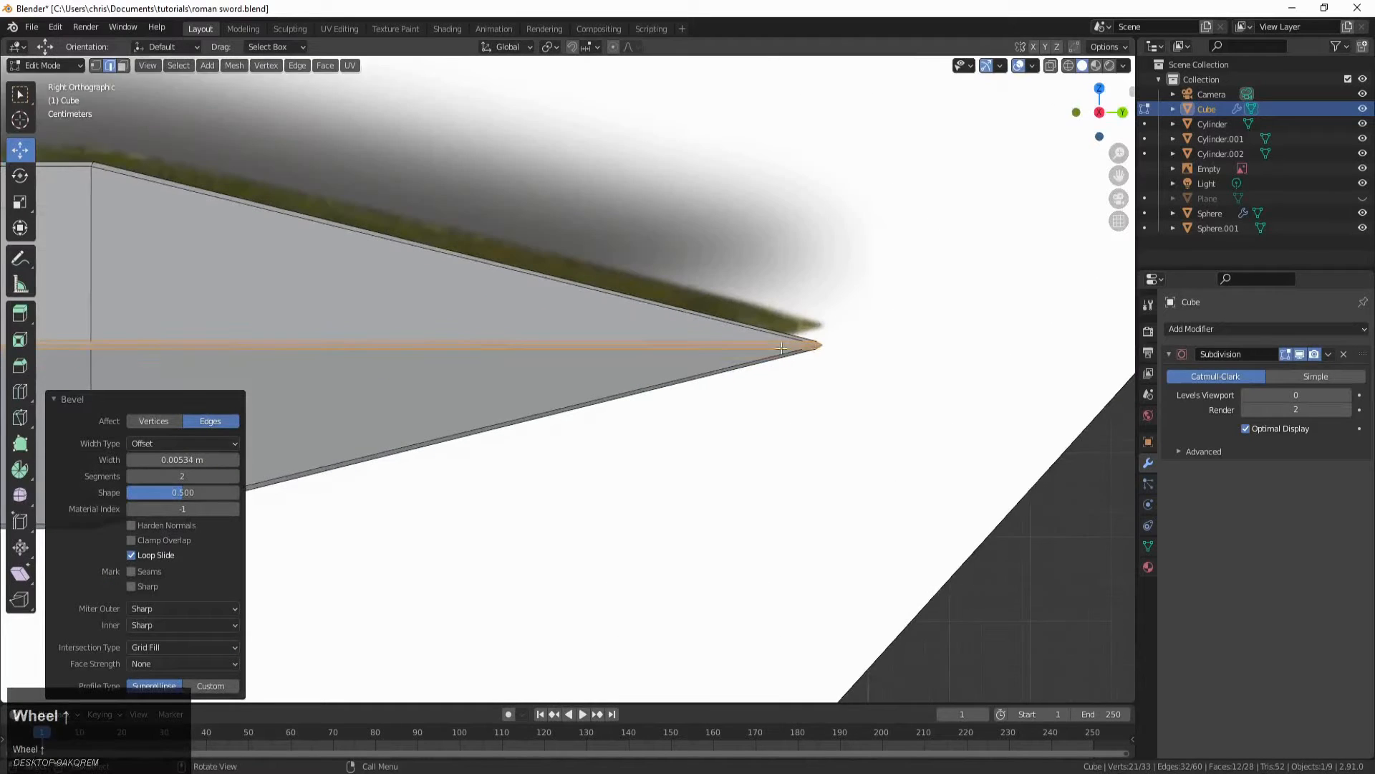
{"action": "scroll", "coordinate": [821, 349], "scroll_direction": "up", "scroll_amount": 1}
{"action": "scroll", "coordinate": [821, 349], "scroll_direction": "down", "scroll_amount": 3}
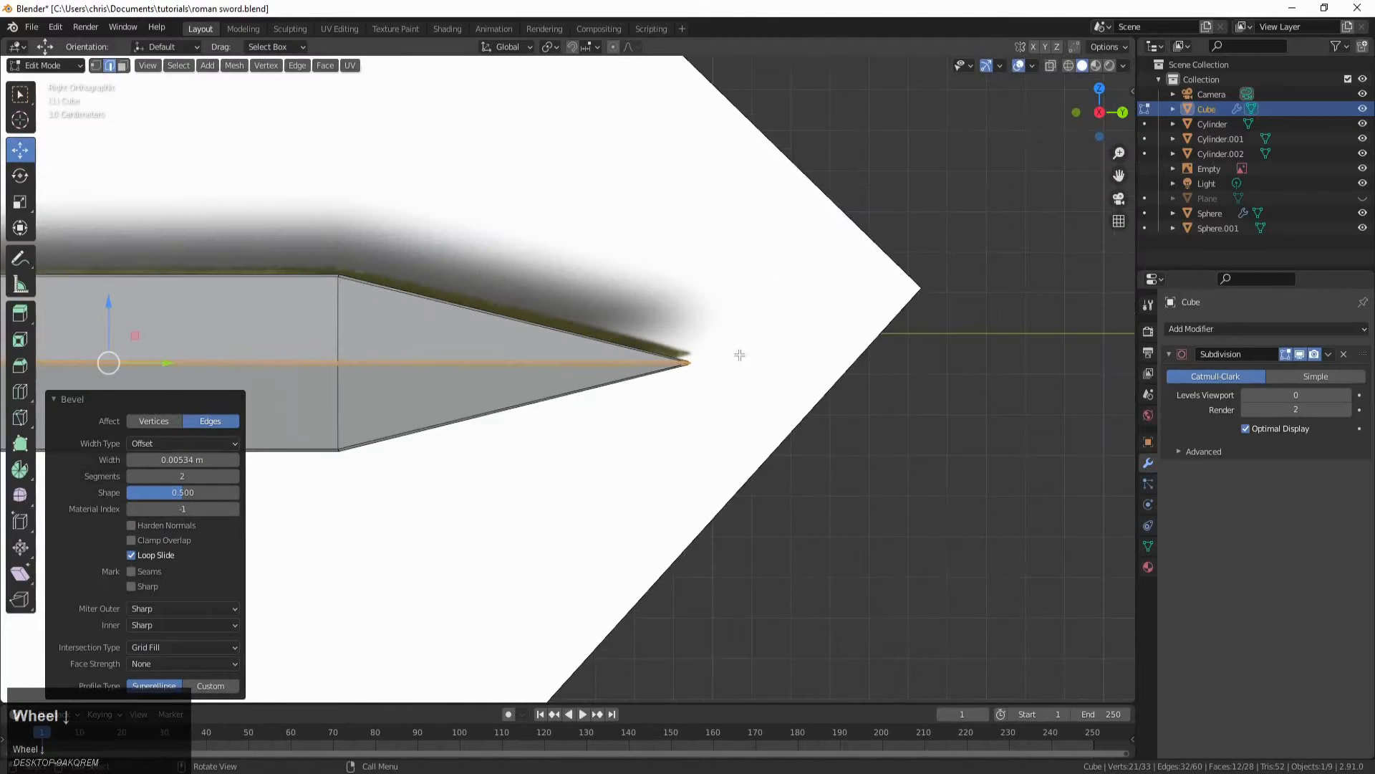
{"action": "scroll", "coordinate": [332, 355], "scroll_direction": "down", "scroll_amount": 2}
{"action": "middle_click_drag", "start_coordinate": [127, 371], "coordinate": [468, 381], "text": "shift"}
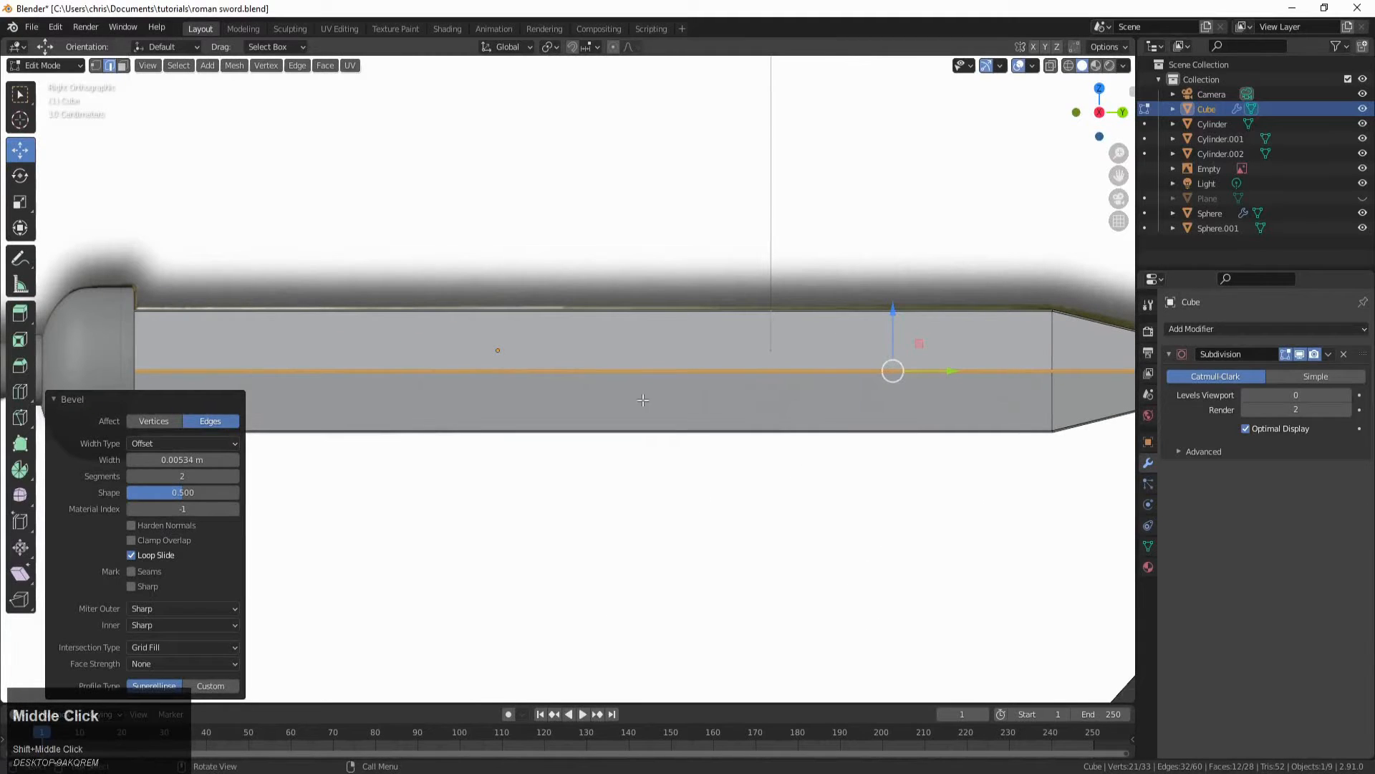
{"action": "middle_click_drag", "start_coordinate": [639, 376], "coordinate": [65, 358], "text": "shift"}
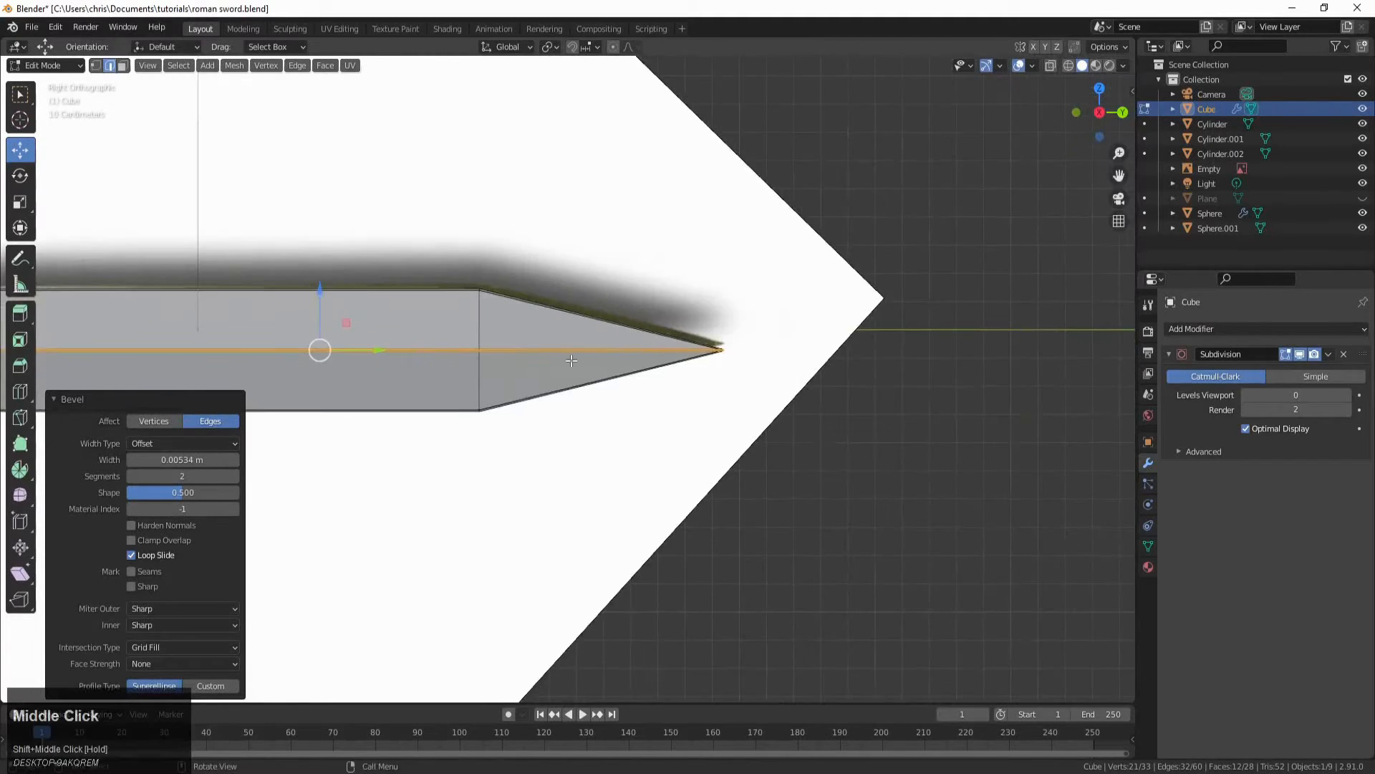
{"action": "scroll", "coordinate": [701, 332], "scroll_direction": "up", "scroll_amount": 5}
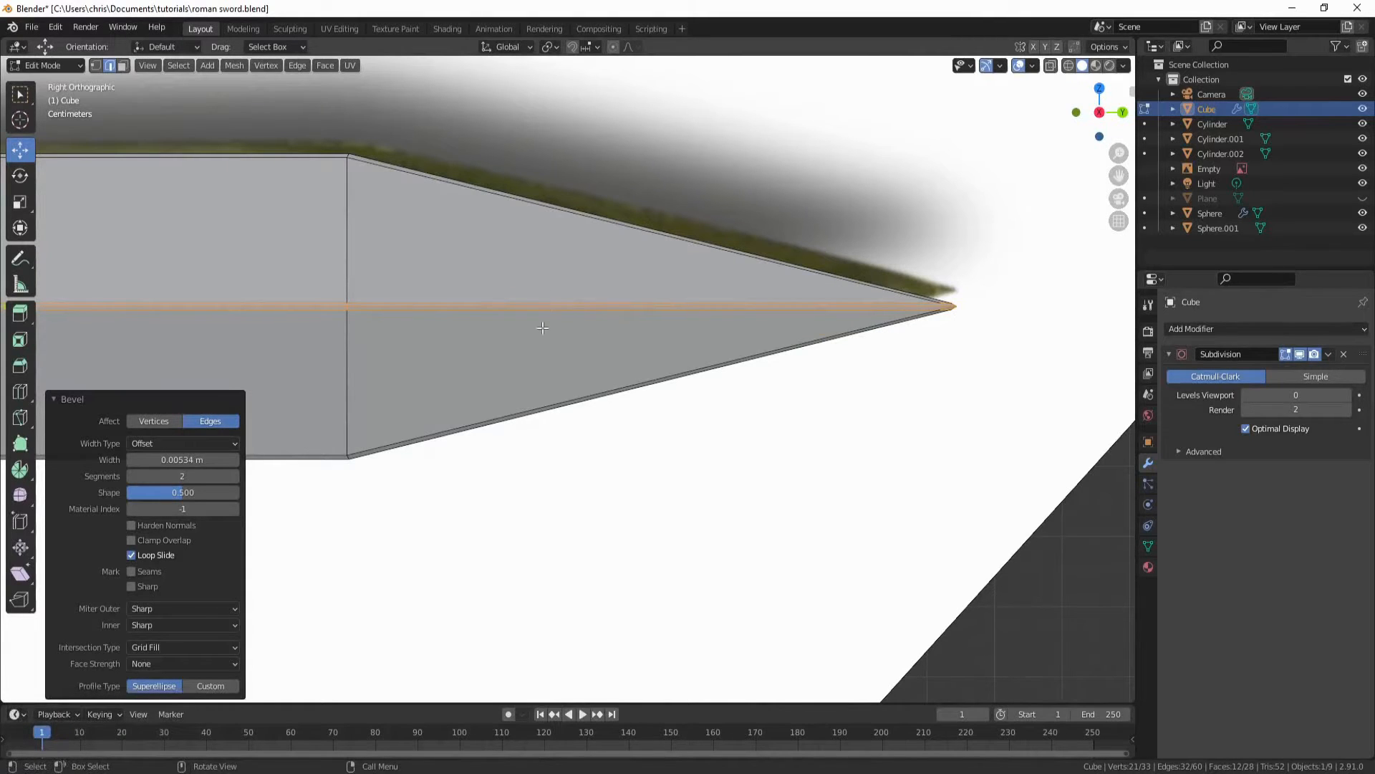
{"action": "scroll", "coordinate": [631, 341], "scroll_direction": "down", "scroll_amount": 1}
{"action": "scroll", "coordinate": [564, 300], "scroll_direction": "up", "scroll_amount": 1}
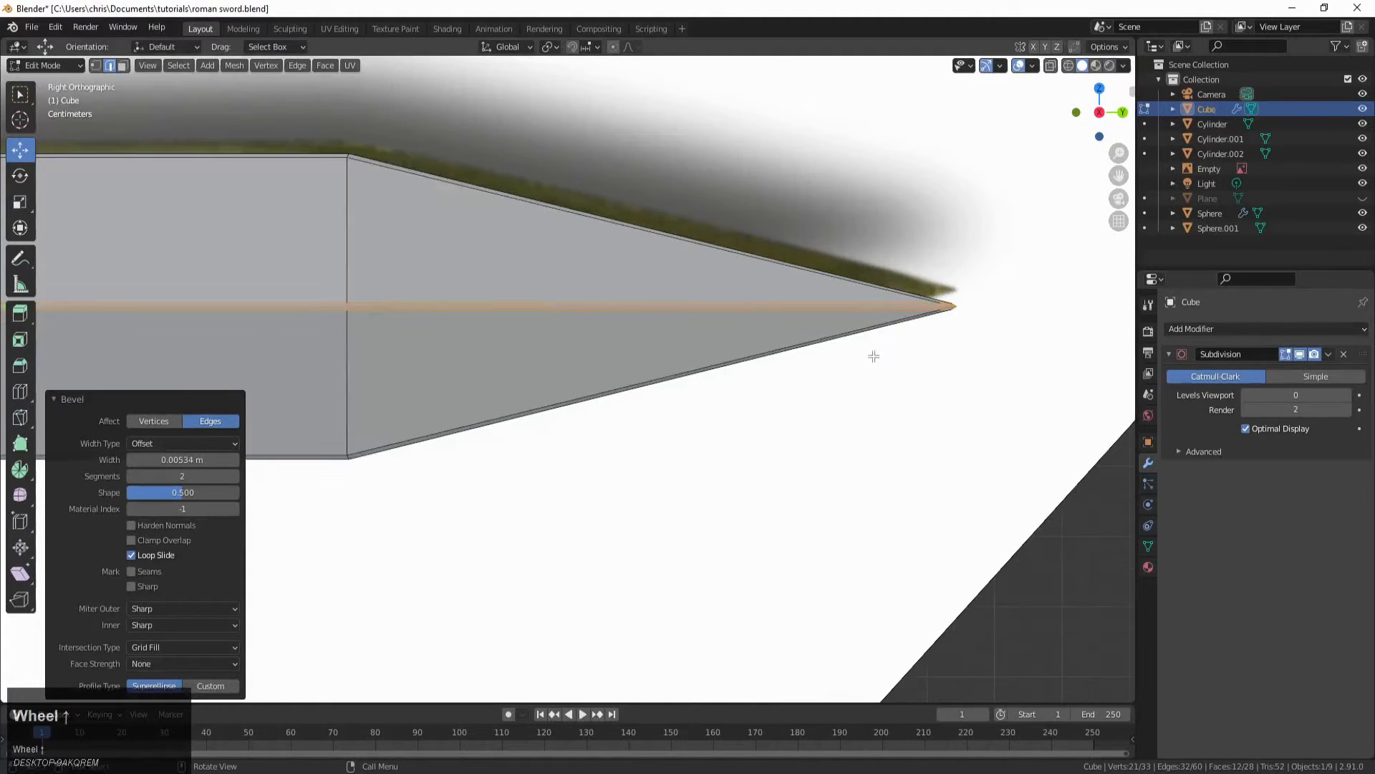
Step: Bevel the inner edge loop running just inside the blade's outline with 2 segments and a width of about 0.0004 m
{"action": "middle_click_drag", "start_coordinate": [874, 356], "coordinate": [623, 423], "text": "shift"}
{"action": "scroll", "coordinate": [711, 339], "scroll_direction": "up", "scroll_amount": 2}
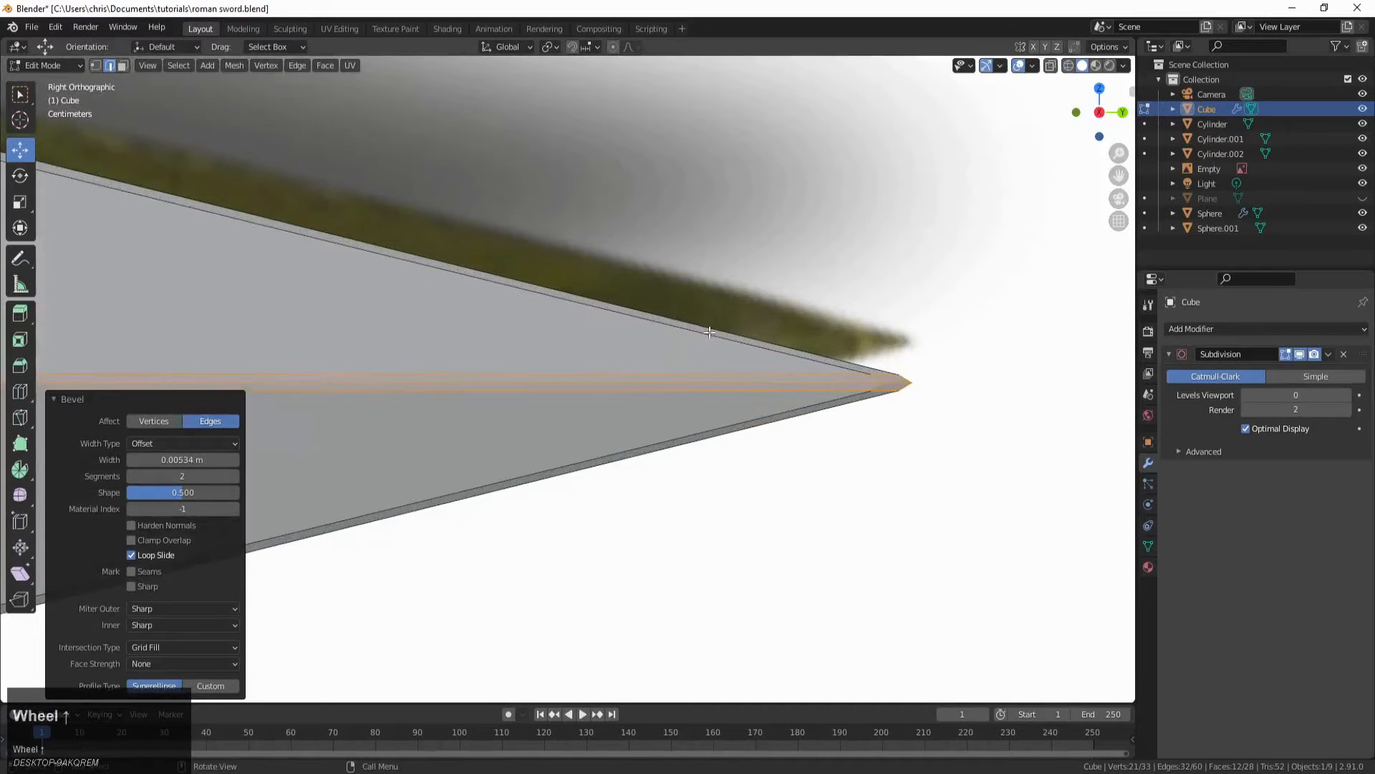
{"action": "left_click", "coordinate": [708, 332]}
{"action": "left_click", "coordinate": [799, 383], "text": "alt"}
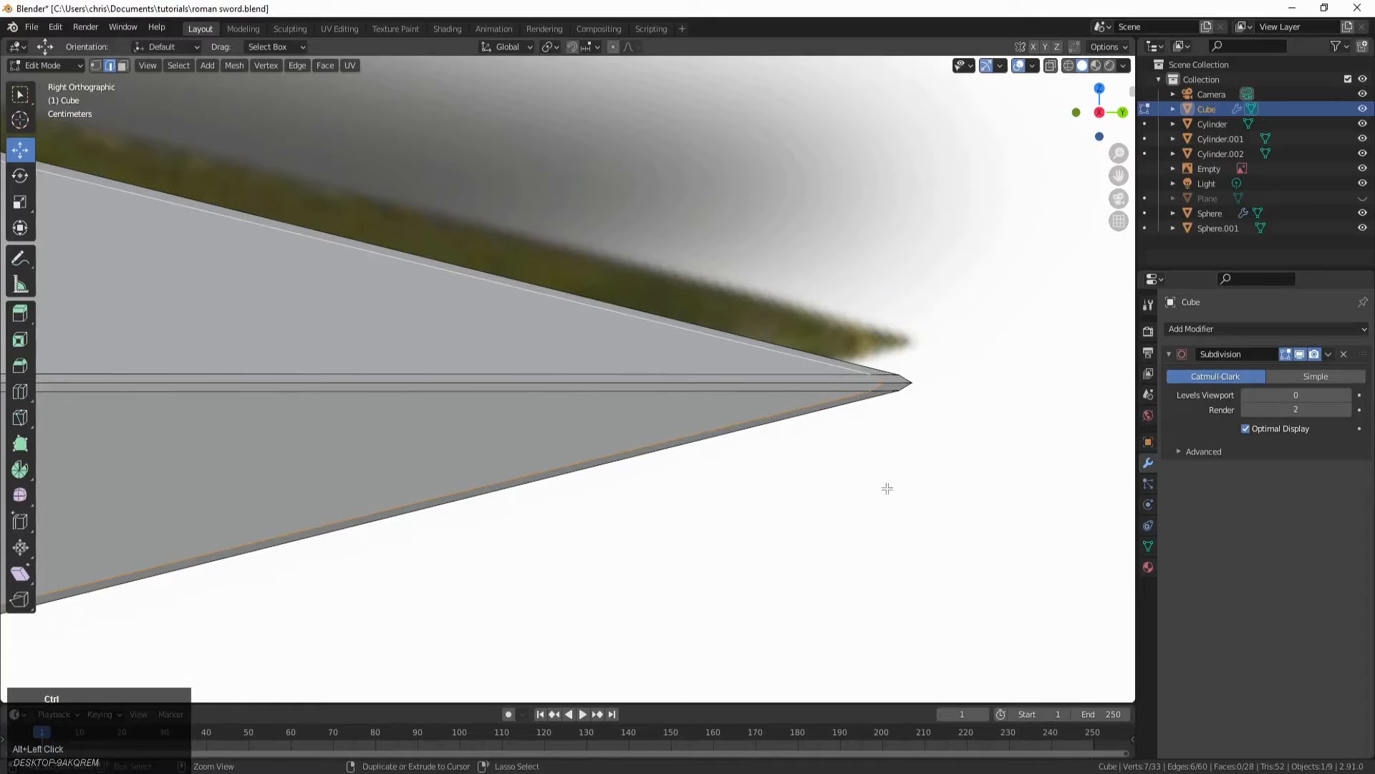
{"action": "key", "text": "ctrl+b"}
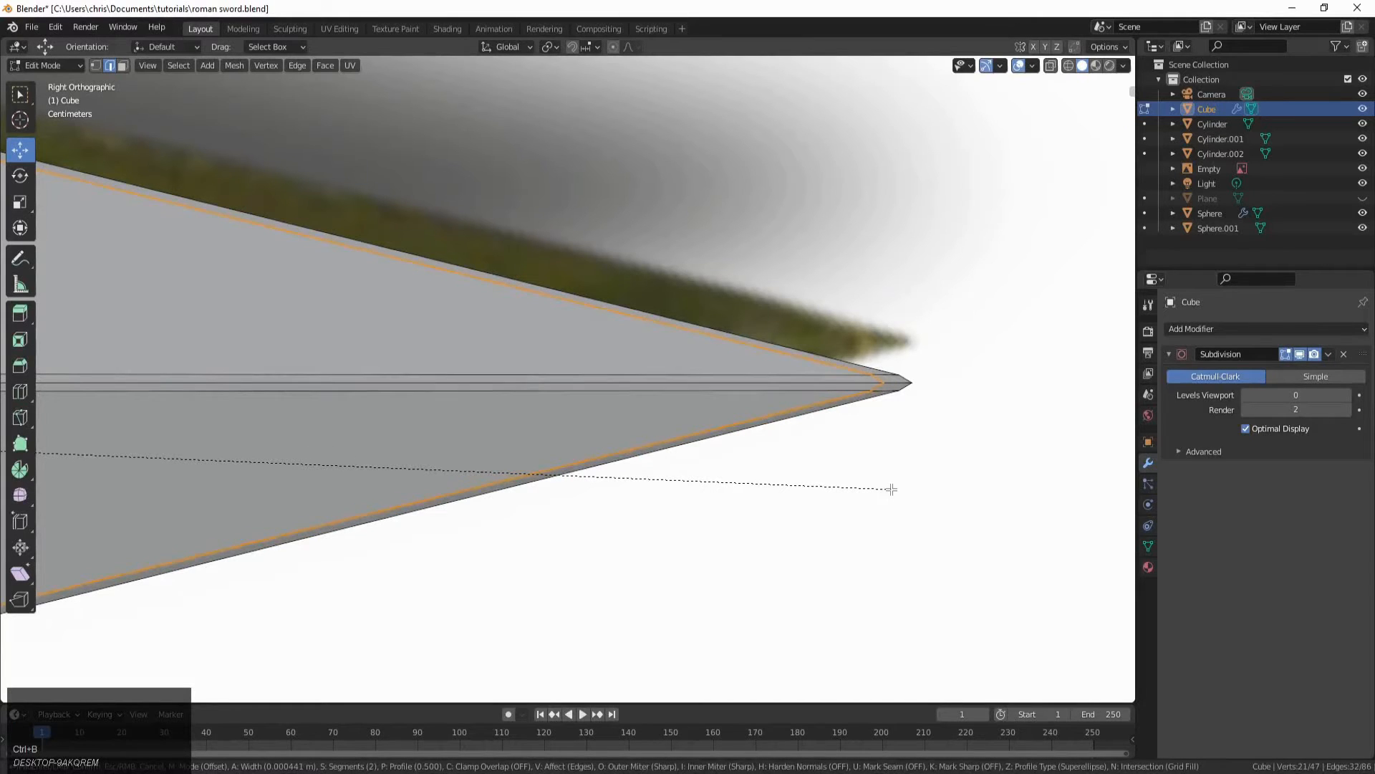
{"action": "left_click", "coordinate": [891, 490]}
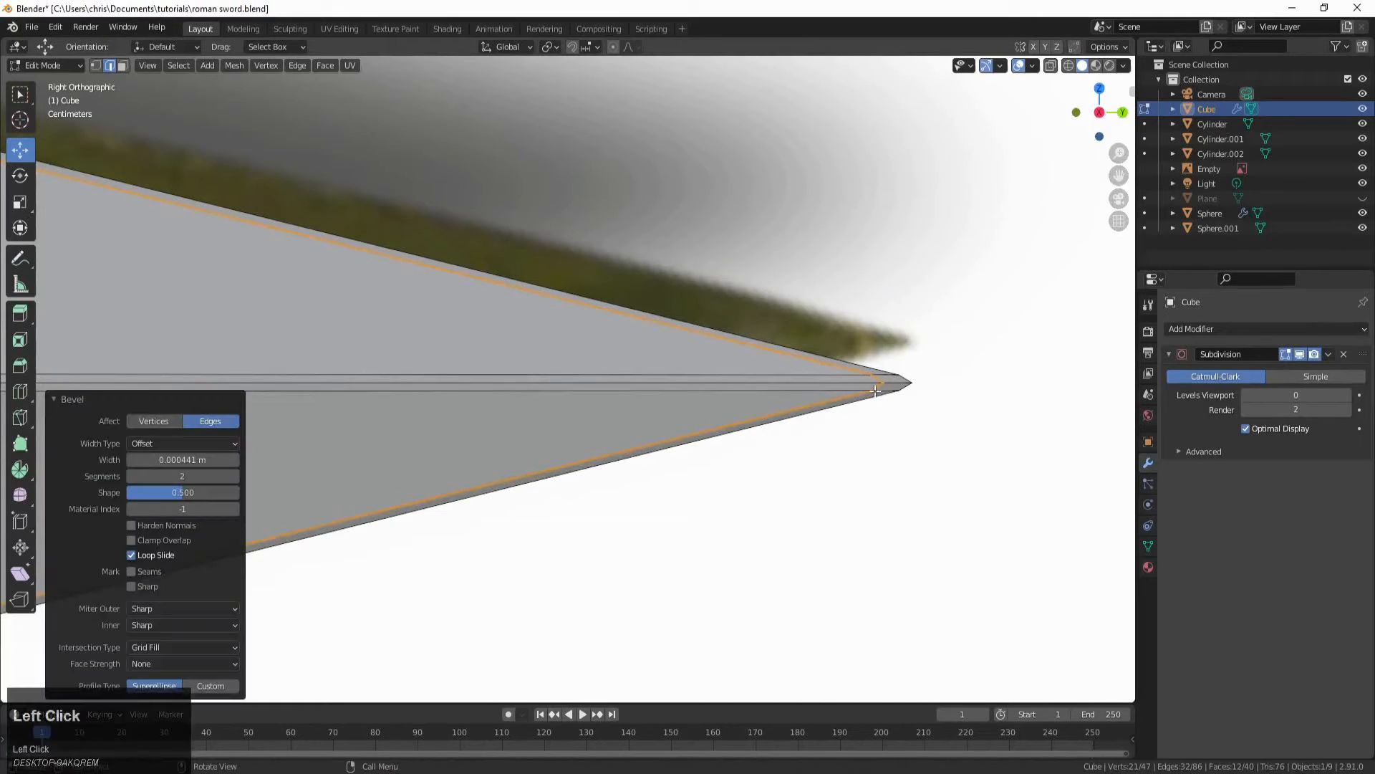
Step: Bevel the outermost edge loop of the blade with 2 segments and a width of about 0.0018 m
{"action": "left_click", "coordinate": [875, 393], "text": "alt"}
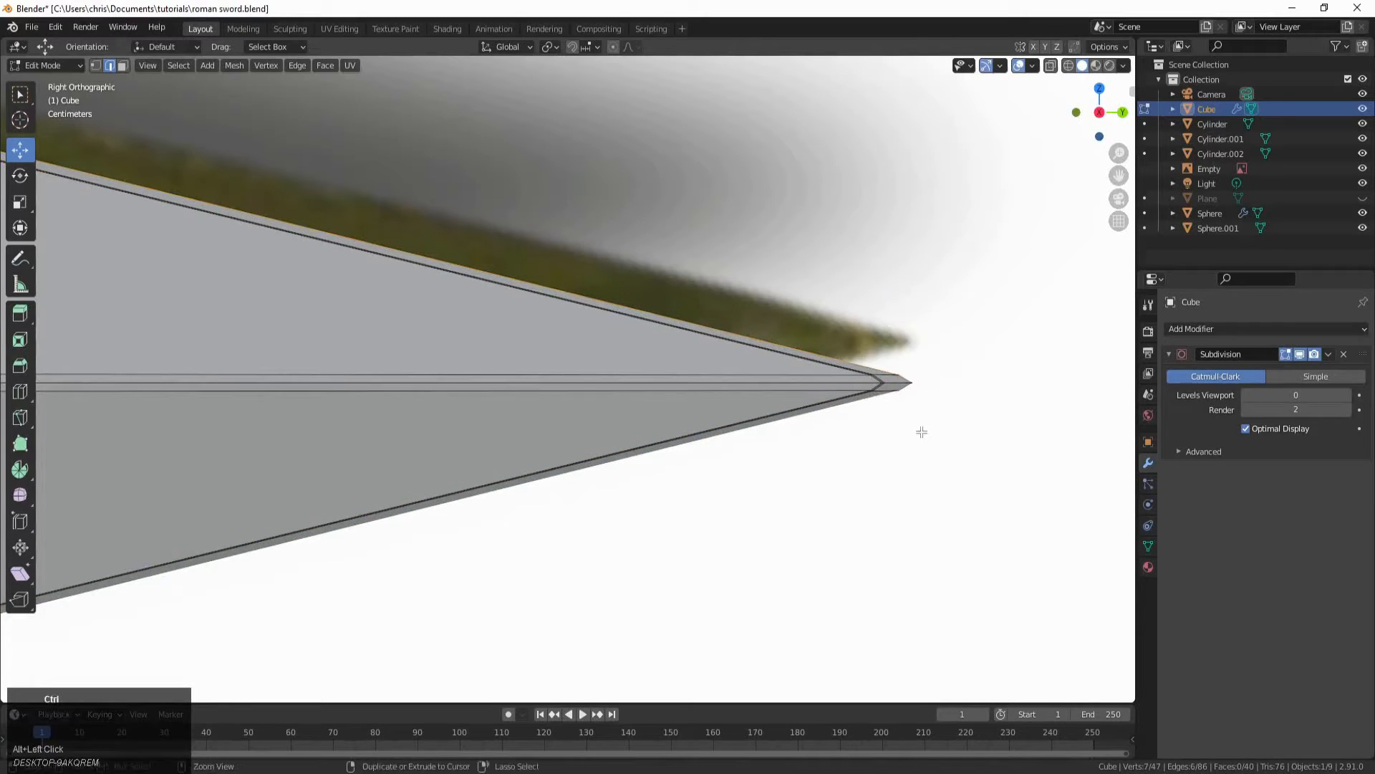
{"action": "key", "text": "ctrl+b"}
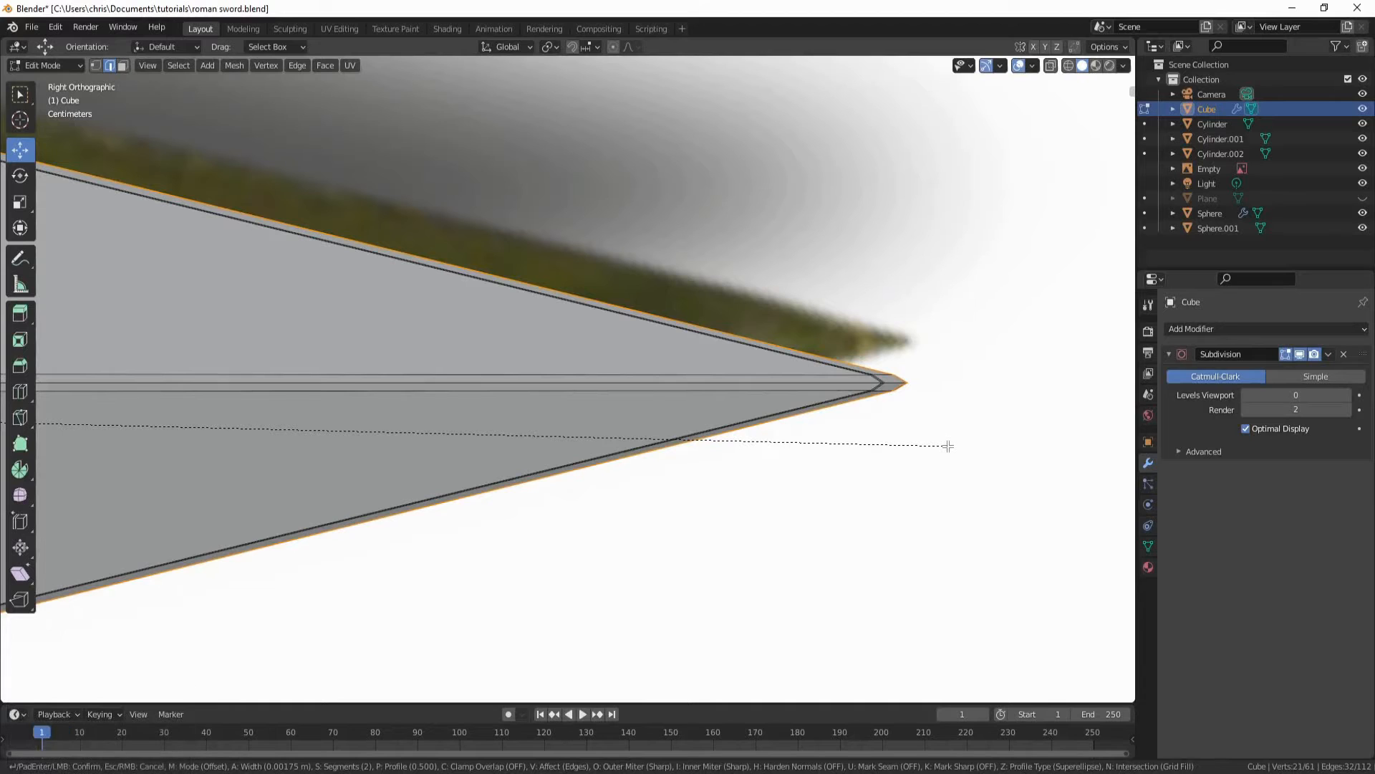
{"action": "left_click", "coordinate": [947, 445]}
Step: Leave Edit Mode and set the blade's Subdivision viewport level to 1
{"action": "middle_click_drag", "start_coordinate": [948, 446], "coordinate": [889, 494]}
{"action": "scroll", "coordinate": [889, 428], "scroll_direction": "down", "scroll_amount": 2}
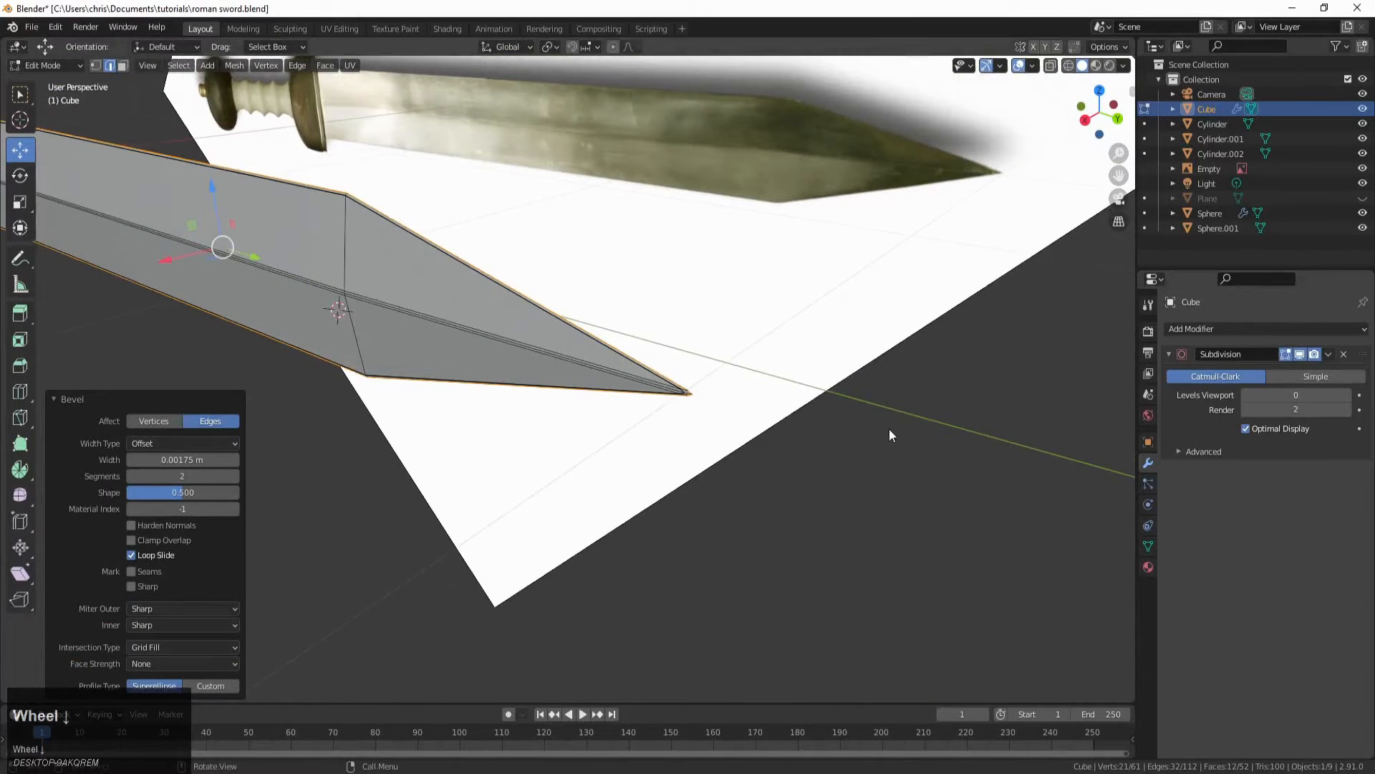
{"action": "key", "text": "Tab"}
{"action": "left_click", "coordinate": [1347, 395]}
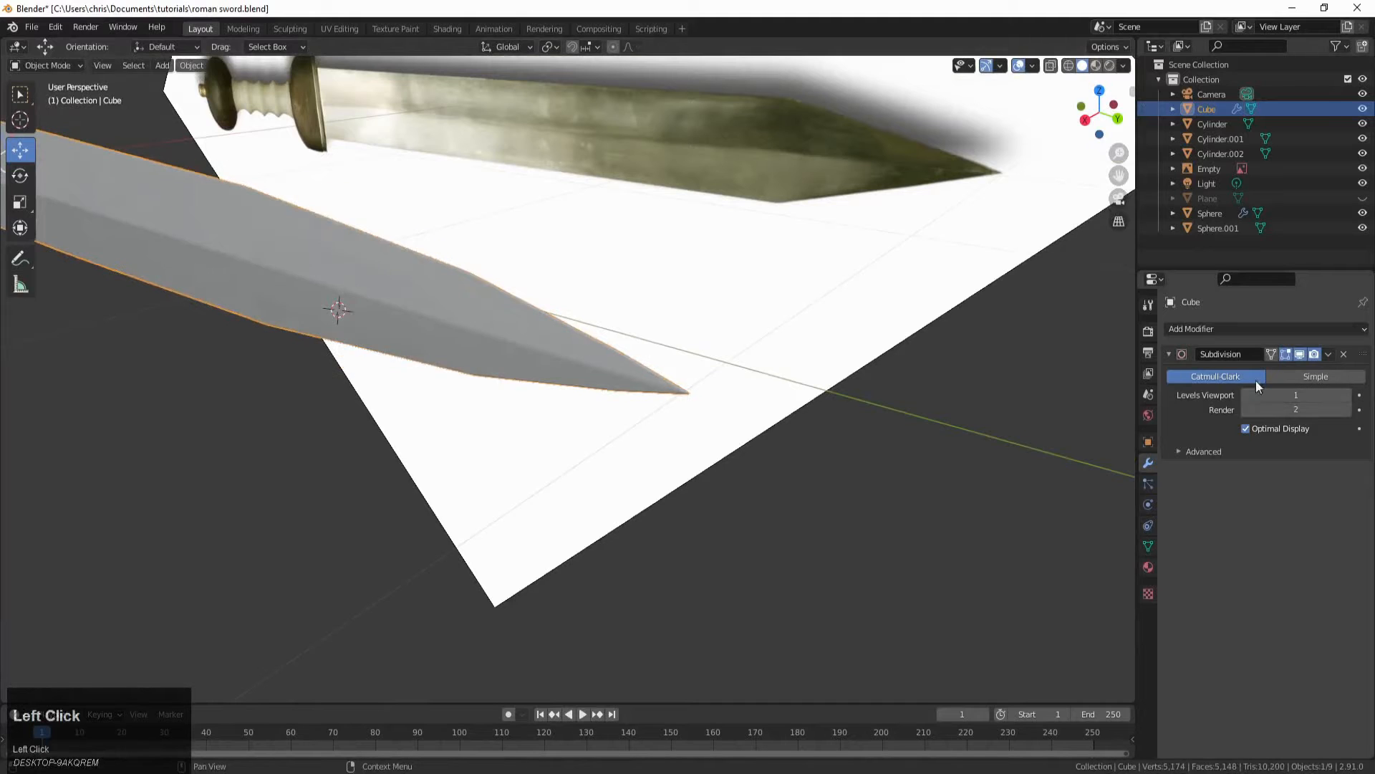
Step: Examine the smoothed blade from several angles and compare its tip with the sword in the reference image
{"action": "scroll", "coordinate": [545, 413], "scroll_direction": "down", "scroll_amount": 1}
{"action": "middle_click_drag", "start_coordinate": [545, 412], "coordinate": [715, 371]}
{"action": "scroll", "coordinate": [715, 371], "scroll_direction": "down", "scroll_amount": 2}
{"action": "scroll", "coordinate": [686, 379], "scroll_direction": "down", "scroll_amount": 4}
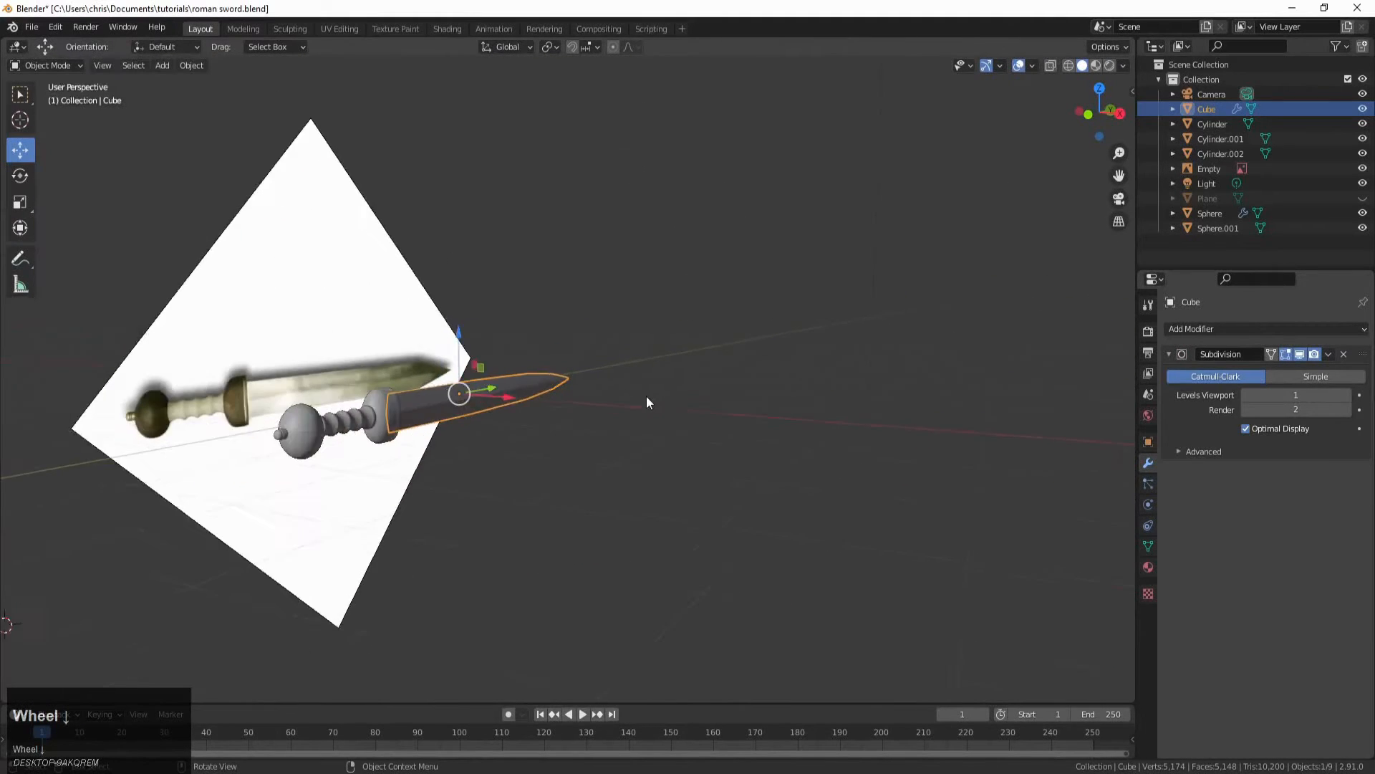
{"action": "middle_click_drag", "start_coordinate": [648, 399], "coordinate": [241, 432]}
{"action": "scroll", "coordinate": [258, 399], "scroll_direction": "up", "scroll_amount": 5}
{"action": "scroll", "coordinate": [458, 404], "scroll_direction": "up", "scroll_amount": 1}
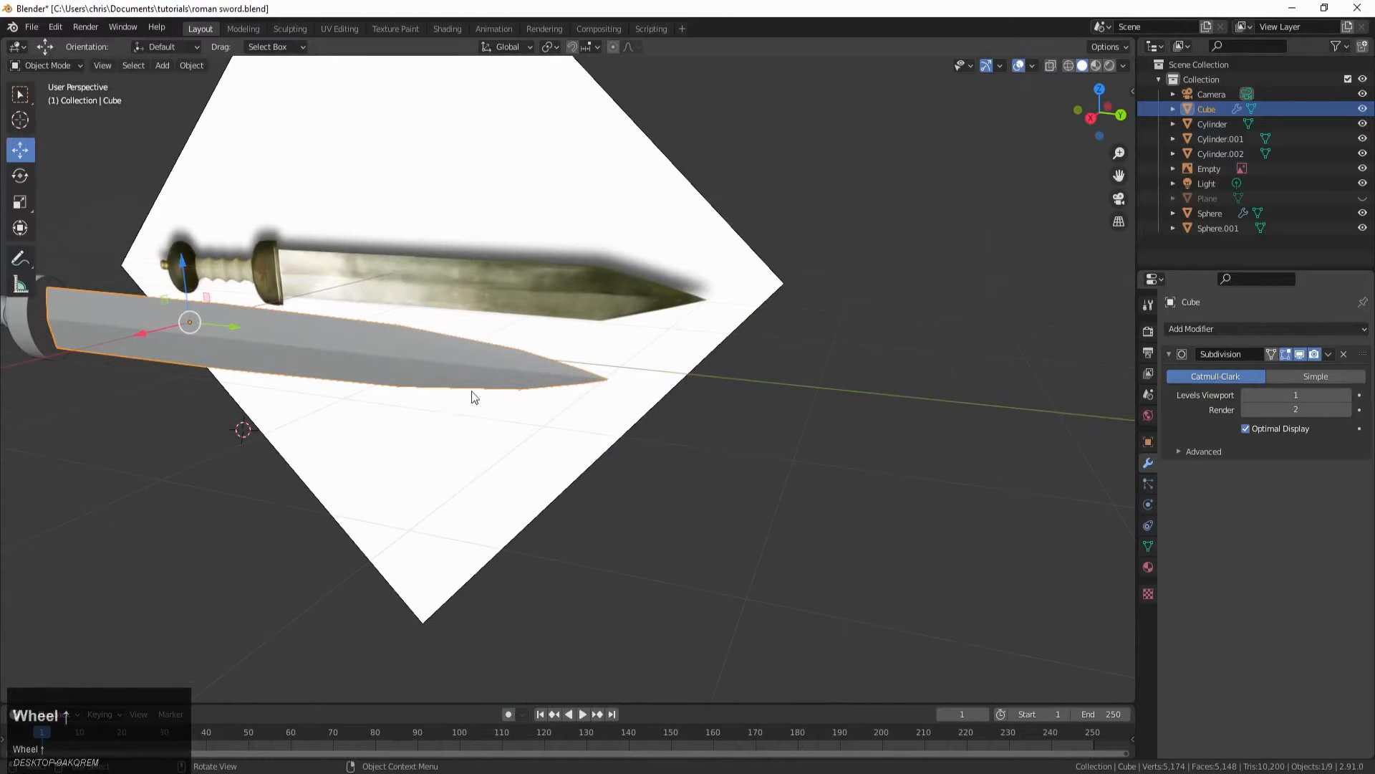
{"action": "scroll", "coordinate": [472, 396], "scroll_direction": "up", "scroll_amount": 6}
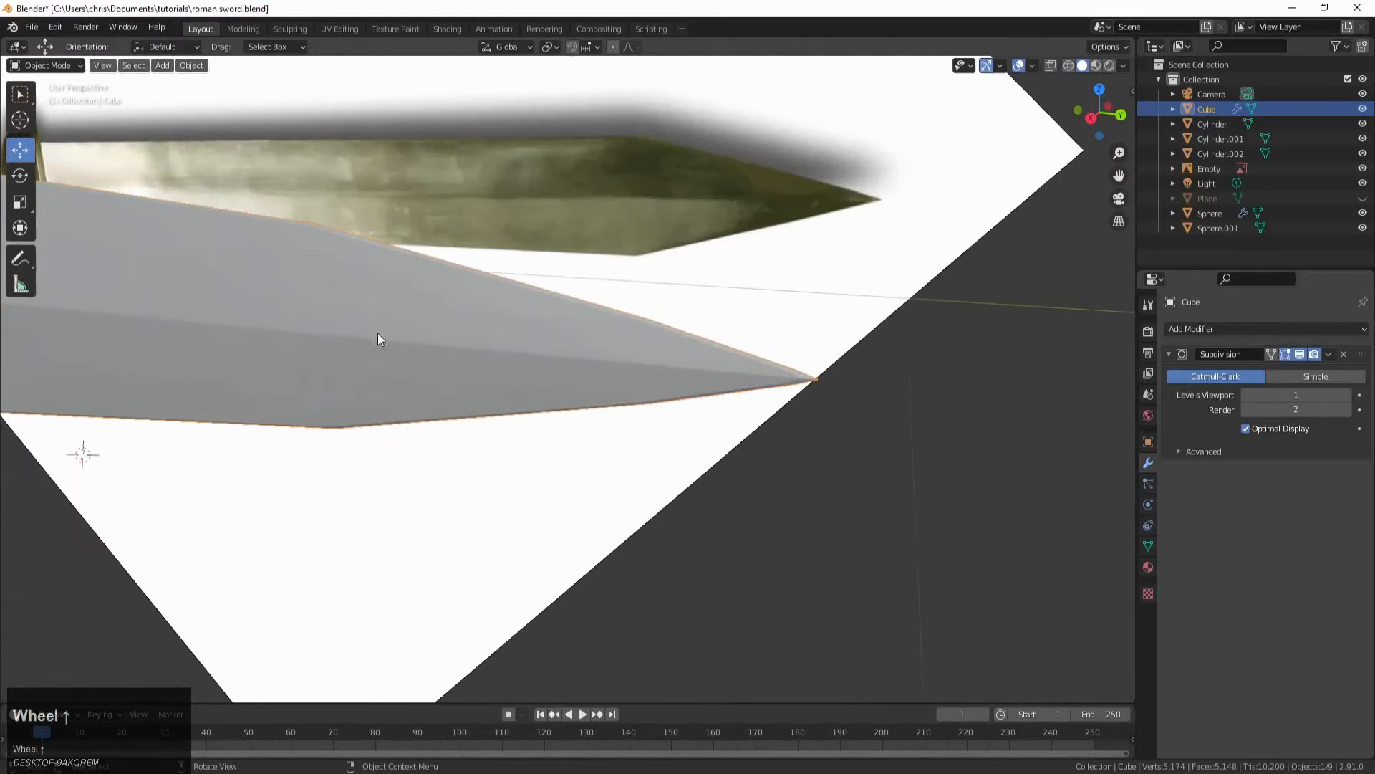
{"action": "scroll", "coordinate": [306, 358], "scroll_direction": "down", "scroll_amount": 7}
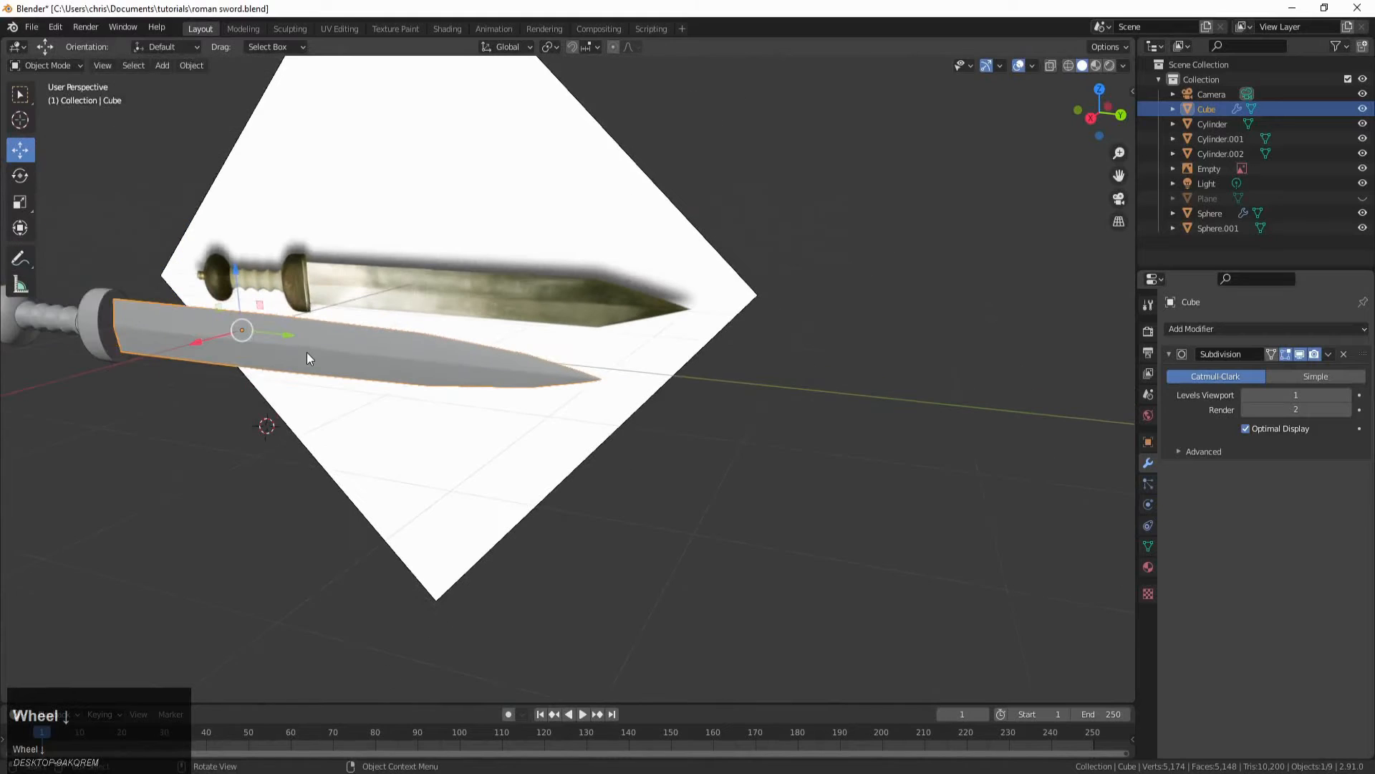
{"action": "scroll", "coordinate": [589, 324], "scroll_direction": "up", "scroll_amount": 4}
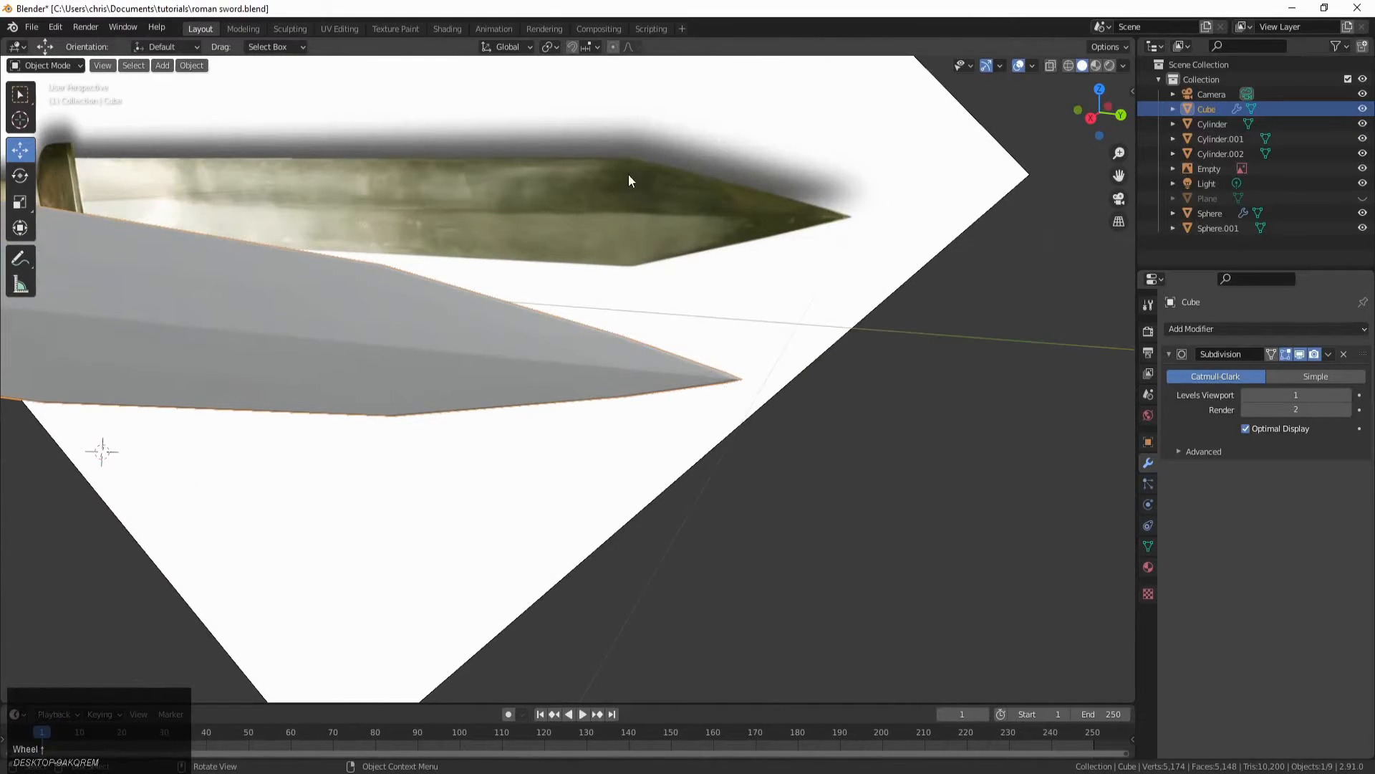
{"action": "scroll", "coordinate": [612, 345], "scroll_direction": "down", "scroll_amount": 2}
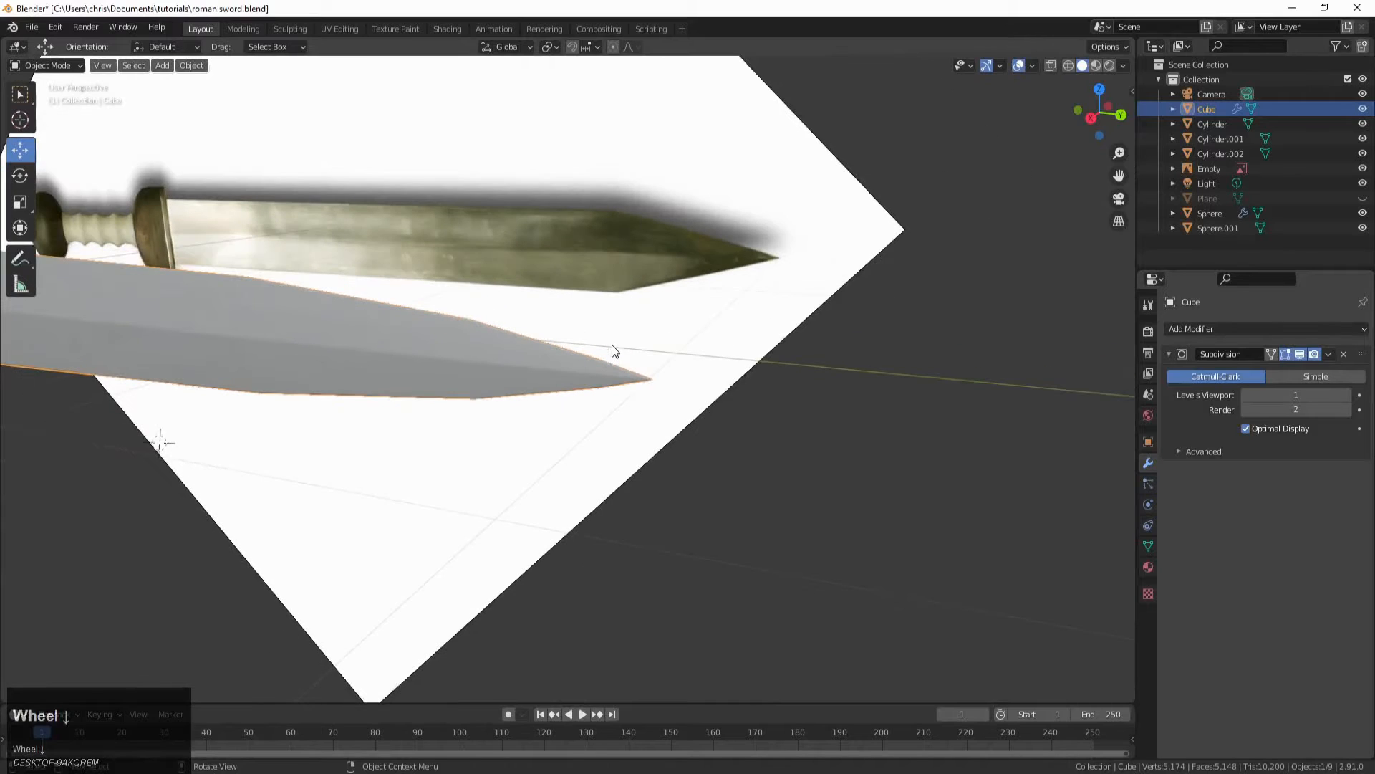
Step: Align to the right orthographic view and set the blade's Subdivision viewport level to 0
{"action": "key", "text": "KP_1"}
{"action": "key", "text": "KP_3"}
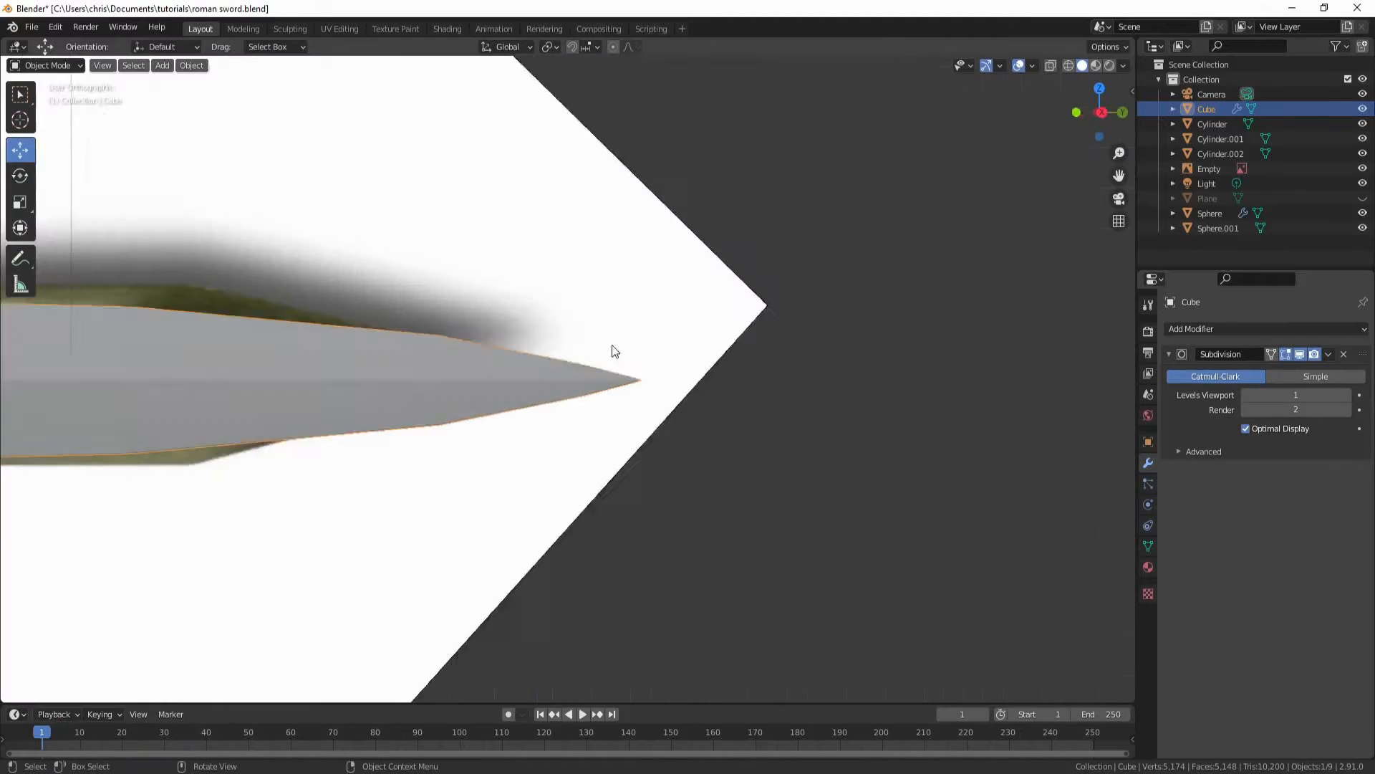
{"action": "left_click", "coordinate": [1247, 395]}
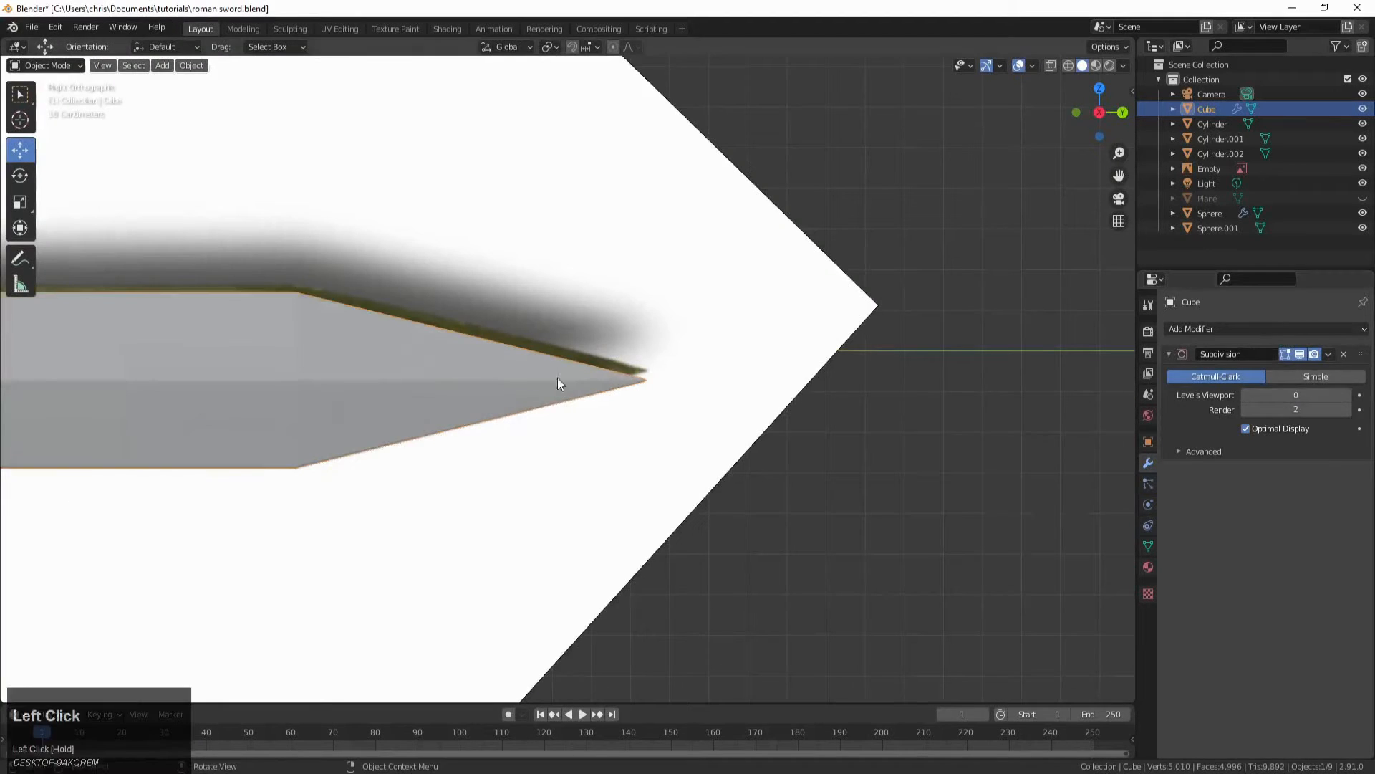
Step: Bevel the blade's edge loop where it begins to taper toward the tip with 2 segments and a width of about 0.0215 m
{"action": "middle_click_drag", "start_coordinate": [370, 368], "coordinate": [611, 351], "text": "shift"}
{"action": "scroll", "coordinate": [543, 341], "scroll_direction": "up", "scroll_amount": 2}
{"action": "key", "text": "Tab"}
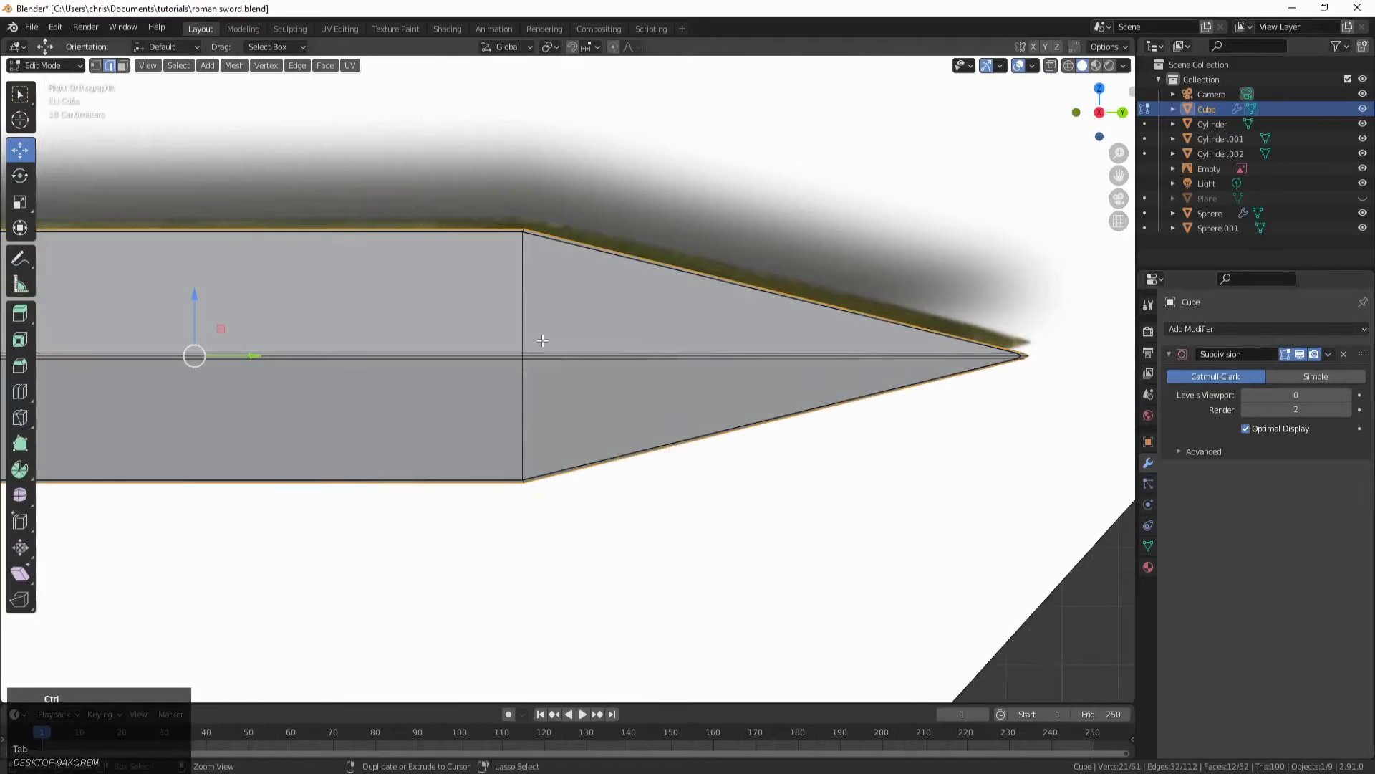
{"action": "key", "text": "ctrl+r"}
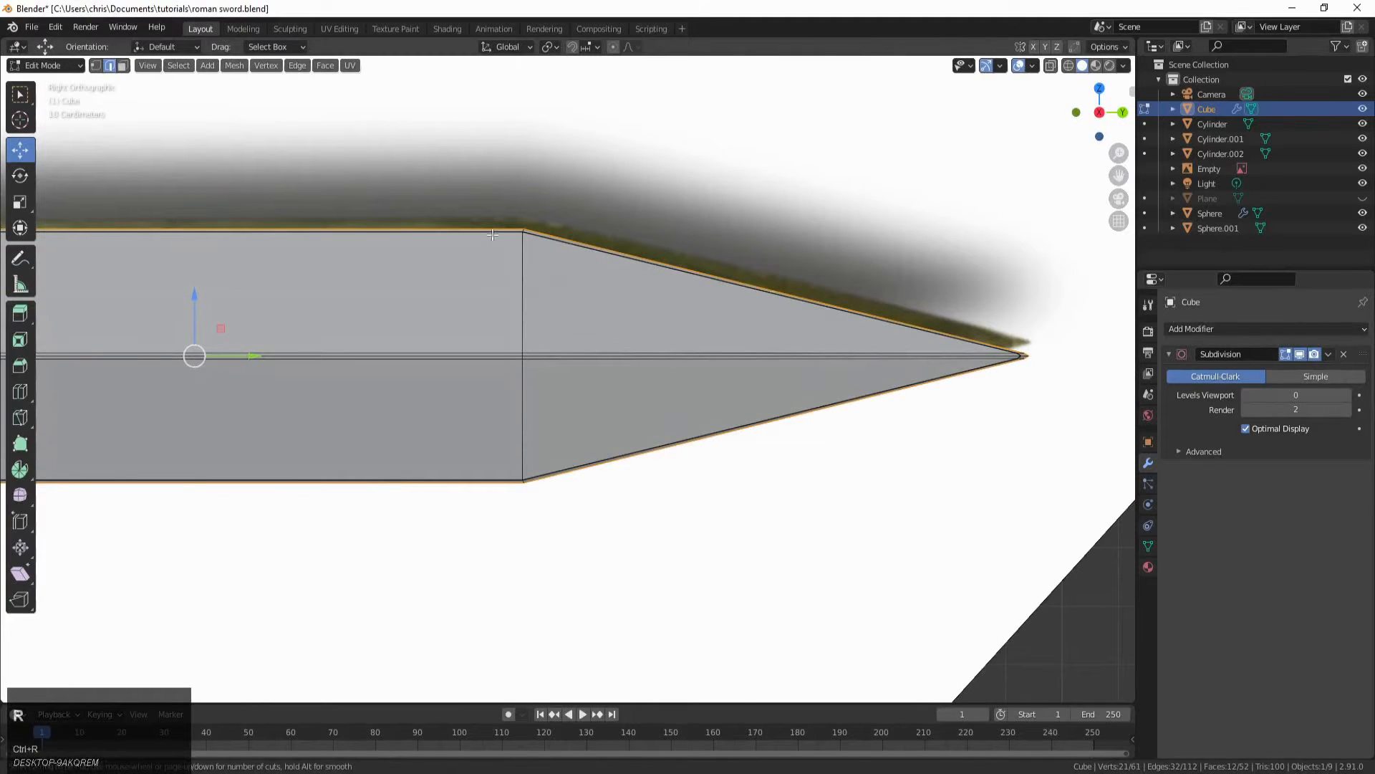
{"action": "right_click", "coordinate": [523, 269]}
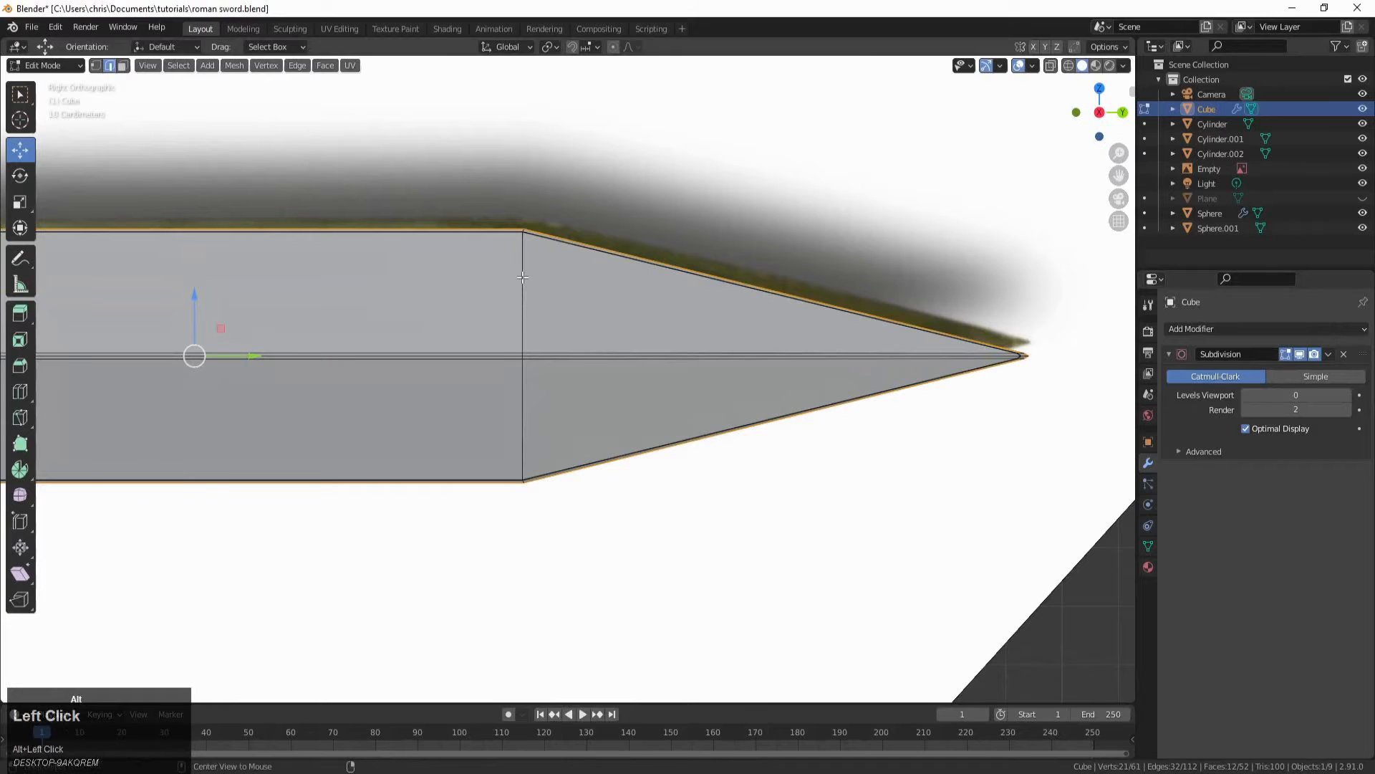
{"action": "left_click", "coordinate": [523, 277], "text": "alt"}
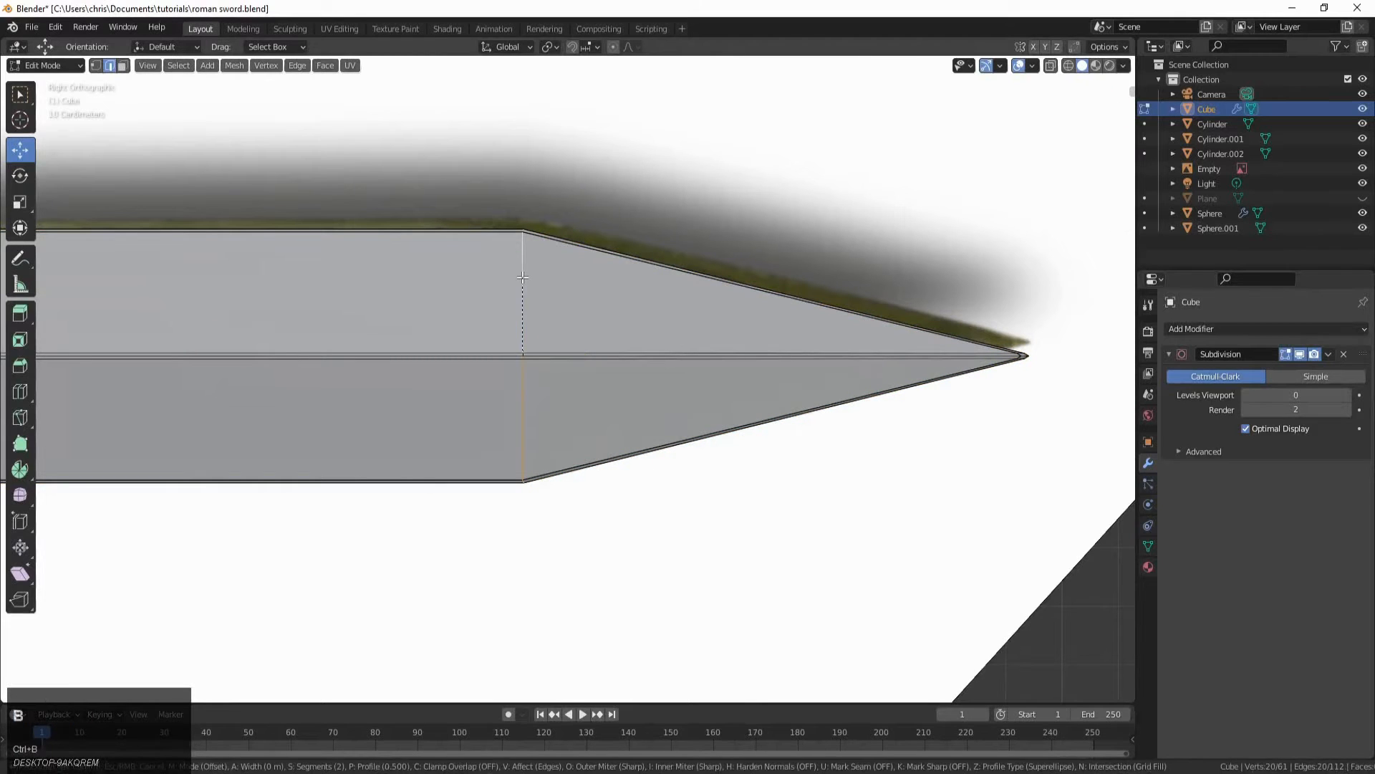
{"action": "key", "text": "ctrl+b"}
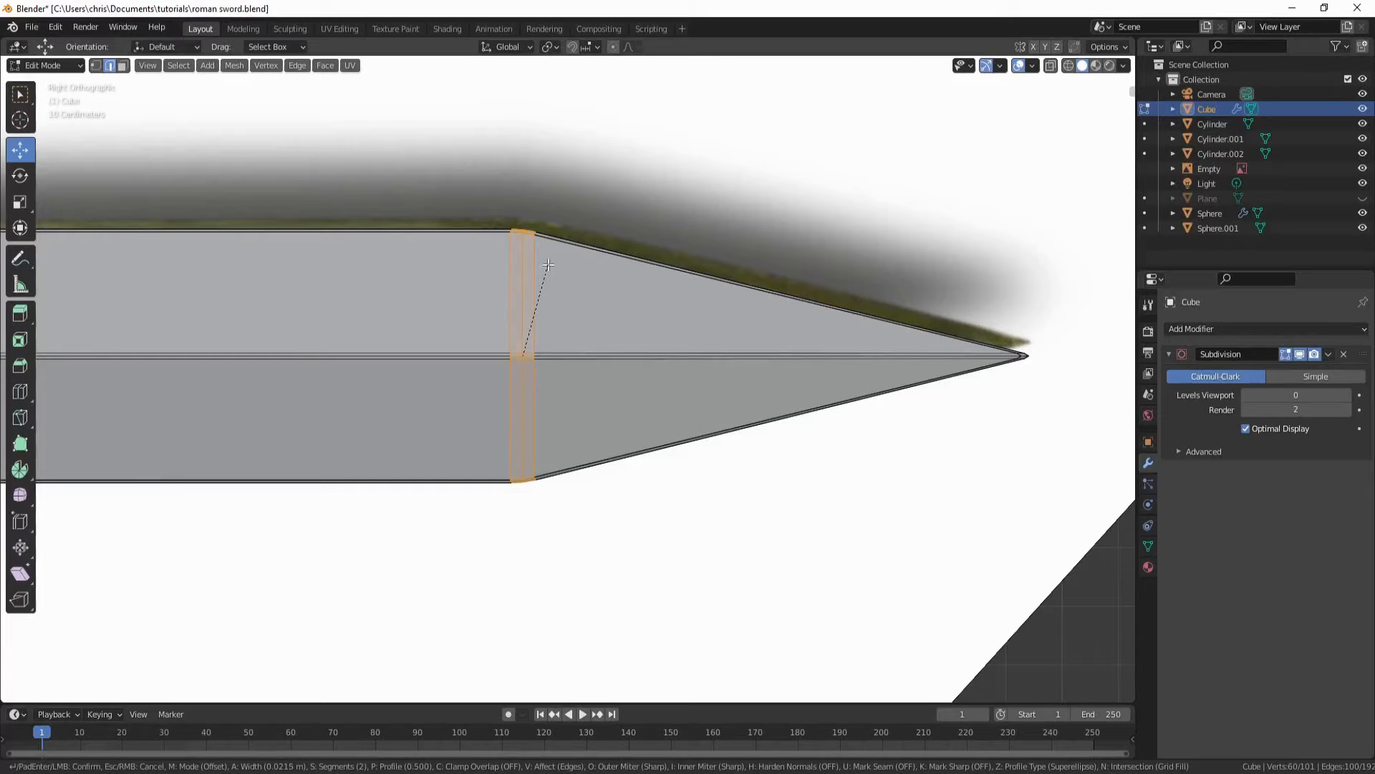
{"action": "left_click", "coordinate": [548, 265]}
Step: Leave Edit Mode, set the blade's Subdivision viewport level to 1, and check the beveled taper corners
{"action": "scroll", "coordinate": [547, 265], "scroll_direction": "down", "scroll_amount": 2}
{"action": "middle_click_drag", "start_coordinate": [548, 265], "coordinate": [445, 454]}
{"action": "scroll", "coordinate": [648, 356], "scroll_direction": "up", "scroll_amount": 4}
{"action": "middle_click_drag", "start_coordinate": [647, 356], "coordinate": [561, 332]}
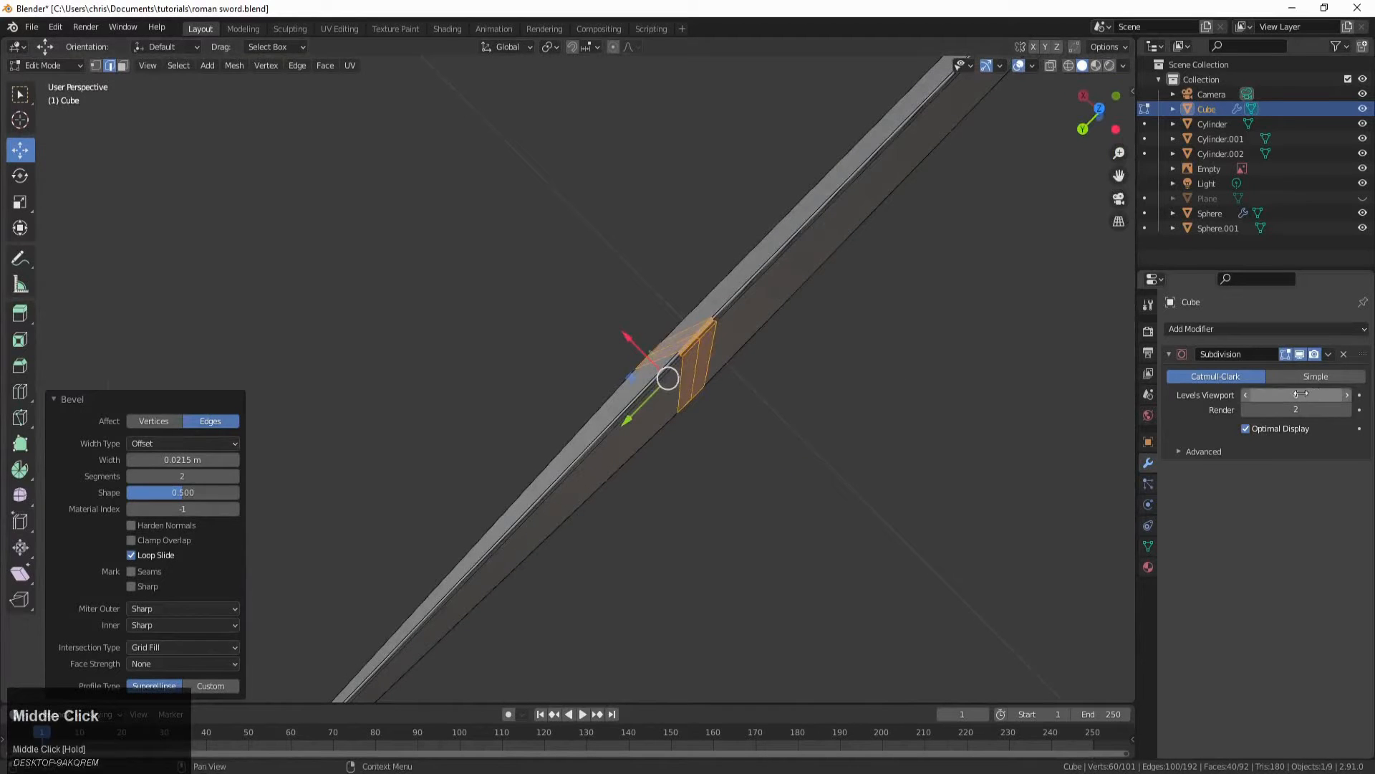
{"action": "key", "text": "Tab"}
{"action": "left_click", "coordinate": [1349, 396]}
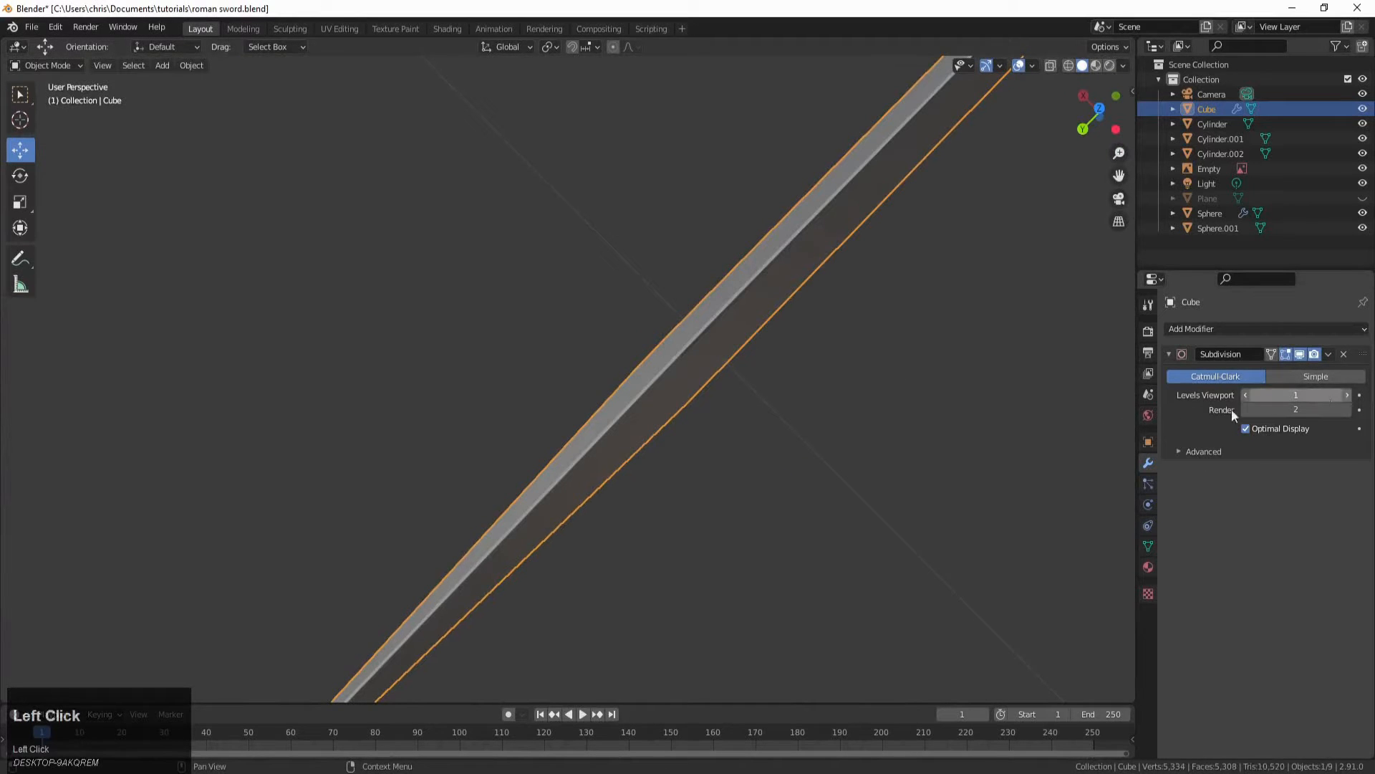
{"action": "middle_click_drag", "start_coordinate": [1002, 401], "coordinate": [595, 366]}
{"action": "scroll", "coordinate": [951, 351], "scroll_direction": "down", "scroll_amount": 2}
{"action": "scroll", "coordinate": [585, 348], "scroll_direction": "up", "scroll_amount": 3}
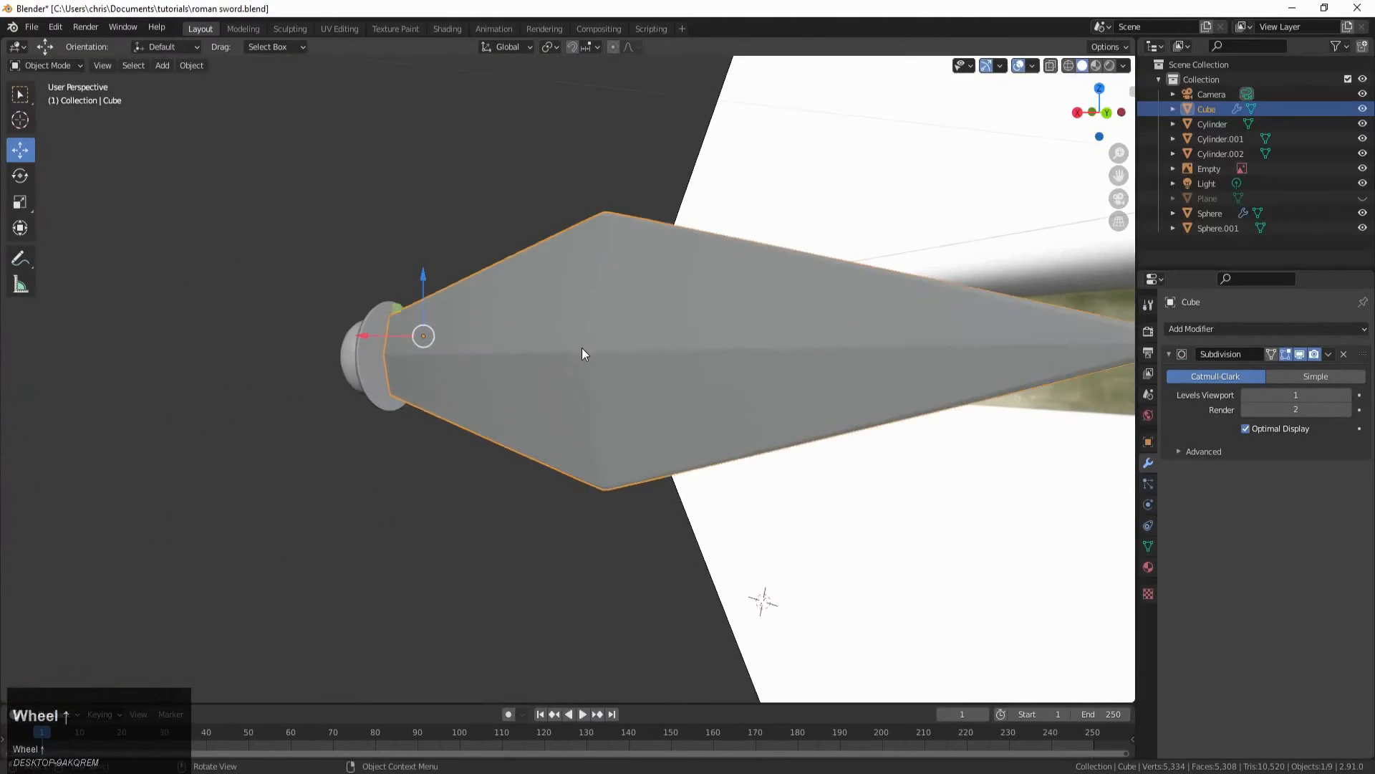
{"action": "scroll", "coordinate": [586, 346], "scroll_direction": "down", "scroll_amount": 3}
Step: Apply Shade Smooth to all faces of the blade and return to Object Mode
{"action": "key", "text": "Tab"}
{"action": "key", "text": "a"}
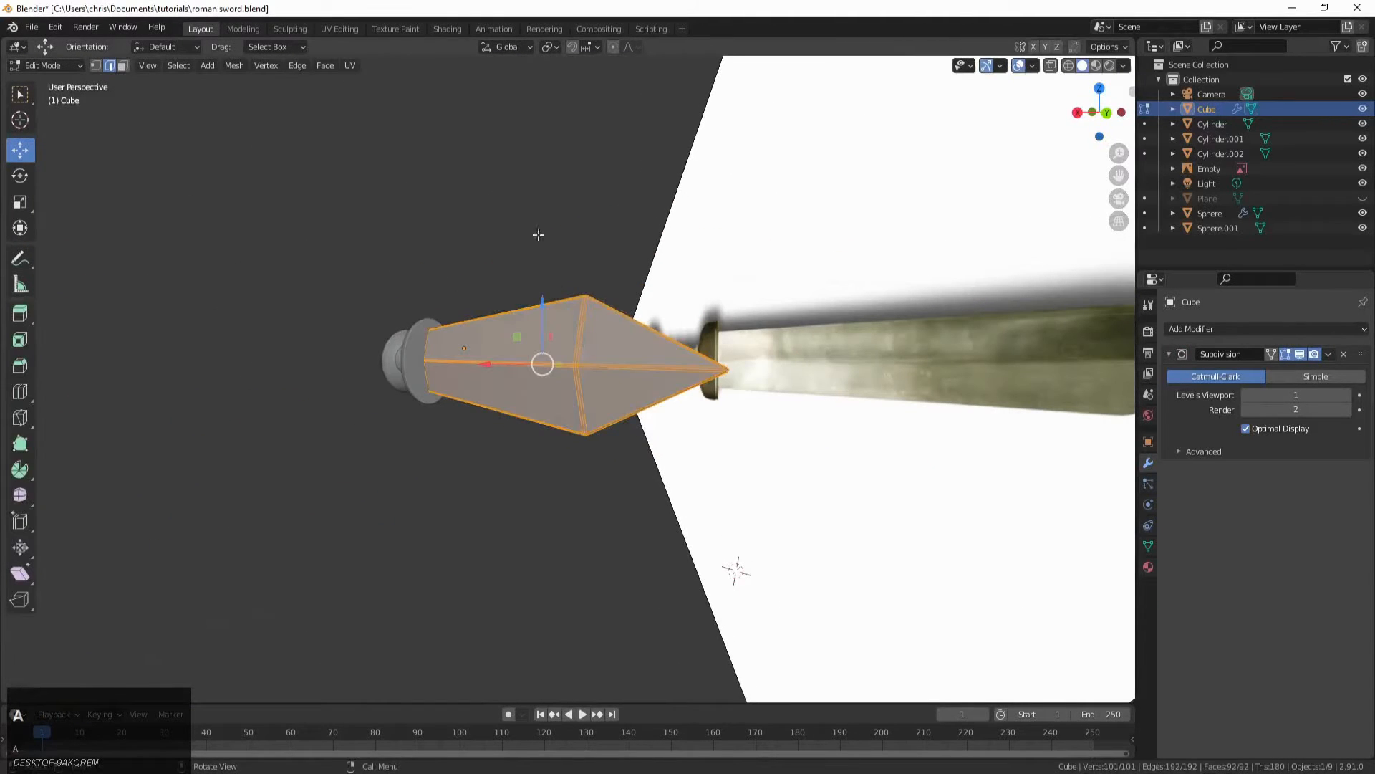
{"action": "left_click", "coordinate": [348, 66]}
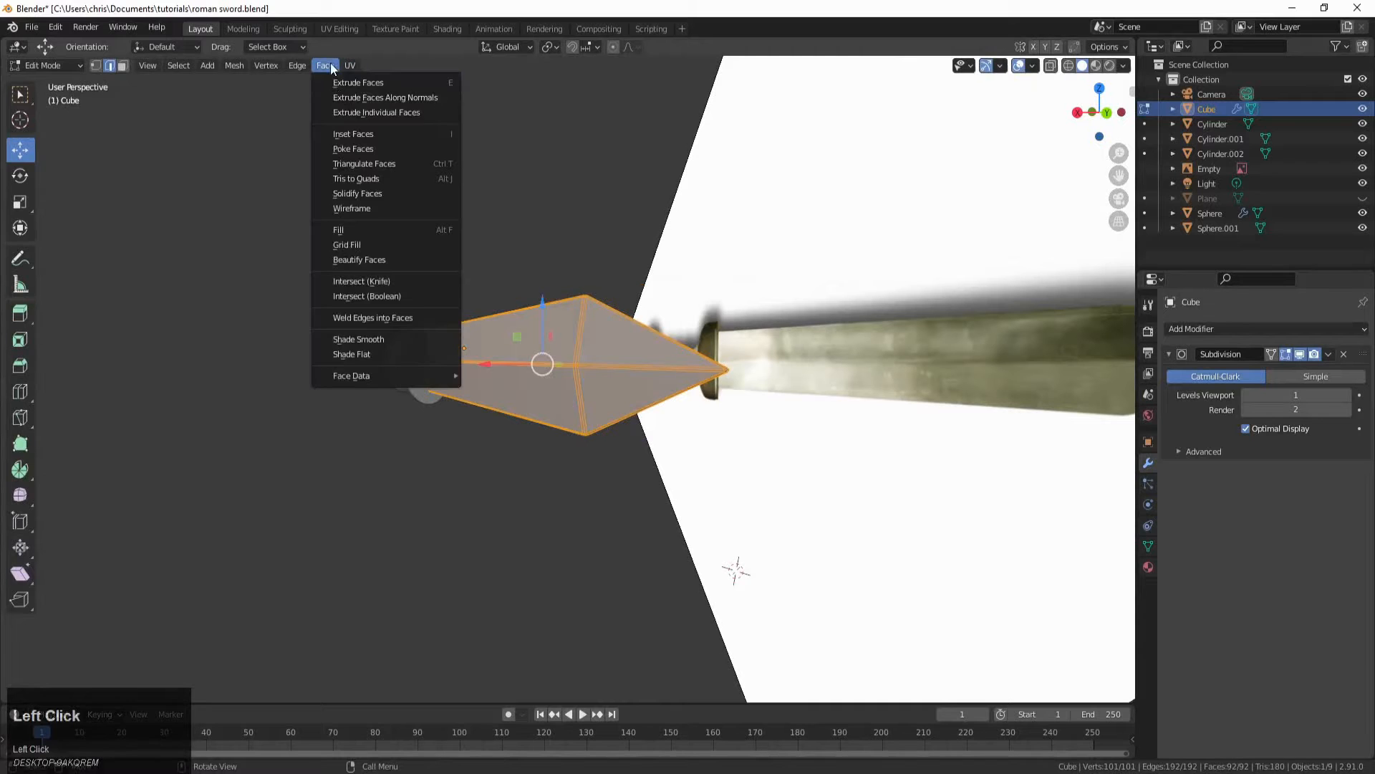
{"action": "left_click", "coordinate": [395, 340]}
{"action": "key", "text": "Tab"}
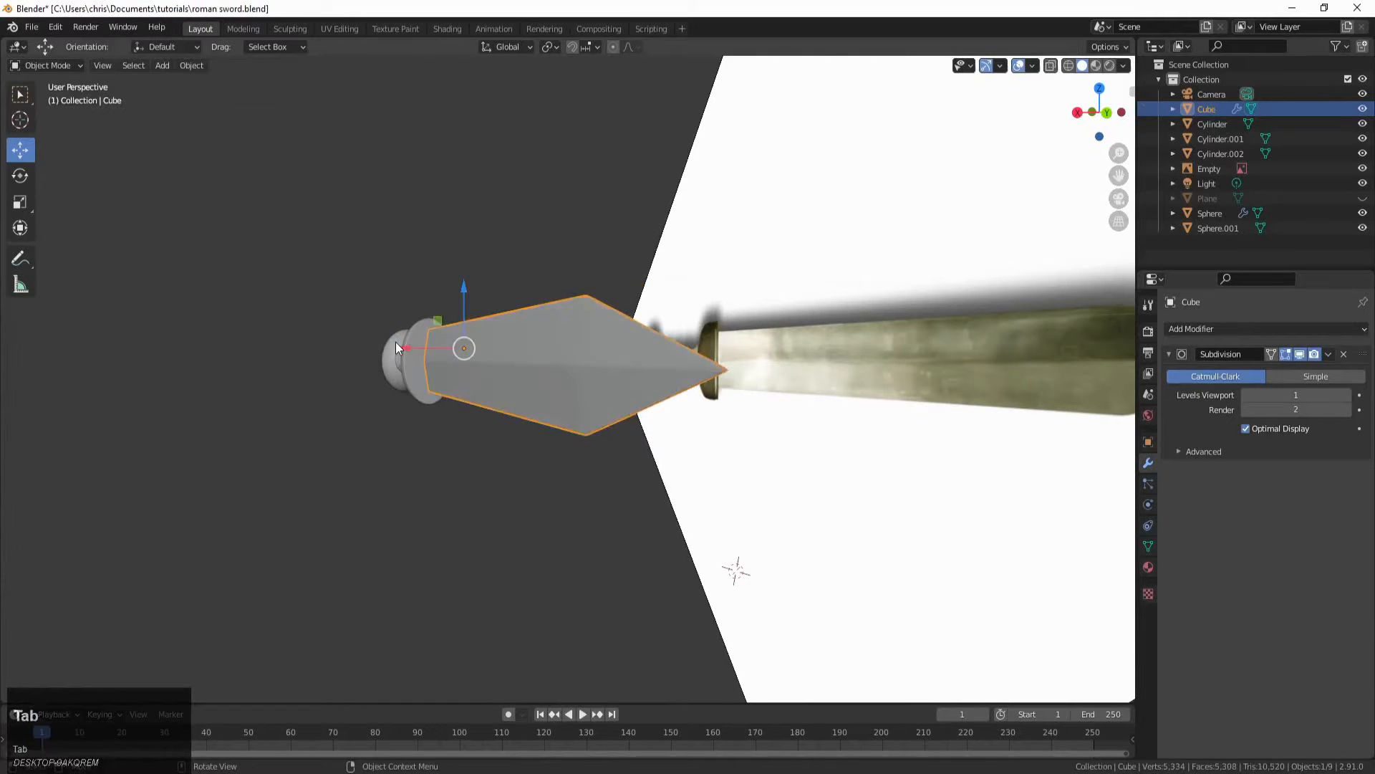
Step: Examine the smooth-shaded blade's ridge, thin edge and tip from several angles and compare the whole sword with the reference image
{"action": "middle_click_drag", "start_coordinate": [396, 342], "coordinate": [425, 344]}
{"action": "scroll", "coordinate": [425, 344], "scroll_direction": "up", "scroll_amount": 4}
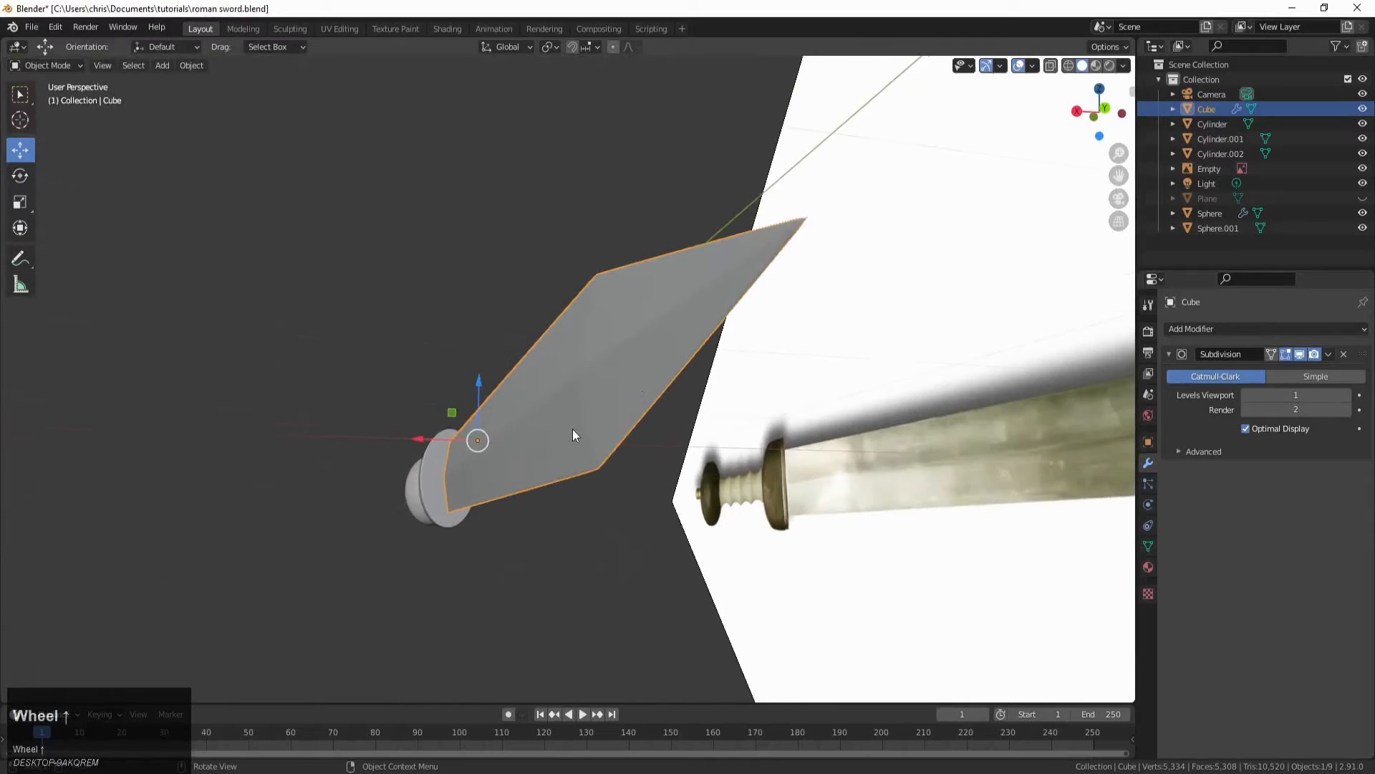
{"action": "scroll", "coordinate": [537, 390], "scroll_direction": "down", "scroll_amount": 3}
{"action": "middle_click_drag", "start_coordinate": [538, 390], "coordinate": [615, 454]}
{"action": "scroll", "coordinate": [571, 307], "scroll_direction": "up", "scroll_amount": 3}
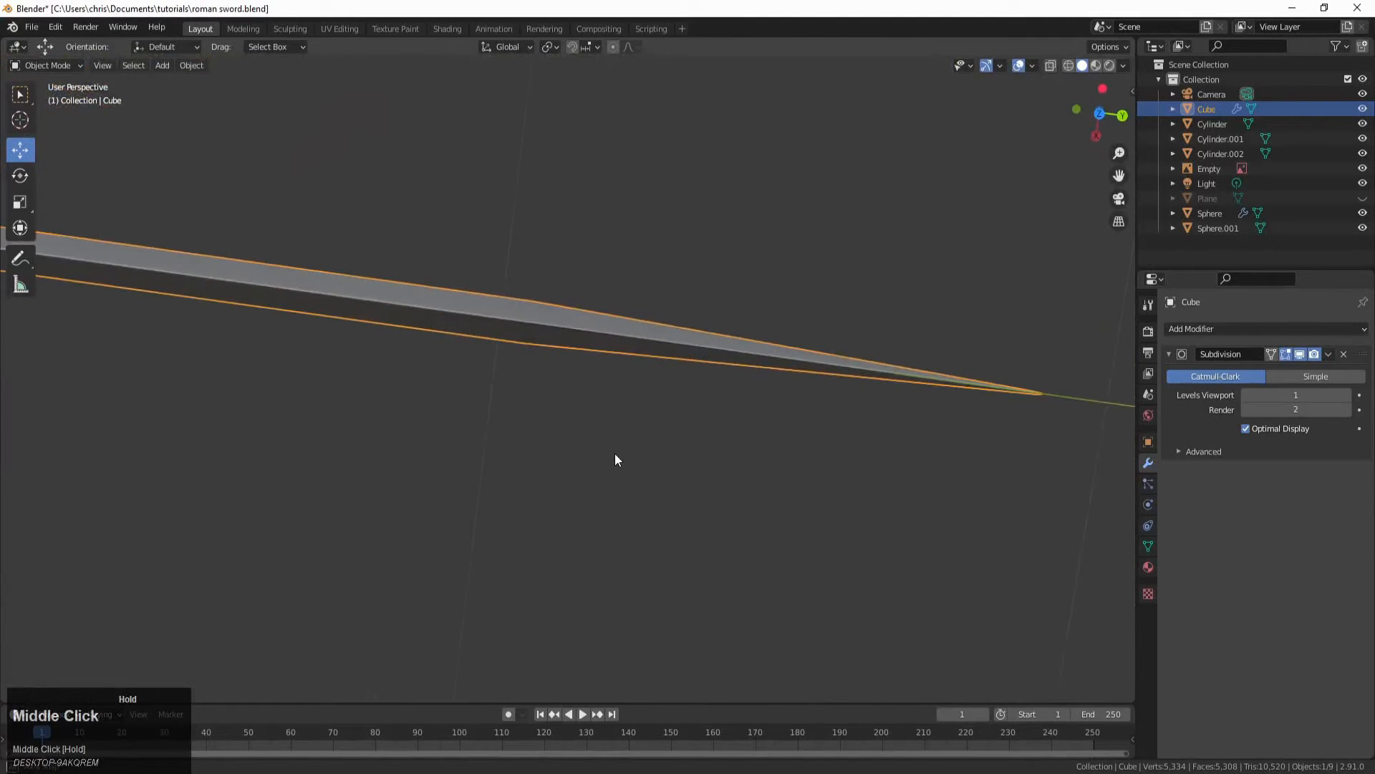
{"action": "scroll", "coordinate": [614, 454], "scroll_direction": "down", "scroll_amount": 1}
{"action": "scroll", "coordinate": [615, 452], "scroll_direction": "down", "scroll_amount": 3}
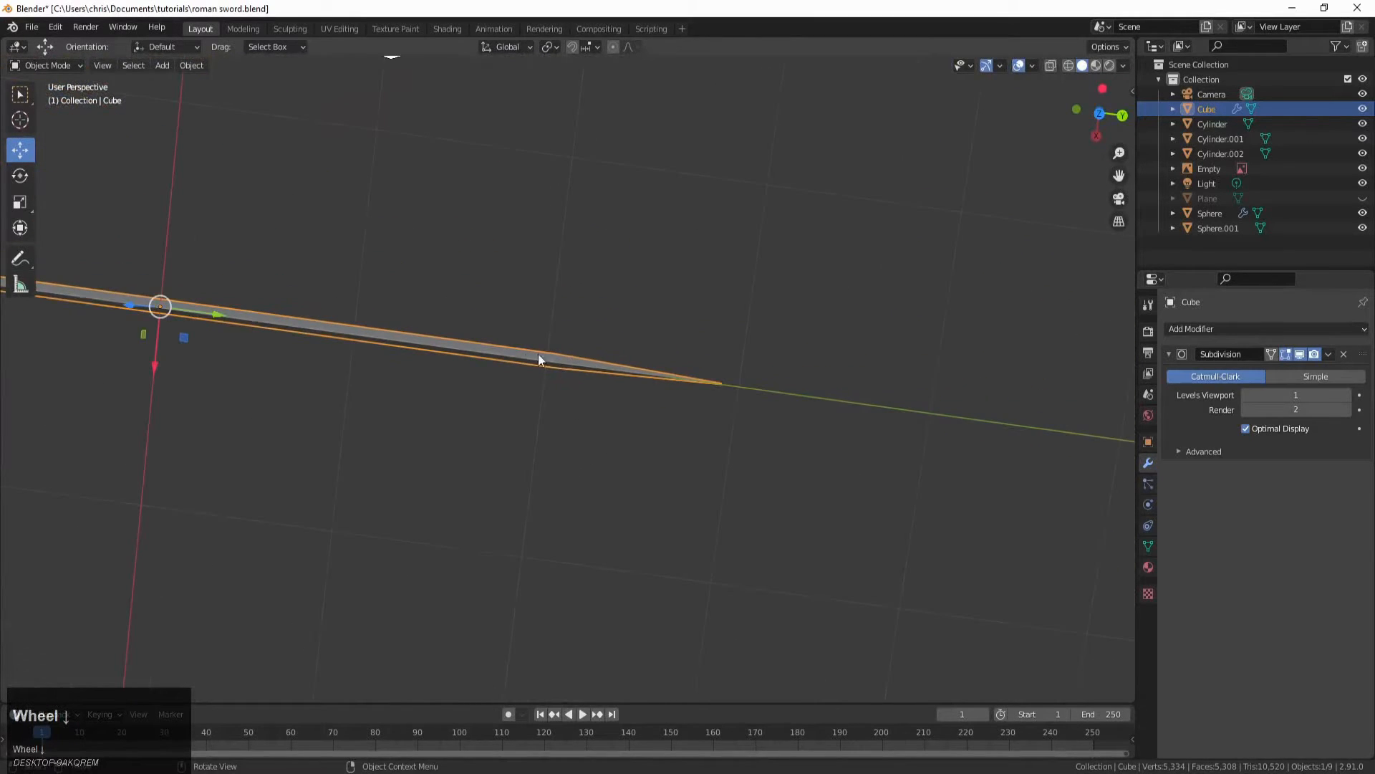
{"action": "middle_click_drag", "start_coordinate": [539, 359], "coordinate": [552, 319]}
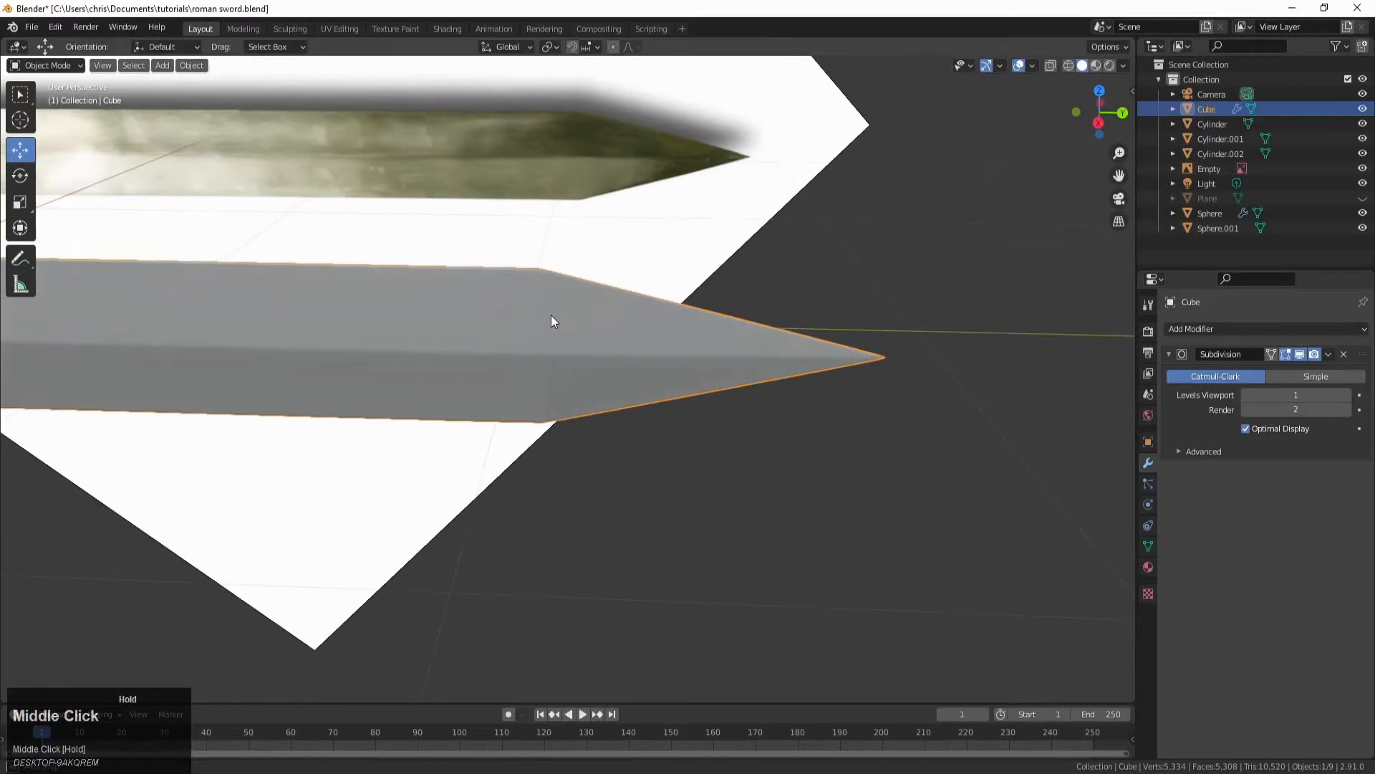
{"action": "scroll", "coordinate": [543, 369], "scroll_direction": "down", "scroll_amount": 3}
{"action": "scroll", "coordinate": [549, 322], "scroll_direction": "down", "scroll_amount": 4}
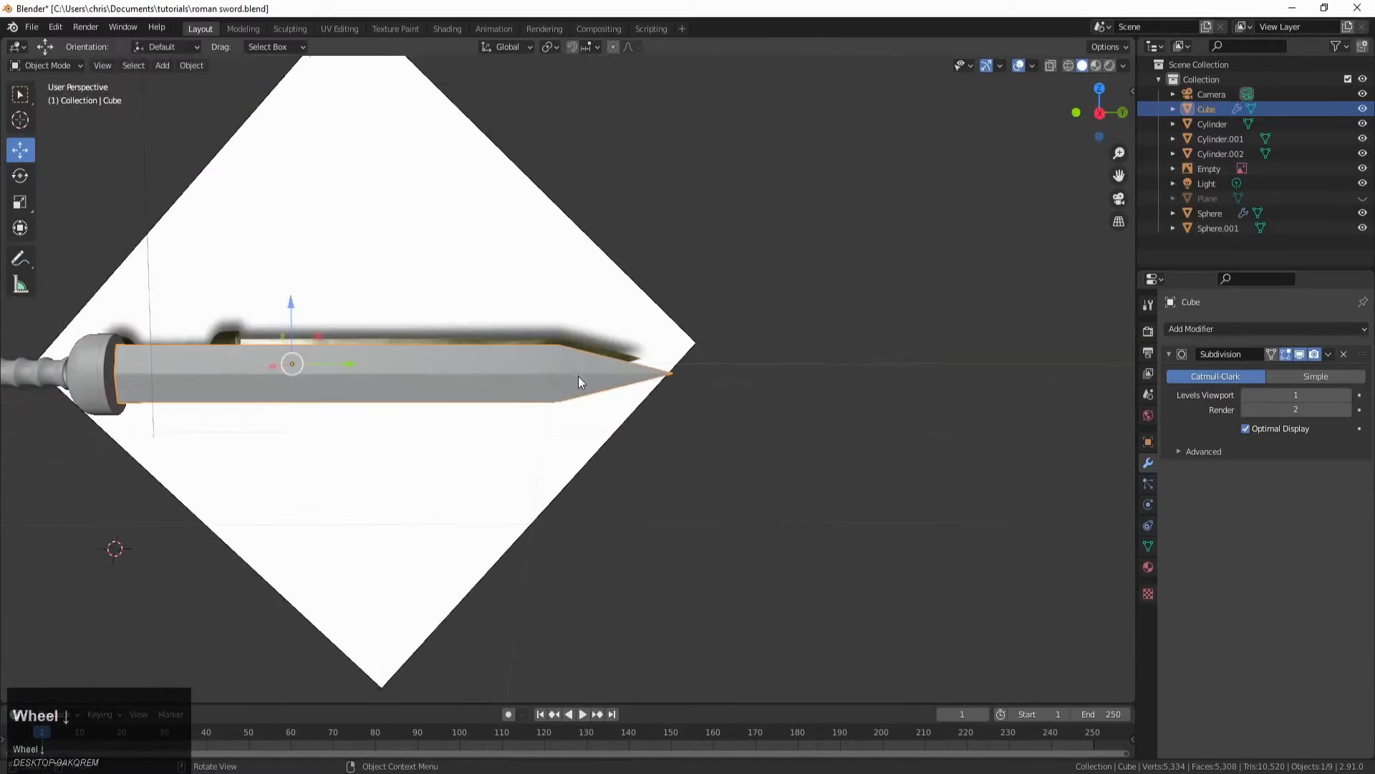
{"action": "middle_click_drag", "start_coordinate": [578, 376], "coordinate": [555, 376]}
{"action": "scroll", "coordinate": [556, 375], "scroll_direction": "up", "scroll_amount": 2}
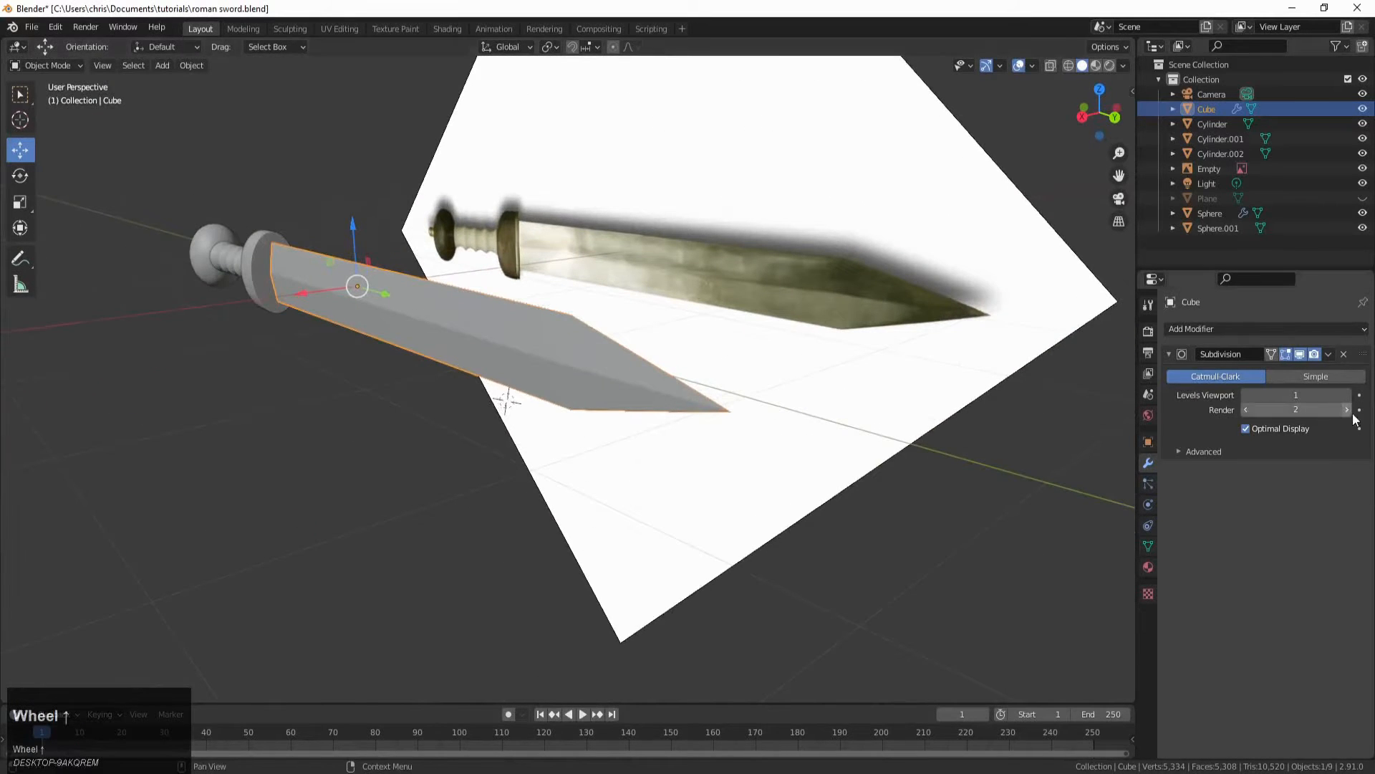
{"action": "scroll", "coordinate": [502, 451], "scroll_direction": "down", "scroll_amount": 2}
{"action": "middle_click_drag", "start_coordinate": [419, 445], "coordinate": [623, 462], "text": "shift"}
{"action": "middle_click_drag", "start_coordinate": [458, 453], "coordinate": [786, 434]}
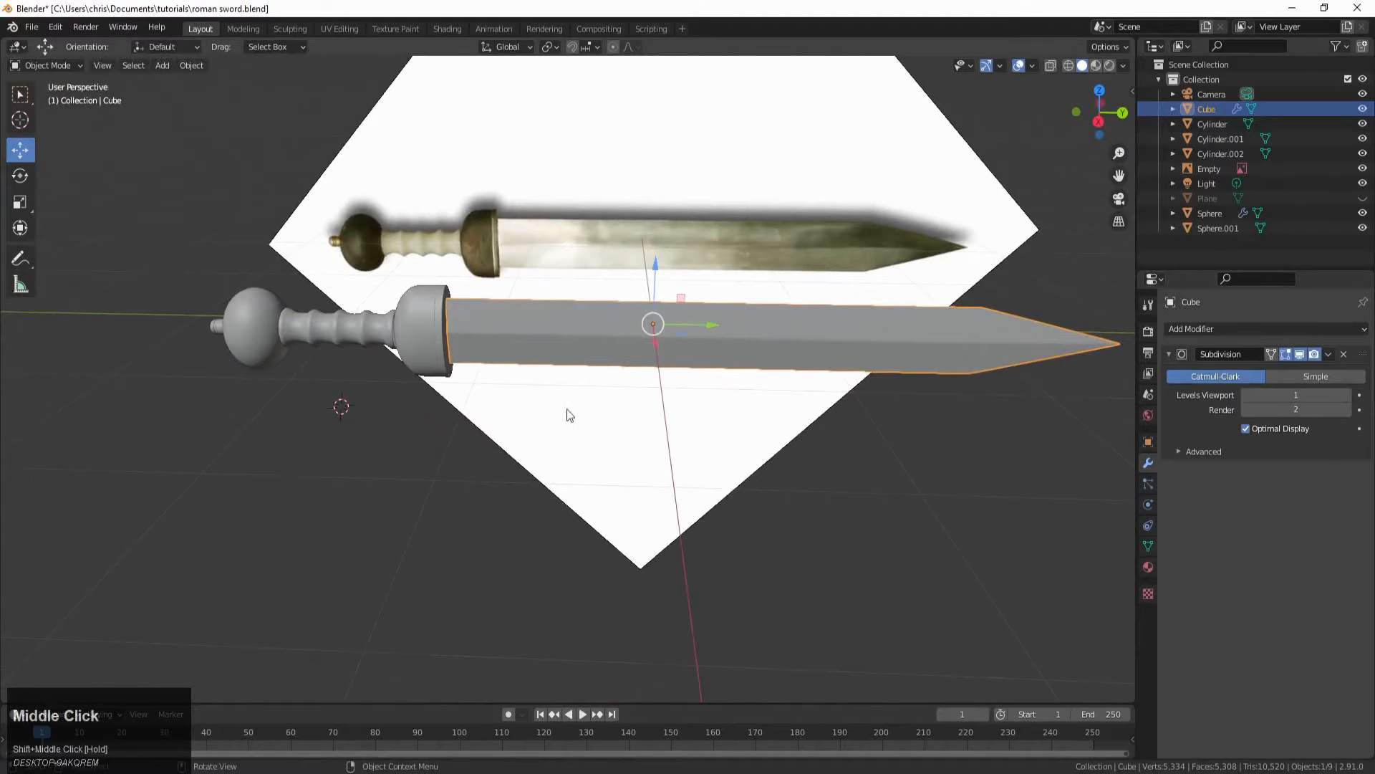
{"action": "middle_click_drag", "start_coordinate": [708, 459], "coordinate": [614, 432]}
{"action": "middle_click_drag", "start_coordinate": [849, 476], "coordinate": [562, 439], "text": "shift"}
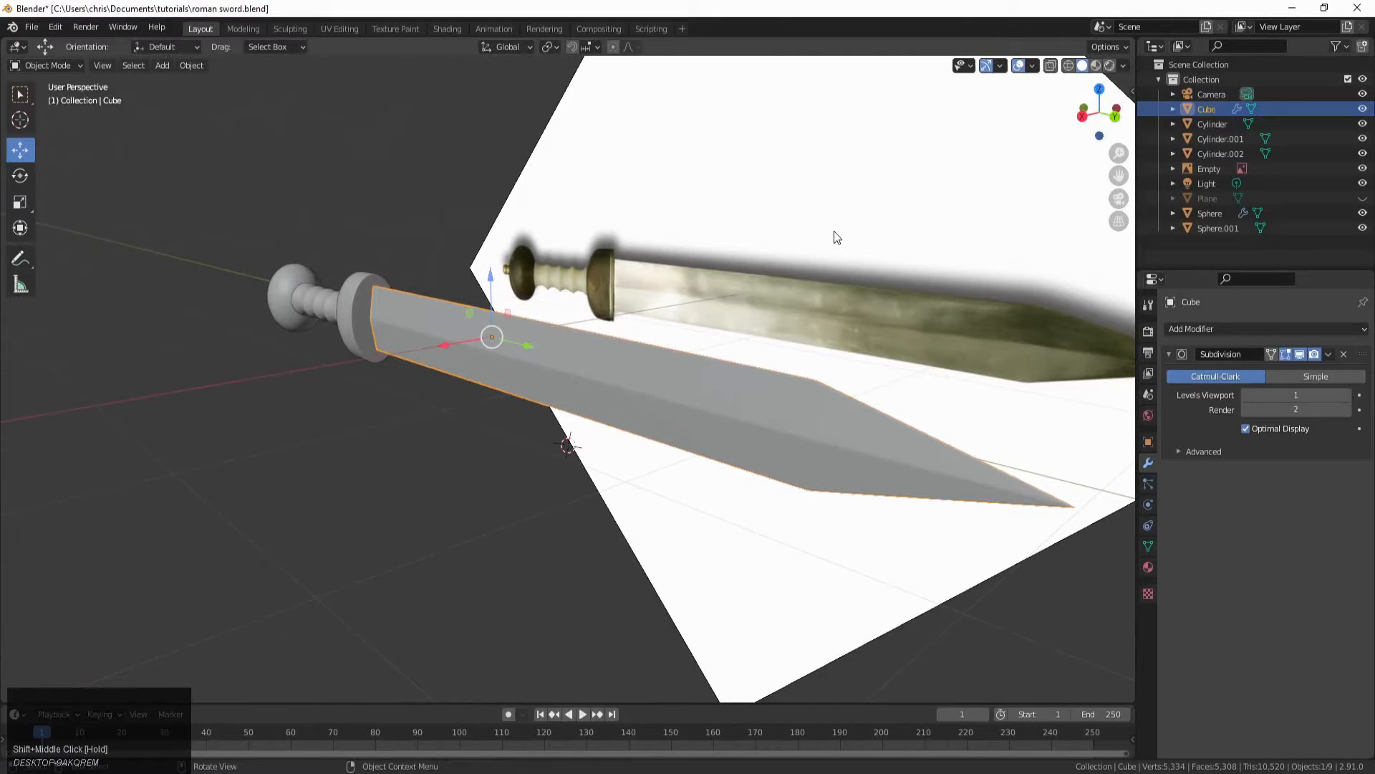
Step: Unhide the curved backdrop plane and hide the sword reference image
{"action": "key", "text": "alt+h"}
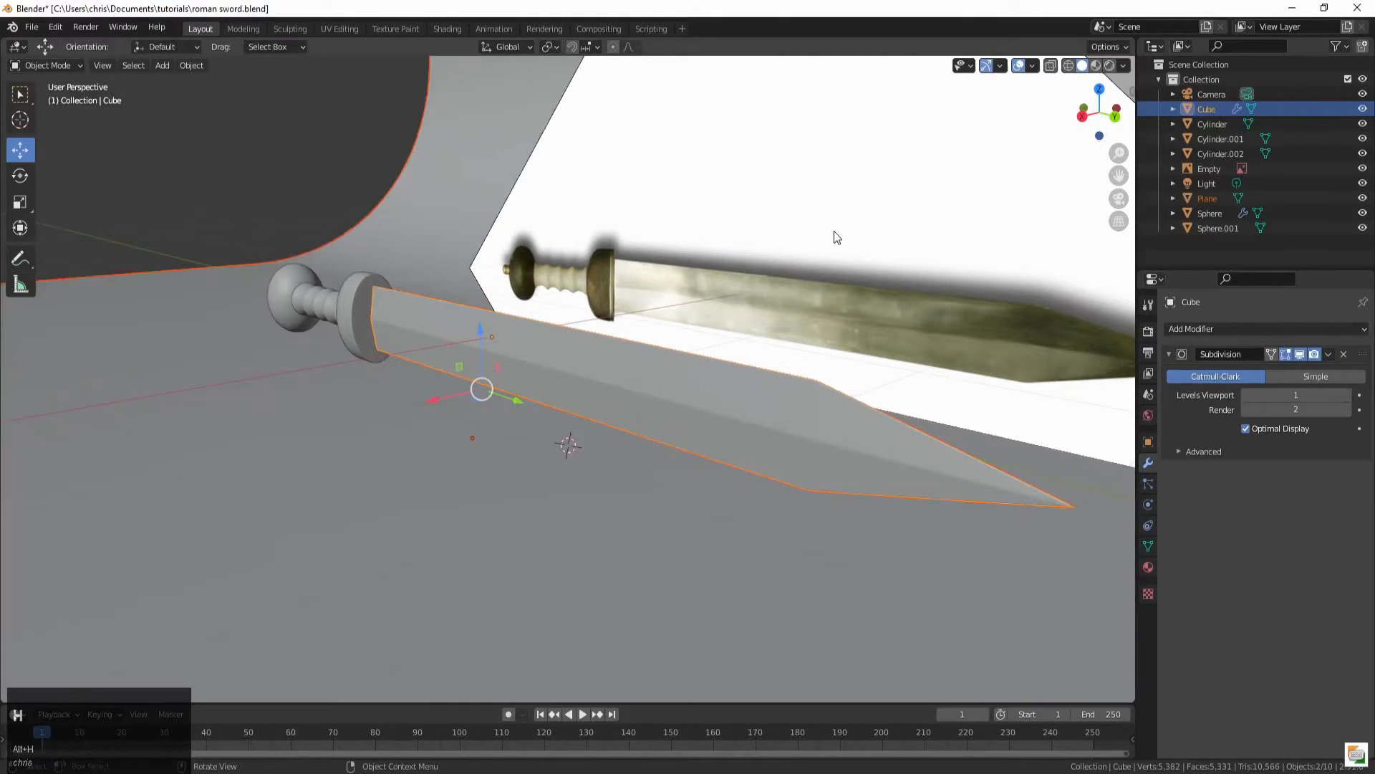
{"action": "left_click", "coordinate": [754, 294]}
{"action": "key", "text": "h"}
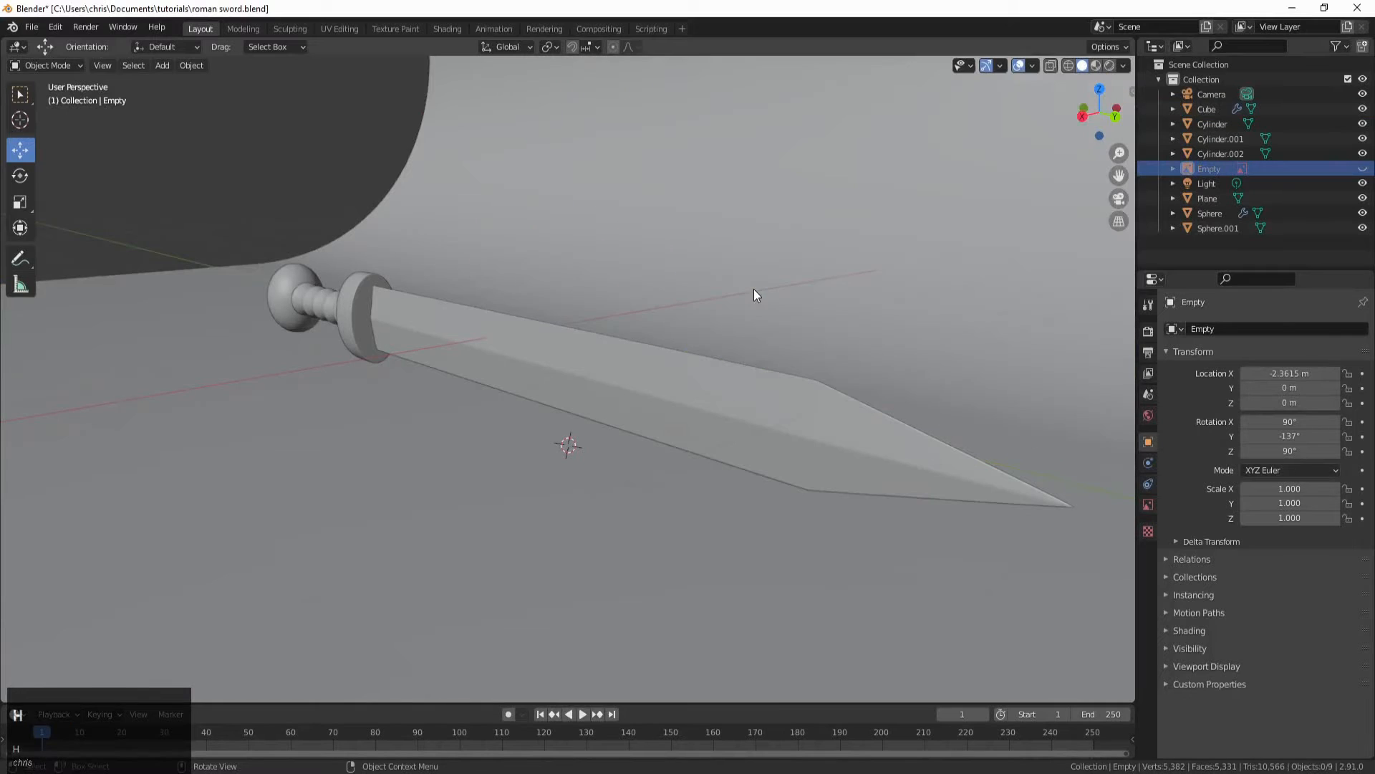
Step: Preview the sword against the backdrop in Rendered viewport shading and switch back to Solid shading
{"action": "middle_click_drag", "start_coordinate": [754, 289], "coordinate": [881, 246]}
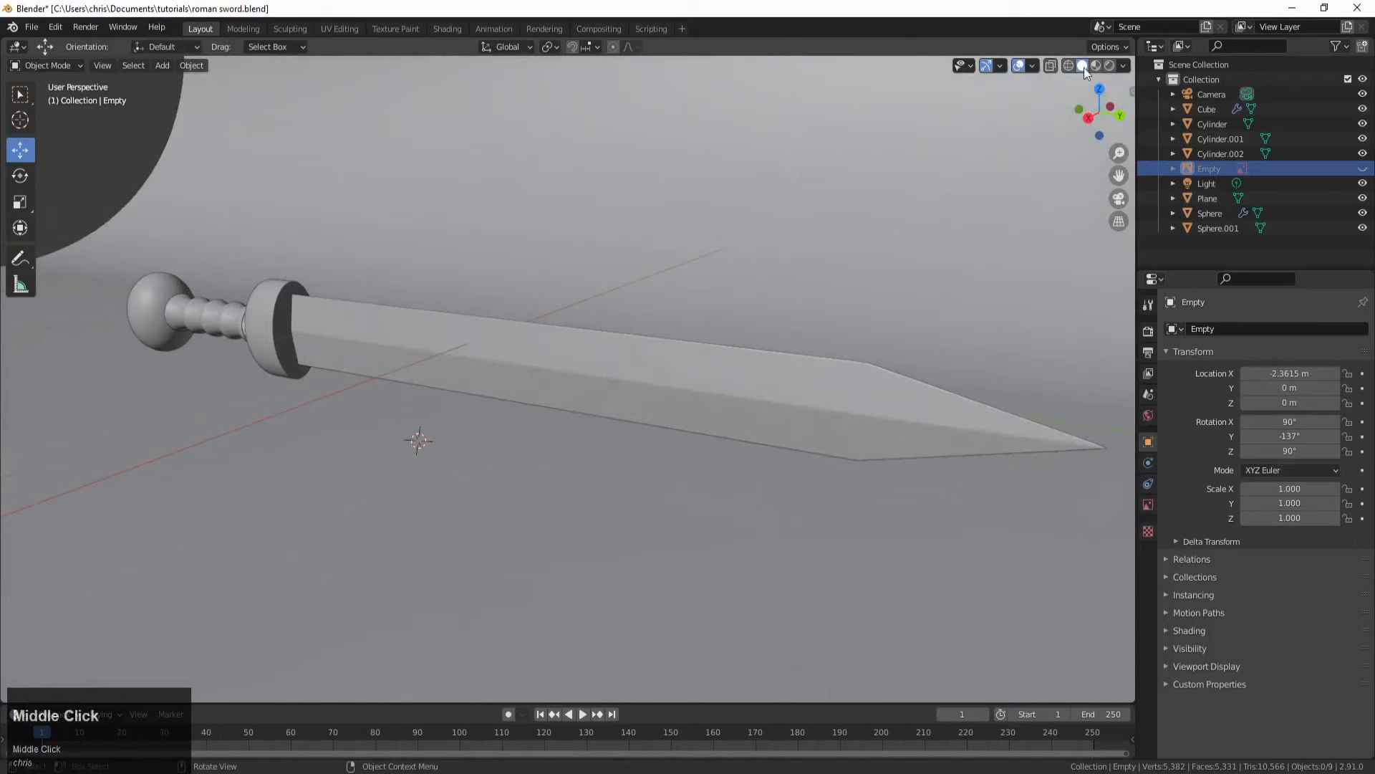
{"action": "left_click", "coordinate": [1109, 66]}
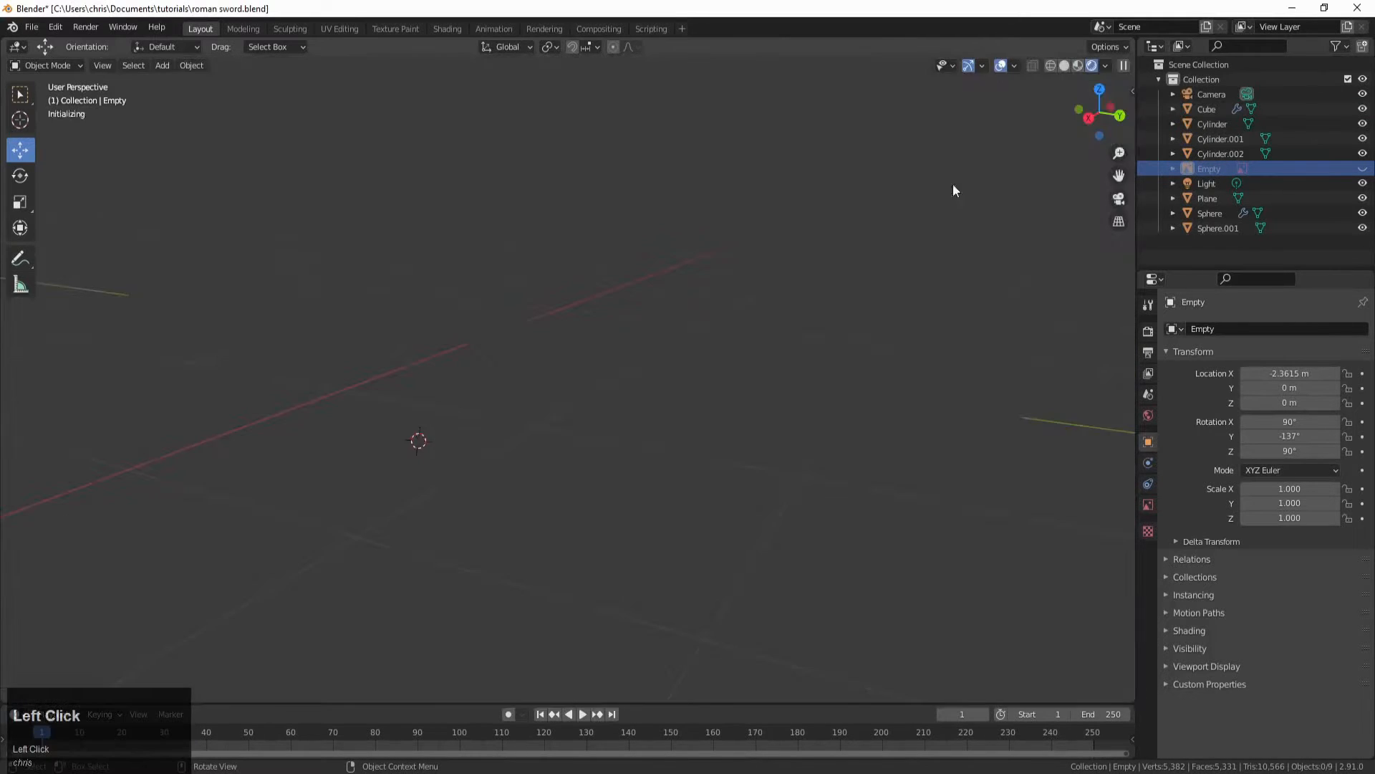
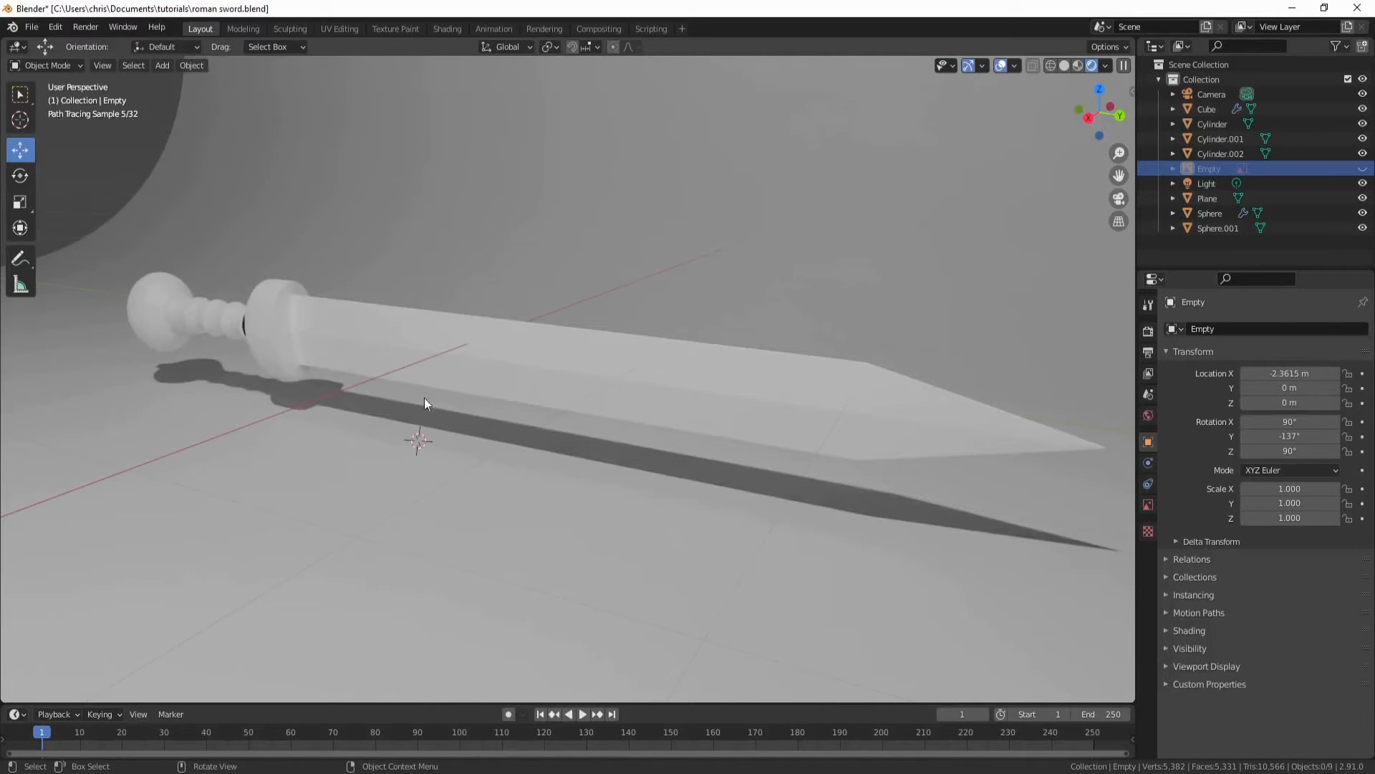
{"action": "left_click", "coordinate": [1070, 67]}
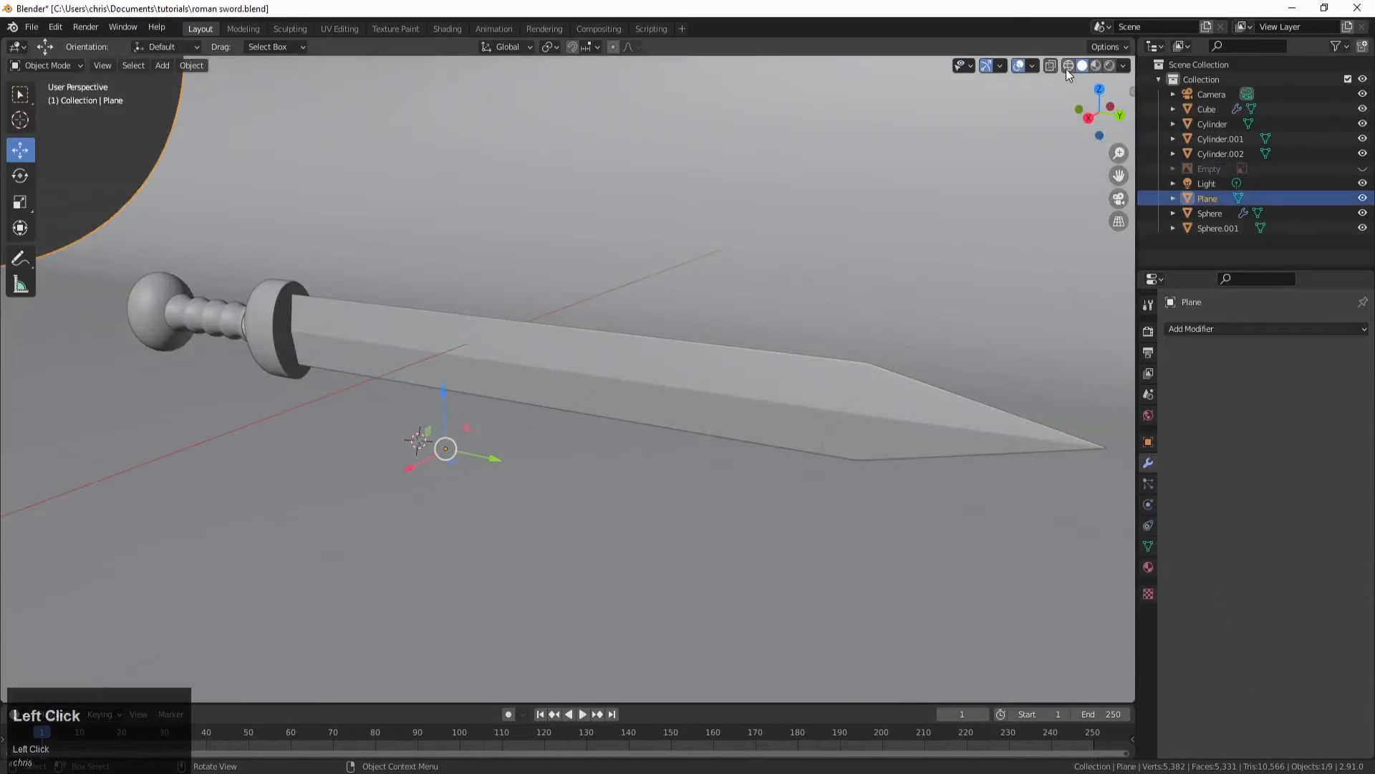
Step: Move the ribbed grip down along the Z axis by about 0.0095 m to center it between the pommel and the guard
{"action": "mouse_move", "coordinate": [308, 323]}
{"action": "middle_mouse_down"}
{"action": "mouse_move", "coordinate": [474, 358]}
{"action": "mouse_move", "coordinate": [506, 389]}
{"action": "mouse_move", "coordinate": [467, 438]}
{"action": "mouse_move", "coordinate": [428, 428]}
{"action": "mouse_move", "coordinate": [397, 479]}
{"action": "mouse_move", "coordinate": [501, 429]}
{"action": "middle_mouse_up"}
{"action": "scroll", "coordinate": [505, 390], "scroll_direction": "down", "scroll_amount": 2}
{"action": "left_click", "coordinate": [460, 393]}
{"action": "scroll", "coordinate": [552, 408], "scroll_direction": "up", "scroll_amount": 5}
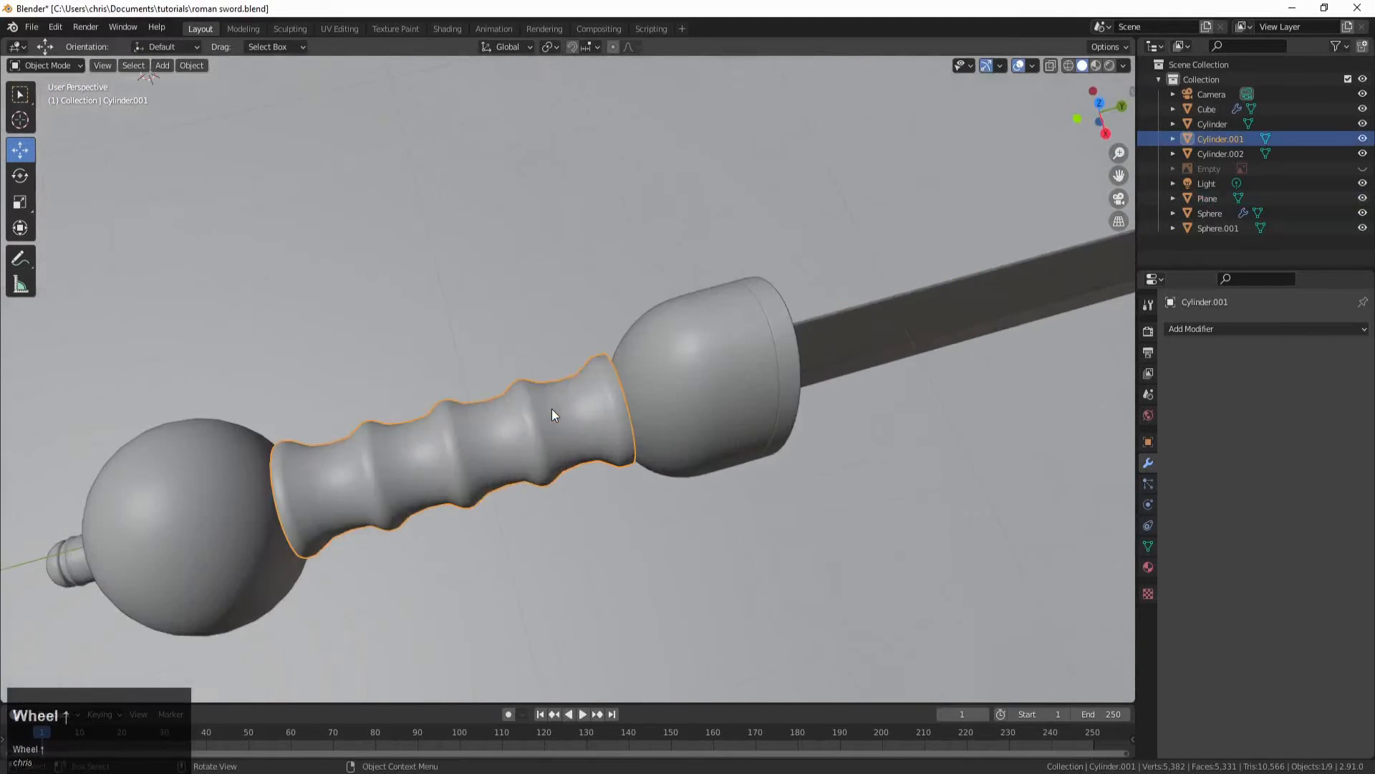
{"action": "key", "text": "KP_7"}
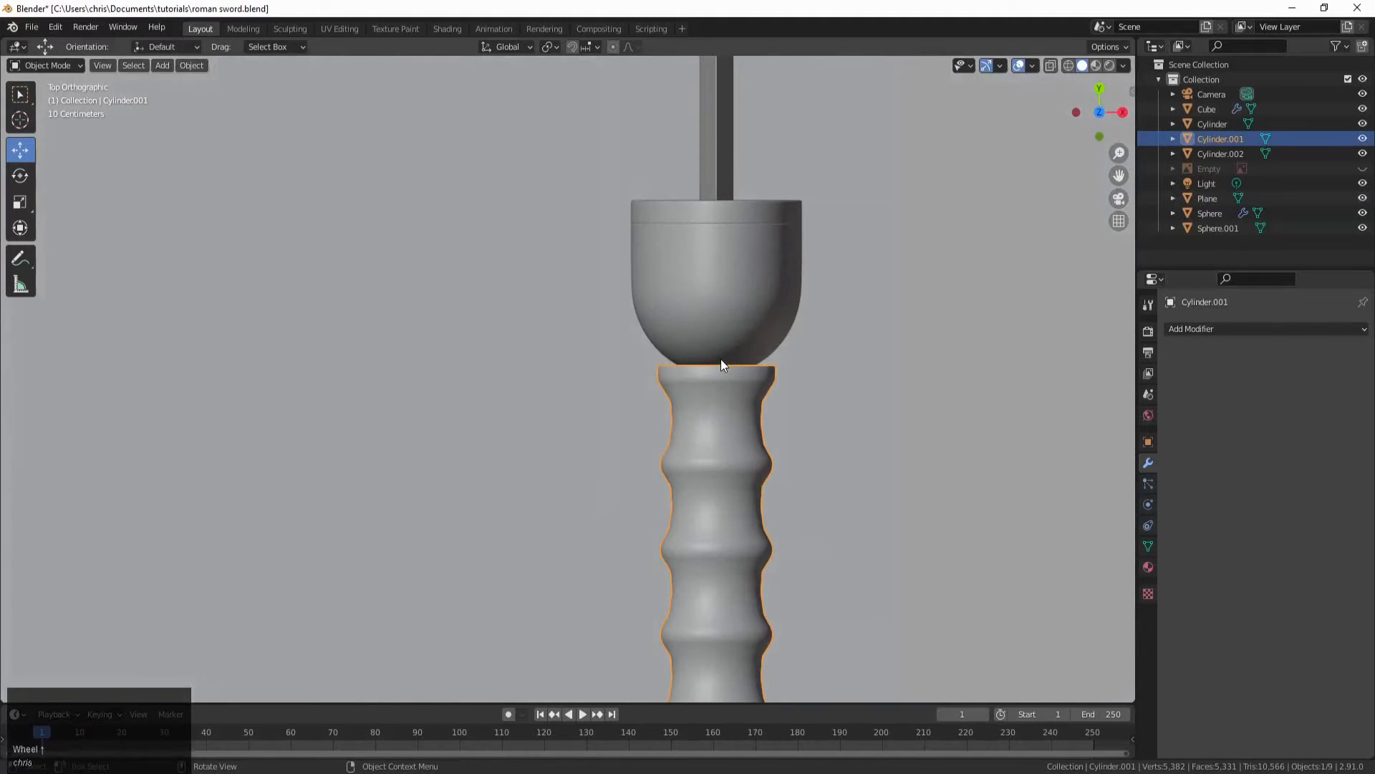
{"action": "key", "text": "KP_1"}
{"action": "key", "text": "KP_3"}
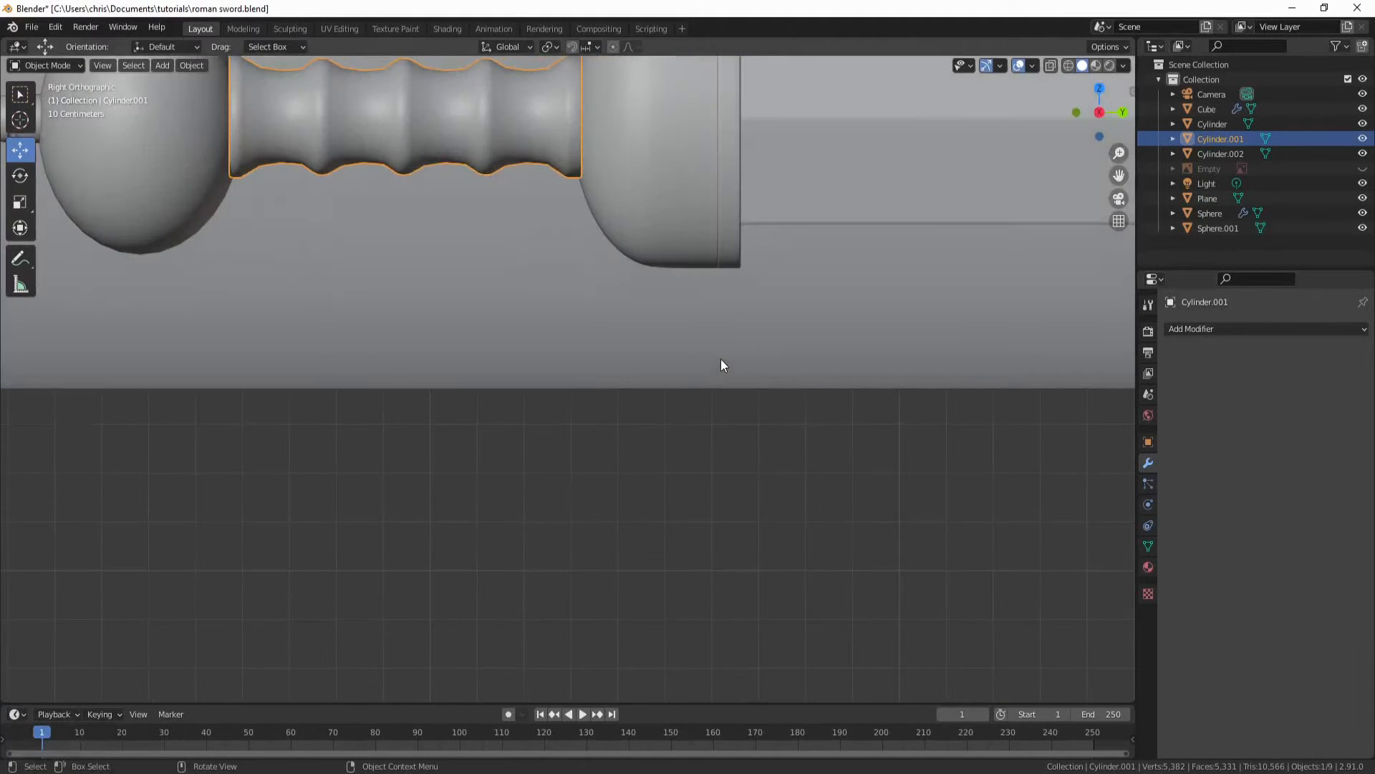
{"action": "middle_click_drag", "start_coordinate": [326, 159], "coordinate": [475, 347], "text": "shift"}
{"action": "scroll", "coordinate": [473, 340], "scroll_direction": "up", "scroll_amount": 2}
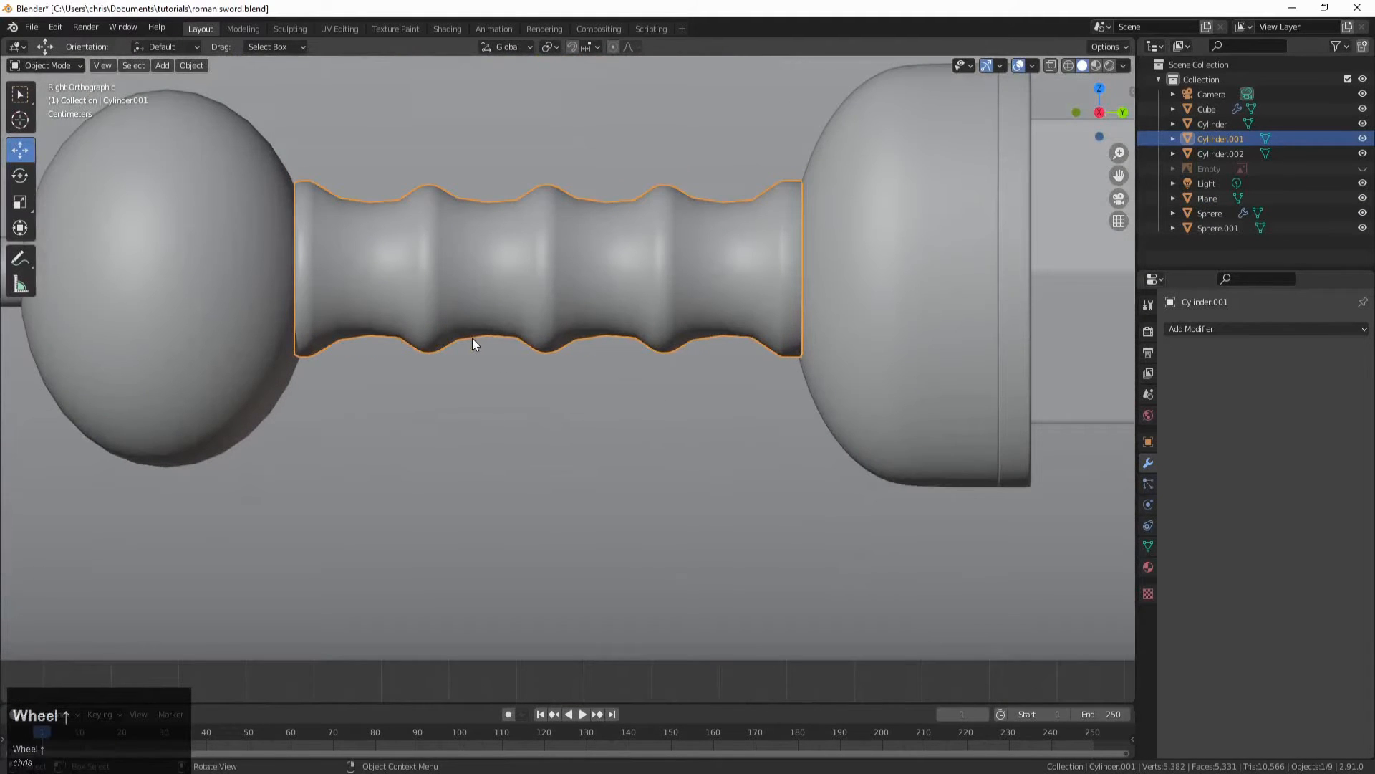
{"action": "key", "text": "g"}
{"action": "key", "text": "z"}
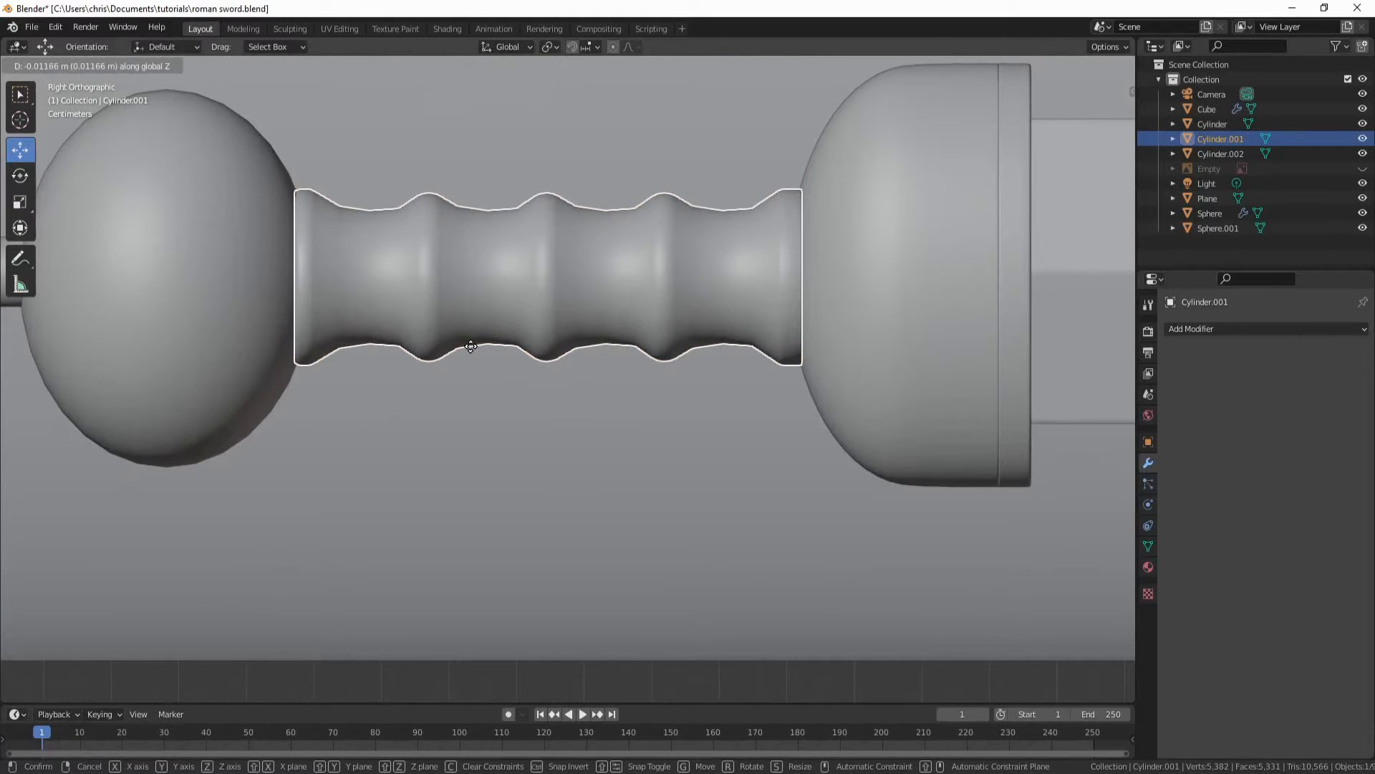
{"action": "left_click", "coordinate": [470, 345]}
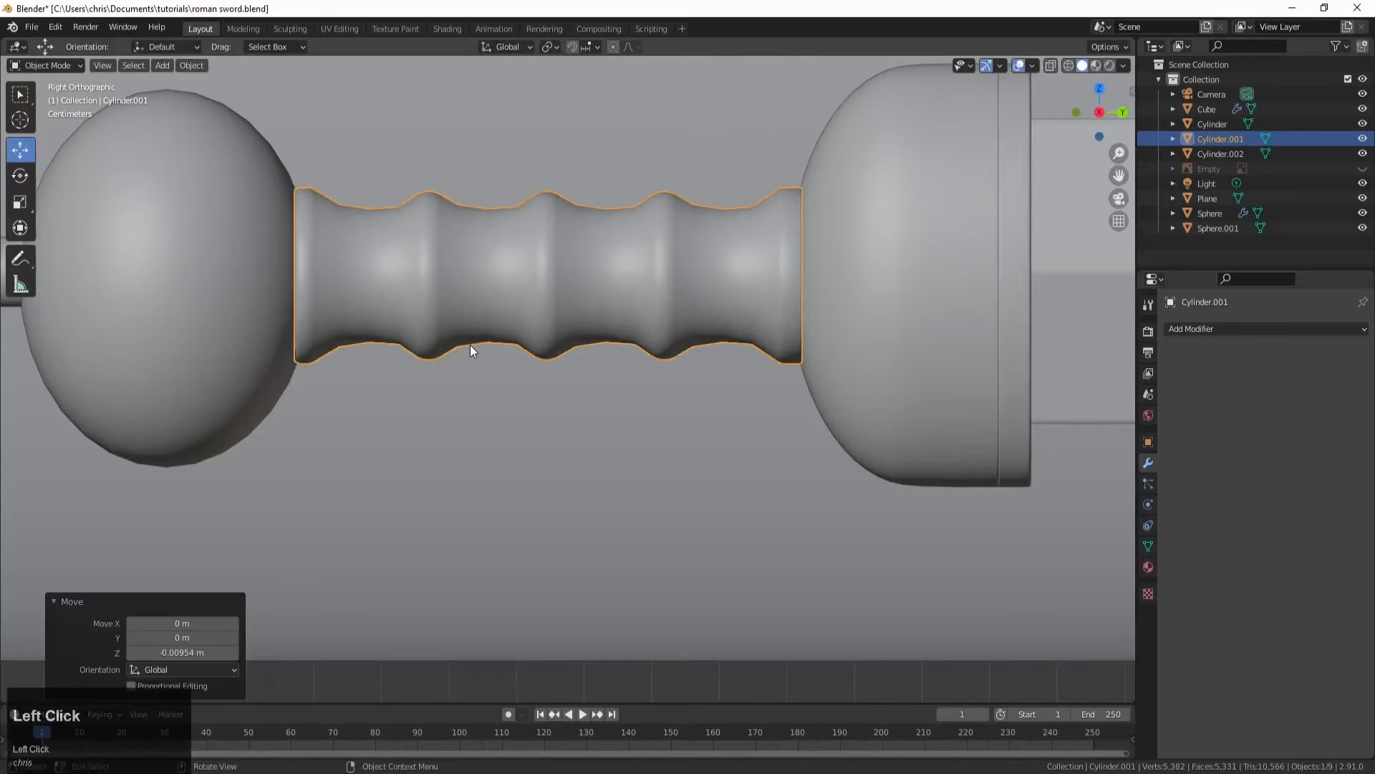
Step: Check the grip's alignment with the guard and blade, and select the pommel sphere to inspect where it meets the grip
{"action": "scroll", "coordinate": [470, 346], "scroll_direction": "down", "scroll_amount": 5}
{"action": "left_click", "coordinate": [663, 316]}
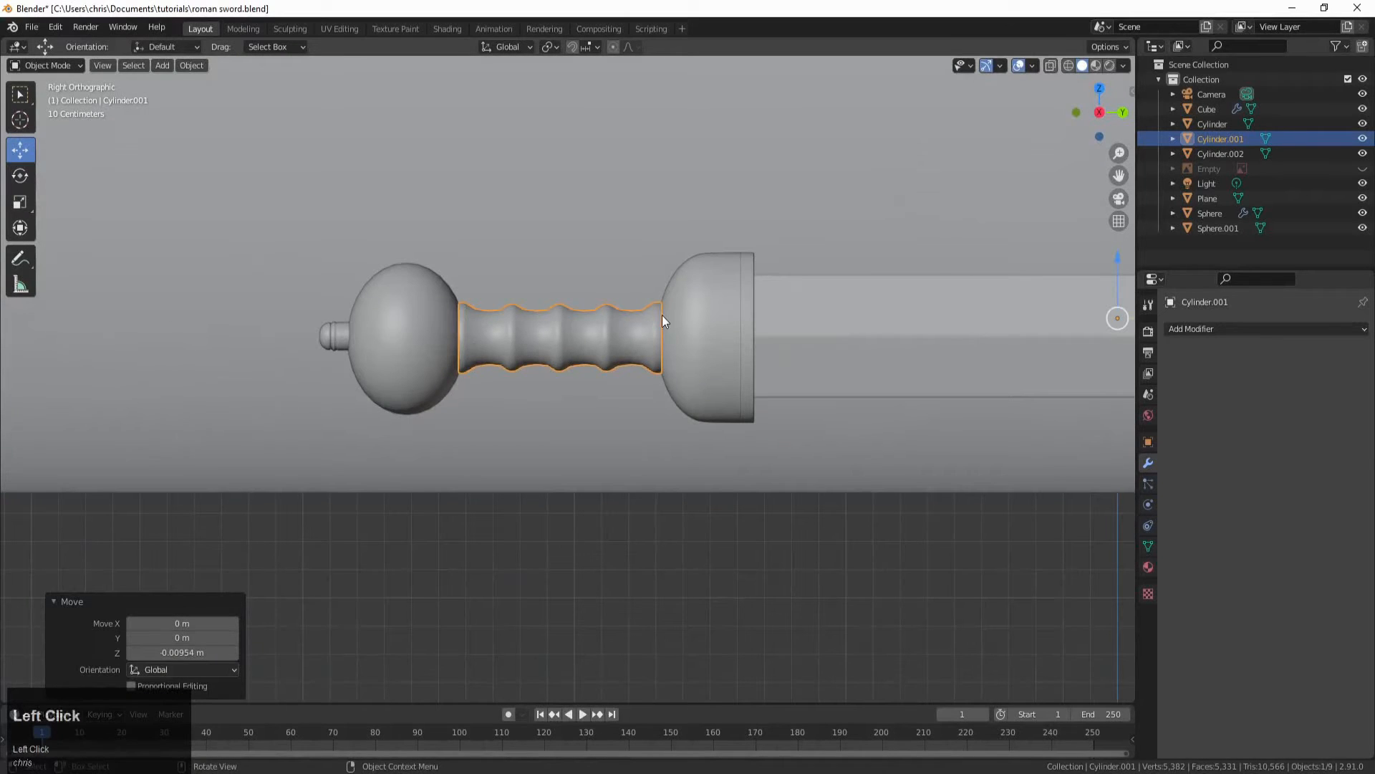
{"action": "left_click", "coordinate": [790, 337]}
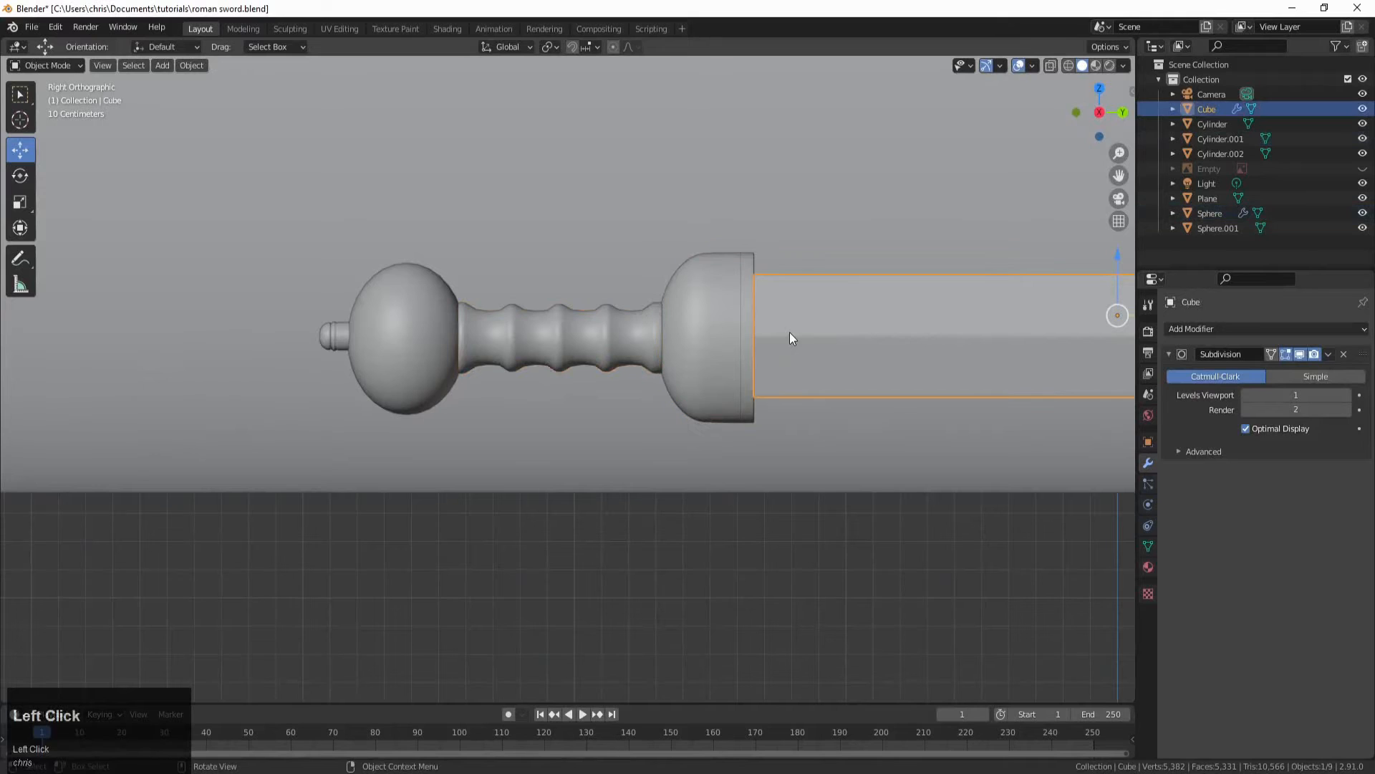
{"action": "left_click", "coordinate": [639, 334]}
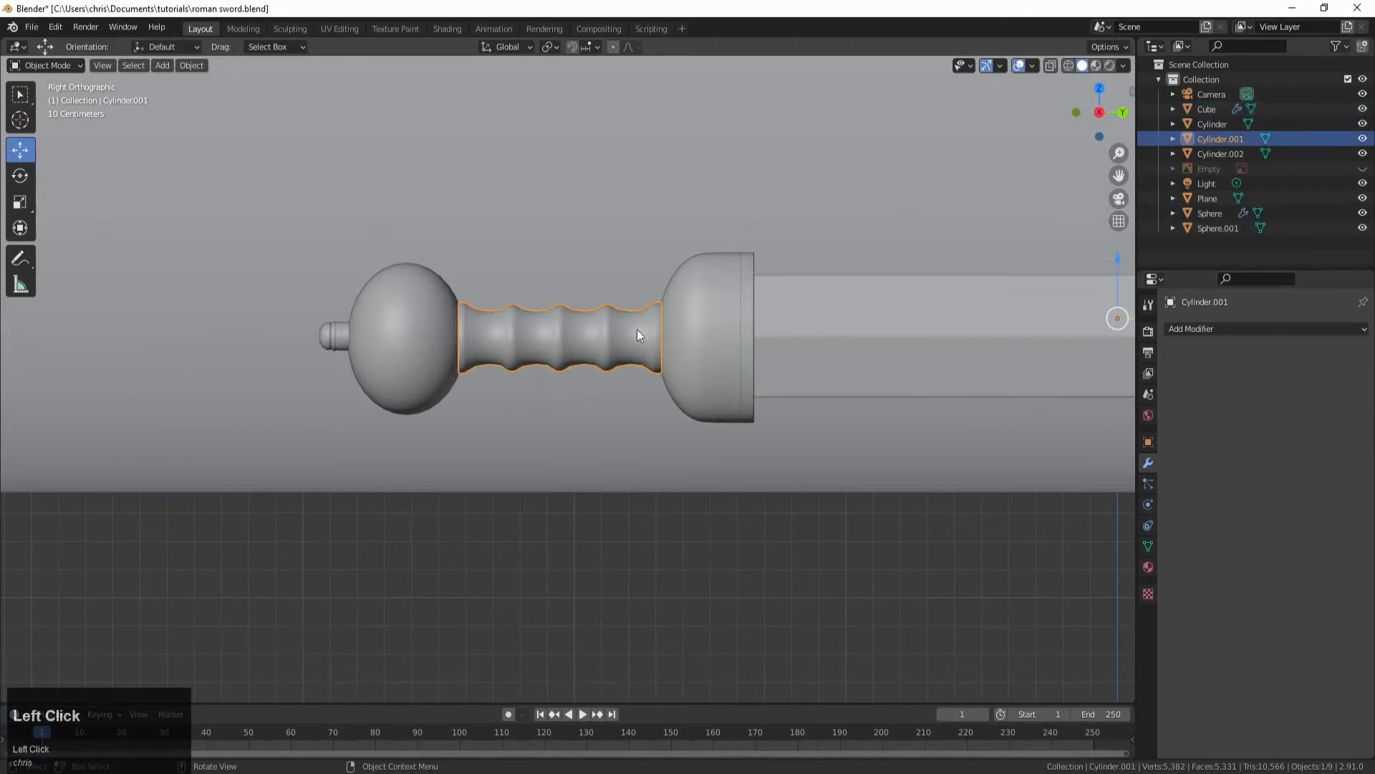
{"action": "left_click", "coordinate": [428, 337]}
{"action": "scroll", "coordinate": [453, 318], "scroll_direction": "up", "scroll_amount": 3}
{"action": "middle_click", "coordinate": [480, 337]}
{"action": "scroll", "coordinate": [599, 356], "scroll_direction": "up", "scroll_amount": 3}
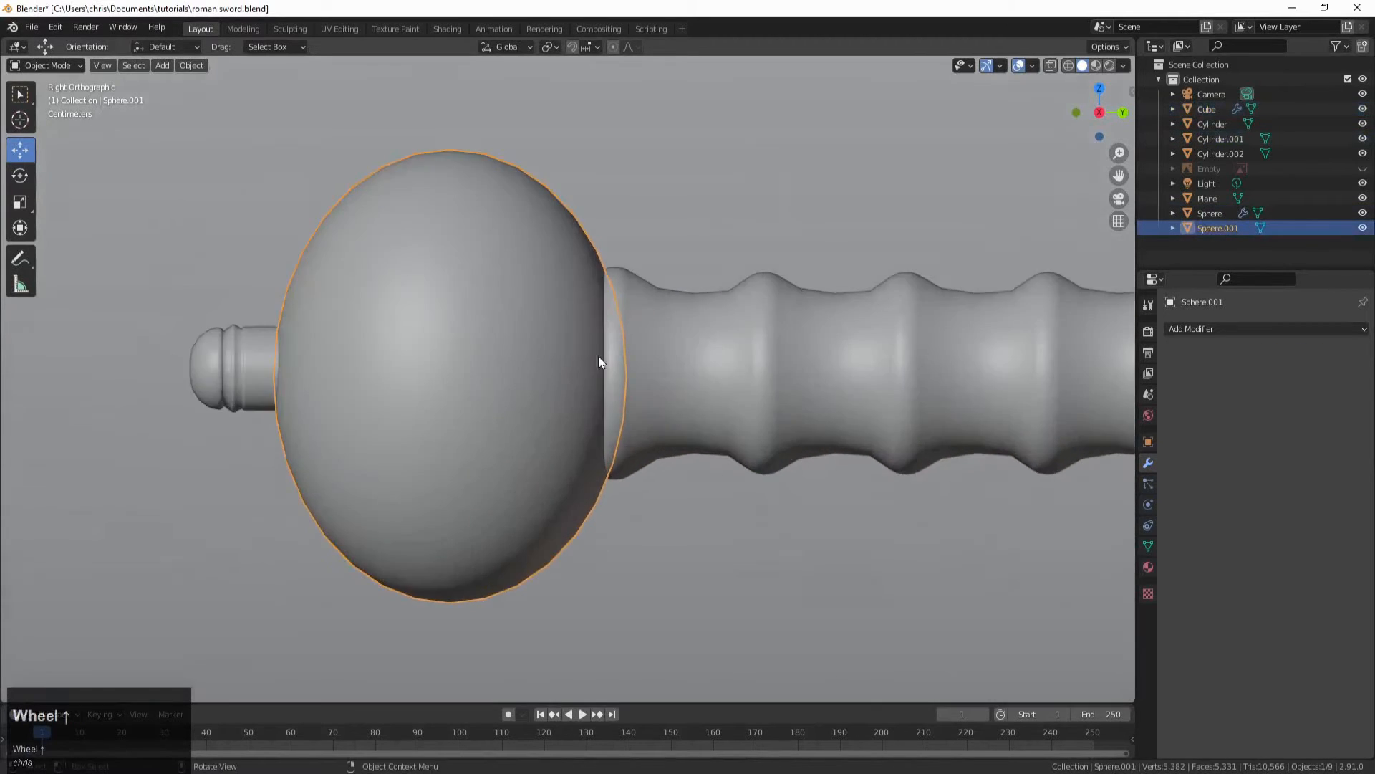
Step: Turn on the wireframe overlay in the viewport to show the topology of the sword parts
{"action": "scroll", "coordinate": [608, 360], "scroll_direction": "up", "scroll_amount": 3}
{"action": "scroll", "coordinate": [616, 360], "scroll_direction": "down", "scroll_amount": 5}
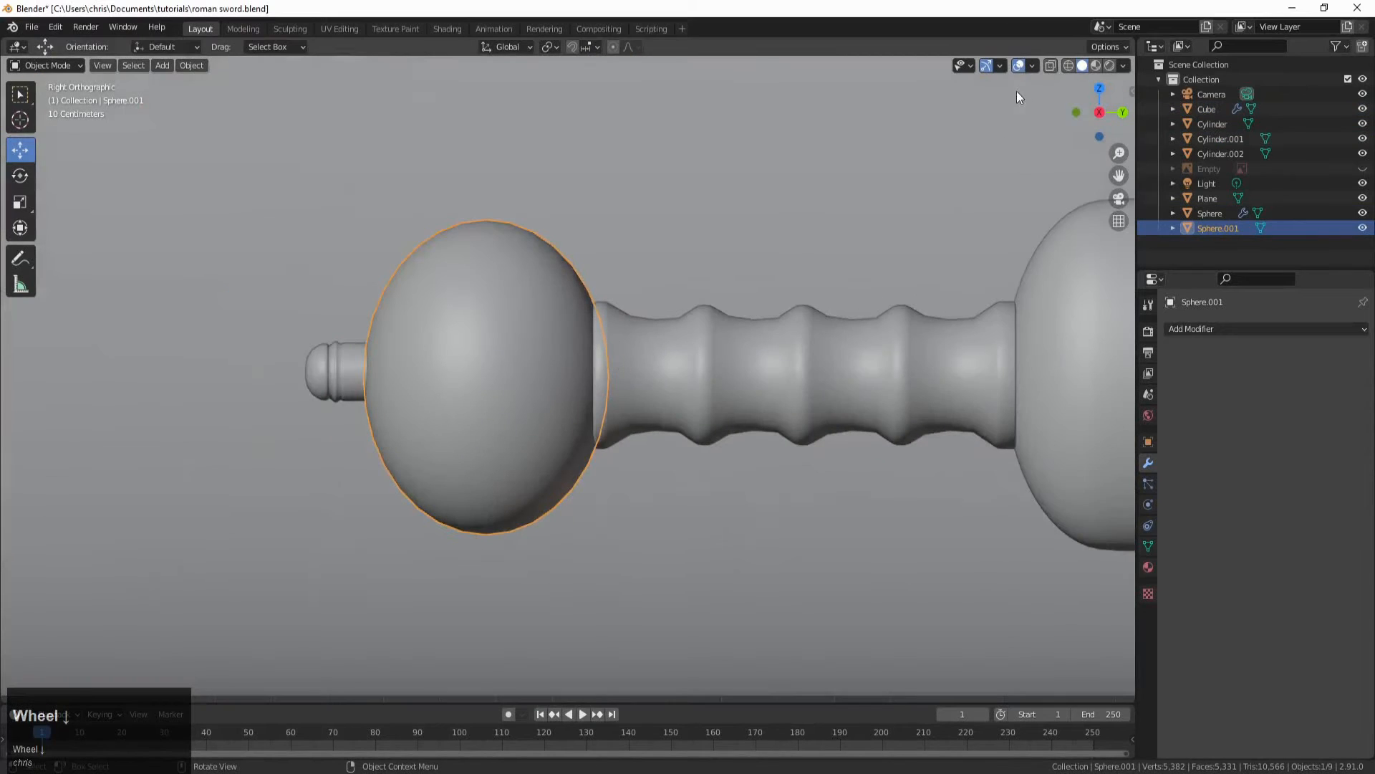
{"action": "left_click", "coordinate": [1032, 65]}
{"action": "left_click", "coordinate": [947, 318]}
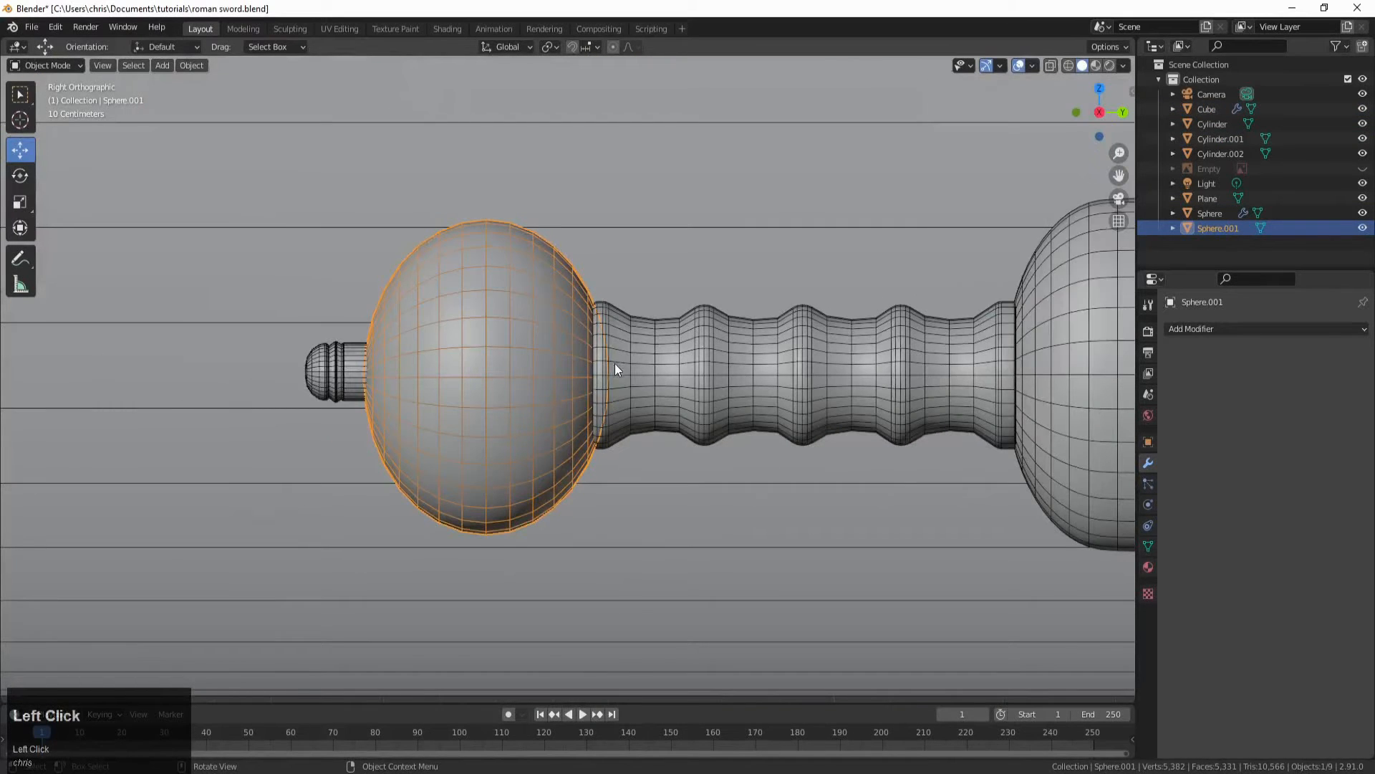
Step: Move the ribbed grip down along the Z axis by about 0.0026 m to align it with the pommel's center line
{"action": "scroll", "coordinate": [613, 376], "scroll_direction": "up", "scroll_amount": 4}
{"action": "left_click", "coordinate": [754, 334]}
{"action": "left_click", "coordinate": [753, 333]}
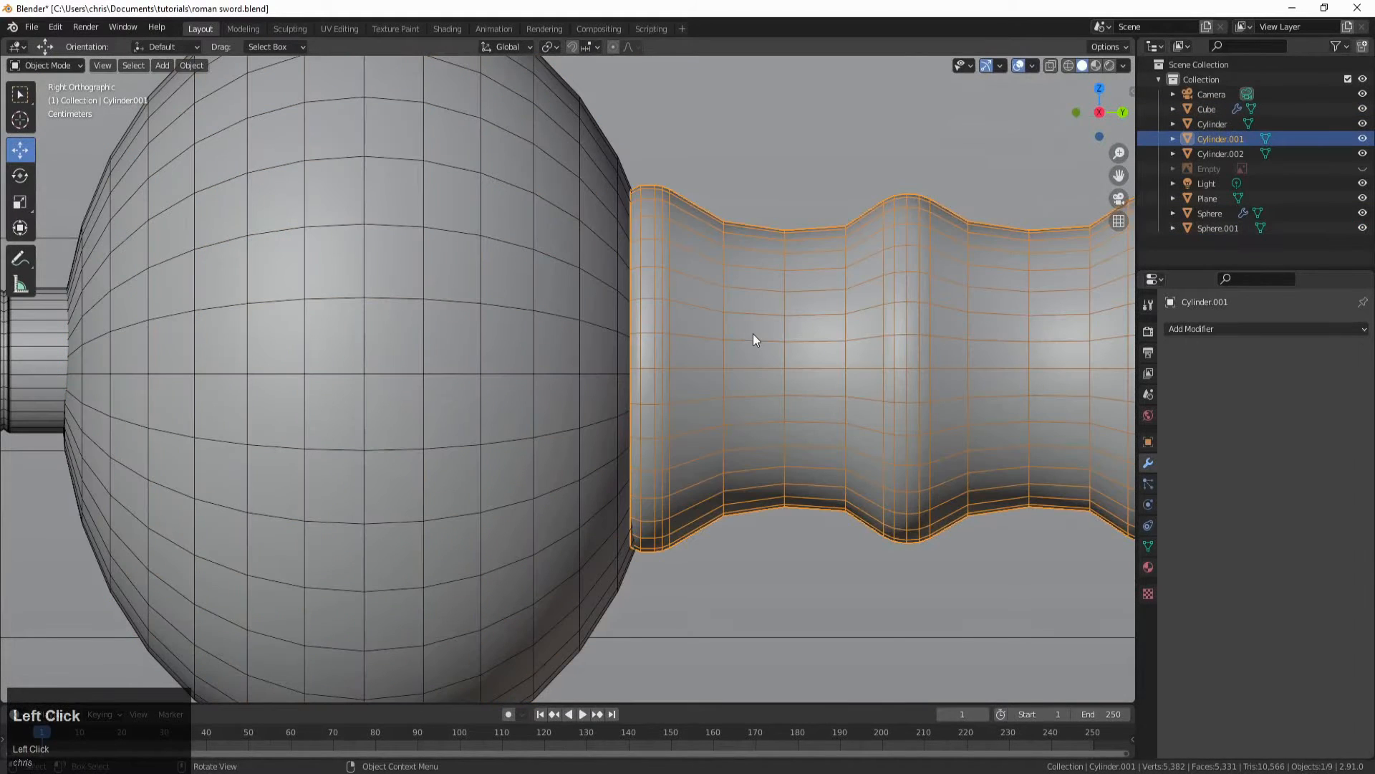
{"action": "key", "text": "g"}
{"action": "key", "text": "z"}
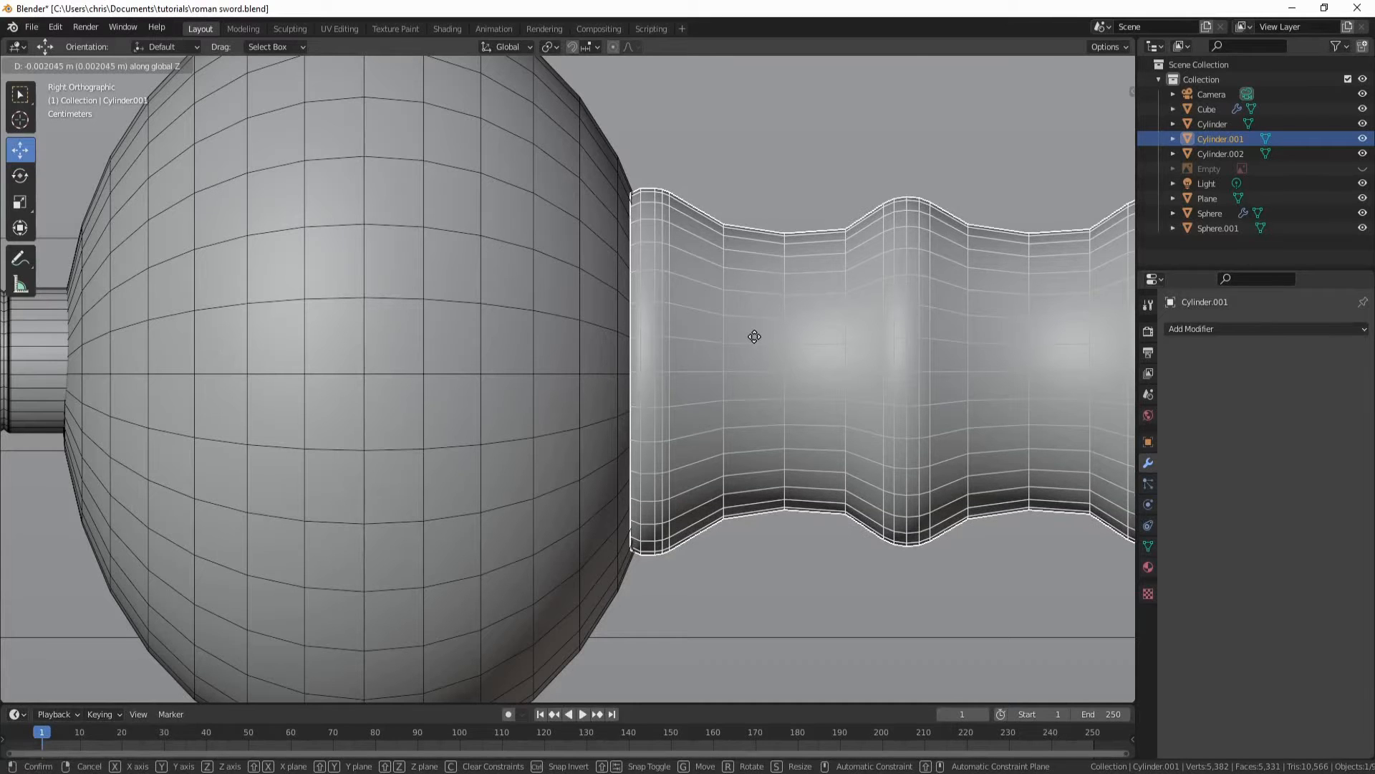
{"action": "left_click", "coordinate": [754, 337]}
{"action": "scroll", "coordinate": [623, 174], "scroll_direction": "down", "scroll_amount": 5}
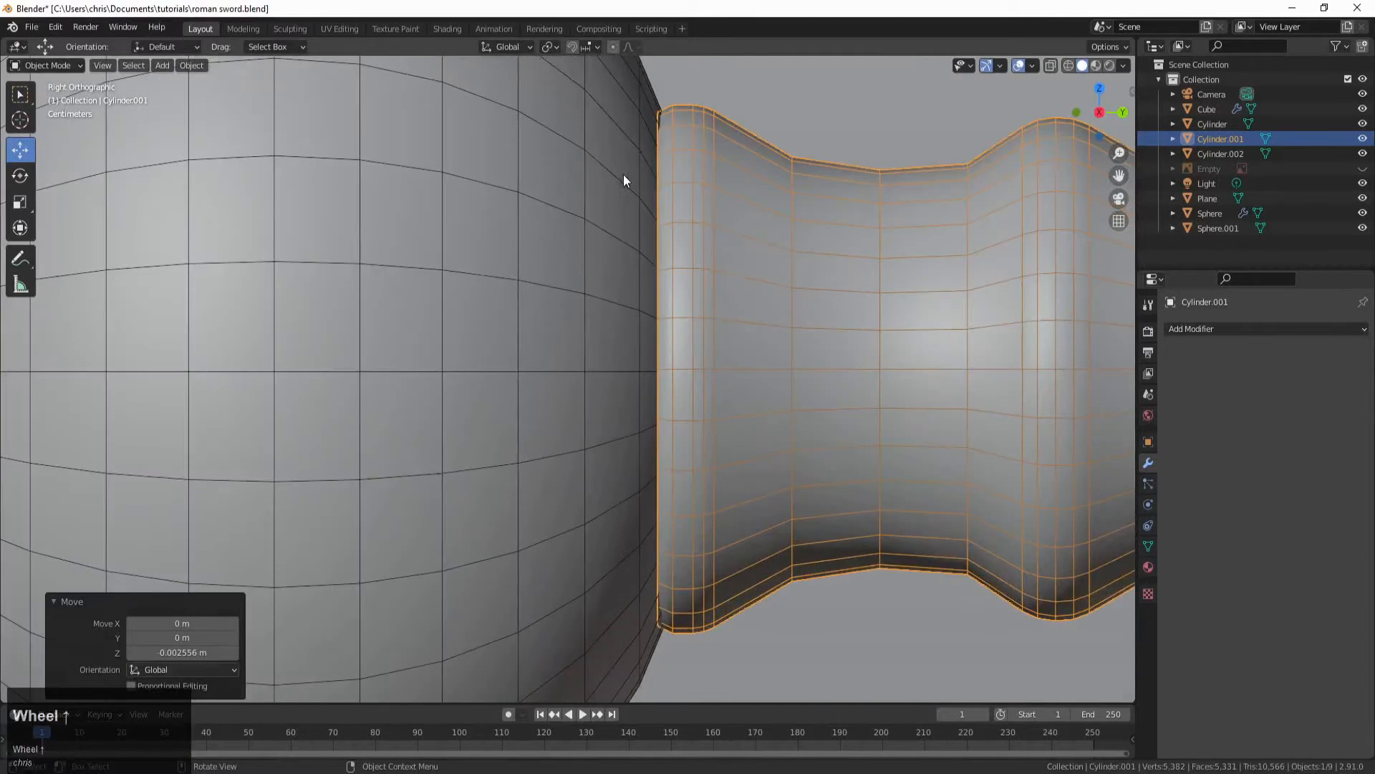
{"action": "scroll", "coordinate": [657, 118], "scroll_direction": "down", "scroll_amount": 1}
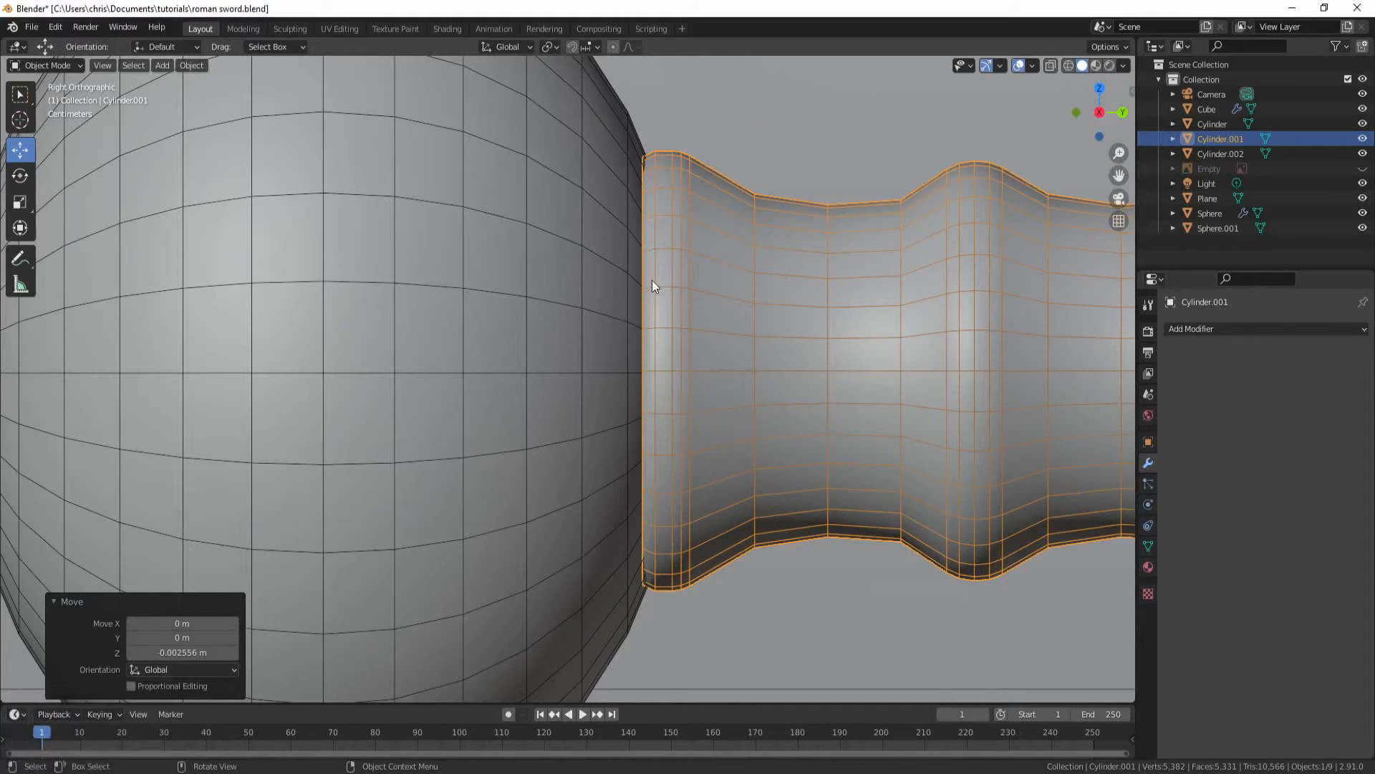
{"action": "scroll", "coordinate": [573, 272], "scroll_direction": "up", "scroll_amount": 3}
{"action": "scroll", "coordinate": [556, 269], "scroll_direction": "down", "scroll_amount": 4}
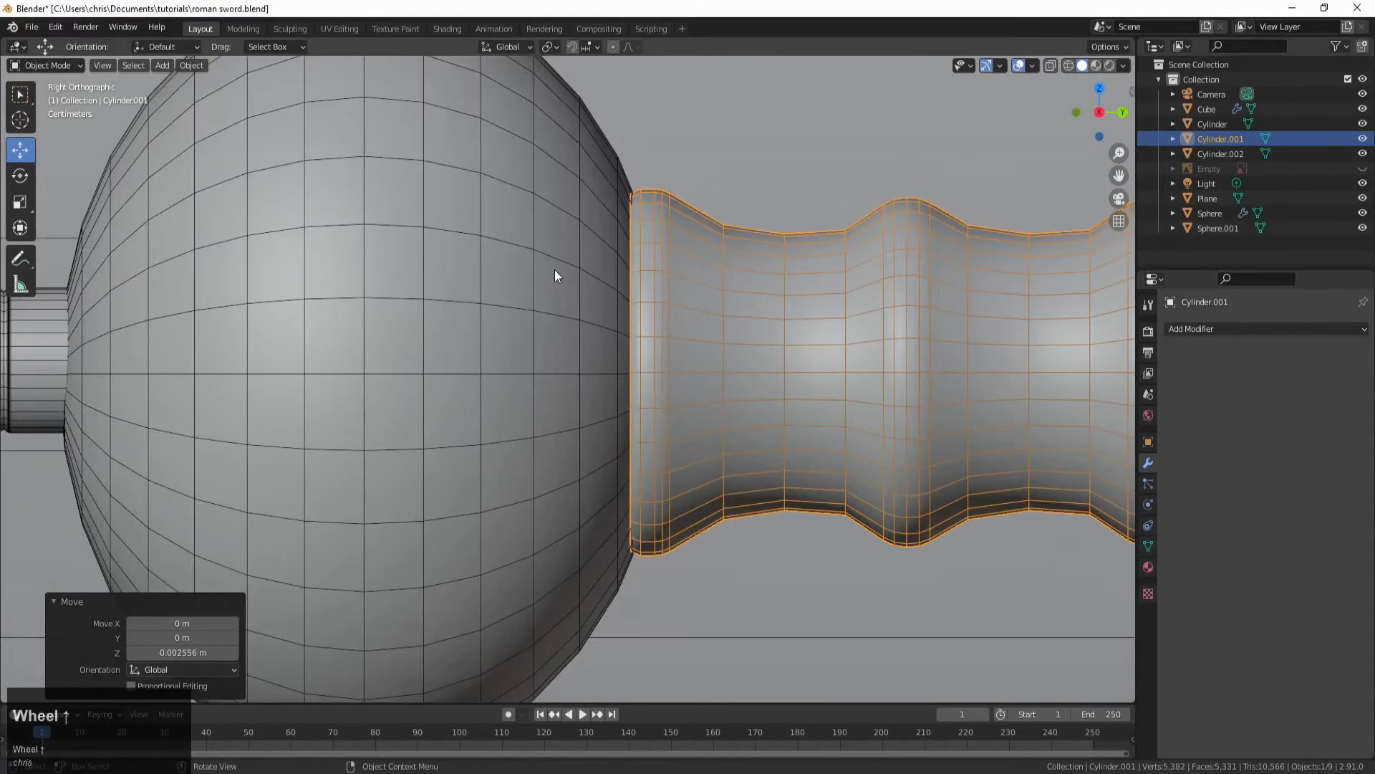
Step: Shift the pommel sphere along the Y axis by about -0.0012 m, away from the grip
{"action": "left_click", "coordinate": [546, 268]}
{"action": "key", "text": "g"}
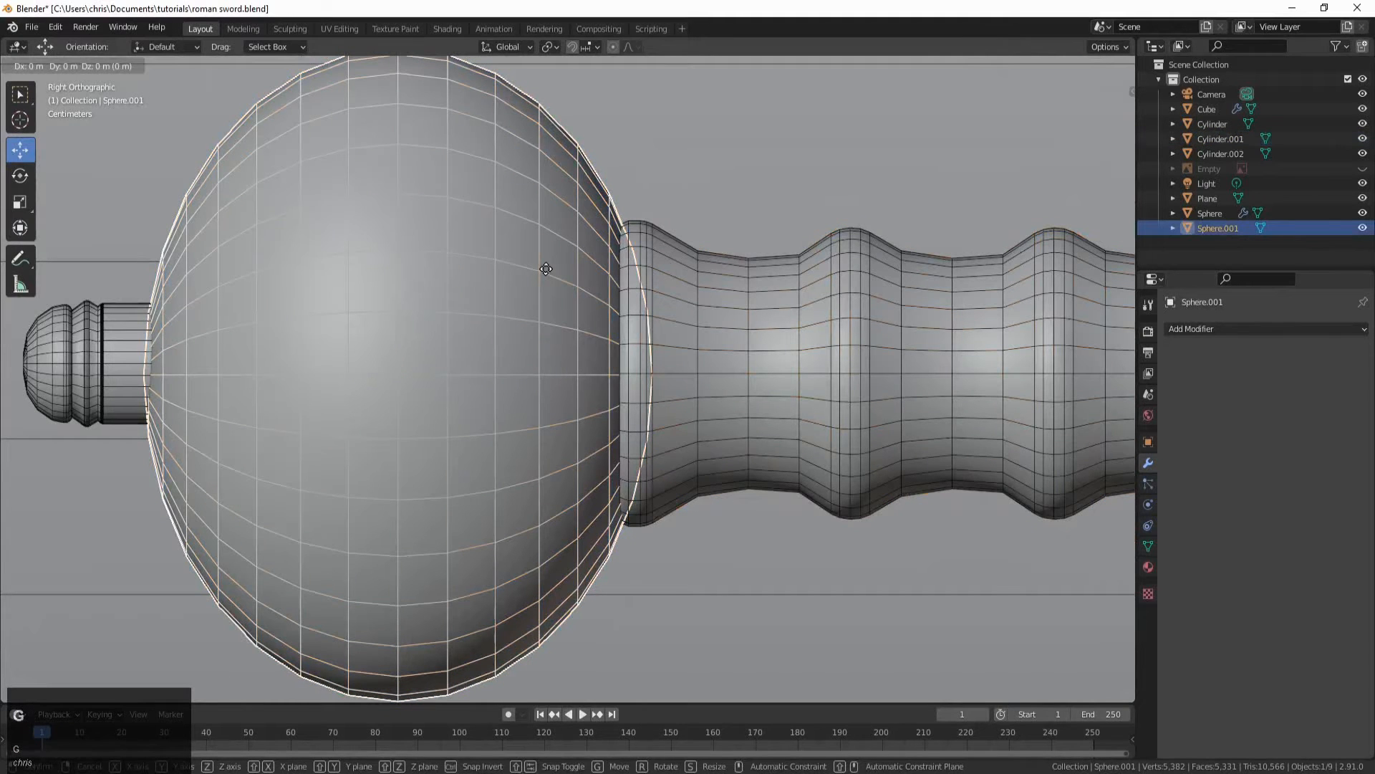
{"action": "key", "text": "x"}
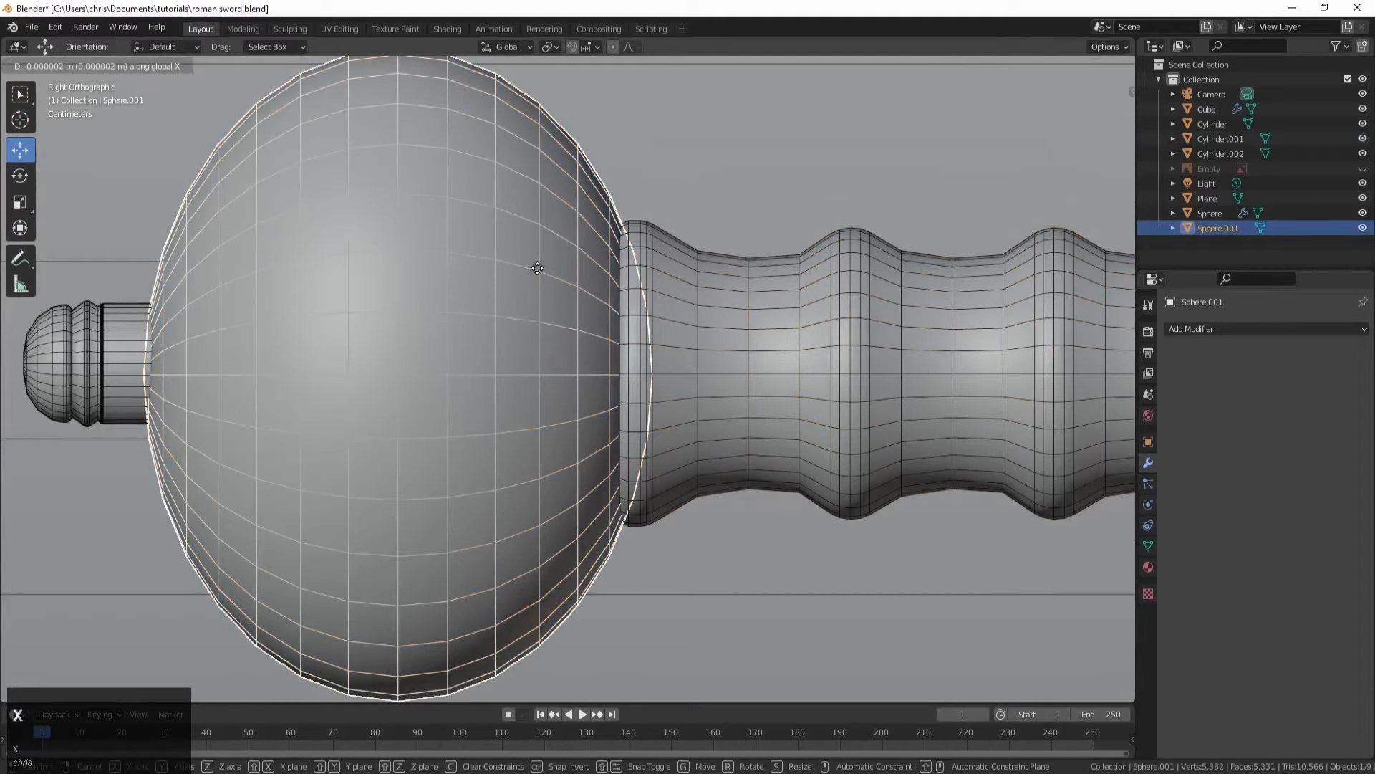
{"action": "key", "text": "y"}
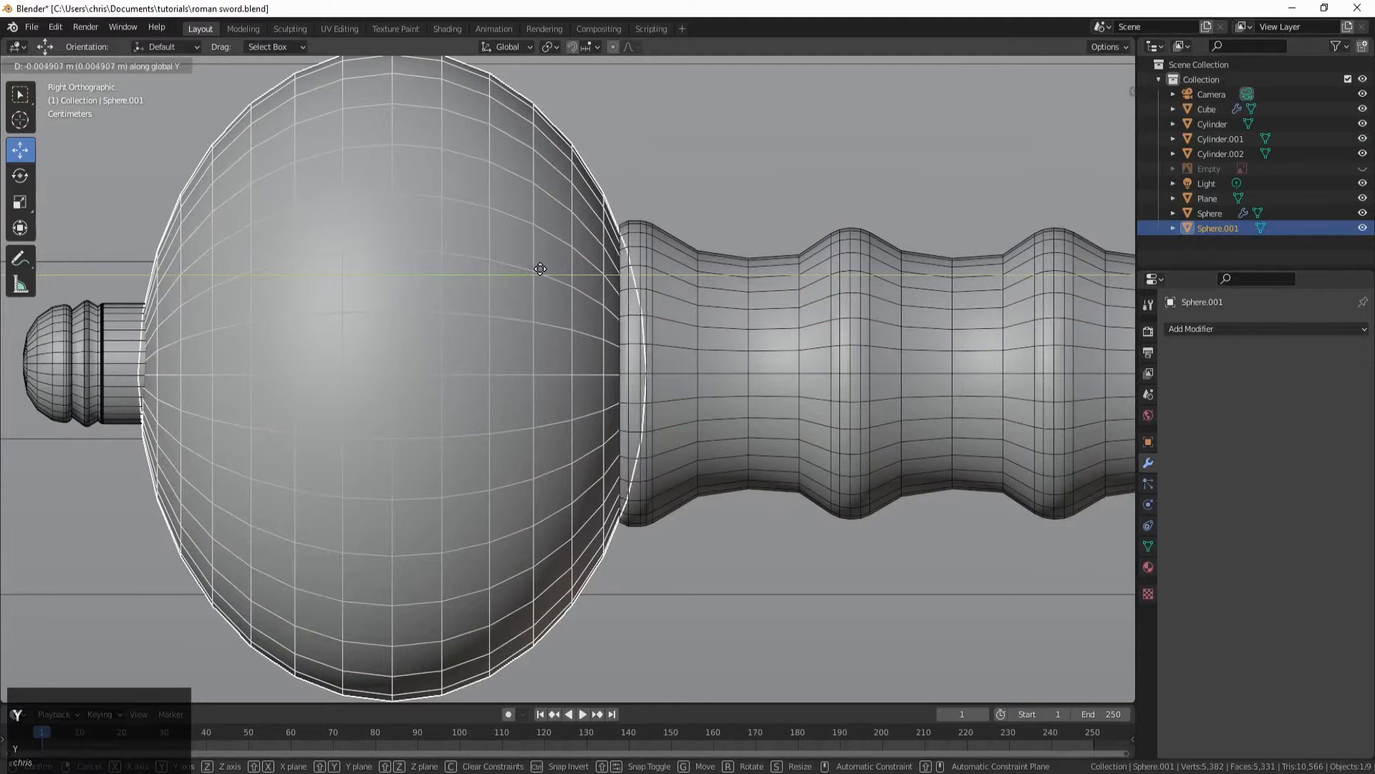
{"action": "left_click", "coordinate": [546, 269]}
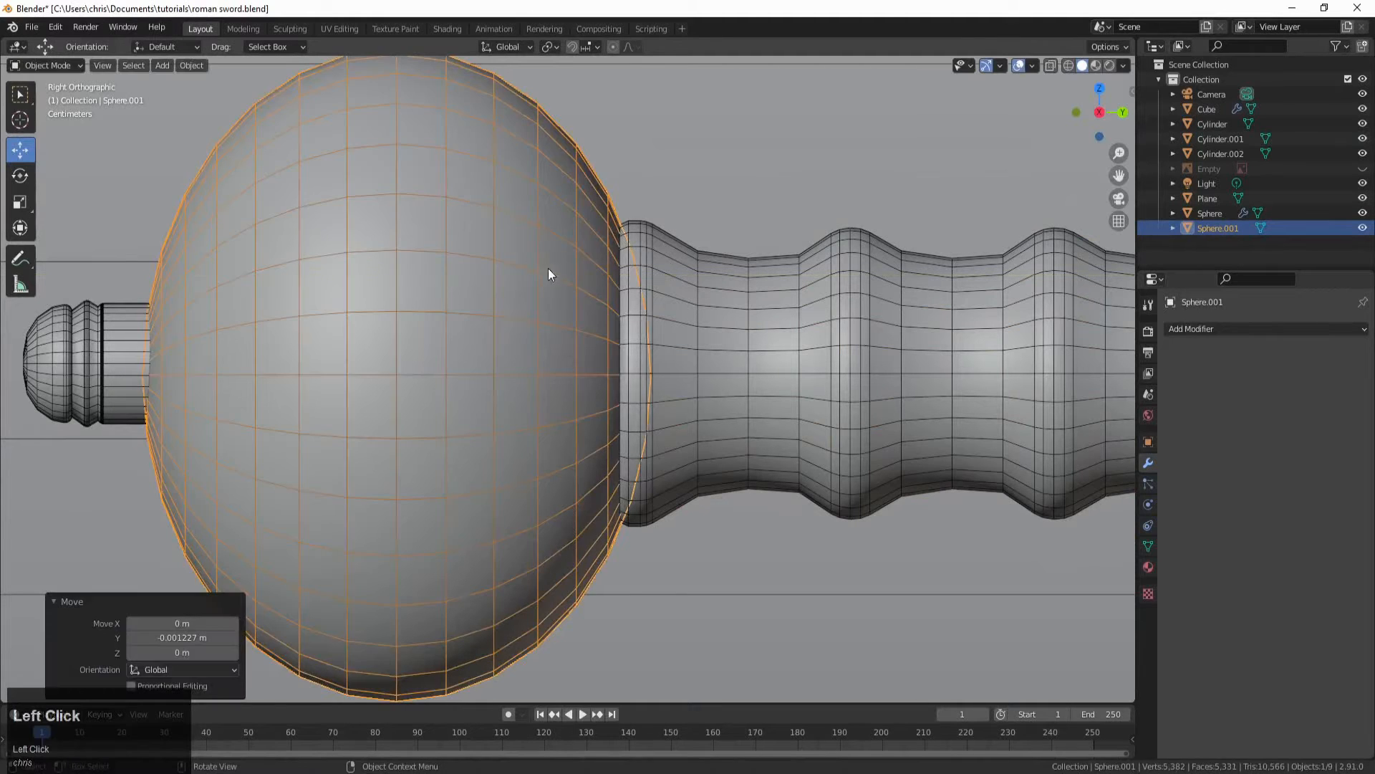
Step: Shift the pommel sphere a further -0.0014 m or so along Y so its surface meets the grip's end edge, and deselect it
{"action": "left_click", "coordinate": [691, 166]}
{"action": "scroll", "coordinate": [634, 232], "scroll_direction": "up", "scroll_amount": 3}
{"action": "scroll", "coordinate": [635, 234], "scroll_direction": "up", "scroll_amount": 2}
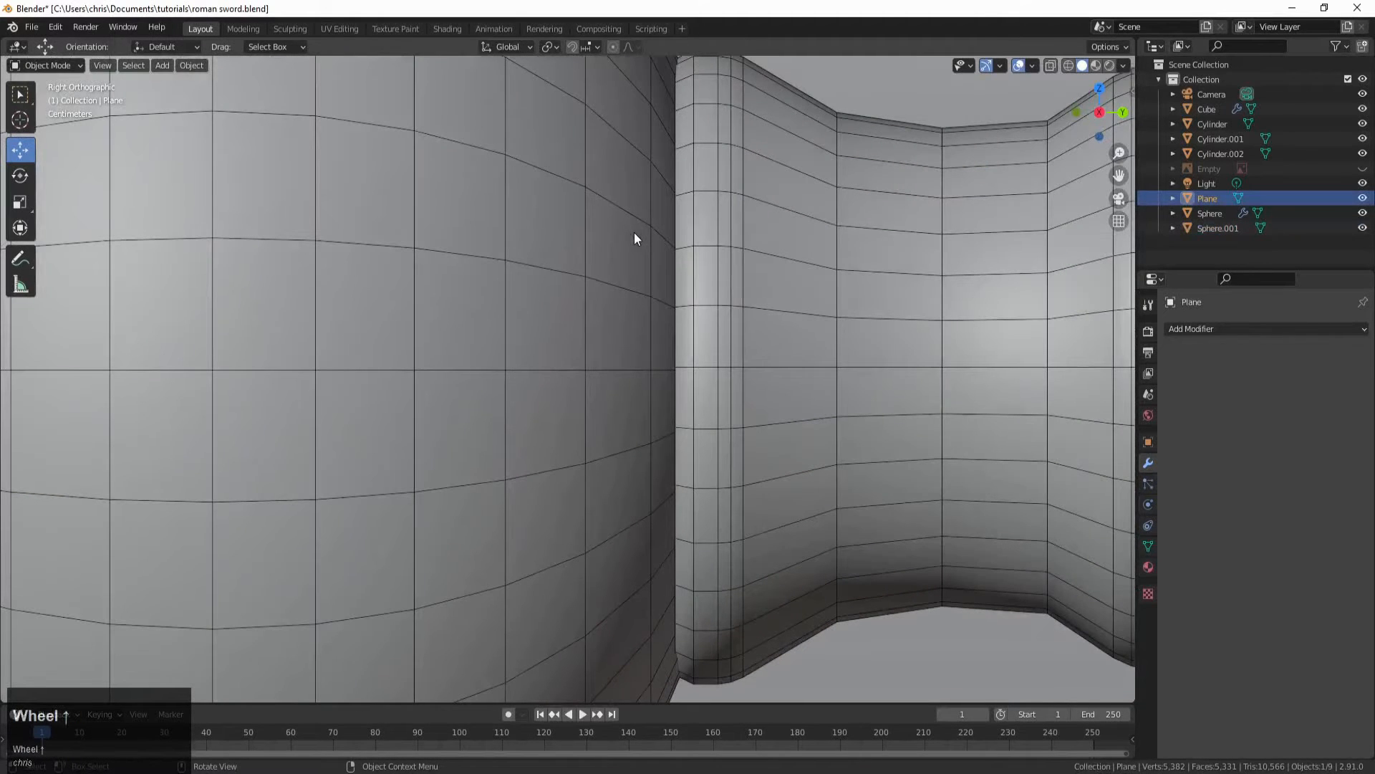
{"action": "scroll", "coordinate": [634, 232], "scroll_direction": "down", "scroll_amount": 2}
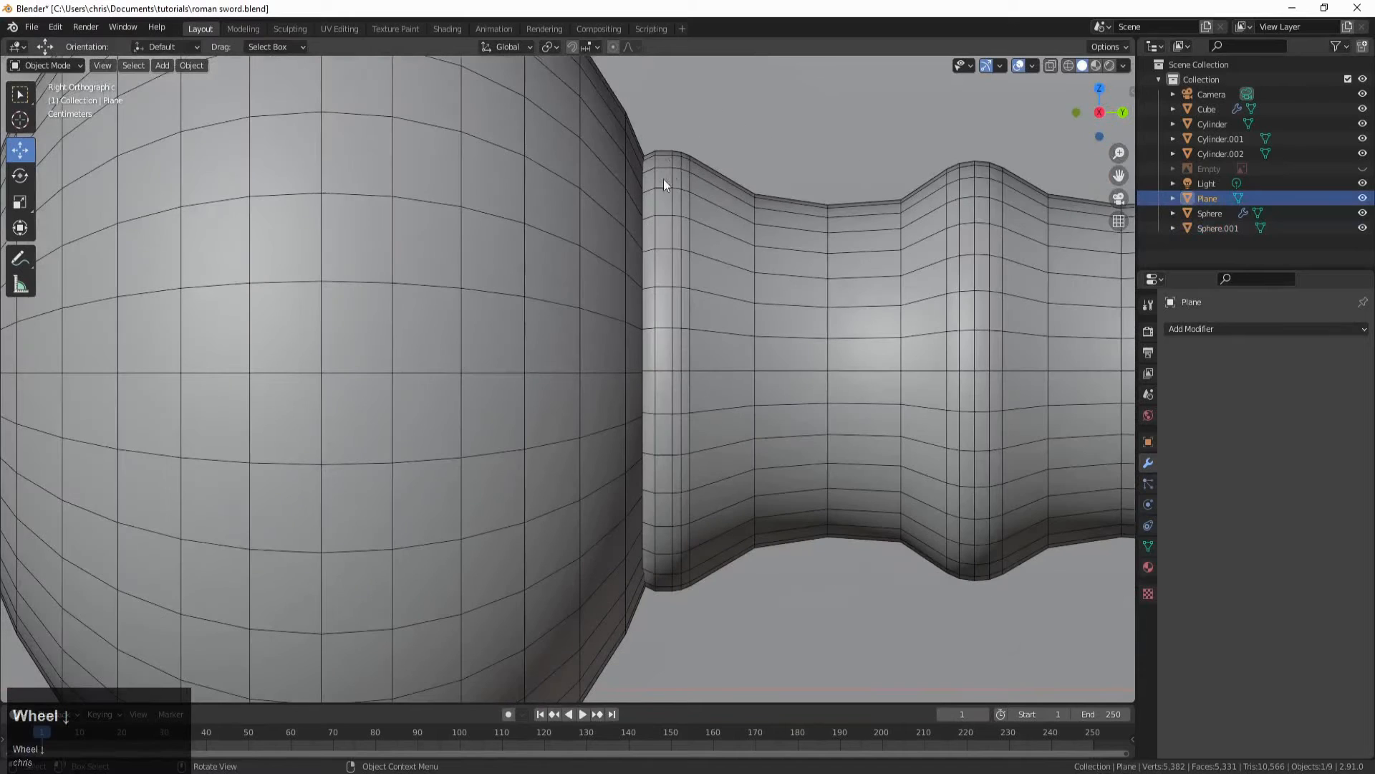
{"action": "scroll", "coordinate": [639, 600], "scroll_direction": "up", "scroll_amount": 1}
{"action": "left_click", "coordinate": [629, 586]}
{"action": "key", "text": "g"}
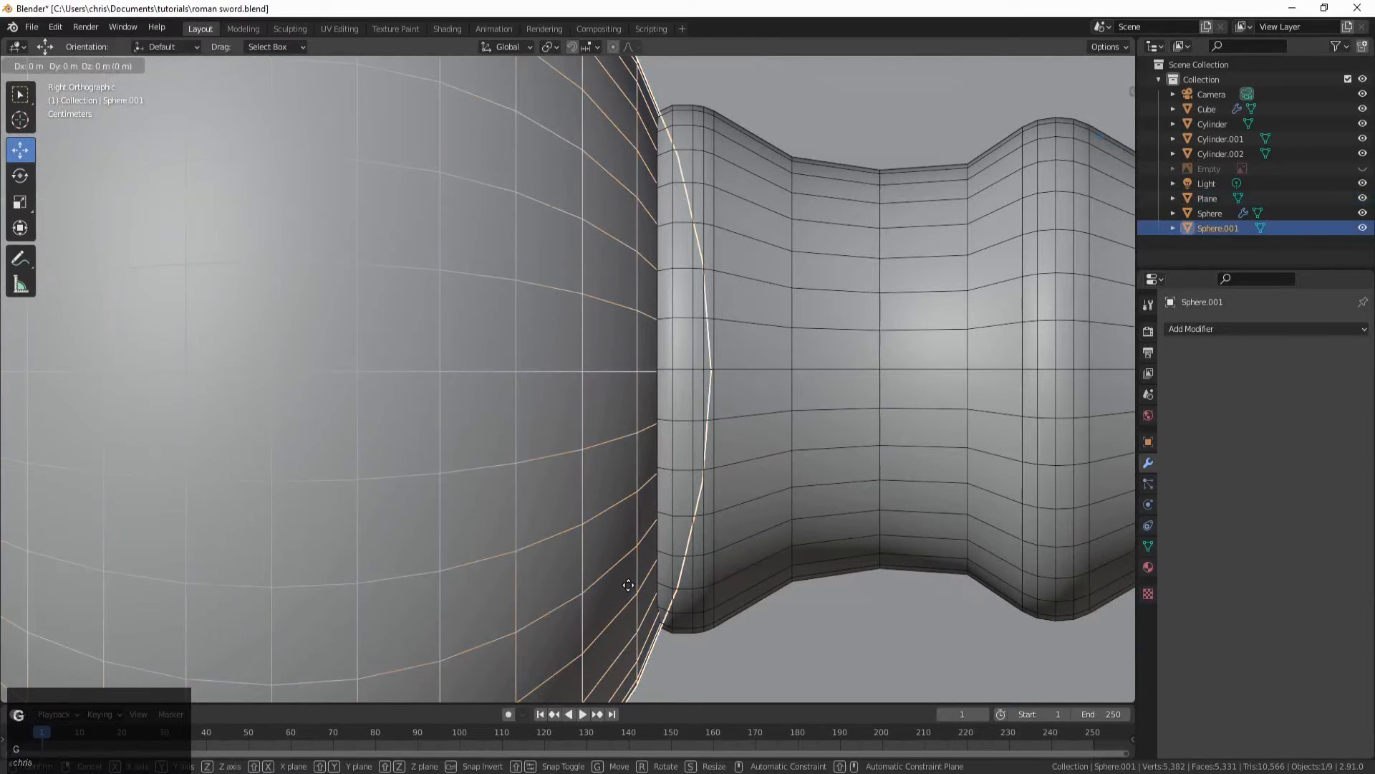
{"action": "key", "text": "y"}
{"action": "left_click", "coordinate": [631, 588]}
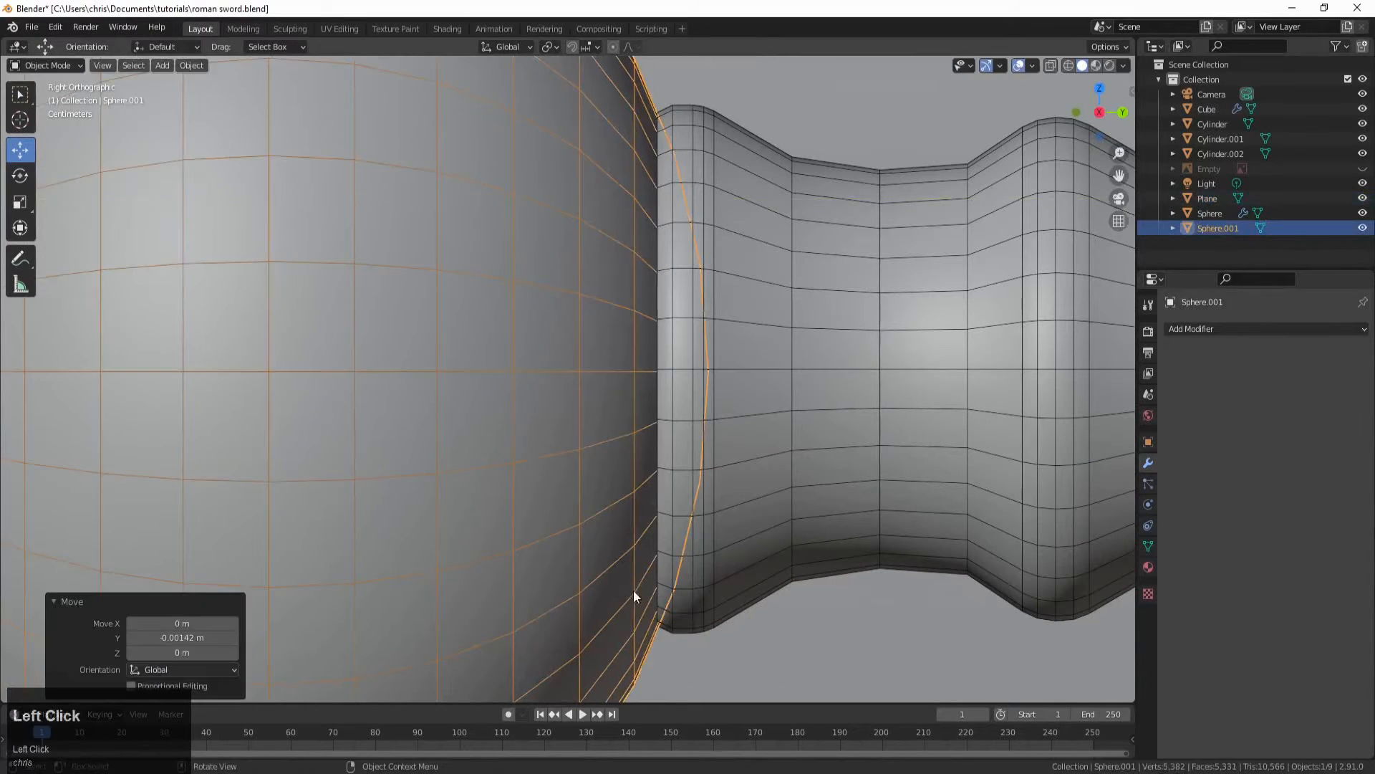
{"action": "left_click", "coordinate": [724, 664]}
{"action": "scroll", "coordinate": [719, 655], "scroll_direction": "down", "scroll_amount": 3}
{"action": "scroll", "coordinate": [720, 653], "scroll_direction": "down", "scroll_amount": 4}
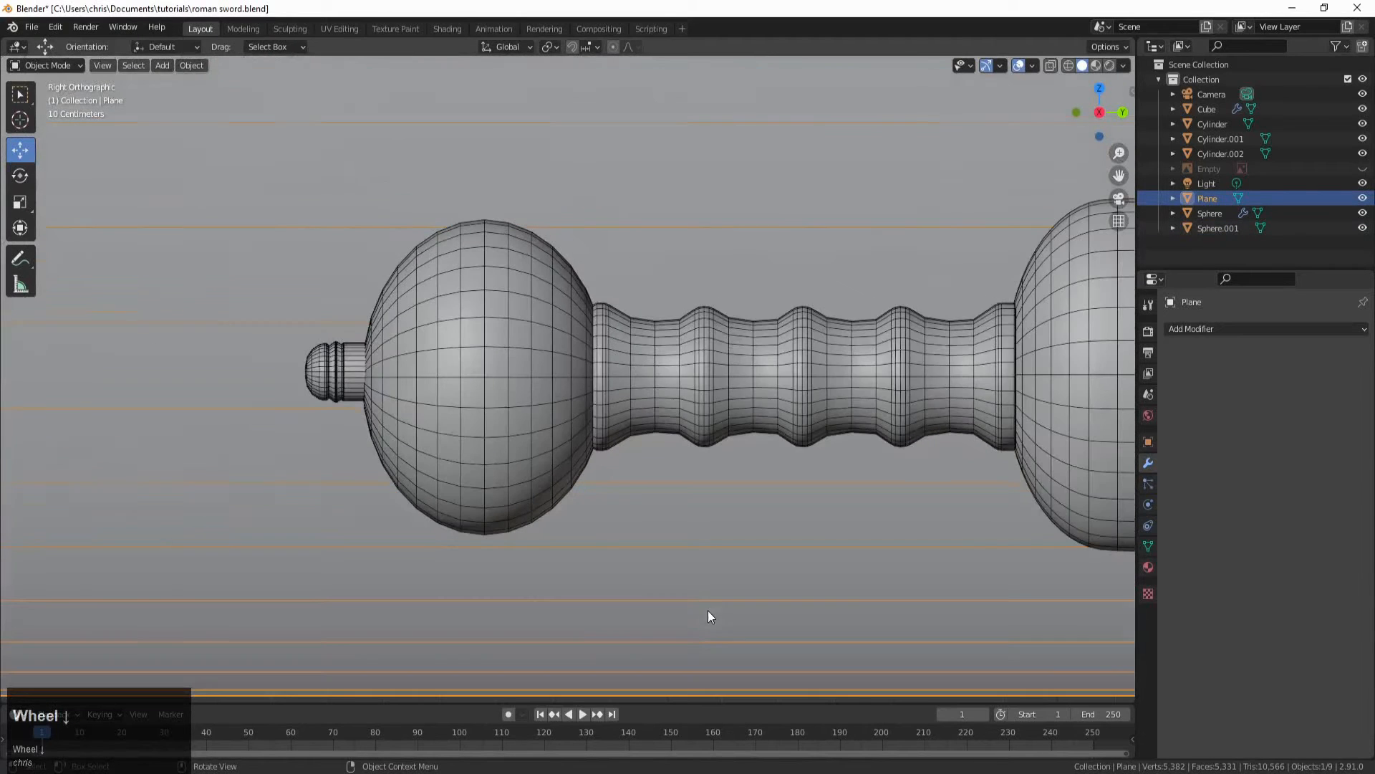
Step: Move the rounded guard down along the Z axis by about 0.0037 m to center it on the grip
{"action": "scroll", "coordinate": [716, 573], "scroll_direction": "down", "scroll_amount": 1}
{"action": "middle_click_drag", "start_coordinate": [872, 528], "coordinate": [798, 466], "text": "shift"}
{"action": "scroll", "coordinate": [845, 430], "scroll_direction": "up", "scroll_amount": 3}
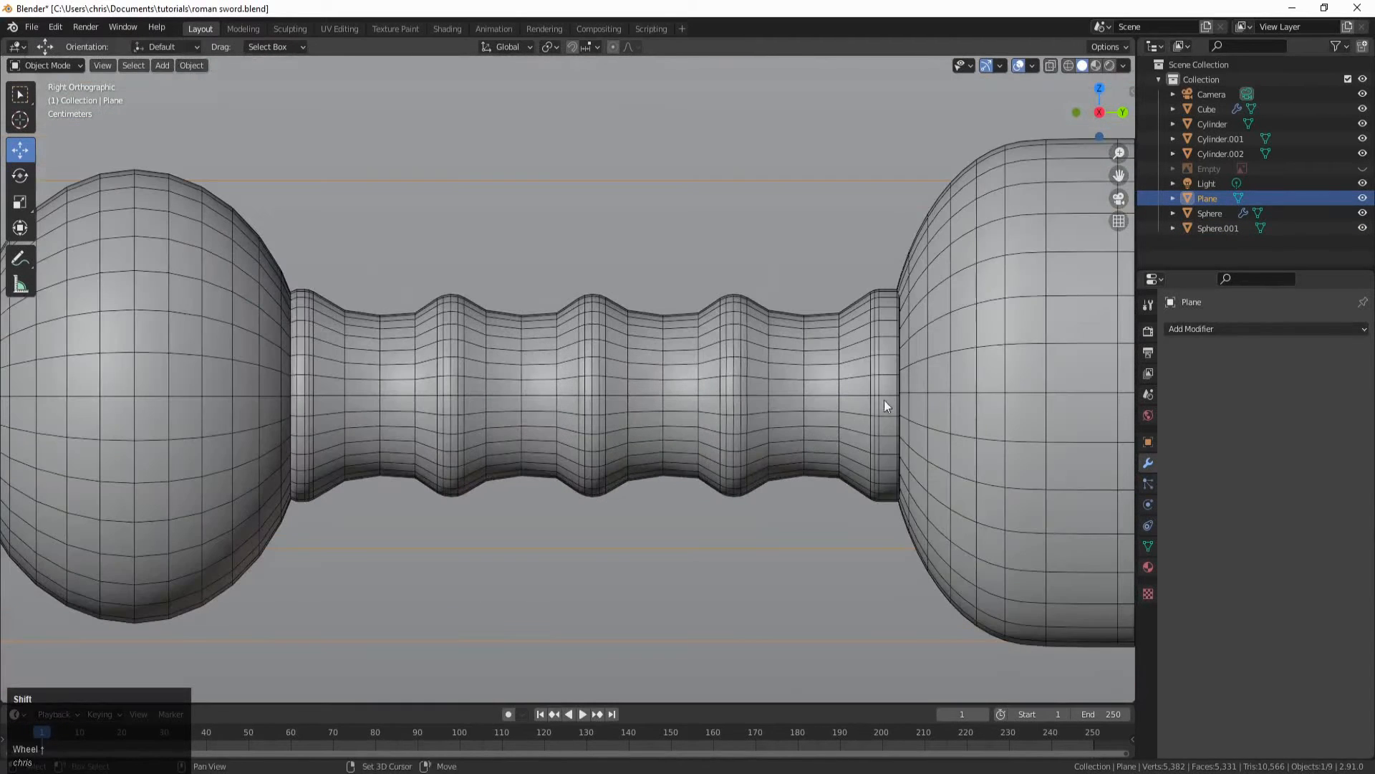
{"action": "left_click", "coordinate": [946, 402]}
{"action": "middle_click_drag", "start_coordinate": [942, 424], "coordinate": [876, 456], "text": "shift"}
{"action": "scroll", "coordinate": [755, 473], "scroll_direction": "up", "scroll_amount": 2}
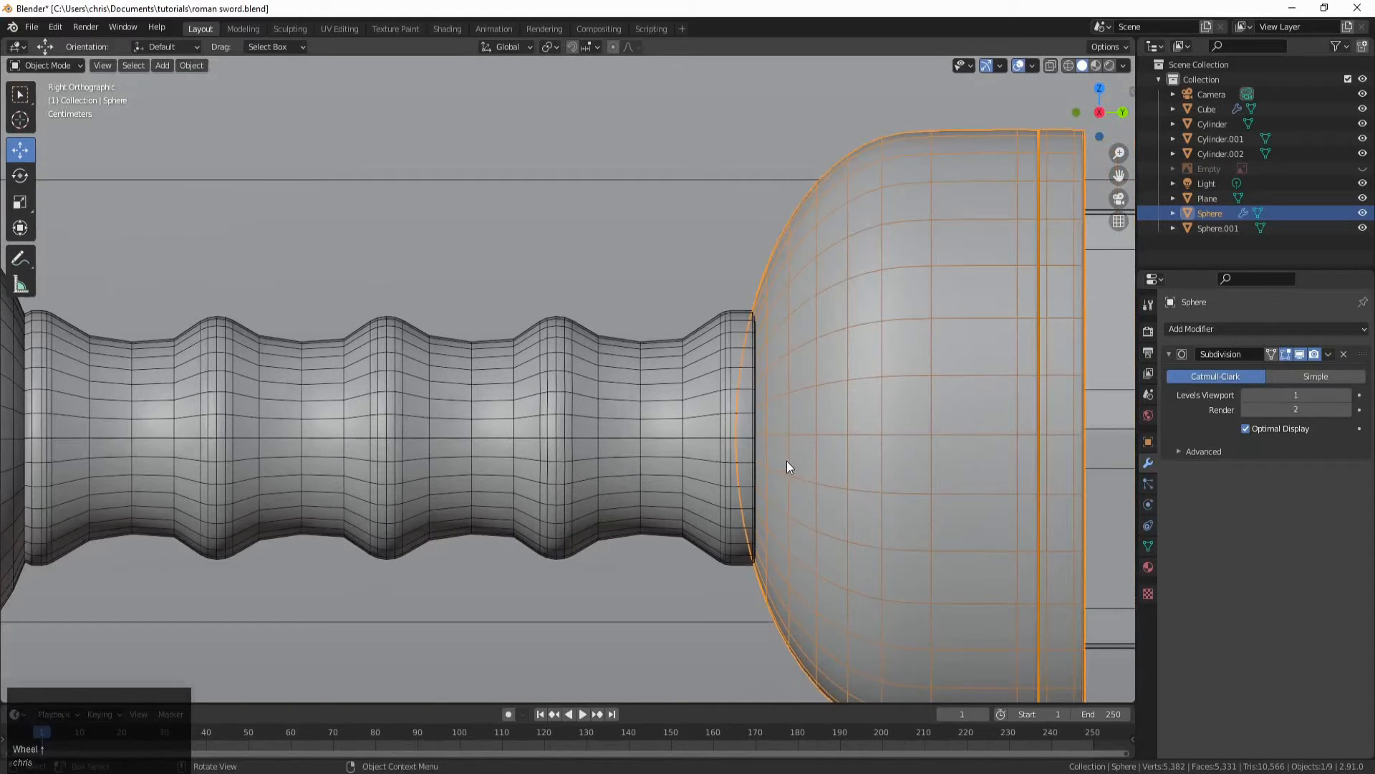
{"action": "key", "text": "g"}
{"action": "key", "text": "z"}
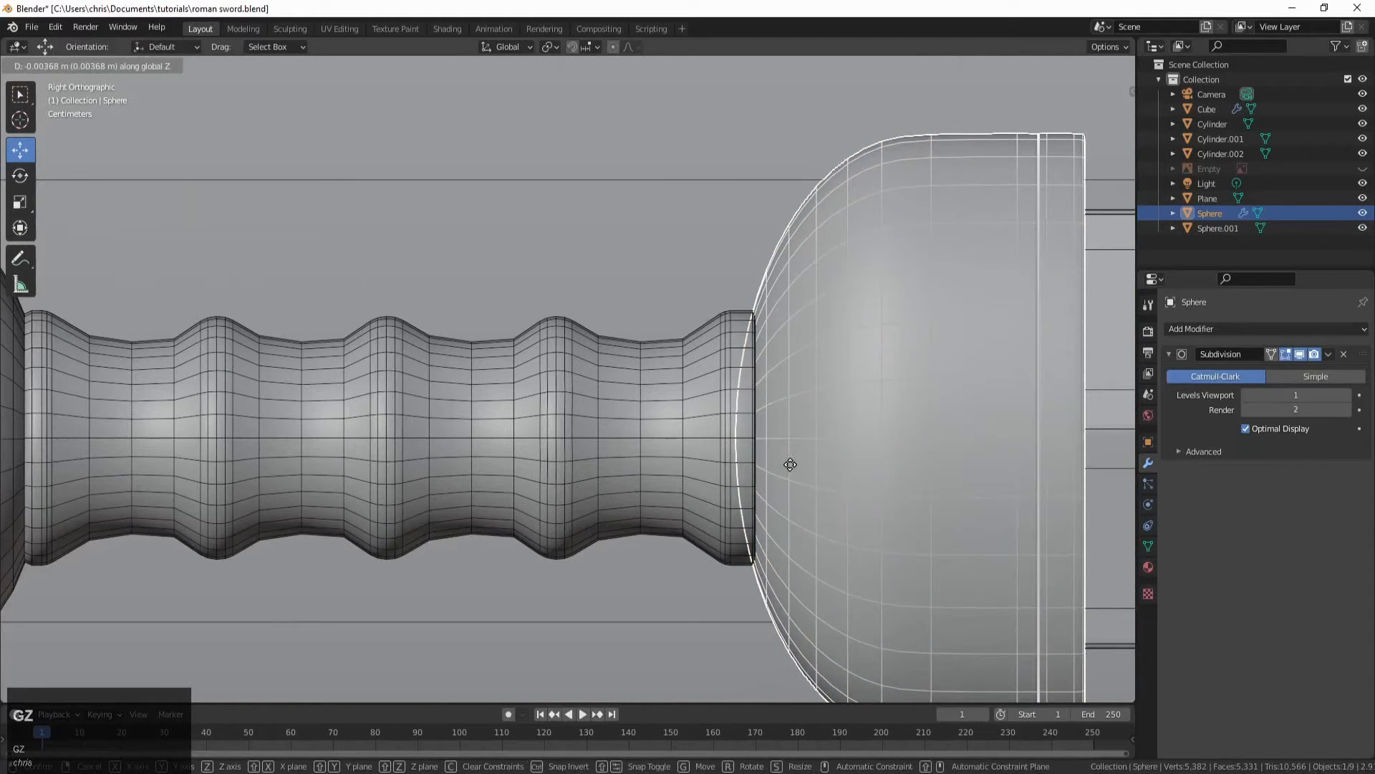
{"action": "left_click", "coordinate": [795, 464]}
Step: Move the blade down along the Z axis by about 0.0096 m to center it on the guard
{"action": "middle_click_drag", "start_coordinate": [858, 471], "coordinate": [794, 445], "text": "shift"}
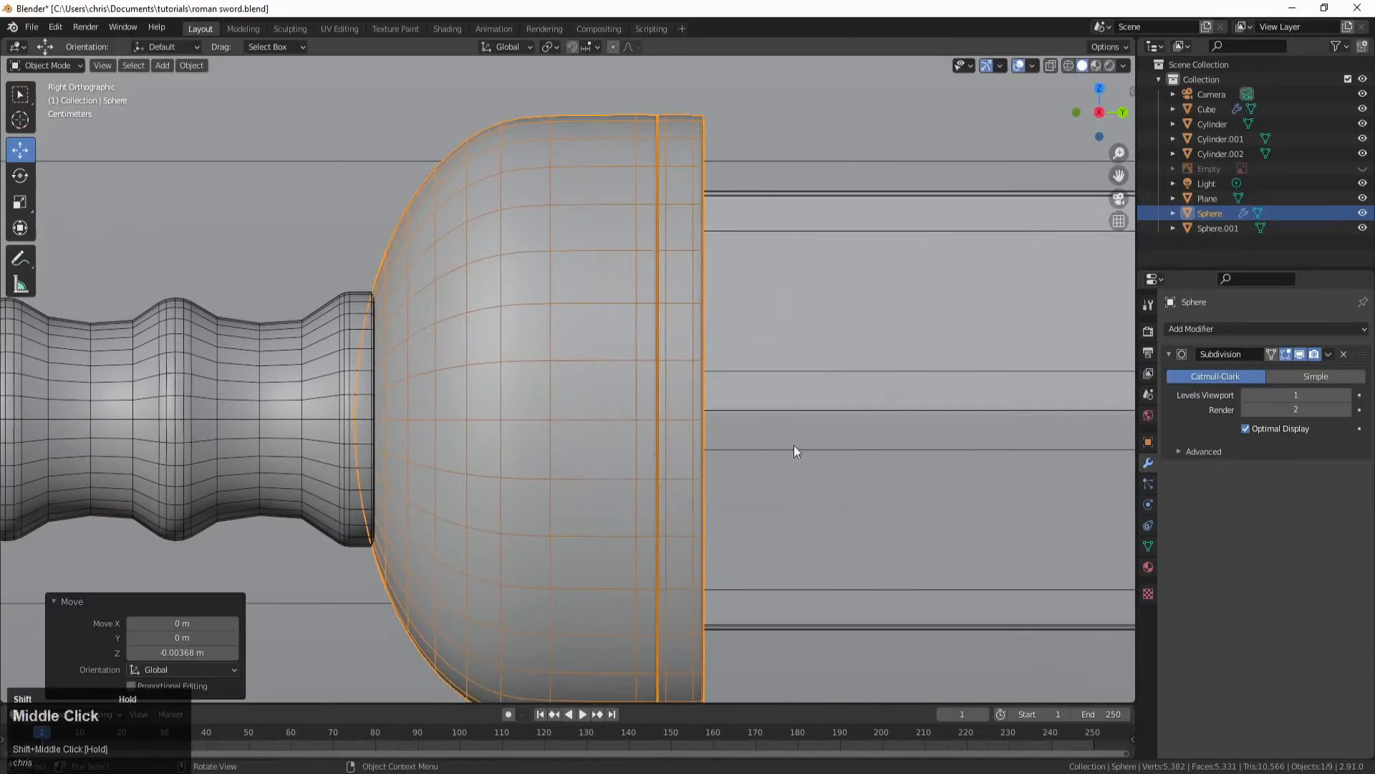
{"action": "left_click", "coordinate": [875, 437]}
{"action": "key", "text": "g"}
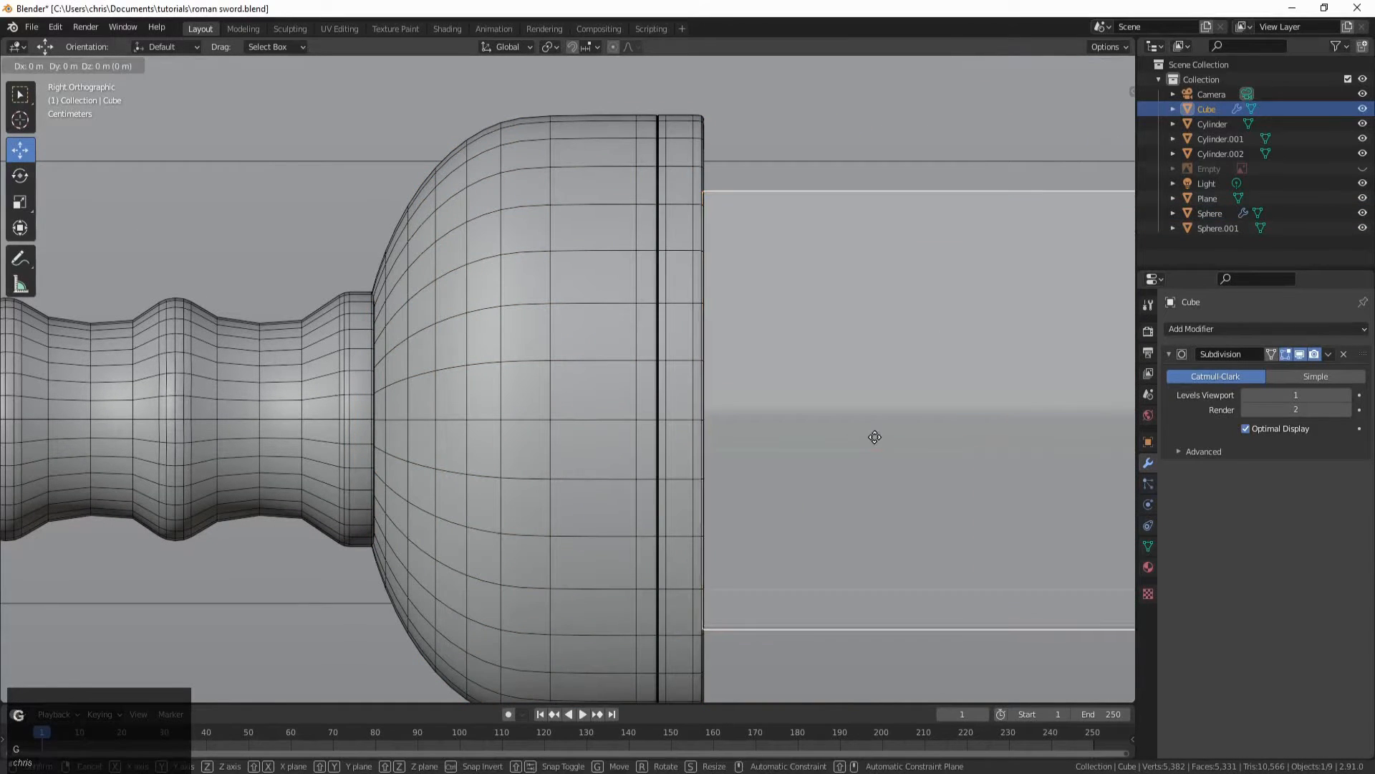
{"action": "key", "text": "z"}
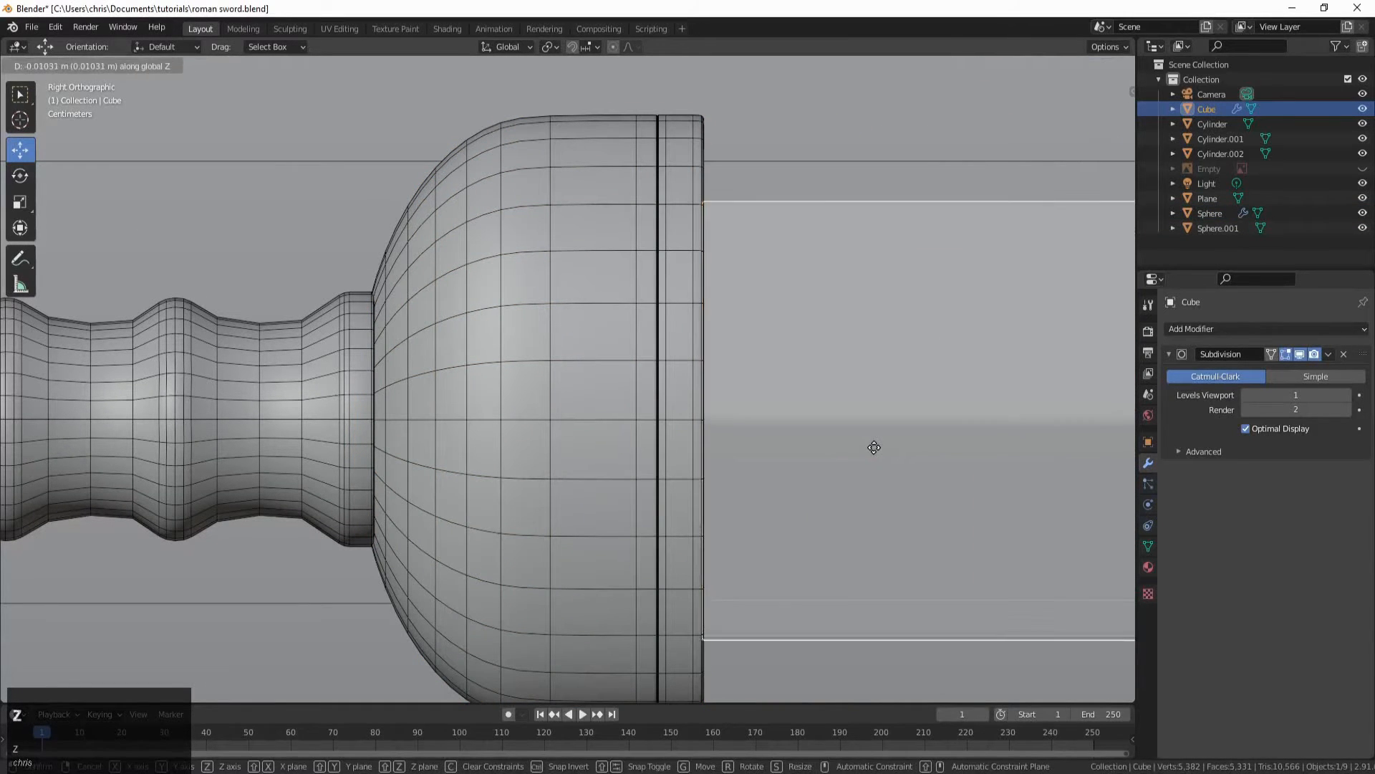
{"action": "scroll", "coordinate": [869, 440], "scroll_direction": "down", "scroll_amount": 1}
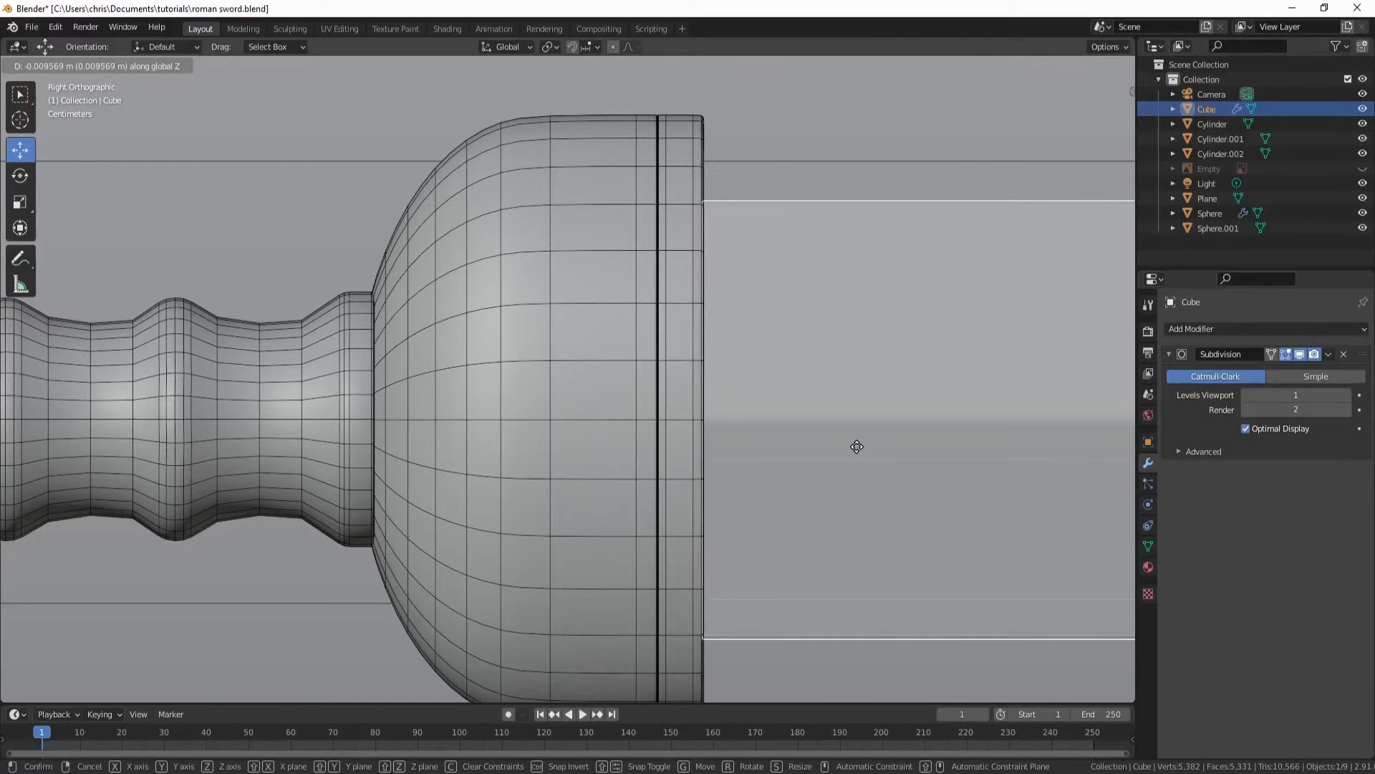
{"action": "left_click", "coordinate": [857, 446]}
{"action": "scroll", "coordinate": [857, 445], "scroll_direction": "down", "scroll_amount": 2}
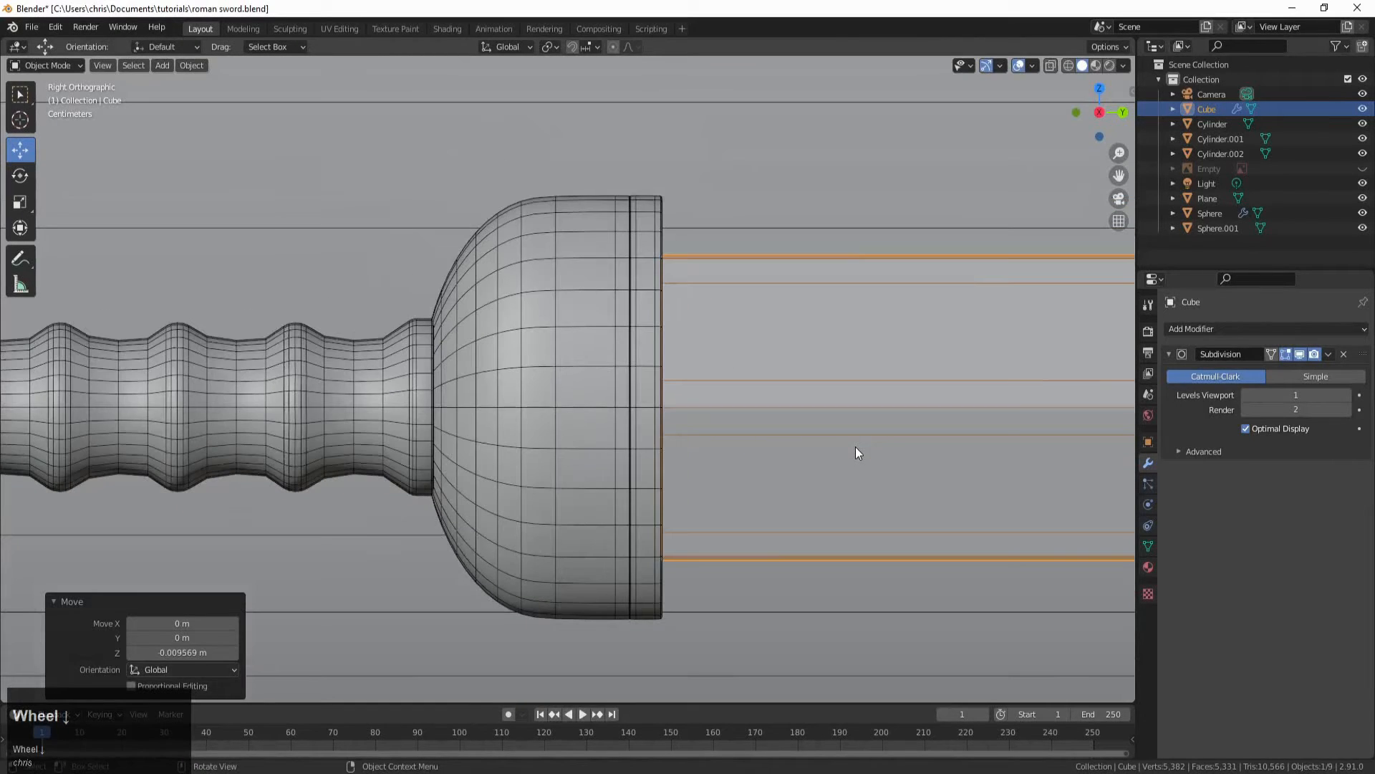
{"action": "scroll", "coordinate": [855, 446], "scroll_direction": "down", "scroll_amount": 3}
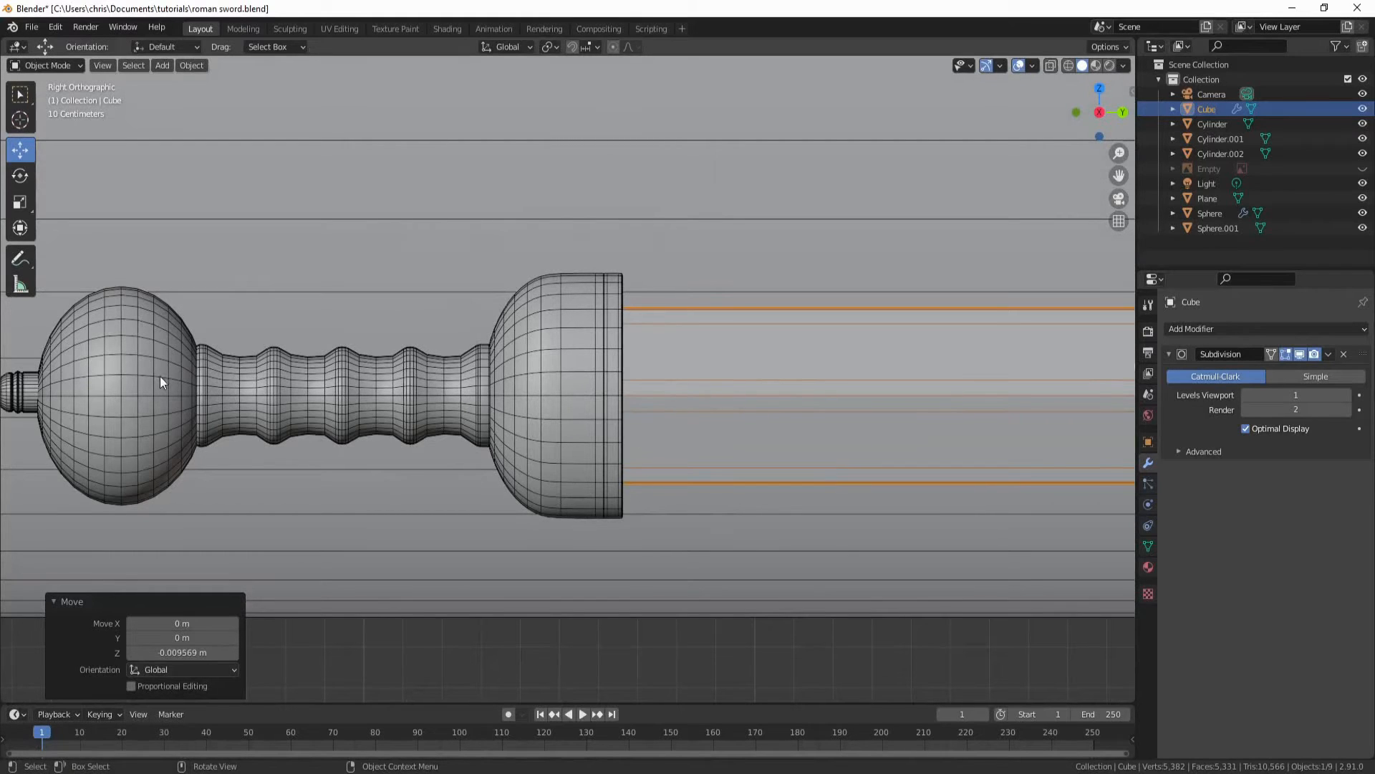
Step: Move the small end knob down along the Z axis by about 0.0102 m to line it up with the pommel's center
{"action": "middle_click_drag", "start_coordinate": [10, 400], "coordinate": [385, 410], "text": "shift"}
{"action": "scroll", "coordinate": [385, 410], "scroll_direction": "up", "scroll_amount": 5}
{"action": "middle_click_drag", "start_coordinate": [222, 449], "coordinate": [458, 422], "text": "shift"}
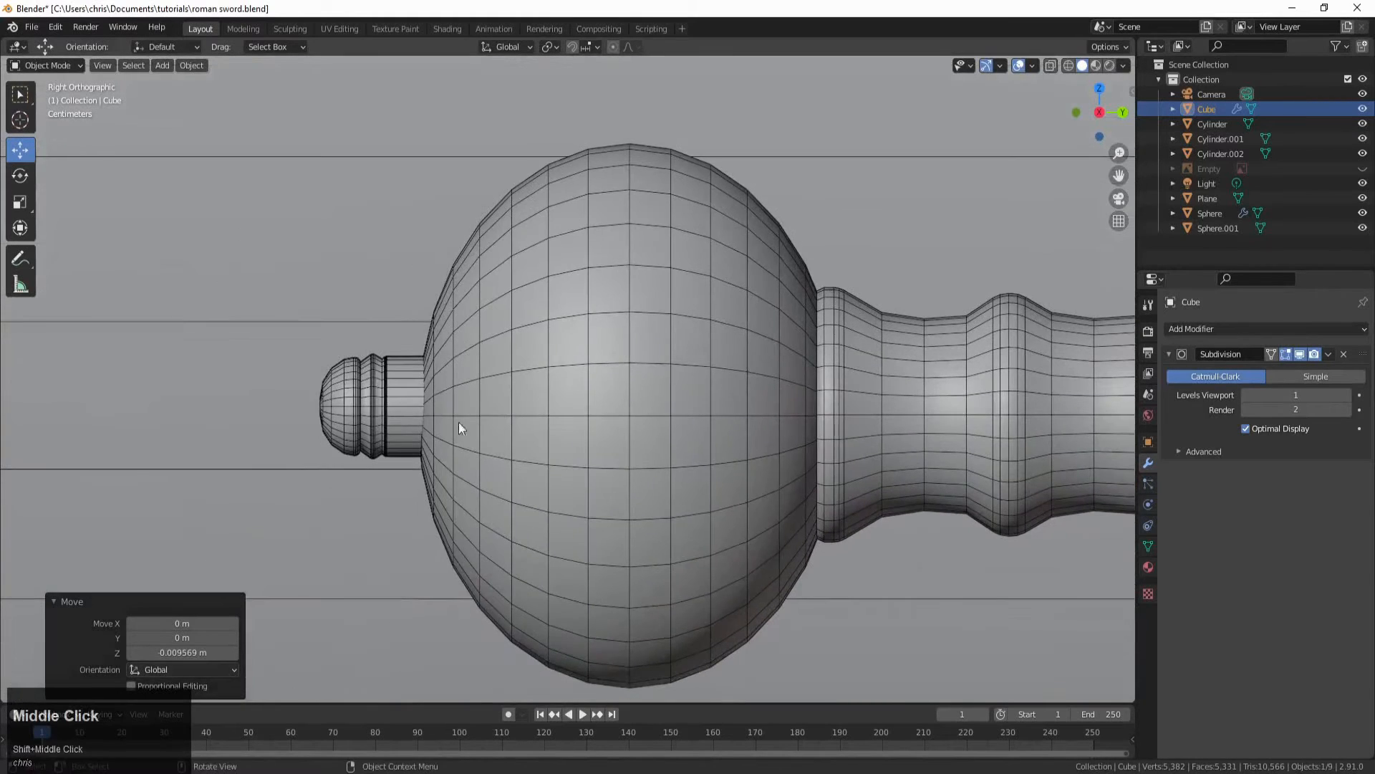
{"action": "scroll", "coordinate": [400, 444], "scroll_direction": "up", "scroll_amount": 2}
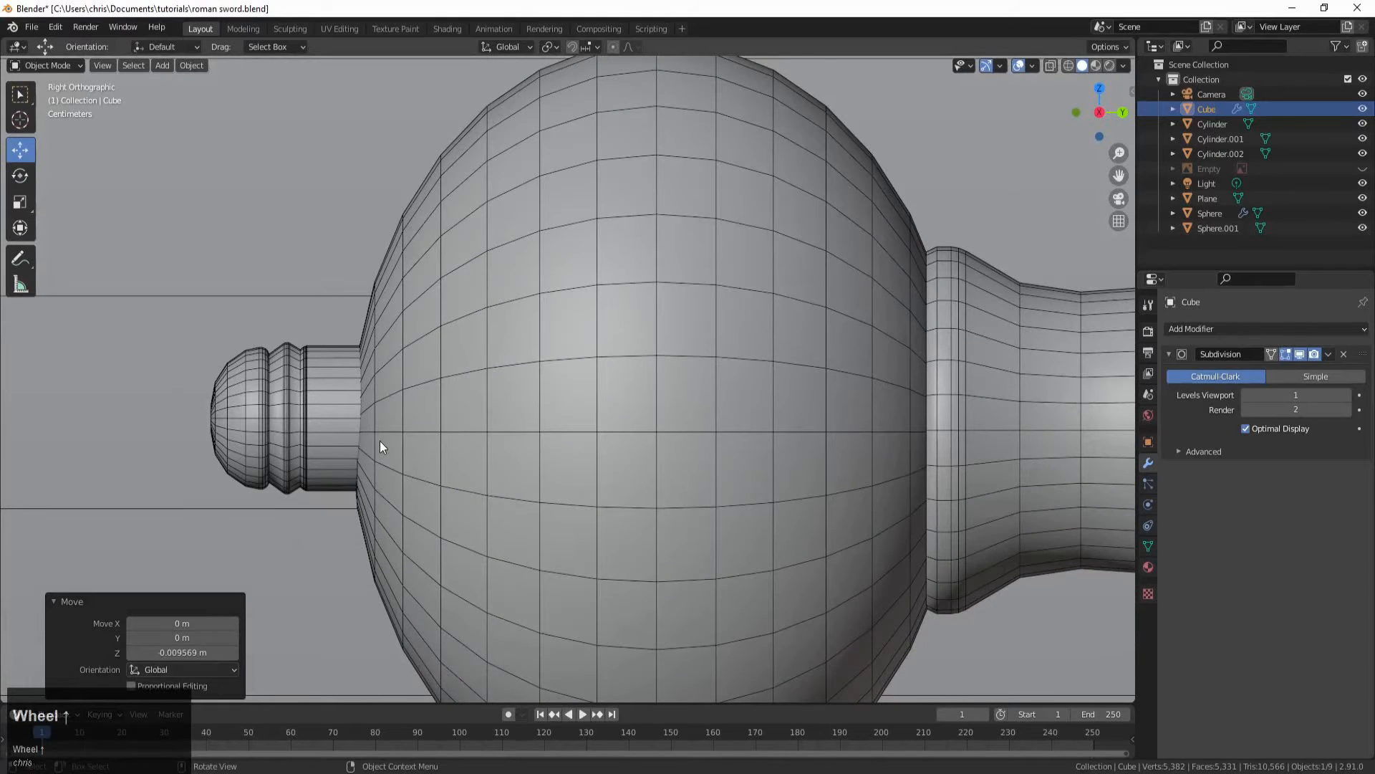
{"action": "left_click", "coordinate": [328, 425]}
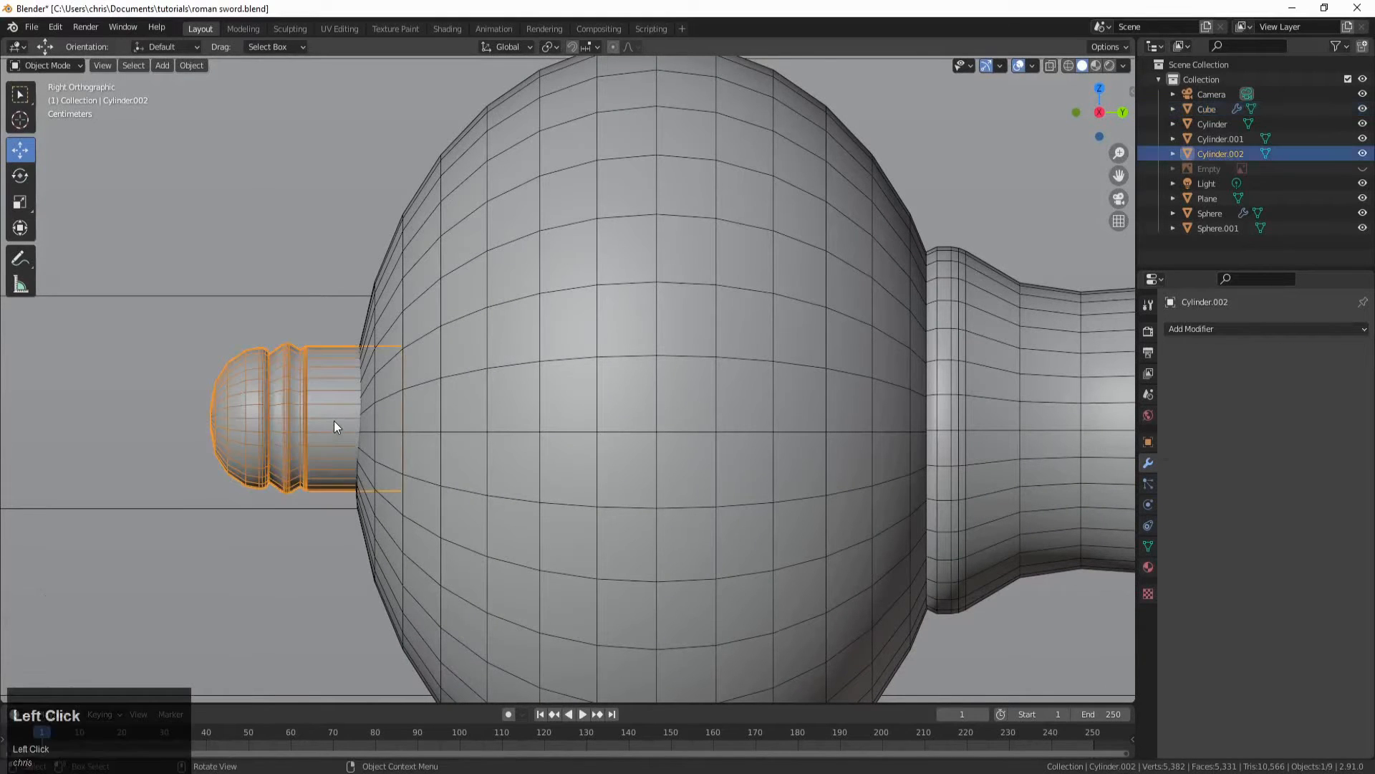
{"action": "middle_click_drag", "start_coordinate": [334, 420], "coordinate": [395, 424], "text": "shift"}
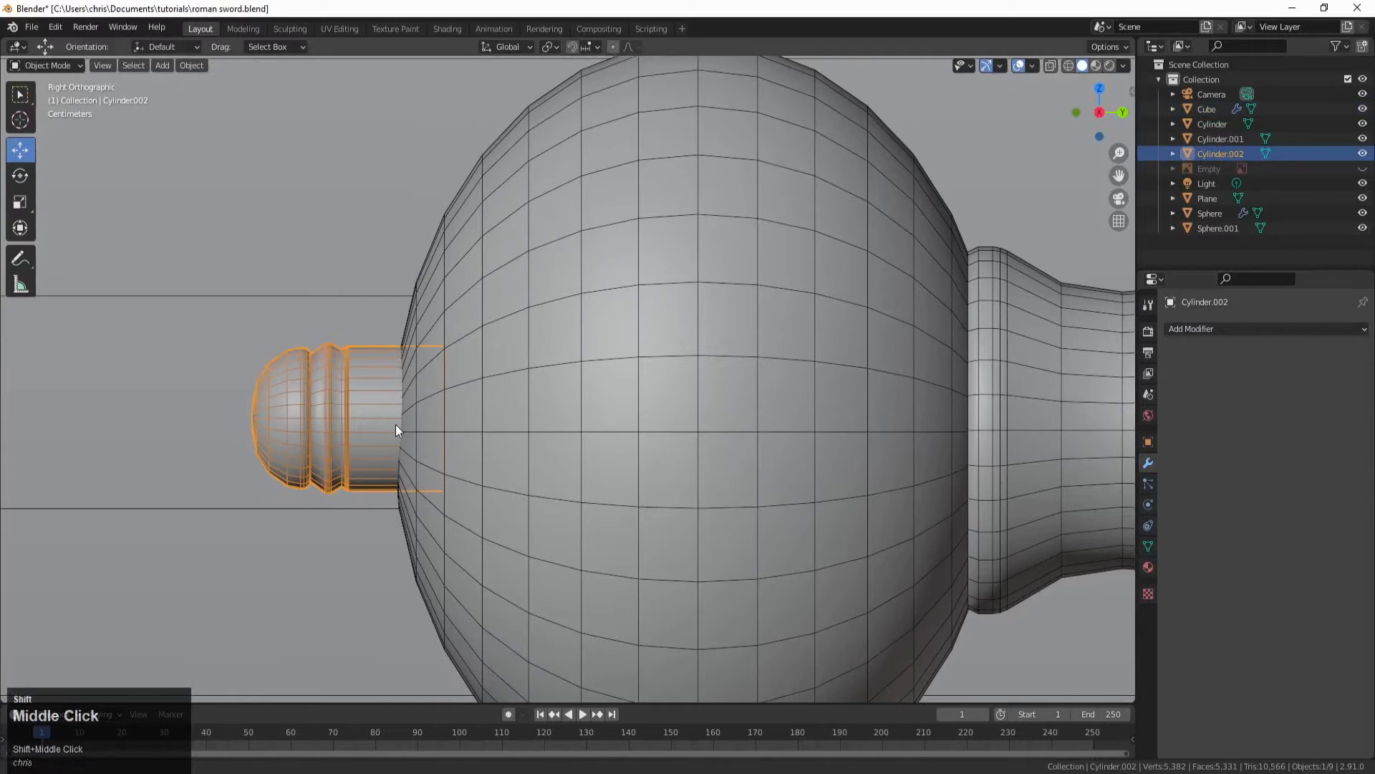
{"action": "scroll", "coordinate": [411, 432], "scroll_direction": "up", "scroll_amount": 1}
{"action": "key", "text": "g"}
{"action": "key", "text": "z"}
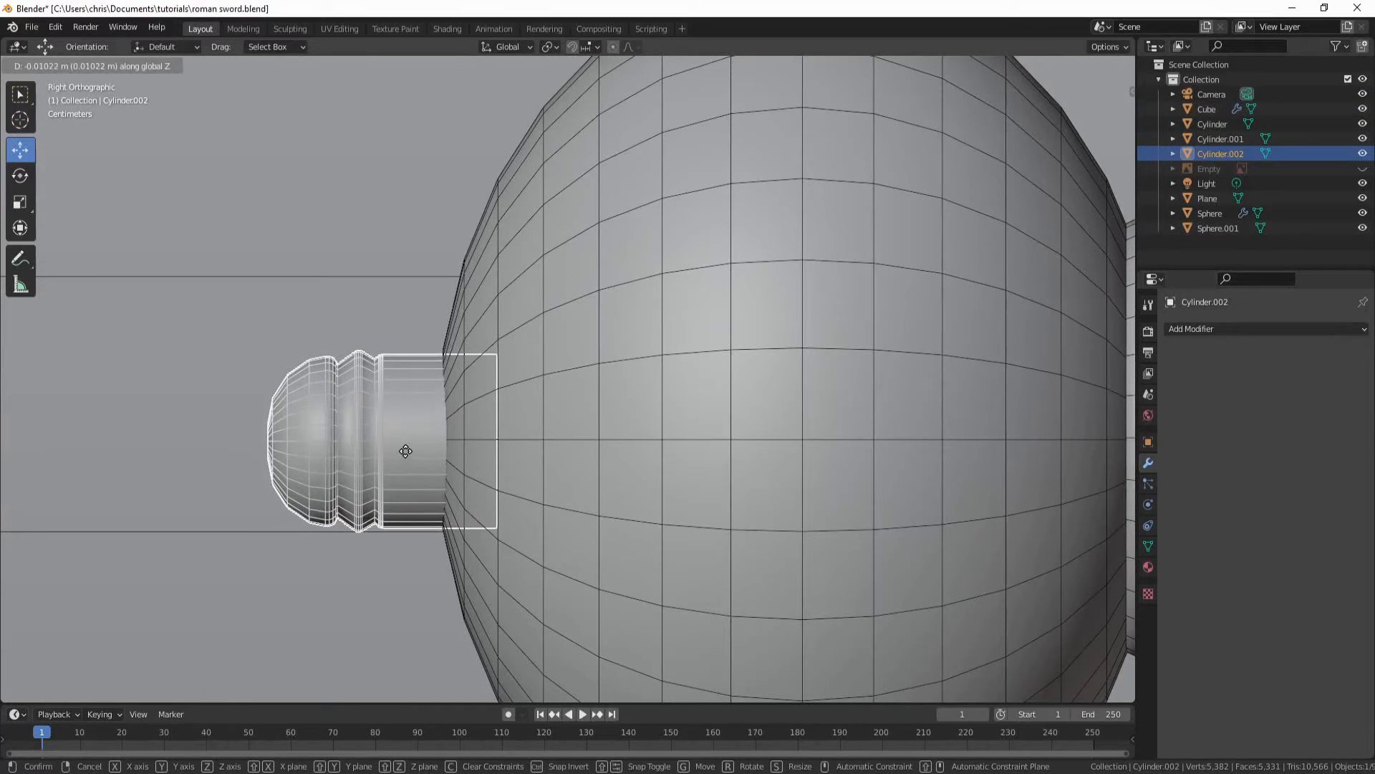
{"action": "left_click", "coordinate": [405, 451]}
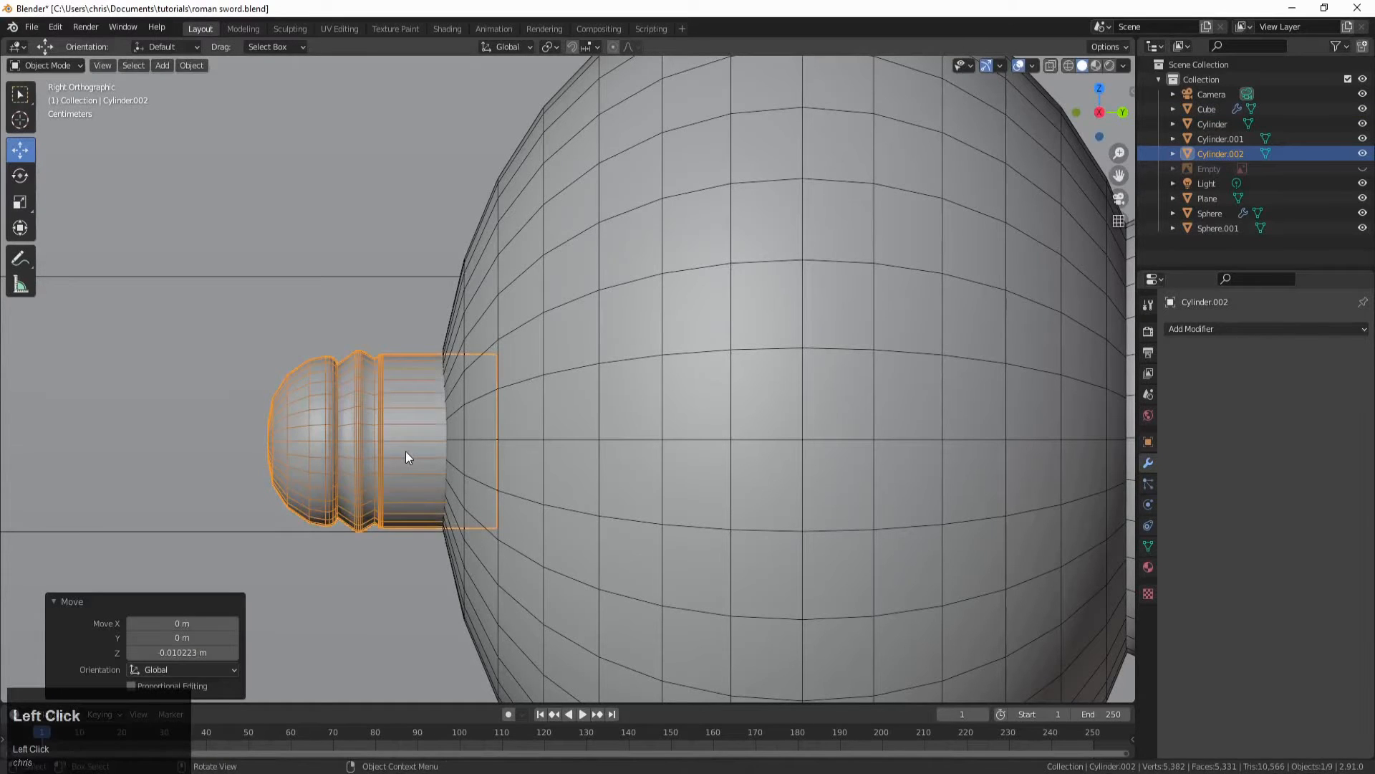
Step: Fine-tune the end knob's height with a slight Z-axis move of about 0.0009 m
{"action": "key", "text": "g"}
{"action": "key", "text": "z"}
{"action": "left_click", "coordinate": [406, 449]}
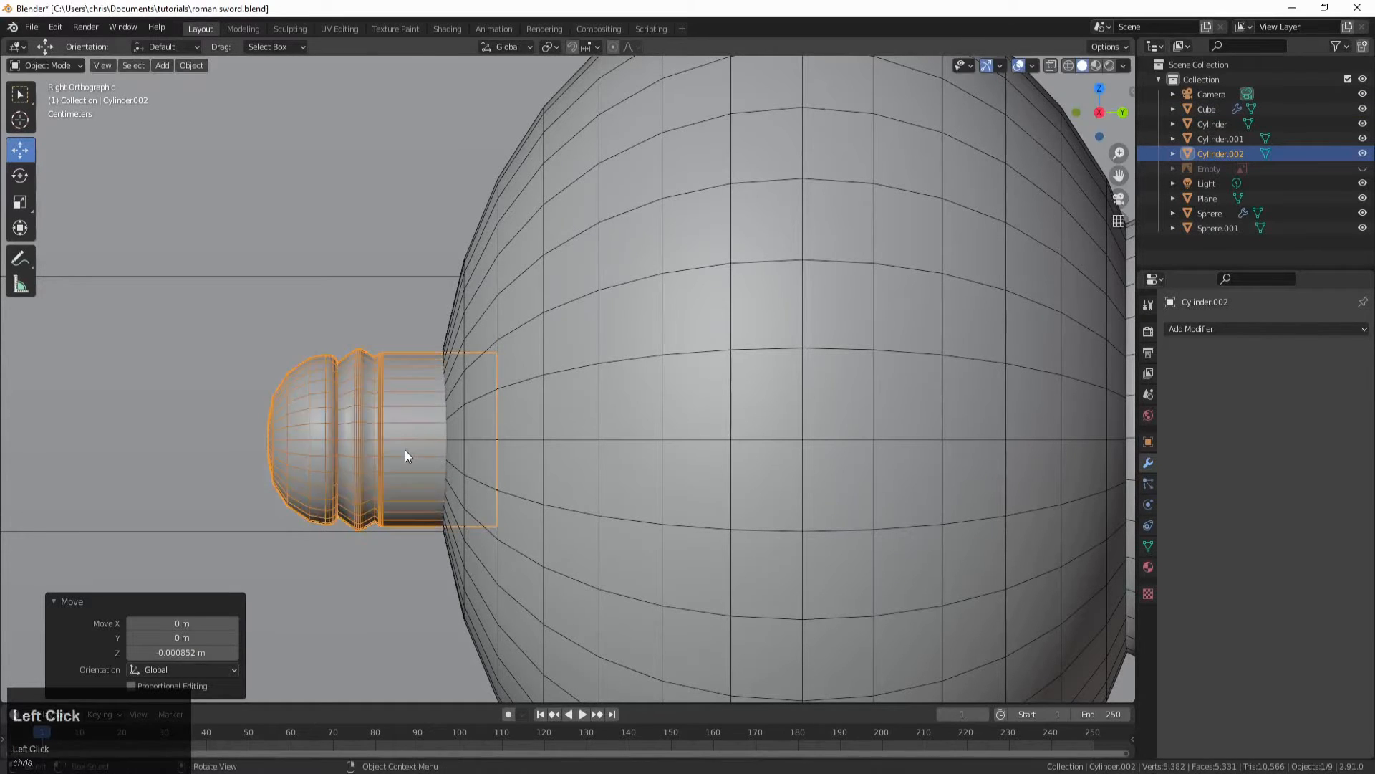
Step: Examine the aligned hilt in perspective, checking the joints between pommel, grip and guard
{"action": "scroll", "coordinate": [405, 449], "scroll_direction": "down", "scroll_amount": 5}
{"action": "left_click", "coordinate": [786, 402]}
{"action": "scroll", "coordinate": [786, 407], "scroll_direction": "down", "scroll_amount": 3}
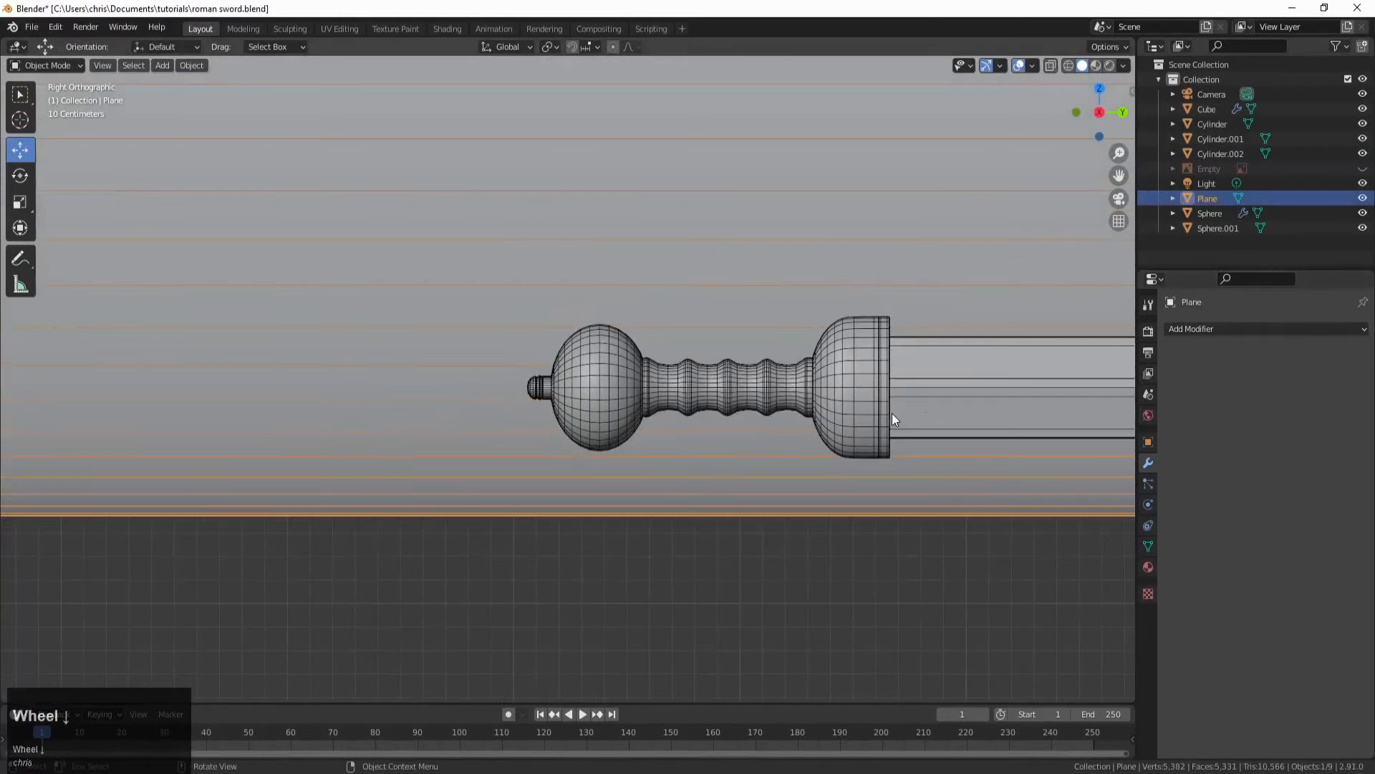
{"action": "middle_click_drag", "start_coordinate": [892, 414], "coordinate": [556, 547]}
{"action": "scroll", "coordinate": [556, 547], "scroll_direction": "up", "scroll_amount": 2}
{"action": "scroll", "coordinate": [494, 588], "scroll_direction": "up", "scroll_amount": 2}
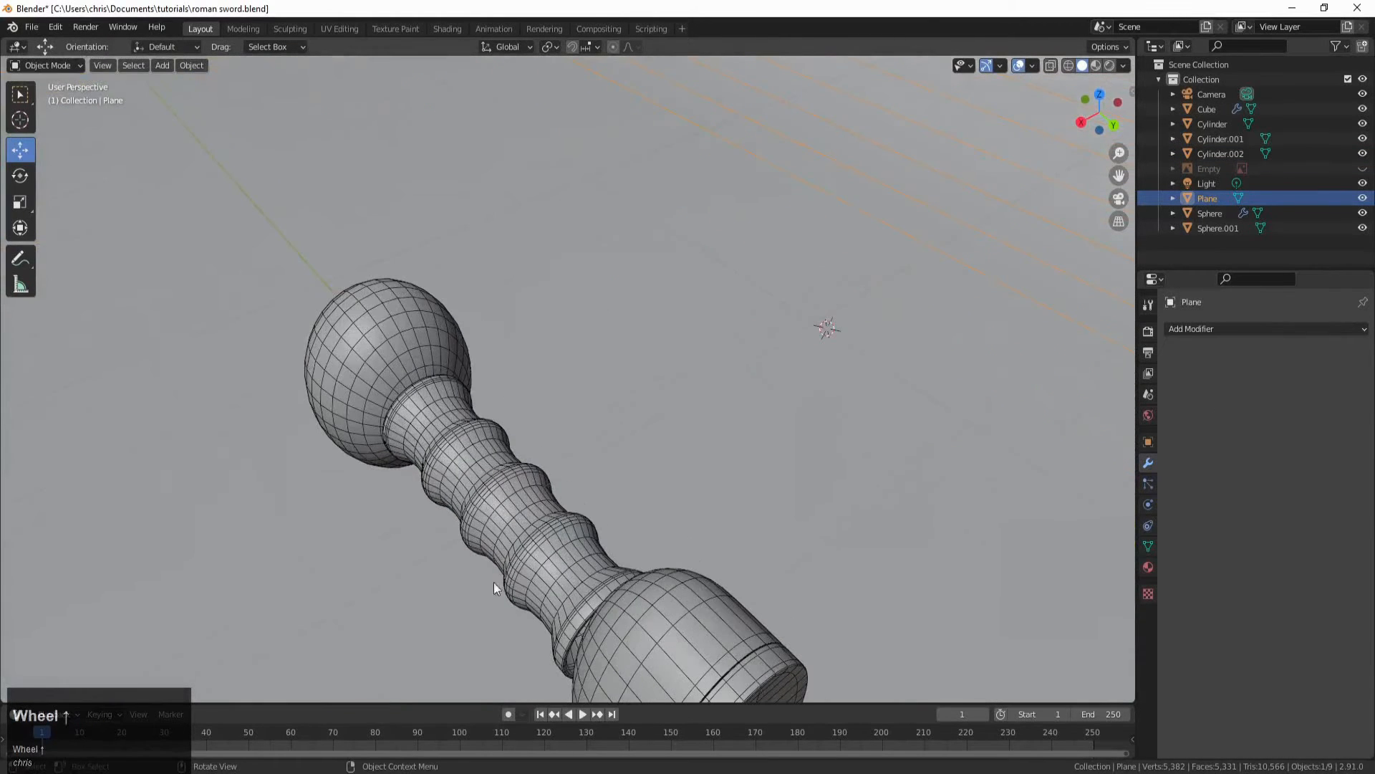
{"action": "middle_click_drag", "start_coordinate": [625, 605], "coordinate": [593, 583]}
{"action": "scroll", "coordinate": [482, 534], "scroll_direction": "up", "scroll_amount": 4}
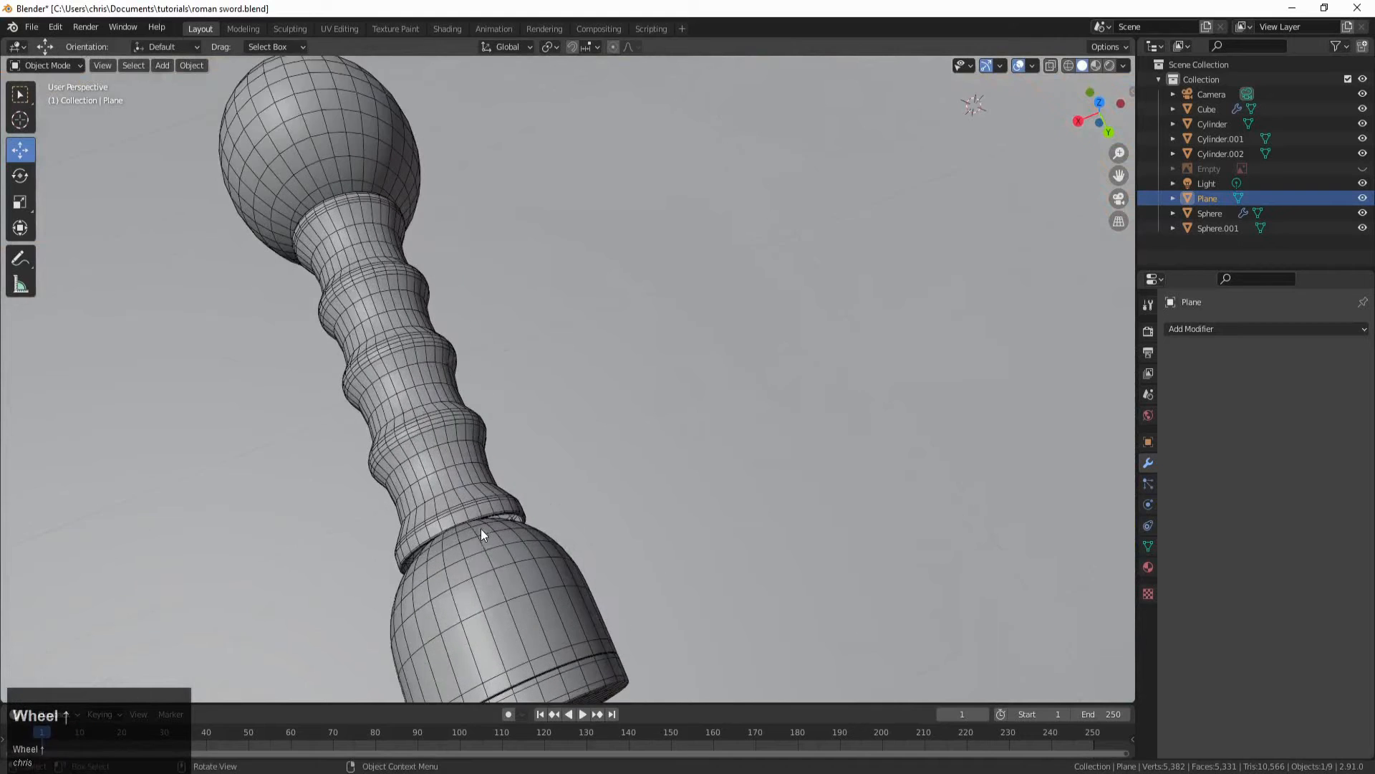
Step: Widen the guard by scaling it along the X axis by a factor of 1.026
{"action": "left_click", "coordinate": [451, 570]}
{"action": "scroll", "coordinate": [463, 559], "scroll_direction": "down", "scroll_amount": 2}
{"action": "middle_click_drag", "start_coordinate": [463, 559], "coordinate": [531, 529]}
{"action": "scroll", "coordinate": [501, 536], "scroll_direction": "down", "scroll_amount": 2}
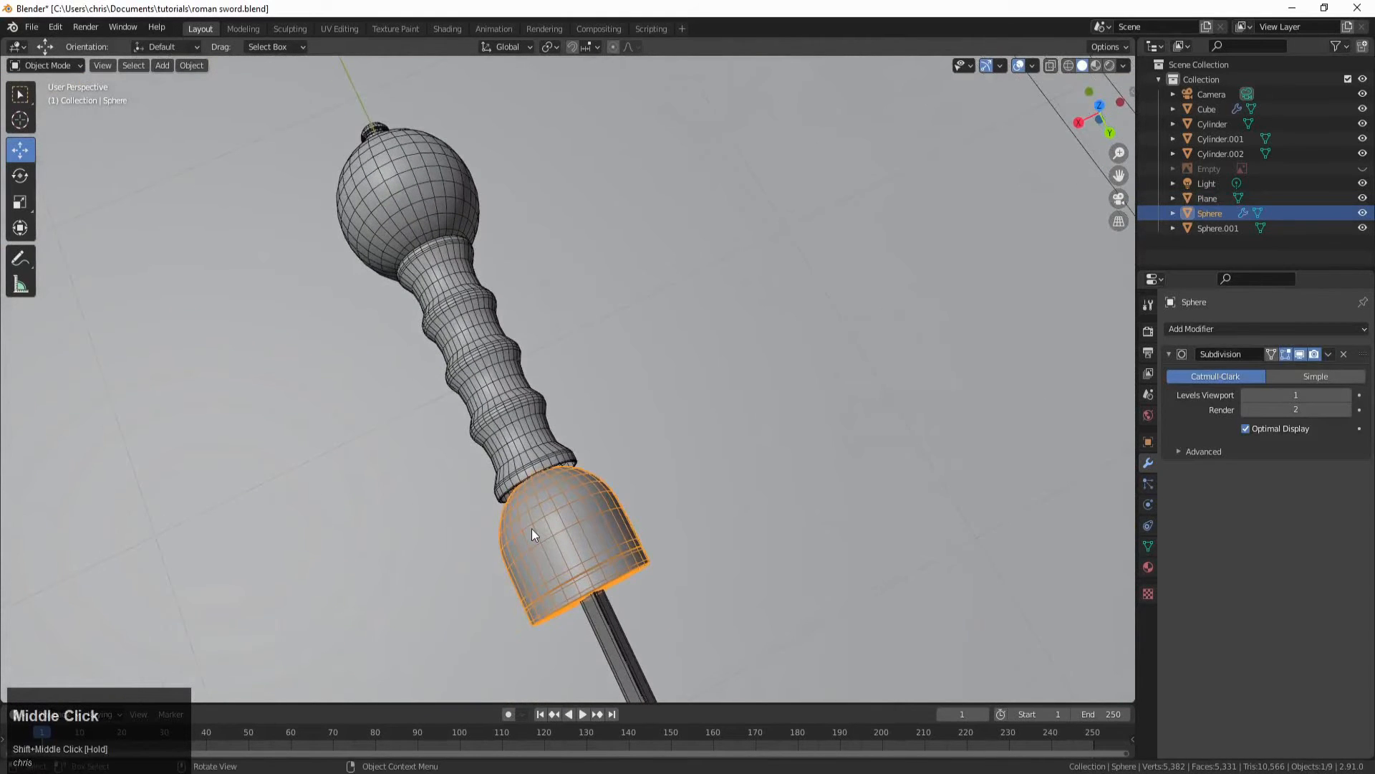
{"action": "key", "text": "s"}
{"action": "key", "text": "z"}
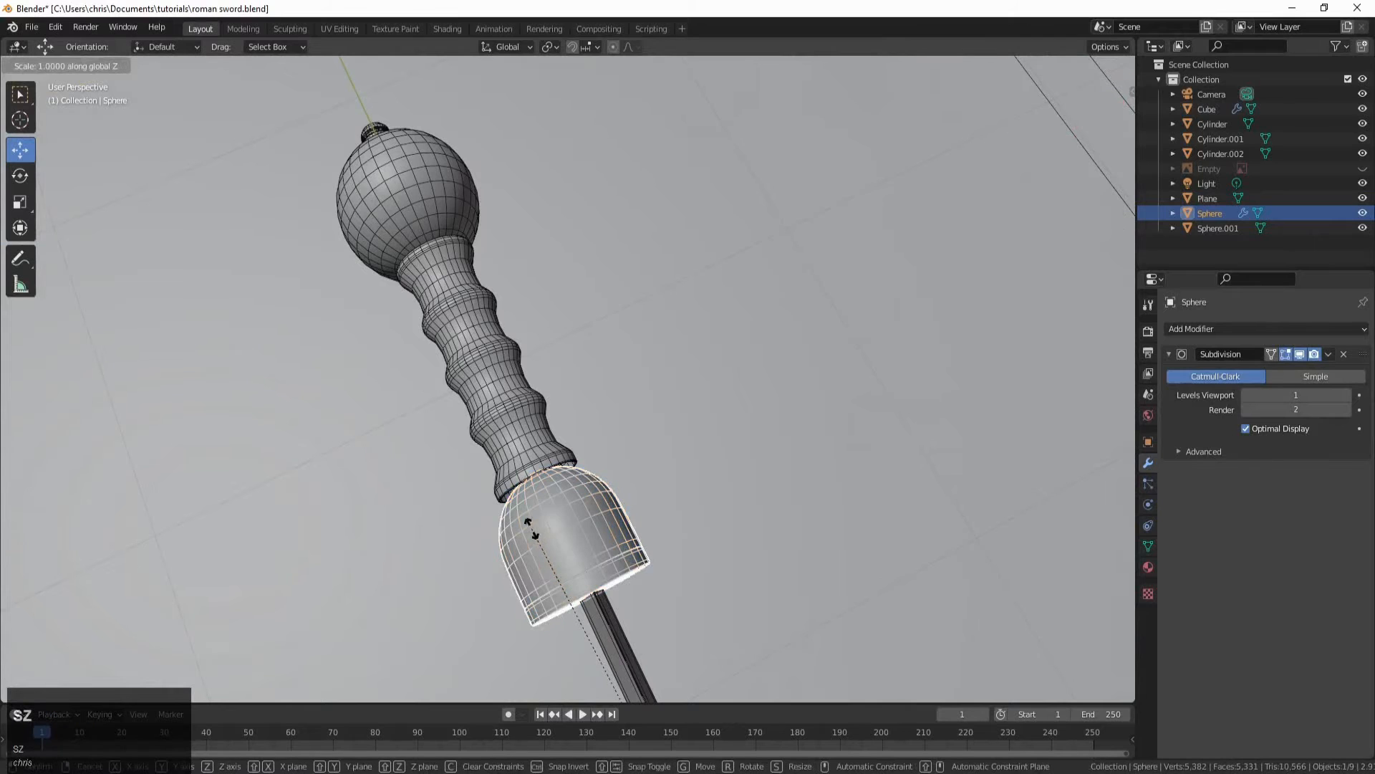
{"action": "key", "text": "x"}
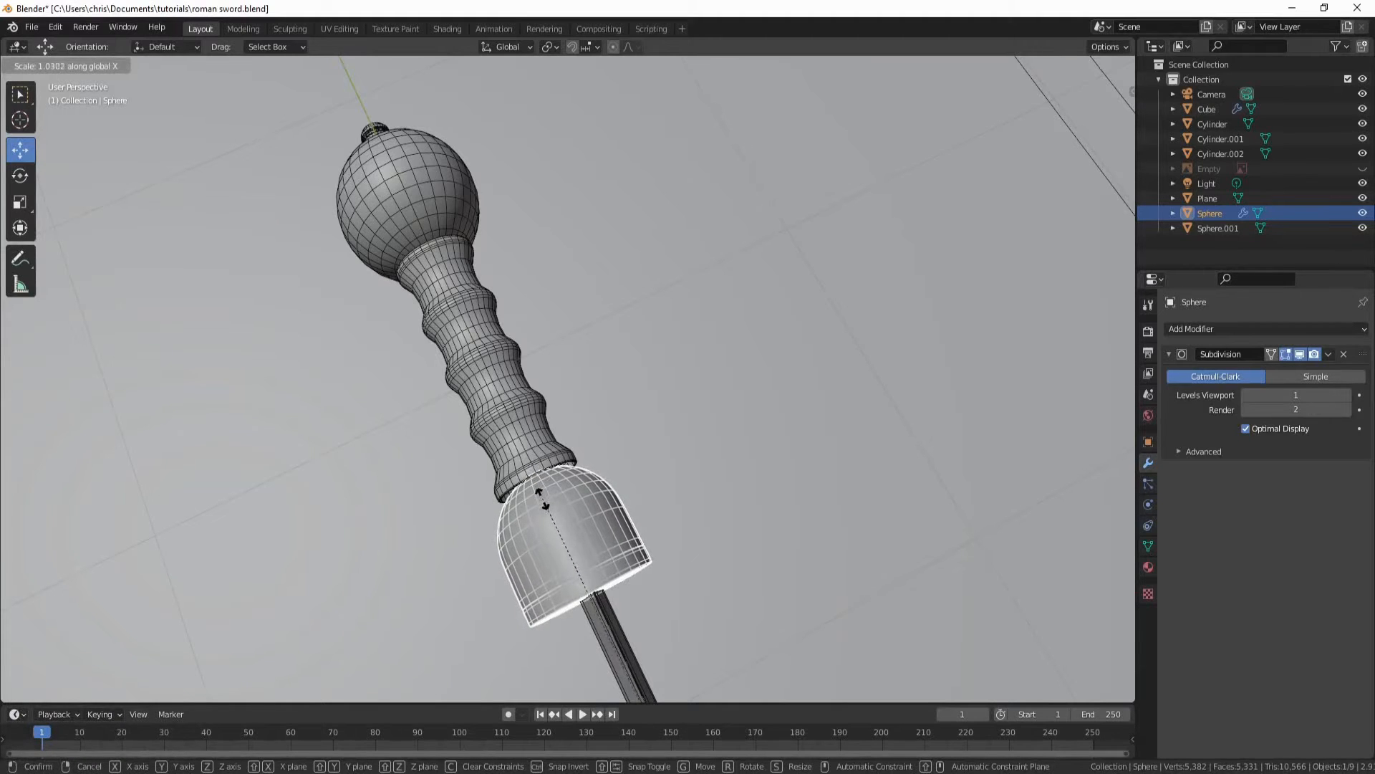
{"action": "left_click", "coordinate": [543, 500]}
Step: Examine the guard from several angles, checking its proportions where it meets the grip and the blade
{"action": "middle_click_drag", "start_coordinate": [545, 499], "coordinate": [779, 549]}
{"action": "scroll", "coordinate": [779, 549], "scroll_direction": "up", "scroll_amount": 5}
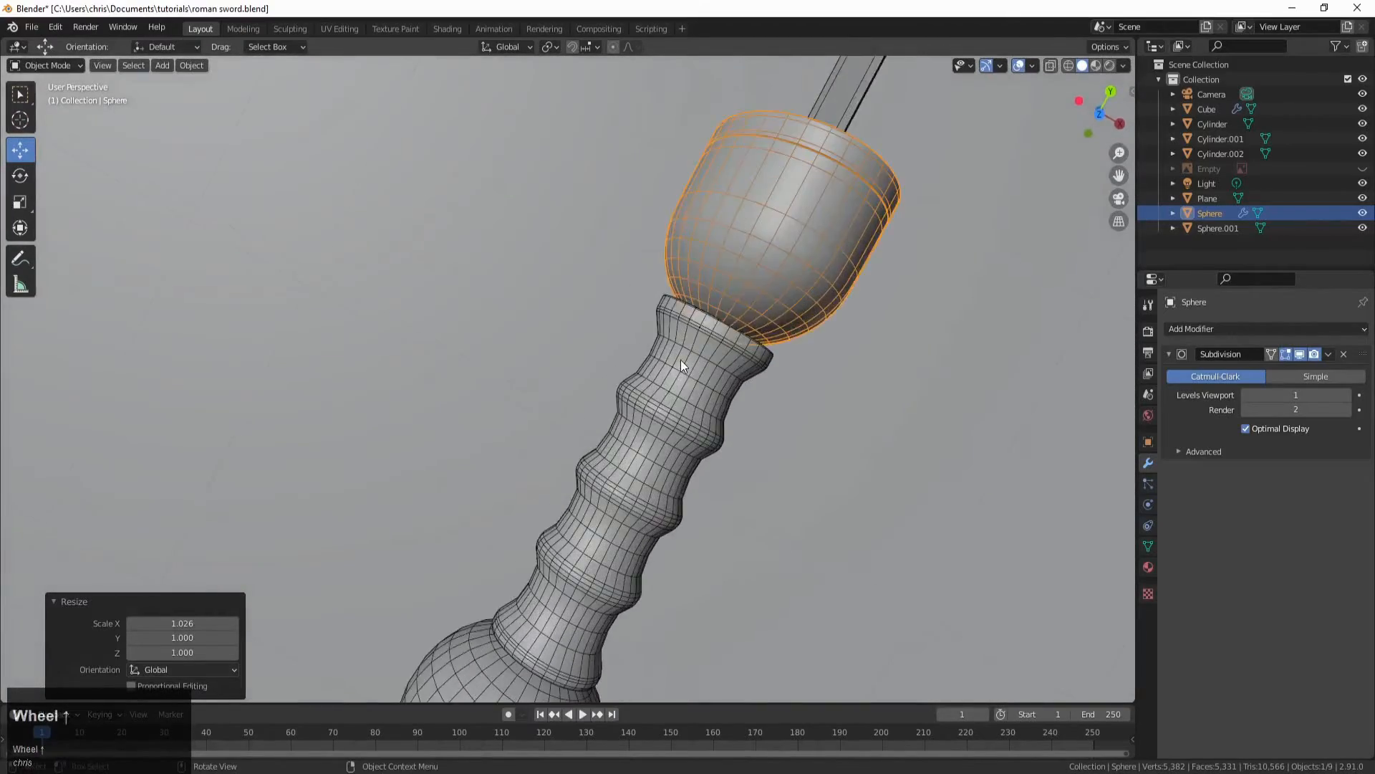
{"action": "middle_click_drag", "start_coordinate": [802, 437], "coordinate": [905, 389]}
{"action": "scroll", "coordinate": [779, 470], "scroll_direction": "down", "scroll_amount": 3}
{"action": "middle_click_drag", "start_coordinate": [780, 464], "coordinate": [561, 517], "text": "shift"}
{"action": "scroll", "coordinate": [561, 519], "scroll_direction": "up", "scroll_amount": 2}
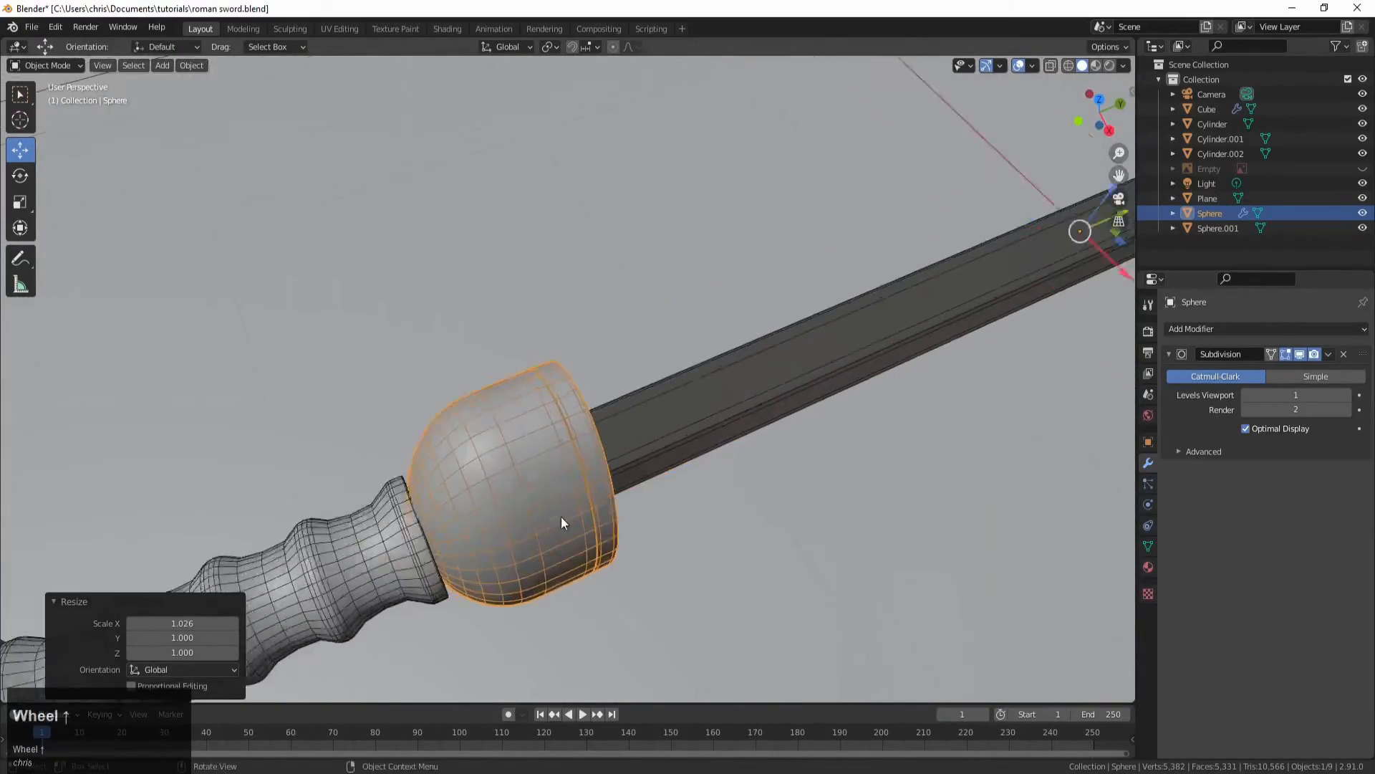
{"action": "middle_click_drag", "start_coordinate": [474, 537], "coordinate": [594, 540]}
{"action": "scroll", "coordinate": [655, 596], "scroll_direction": "down", "scroll_amount": 1}
{"action": "middle_click_drag", "start_coordinate": [656, 596], "coordinate": [466, 645]}
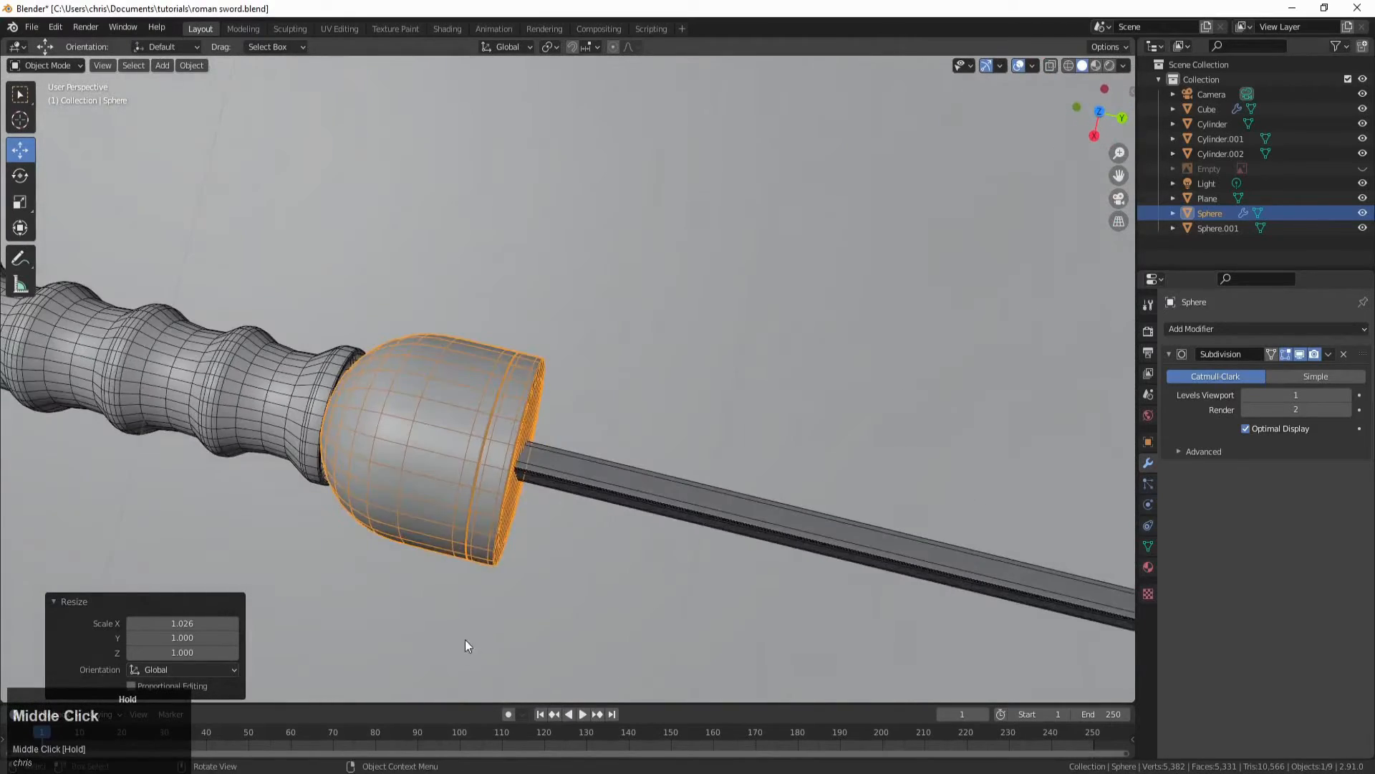
{"action": "scroll", "coordinate": [405, 504], "scroll_direction": "up", "scroll_amount": 3}
{"action": "middle_click_drag", "start_coordinate": [479, 471], "coordinate": [493, 392]}
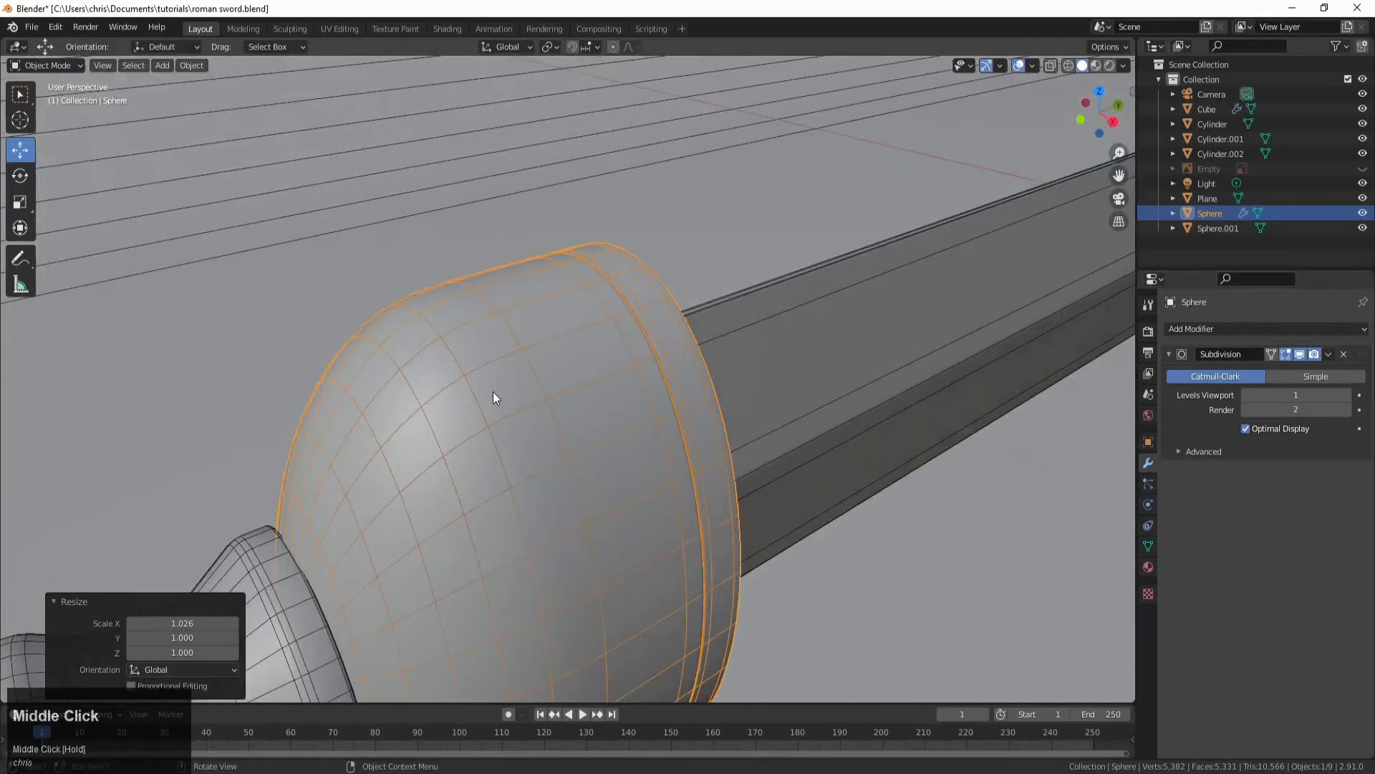
Step: Unhide the reference image and compare the guard and grip with it in right orthographic wireframe view
{"action": "key", "text": "alt"}
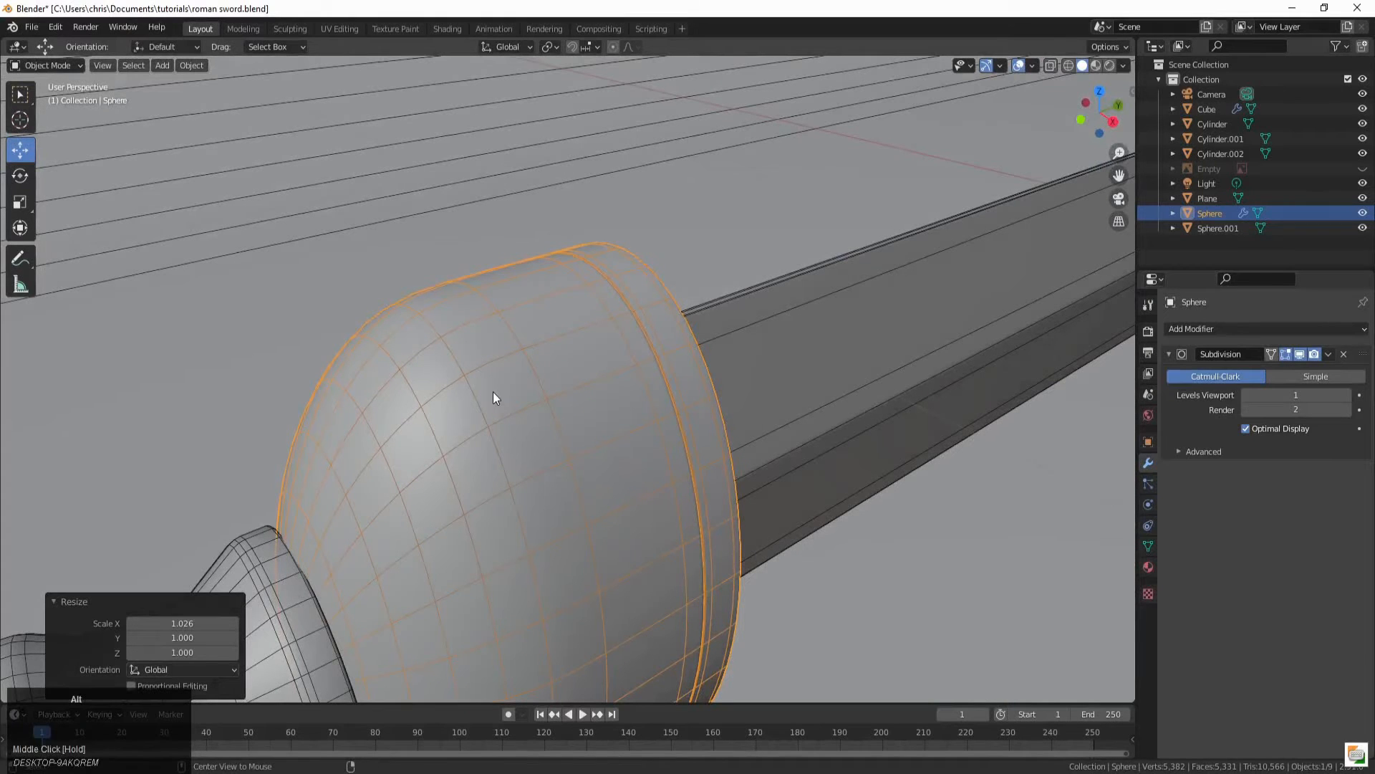
{"action": "scroll", "coordinate": [493, 391], "scroll_direction": "down", "scroll_amount": 5}
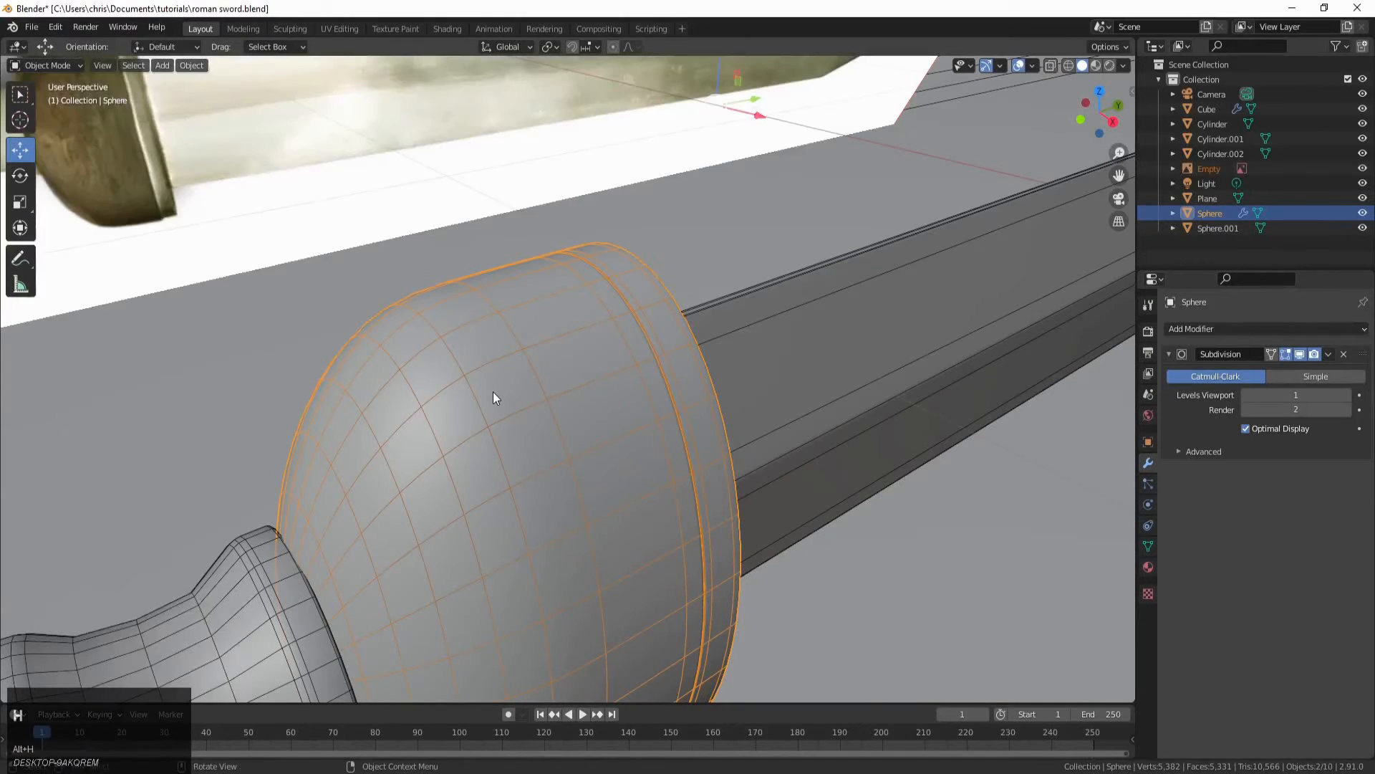
{"action": "mouse_move", "coordinate": [489, 392]}
{"action": "middle_mouse_down"}
{"action": "mouse_move", "coordinate": [404, 317]}
{"action": "mouse_move", "coordinate": [480, 373]}
{"action": "middle_mouse_up"}
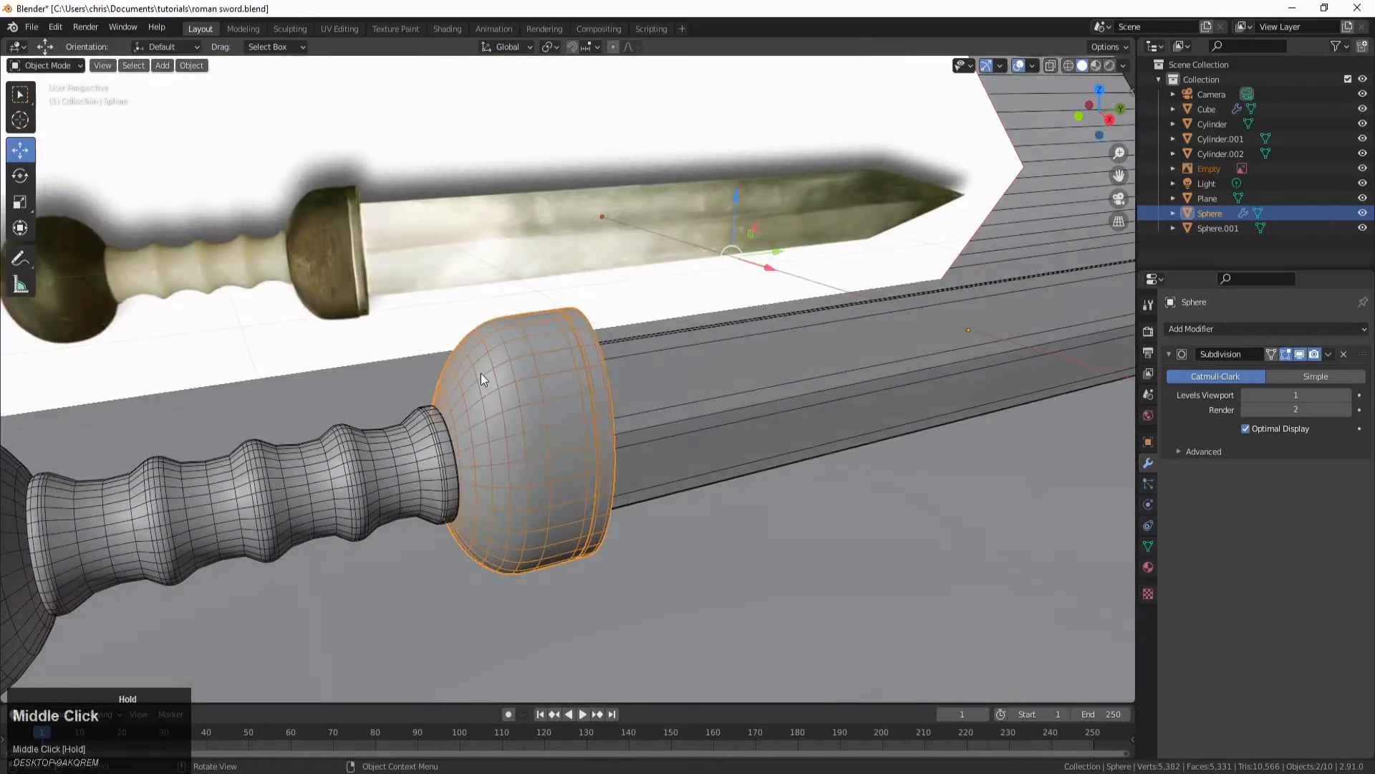
{"action": "middle_click_drag", "start_coordinate": [238, 265], "coordinate": [552, 298]}
{"action": "scroll", "coordinate": [451, 272], "scroll_direction": "up", "scroll_amount": 3}
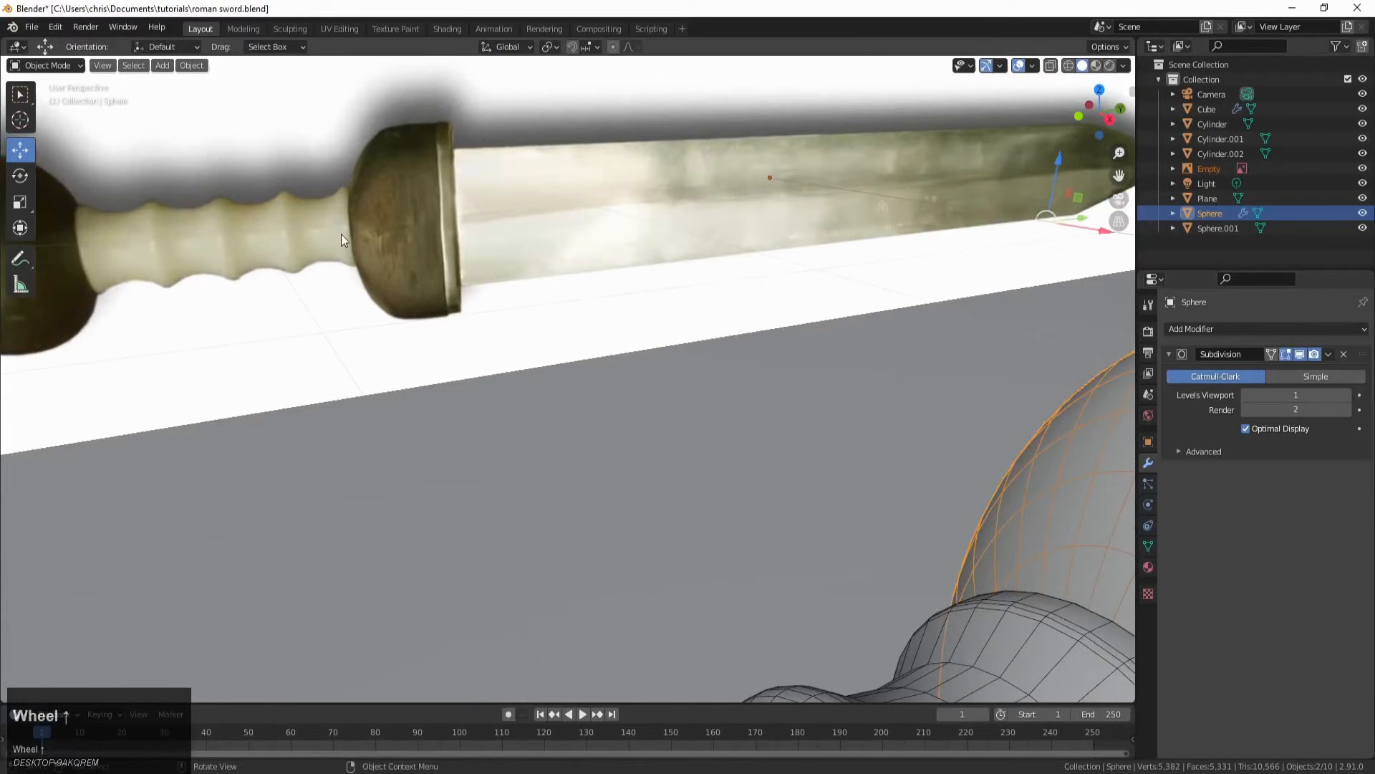
{"action": "key", "text": "KP_3"}
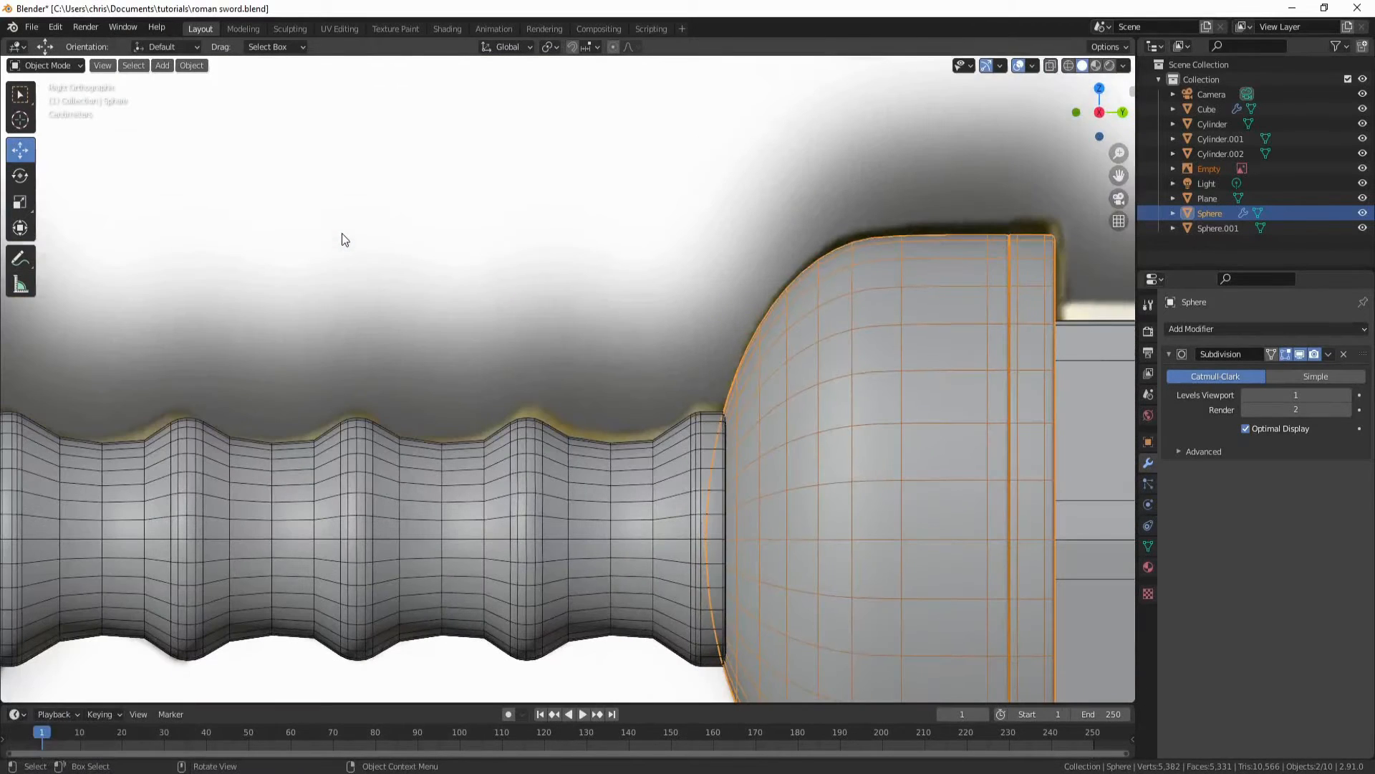
{"action": "key", "text": "z"}
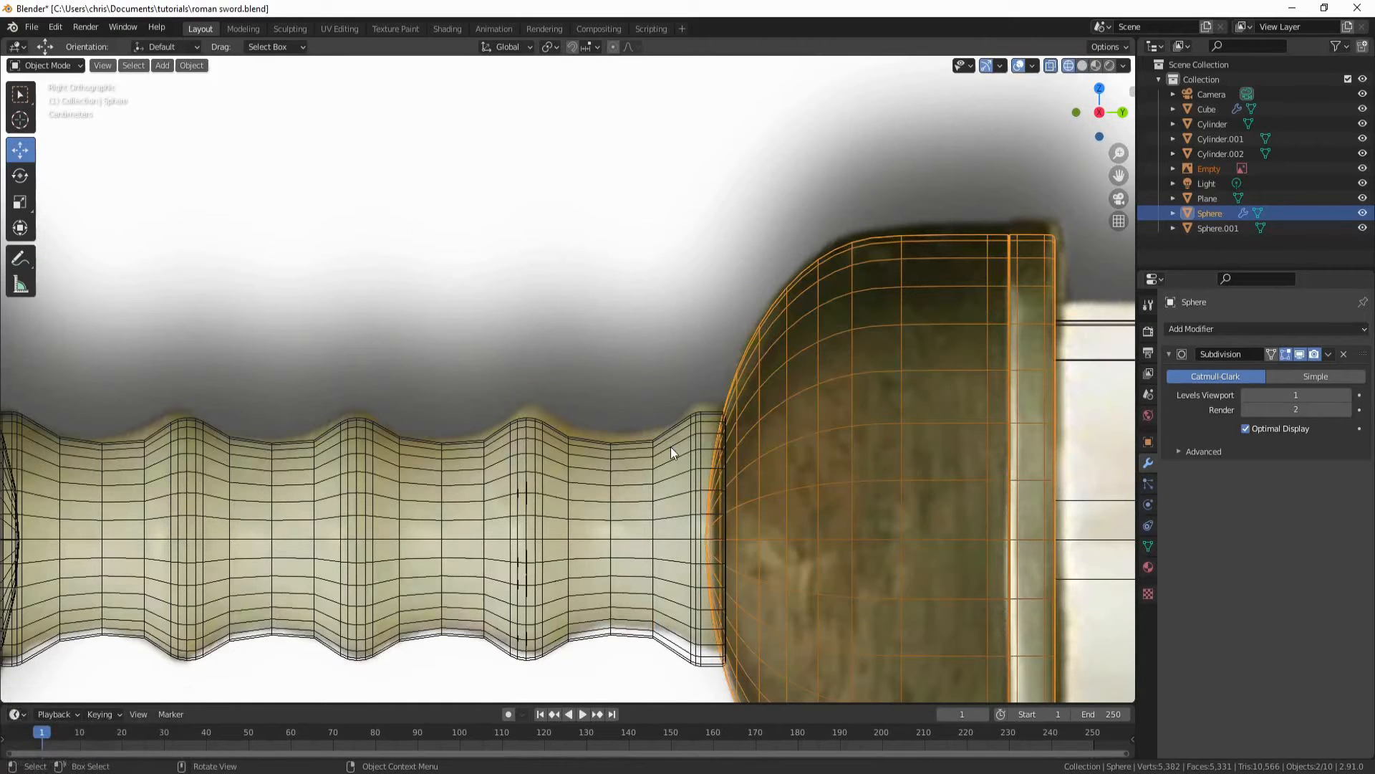
Step: Return to a perspective view of the hilt and switch the viewport shading to Material Preview
{"action": "middle_click_drag", "start_coordinate": [614, 372], "coordinate": [583, 535]}
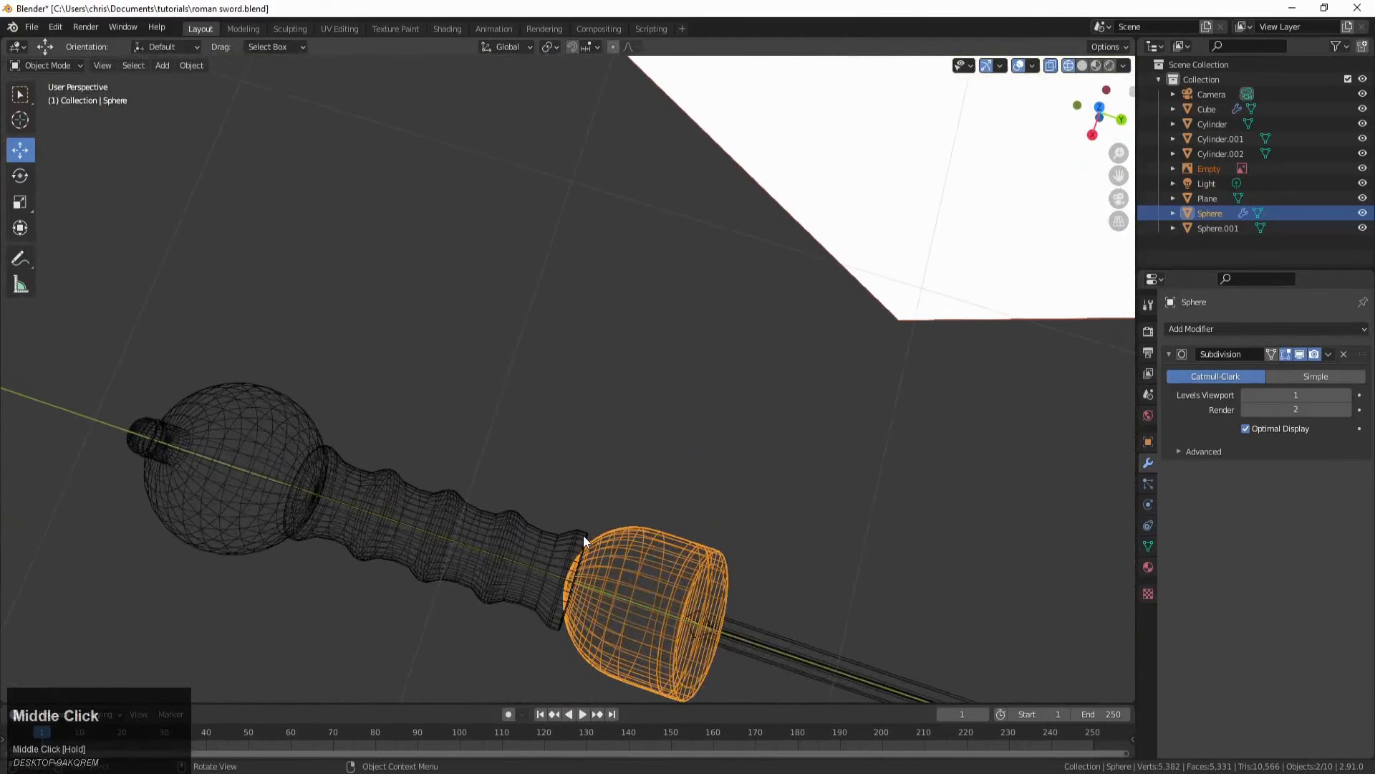
{"action": "key", "text": "z"}
{"action": "left_click", "coordinate": [590, 543]}
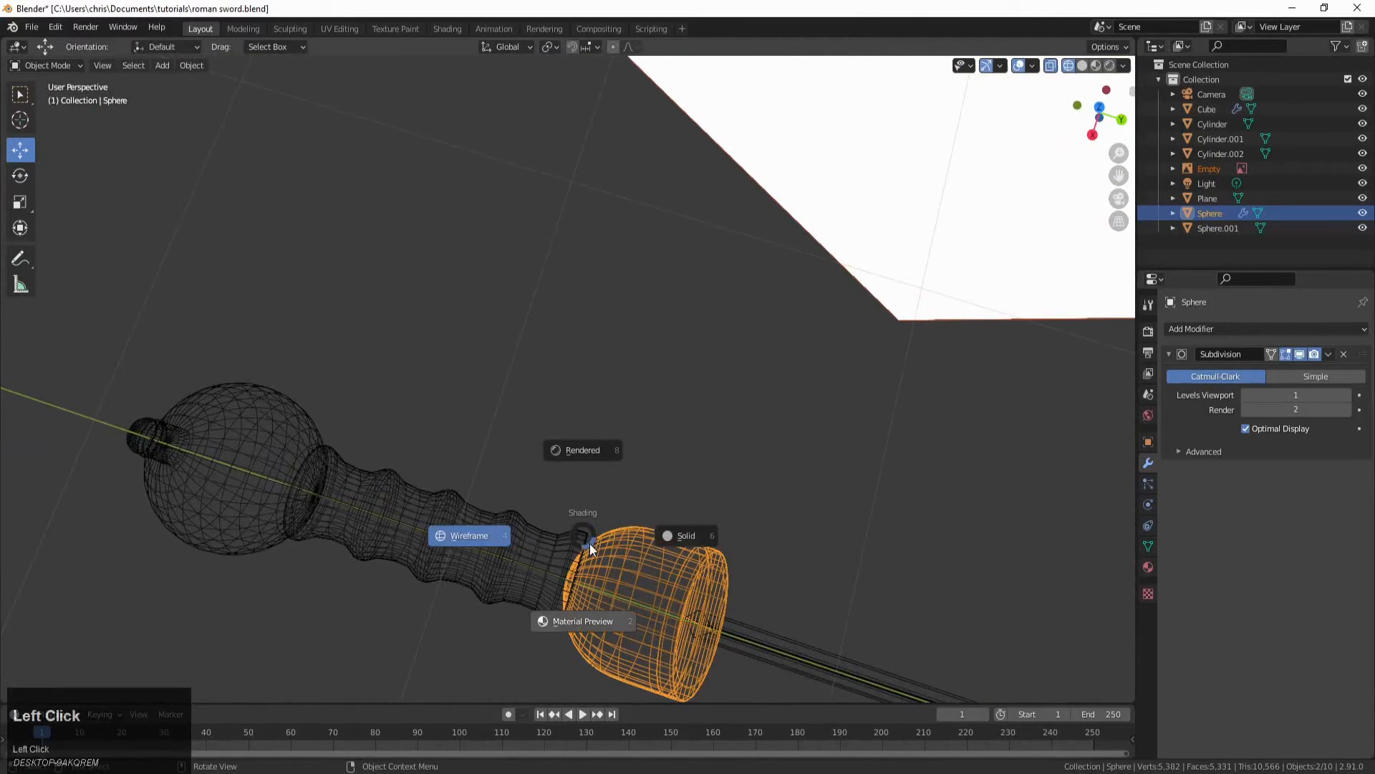
{"action": "left_click", "coordinate": [634, 537]}
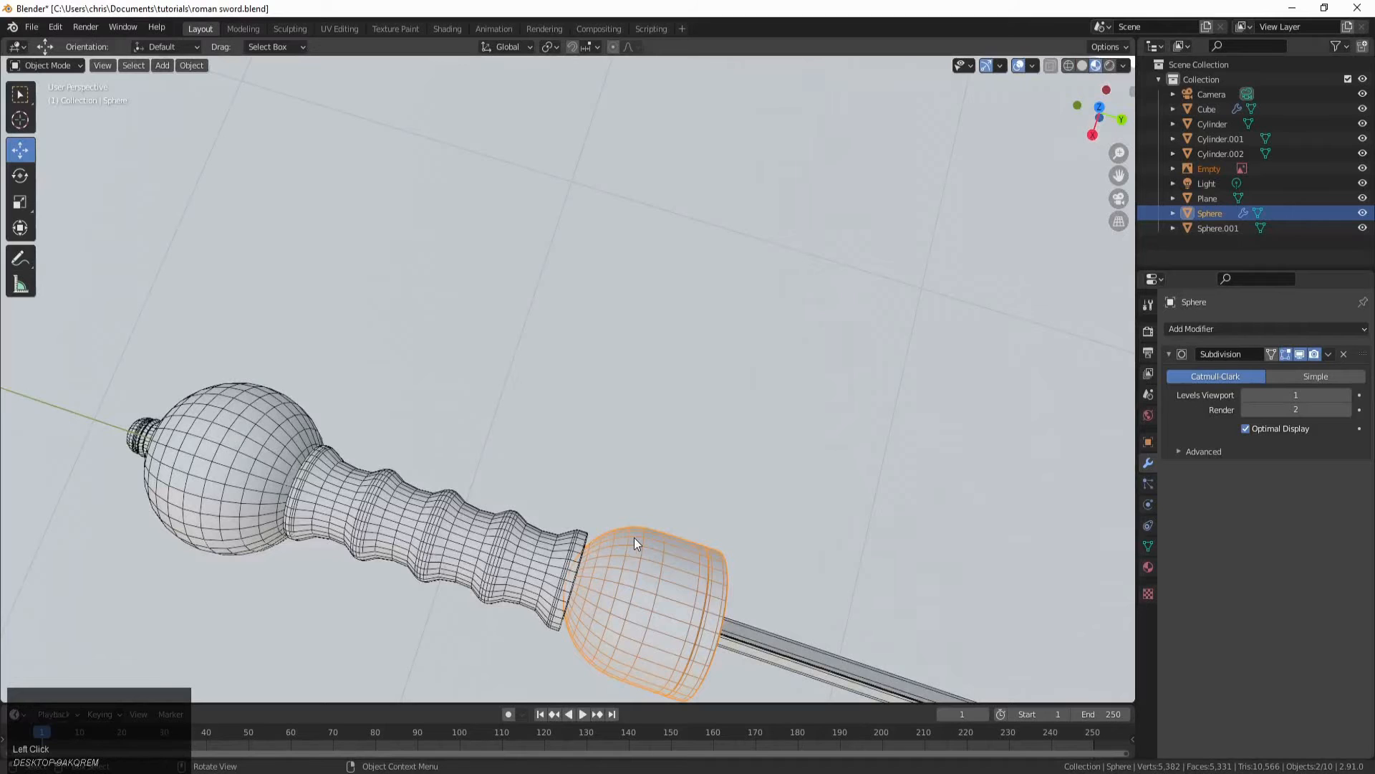
{"action": "key", "text": "s"}
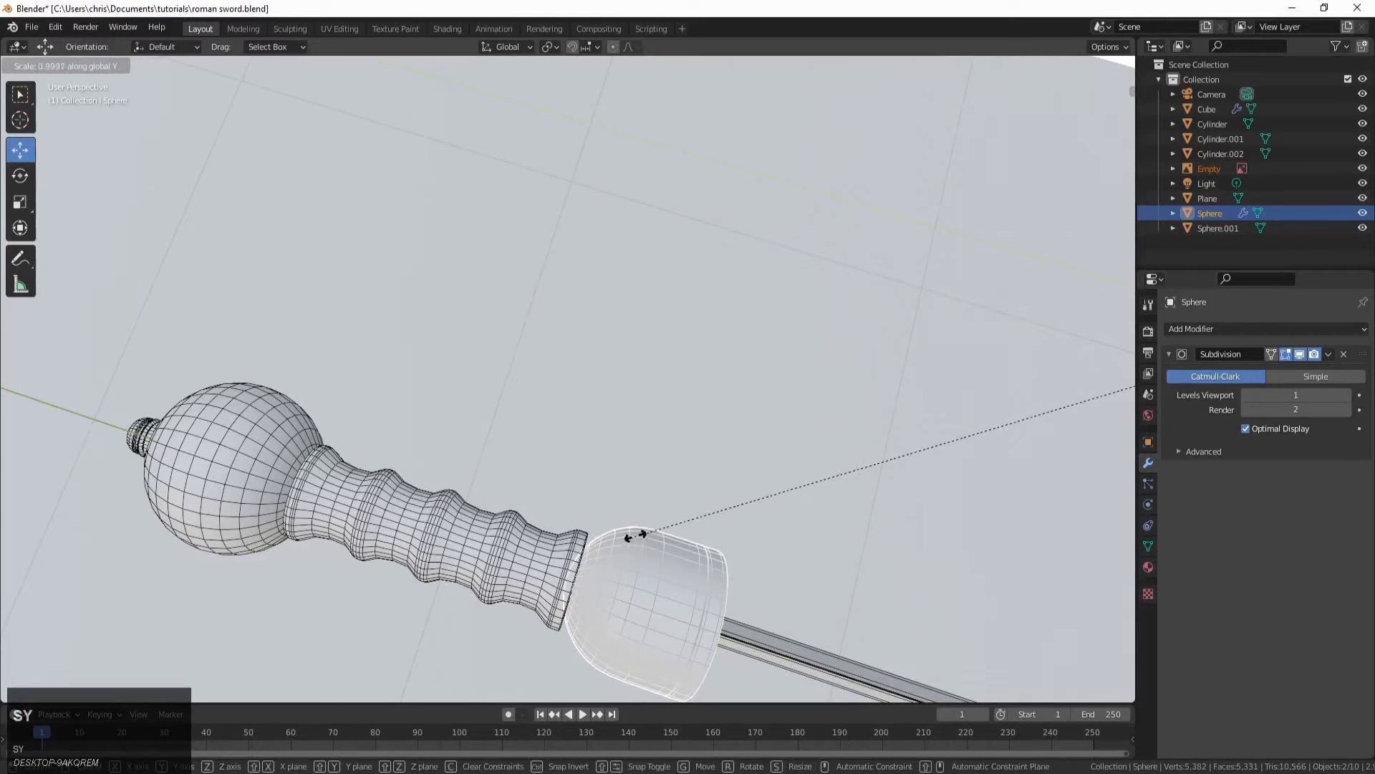
{"action": "left_click", "coordinate": [645, 532]}
{"action": "middle_click_drag", "start_coordinate": [645, 532], "coordinate": [513, 591]}
Step: Select only the guard and scale it along the X axis by a factor of 1.095
{"action": "left_click", "coordinate": [521, 540]}
{"action": "left_click", "coordinate": [498, 613]}
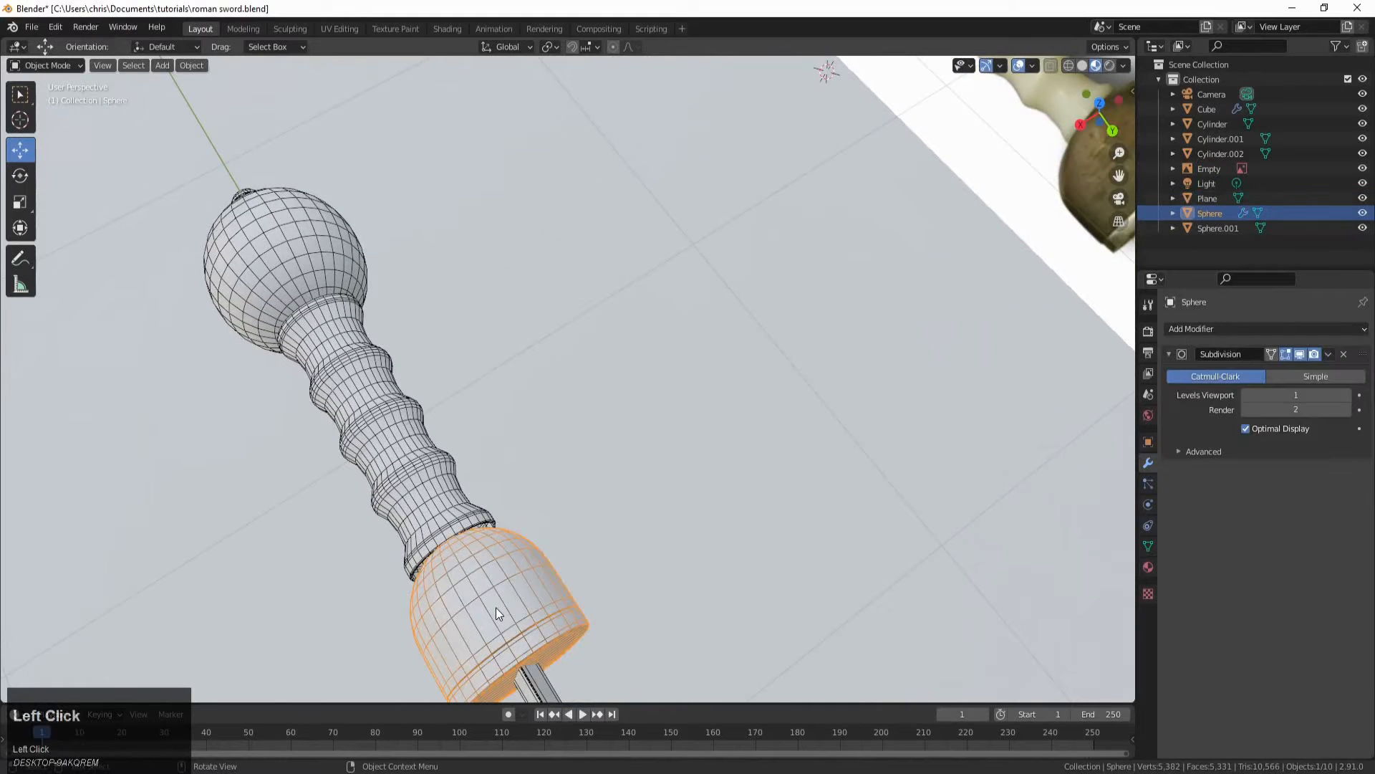
{"action": "key", "text": "s"}
{"action": "key", "text": "y"}
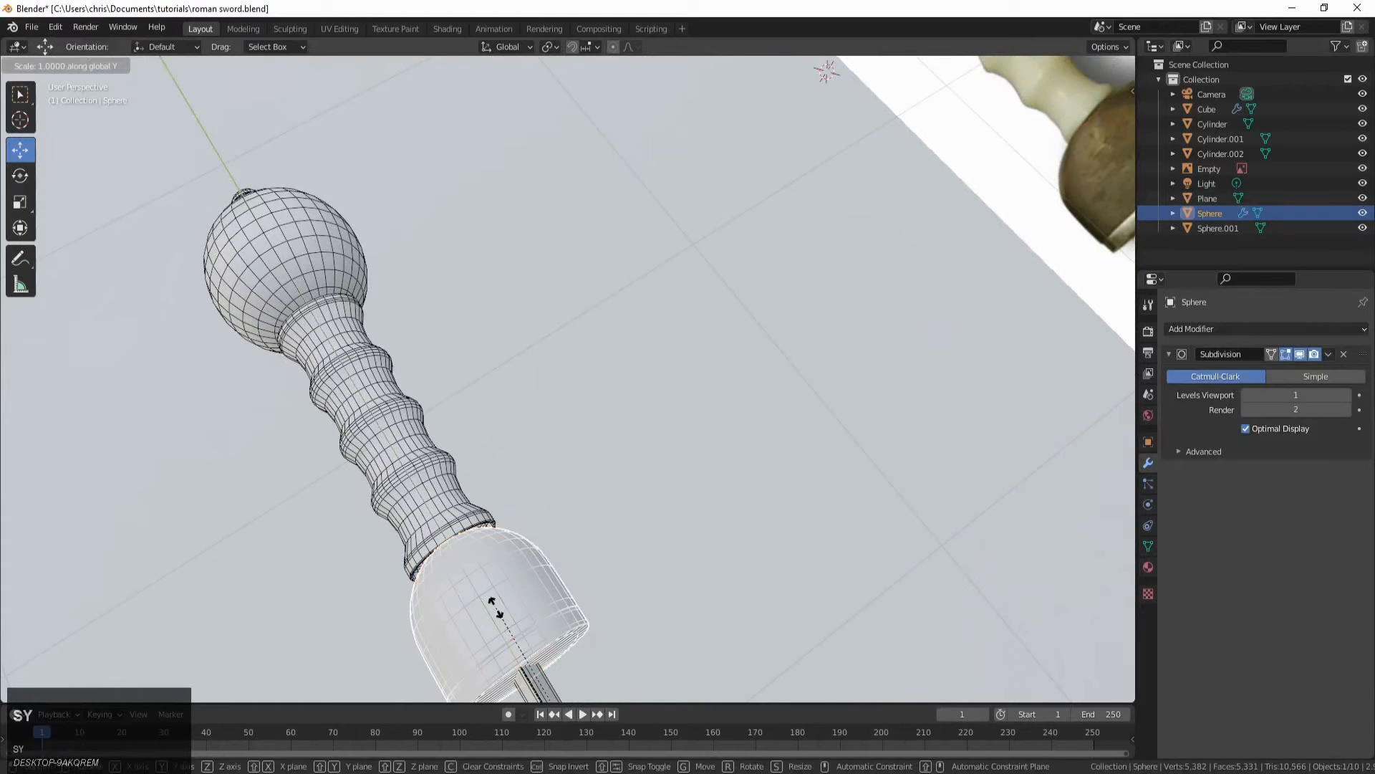
{"action": "key", "text": "x"}
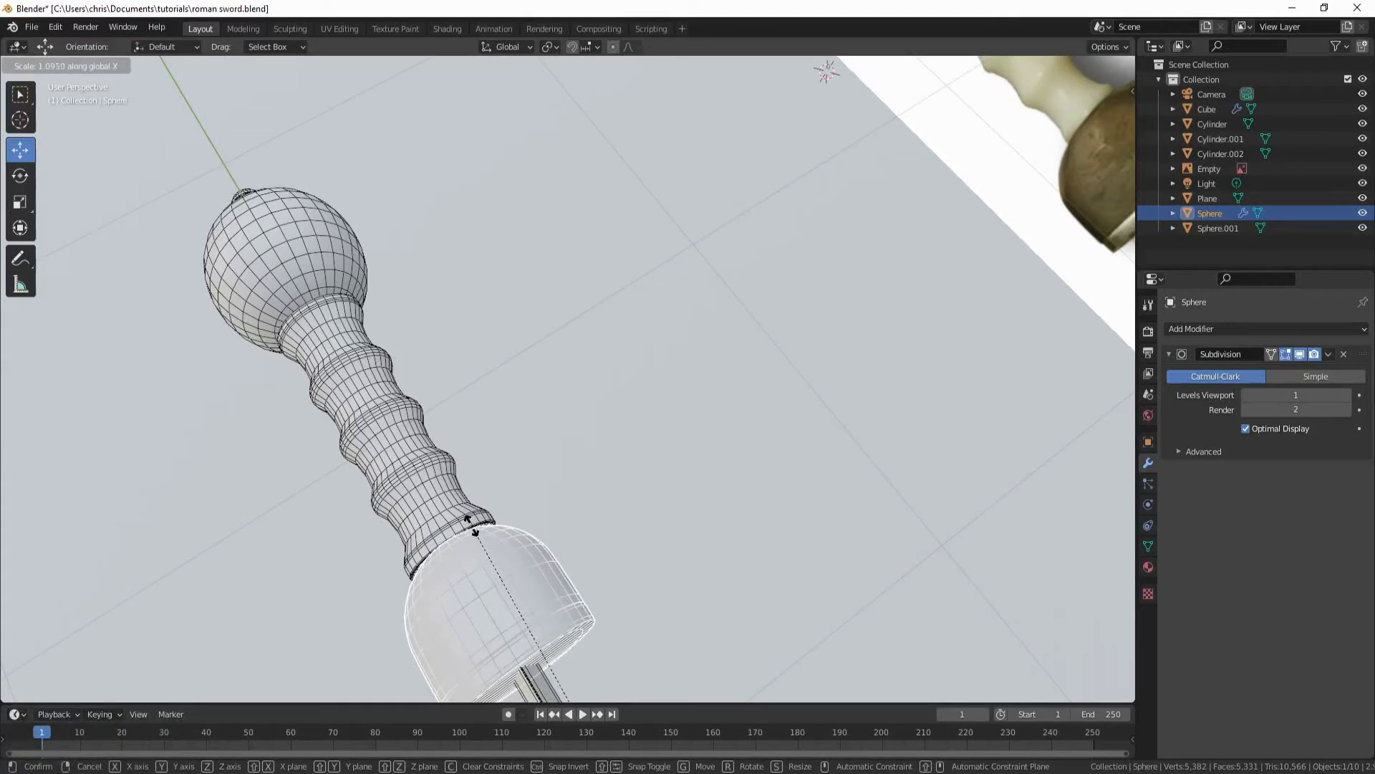
{"action": "left_click", "coordinate": [472, 524]}
Step: Check the guard's thickness from the blade side and widen it further along X by a factor of 1.071
{"action": "middle_click_drag", "start_coordinate": [472, 521], "coordinate": [587, 540]}
{"action": "scroll", "coordinate": [459, 437], "scroll_direction": "down", "scroll_amount": 3}
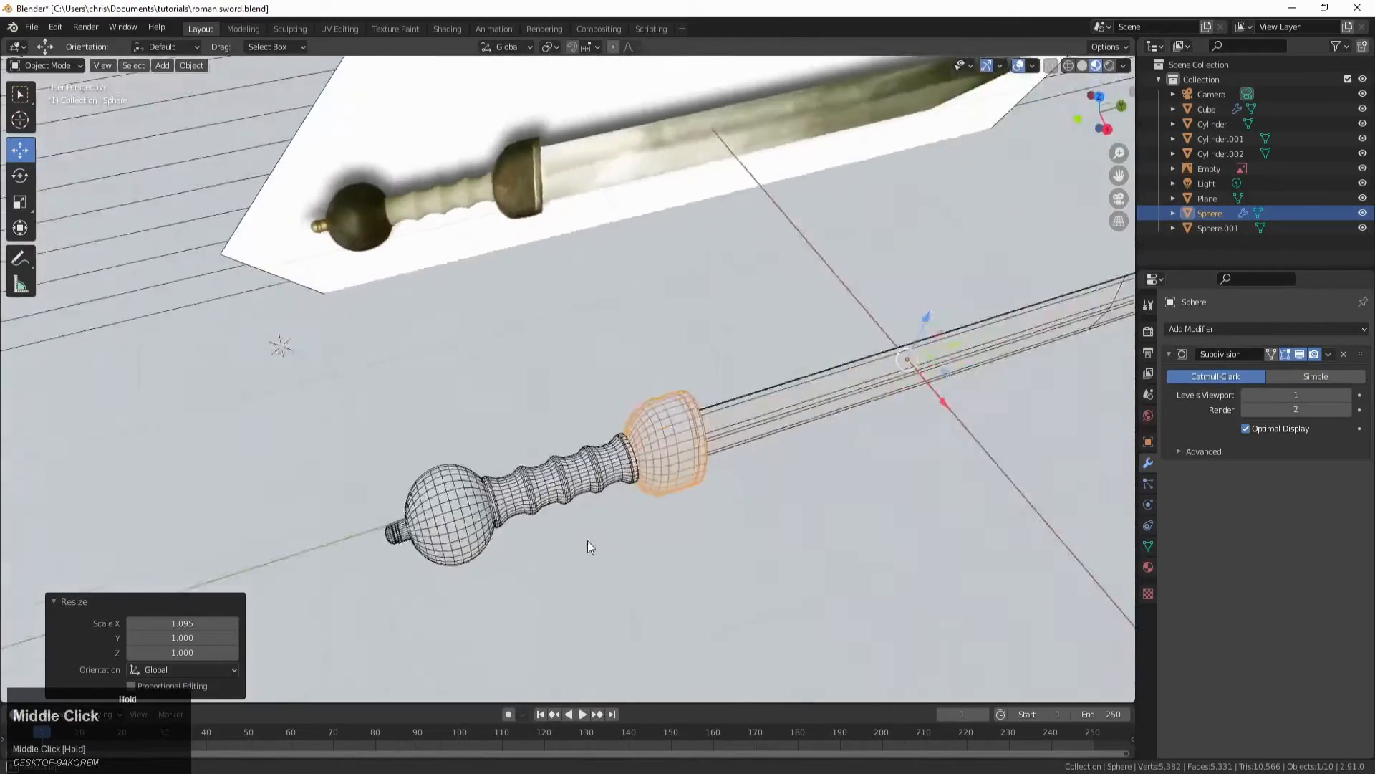
{"action": "scroll", "coordinate": [668, 480], "scroll_direction": "up", "scroll_amount": 3}
{"action": "middle_click_drag", "start_coordinate": [668, 480], "coordinate": [629, 522]}
{"action": "scroll", "coordinate": [667, 568], "scroll_direction": "up", "scroll_amount": 3}
{"action": "middle_click_drag", "start_coordinate": [668, 568], "coordinate": [511, 614]}
{"action": "scroll", "coordinate": [645, 501], "scroll_direction": "down", "scroll_amount": 2}
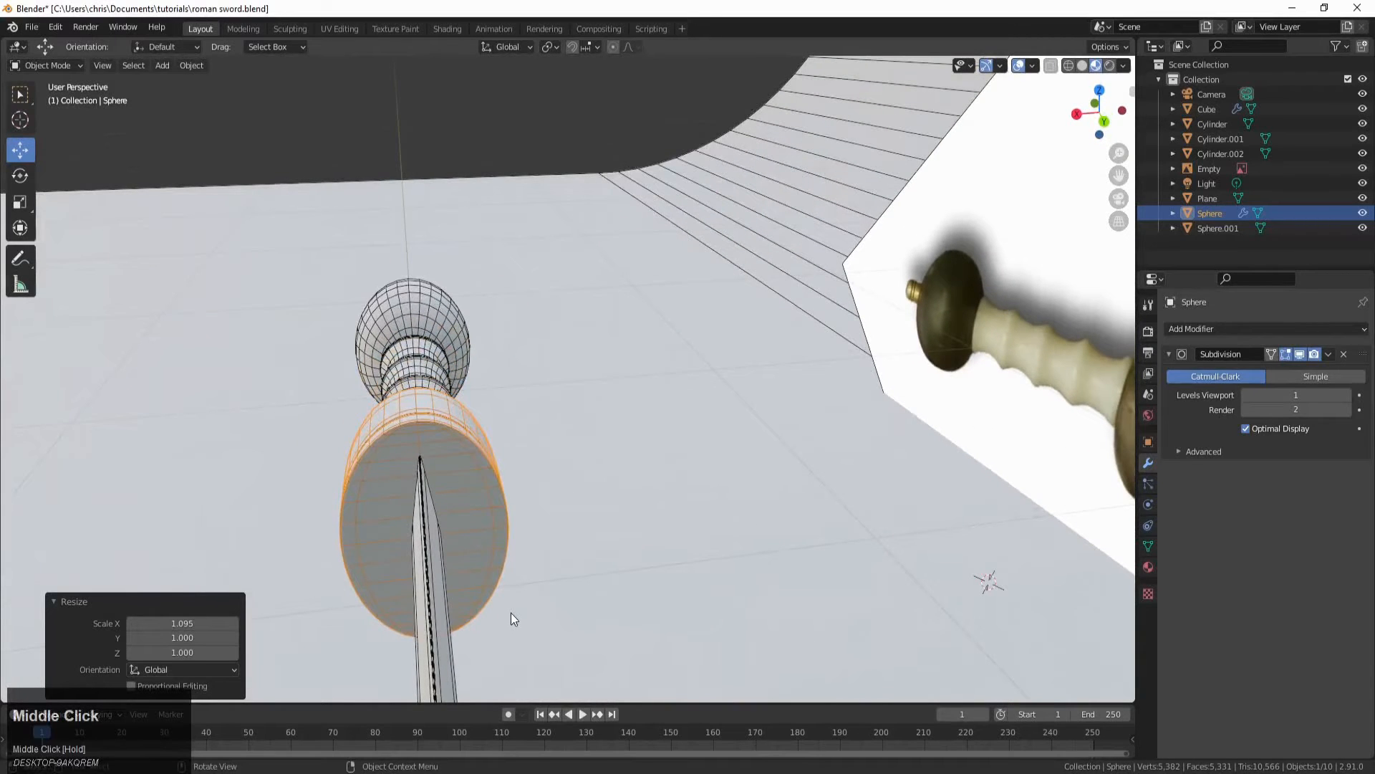
{"action": "key", "text": "s"}
{"action": "key", "text": "y"}
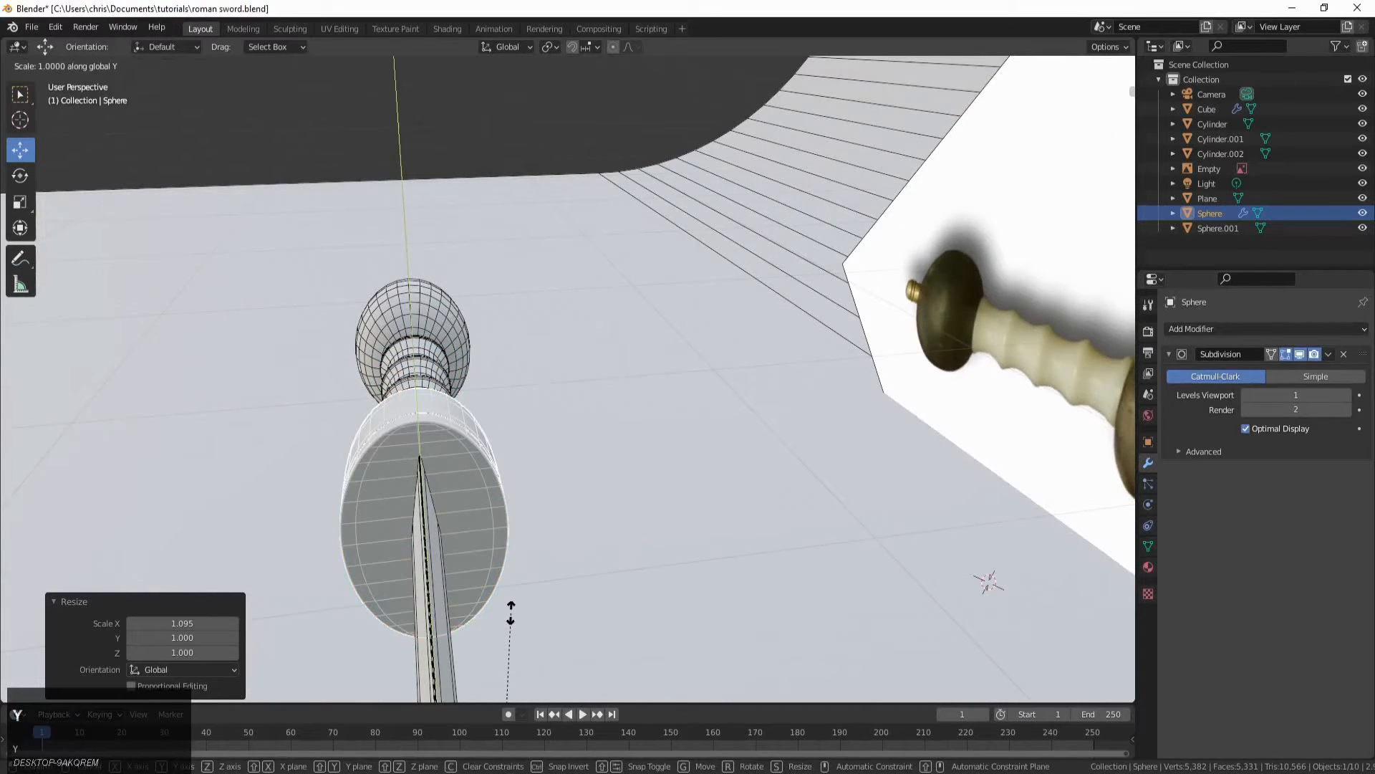
{"action": "left_click", "coordinate": [547, 566]}
Step: Switch the viewport shading back to Solid with the model beside the reference image
{"action": "middle_click_drag", "start_coordinate": [548, 566], "coordinate": [613, 573]}
{"action": "scroll", "coordinate": [613, 573], "scroll_direction": "down", "scroll_amount": 2}
{"action": "key", "text": "z"}
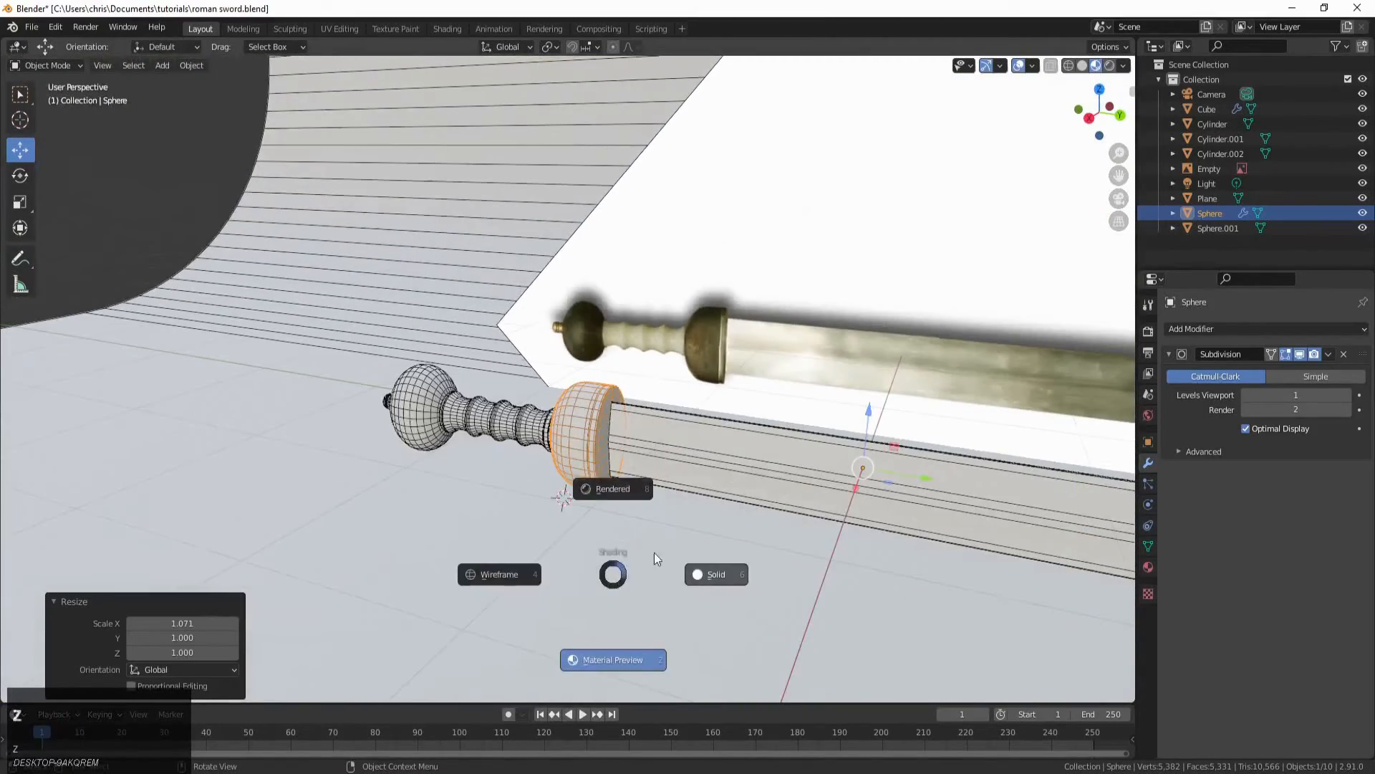
{"action": "left_click", "coordinate": [664, 523]}
Step: Examine the joint between grip and guard up close, checking for a gap along the grip's end rim
{"action": "mouse_move", "coordinate": [664, 523]}
{"action": "middle_mouse_down"}
{"action": "mouse_move", "coordinate": [649, 572]}
{"action": "mouse_move", "coordinate": [775, 677]}
{"action": "mouse_move", "coordinate": [898, 659]}
{"action": "mouse_move", "coordinate": [1034, 579]}
{"action": "mouse_move", "coordinate": [49, 529]}
{"action": "mouse_move", "coordinate": [92, 521]}
{"action": "mouse_move", "coordinate": [50, 523]}
{"action": "mouse_move", "coordinate": [50, 592]}
{"action": "mouse_move", "coordinate": [1058, 682]}
{"action": "mouse_move", "coordinate": [842, 609]}
{"action": "mouse_move", "coordinate": [707, 442]}
{"action": "mouse_move", "coordinate": [773, 504]}
{"action": "mouse_move", "coordinate": [637, 441]}
{"action": "mouse_move", "coordinate": [540, 492]}
{"action": "mouse_move", "coordinate": [476, 561]}
{"action": "mouse_move", "coordinate": [546, 491]}
{"action": "mouse_move", "coordinate": [548, 524]}
{"action": "mouse_move", "coordinate": [522, 526]}
{"action": "mouse_move", "coordinate": [545, 512]}
{"action": "mouse_move", "coordinate": [553, 535]}
{"action": "mouse_move", "coordinate": [603, 562]}
{"action": "middle_mouse_up"}
{"action": "scroll", "coordinate": [706, 441], "scroll_direction": "up", "scroll_amount": 5}
{"action": "scroll", "coordinate": [476, 561], "scroll_direction": "up", "scroll_amount": 4}
{"action": "scroll", "coordinate": [539, 525], "scroll_direction": "down", "scroll_amount": 2}
{"action": "left_click", "coordinate": [531, 498]}
{"action": "scroll", "coordinate": [539, 549], "scroll_direction": "up", "scroll_amount": 2}
{"action": "left_click", "coordinate": [534, 540]}
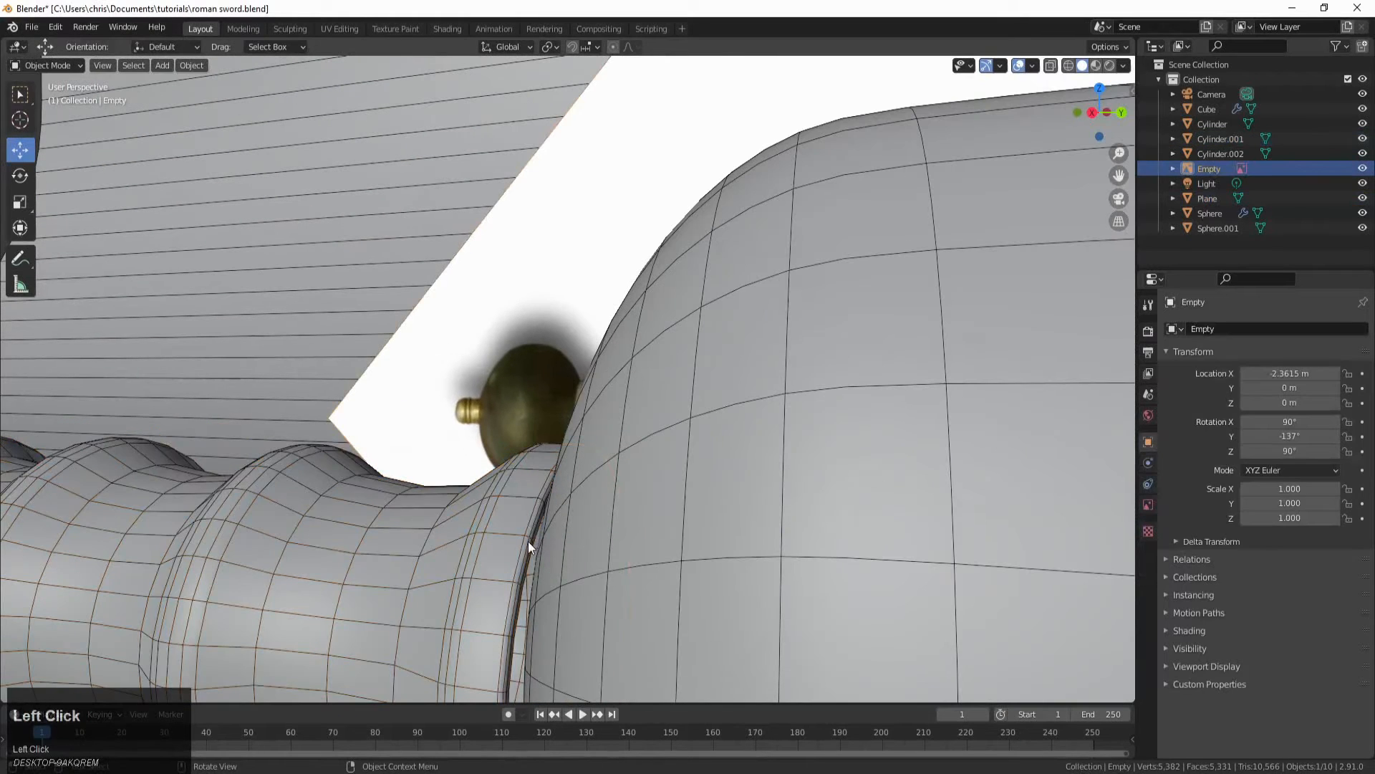
{"action": "left_click", "coordinate": [527, 540]}
{"action": "middle_click_drag", "start_coordinate": [527, 541], "coordinate": [527, 544]}
{"action": "key", "text": "Tab"}
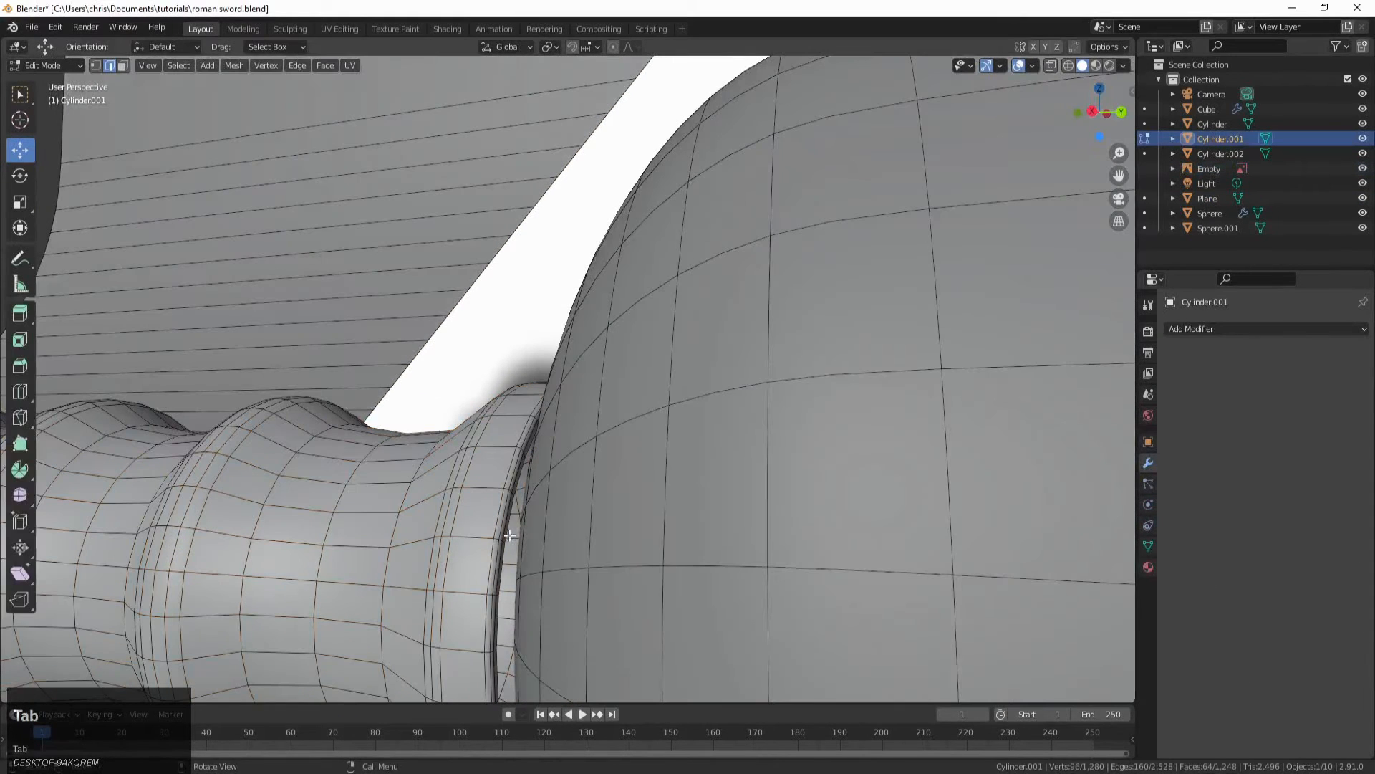
{"action": "left_click", "coordinate": [509, 535]}
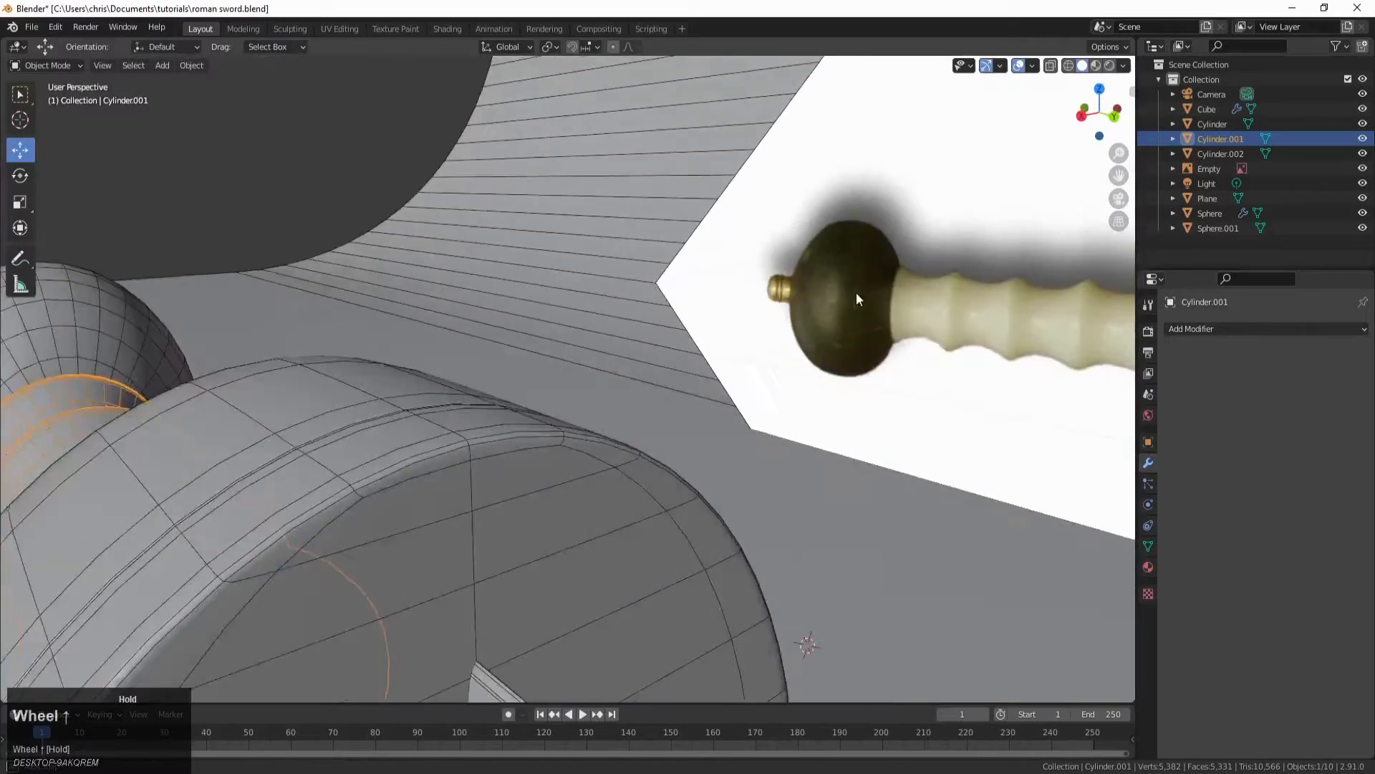
{"action": "middle_click_drag", "start_coordinate": [857, 293], "coordinate": [910, 336]}
{"action": "scroll", "coordinate": [910, 337], "scroll_direction": "down", "scroll_amount": 2}
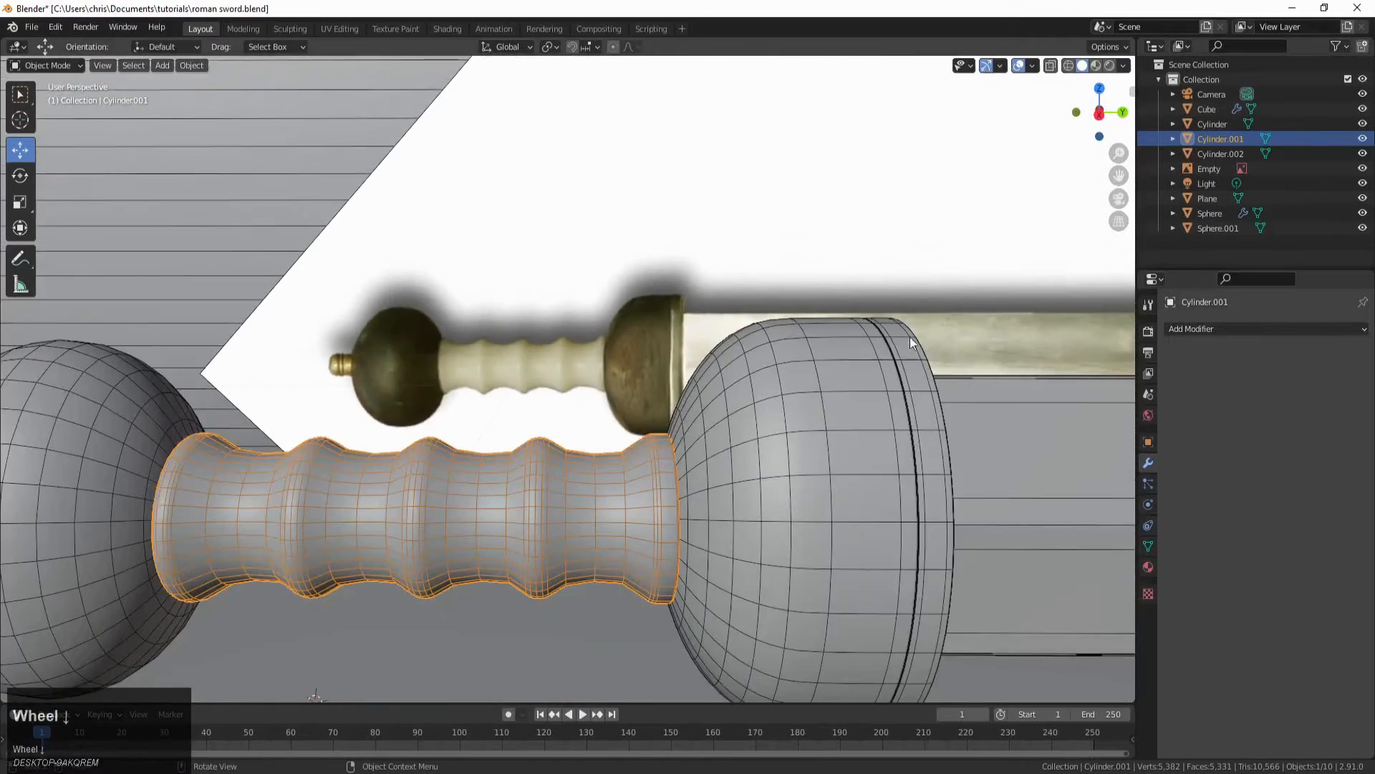
{"action": "middle_click_drag", "start_coordinate": [759, 487], "coordinate": [660, 397]}
{"action": "scroll", "coordinate": [721, 413], "scroll_direction": "up", "scroll_amount": 2}
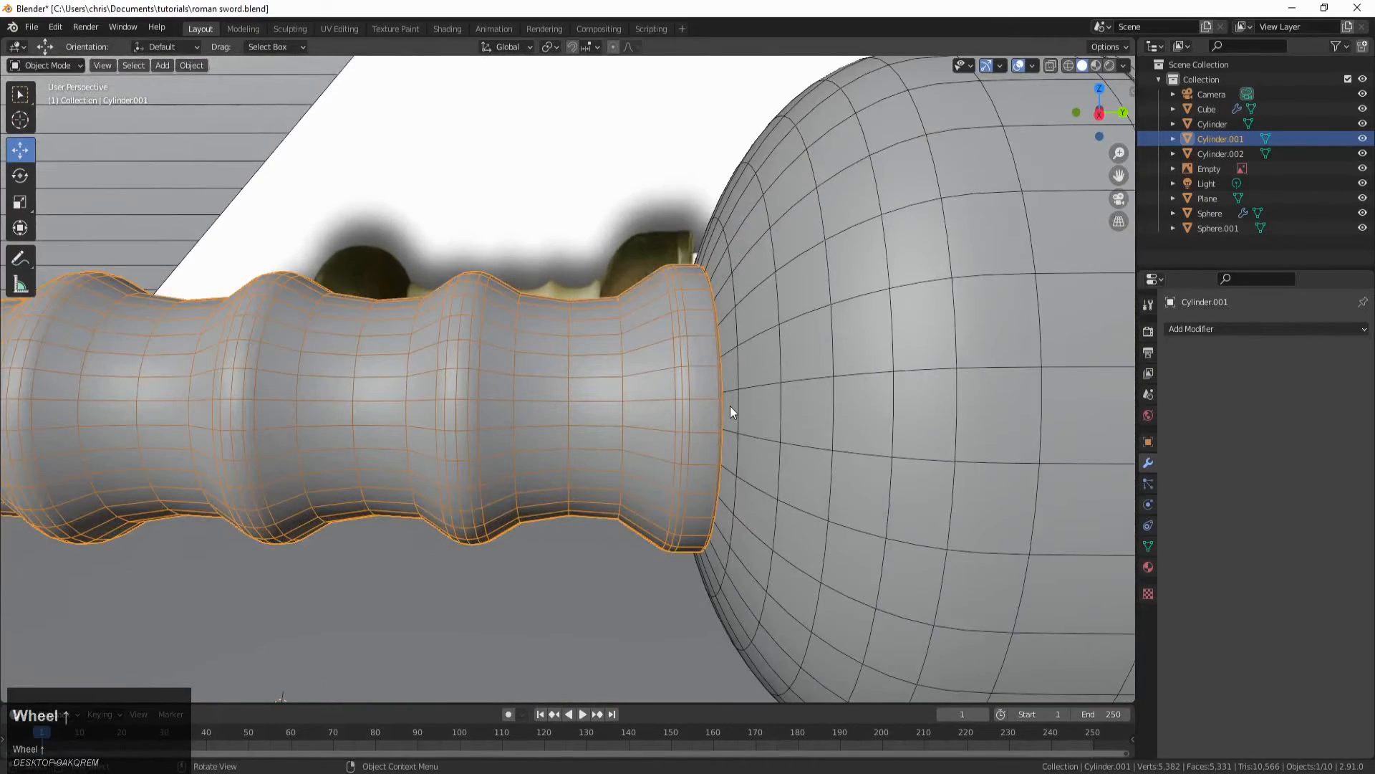
Step: Edit the guard's mesh and add a centered loop cut around its end where it meets the grip
{"action": "left_click", "coordinate": [755, 398]}
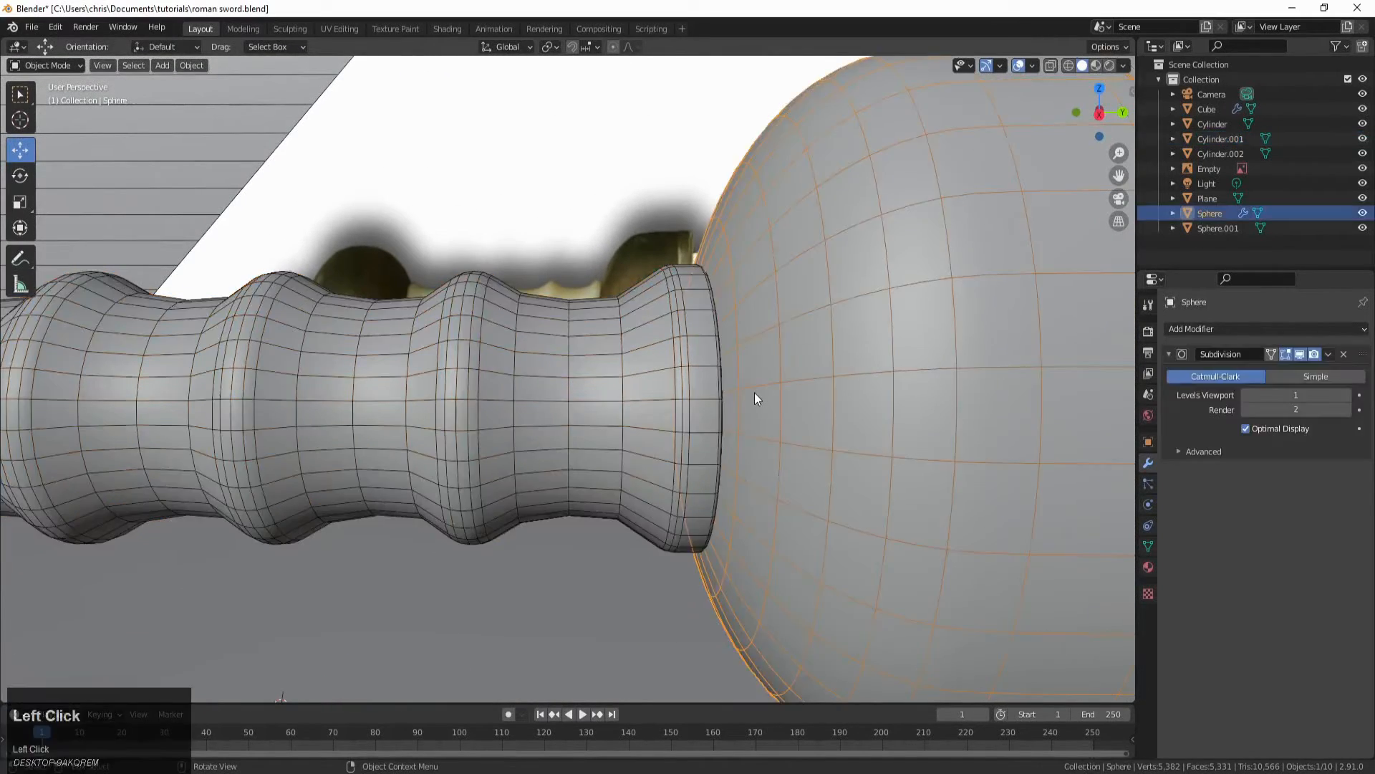
{"action": "key", "text": "Tab"}
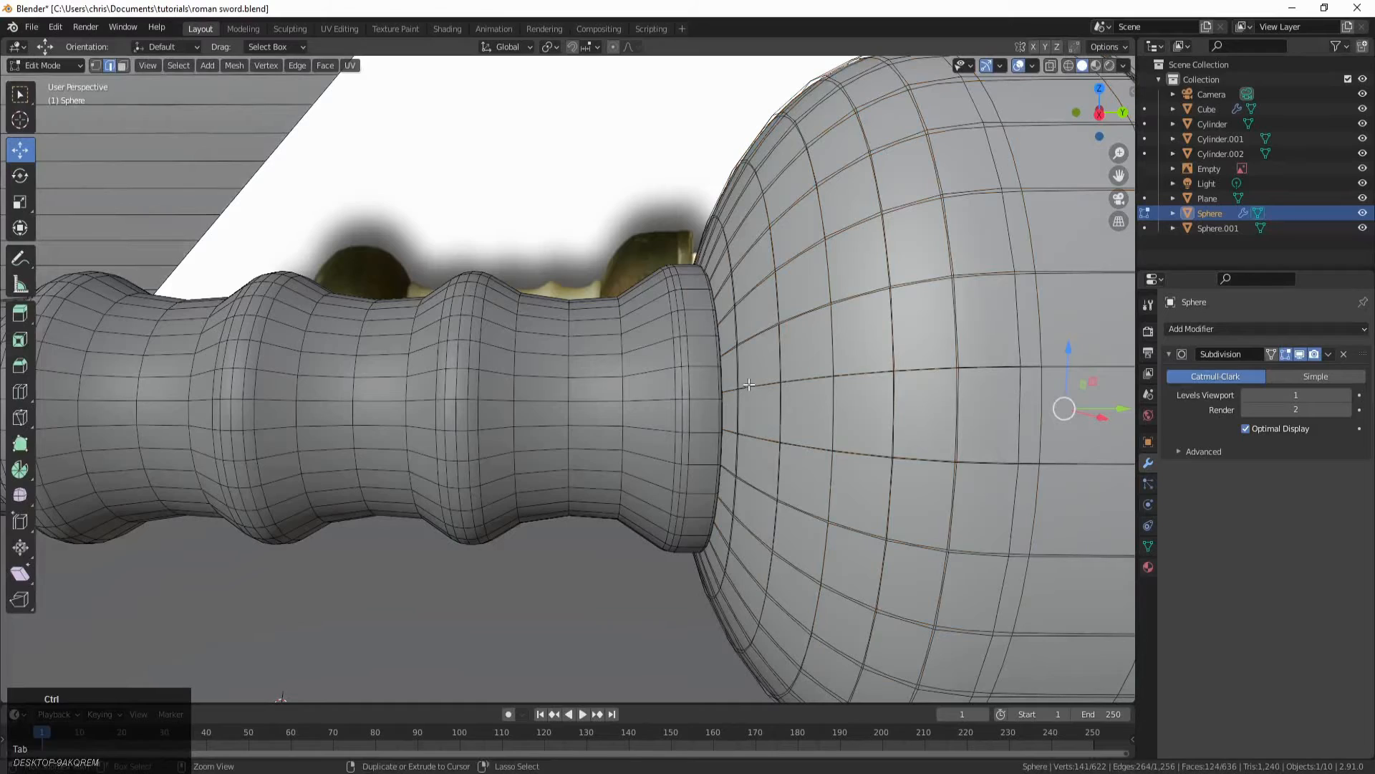
{"action": "key", "text": "ctrl+r"}
{"action": "left_click", "coordinate": [727, 307]}
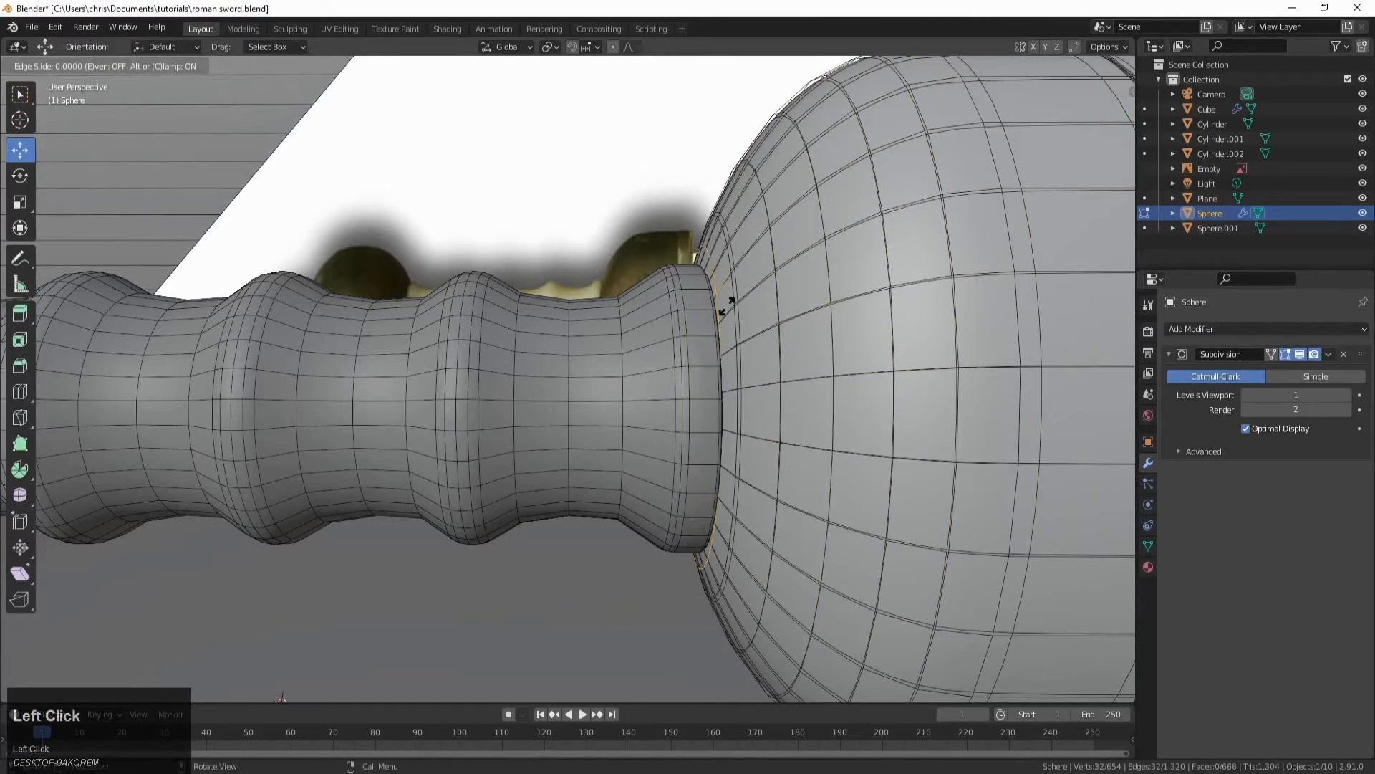
{"action": "left_click", "coordinate": [727, 307]}
Step: Scale the new edge loop at the guard's grip end along Z, and widen it along X by a factor of 1.061
{"action": "middle_click_drag", "start_coordinate": [728, 307], "coordinate": [729, 410]}
{"action": "scroll", "coordinate": [860, 458], "scroll_direction": "down", "scroll_amount": 2}
{"action": "scroll", "coordinate": [747, 398], "scroll_direction": "up", "scroll_amount": 3}
{"action": "key", "text": "s"}
{"action": "key", "text": "z"}
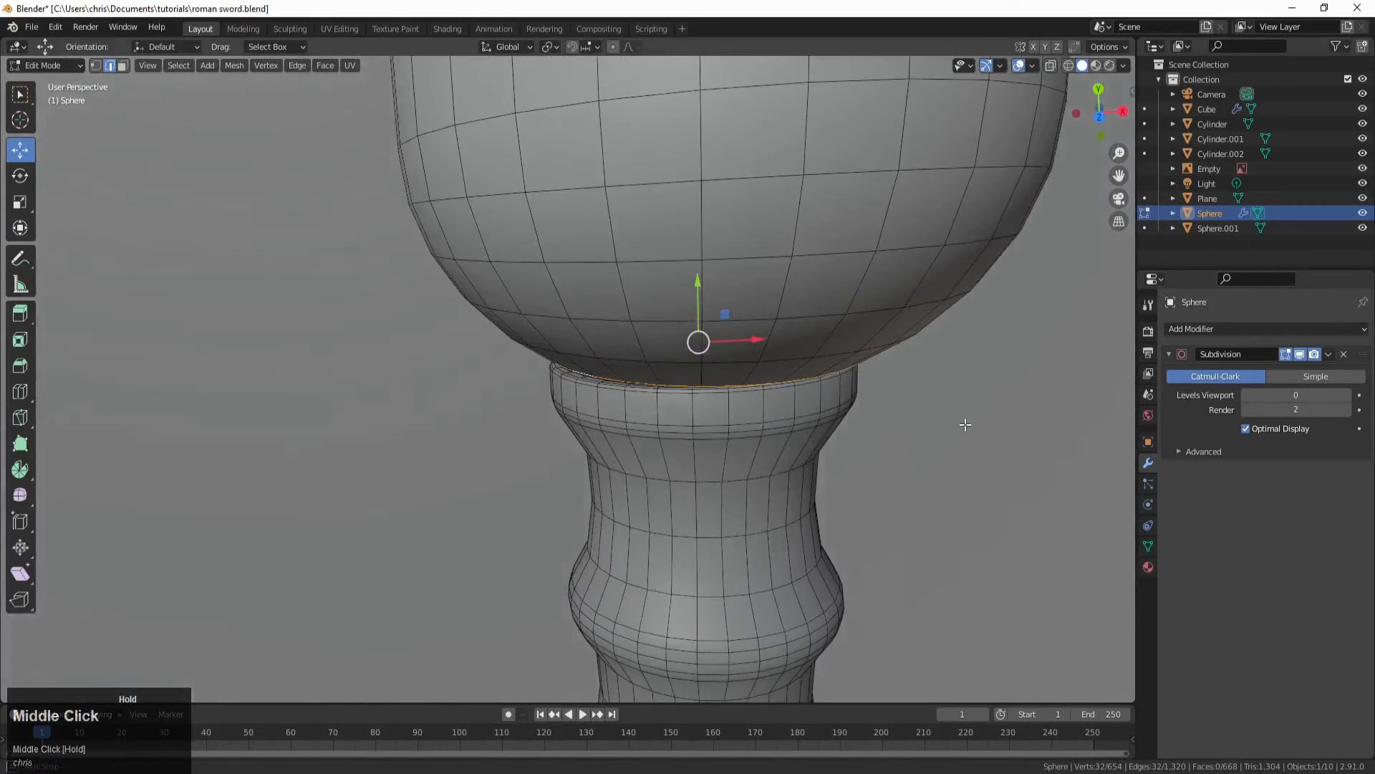
{"action": "middle_click_drag", "start_coordinate": [964, 423], "coordinate": [961, 403]}
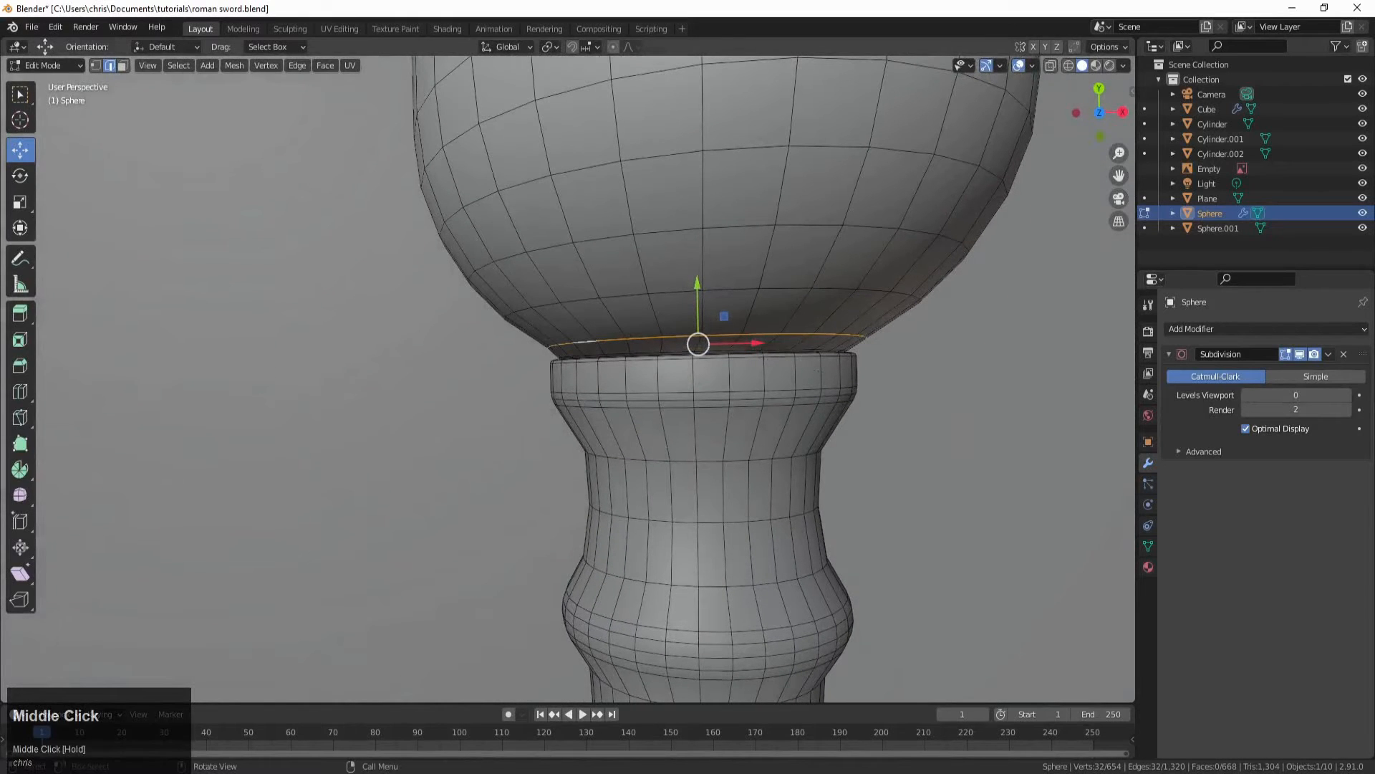
{"action": "key", "text": "s"}
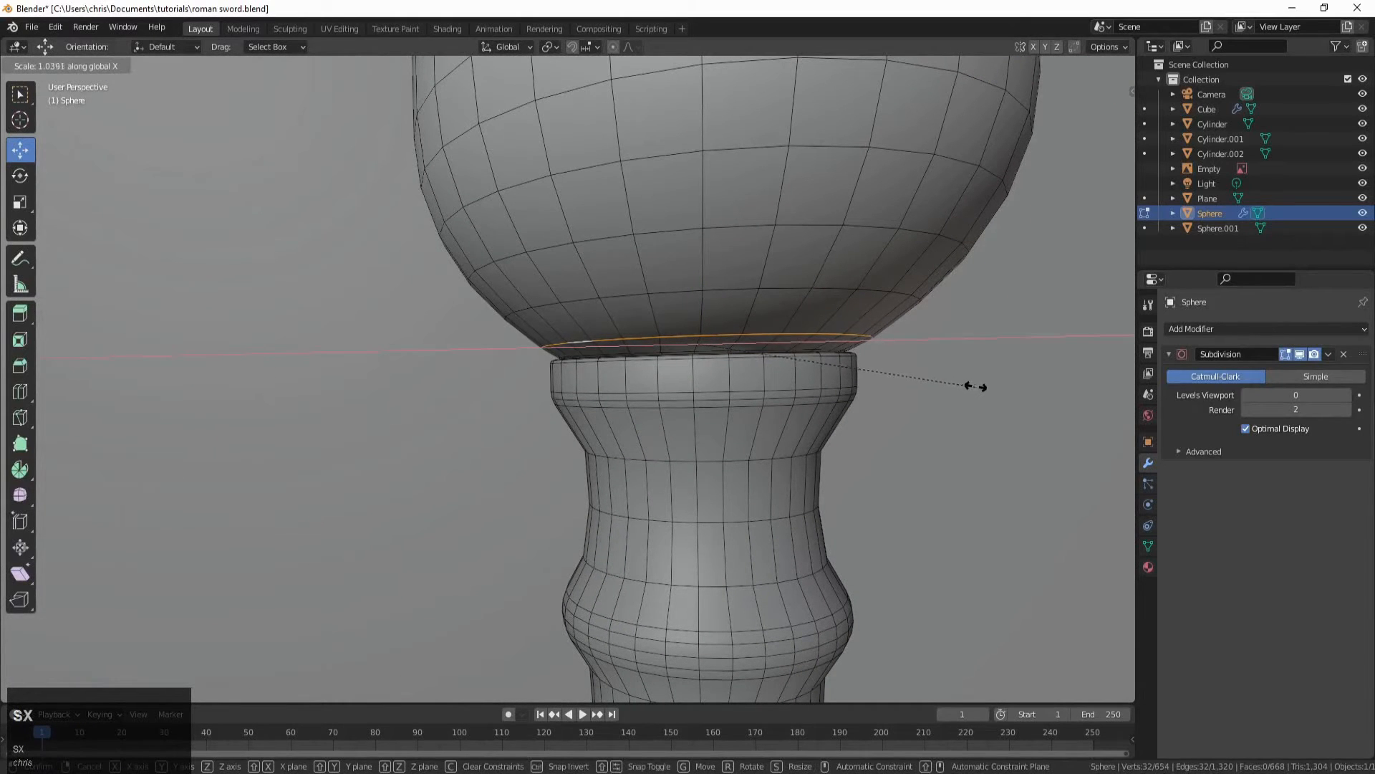
{"action": "key", "text": "x"}
{"action": "left_click", "coordinate": [983, 376]}
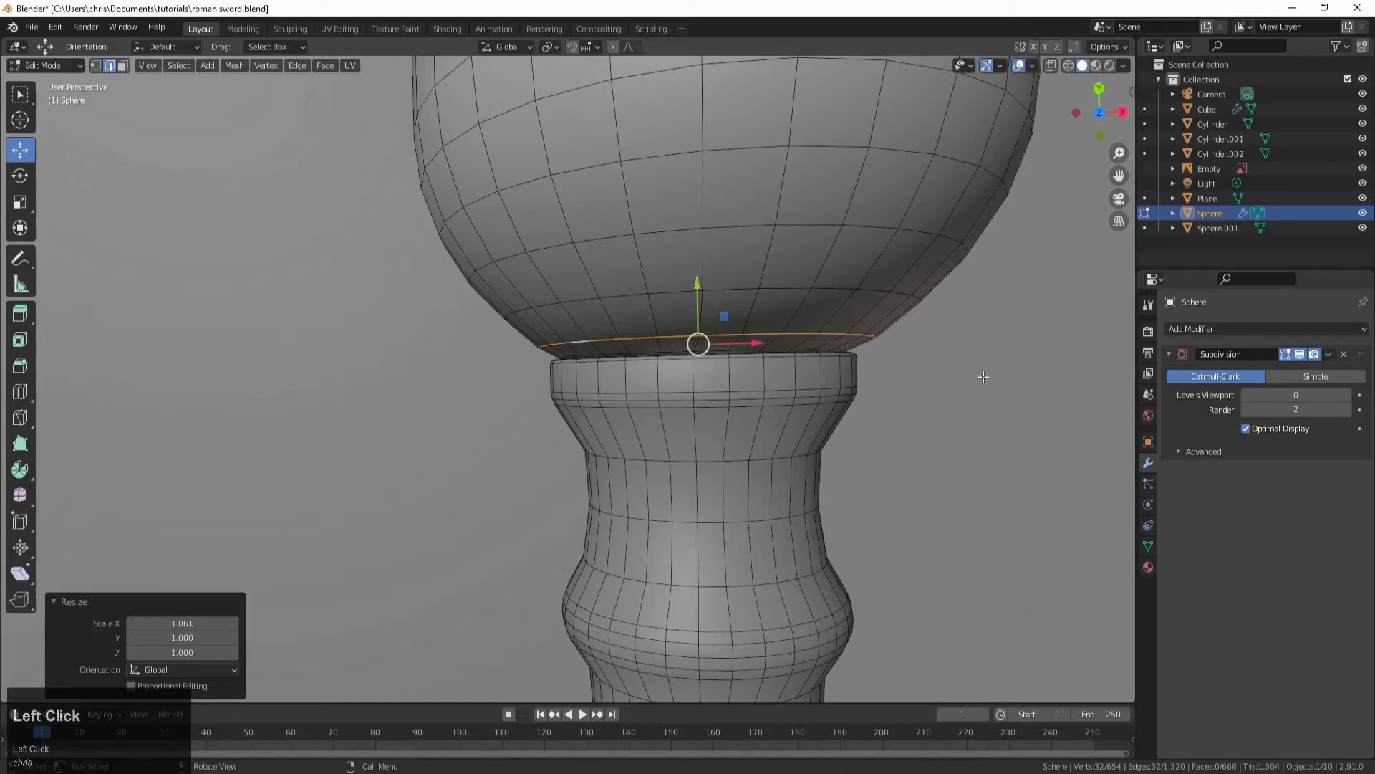
{"action": "key", "text": "KP_7"}
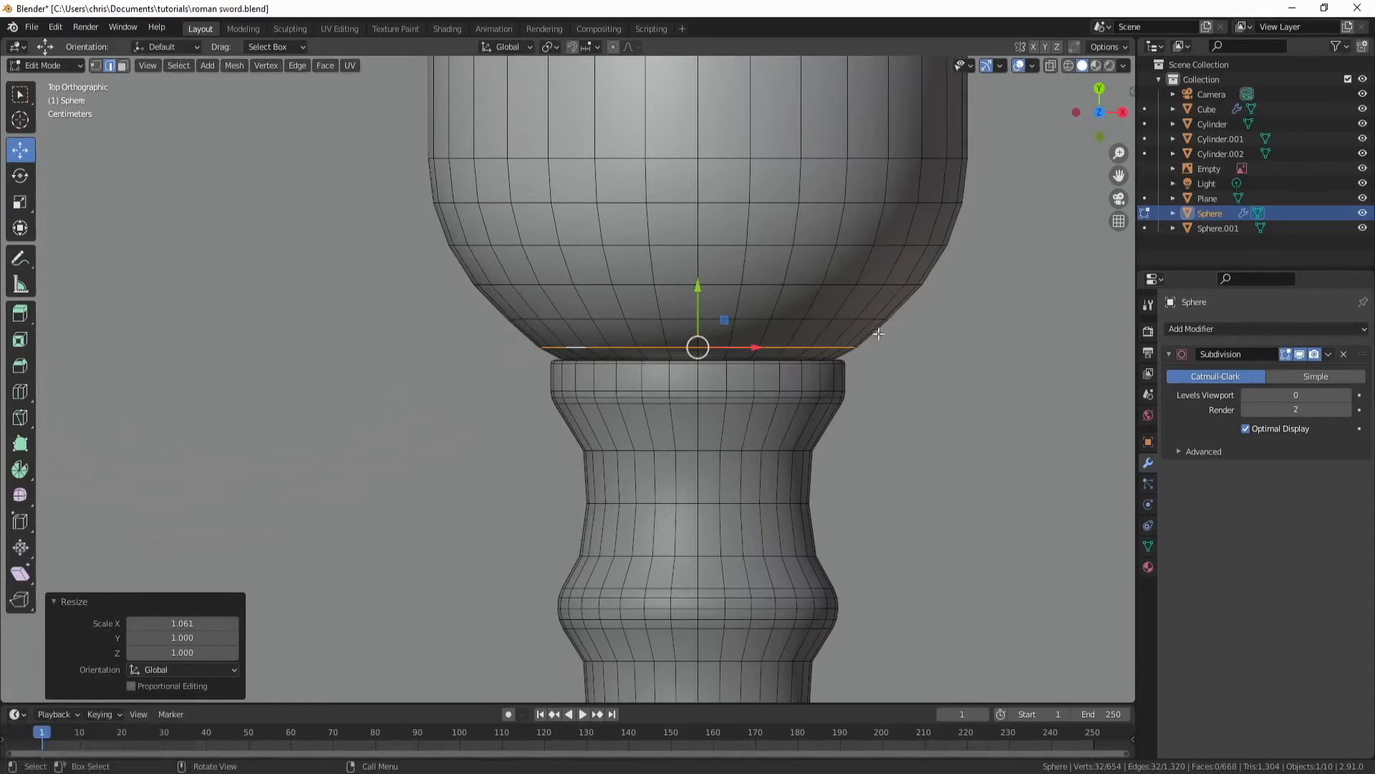
Step: Leave mesh editing and examine the joint between guard and grip from several angles, including the whole sword
{"action": "middle_click_drag", "start_coordinate": [860, 396], "coordinate": [774, 394]}
{"action": "key", "text": "Tab"}
{"action": "scroll", "coordinate": [766, 387], "scroll_direction": "down", "scroll_amount": 2}
{"action": "left_click", "coordinate": [483, 565]}
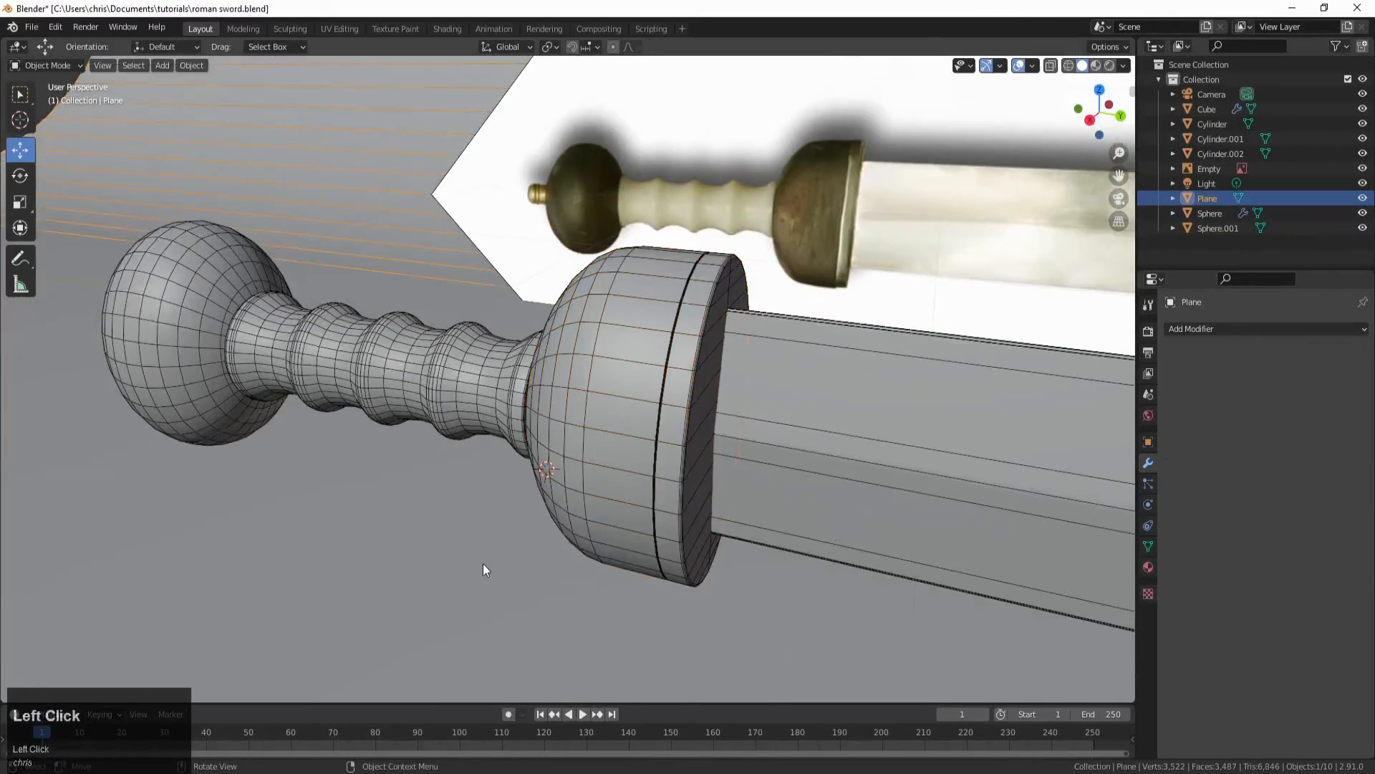
{"action": "middle_click_drag", "start_coordinate": [483, 564], "coordinate": [757, 680]}
{"action": "scroll", "coordinate": [608, 514], "scroll_direction": "down", "scroll_amount": 3}
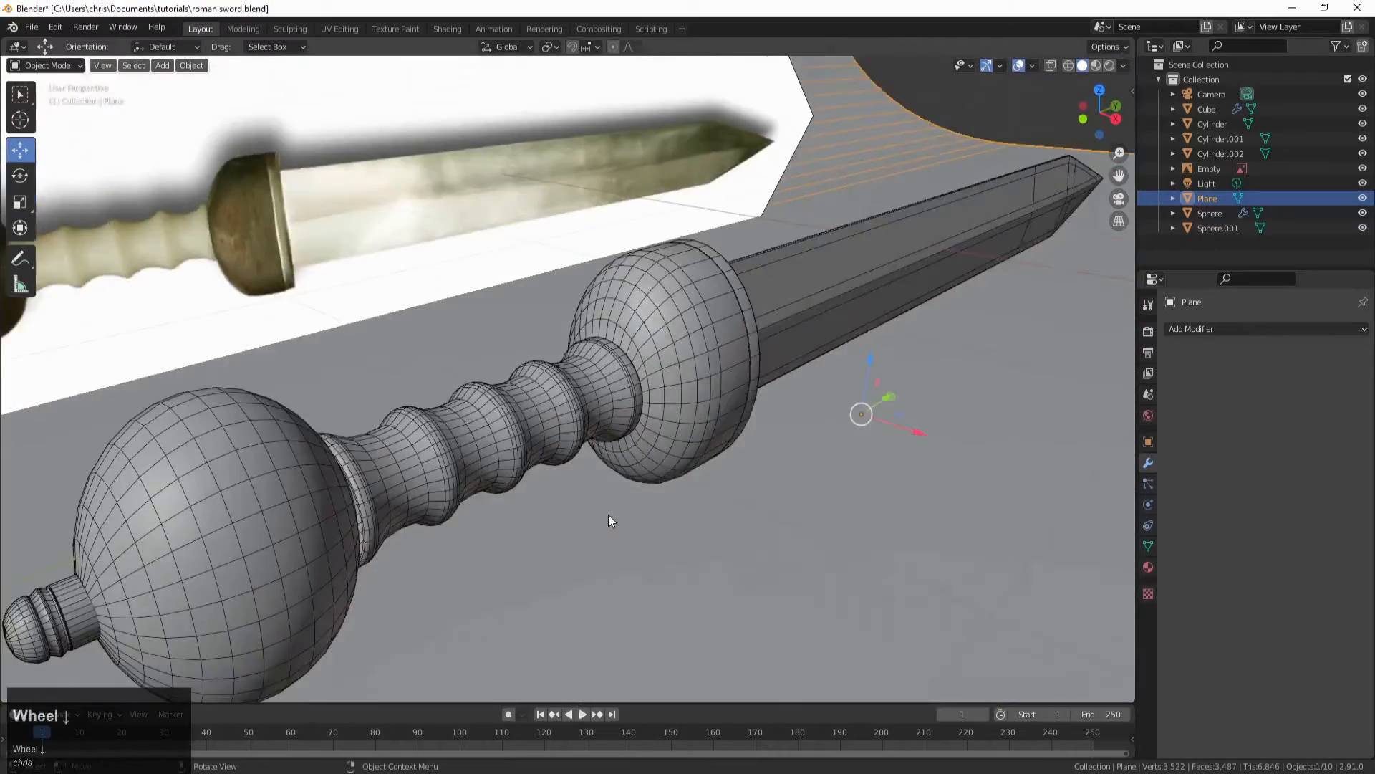
{"action": "middle_click_drag", "start_coordinate": [608, 515], "coordinate": [853, 654]}
{"action": "scroll", "coordinate": [573, 506], "scroll_direction": "up", "scroll_amount": 2}
{"action": "scroll", "coordinate": [578, 506], "scroll_direction": "up", "scroll_amount": 2}
{"action": "scroll", "coordinate": [741, 464], "scroll_direction": "up", "scroll_amount": 4}
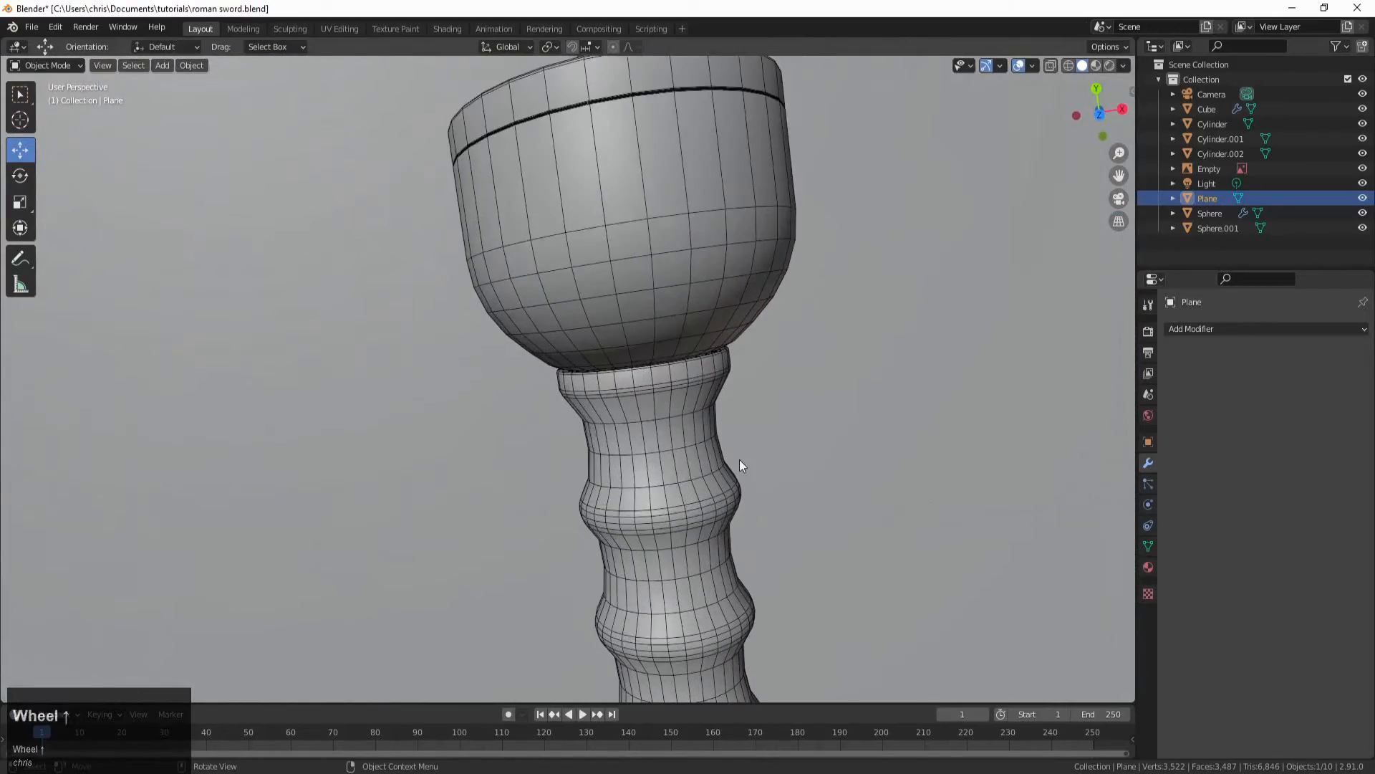
{"action": "middle_click_drag", "start_coordinate": [742, 465], "coordinate": [814, 473]}
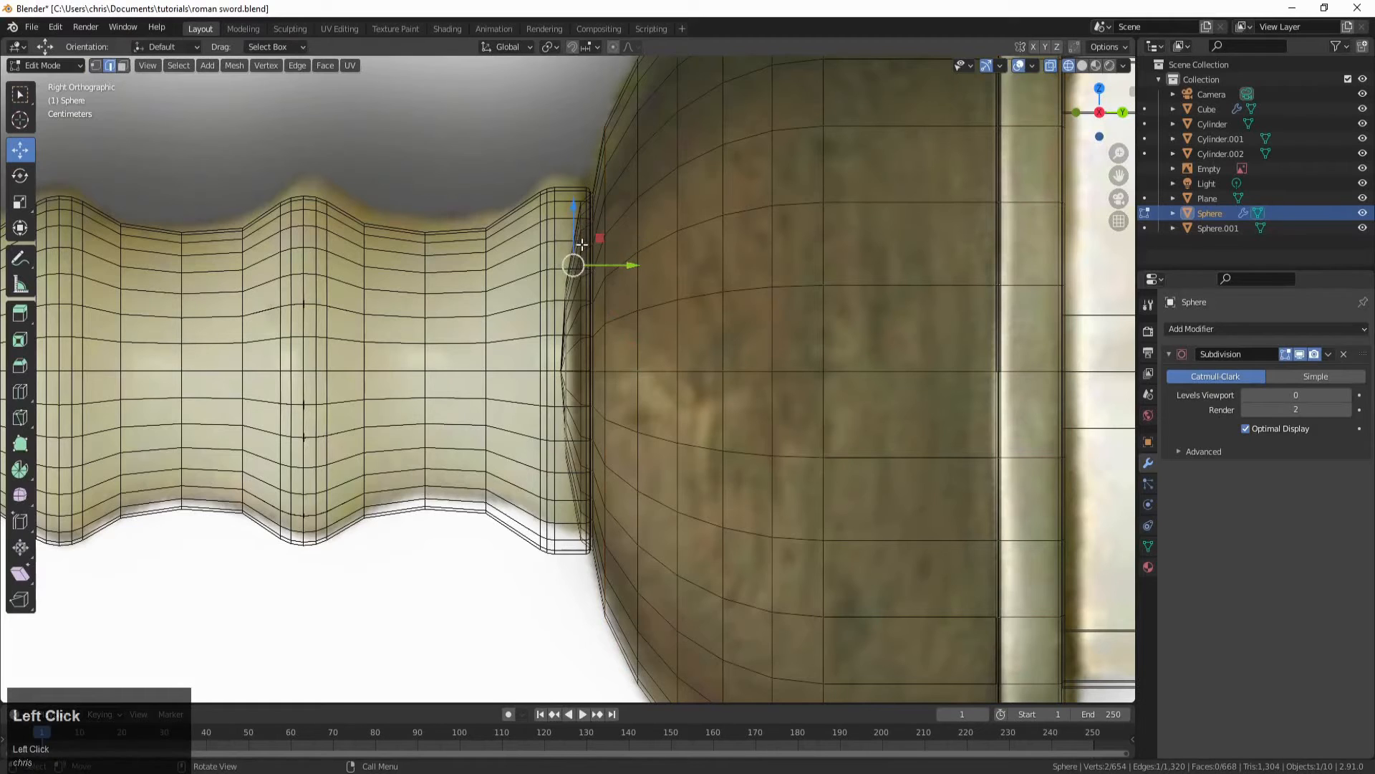
Step: Shrink the guard's end edge loop by a factor of 0.721 and the tip vertices inside the grip by 0.602
{"action": "scroll", "coordinate": [581, 244], "scroll_direction": "up", "scroll_amount": 1}
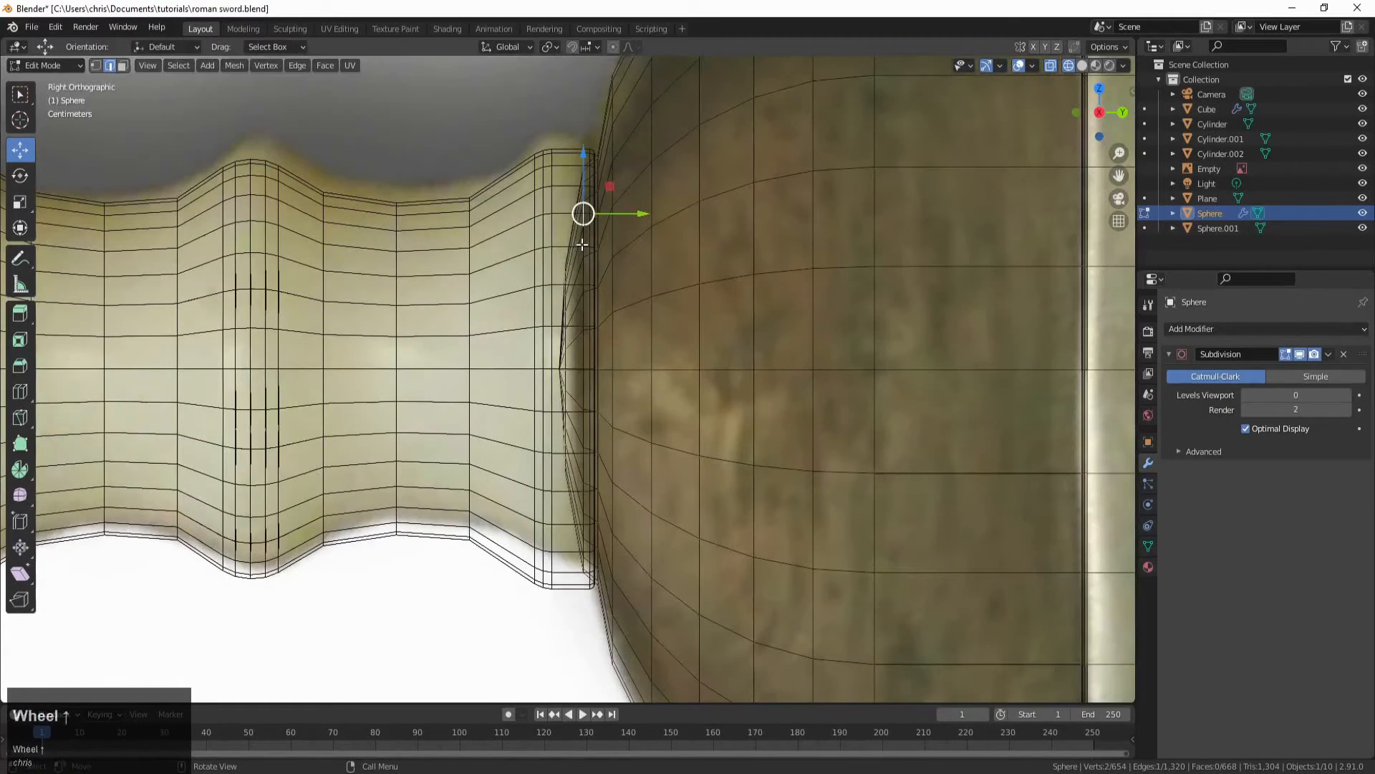
{"action": "left_click", "coordinate": [582, 245], "text": "alt"}
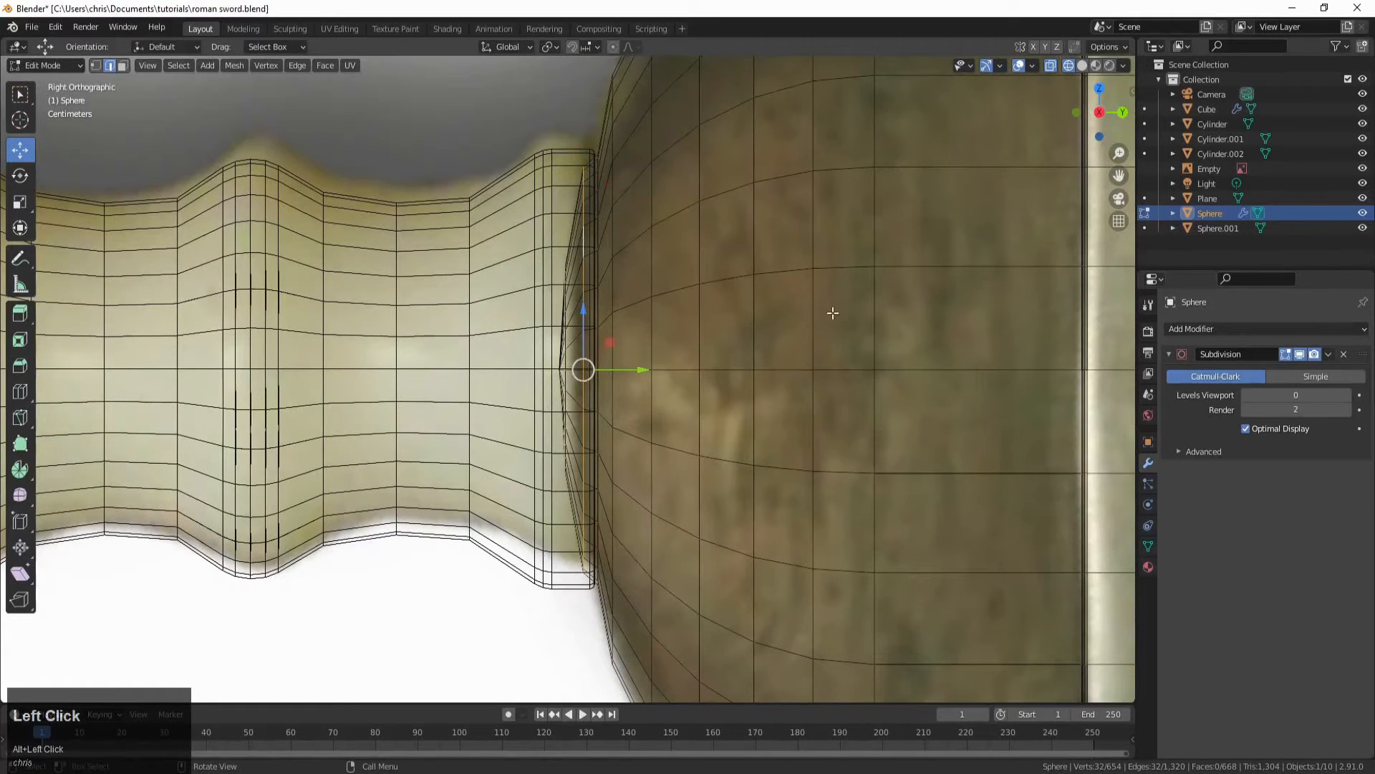
{"action": "key", "text": "s"}
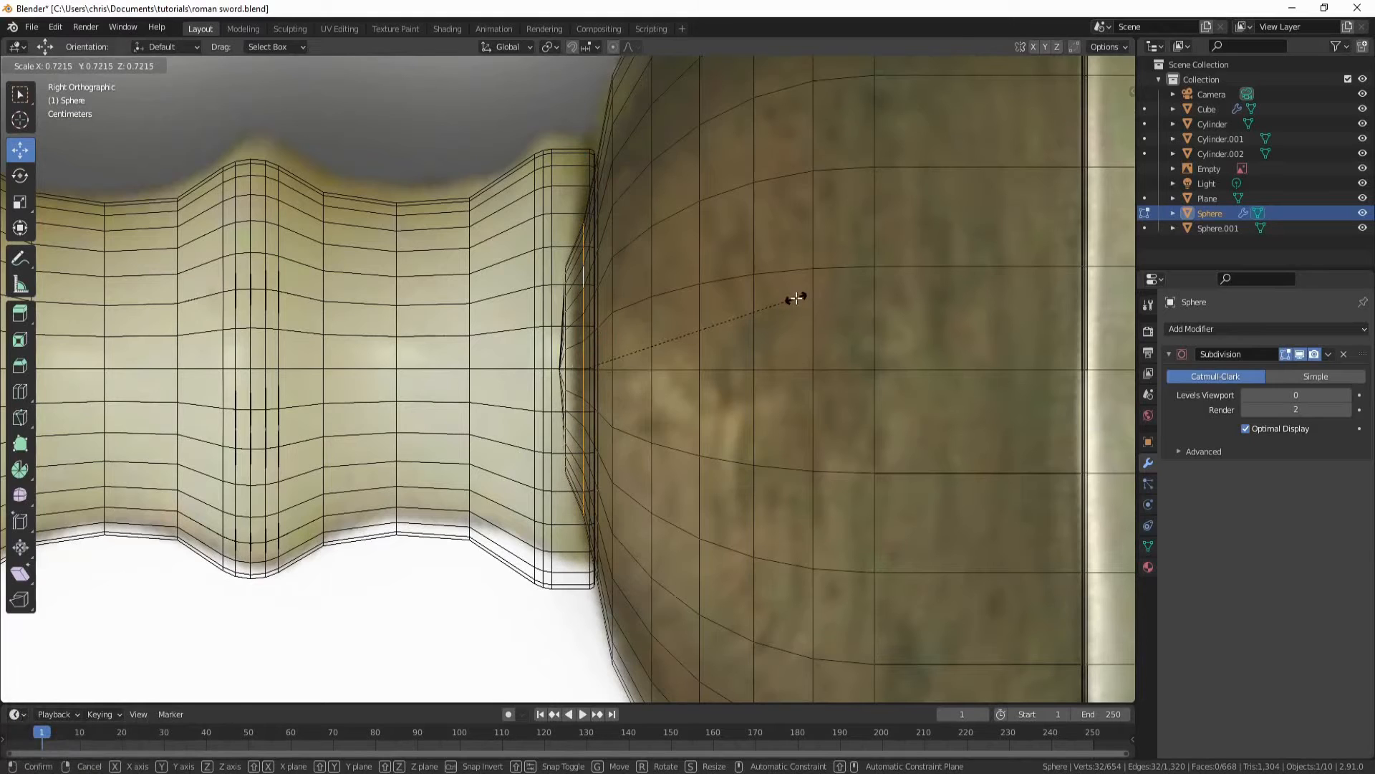
{"action": "left_click", "coordinate": [796, 298]}
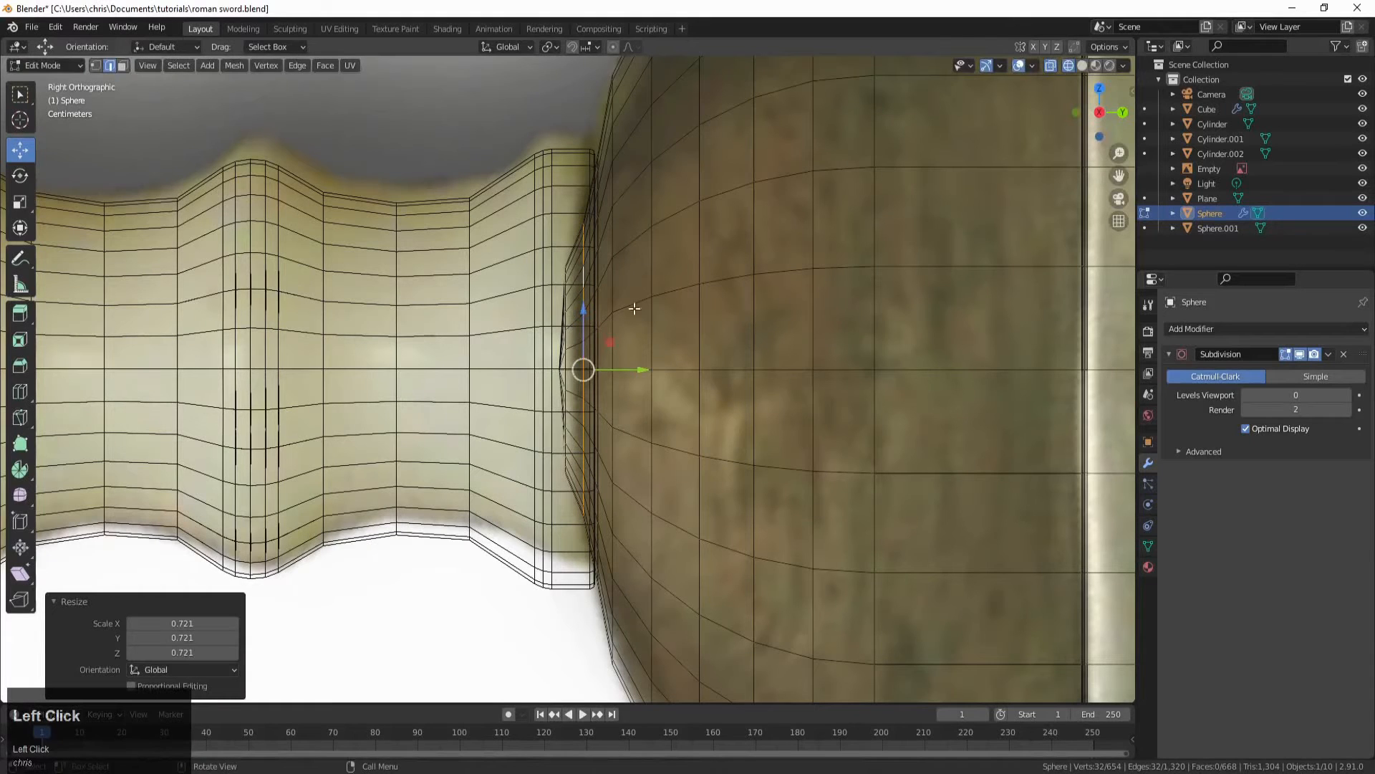
{"action": "left_click", "coordinate": [95, 65]}
{"action": "left_click_drag", "start_coordinate": [554, 121], "coordinate": [579, 552]}
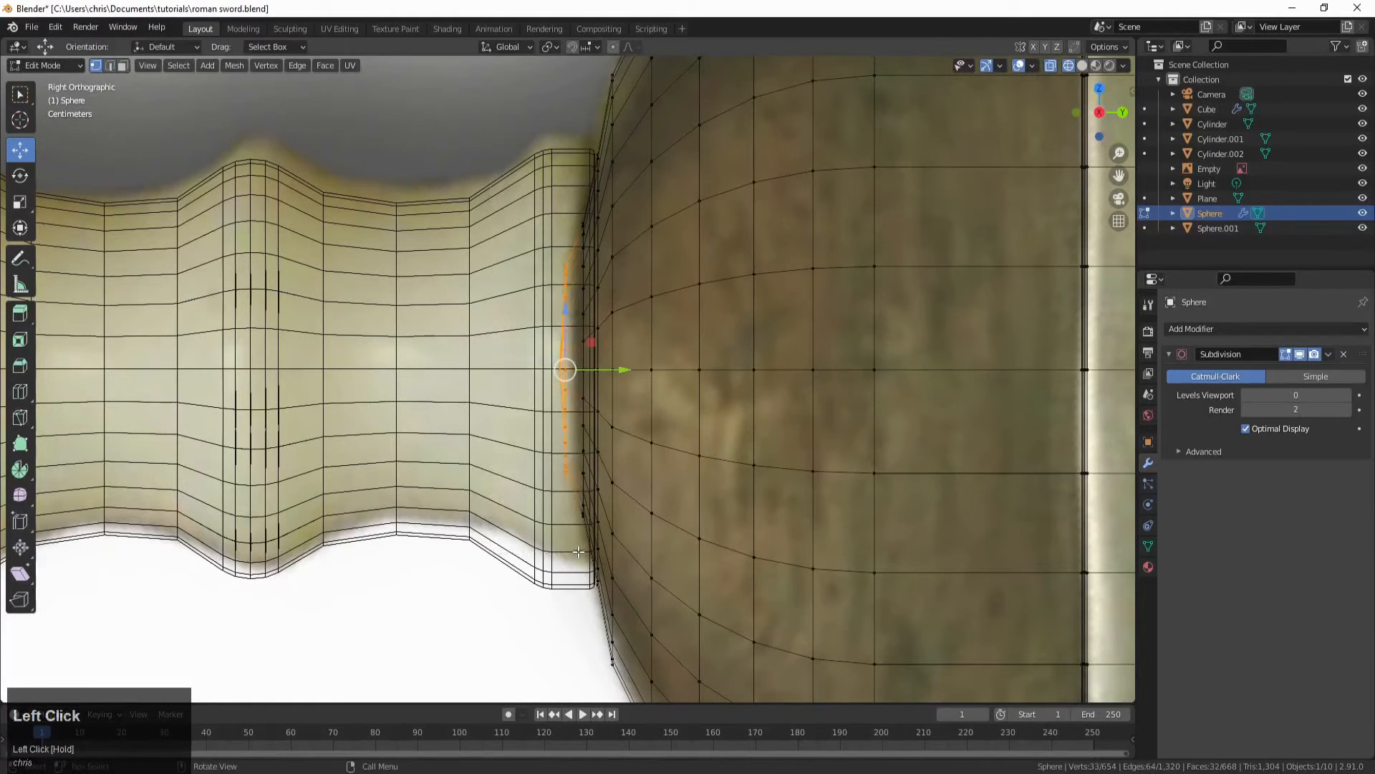
{"action": "key", "text": "s"}
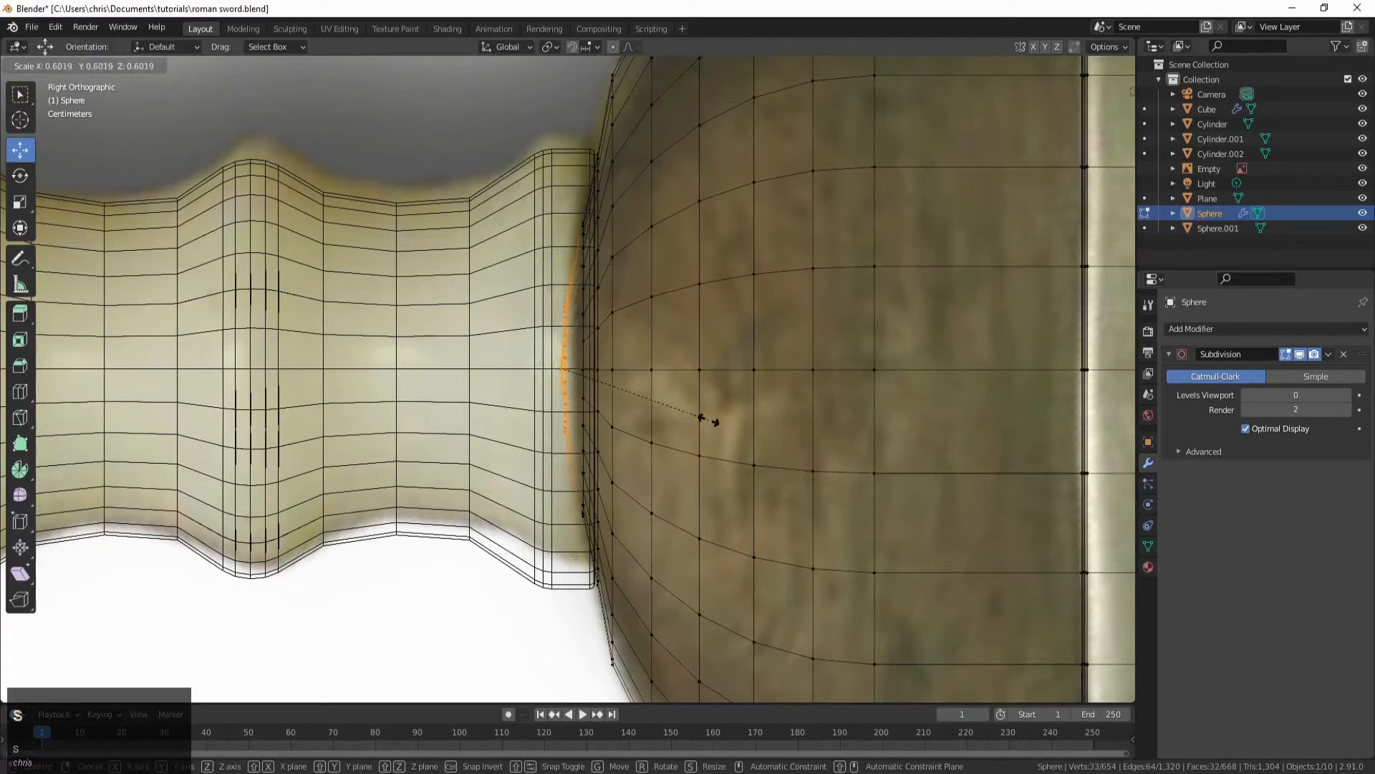
{"action": "left_click", "coordinate": [709, 420]}
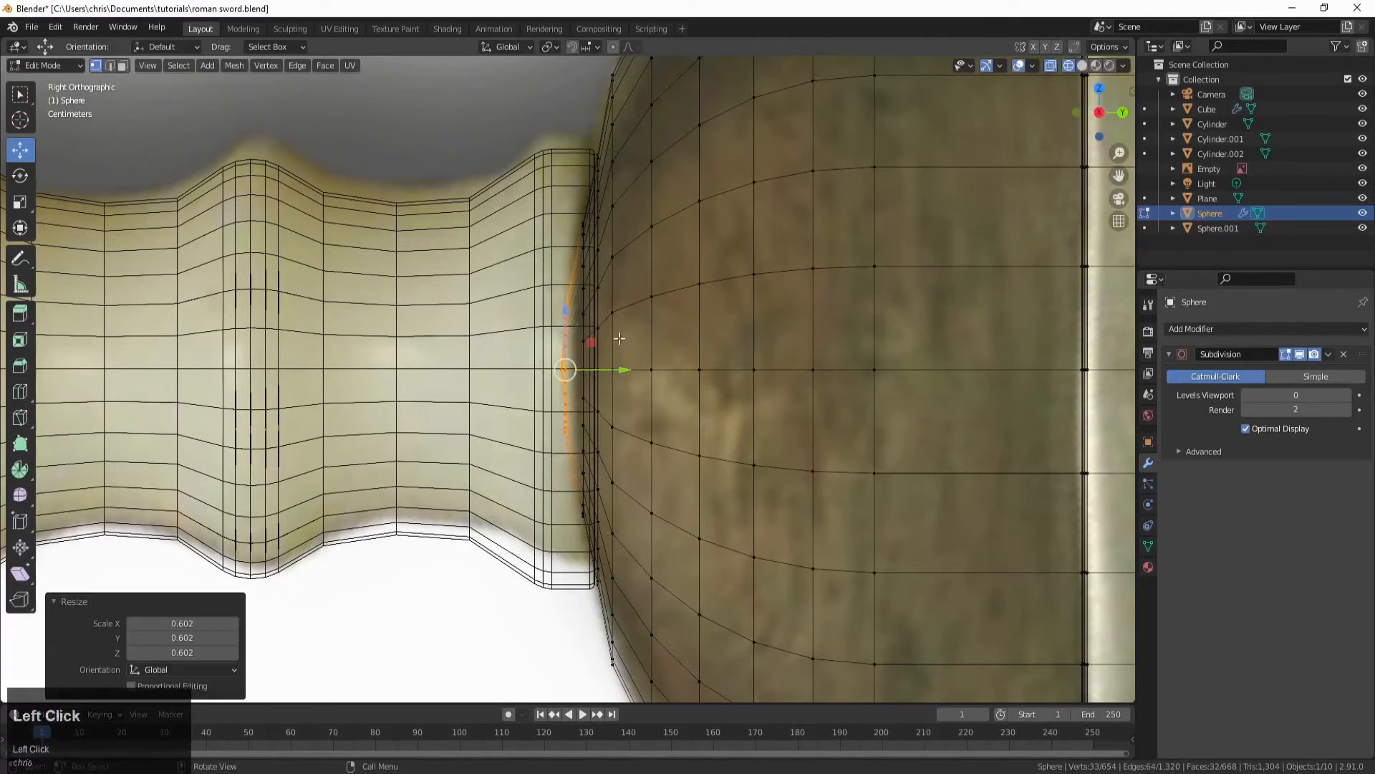
Step: Select all the guard's end-cap faces that extend into the grip and delete them
{"action": "scroll", "coordinate": [619, 338], "scroll_direction": "down", "scroll_amount": 1}
{"action": "key", "text": "3"}
{"action": "left_click_drag", "start_coordinate": [519, 178], "coordinate": [593, 643]}
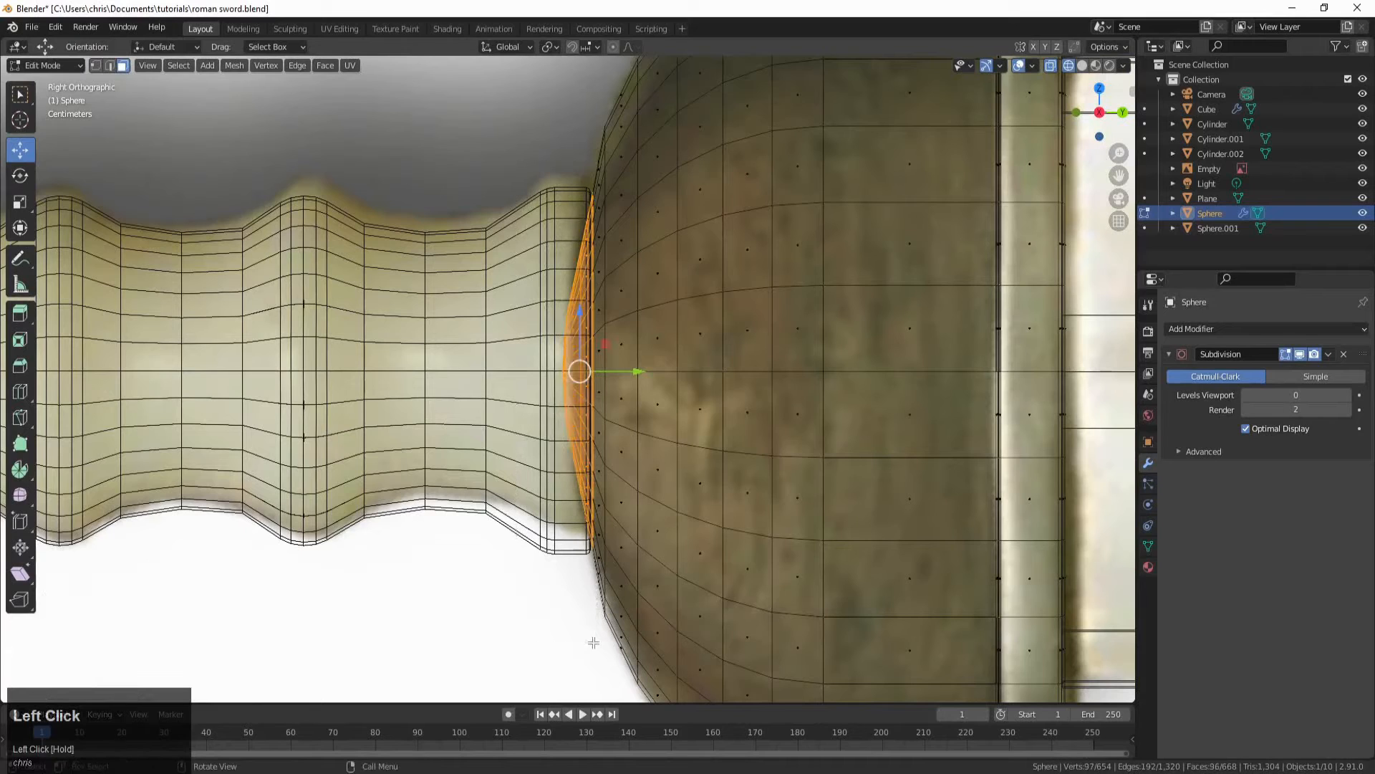
{"action": "key", "text": "x"}
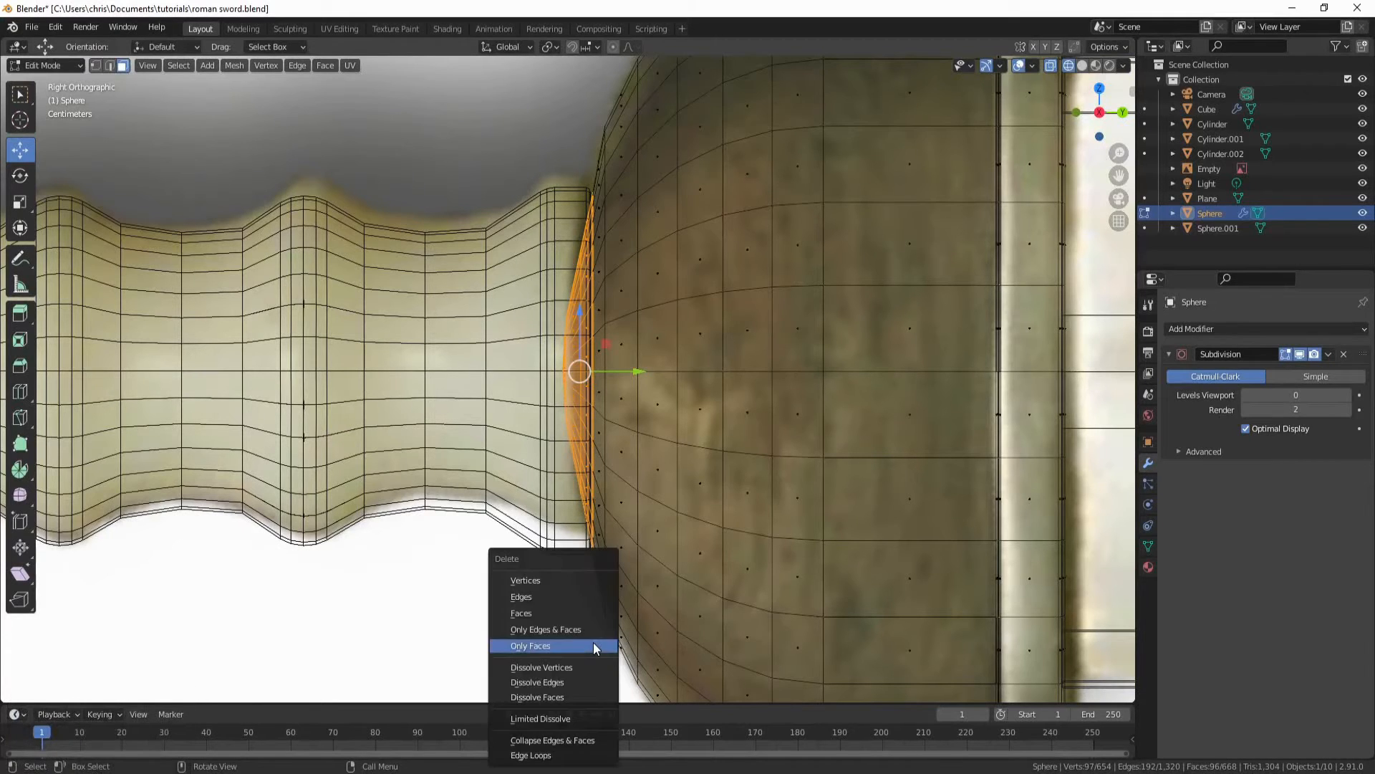
{"action": "left_click", "coordinate": [581, 613]}
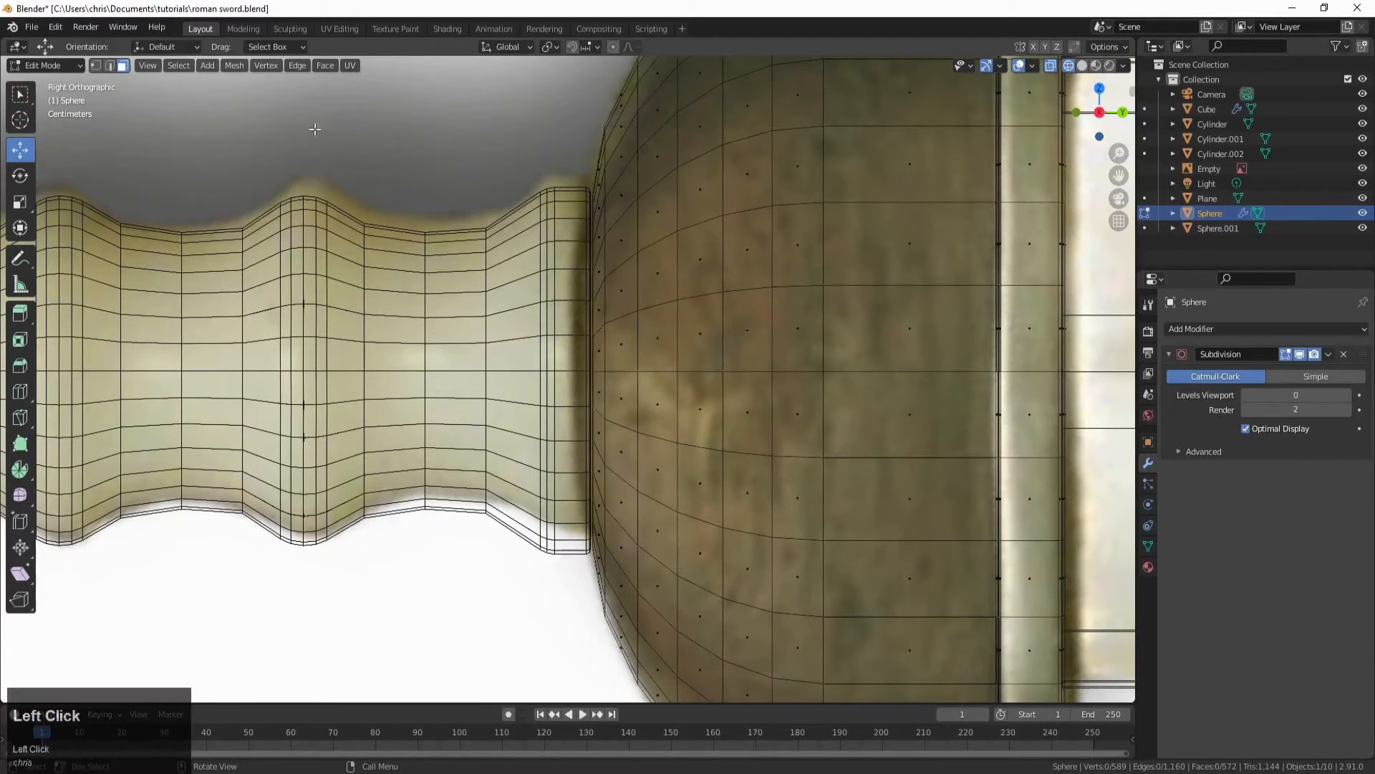
Step: Nudge the vertices of the guard's open rim along Y at the grip's end, and preview the hilt in rendered shading
{"action": "left_click", "coordinate": [95, 65]}
{"action": "left_click_drag", "start_coordinate": [556, 152], "coordinate": [598, 575]}
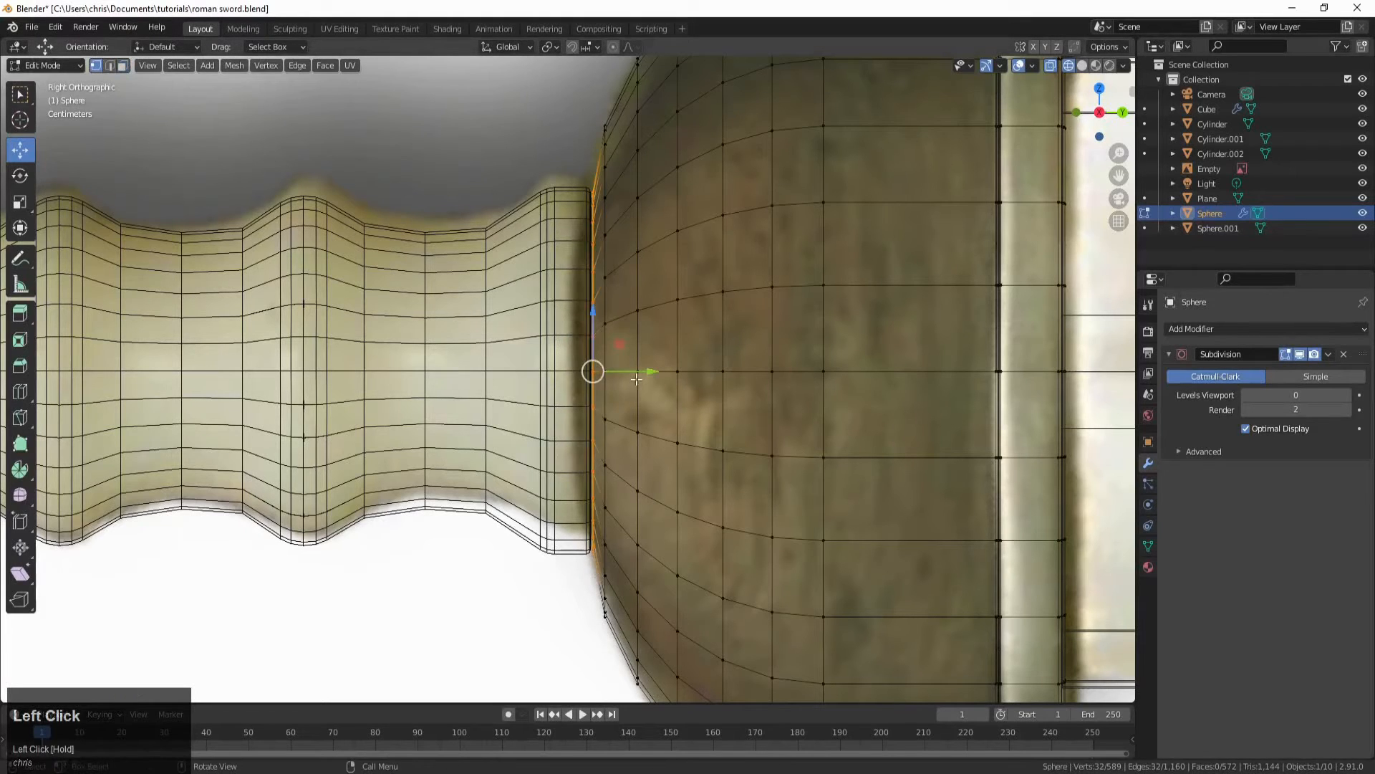
{"action": "left_click_drag", "start_coordinate": [627, 365], "coordinate": [624, 364]}
{"action": "key", "text": "shift+z"}
{"action": "mouse_move", "coordinate": [684, 366]}
{"action": "middle_mouse_down"}
{"action": "mouse_move", "coordinate": [673, 415]}
{"action": "mouse_move", "coordinate": [674, 394]}
{"action": "mouse_move", "coordinate": [777, 531]}
{"action": "mouse_move", "coordinate": [845, 560]}
{"action": "mouse_move", "coordinate": [834, 544]}
{"action": "mouse_move", "coordinate": [886, 514]}
{"action": "mouse_move", "coordinate": [853, 502]}
{"action": "mouse_move", "coordinate": [964, 451]}
{"action": "mouse_move", "coordinate": [1029, 346]}
{"action": "mouse_move", "coordinate": [904, 557]}
{"action": "middle_mouse_up"}
{"action": "key", "text": "Tab"}
{"action": "left_click", "coordinate": [885, 514]}
{"action": "scroll", "coordinate": [1028, 346], "scroll_direction": "down", "scroll_amount": 3}
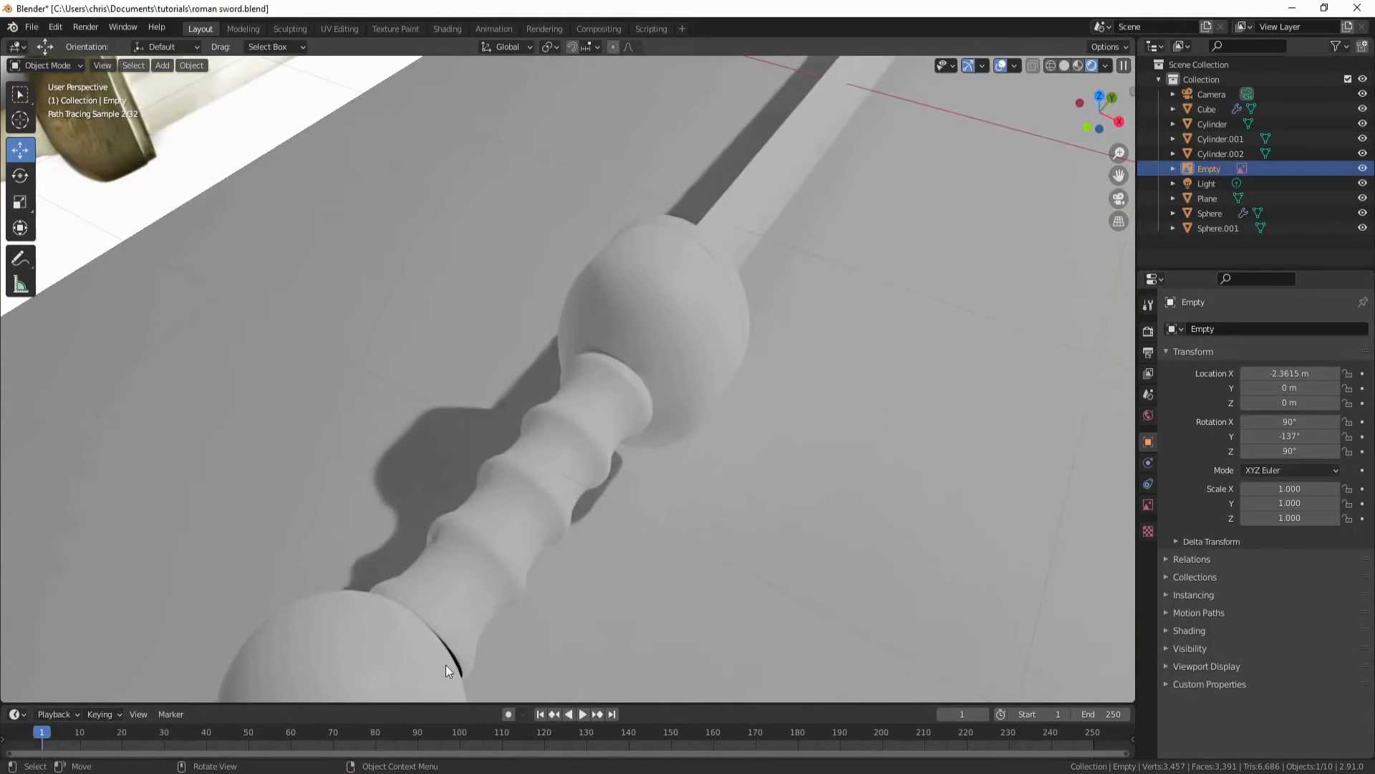
Step: Scale the pommel sphere along X only, working from the top view
{"action": "middle_click_drag", "start_coordinate": [646, 580], "coordinate": [587, 592]}
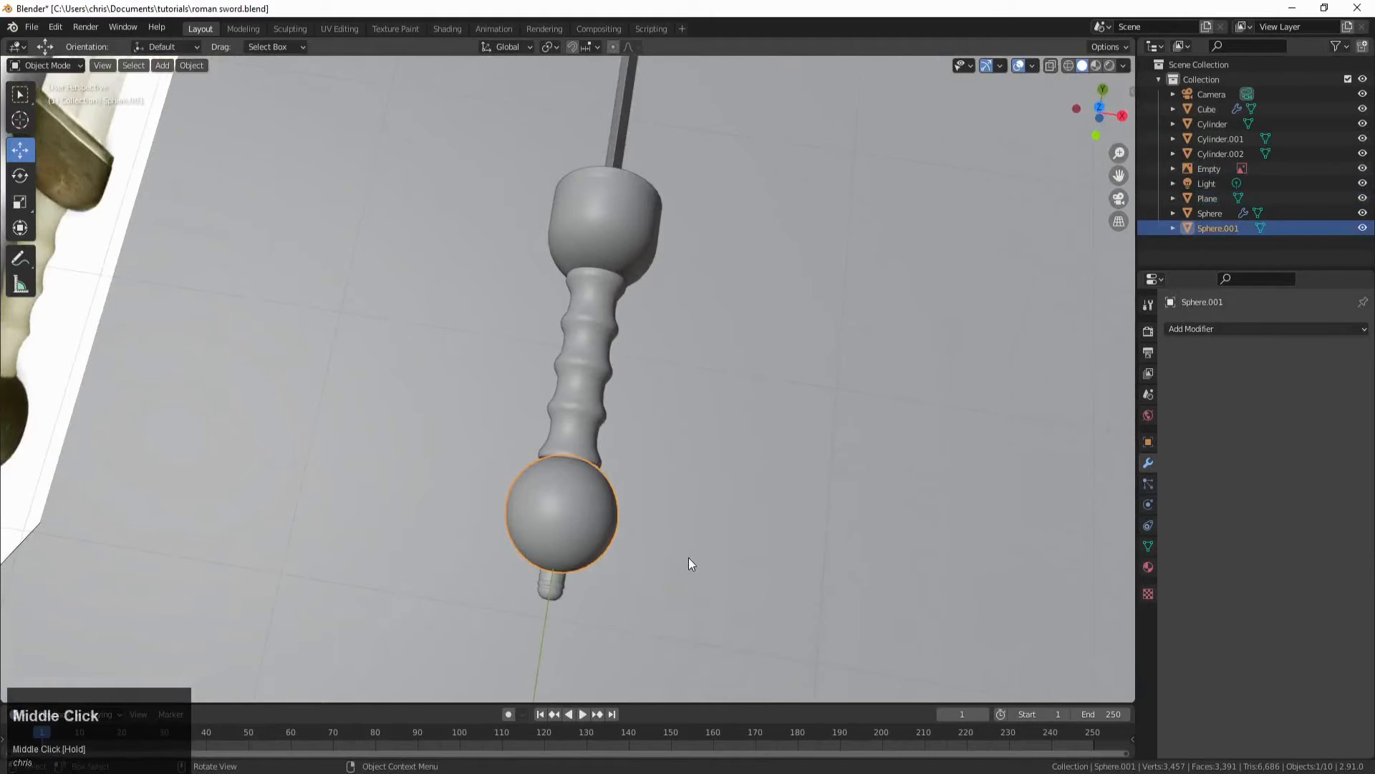
{"action": "key", "text": "KP_7"}
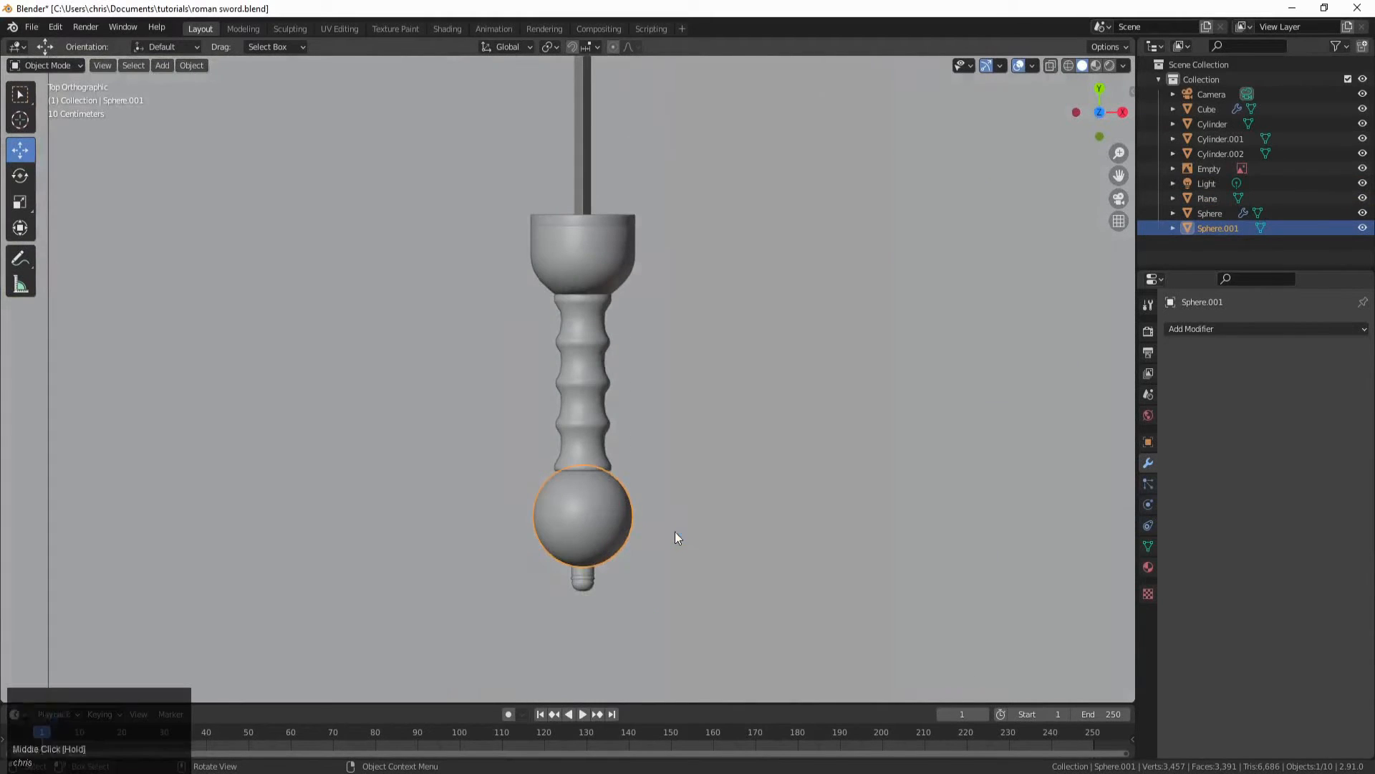
{"action": "scroll", "coordinate": [675, 532], "scroll_direction": "up", "scroll_amount": 2}
{"action": "key", "text": "s"}
{"action": "key", "text": "x"}
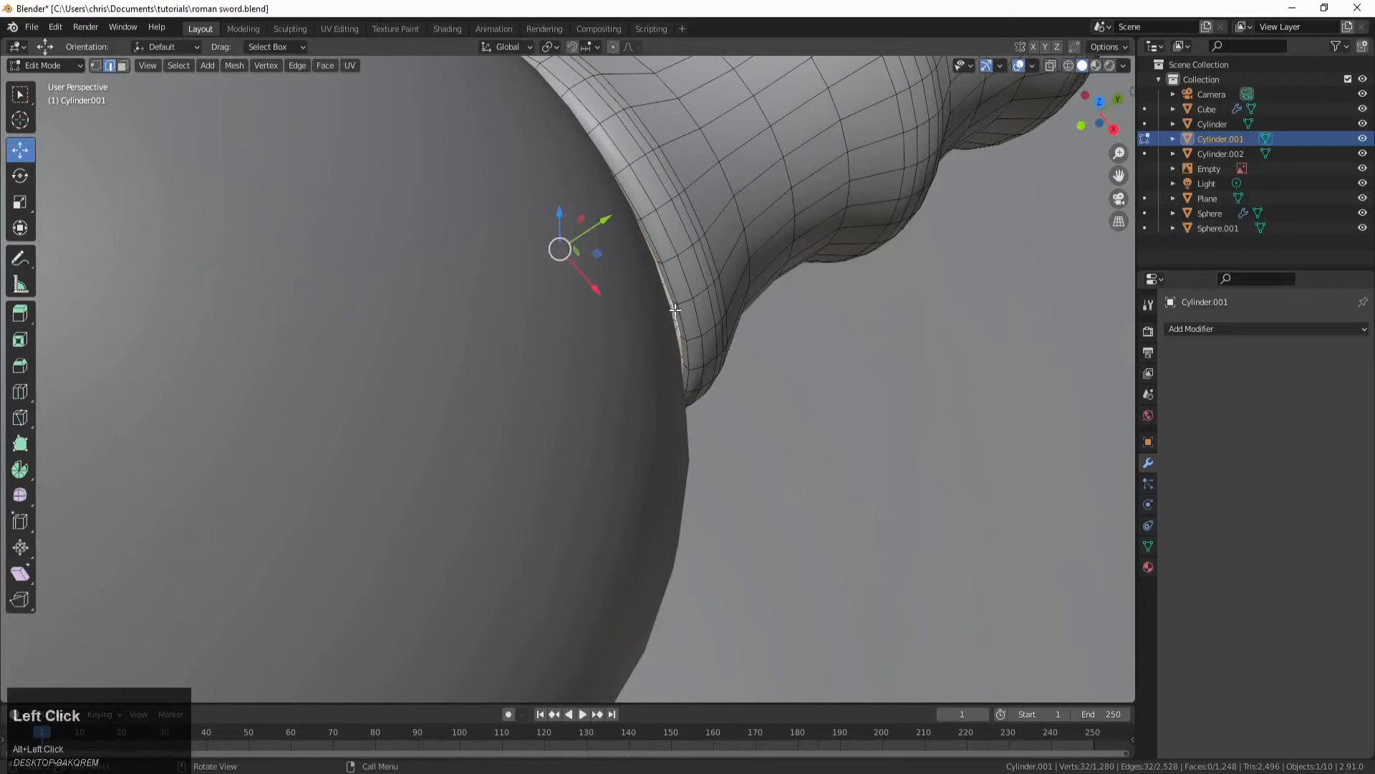
Step: Extrude the grip's open edge loop at the pommel inward, scaling it by a factor of 0.920, and check the rim
{"action": "key", "text": "e"}
{"action": "key", "text": "s"}
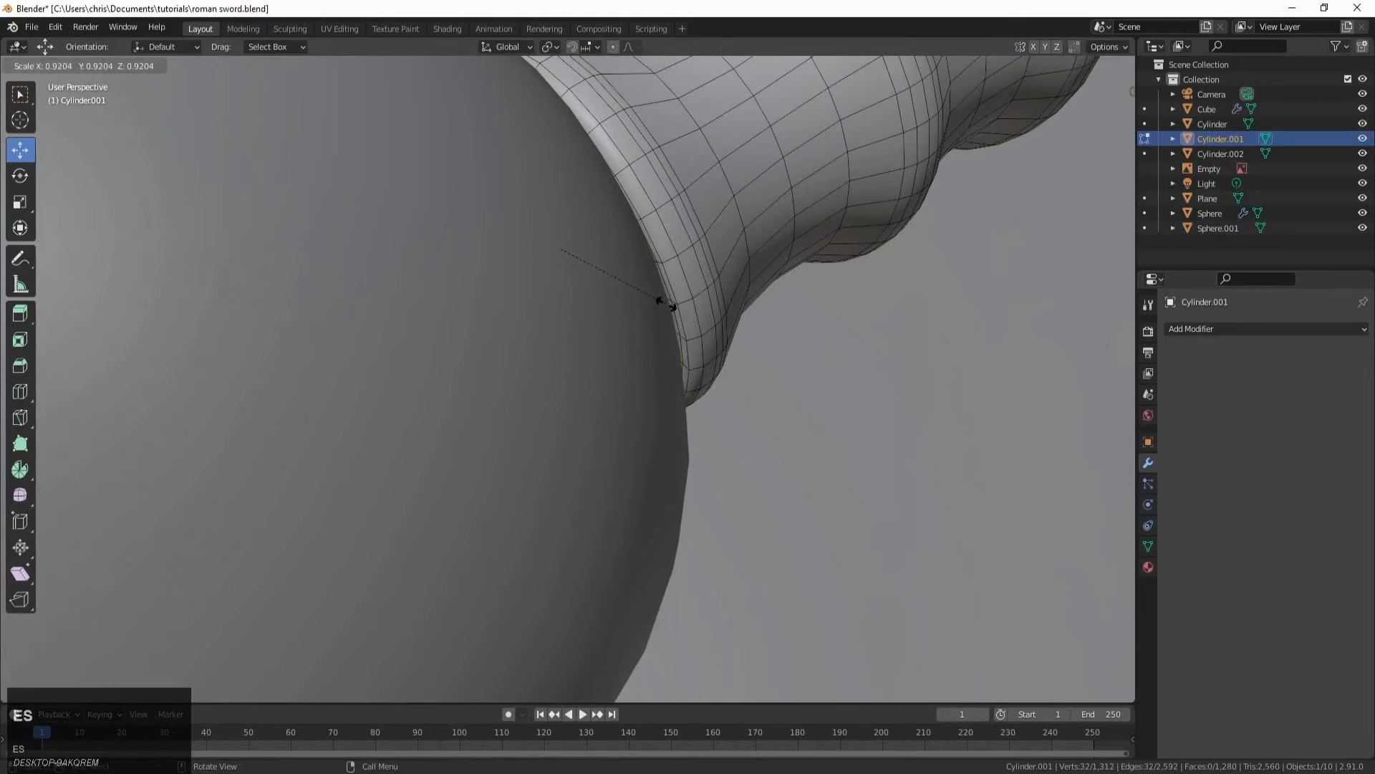
{"action": "left_click", "coordinate": [659, 301]}
{"action": "middle_click_drag", "start_coordinate": [659, 301], "coordinate": [746, 390]}
{"action": "scroll", "coordinate": [684, 337], "scroll_direction": "up", "scroll_amount": 2}
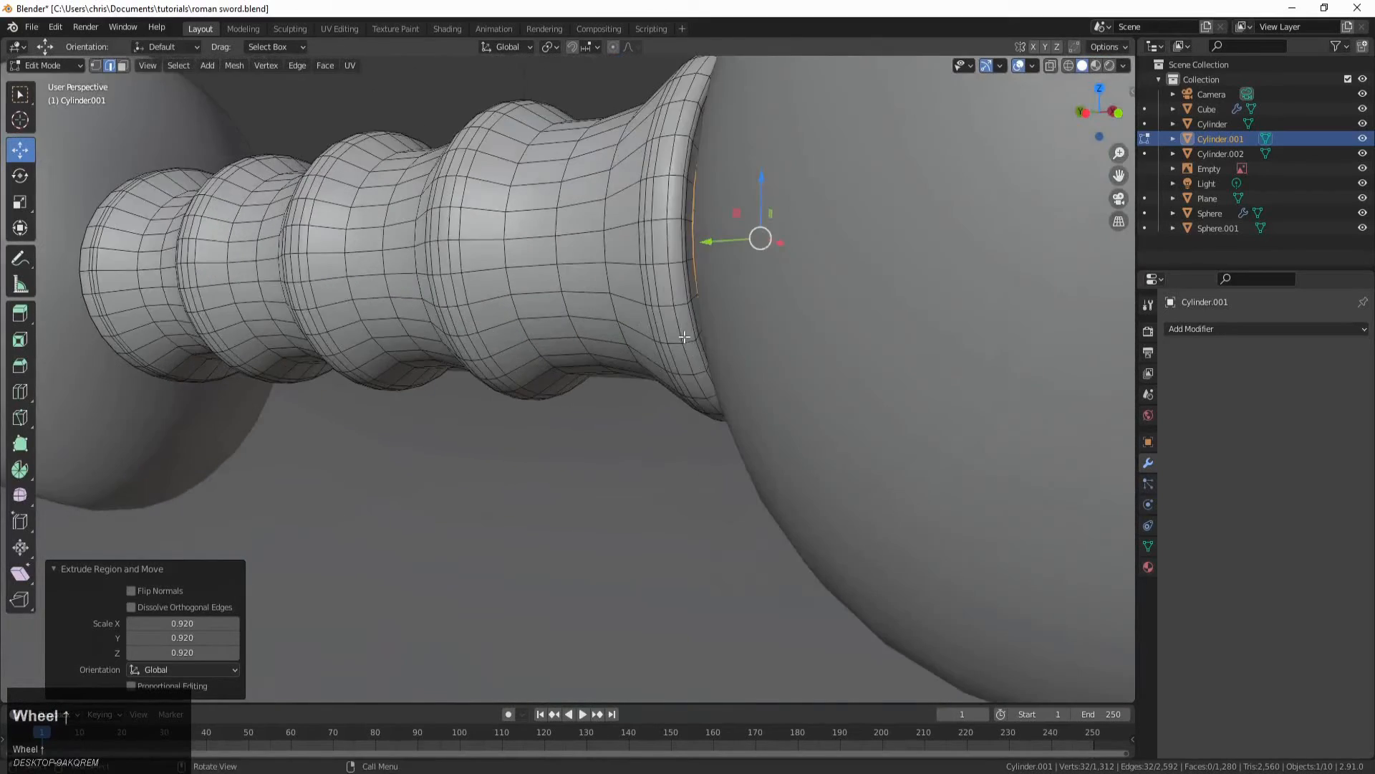
{"action": "middle_click_drag", "start_coordinate": [684, 337], "coordinate": [728, 320]}
{"action": "left_click", "coordinate": [745, 234]}
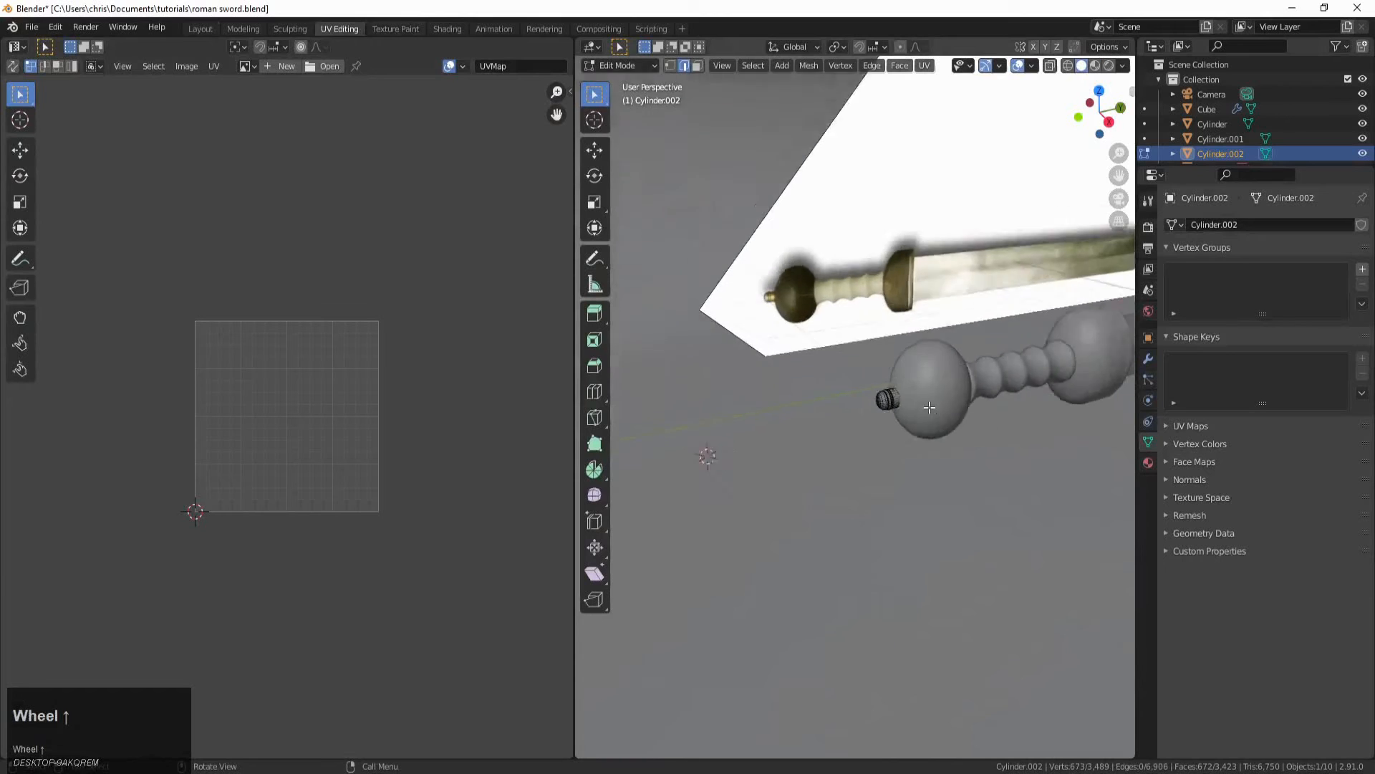
Step: Select the entire mesh of the small end knob behind the pommel and examine its UV layout
{"action": "scroll", "coordinate": [971, 373], "scroll_direction": "up", "scroll_amount": 3}
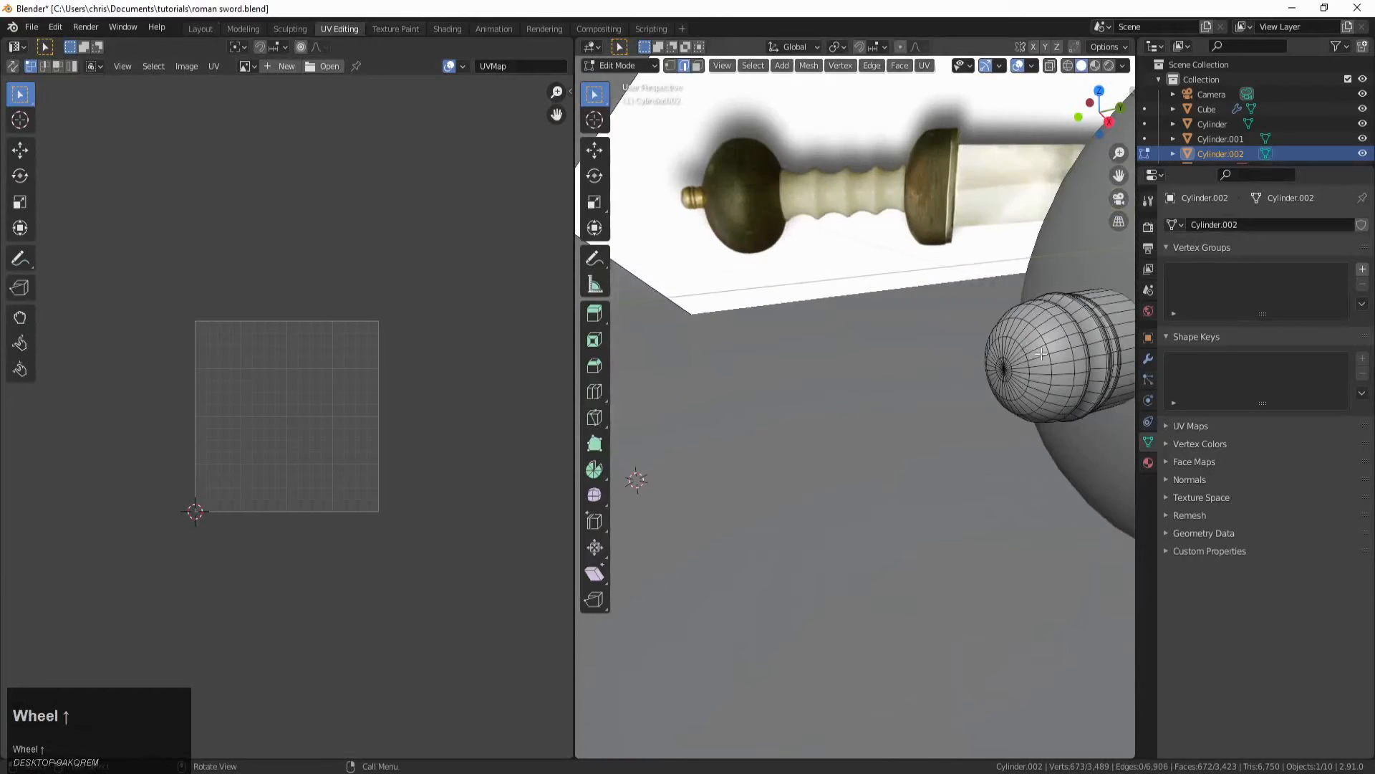
{"action": "middle_click_drag", "start_coordinate": [1040, 353], "coordinate": [779, 353]}
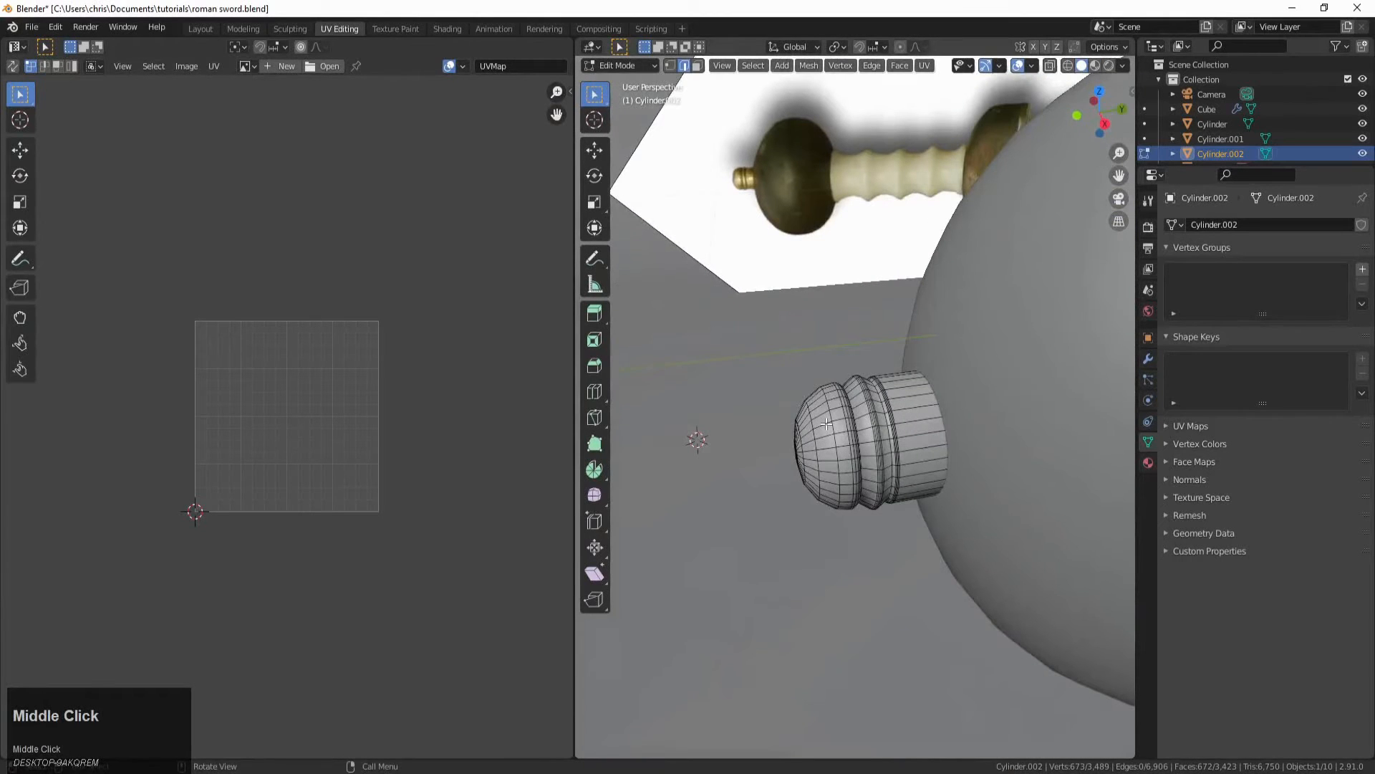
{"action": "key", "text": "a"}
{"action": "scroll", "coordinate": [248, 453], "scroll_direction": "up", "scroll_amount": 2}
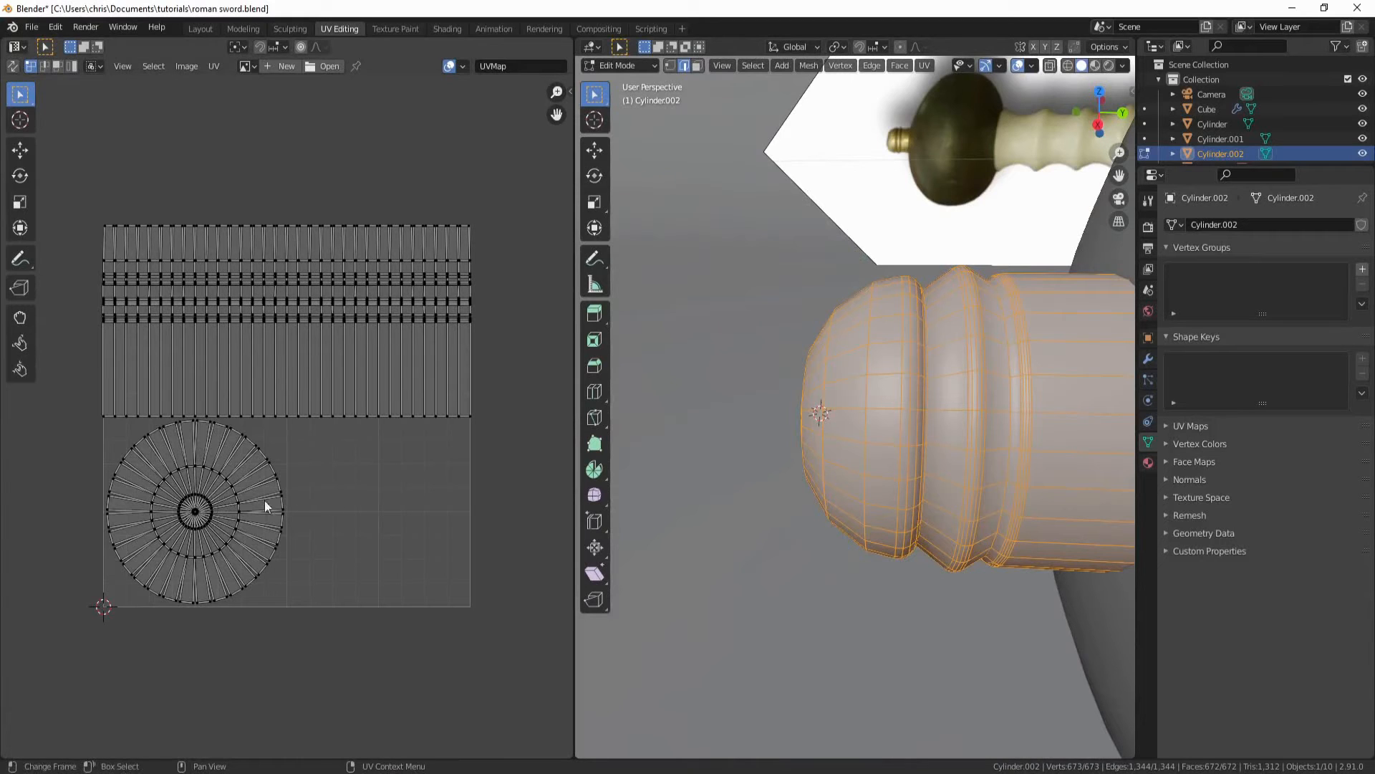
Step: Try a Smart UV Project on the pommel mesh with a 66° angle limit and an island margin of 0
{"action": "middle_click_drag", "start_coordinate": [887, 461], "coordinate": [884, 461]}
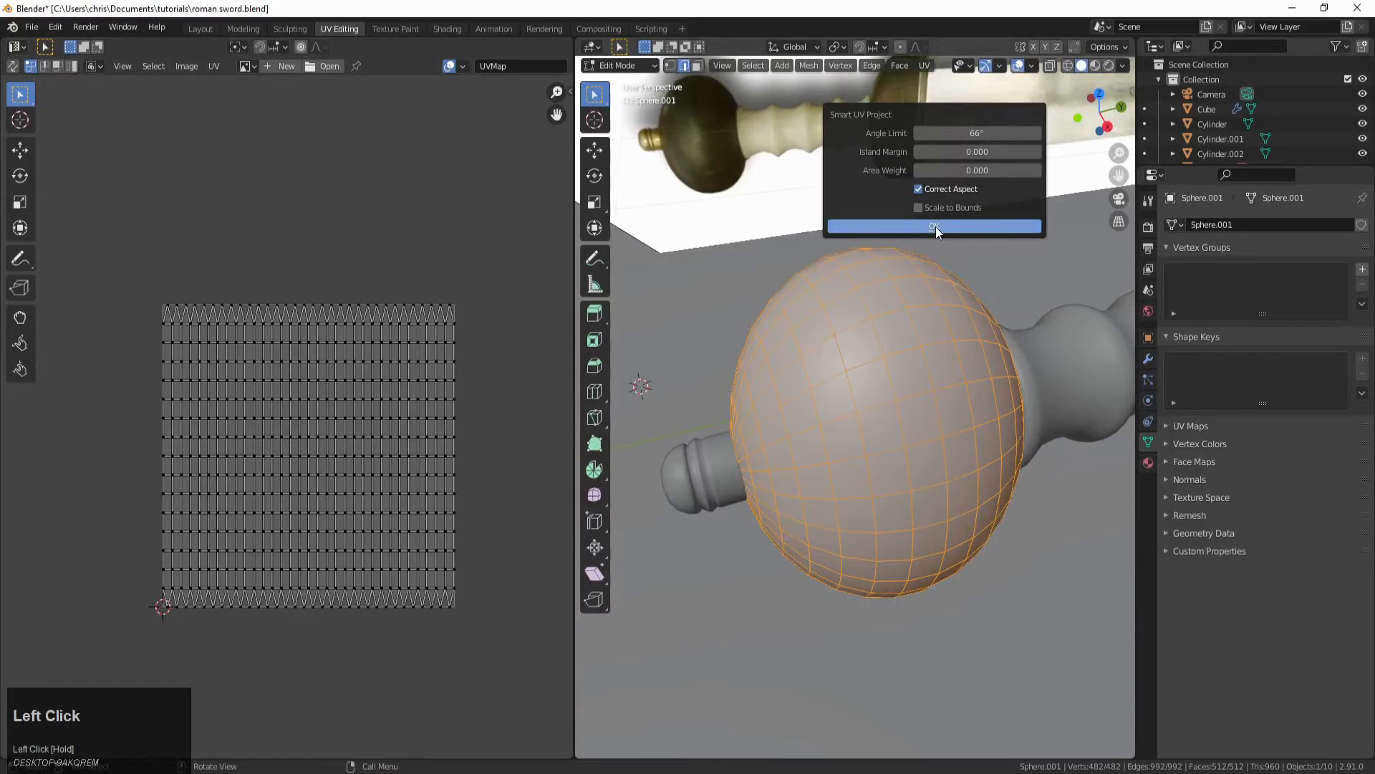
{"action": "left_click", "coordinate": [936, 227]}
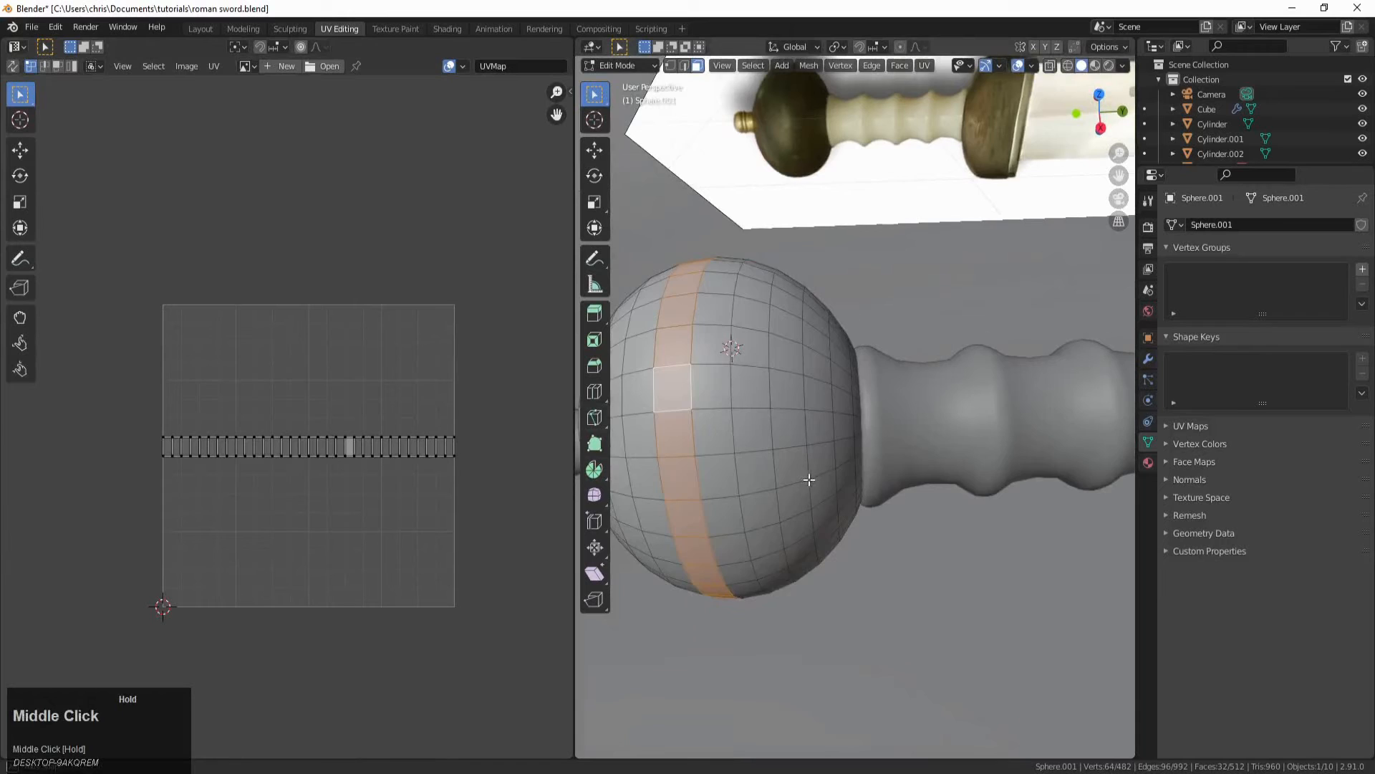
{"action": "middle_click_drag", "start_coordinate": [807, 479], "coordinate": [705, 430]}
Step: Unwrap the whole grip mesh in local view and inspect its UV layout against the model
{"action": "scroll", "coordinate": [714, 407], "scroll_direction": "down", "scroll_amount": 3}
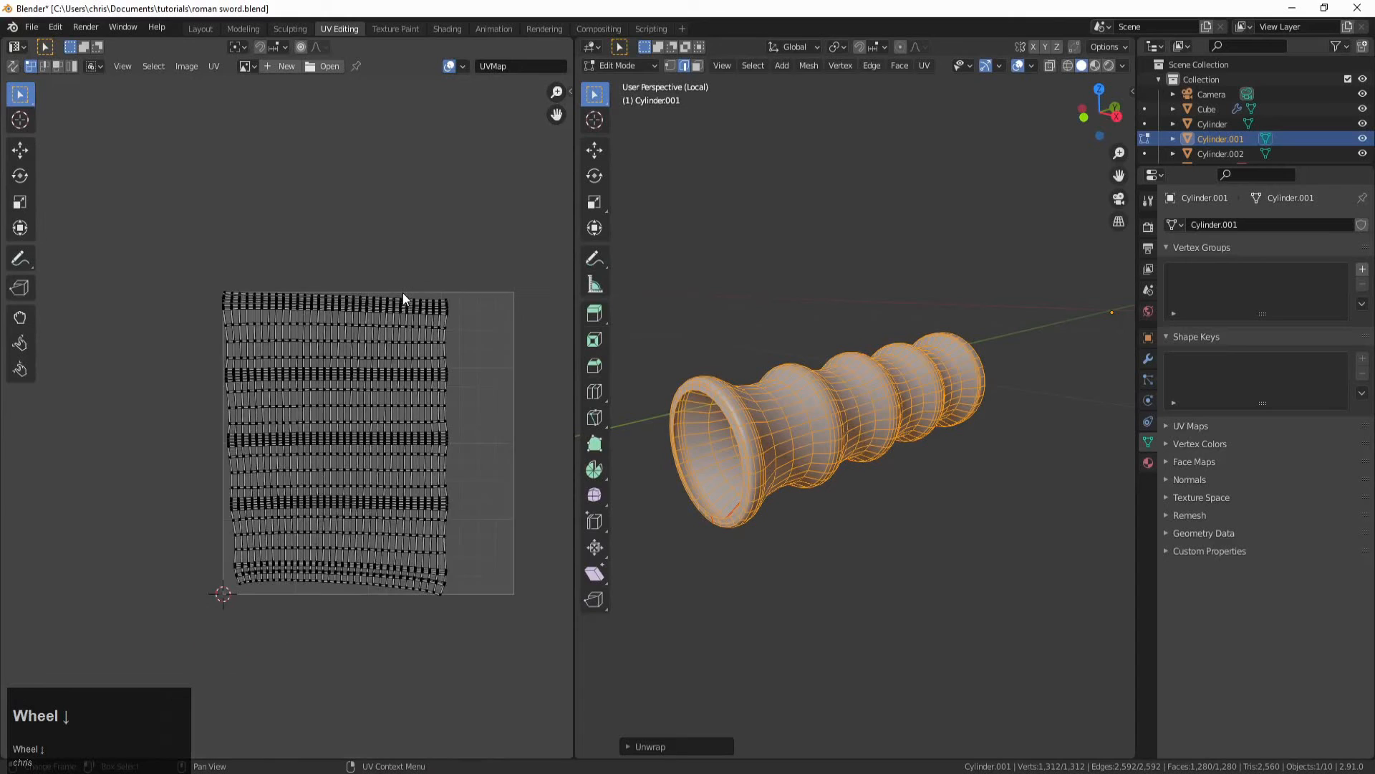
{"action": "scroll", "coordinate": [402, 296], "scroll_direction": "down", "scroll_amount": 2}
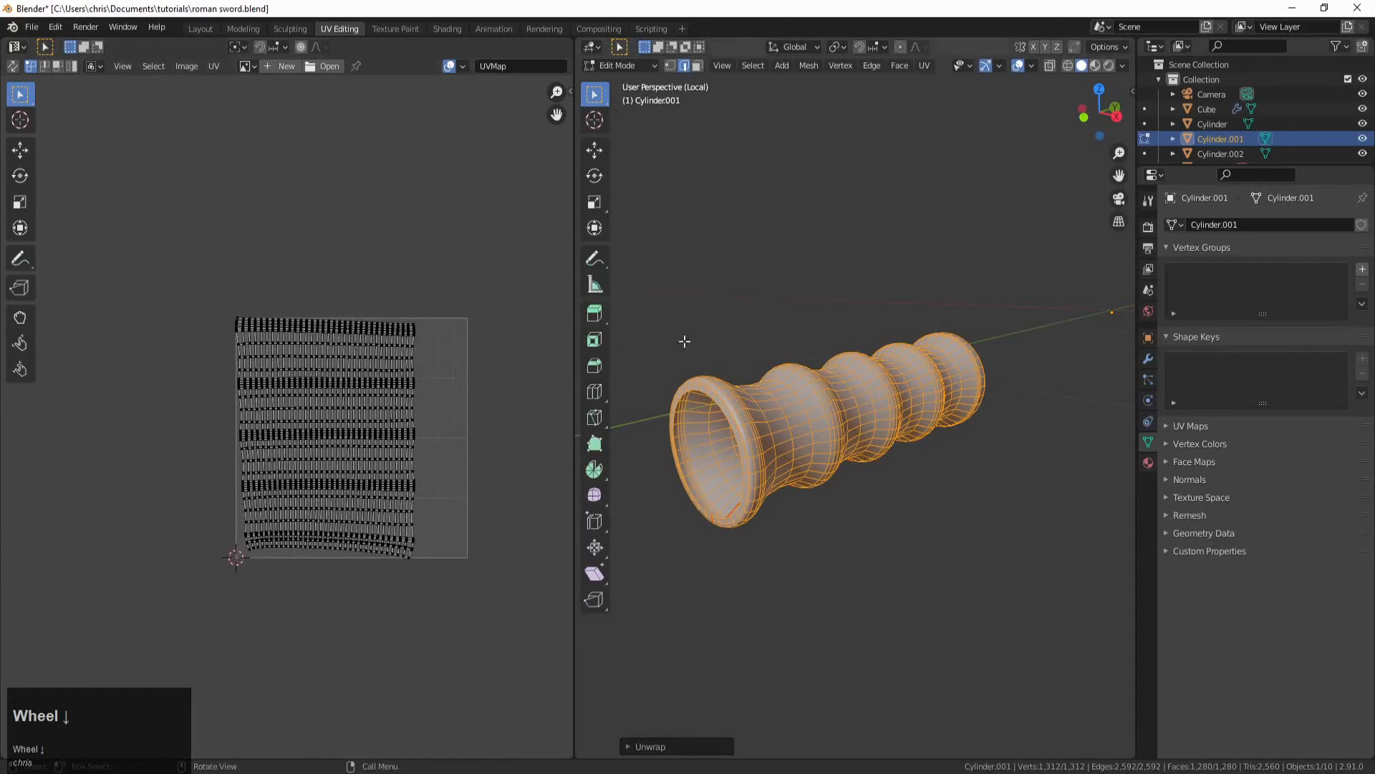
{"action": "middle_click_drag", "start_coordinate": [685, 341], "coordinate": [731, 429]}
{"action": "scroll", "coordinate": [350, 285], "scroll_direction": "up", "scroll_amount": 3}
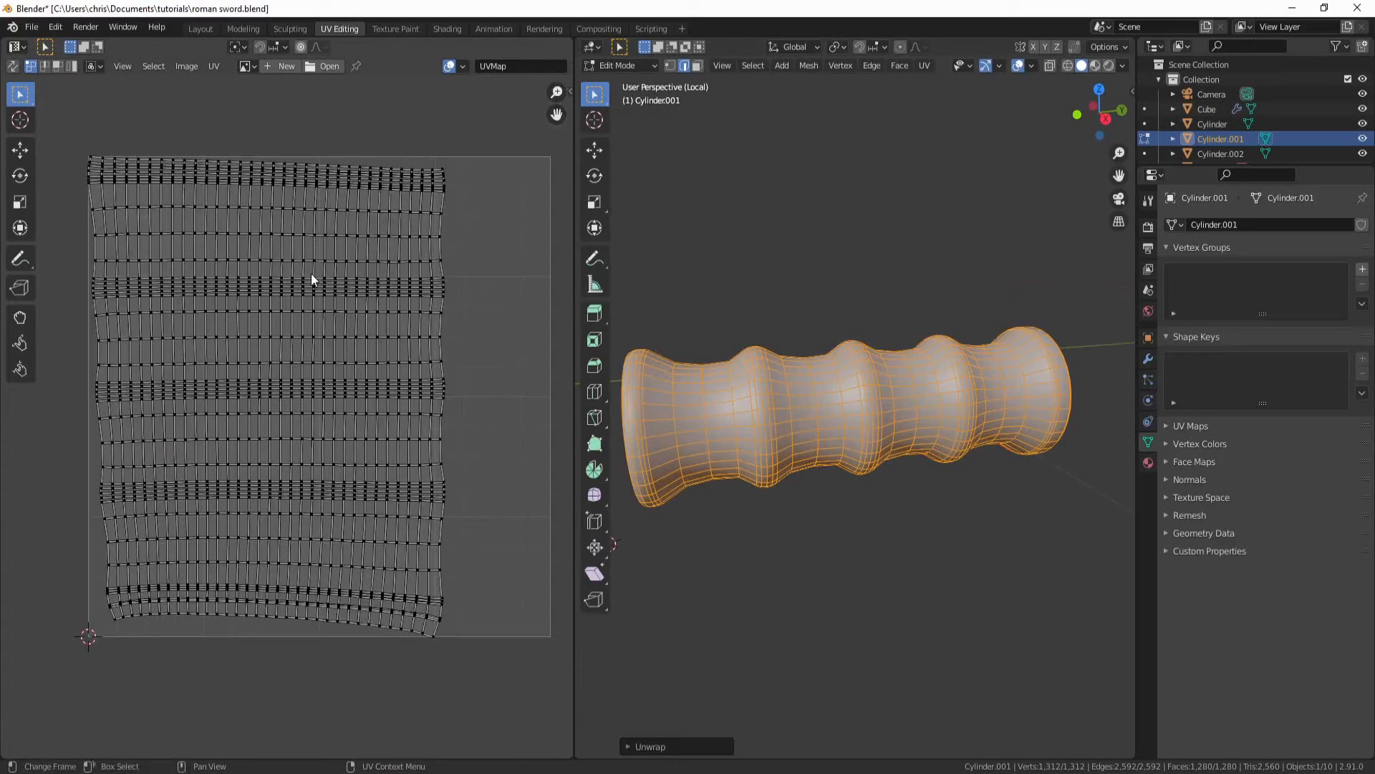
Step: Straighten a vertical edge of one central quad in the grip's UV layout by scaling it along X
{"action": "key", "text": "a"}
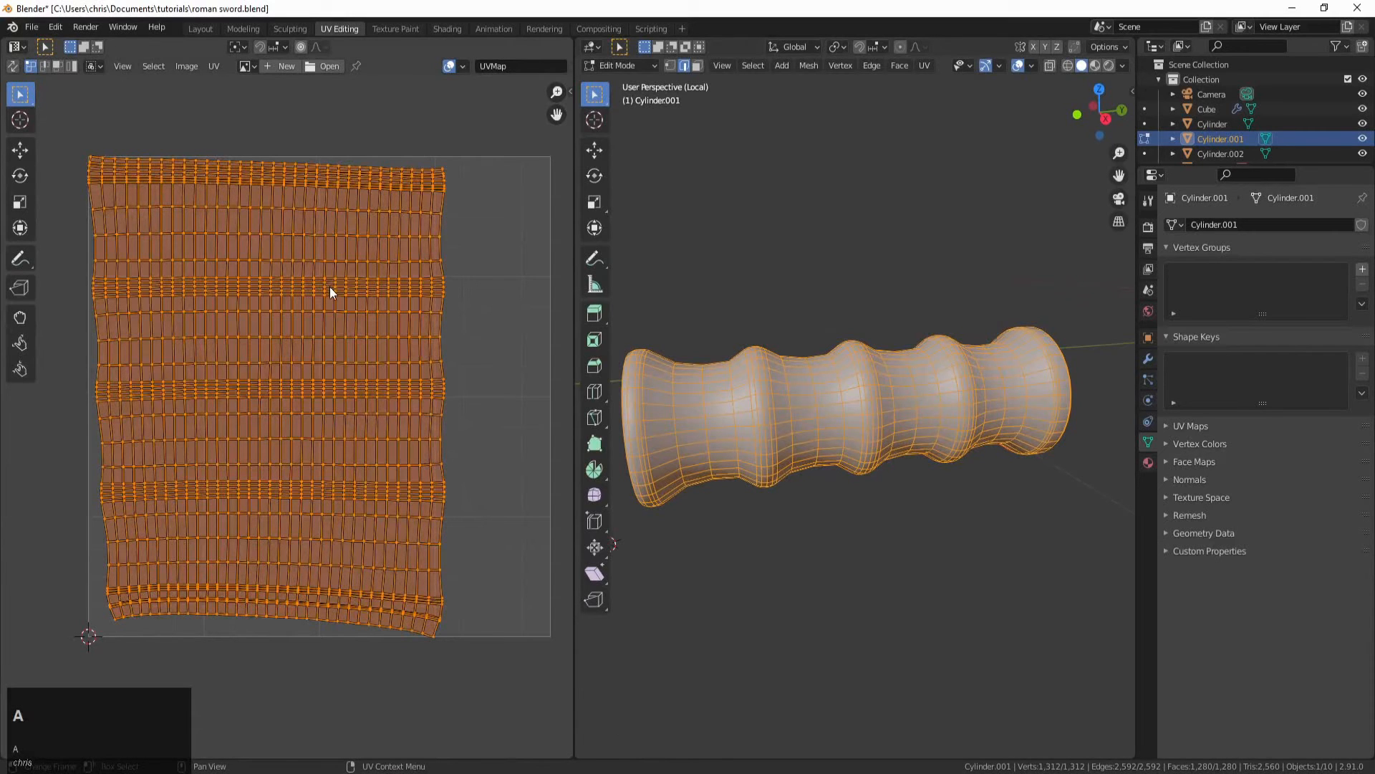
{"action": "key", "text": "g"}
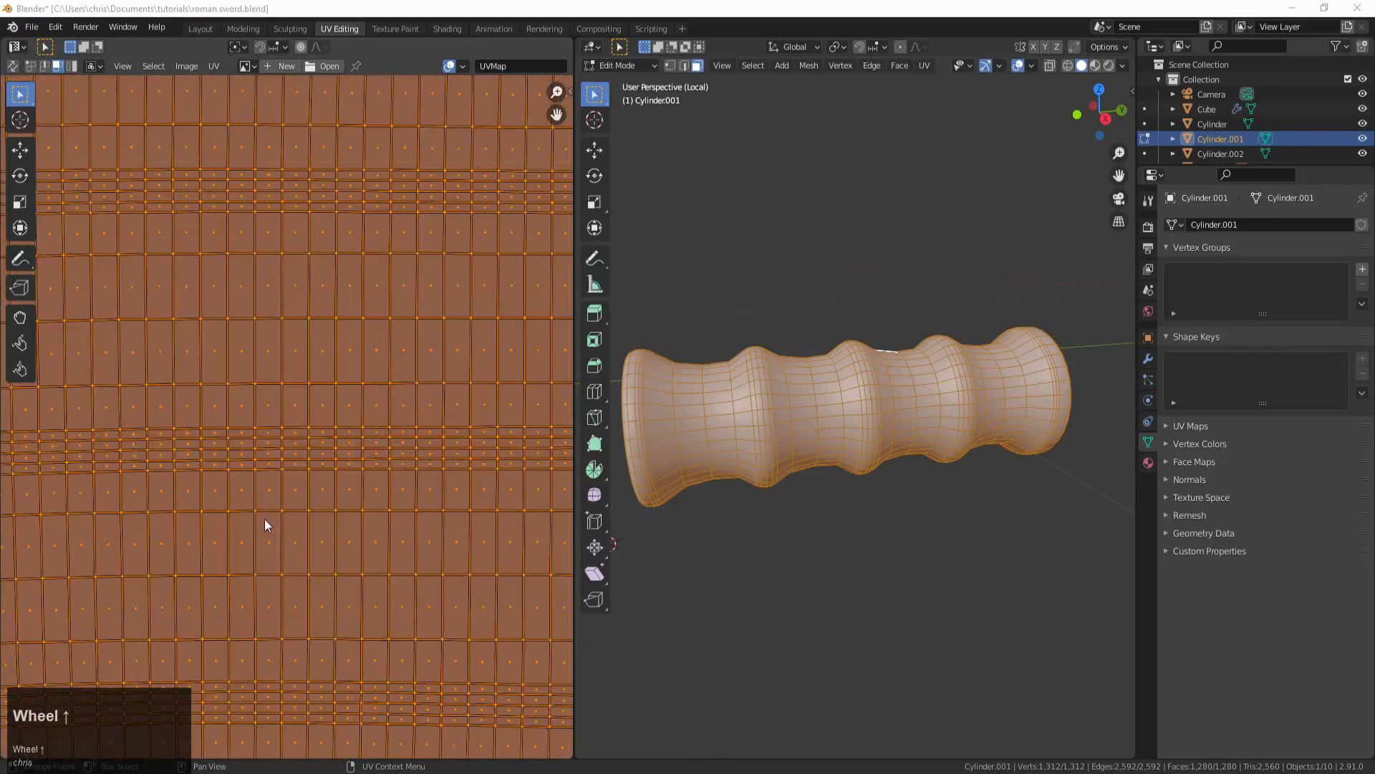
{"action": "scroll", "coordinate": [264, 518], "scroll_direction": "up", "scroll_amount": 1}
{"action": "scroll", "coordinate": [271, 517], "scroll_direction": "down", "scroll_amount": 2}
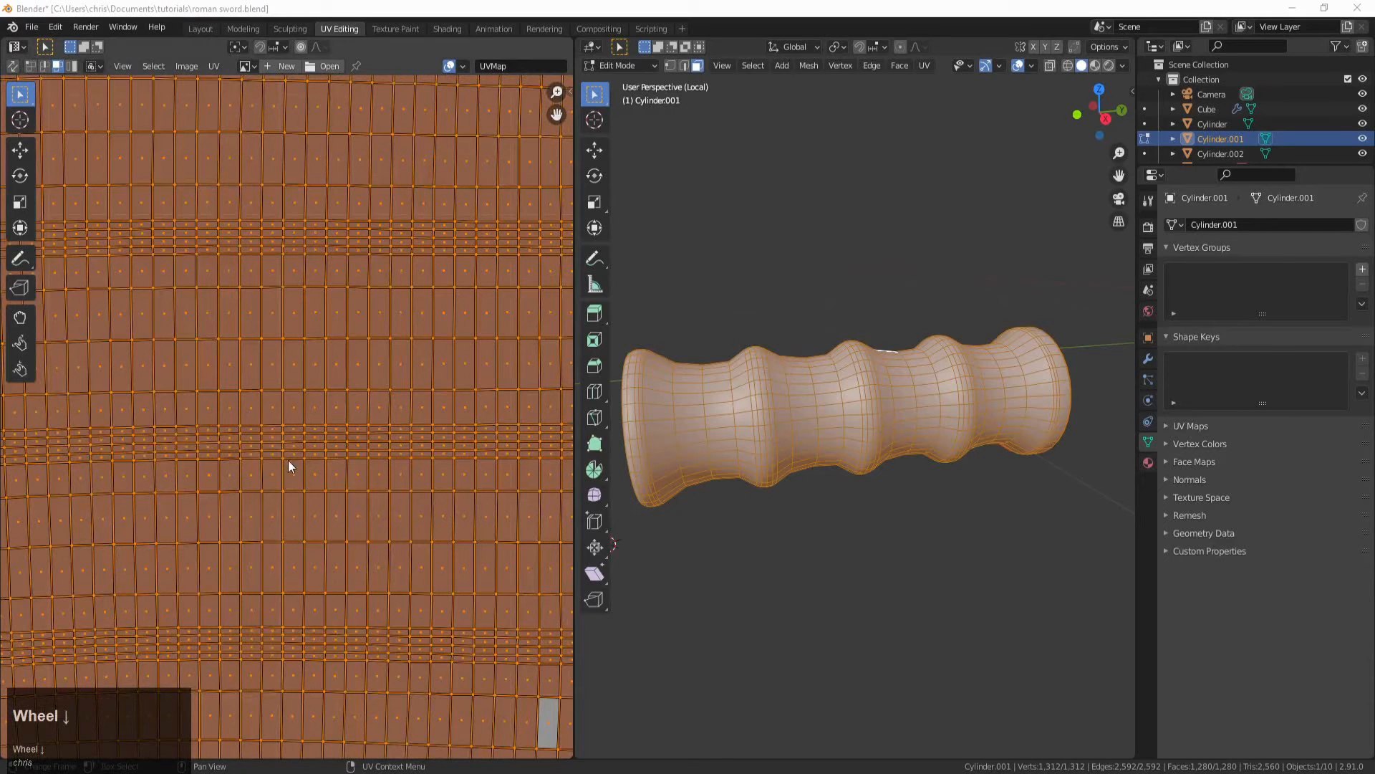
{"action": "left_click", "coordinate": [312, 359]}
{"action": "scroll", "coordinate": [359, 330], "scroll_direction": "up", "scroll_amount": 3}
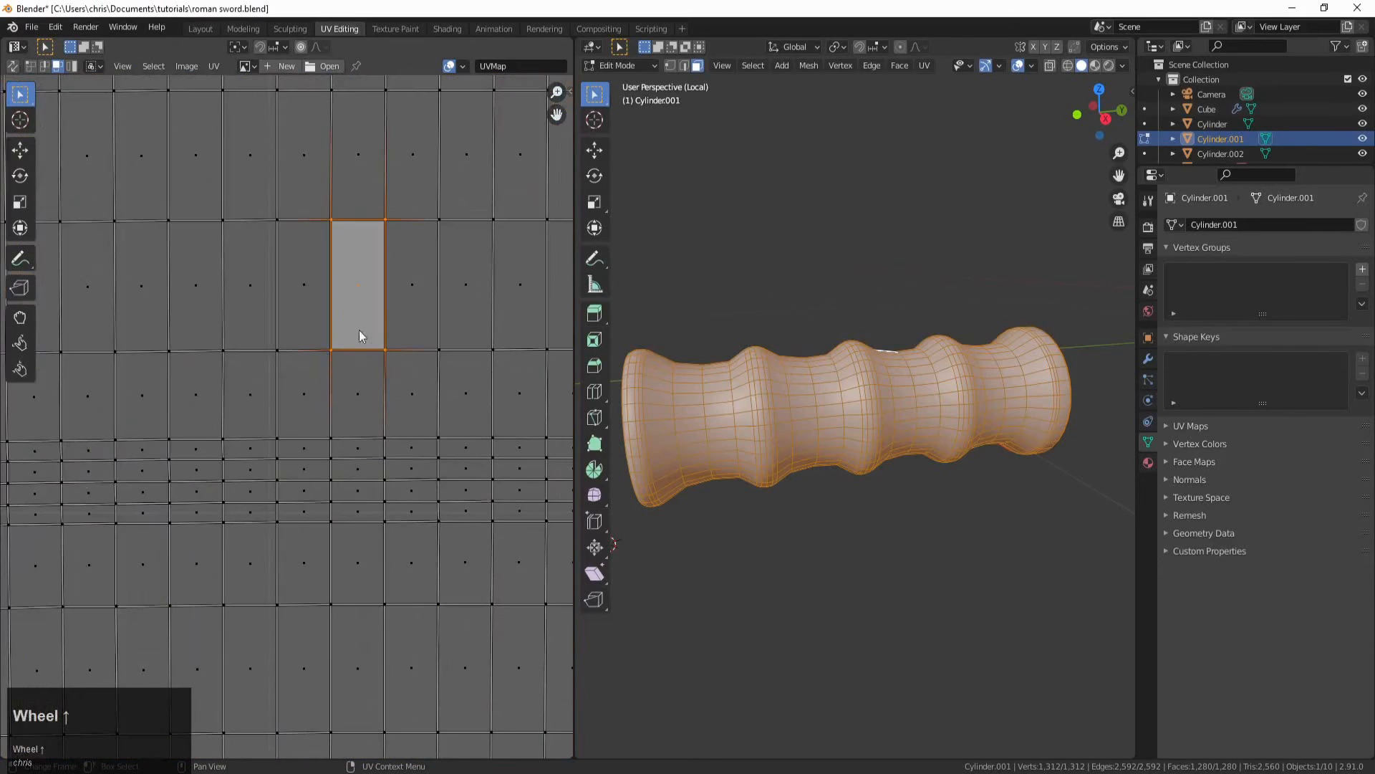
{"action": "middle_click_drag", "start_coordinate": [359, 329], "coordinate": [343, 470]}
{"action": "key", "text": "Caps_Lock"}
{"action": "scroll", "coordinate": [345, 472], "scroll_direction": "up", "scroll_amount": 2}
{"action": "left_click", "coordinate": [397, 516]}
{"action": "key", "text": "s"}
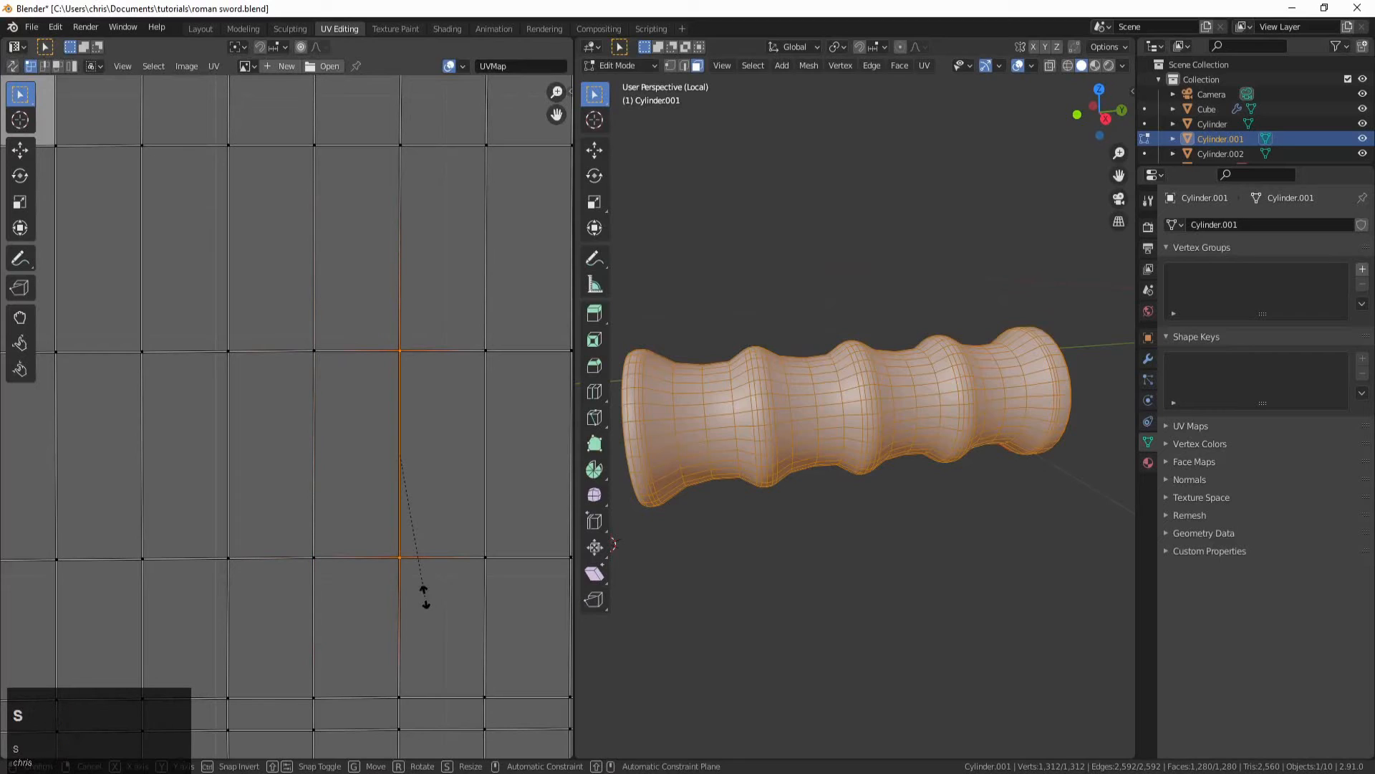
{"action": "key", "text": "x"}
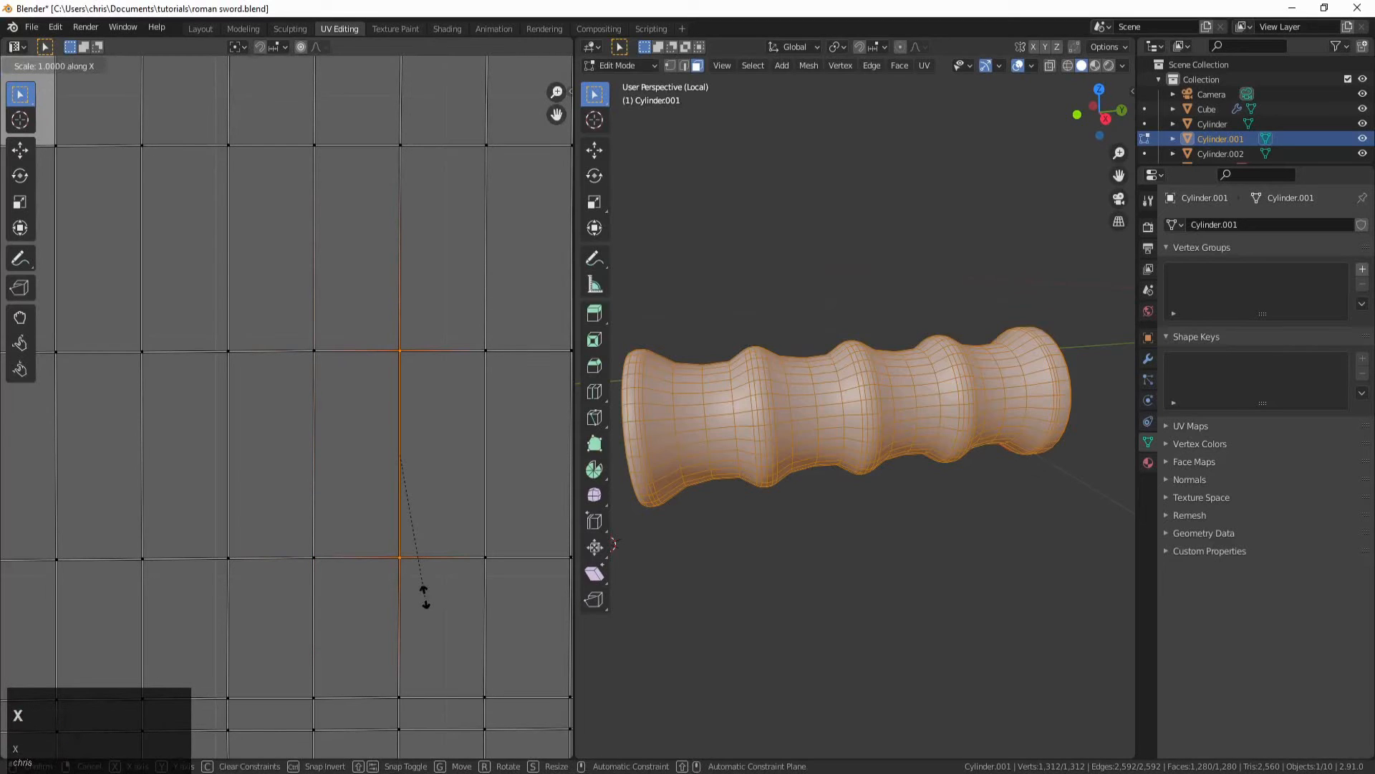
{"action": "left_click", "coordinate": [426, 598]}
Step: Align the grip's UVs with Follow Active Quads, scale the layout to about 0.92 to fit the UV square, and leave Edit Mode
{"action": "left_click_drag", "start_coordinate": [300, 311], "coordinate": [352, 590]}
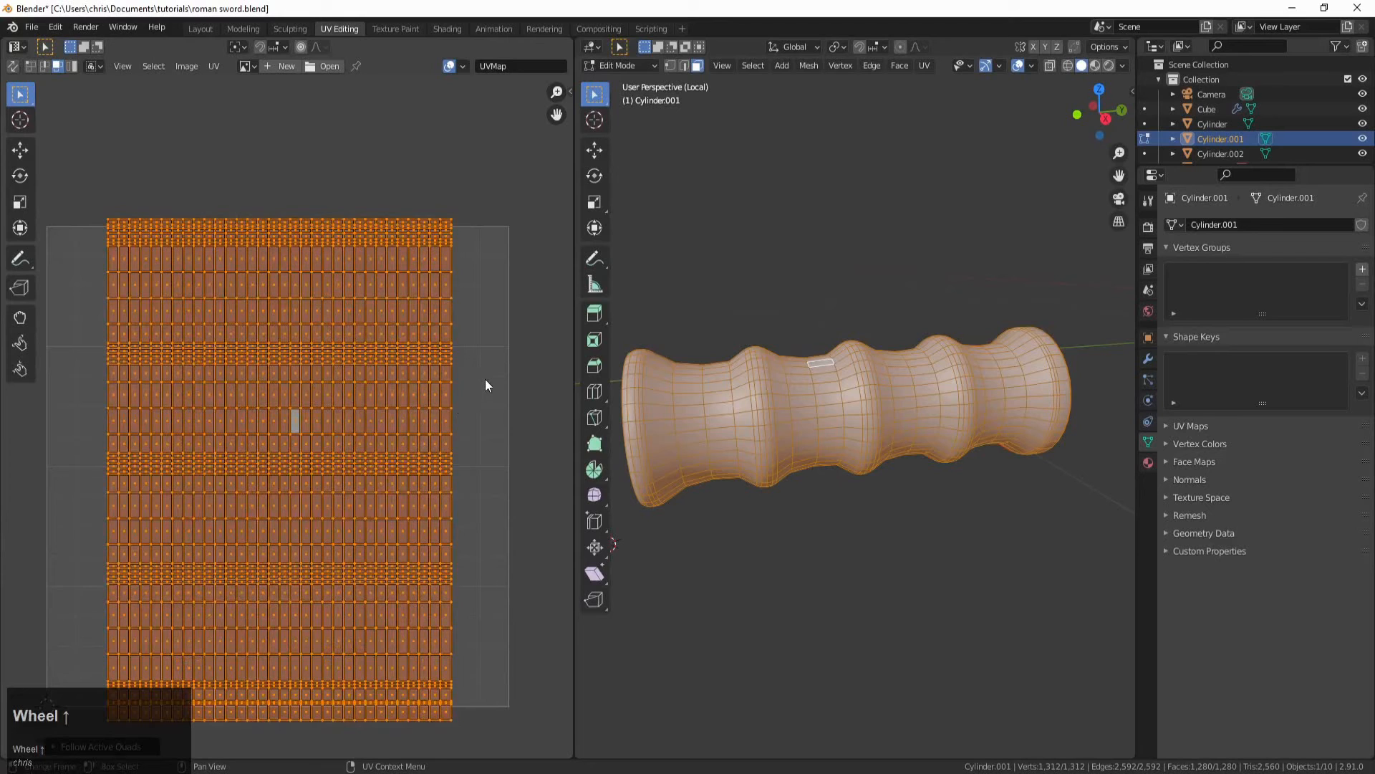
{"action": "key", "text": "s"}
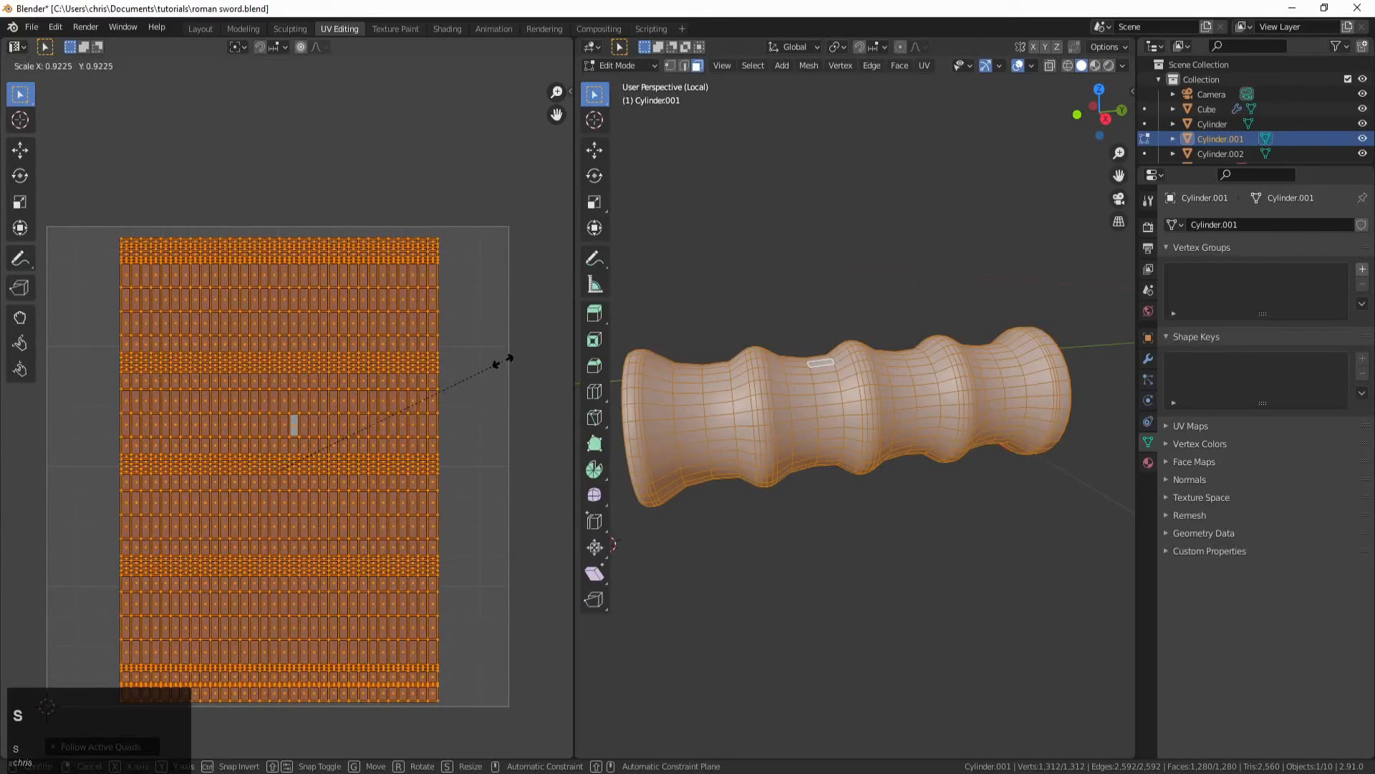
{"action": "left_click", "coordinate": [510, 403]}
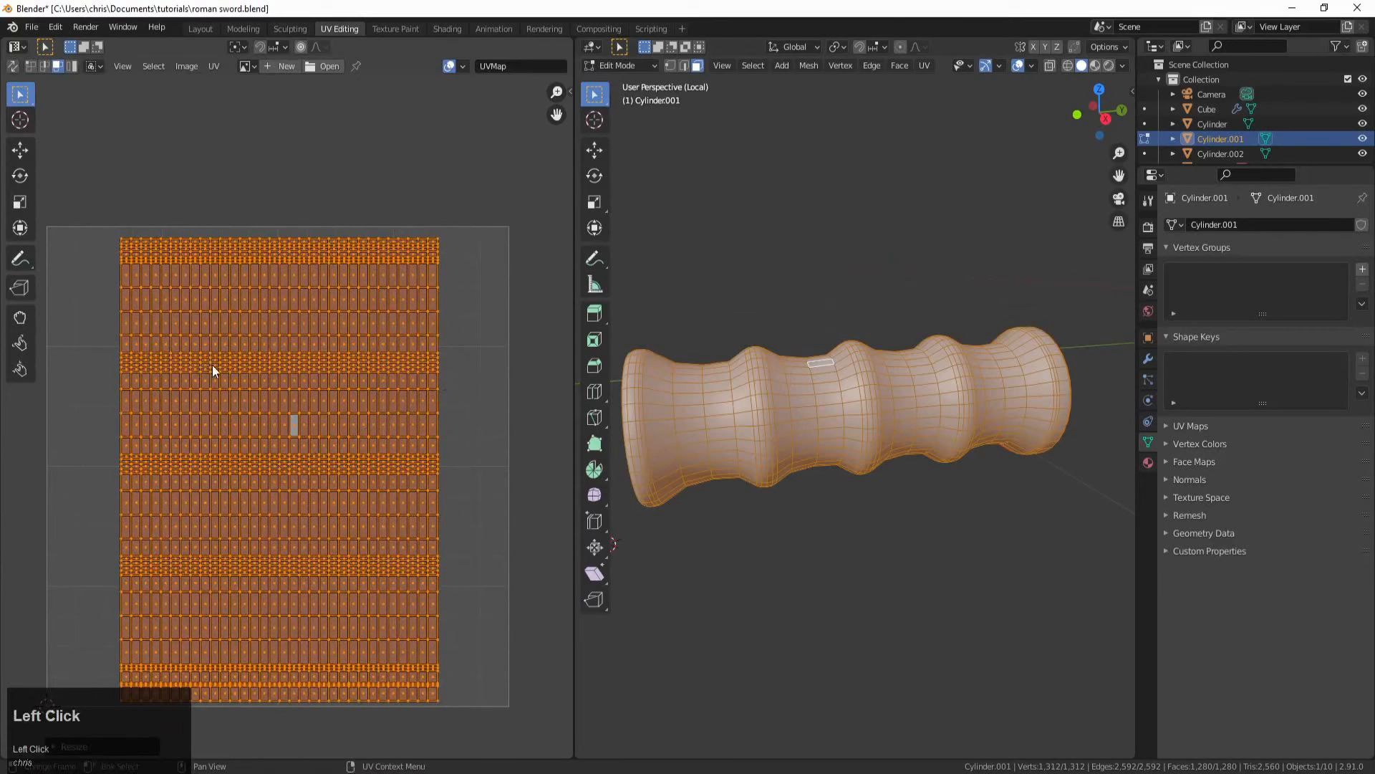
{"action": "scroll", "coordinate": [385, 414], "scroll_direction": "down", "scroll_amount": 2}
{"action": "key", "text": "Tab"}
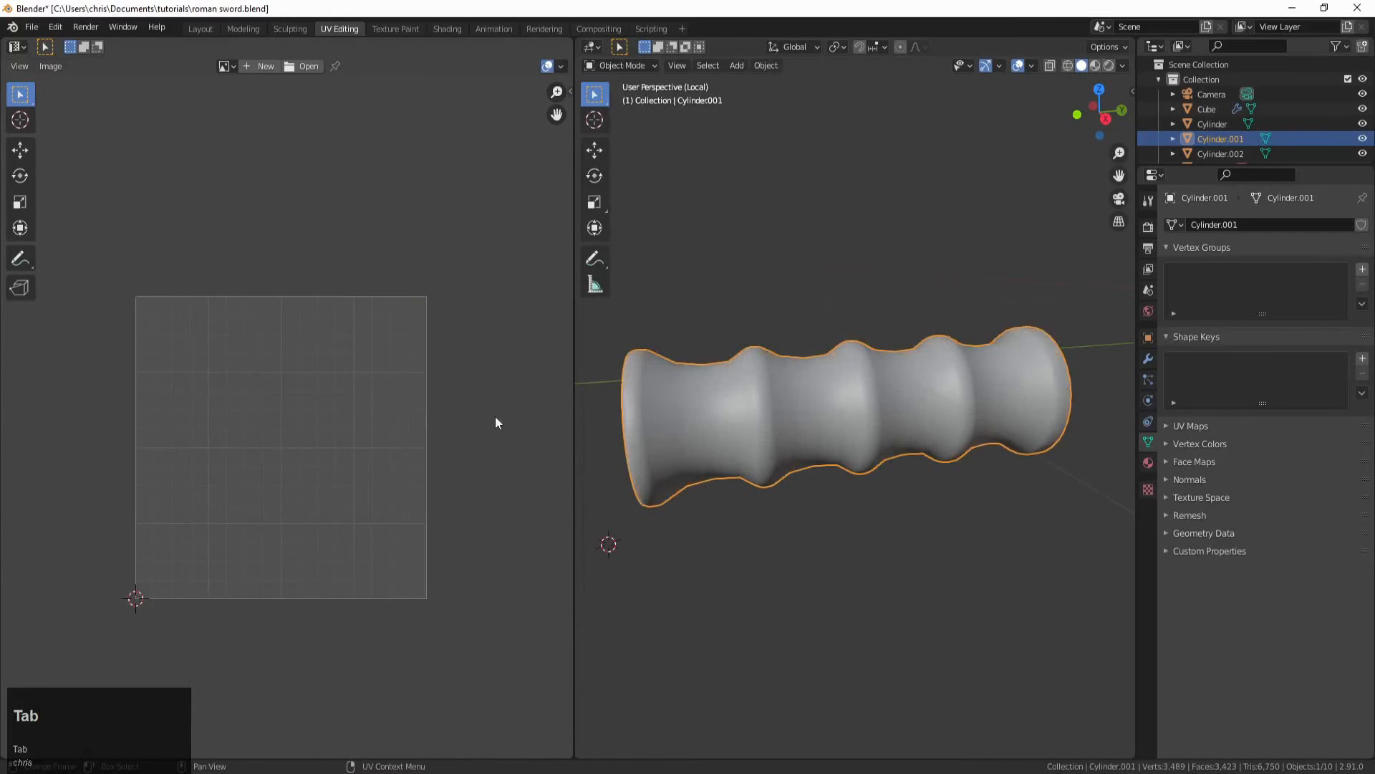
{"action": "scroll", "coordinate": [686, 411], "scroll_direction": "down", "scroll_amount": 4}
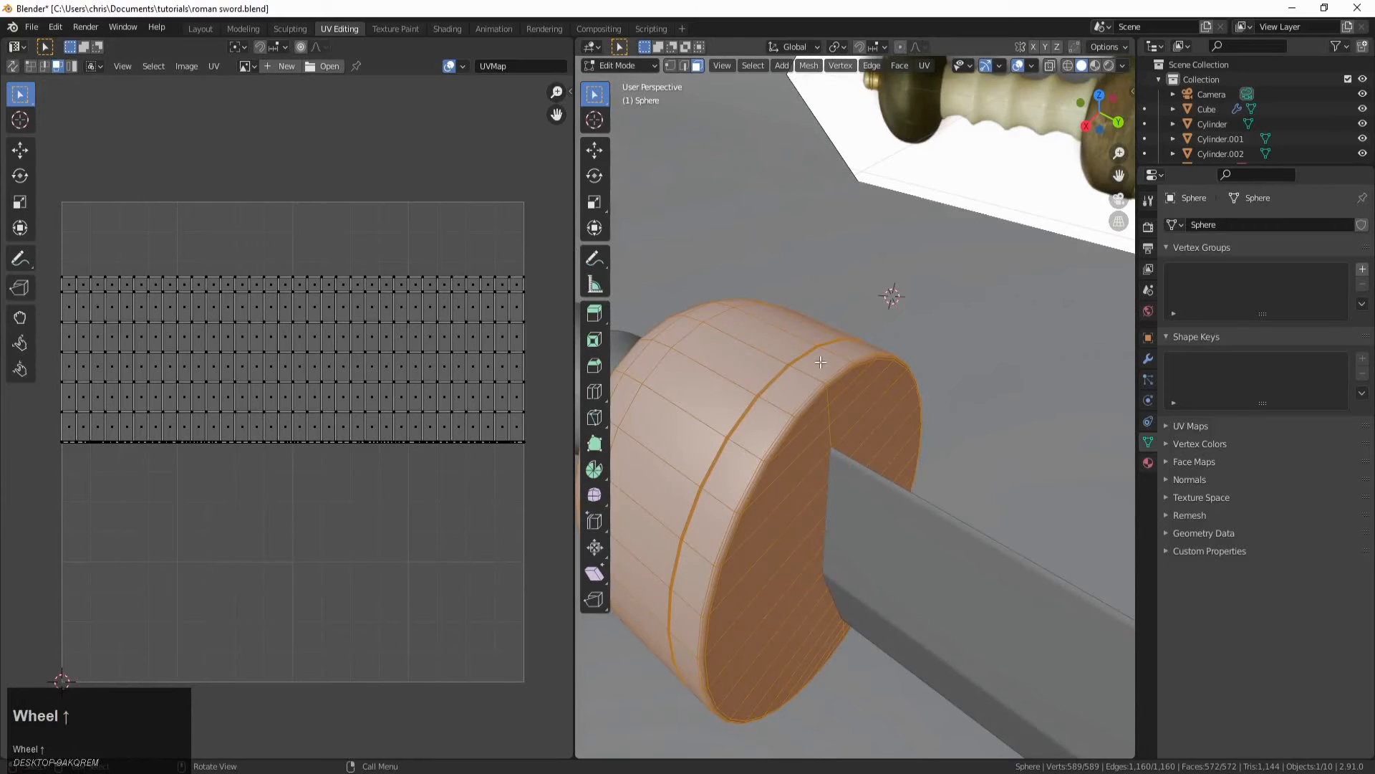
Step: Isolate the guard in local view and deselect the edges of its selected seam loop that cross the flat blade-side face
{"action": "middle_click_drag", "start_coordinate": [812, 387], "coordinate": [809, 417]}
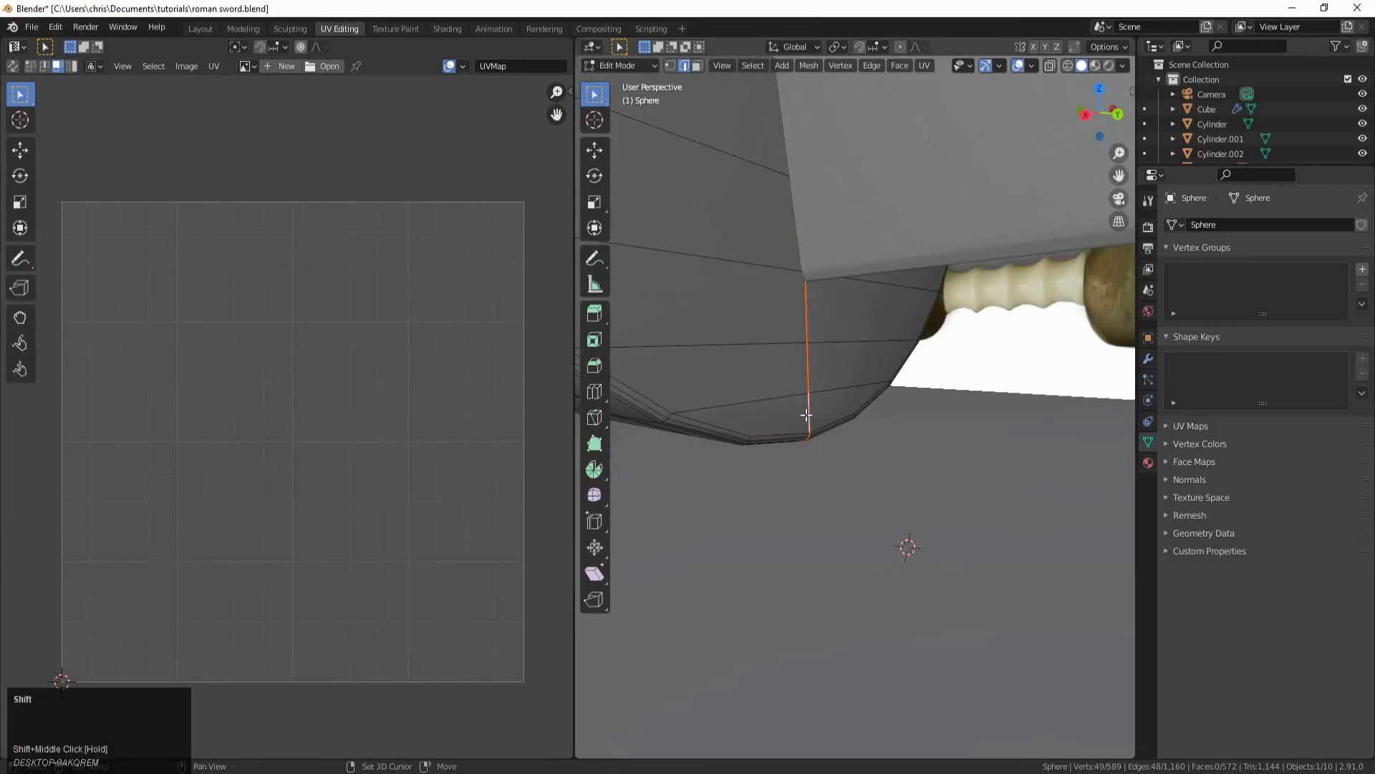
{"action": "left_click", "coordinate": [811, 386], "text": "shift"}
{"action": "left_click", "coordinate": [809, 365], "text": "shift"}
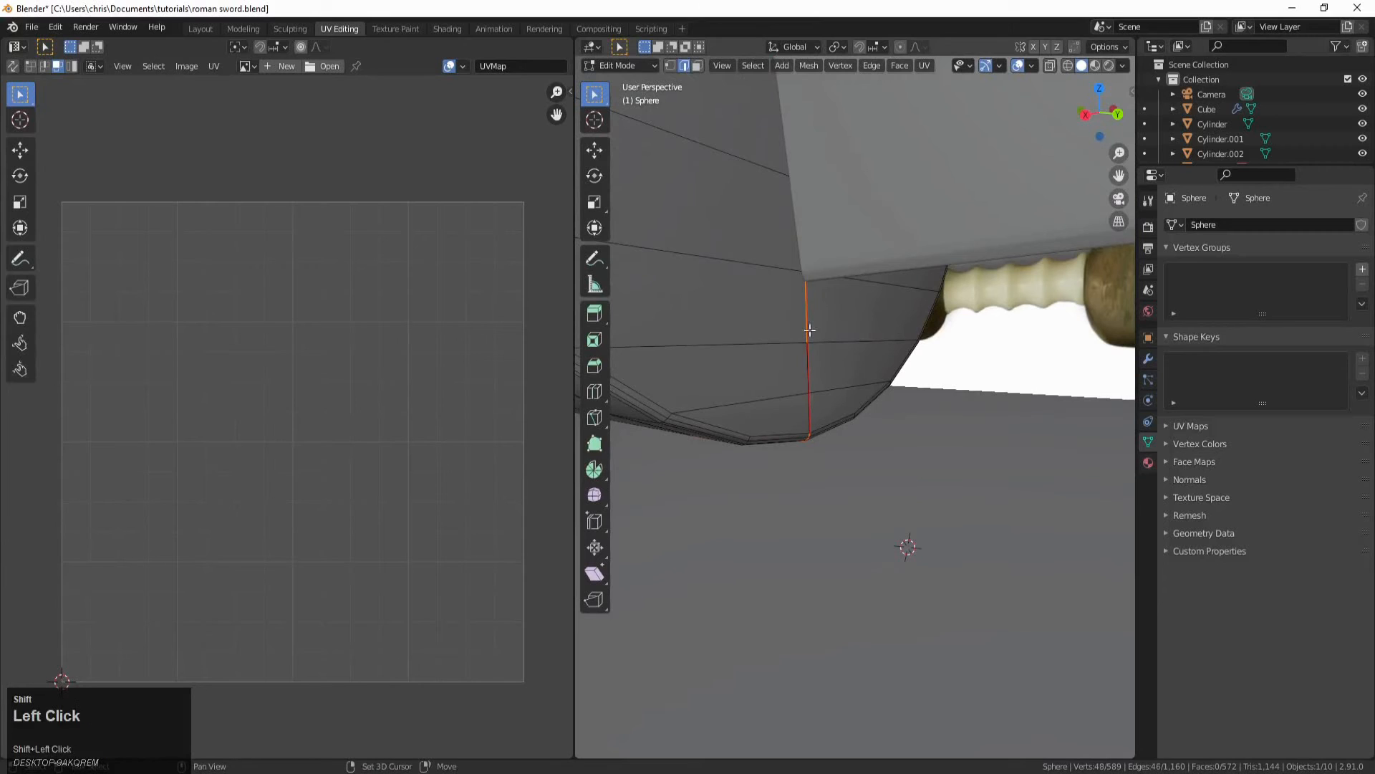
{"action": "scroll", "coordinate": [809, 304], "scroll_direction": "down", "scroll_amount": 2}
{"action": "key", "text": "KP_Divide"}
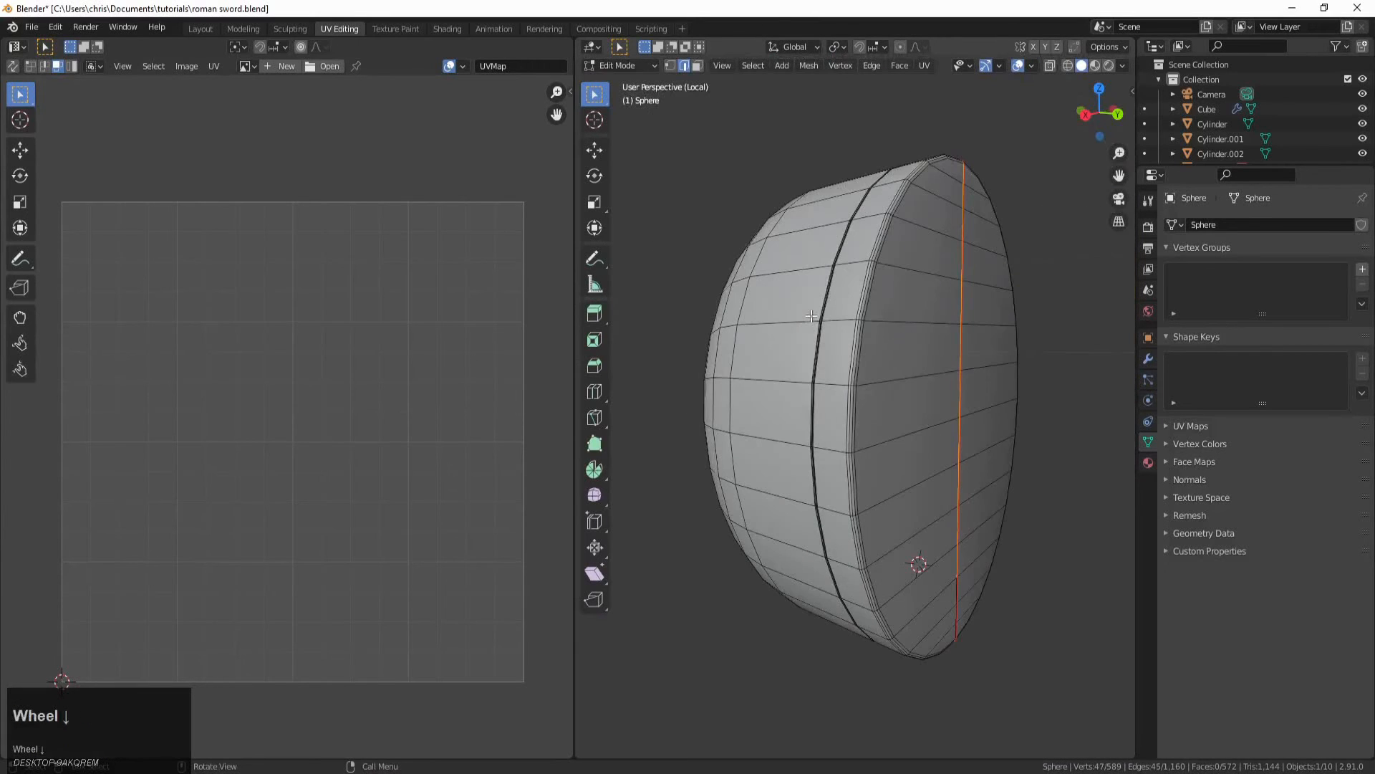
{"action": "left_click", "coordinate": [959, 553], "text": "shift"}
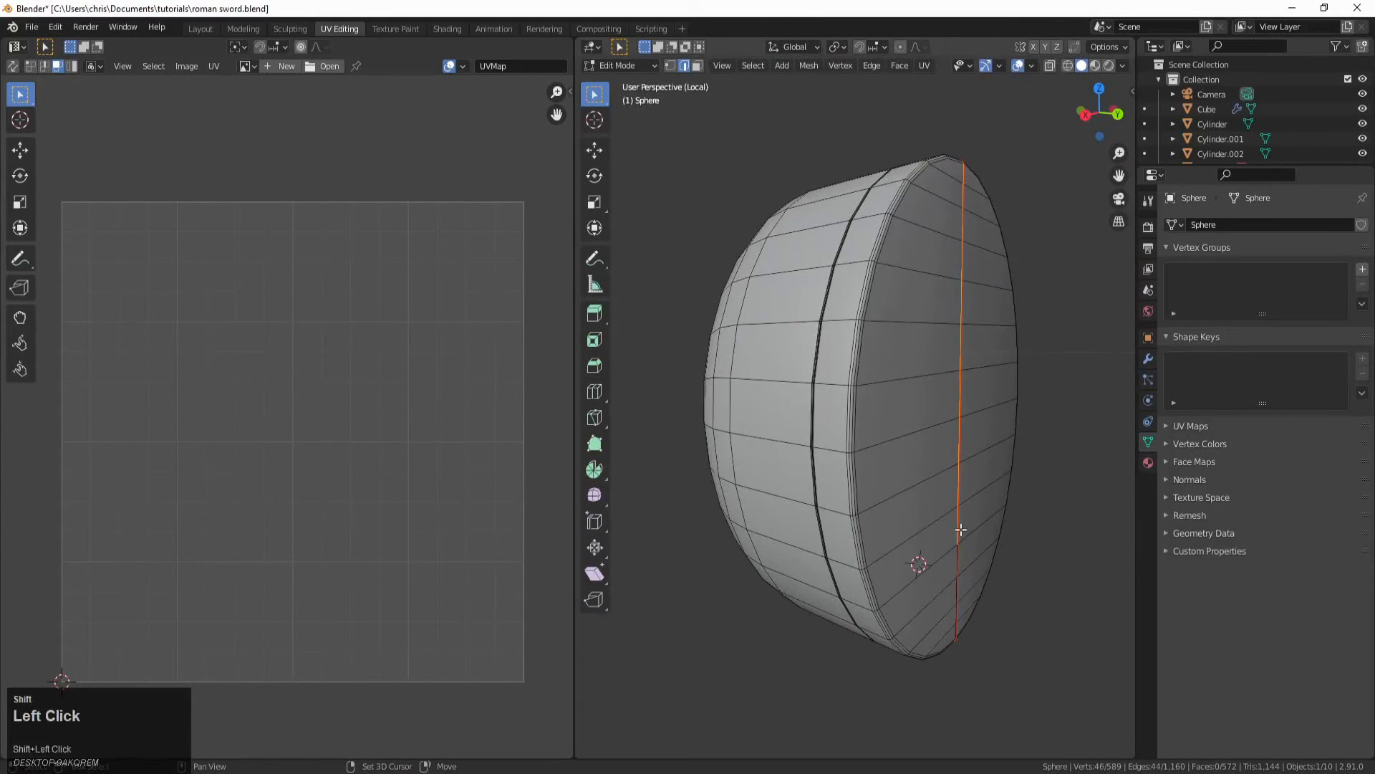
{"action": "left_click", "coordinate": [960, 525], "text": "shift"}
{"action": "left_click", "coordinate": [959, 485], "text": "shift"}
{"action": "left_click", "coordinate": [960, 441], "text": "shift"}
{"action": "left_click", "coordinate": [960, 393], "text": "shift"}
{"action": "left_click", "coordinate": [960, 347], "text": "shift"}
{"action": "middle_click_drag", "start_coordinate": [963, 308], "coordinate": [948, 343]}
{"action": "left_click", "coordinate": [950, 292], "text": "shift"}
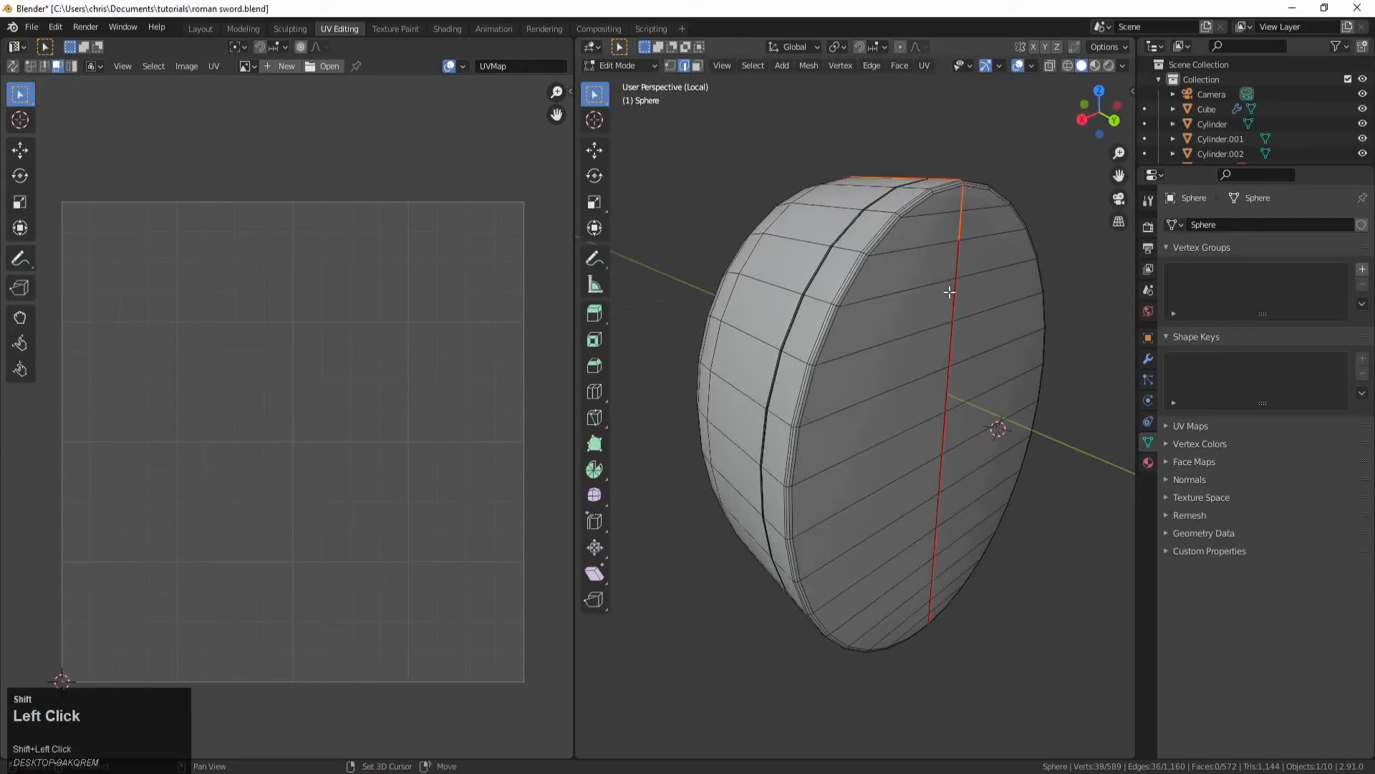
{"action": "left_click", "coordinate": [962, 221], "text": "shift"}
{"action": "left_click", "coordinate": [961, 198], "text": "shift"}
{"action": "middle_click_drag", "start_coordinate": [969, 222], "coordinate": [922, 264]}
{"action": "scroll", "coordinate": [928, 230], "scroll_direction": "up", "scroll_amount": 2}
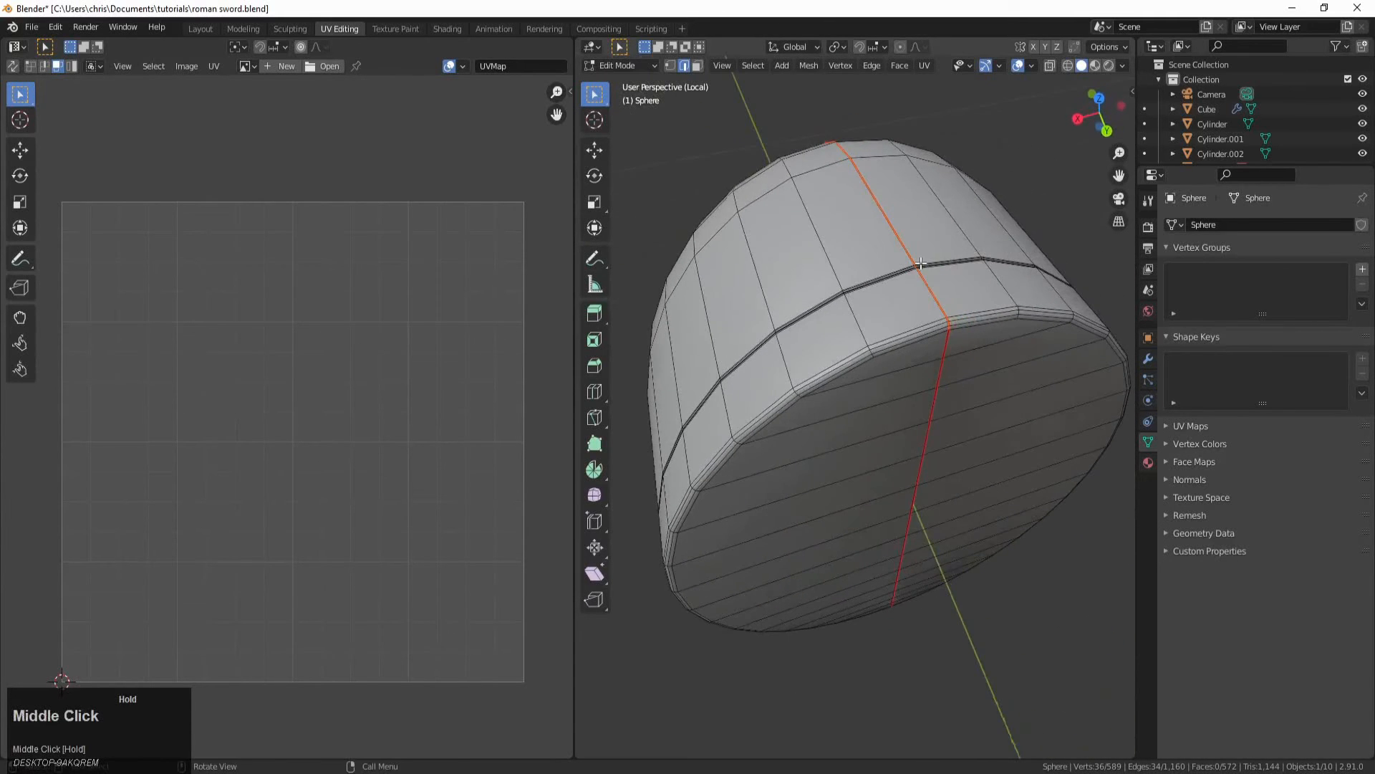
{"action": "middle_click_drag", "start_coordinate": [937, 342], "coordinate": [1010, 233]}
{"action": "mouse_move", "coordinate": [1000, 288]}
{"action": "middle_mouse_down"}
{"action": "mouse_move", "coordinate": [1032, 358]}
{"action": "mouse_move", "coordinate": [1124, 313]}
{"action": "mouse_move", "coordinate": [1022, 282]}
{"action": "middle_mouse_up"}
{"action": "scroll", "coordinate": [1124, 313], "scroll_direction": "up", "scroll_amount": 1}
{"action": "left_click", "coordinate": [967, 242]}
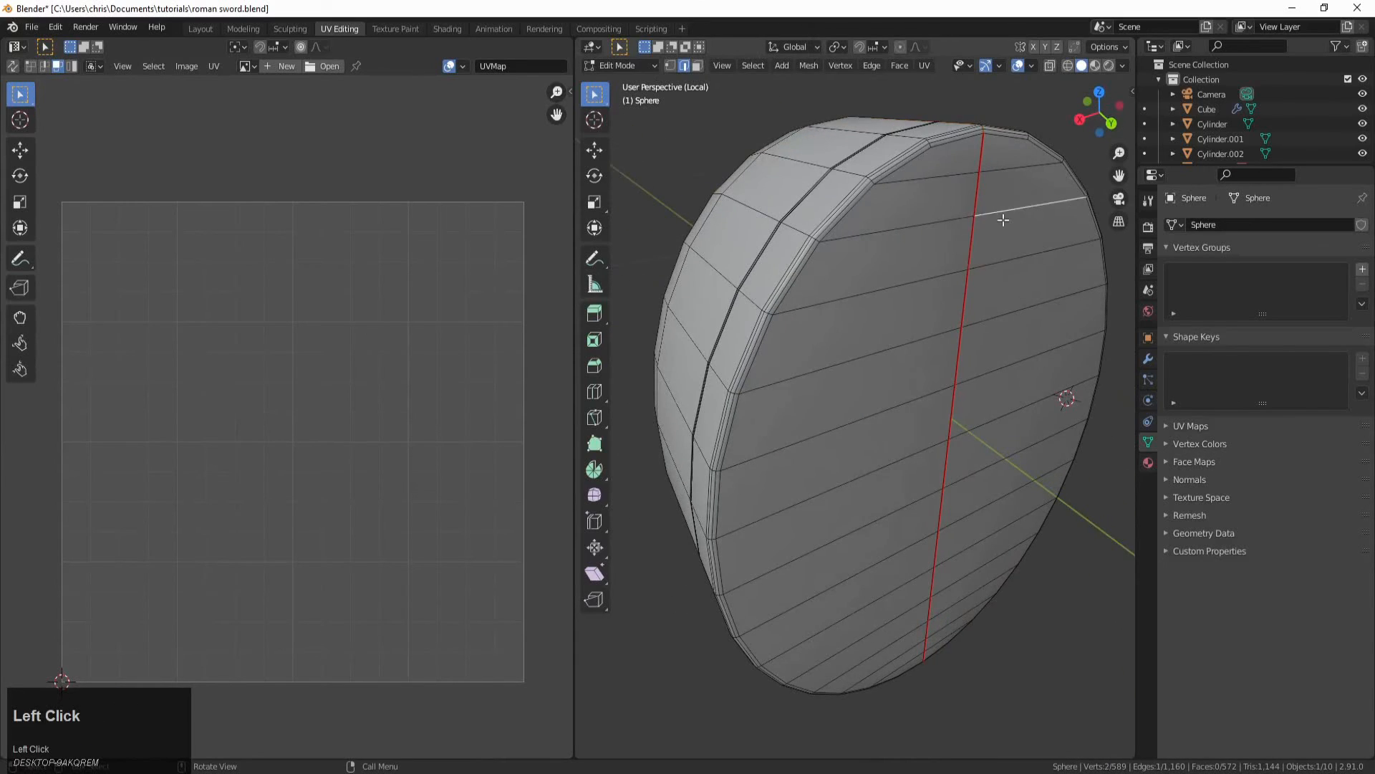
{"action": "middle_click_drag", "start_coordinate": [999, 224], "coordinate": [1003, 277]}
{"action": "key", "text": "ctrl+z"}
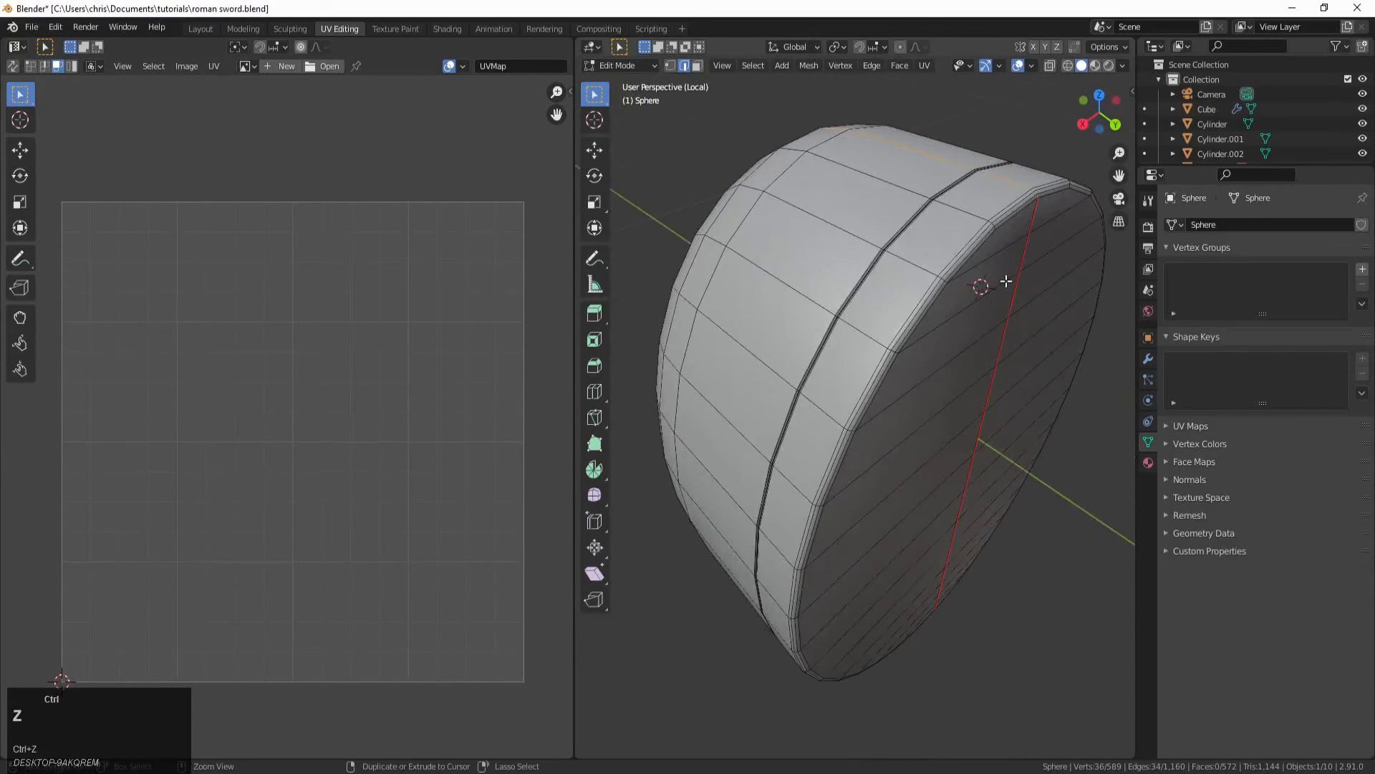
Step: Select the path of seam edges across the guard's flat blade-side face and clear their seam
{"action": "left_click", "coordinate": [1008, 313], "text": "ctrl"}
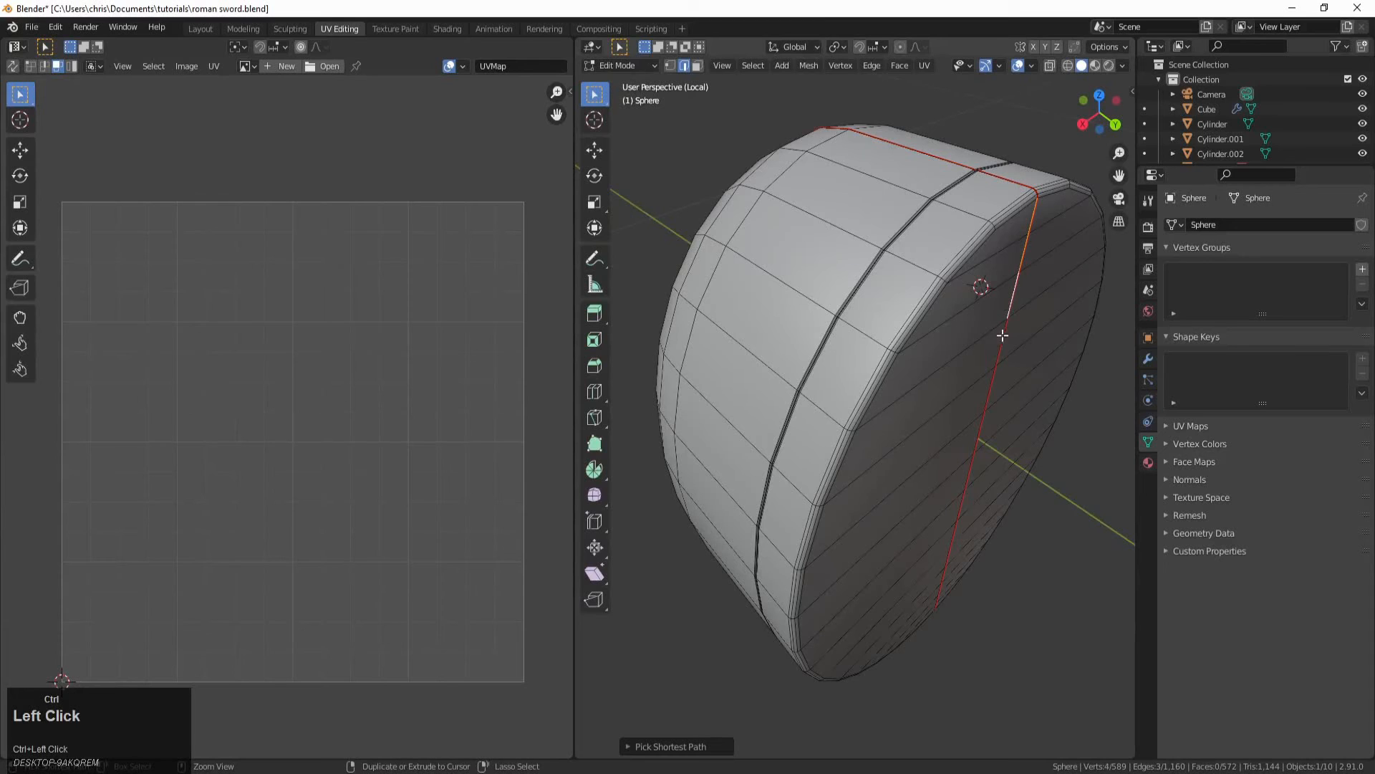
{"action": "left_click", "coordinate": [1002, 340], "text": "ctrl"}
{"action": "middle_click_drag", "start_coordinate": [1006, 364], "coordinate": [998, 307]}
{"action": "left_click", "coordinate": [986, 331], "text": "ctrl"}
{"action": "left_click", "coordinate": [979, 387], "text": "ctrl"}
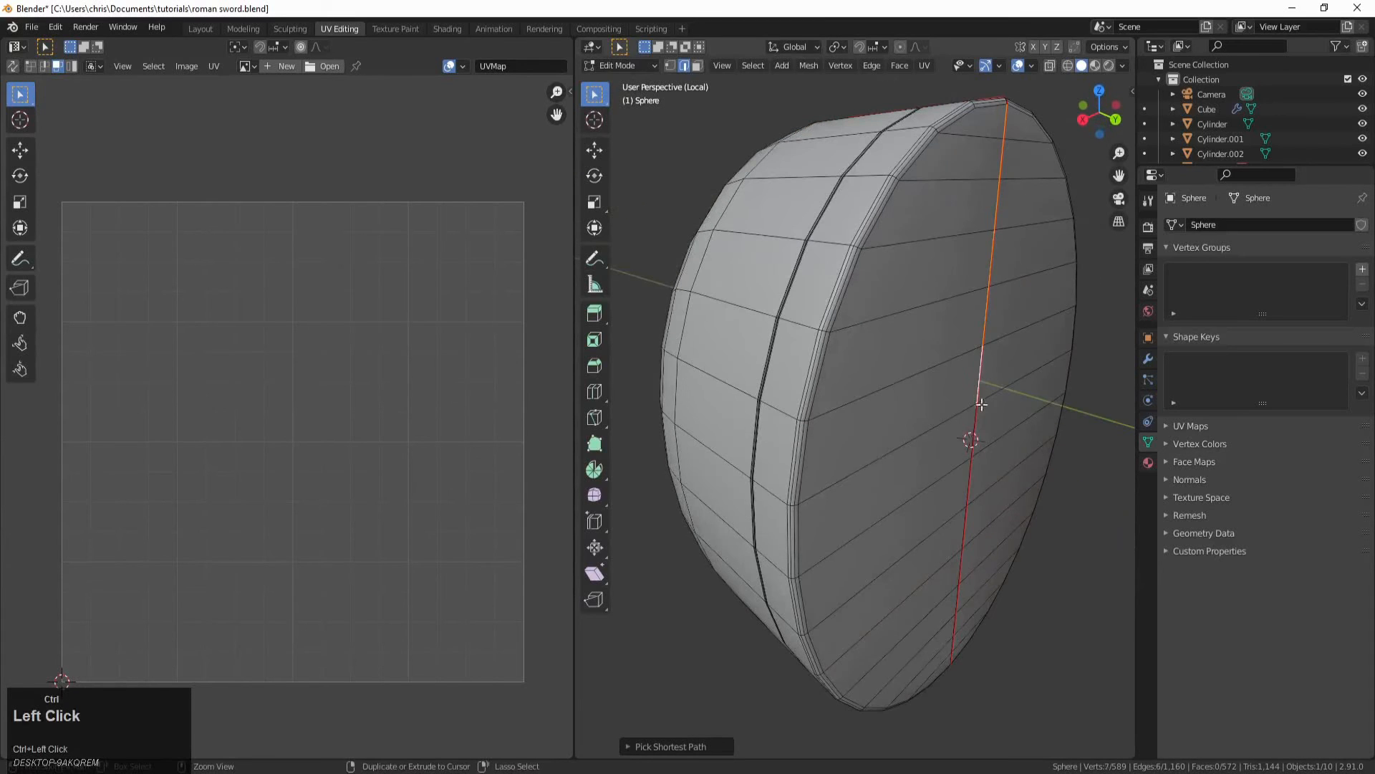
{"action": "left_click", "coordinate": [970, 440], "text": "ctrl"}
{"action": "left_click", "coordinate": [970, 504], "text": "ctrl"}
{"action": "left_click", "coordinate": [961, 546], "text": "ctrl"}
{"action": "left_click", "coordinate": [962, 570], "text": "ctrl"}
{"action": "middle_click_drag", "start_coordinate": [962, 569], "coordinate": [956, 549]}
{"action": "left_click", "coordinate": [950, 684], "text": "ctrl"}
{"action": "key", "text": "ctrl+e"}
{"action": "scroll", "coordinate": [956, 549], "scroll_direction": "down", "scroll_amount": 4}
{"action": "middle_click_drag", "start_coordinate": [956, 495], "coordinate": [983, 561]}
{"action": "scroll", "coordinate": [916, 351], "scroll_direction": "up", "scroll_amount": 2}
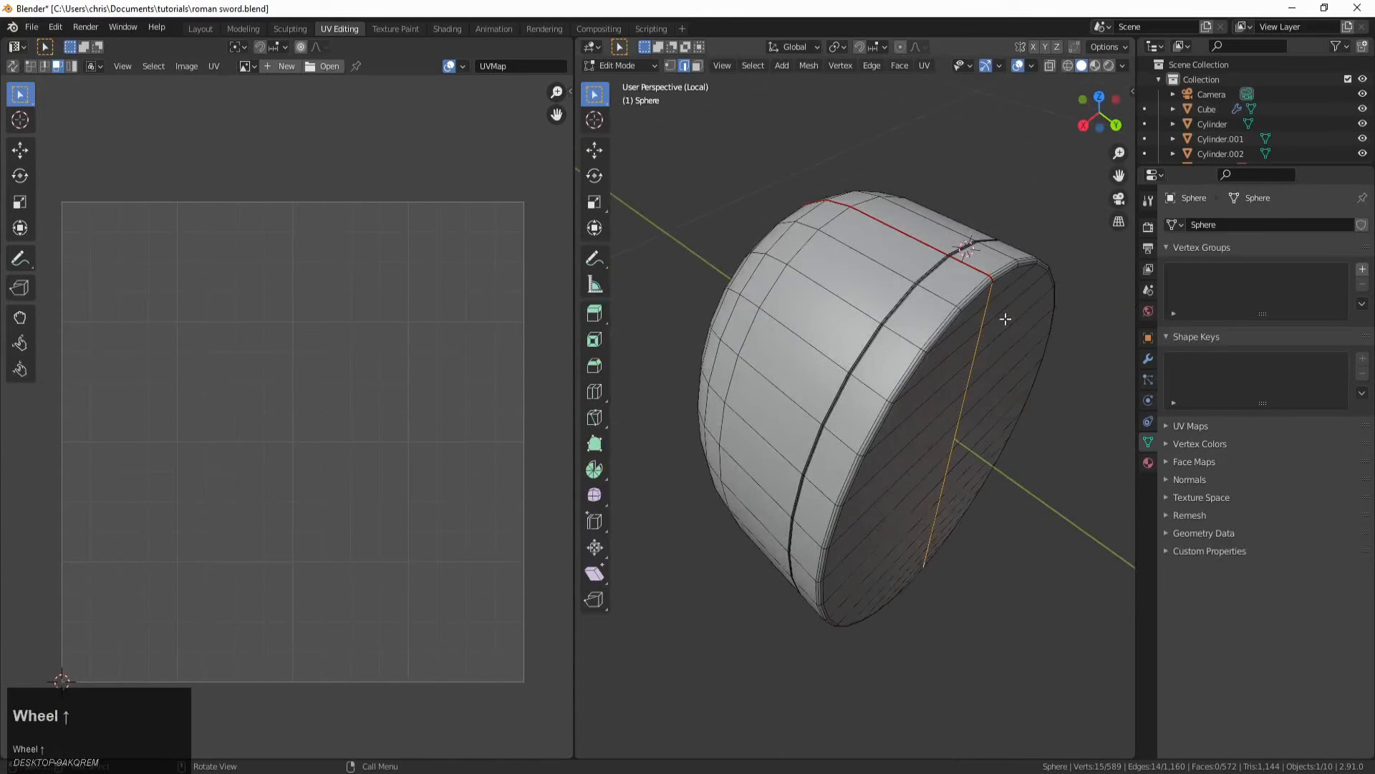
{"action": "mouse_move", "coordinate": [1020, 419]}
{"action": "middle_mouse_down"}
{"action": "mouse_move", "coordinate": [1034, 432]}
{"action": "mouse_move", "coordinate": [1003, 409]}
{"action": "middle_mouse_up"}
{"action": "scroll", "coordinate": [927, 292], "scroll_direction": "up", "scroll_amount": 3}
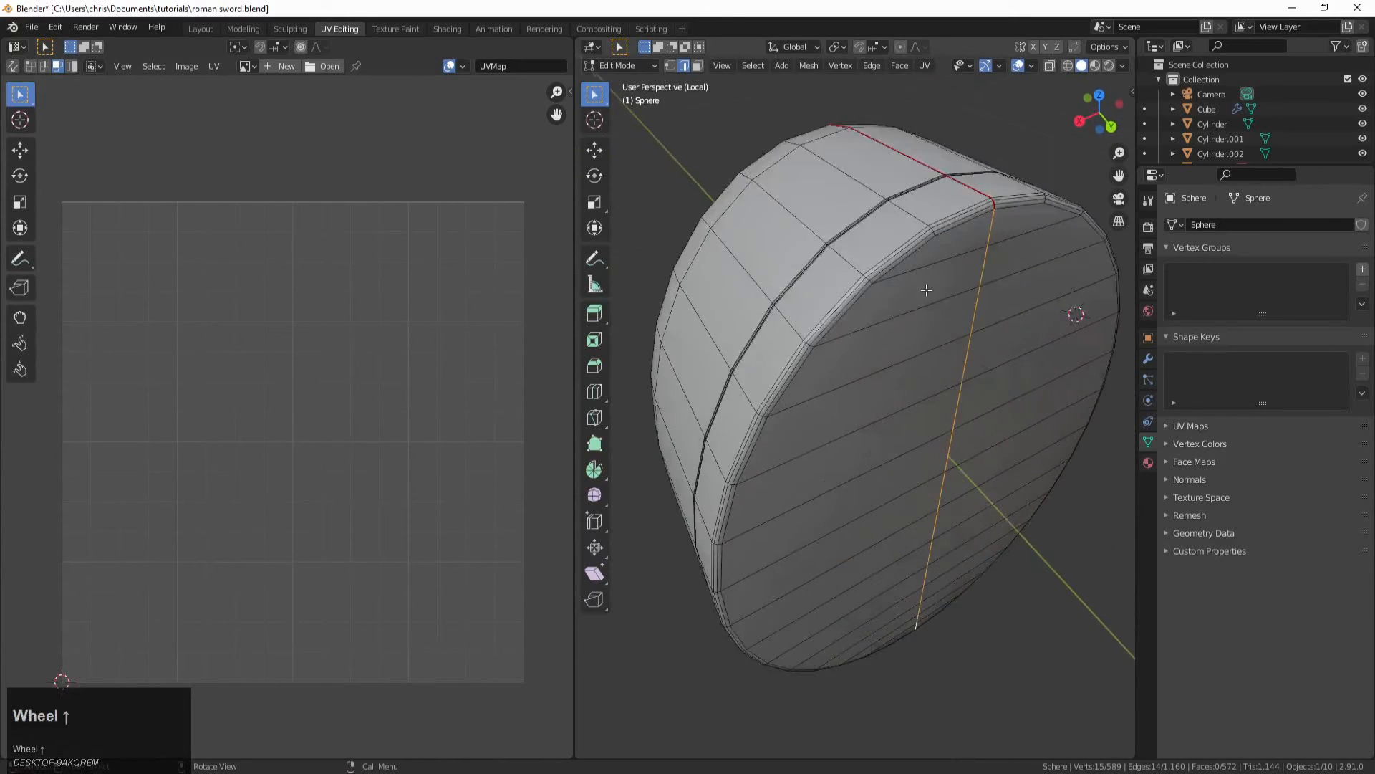
Step: Select the complete edge loop around the guard's flat blade-side face and mark it as a seam
{"action": "left_click", "coordinate": [862, 230], "text": "alt"}
{"action": "left_click", "coordinate": [863, 235], "text": "alt"}
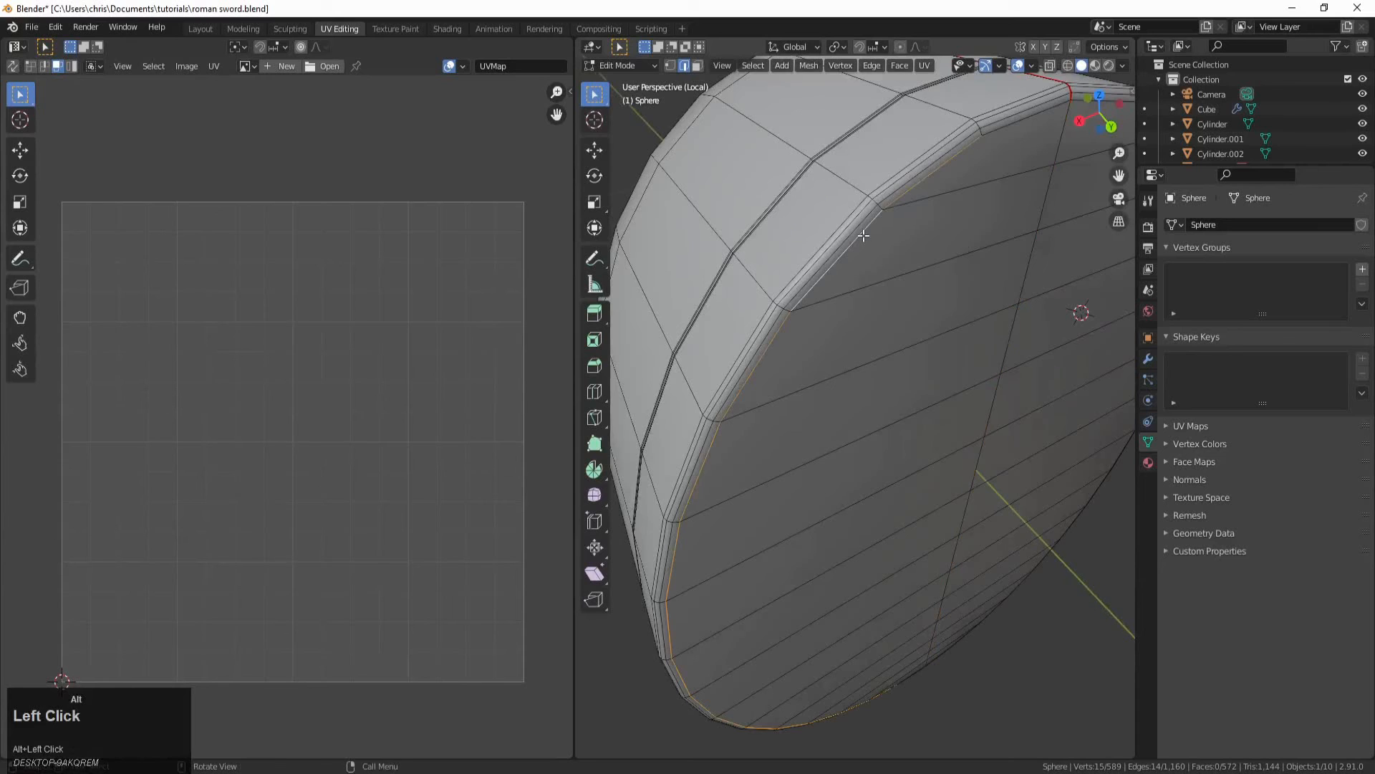
{"action": "left_click", "coordinate": [1003, 126], "text": "shift"}
{"action": "middle_click_drag", "start_coordinate": [1036, 125], "coordinate": [972, 186]}
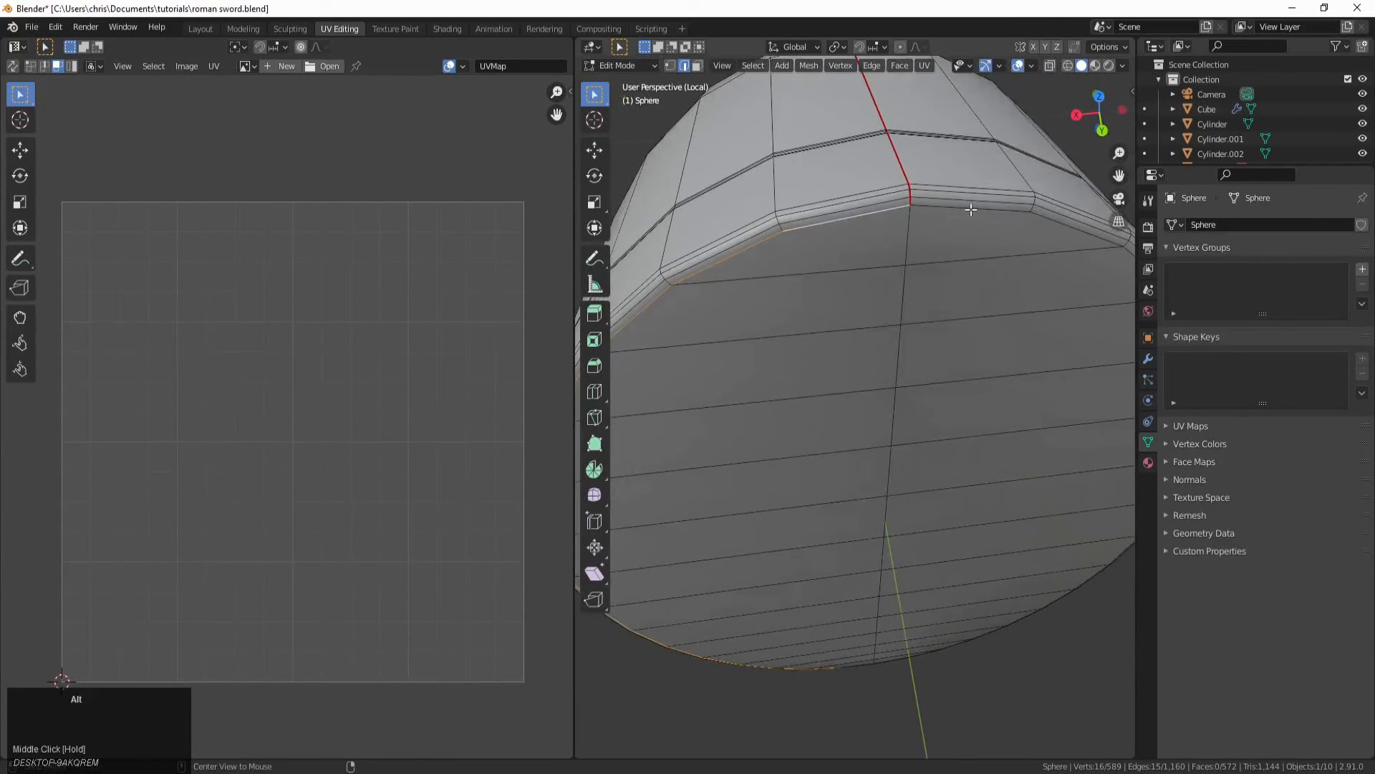
{"action": "left_click", "coordinate": [971, 210], "text": "alt"}
{"action": "left_click", "coordinate": [946, 226], "text": "alt+shift"}
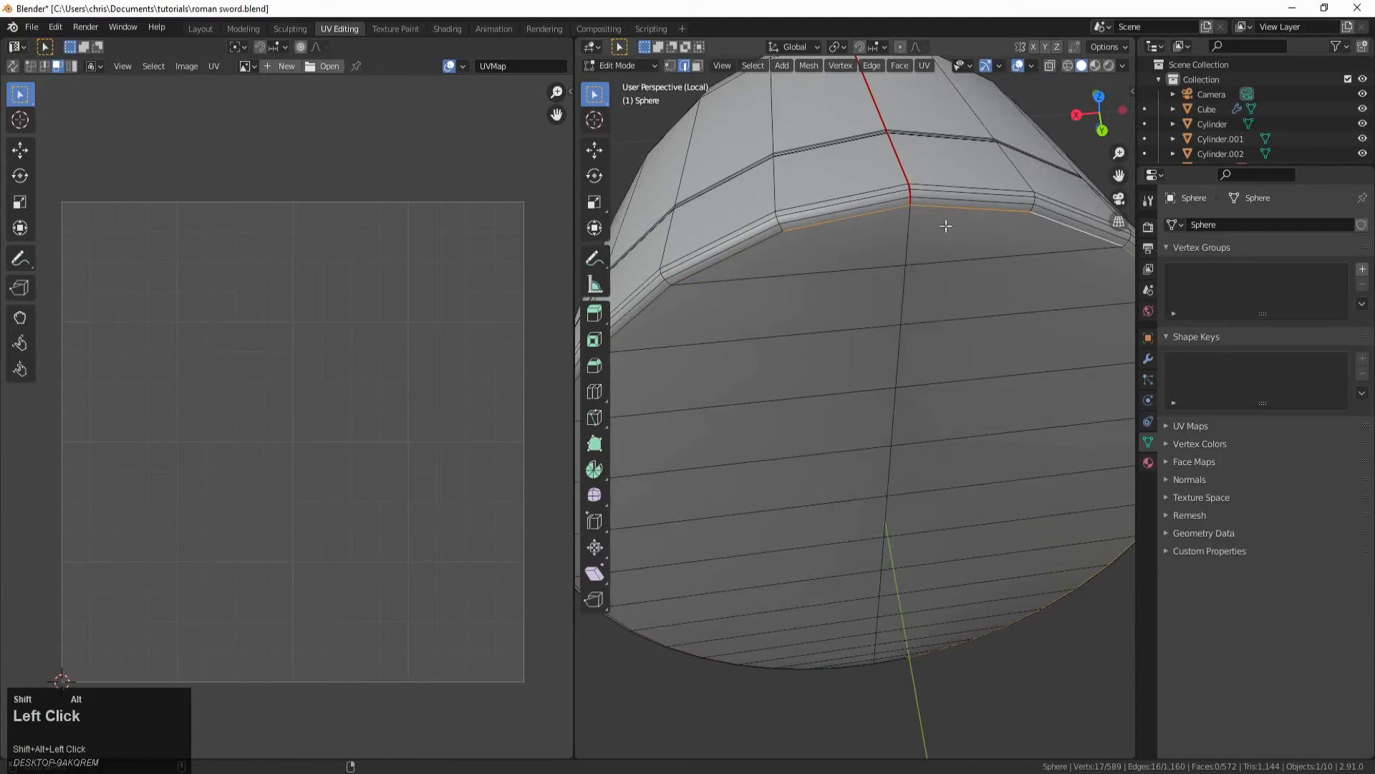
{"action": "left_click", "coordinate": [760, 245], "text": "alt+shift"}
{"action": "middle_click_drag", "start_coordinate": [834, 423], "coordinate": [859, 315]}
{"action": "scroll", "coordinate": [881, 401], "scroll_direction": "down", "scroll_amount": 3}
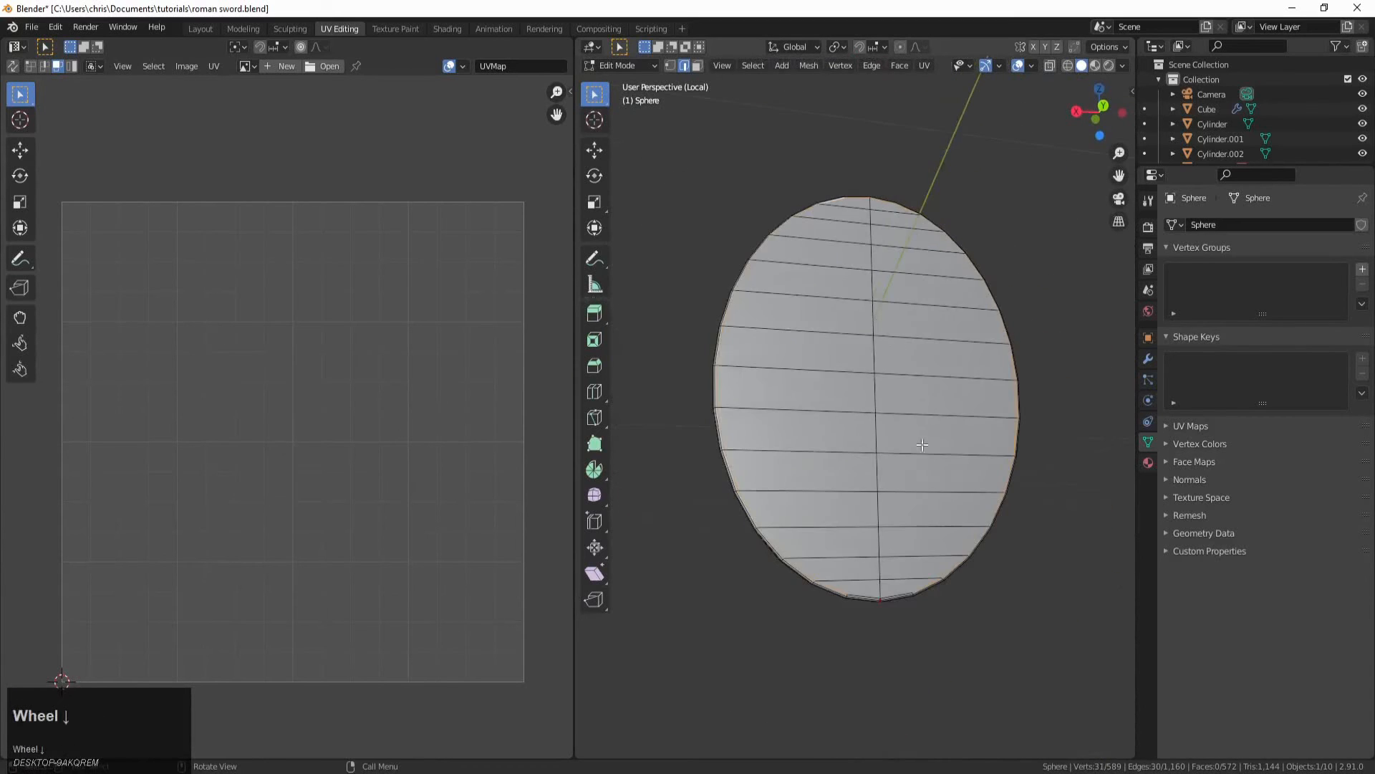
{"action": "middle_click_drag", "start_coordinate": [952, 502], "coordinate": [901, 425]}
{"action": "scroll", "coordinate": [901, 425], "scroll_direction": "up", "scroll_amount": 1}
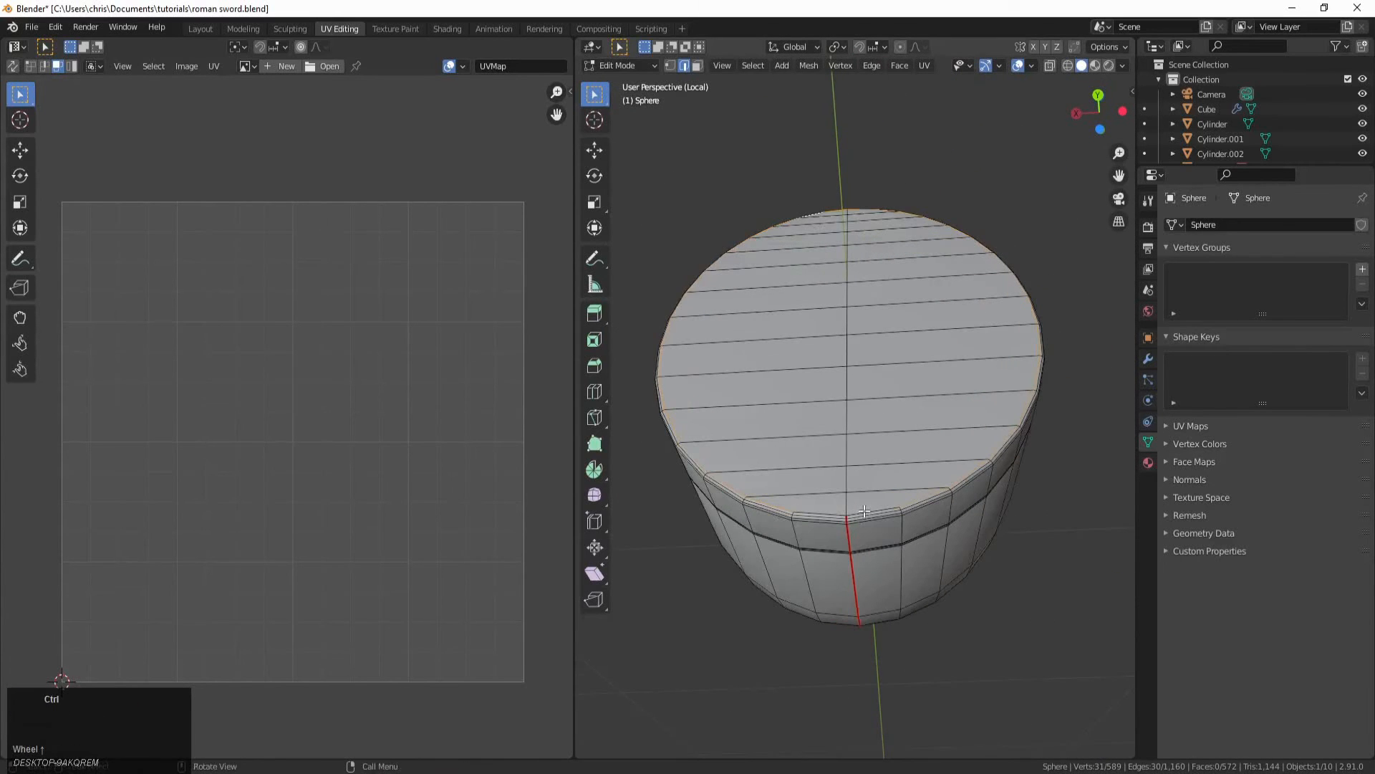
{"action": "left_click", "coordinate": [865, 511], "text": "shift"}
{"action": "left_click", "coordinate": [827, 513], "text": "shift"}
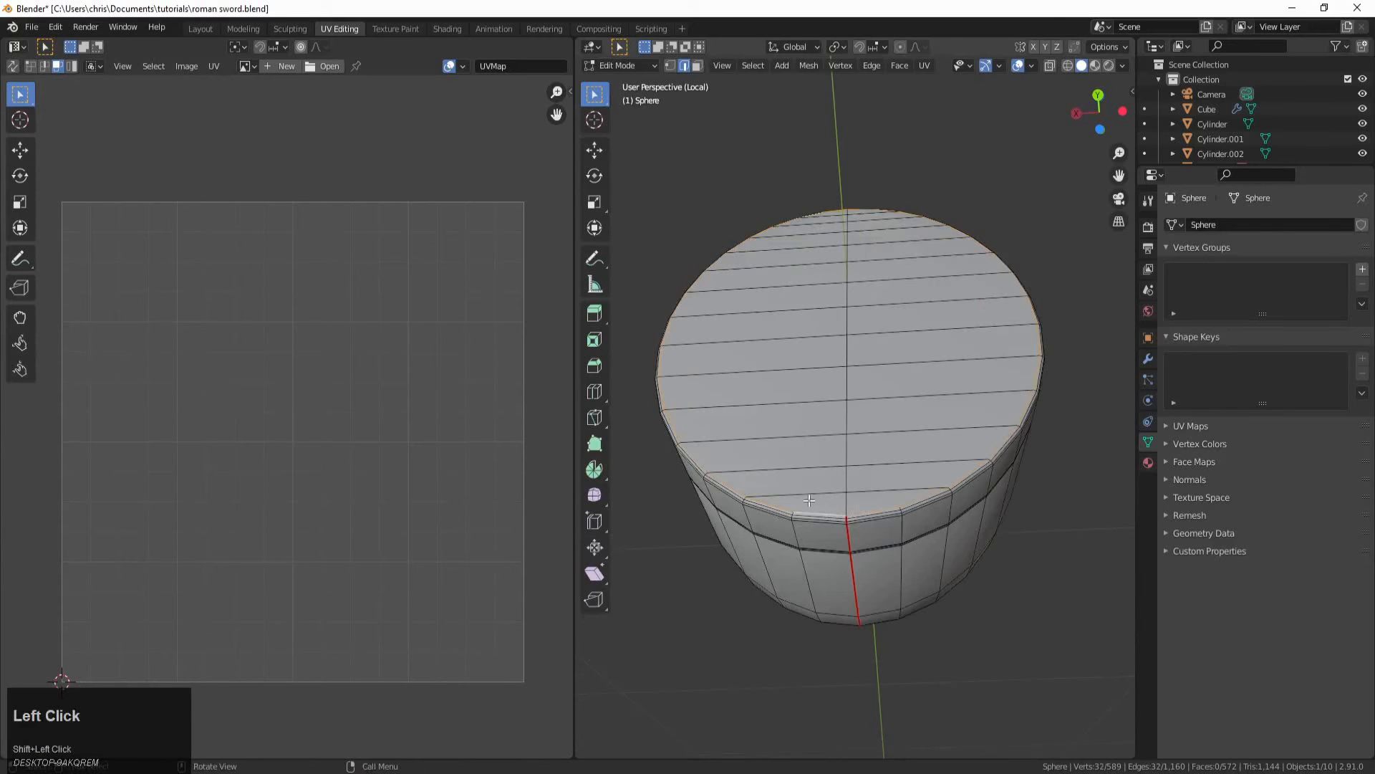
{"action": "right_click", "coordinate": [817, 493]}
{"action": "left_click", "coordinate": [796, 485]}
Step: Unwrap the entire guard mesh along its seams and inspect the seam lines on its sides and rim
{"action": "middle_click_drag", "start_coordinate": [797, 485], "coordinate": [907, 555]}
{"action": "scroll", "coordinate": [896, 583], "scroll_direction": "down", "scroll_amount": 2}
{"action": "key", "text": "a"}
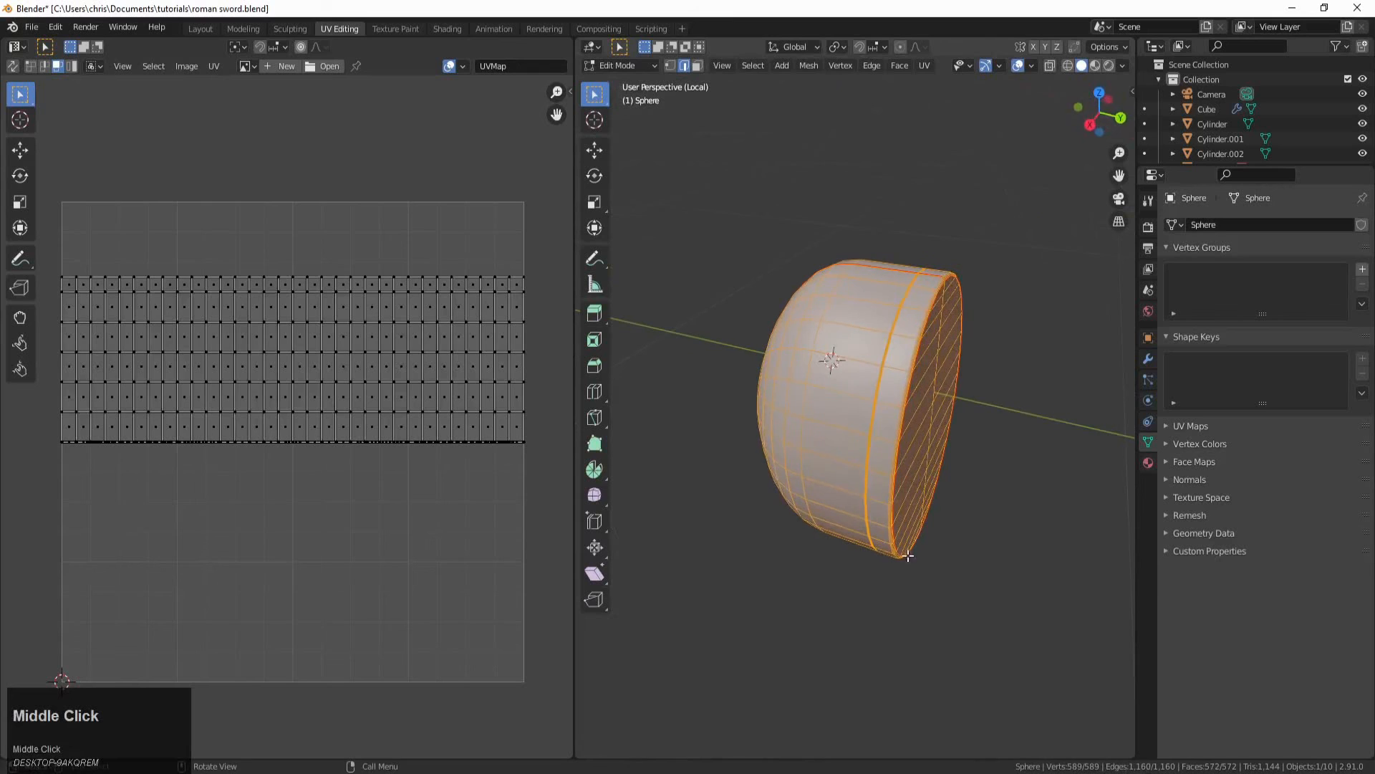
{"action": "left_click", "coordinate": [922, 65]}
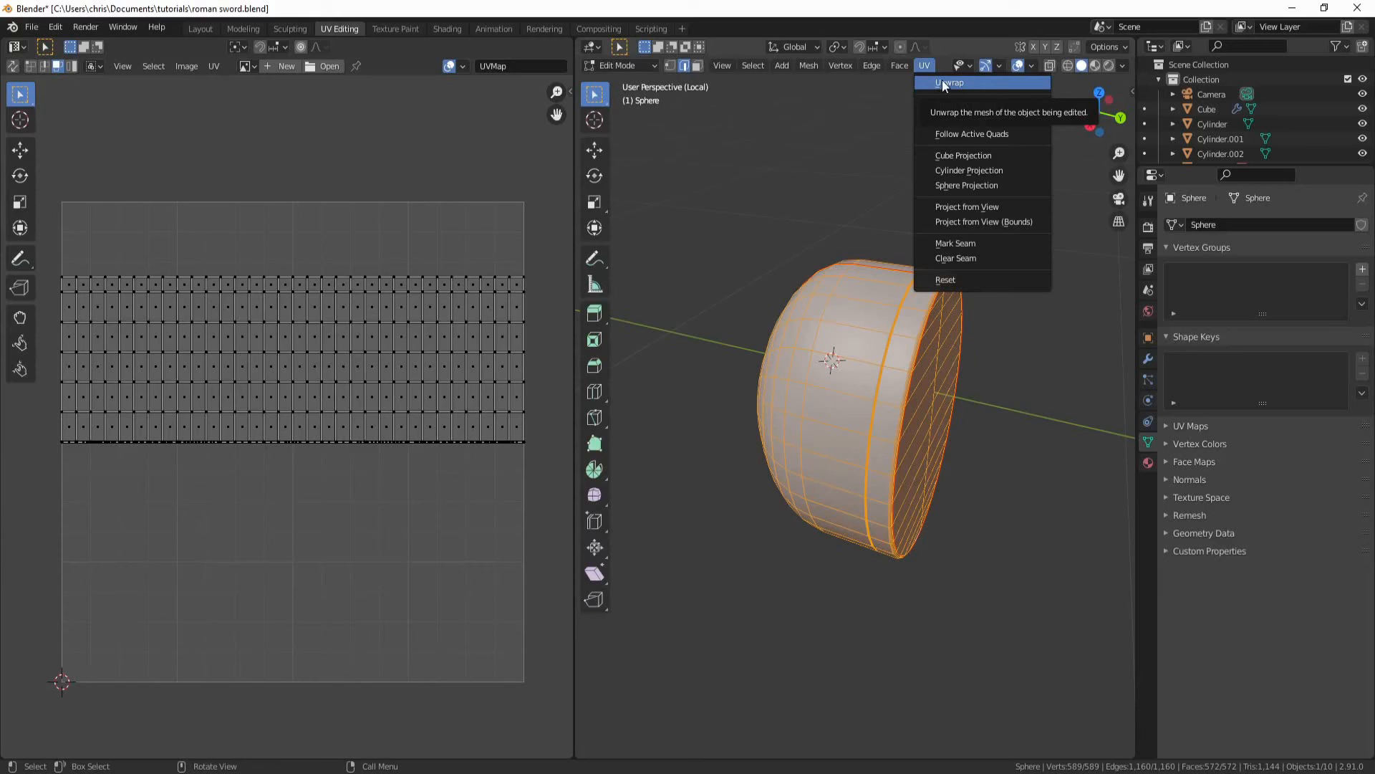
{"action": "left_click", "coordinate": [943, 82]}
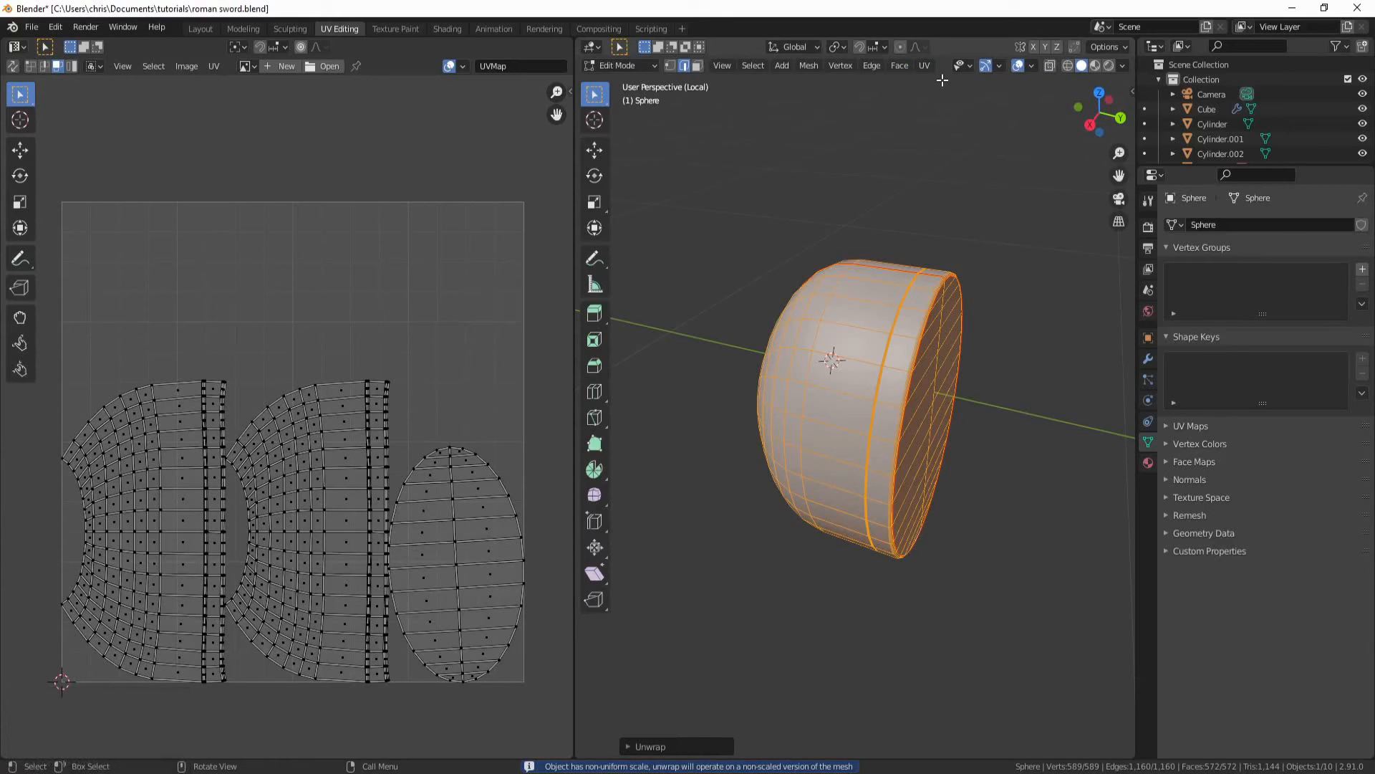
{"action": "middle_click_drag", "start_coordinate": [904, 368], "coordinate": [1007, 259]}
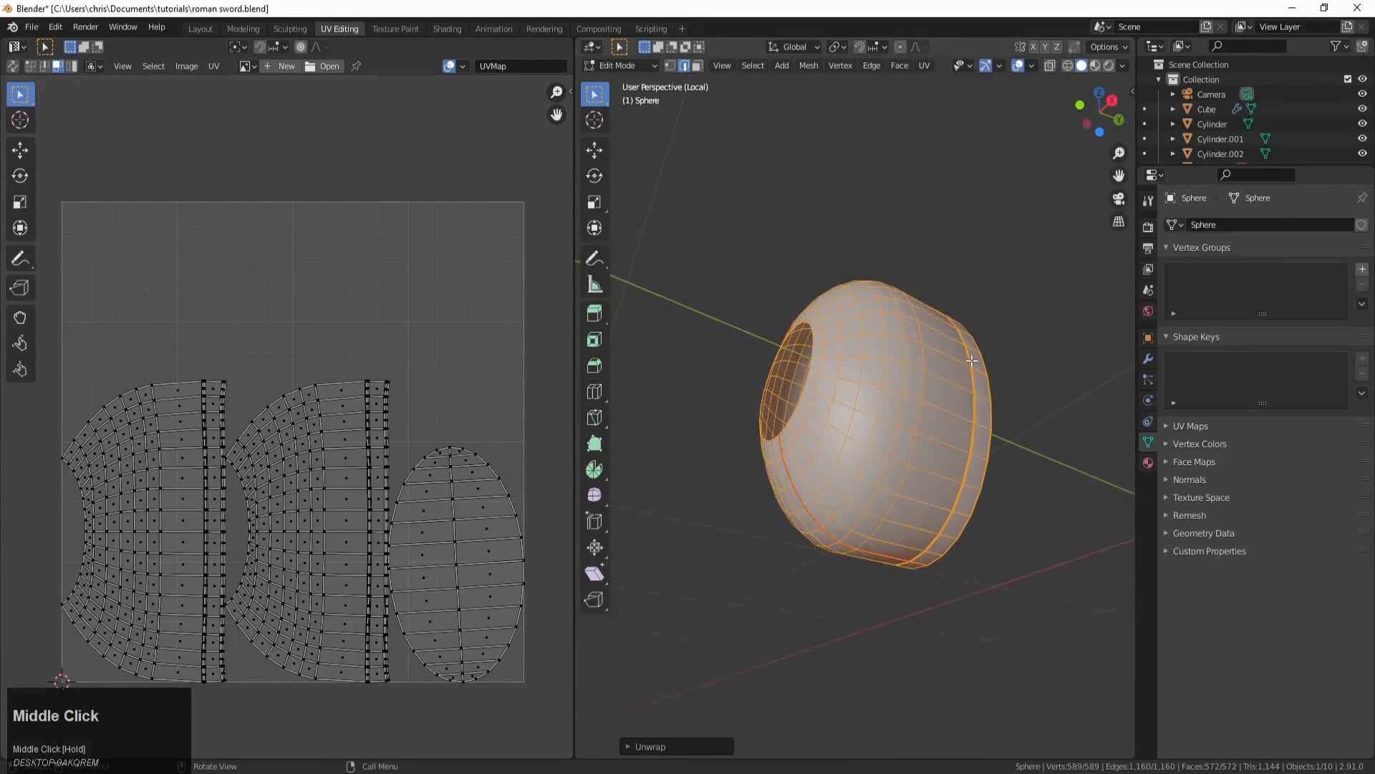
{"action": "middle_click_drag", "start_coordinate": [924, 534], "coordinate": [907, 487]}
{"action": "scroll", "coordinate": [909, 481], "scroll_direction": "up", "scroll_amount": 4}
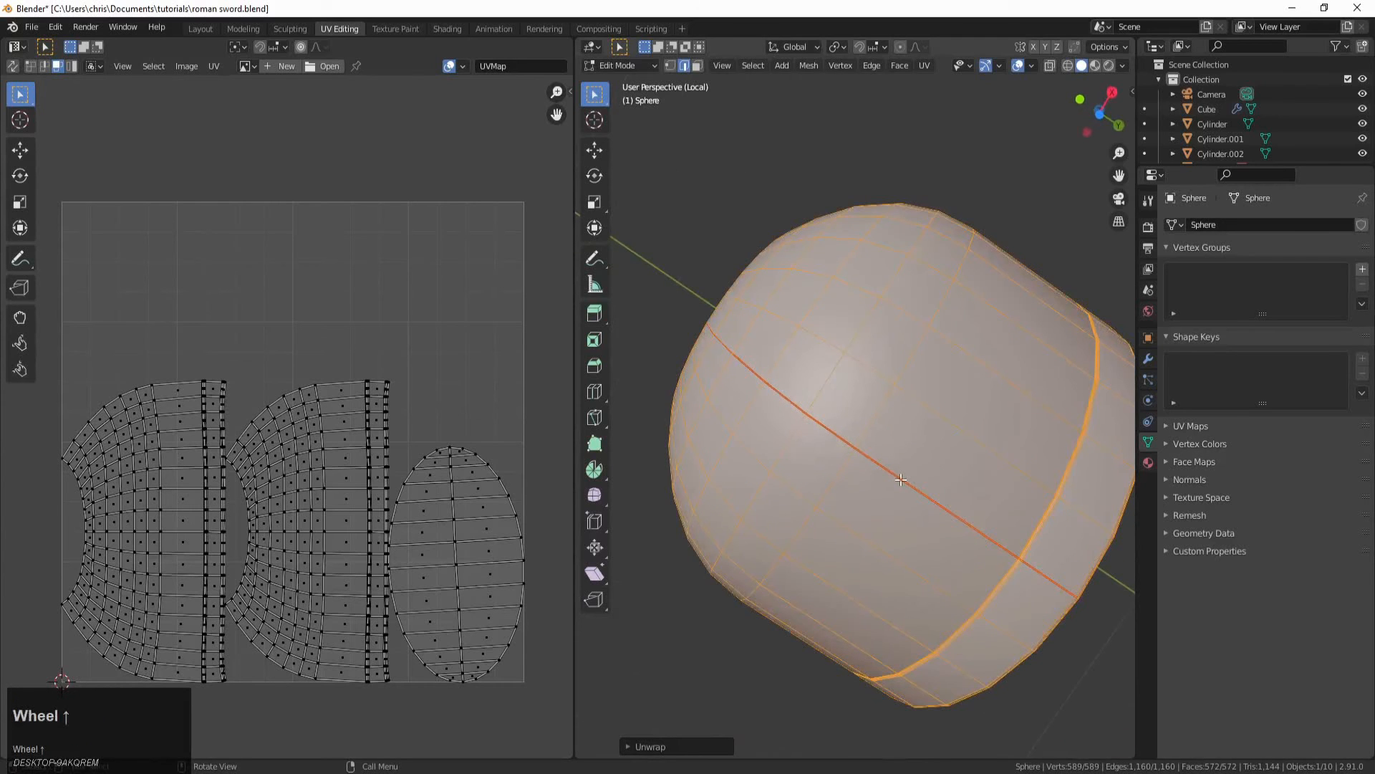
{"action": "key", "text": "F12"}
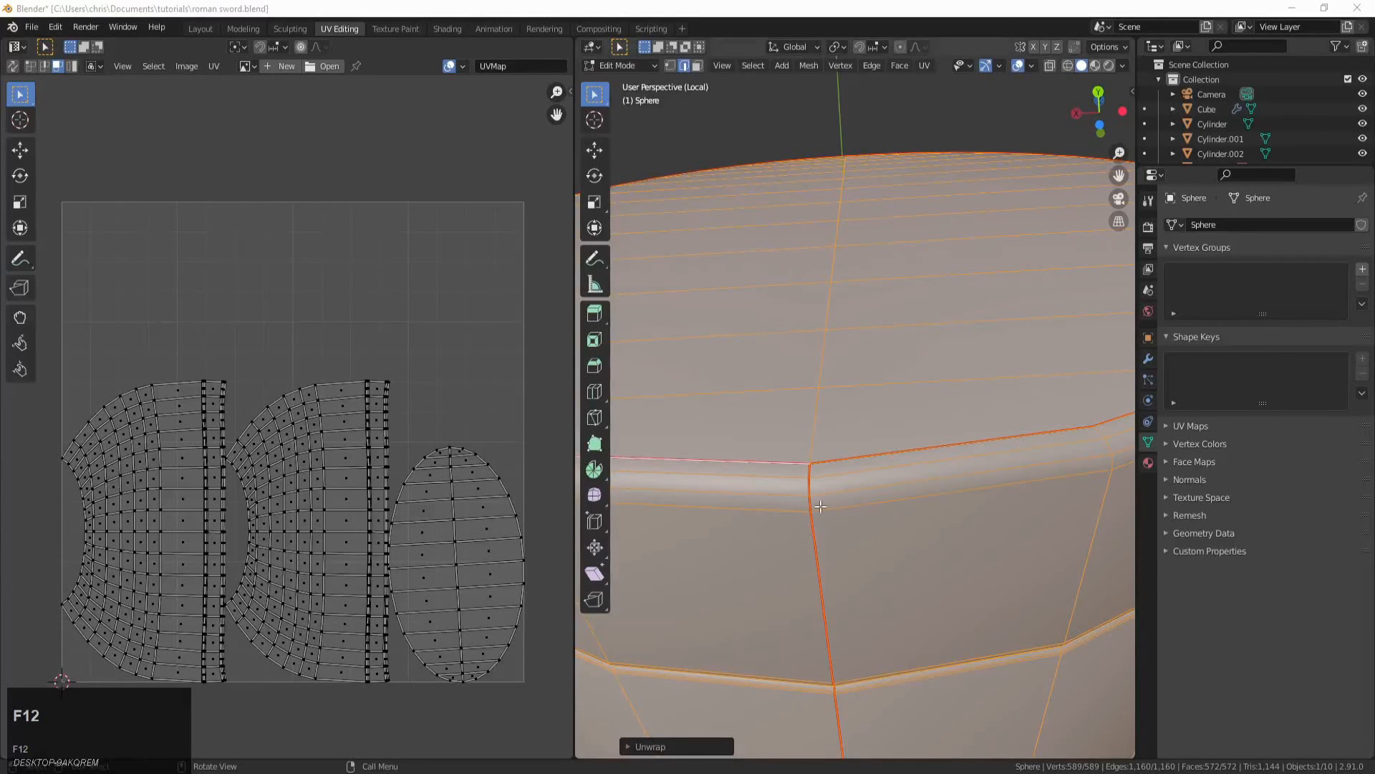
{"action": "middle_click_drag", "start_coordinate": [820, 506], "coordinate": [849, 507]}
{"action": "scroll", "coordinate": [882, 565], "scroll_direction": "down", "scroll_amount": 6}
{"action": "mouse_move", "coordinate": [889, 562]}
{"action": "middle_mouse_down"}
{"action": "mouse_move", "coordinate": [898, 551]}
{"action": "mouse_move", "coordinate": [912, 731]}
{"action": "mouse_move", "coordinate": [876, 410]}
{"action": "middle_mouse_up"}
{"action": "scroll", "coordinate": [882, 357], "scroll_direction": "up", "scroll_amount": 2}
{"action": "mouse_move", "coordinate": [882, 357]}
{"action": "middle_mouse_down"}
{"action": "mouse_move", "coordinate": [911, 322]}
{"action": "mouse_move", "coordinate": [900, 386]}
{"action": "middle_mouse_up"}
{"action": "scroll", "coordinate": [900, 386], "scroll_direction": "up", "scroll_amount": 2}
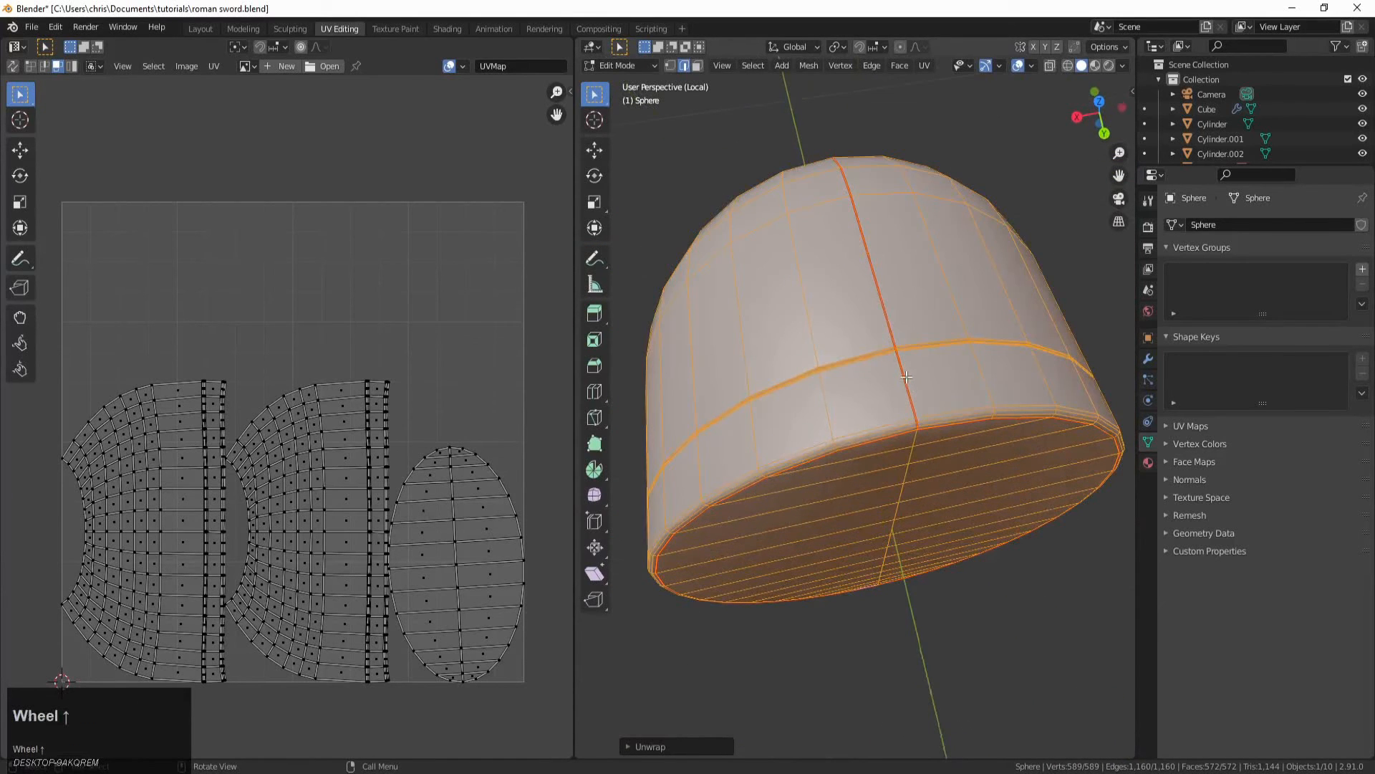
{"action": "left_click", "coordinate": [875, 289], "text": "shift"}
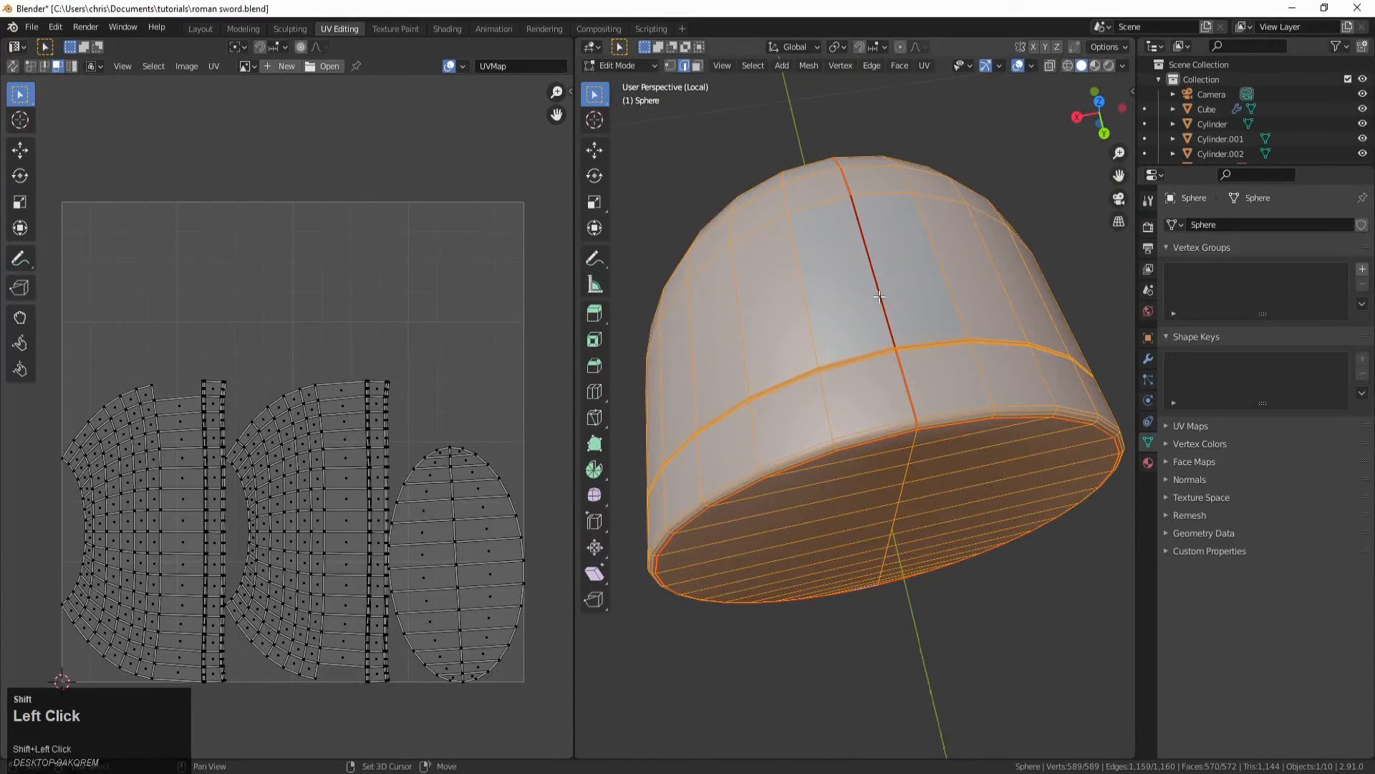
{"action": "left_click", "coordinate": [907, 381], "text": "shift"}
{"action": "middle_click_drag", "start_coordinate": [908, 381], "coordinate": [902, 380]}
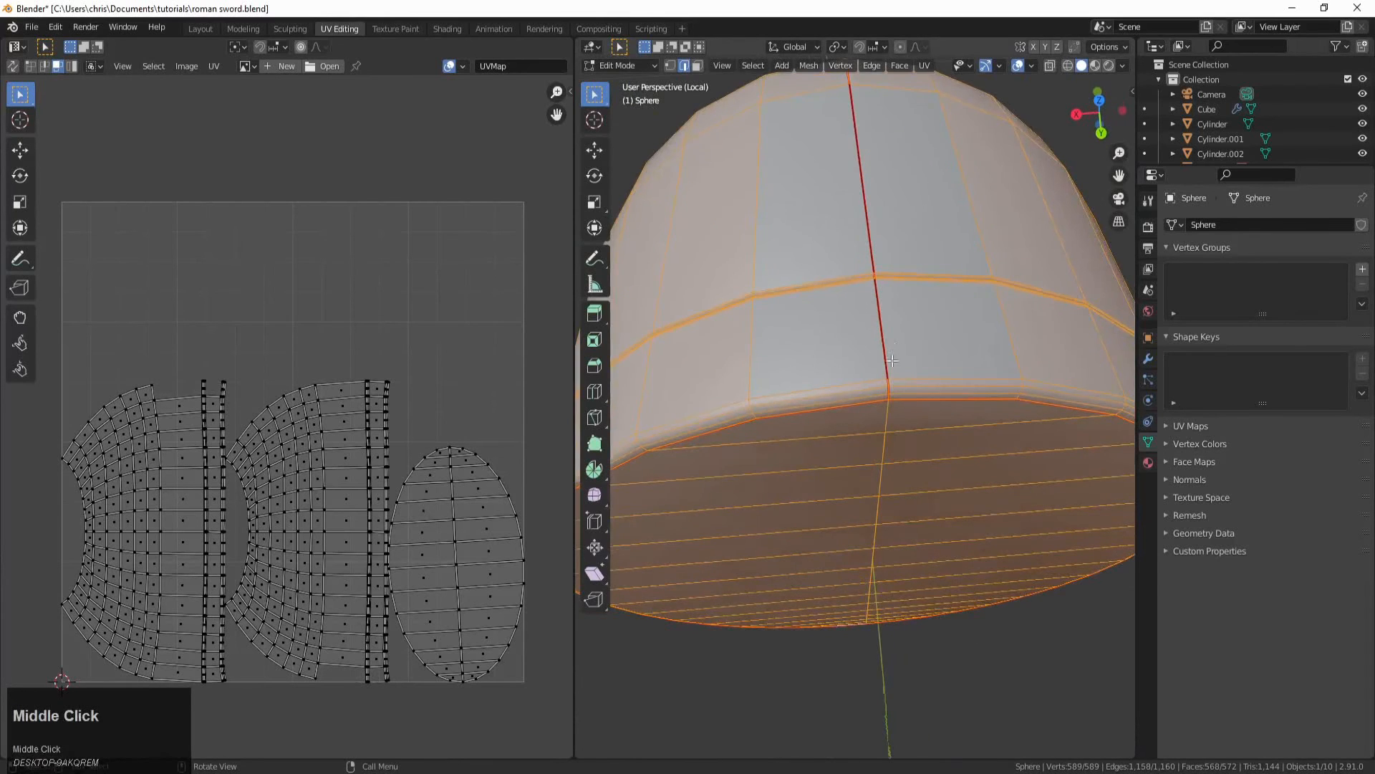
{"action": "scroll", "coordinate": [891, 361], "scroll_direction": "down", "scroll_amount": 3}
Step: Replace the full selection with the seam edges crossing the guard's blade-side rim bevel and the narrow band beside it
{"action": "left_click", "coordinate": [1016, 610]}
{"action": "scroll", "coordinate": [935, 318], "scroll_direction": "up", "scroll_amount": 4}
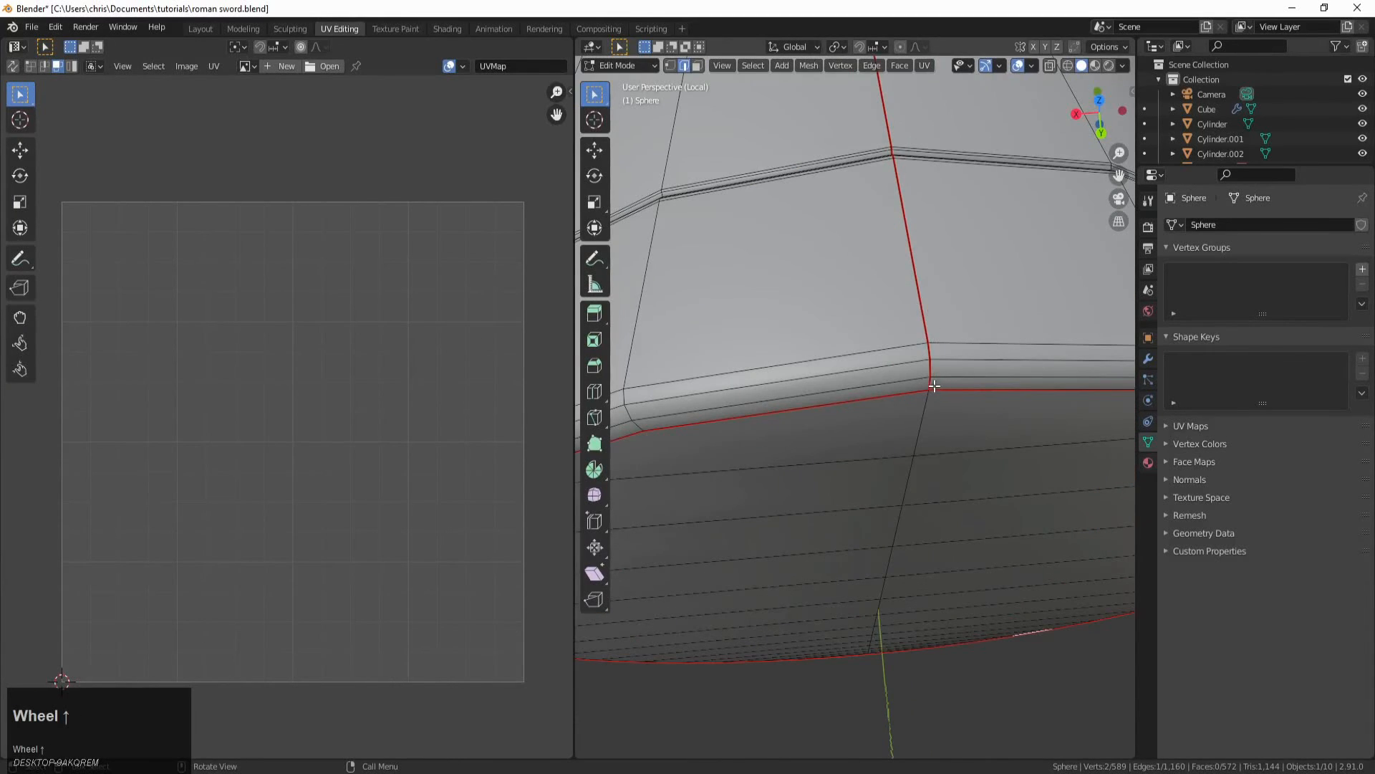
{"action": "left_click", "coordinate": [931, 377], "text": "shift"}
{"action": "left_click", "coordinate": [931, 337], "text": "shift"}
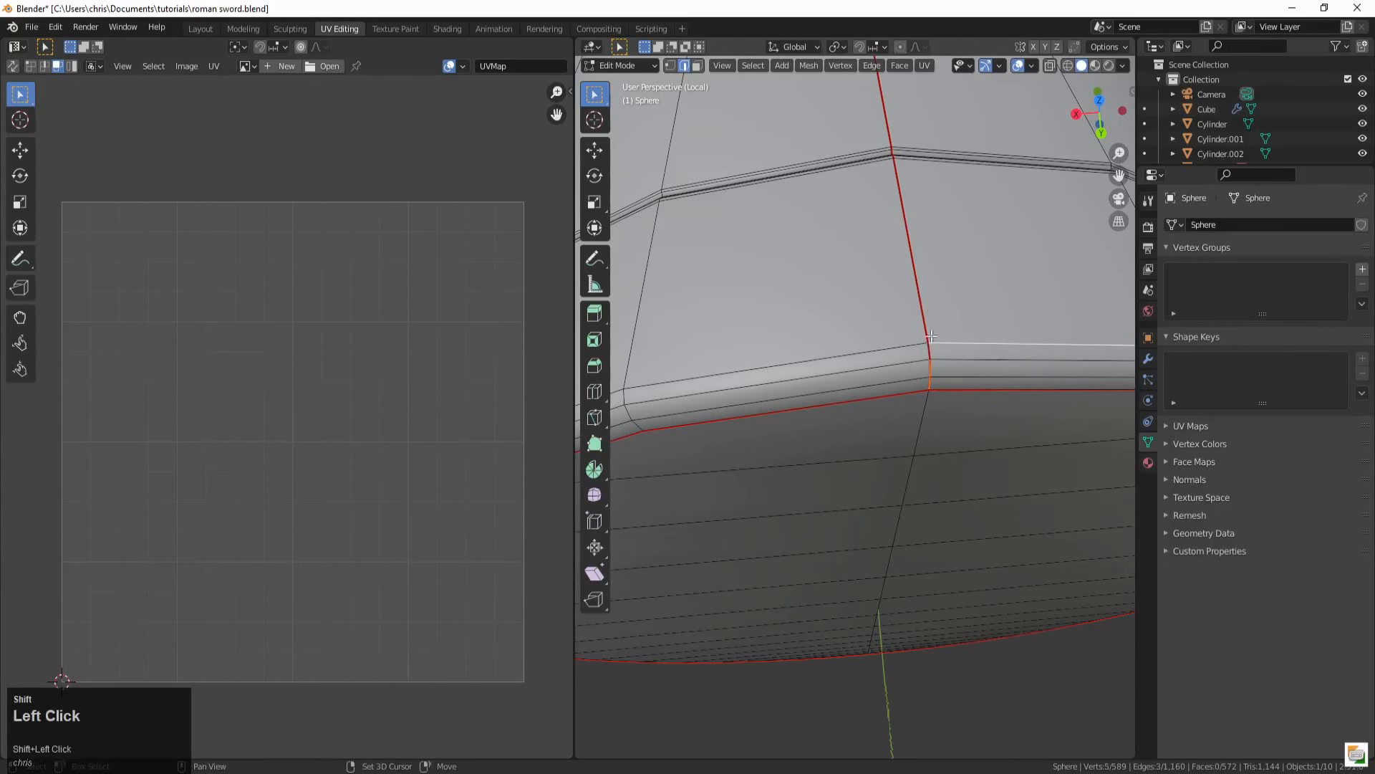
{"action": "key", "text": "ctrl+z"}
{"action": "left_click", "coordinate": [919, 319], "text": "shift"}
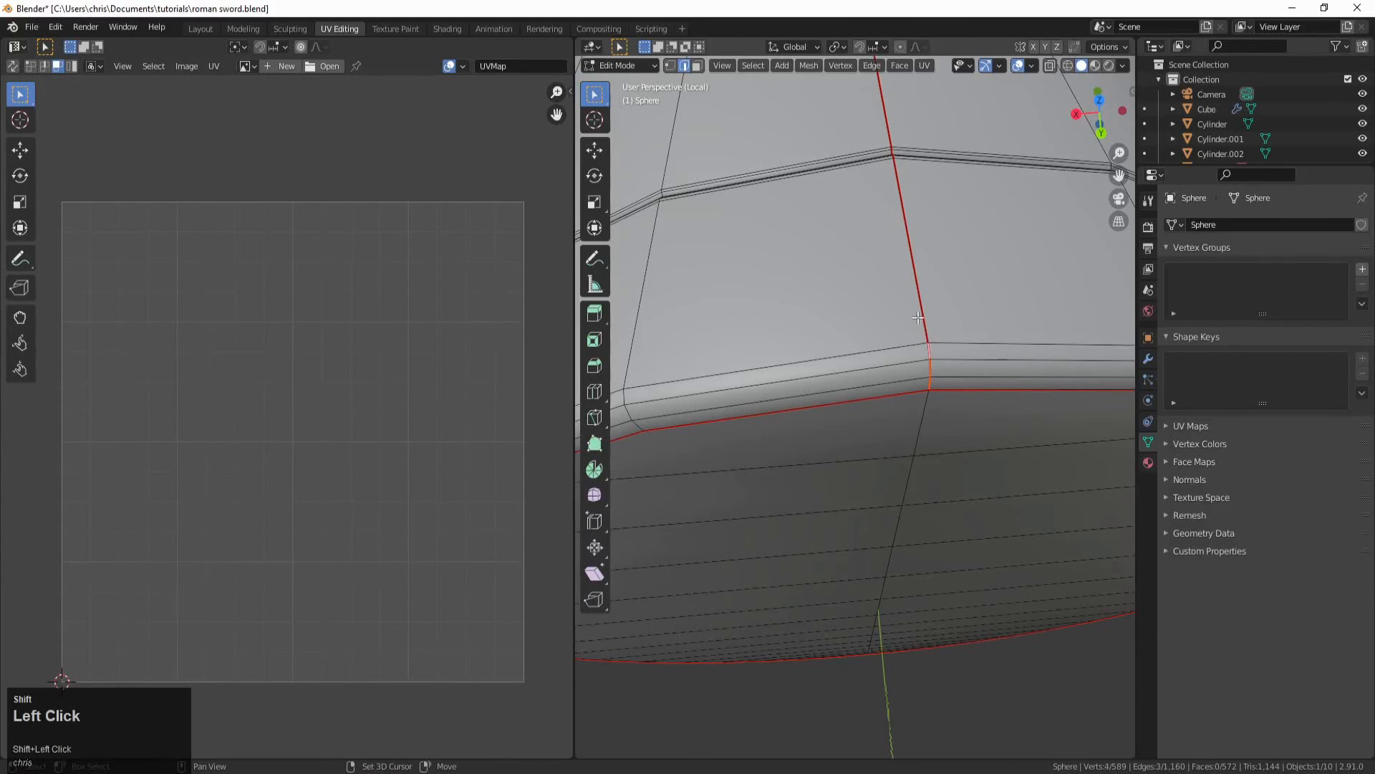
{"action": "middle_click_drag", "start_coordinate": [919, 318], "coordinate": [763, 454]}
{"action": "scroll", "coordinate": [763, 454], "scroll_direction": "down", "scroll_amount": 2}
{"action": "middle_click", "coordinate": [770, 453]}
{"action": "scroll", "coordinate": [780, 452], "scroll_direction": "down", "scroll_amount": 1}
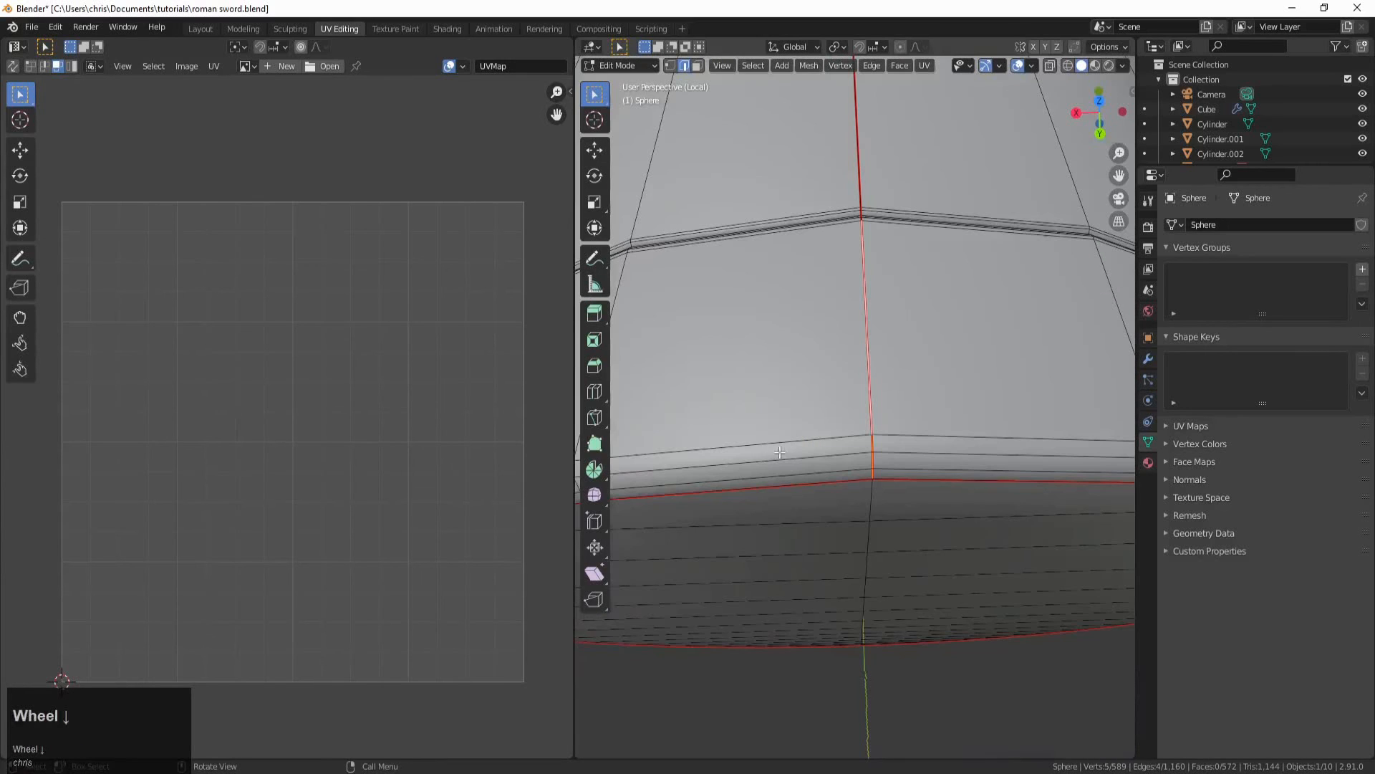
Step: Extend the selection with the long seam edge beyond the guard's groove and the short seam edges inside the groove
{"action": "middle_click", "coordinate": [867, 445]}
{"action": "left_click", "coordinate": [841, 311], "text": "shift"}
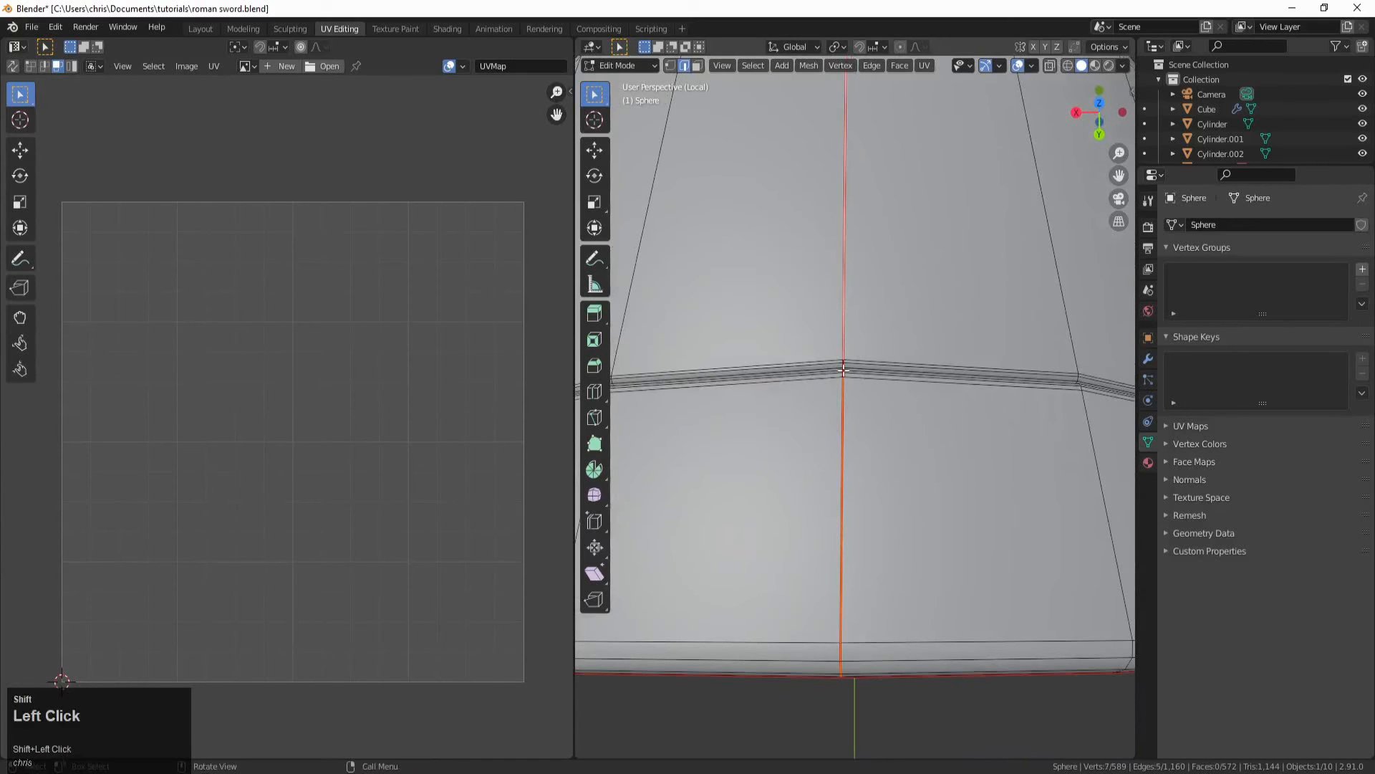
{"action": "scroll", "coordinate": [848, 377], "scroll_direction": "up", "scroll_amount": 2}
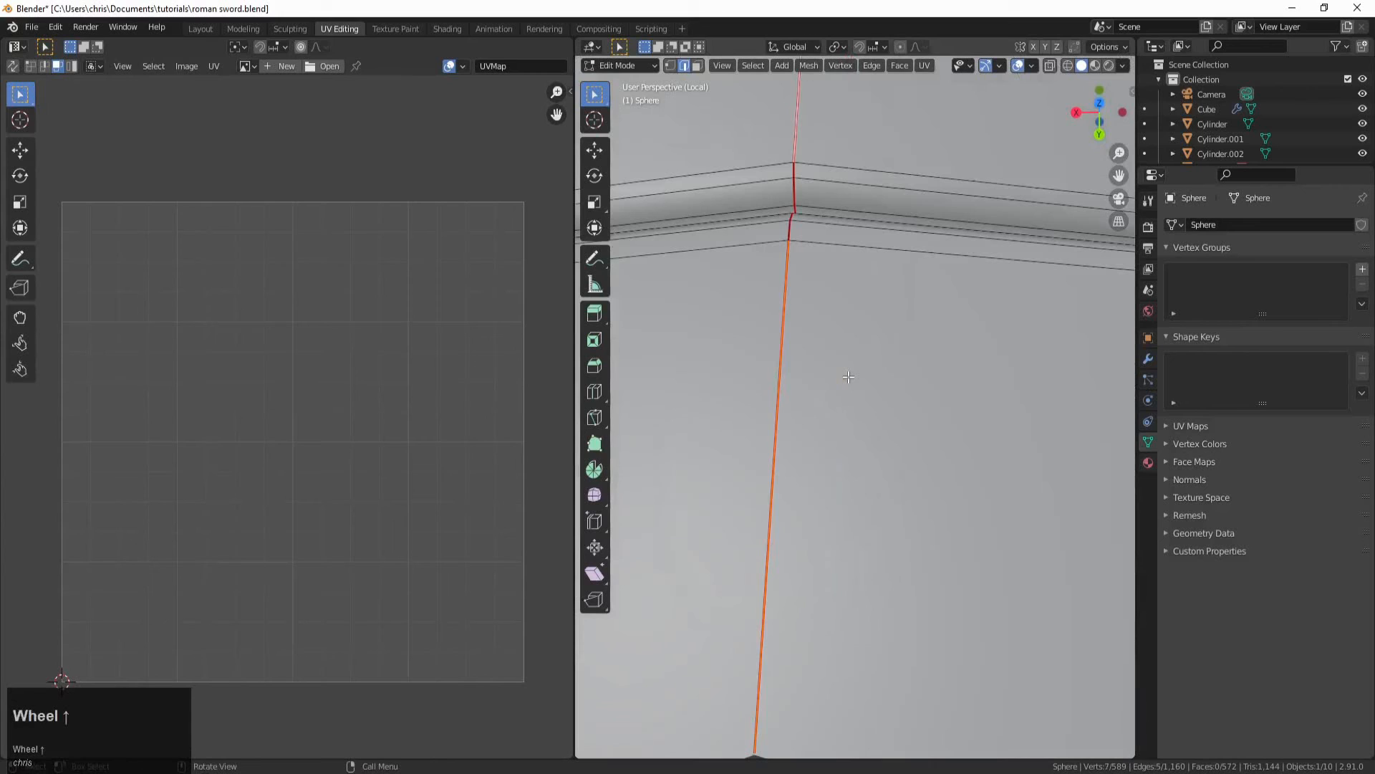
{"action": "left_click", "coordinate": [790, 211], "text": "shift"}
{"action": "left_click", "coordinate": [795, 170], "text": "shift"}
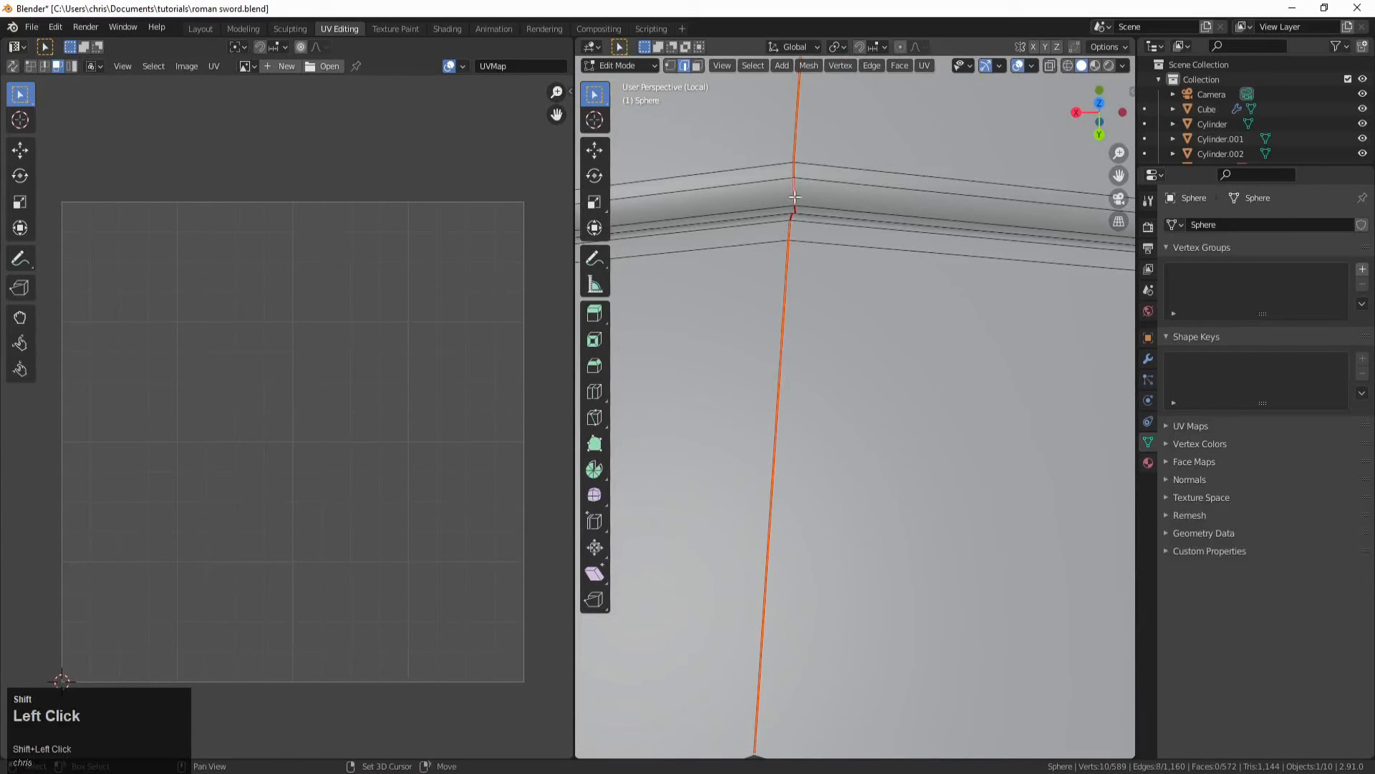
{"action": "middle_click_drag", "start_coordinate": [794, 170], "coordinate": [864, 546], "text": "shift"}
{"action": "left_click", "coordinate": [853, 549], "text": "shift"}
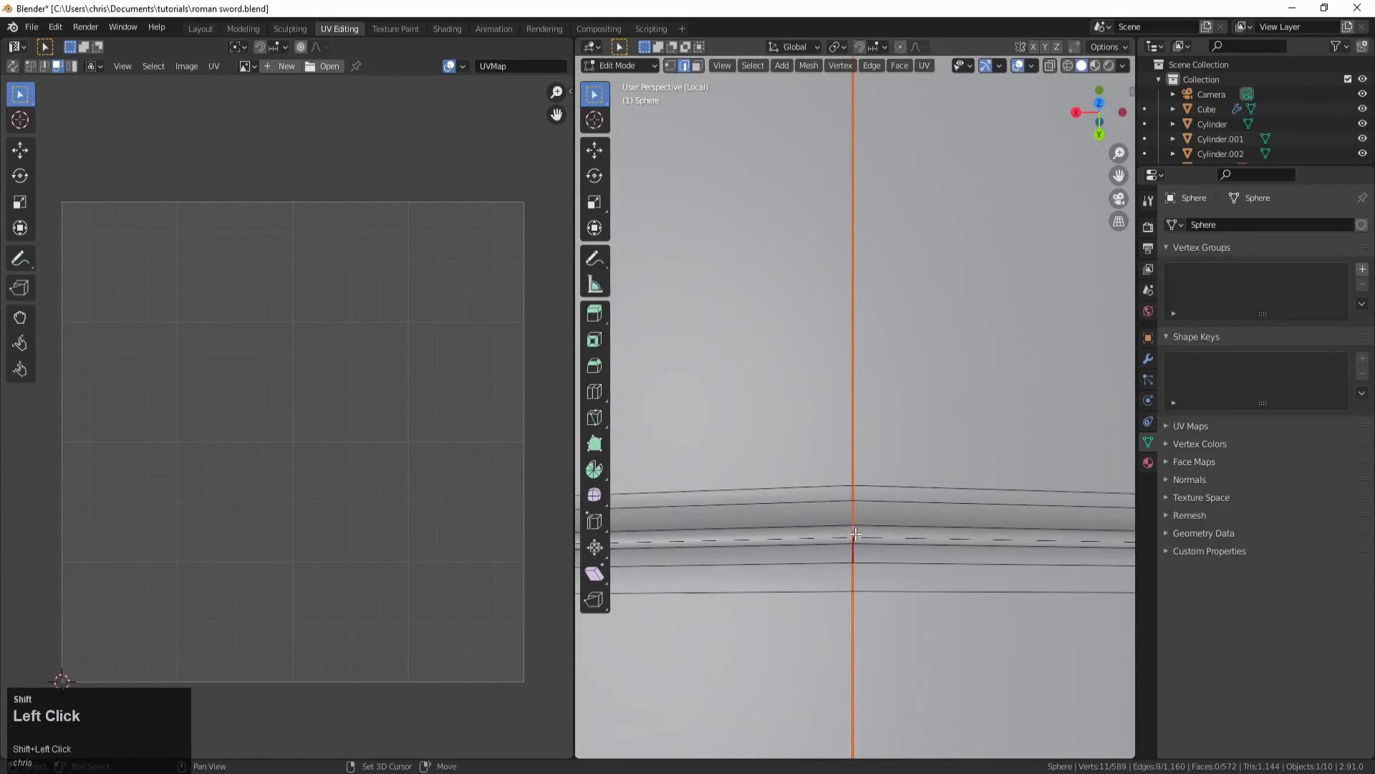
{"action": "left_click", "coordinate": [853, 540], "text": "shift"}
Step: Add the seam edges running over the guard's rounded dome to the selection and clear the seam from the selected line
{"action": "scroll", "coordinate": [881, 521], "scroll_direction": "down", "scroll_amount": 6}
{"action": "middle_click_drag", "start_coordinate": [865, 323], "coordinate": [864, 386]}
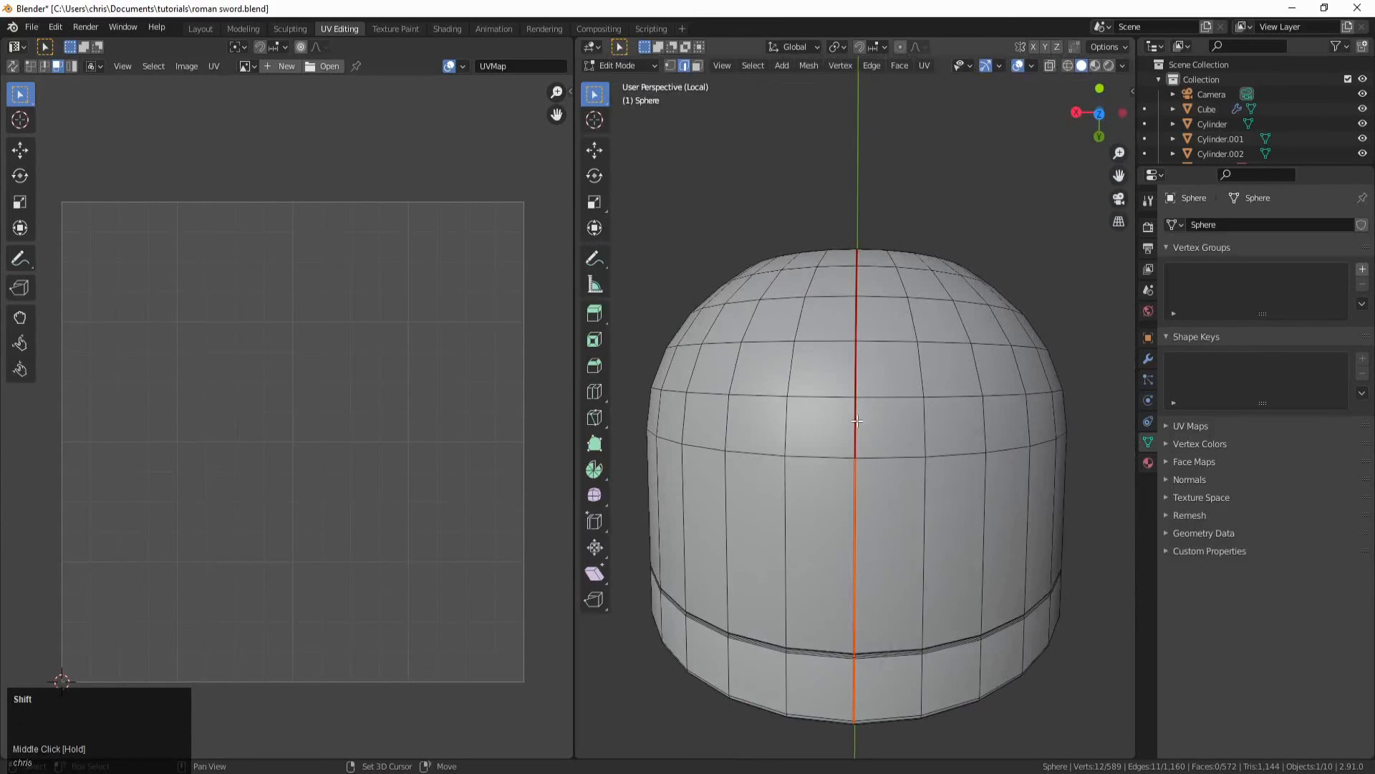
{"action": "left_click", "coordinate": [857, 421], "text": "shift"}
{"action": "left_click", "coordinate": [855, 369], "text": "shift"}
{"action": "left_click", "coordinate": [855, 315], "text": "shift"}
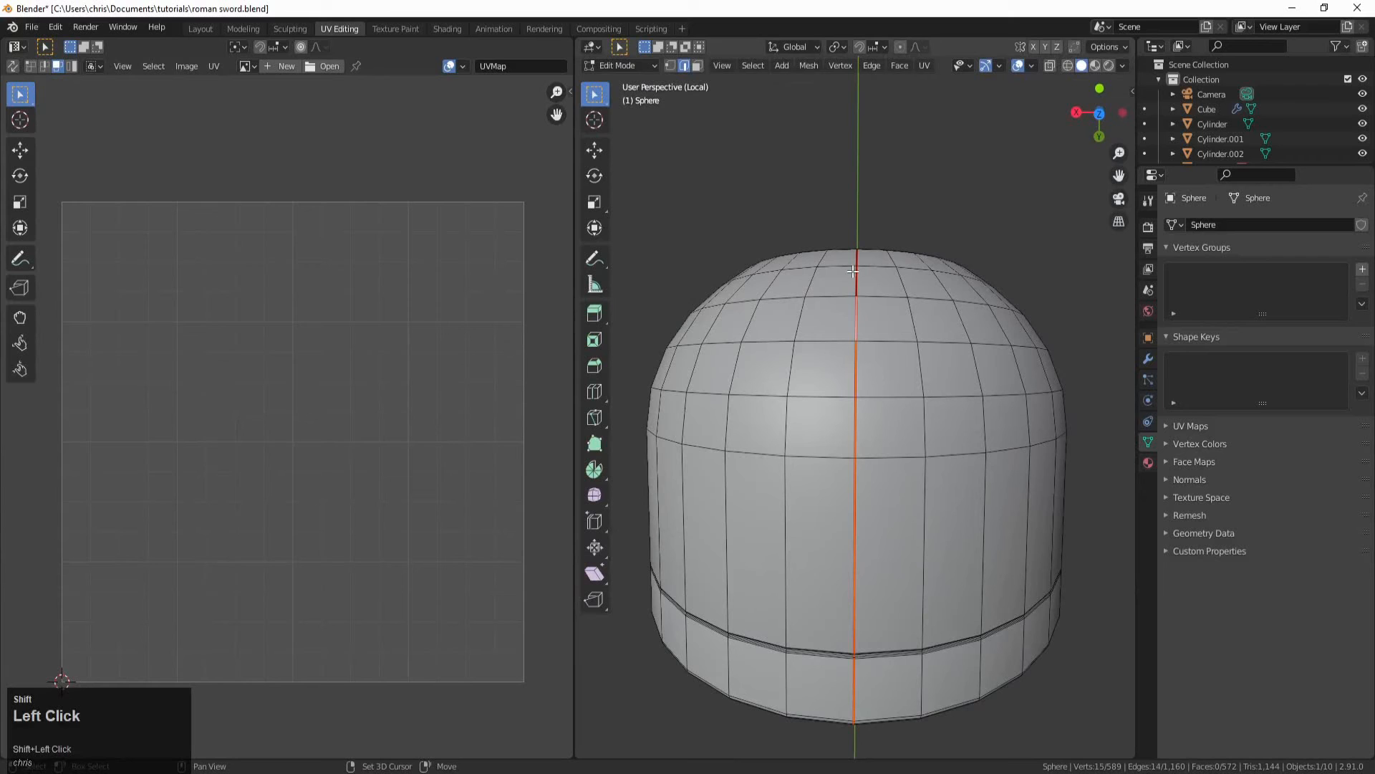
{"action": "left_click", "coordinate": [854, 264], "text": "shift"}
{"action": "right_click", "coordinate": [857, 255]}
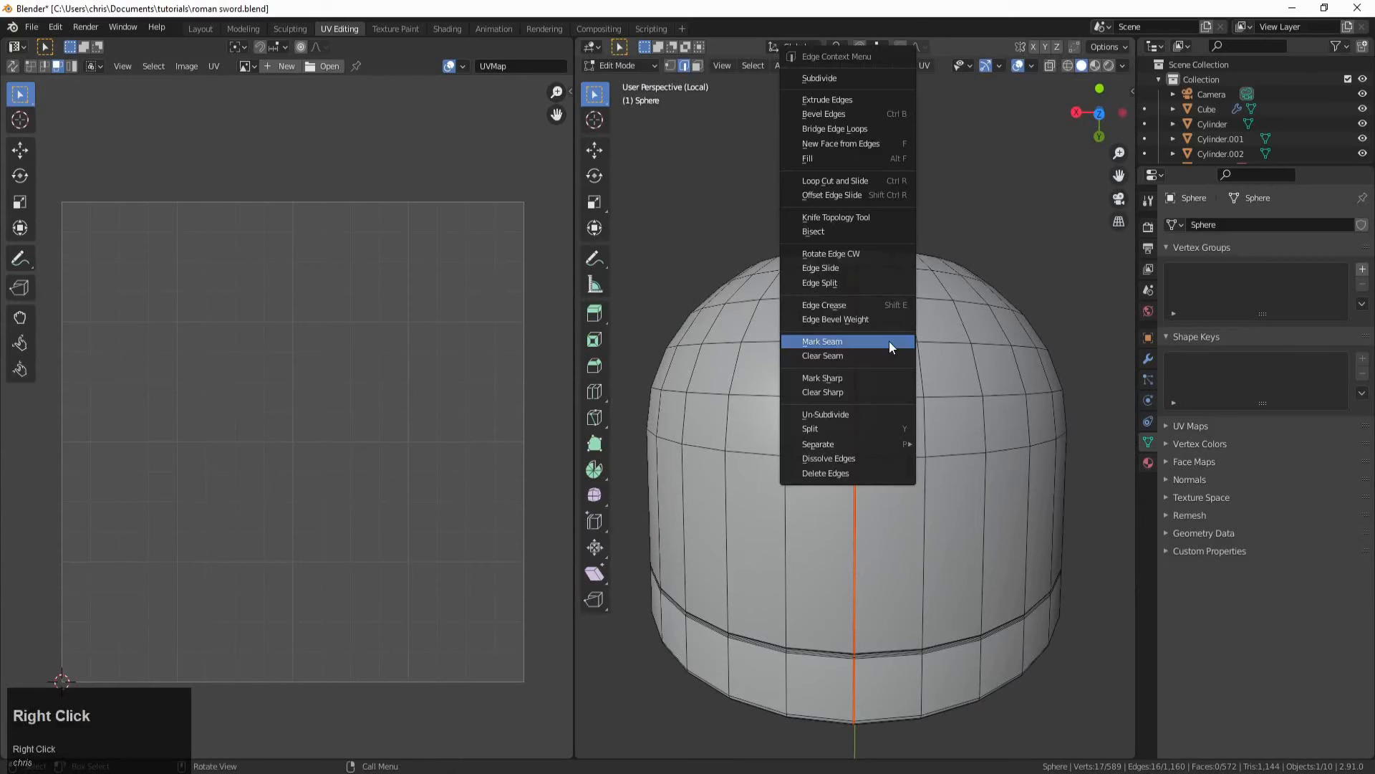
{"action": "left_click", "coordinate": [857, 356]}
Step: Select the leftover seam edge beside the guard's open end and clear its seam
{"action": "middle_click_drag", "start_coordinate": [854, 399], "coordinate": [873, 359]}
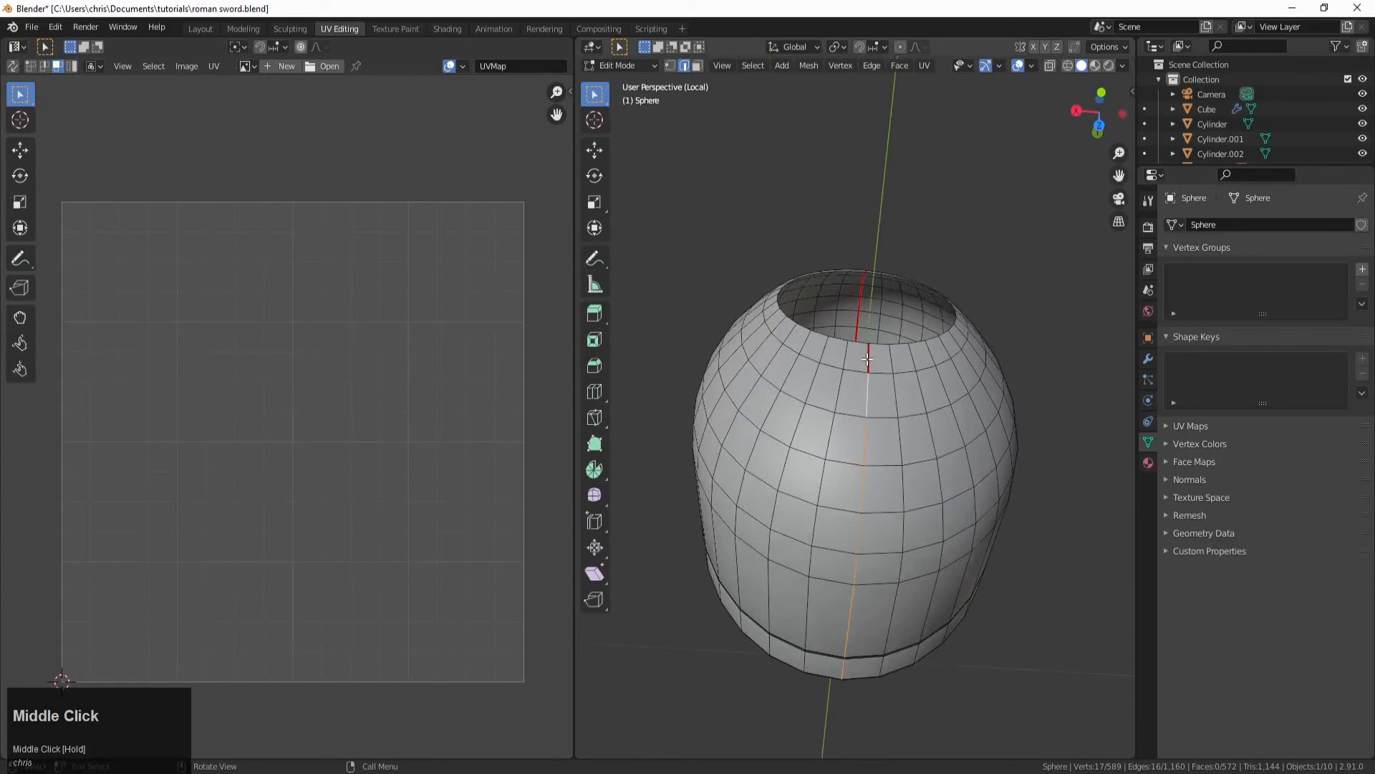
{"action": "left_click", "coordinate": [867, 359]}
{"action": "right_click", "coordinate": [875, 371]}
{"action": "left_click", "coordinate": [867, 363]}
{"action": "scroll", "coordinate": [926, 354], "scroll_direction": "down", "scroll_amount": 3}
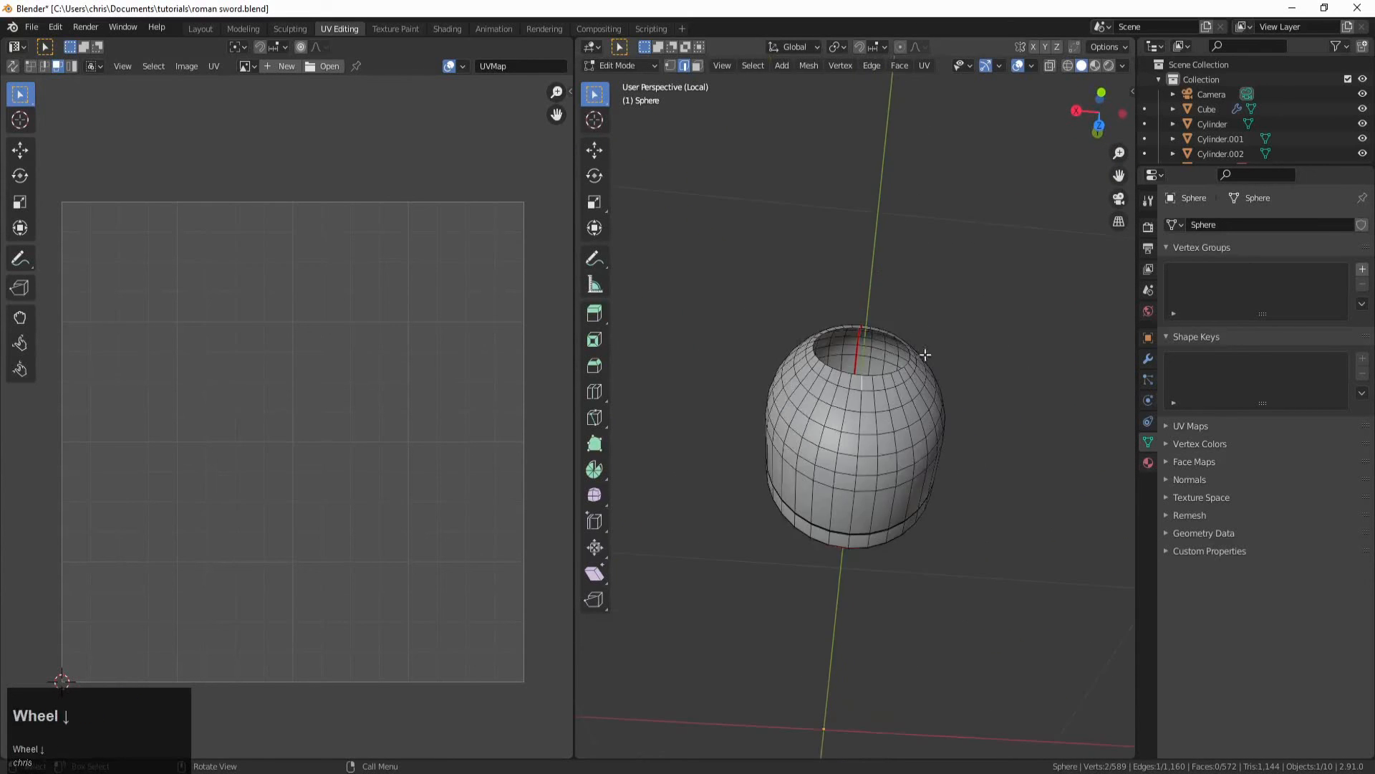
Step: Select the entire guard mesh and unwrap it along its remaining seams
{"action": "middle_click_drag", "start_coordinate": [925, 354], "coordinate": [829, 297]}
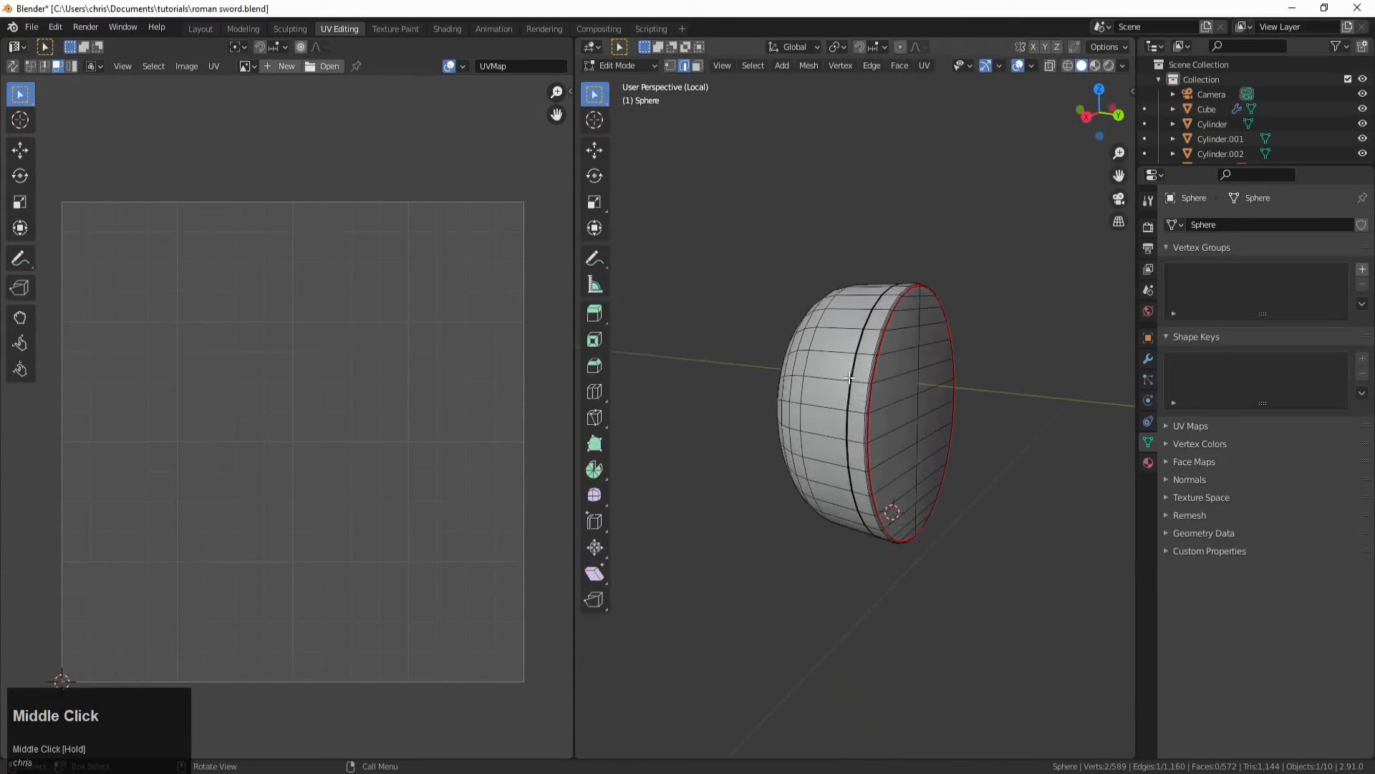
{"action": "key", "text": "a"}
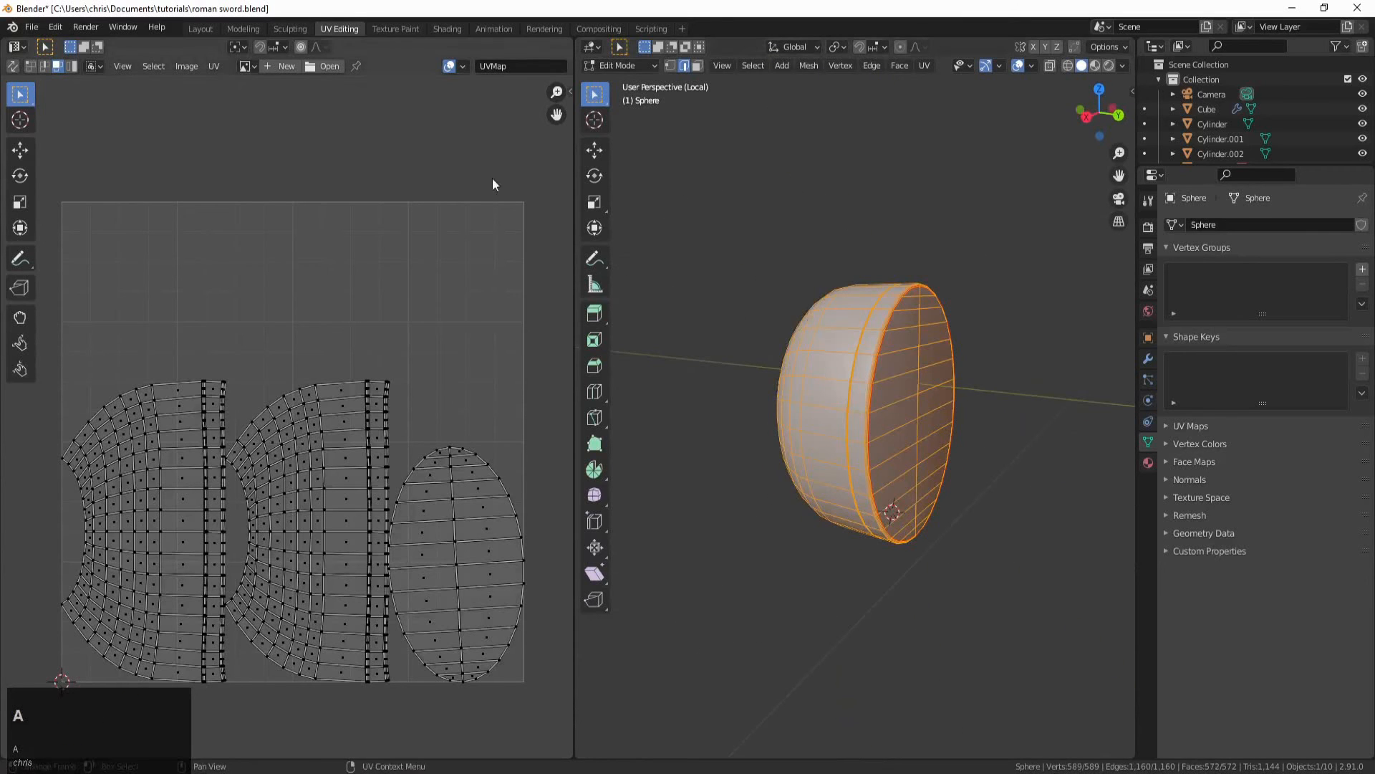
{"action": "left_click", "coordinate": [925, 65]}
{"action": "left_click", "coordinate": [926, 80]}
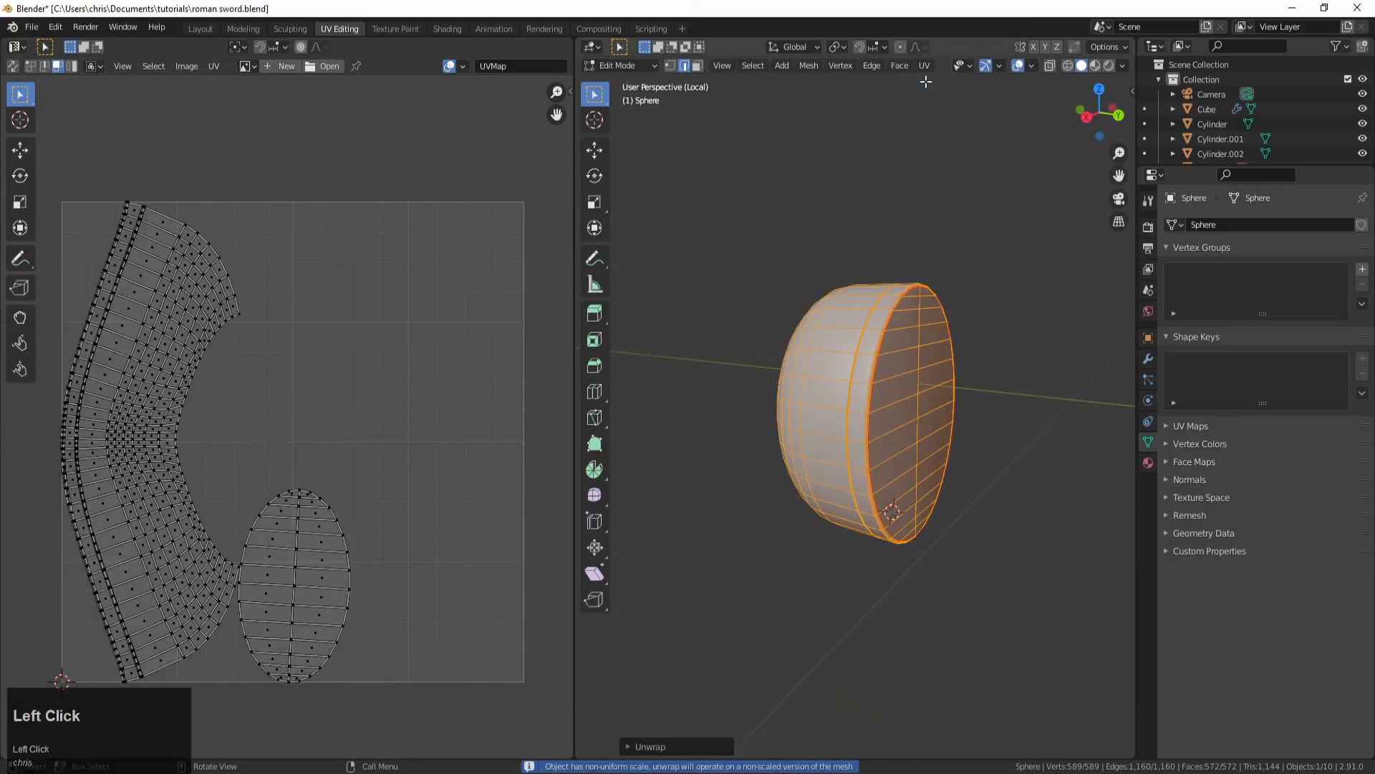
Step: Examine the guard's new UV layout, checking the curved side island, its thin edge bands and the dense central faces
{"action": "middle_click_drag", "start_coordinate": [212, 433], "coordinate": [437, 439], "text": "shift"}
{"action": "scroll", "coordinate": [466, 378], "scroll_direction": "up", "scroll_amount": 1}
{"action": "scroll", "coordinate": [413, 422], "scroll_direction": "up", "scroll_amount": 2}
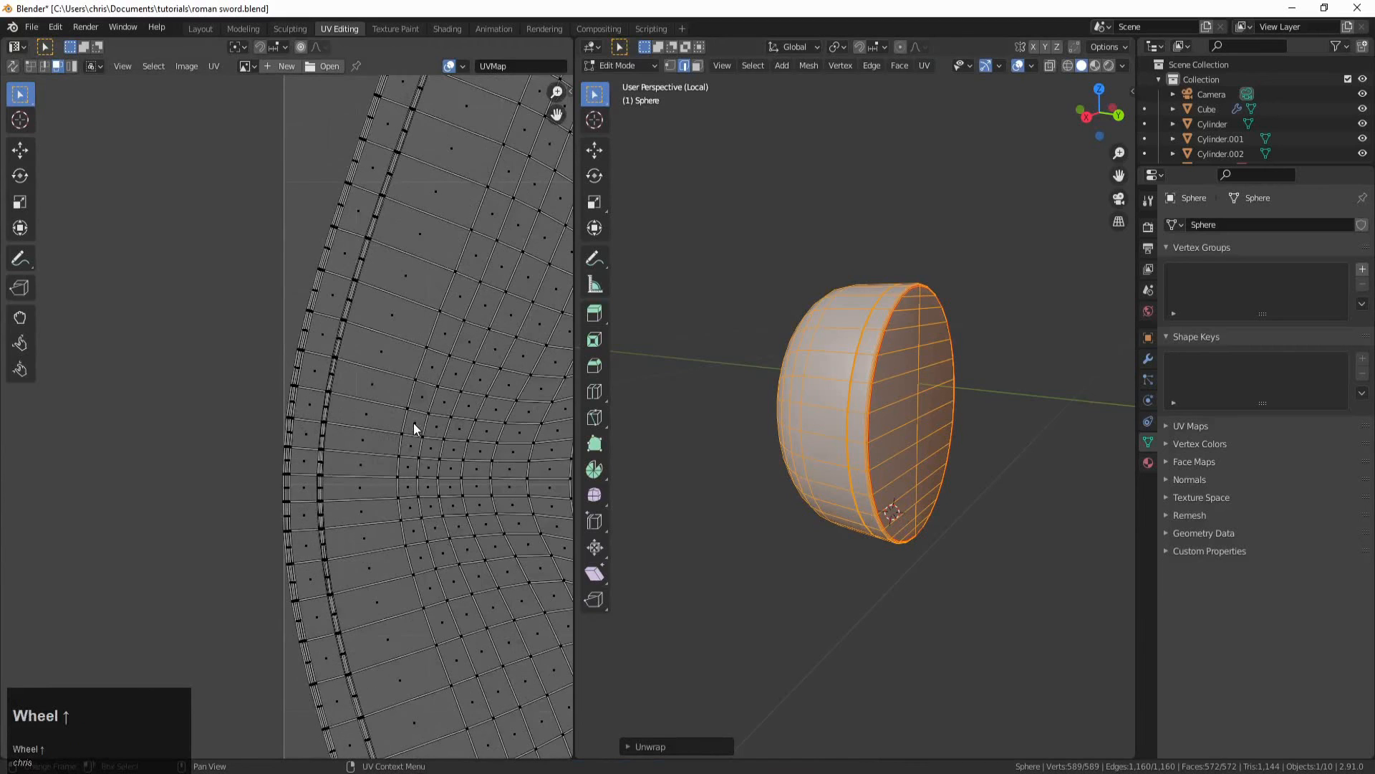
{"action": "scroll", "coordinate": [414, 423], "scroll_direction": "down", "scroll_amount": 5}
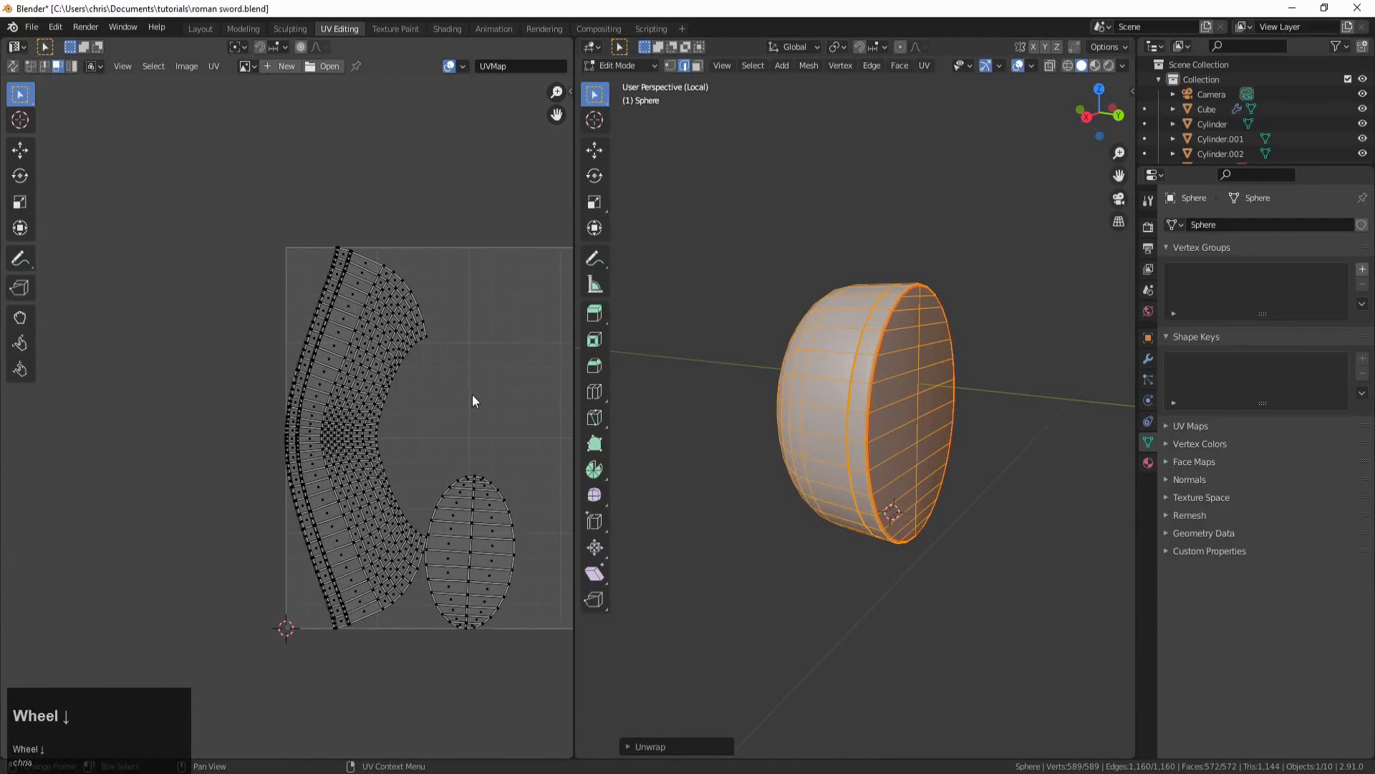
{"action": "middle_click_drag", "start_coordinate": [473, 396], "coordinate": [443, 400]}
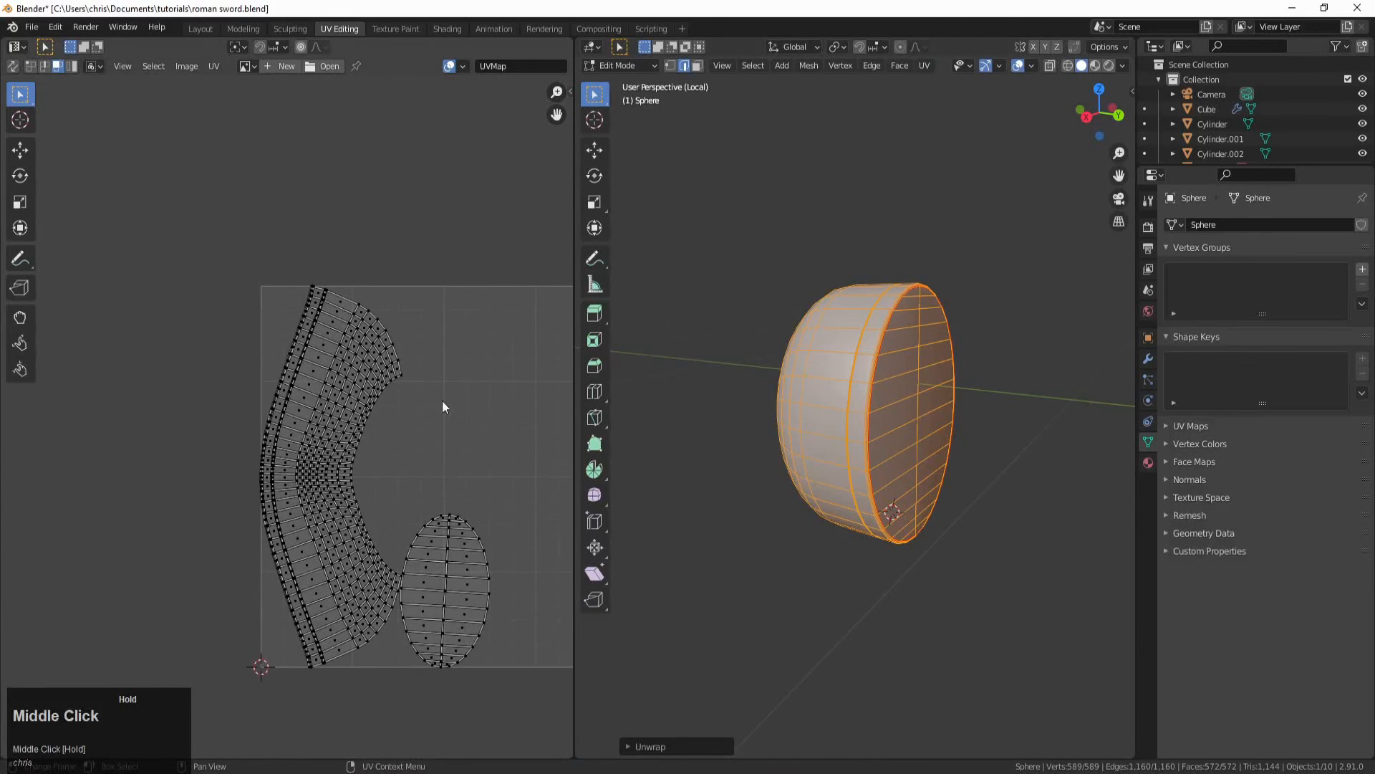
{"action": "scroll", "coordinate": [405, 326], "scroll_direction": "up", "scroll_amount": 2}
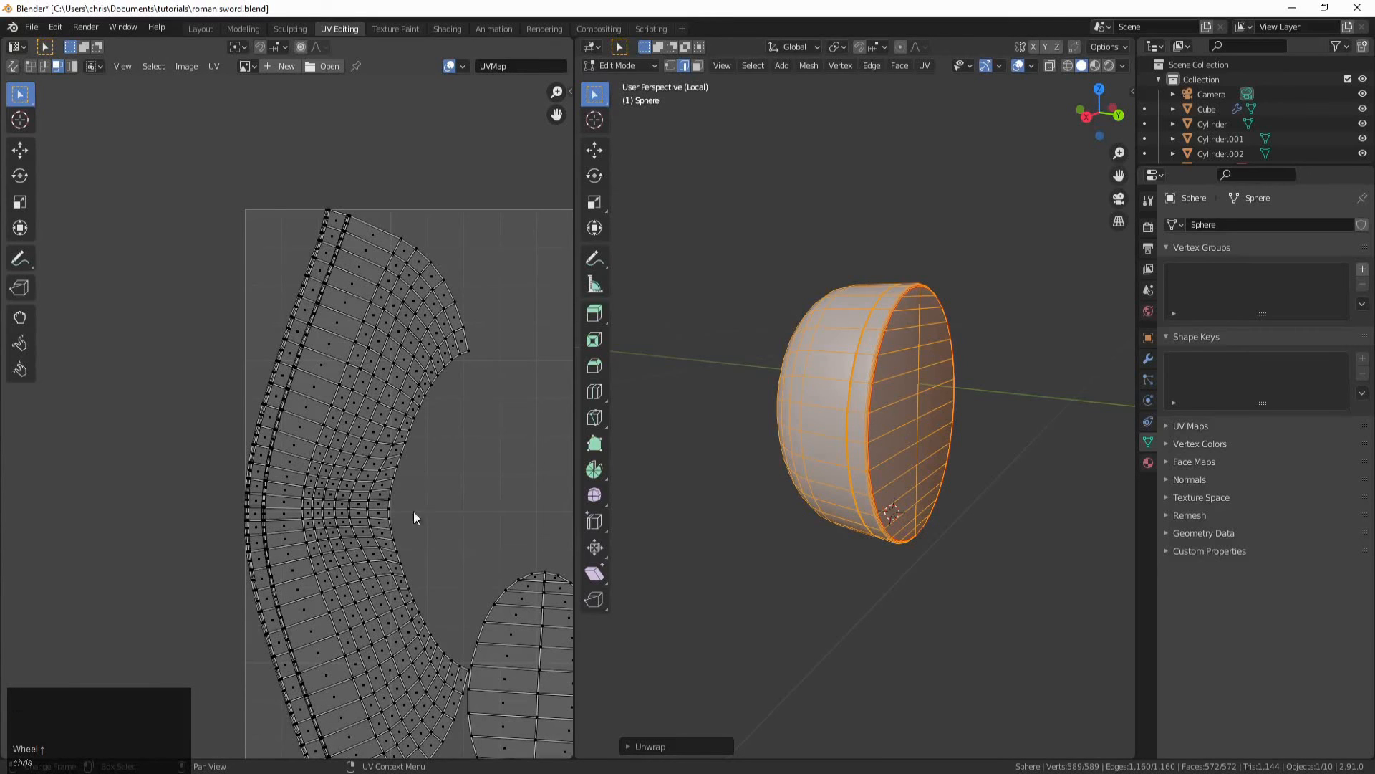
{"action": "scroll", "coordinate": [401, 505], "scroll_direction": "down", "scroll_amount": 1}
{"action": "scroll", "coordinate": [354, 487], "scroll_direction": "up", "scroll_amount": 4}
{"action": "scroll", "coordinate": [345, 479], "scroll_direction": "down", "scroll_amount": 1}
{"action": "middle_click_drag", "start_coordinate": [376, 536], "coordinate": [330, 450], "text": "shift"}
{"action": "scroll", "coordinate": [308, 455], "scroll_direction": "up", "scroll_amount": 2}
{"action": "scroll", "coordinate": [314, 491], "scroll_direction": "down", "scroll_amount": 3}
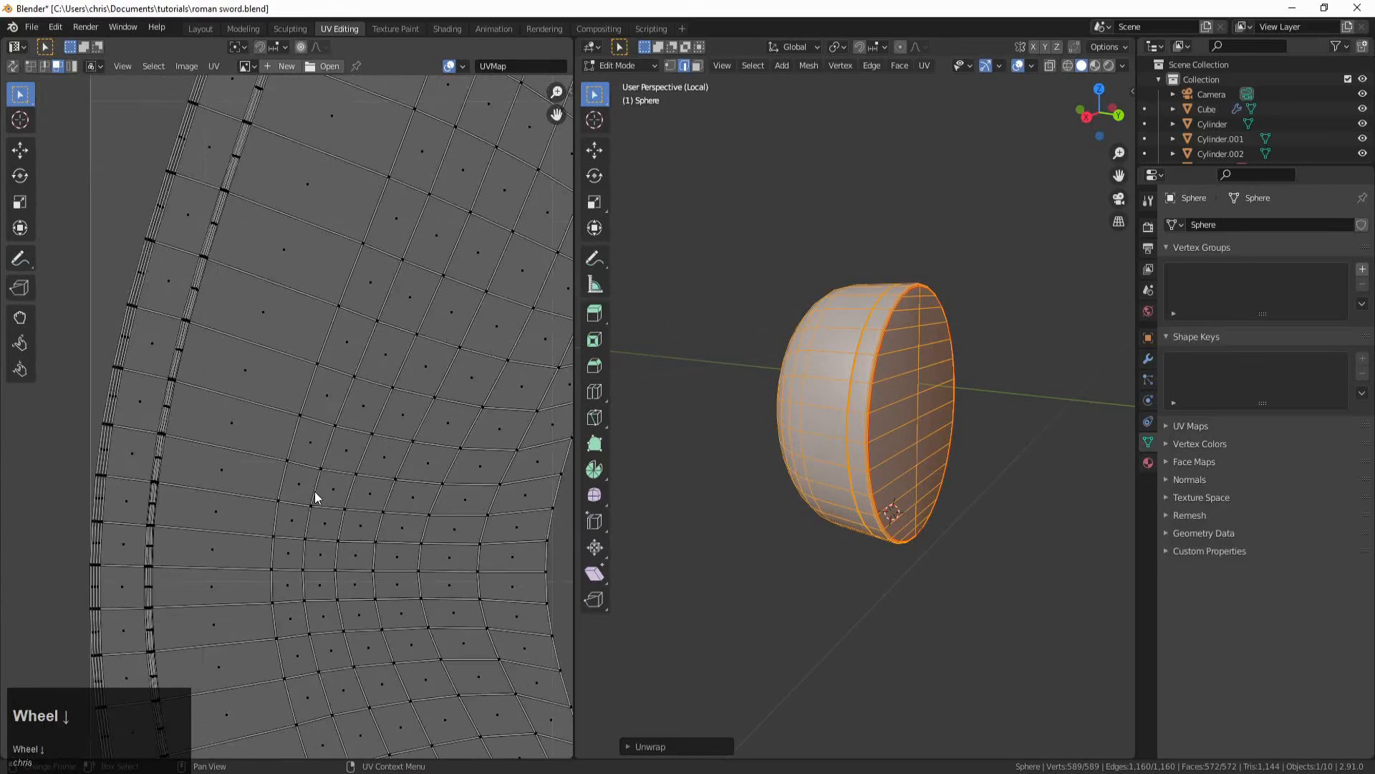
{"action": "scroll", "coordinate": [308, 524], "scroll_direction": "up", "scroll_amount": 2}
{"action": "scroll", "coordinate": [308, 530], "scroll_direction": "down", "scroll_amount": 2}
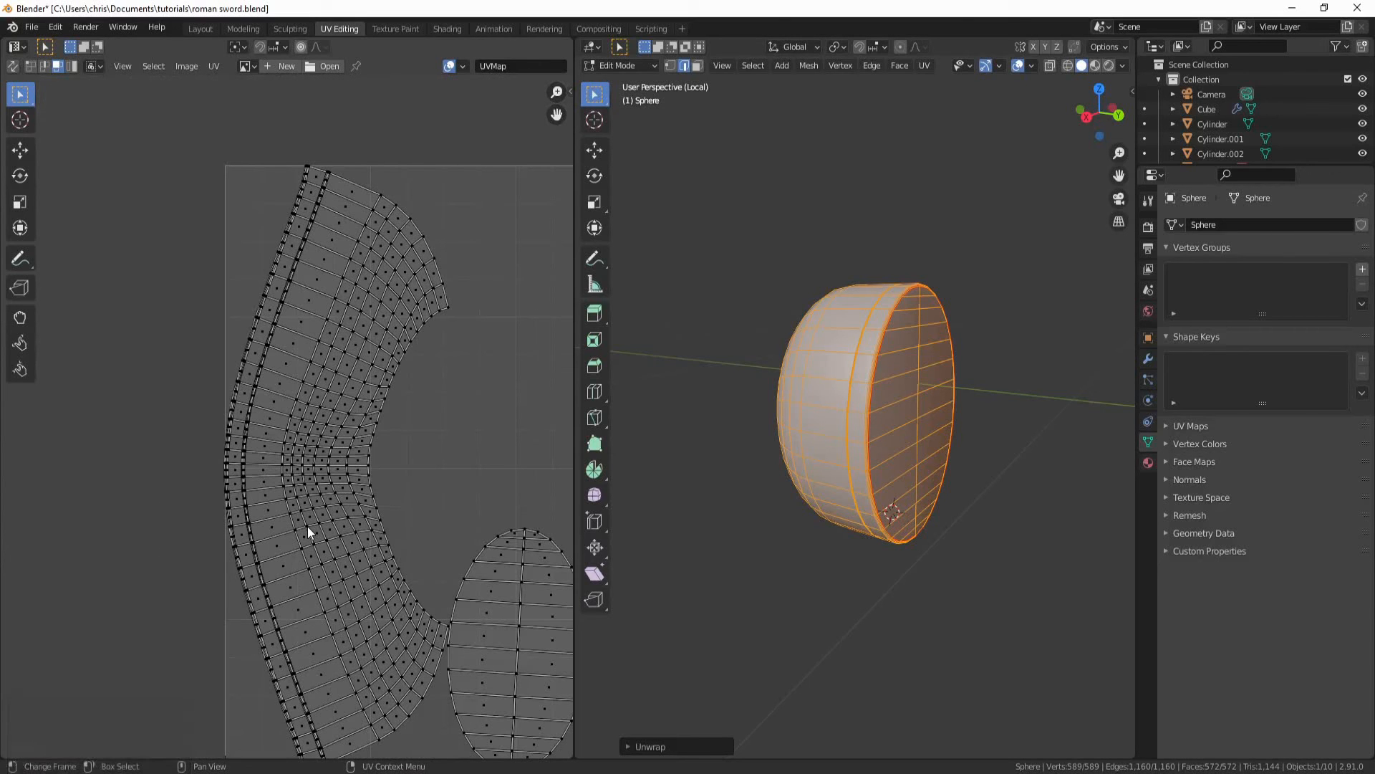
{"action": "scroll", "coordinate": [310, 524], "scroll_direction": "down", "scroll_amount": 1}
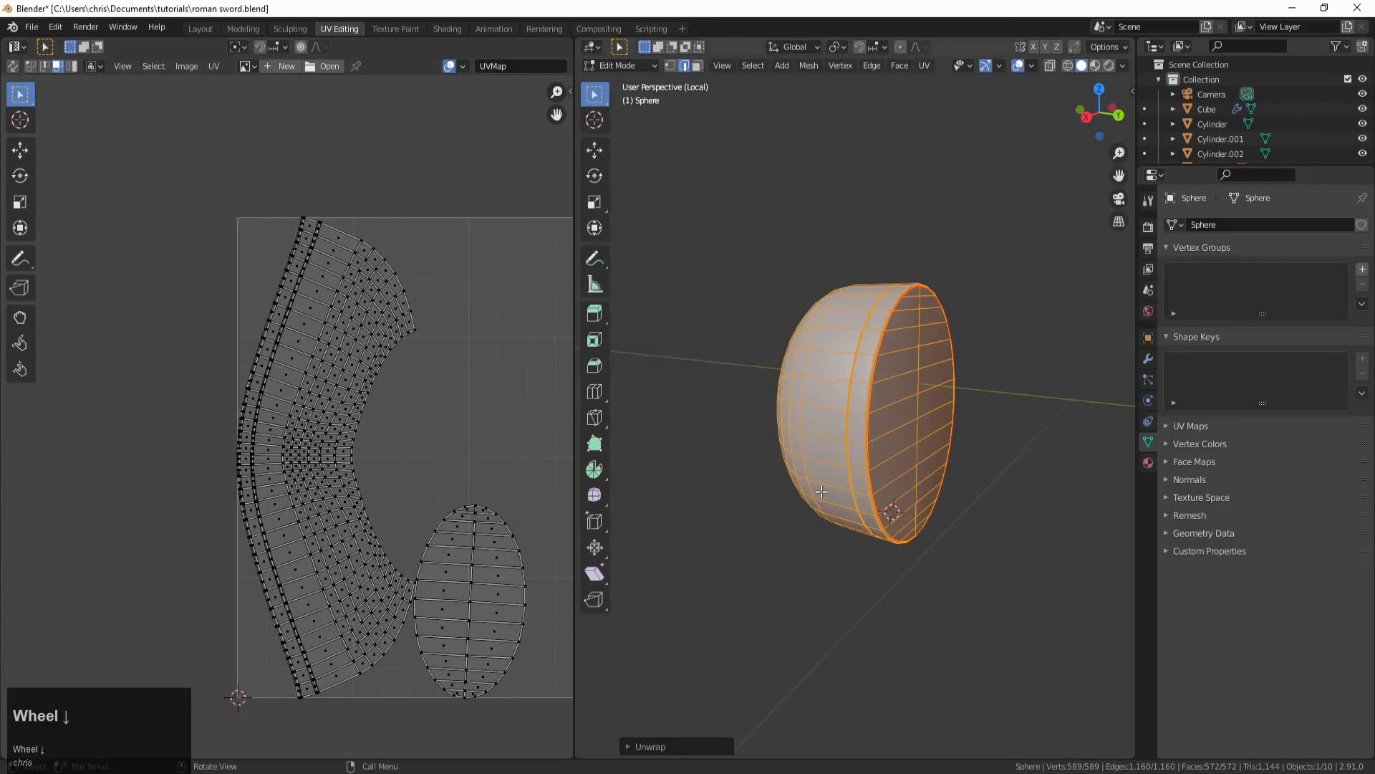
Step: Switch UV selection to vertices and scale the inner two vertices of a cross edge in the guard island's outer rim band along Y
{"action": "mouse_move", "coordinate": [810, 559]}
{"action": "middle_mouse_down"}
{"action": "mouse_move", "coordinate": [888, 599]}
{"action": "mouse_move", "coordinate": [917, 593]}
{"action": "mouse_move", "coordinate": [897, 587]}
{"action": "mouse_move", "coordinate": [881, 552]}
{"action": "mouse_move", "coordinate": [888, 461]}
{"action": "mouse_move", "coordinate": [799, 534]}
{"action": "middle_mouse_up"}
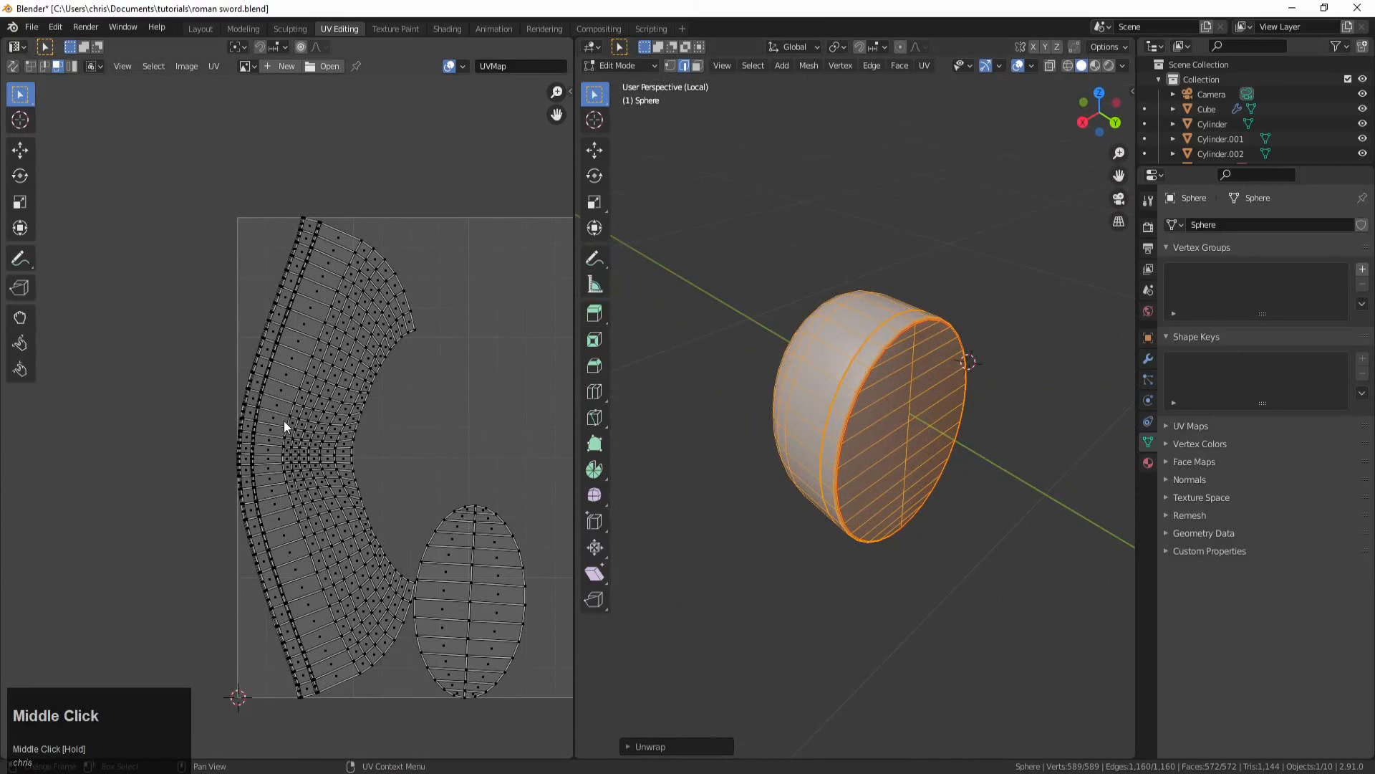
{"action": "scroll", "coordinate": [237, 427], "scroll_direction": "up", "scroll_amount": 5}
{"action": "middle_click_drag", "start_coordinate": [237, 426], "coordinate": [344, 427], "text": "shift"}
{"action": "scroll", "coordinate": [223, 527], "scroll_direction": "up", "scroll_amount": 2}
{"action": "scroll", "coordinate": [344, 466], "scroll_direction": "up", "scroll_amount": 2}
{"action": "scroll", "coordinate": [483, 494], "scroll_direction": "up", "scroll_amount": 2}
{"action": "middle_click_drag", "start_coordinate": [483, 494], "coordinate": [359, 414], "text": "shift"}
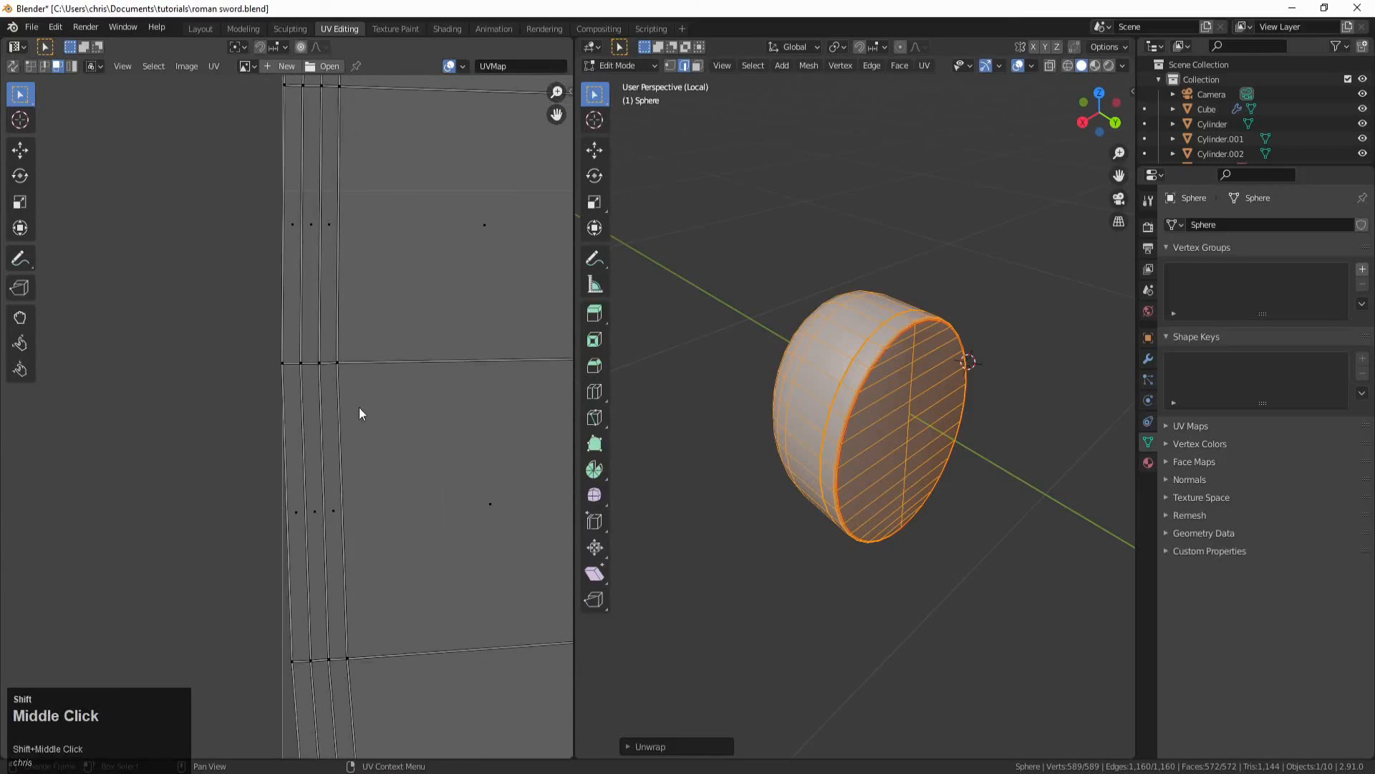
{"action": "left_click", "coordinate": [31, 66]}
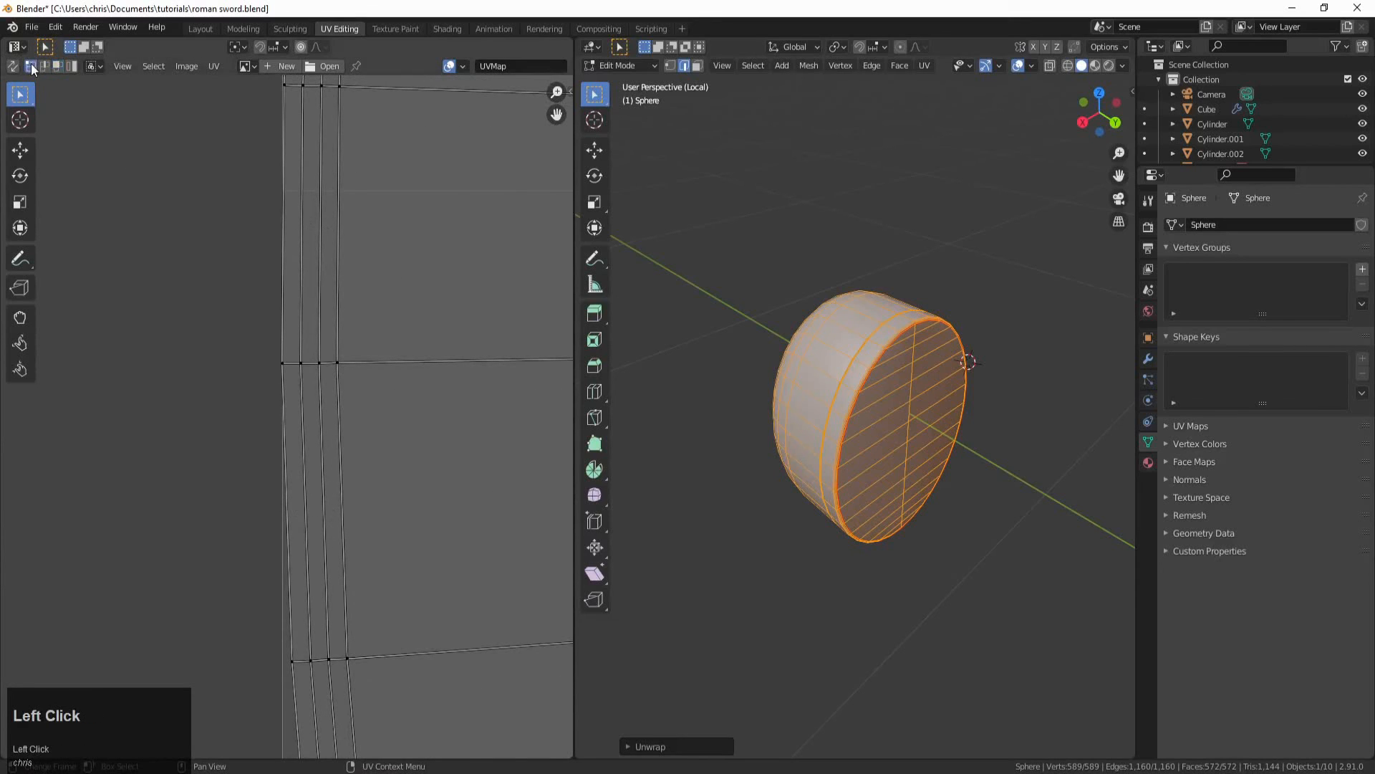
{"action": "left_click_drag", "start_coordinate": [374, 391], "coordinate": [319, 346]}
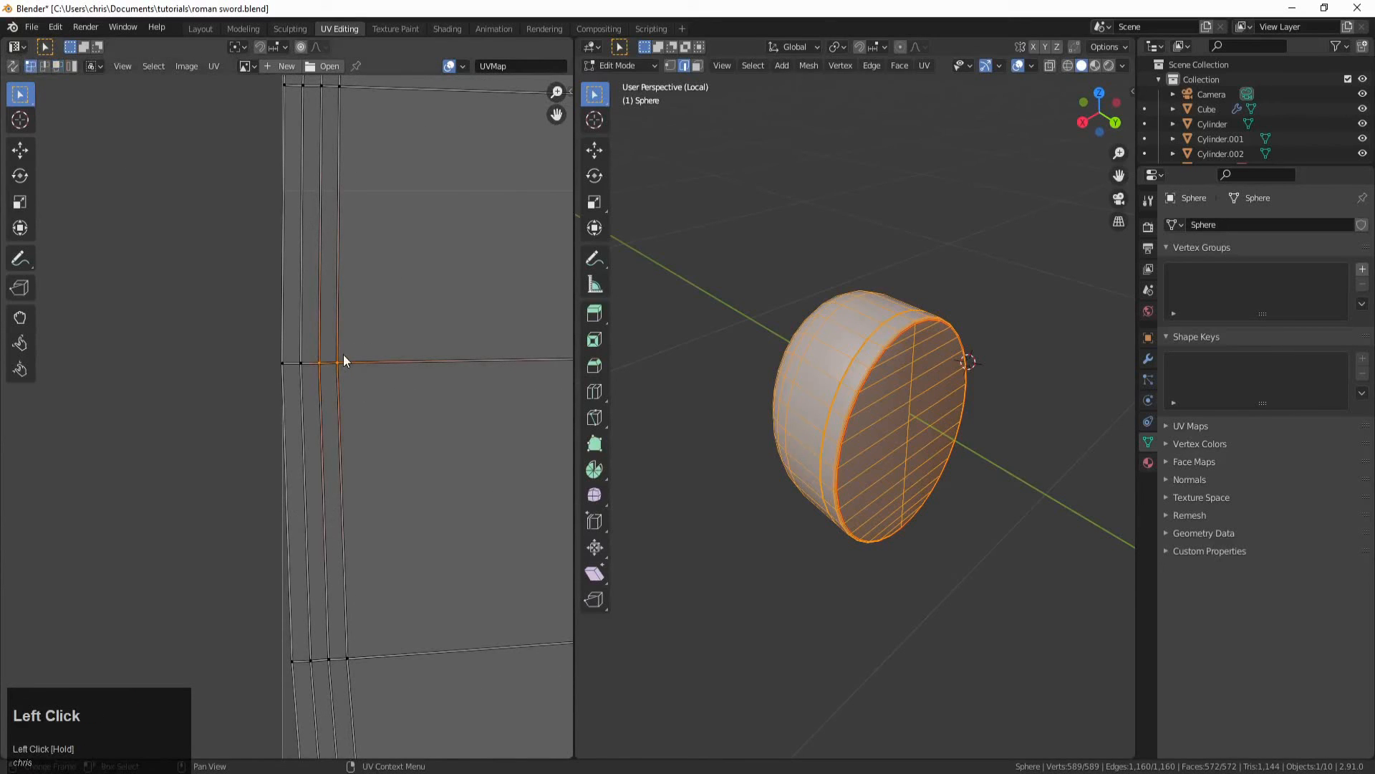
{"action": "key", "text": "s"}
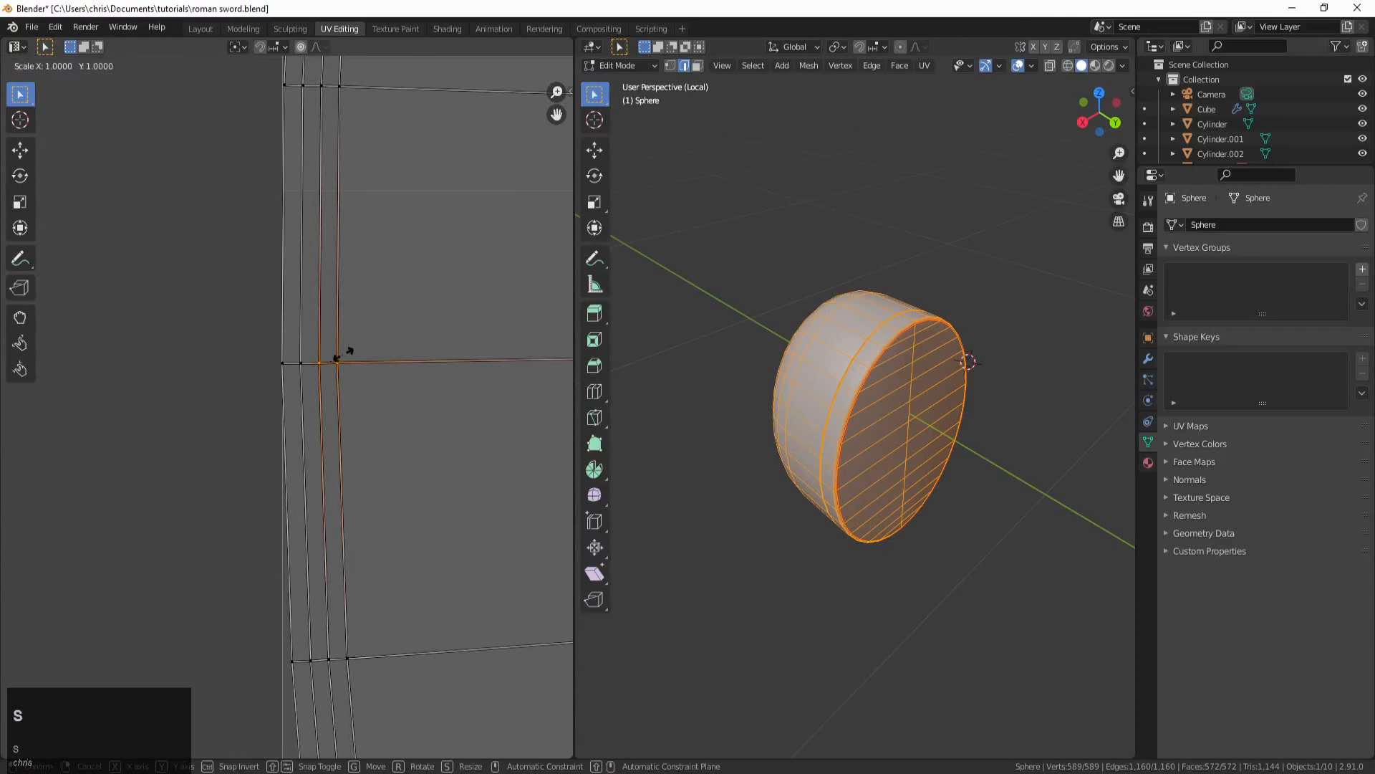
{"action": "key", "text": "y"}
{"action": "left_click", "coordinate": [337, 356]}
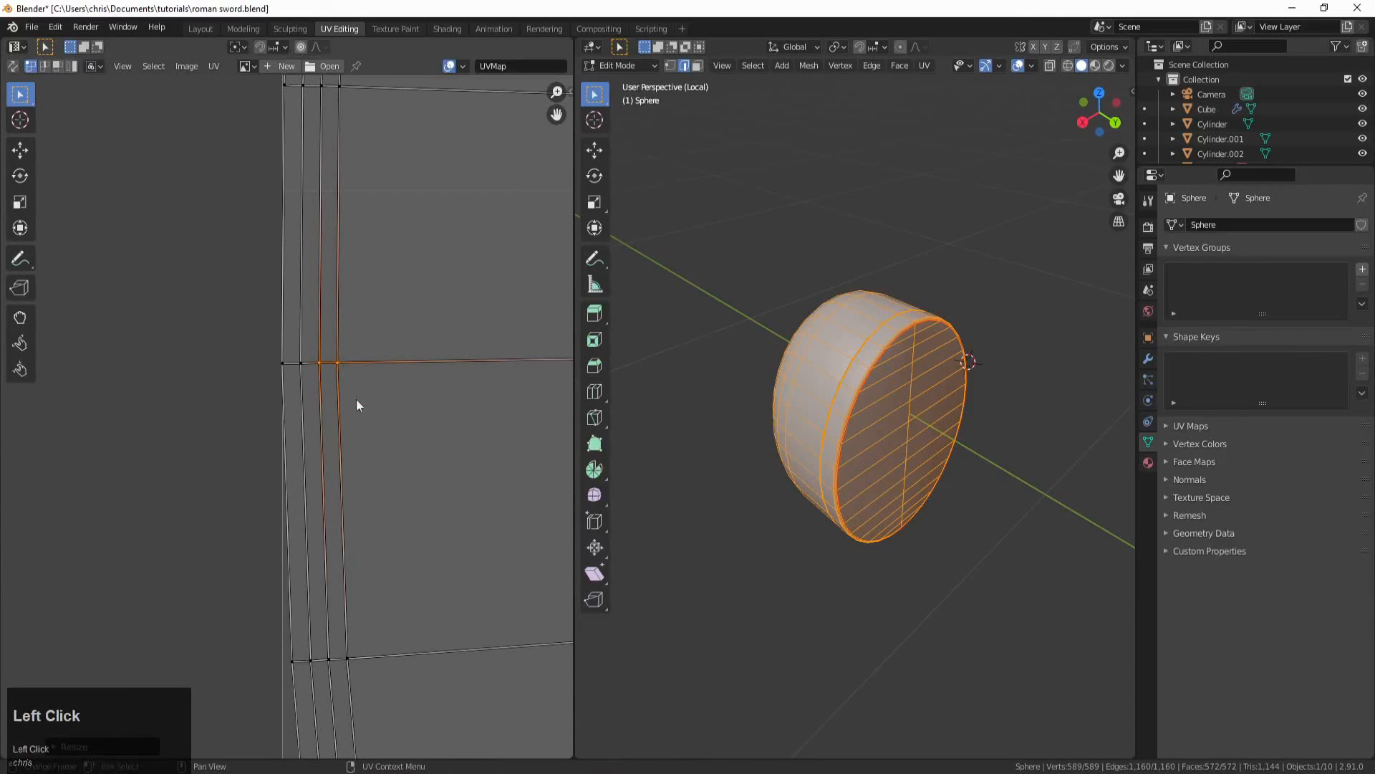
Step: Scale the inner two vertices of the next cross edge down the guard island's rim band to 0 along Y
{"action": "left_click_drag", "start_coordinate": [316, 642], "coordinate": [366, 666]}
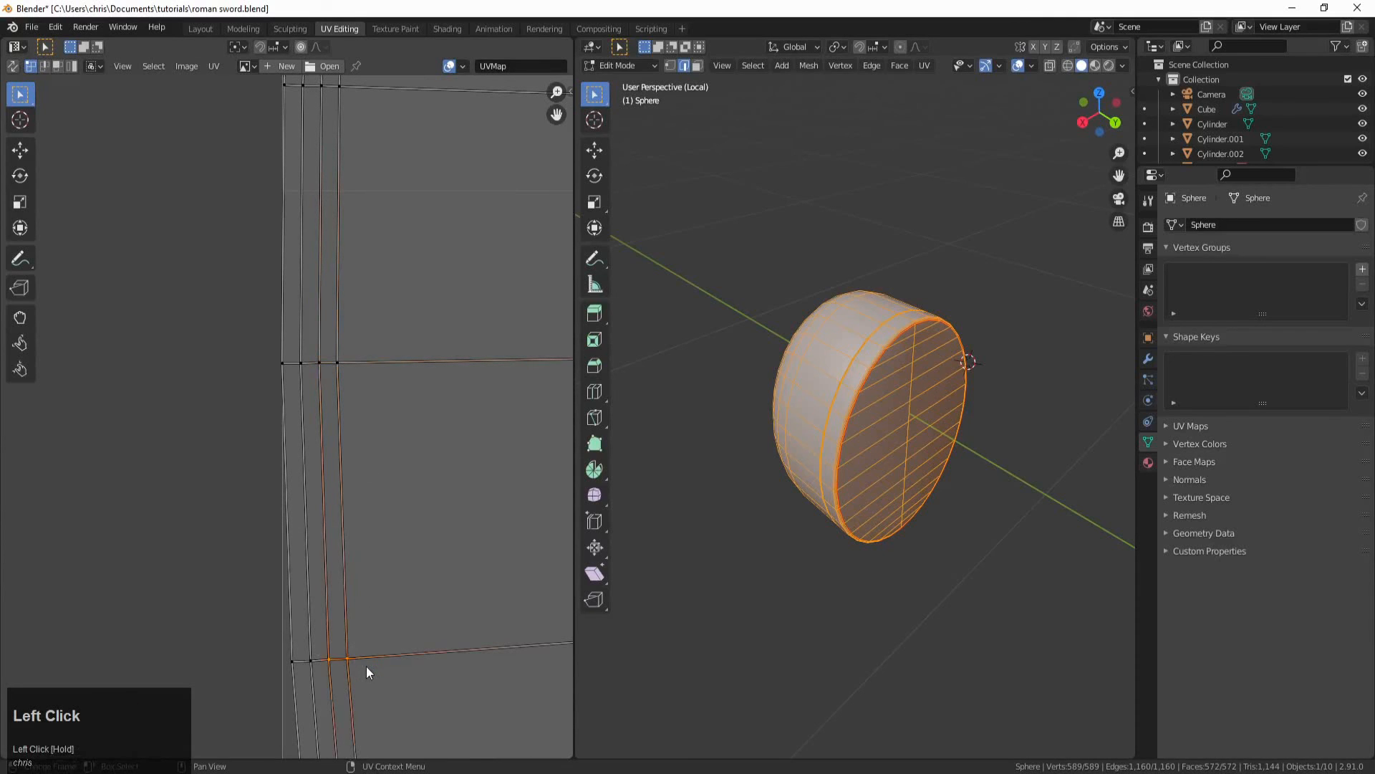
{"action": "key", "text": "y"}
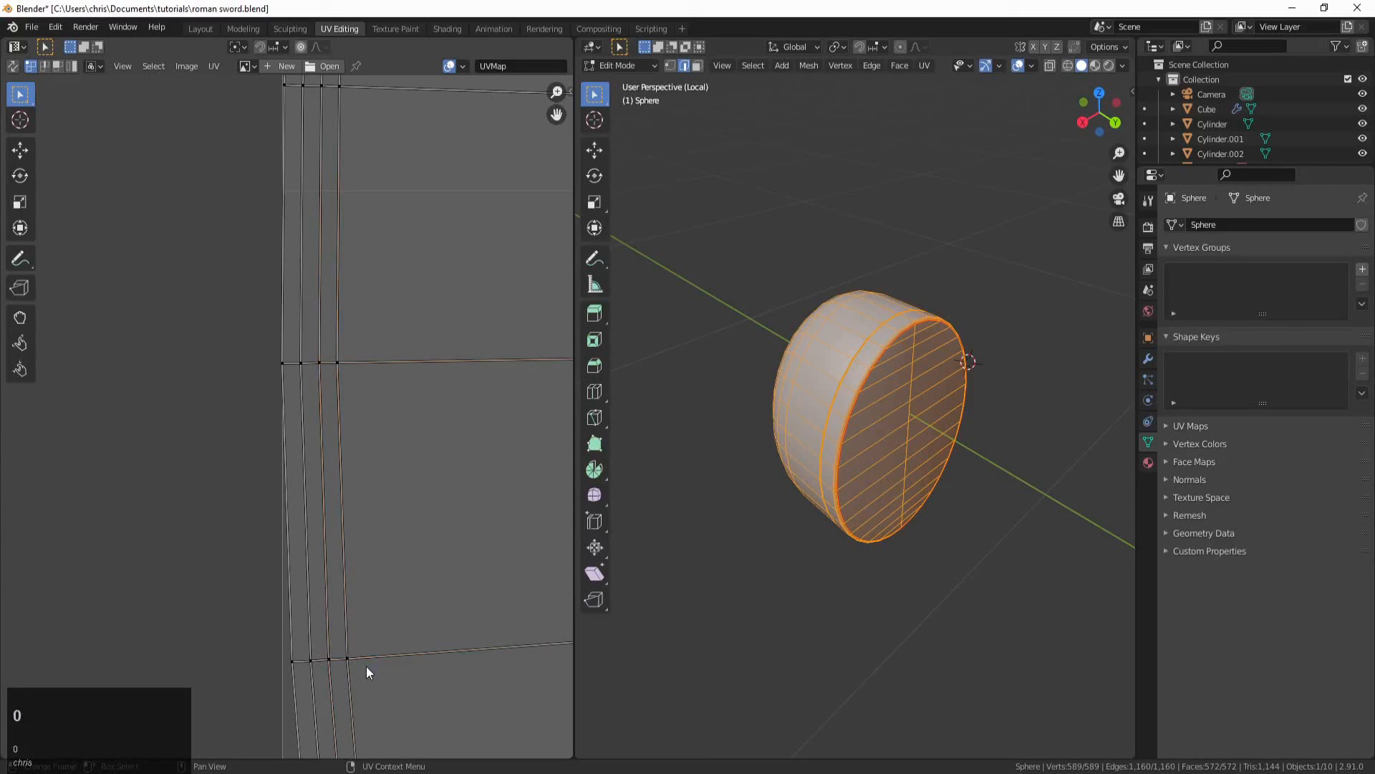
{"action": "left_click_drag", "start_coordinate": [367, 666], "coordinate": [324, 648]}
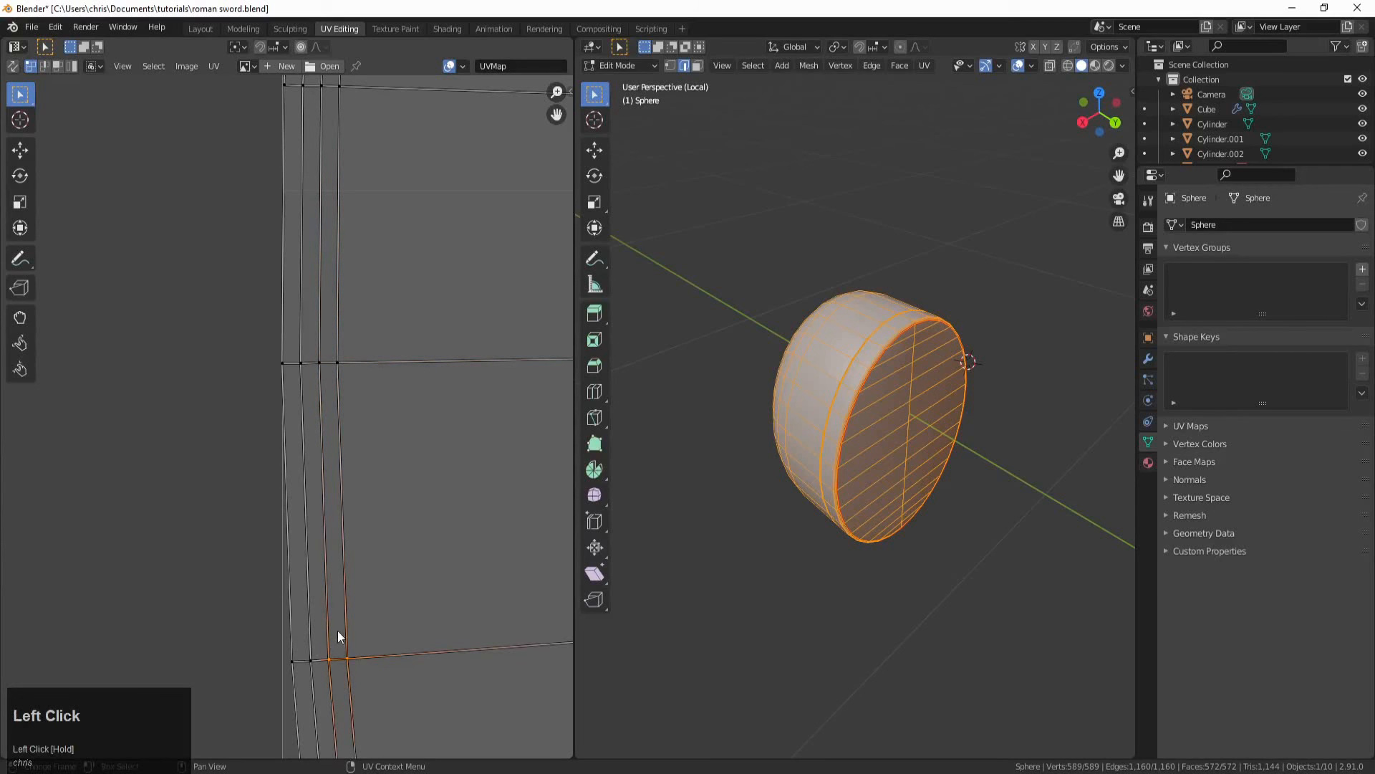
{"action": "key", "text": "s"}
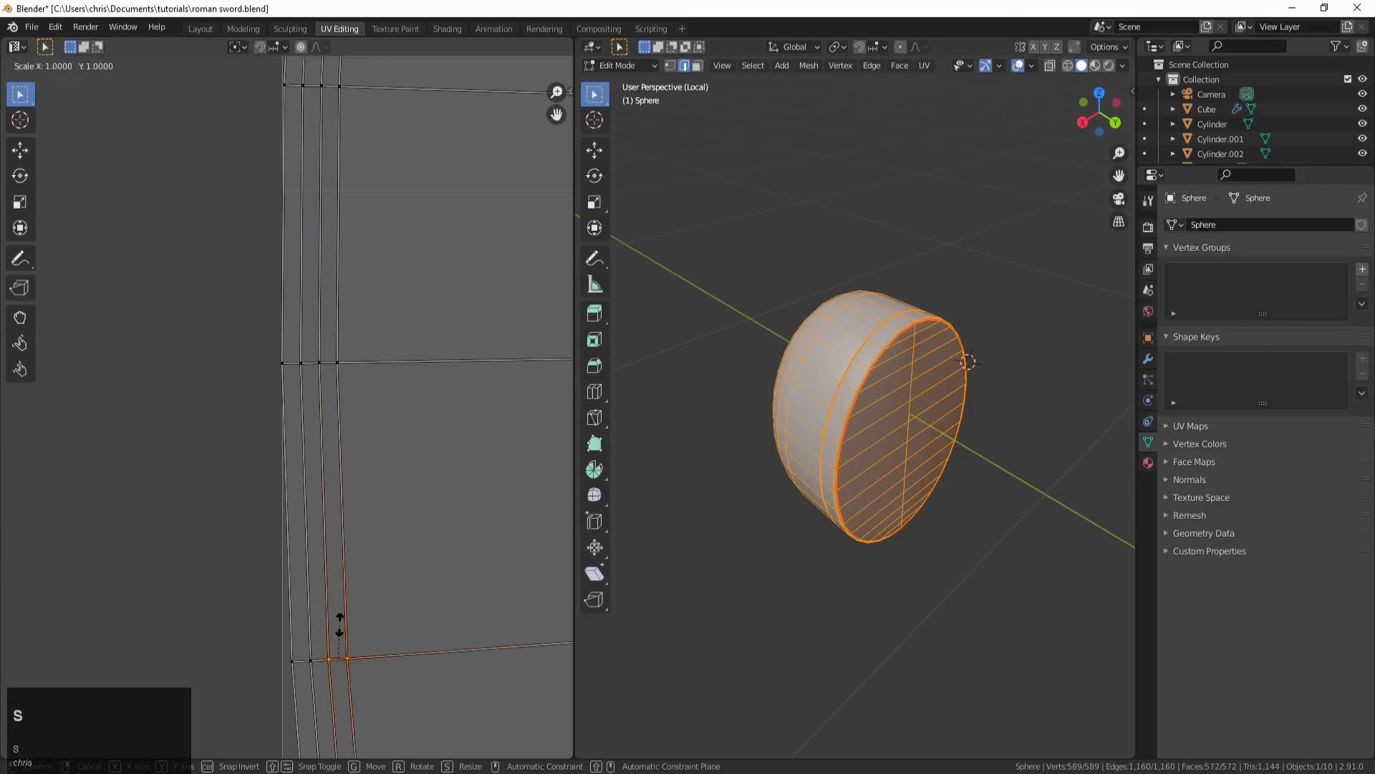
{"action": "key", "text": "y"}
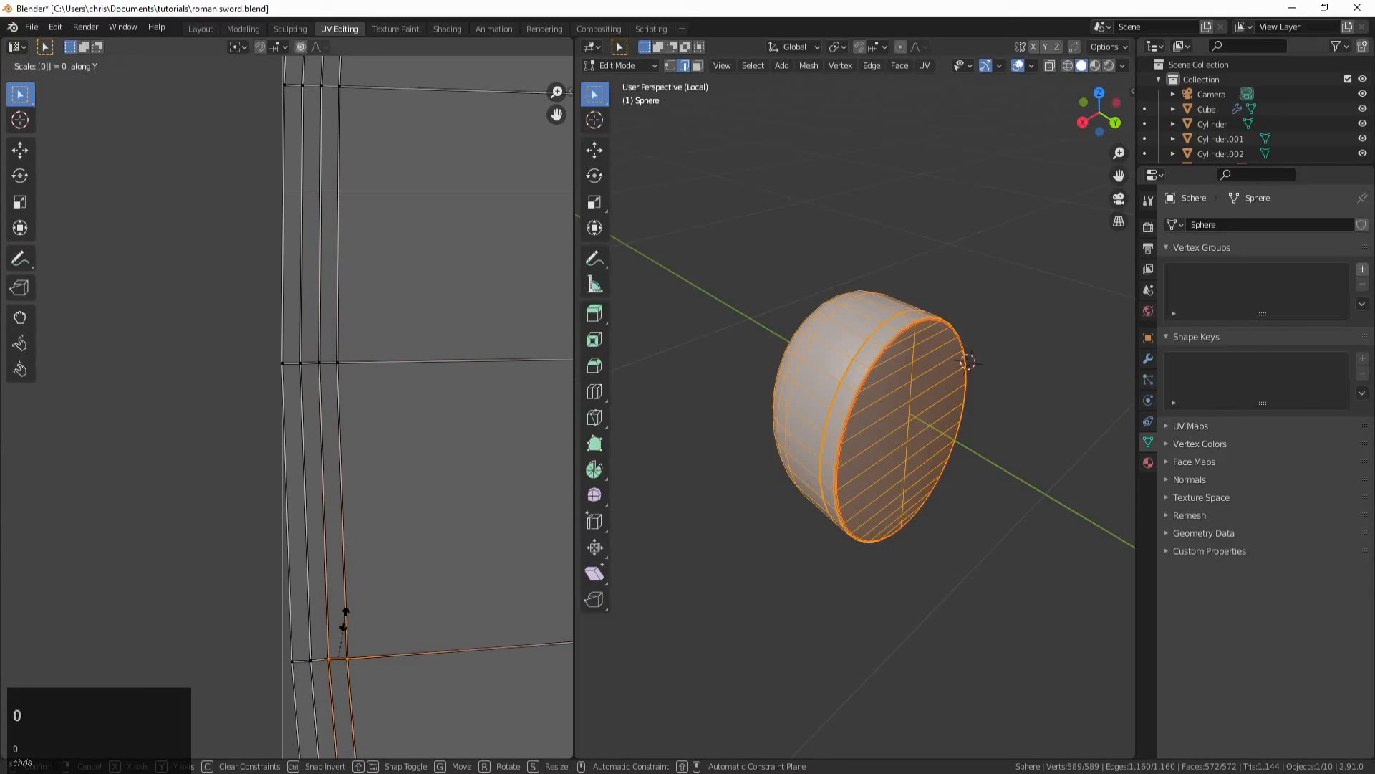
{"action": "key", "text": "Return"}
Step: Straighten the two long edges of the rim band's inner quad by scaling each edge's vertices to 0 along X
{"action": "mouse_move", "coordinate": [332, 342]}
{"action": "left_mouse_down"}
{"action": "mouse_move", "coordinate": [381, 533]}
{"action": "mouse_move", "coordinate": [398, 679]}
{"action": "mouse_move", "coordinate": [375, 630]}
{"action": "mouse_move", "coordinate": [333, 351]}
{"action": "left_mouse_up"}
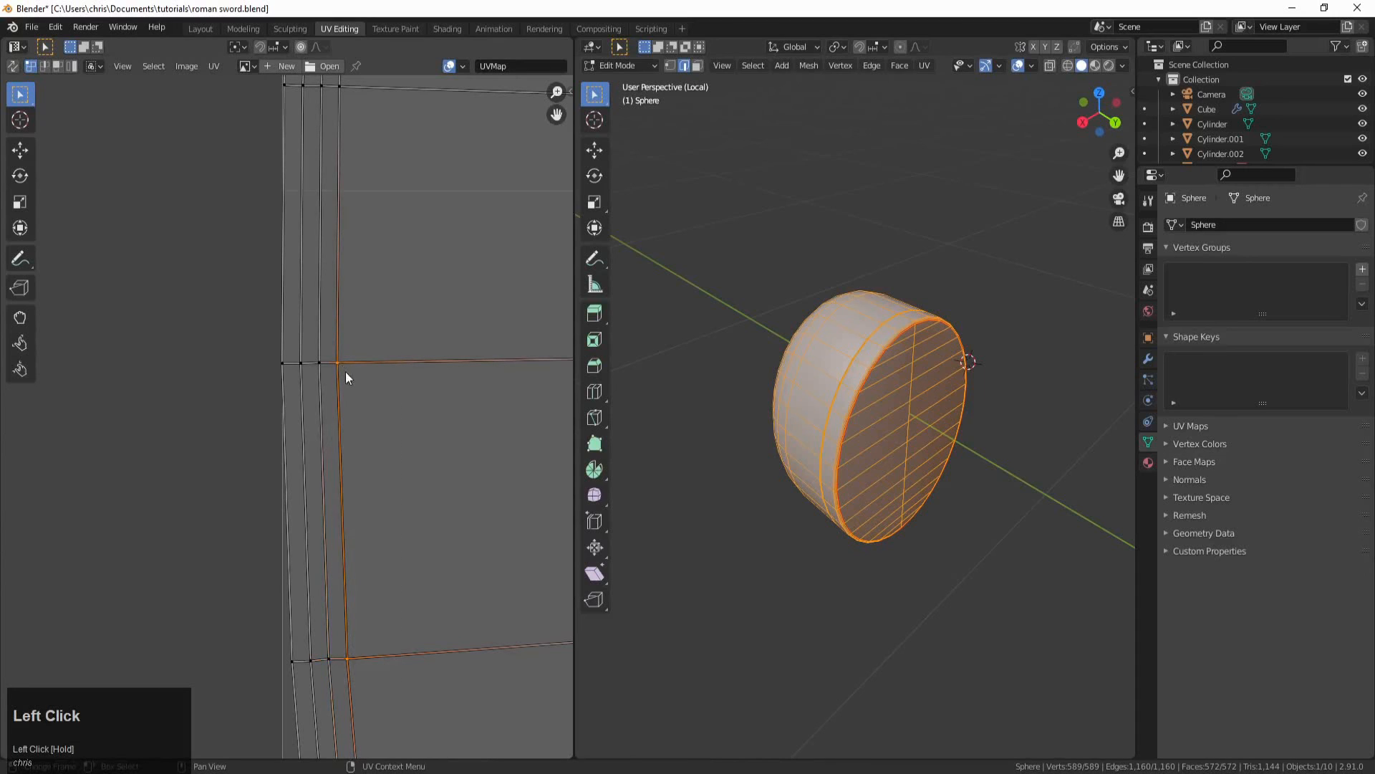
{"action": "key", "text": "s"}
{"action": "key", "text": "x"}
{"action": "left_click", "coordinate": [376, 434]}
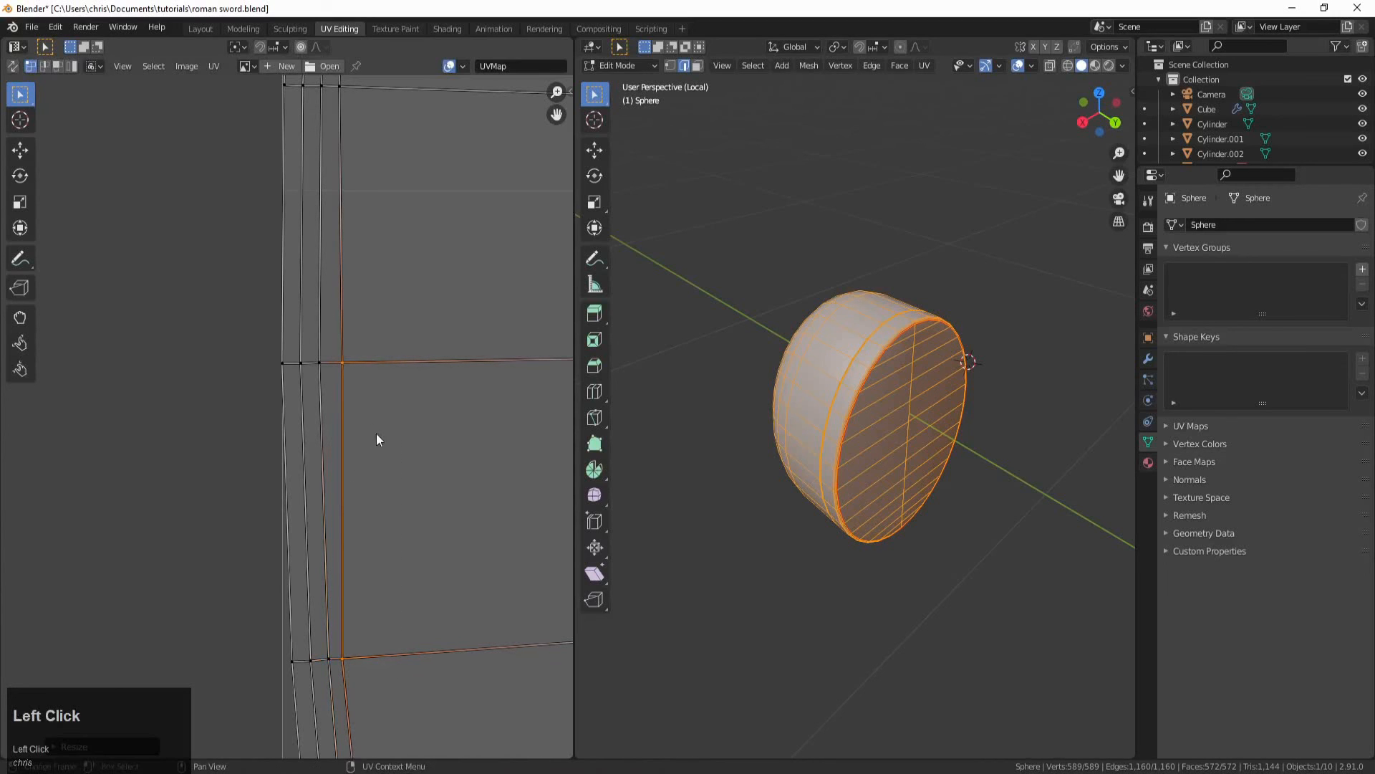
{"action": "left_click_drag", "start_coordinate": [312, 338], "coordinate": [331, 666]}
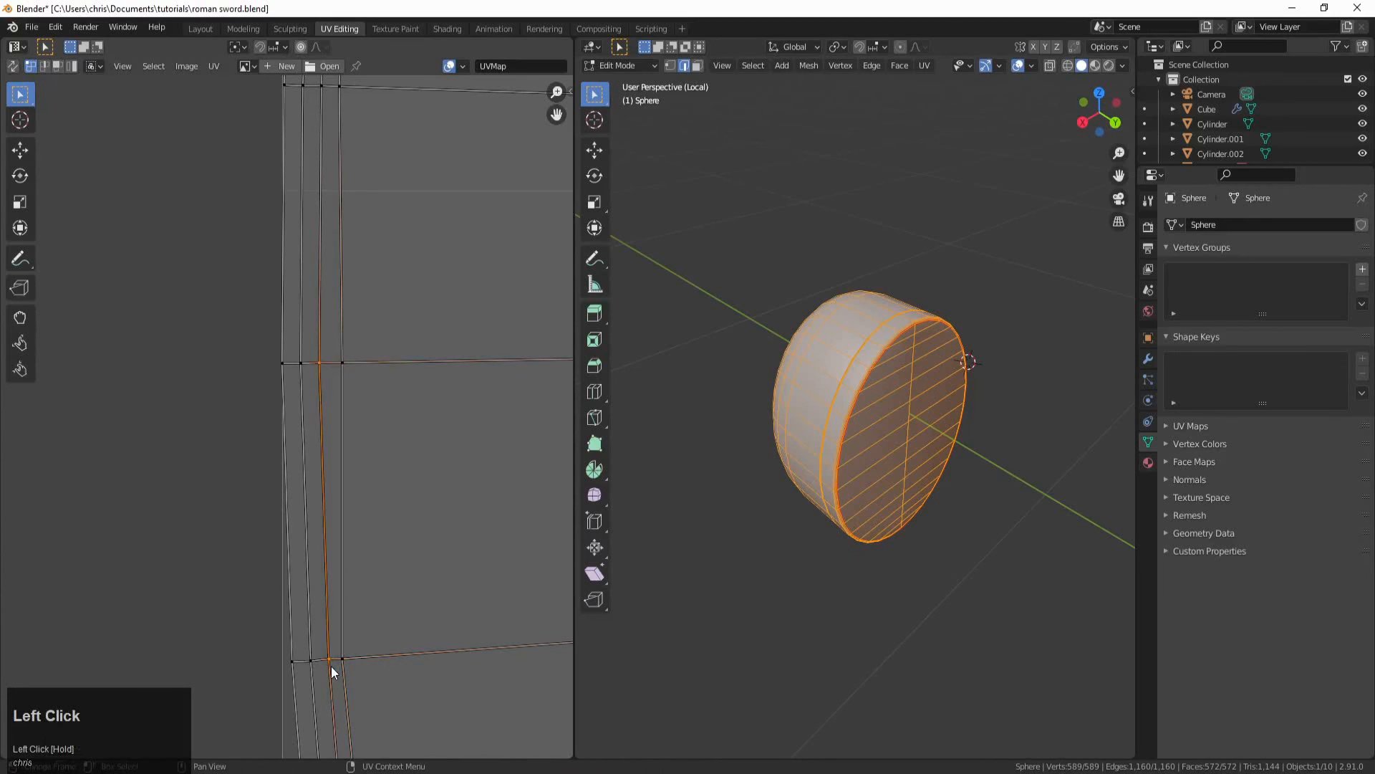
{"action": "key", "text": "s"}
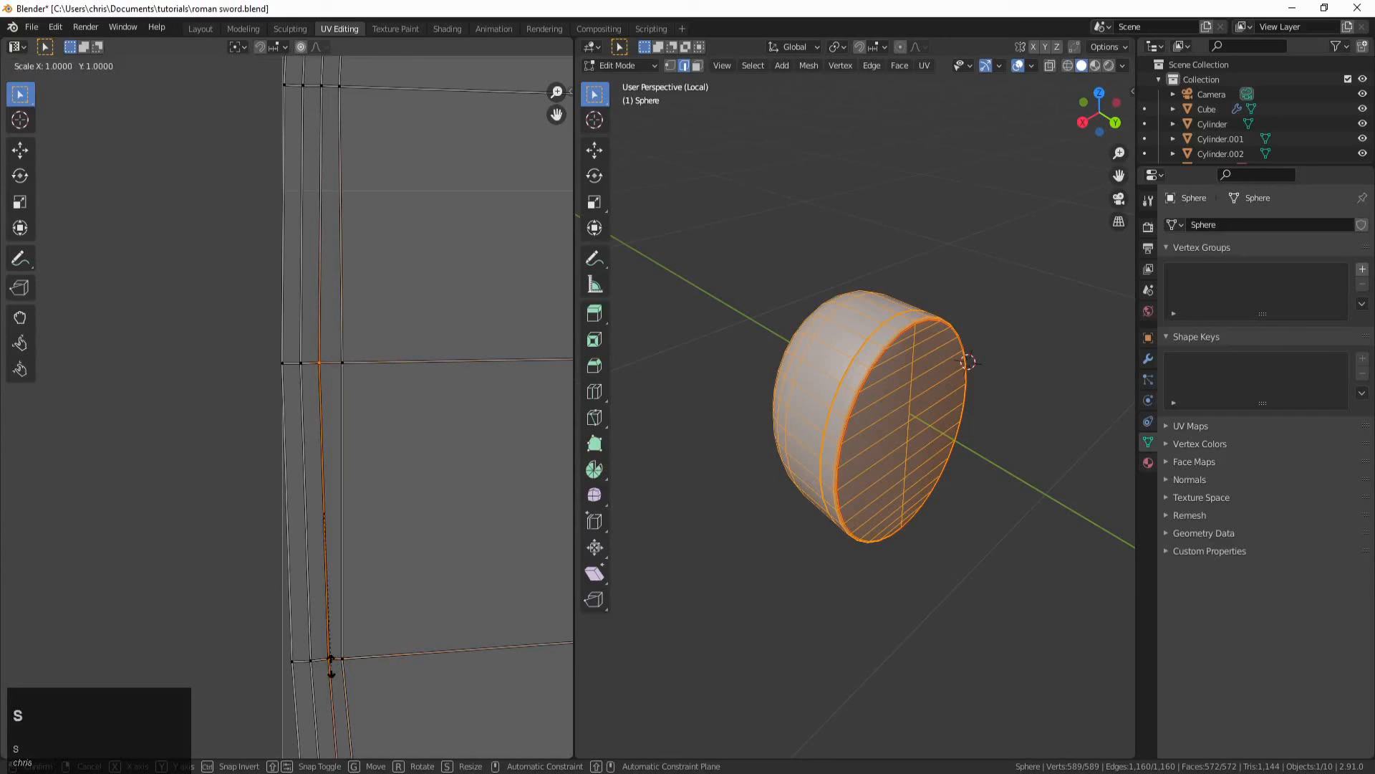
{"action": "key", "text": "x"}
{"action": "key", "text": "0"}
{"action": "key", "text": "Return"}
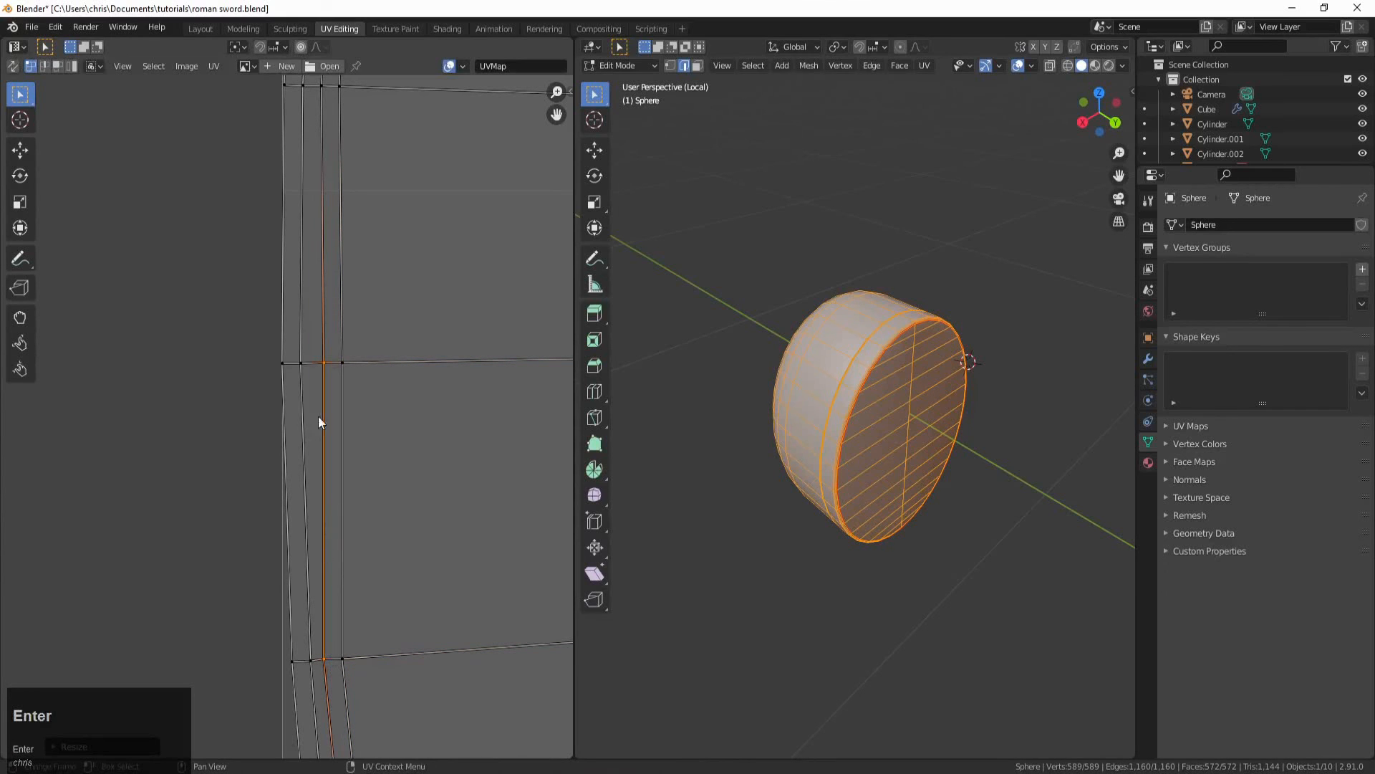
Step: Switch UV selection to faces, make the straightened quad active, select its whole linked island and unwrap it with Follow Active Quads
{"action": "left_click", "coordinate": [58, 66]}
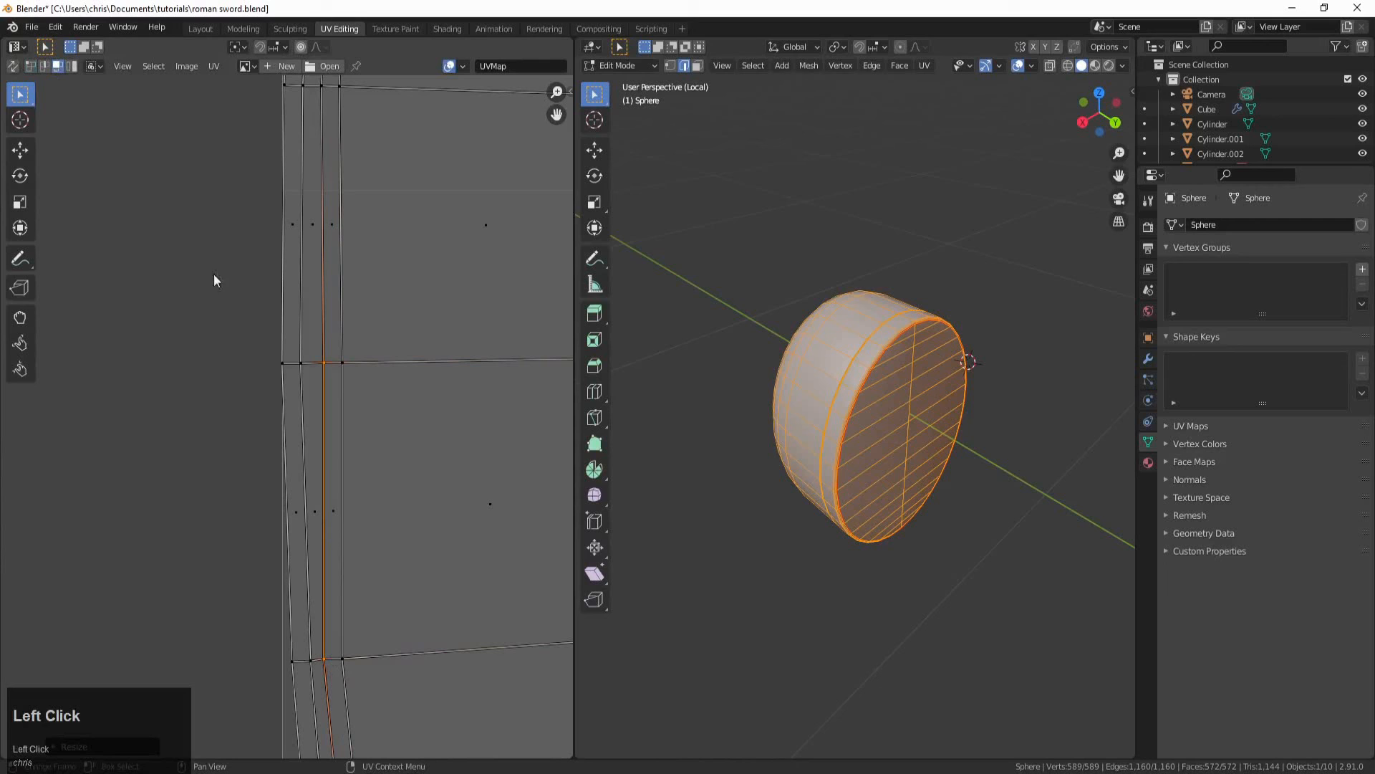
{"action": "left_click", "coordinate": [334, 434]}
{"action": "scroll", "coordinate": [334, 434], "scroll_direction": "down", "scroll_amount": 4}
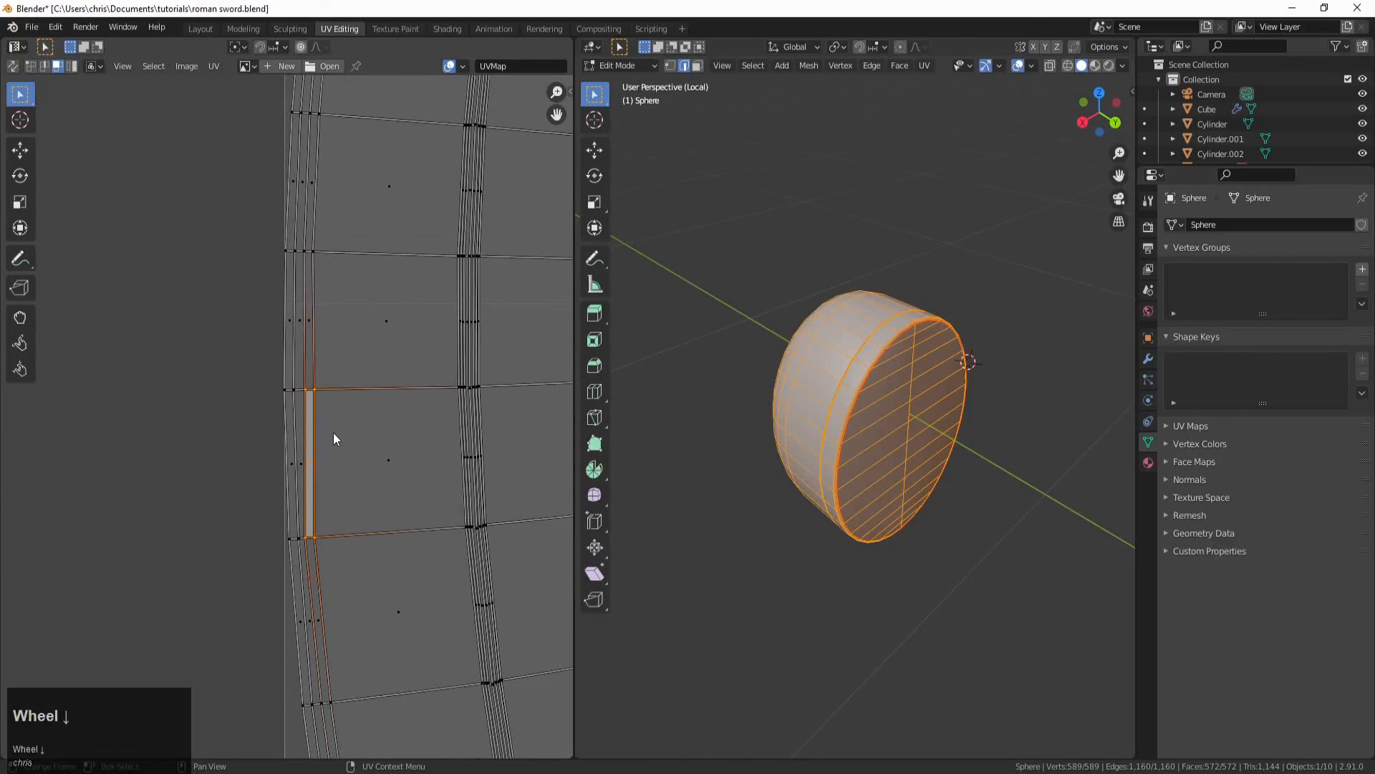
{"action": "key", "text": "l"}
{"action": "scroll", "coordinate": [334, 434], "scroll_direction": "down", "scroll_amount": 3}
{"action": "key", "text": "space"}
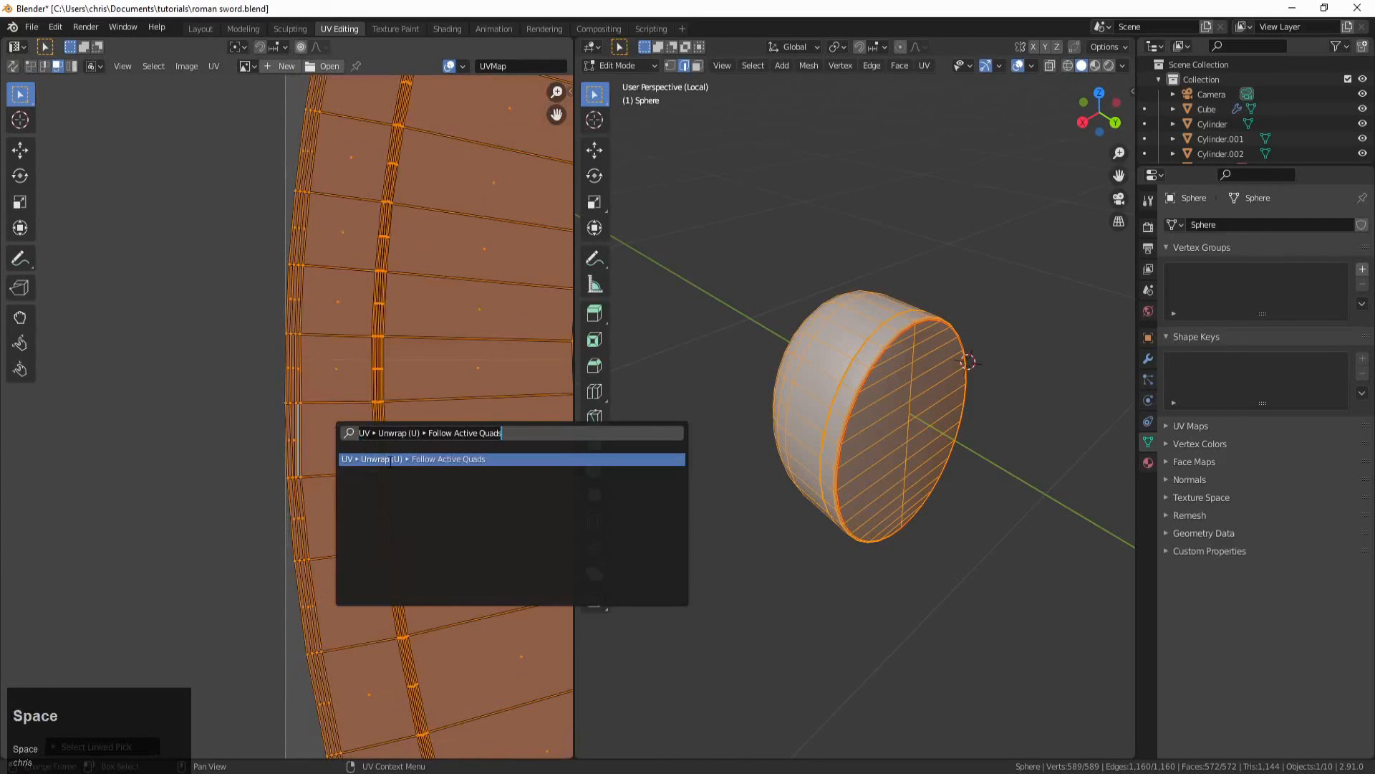
{"action": "left_click", "coordinate": [391, 459]}
{"action": "left_click", "coordinate": [388, 504]}
{"action": "scroll", "coordinate": [388, 504], "scroll_direction": "down", "scroll_amount": 2}
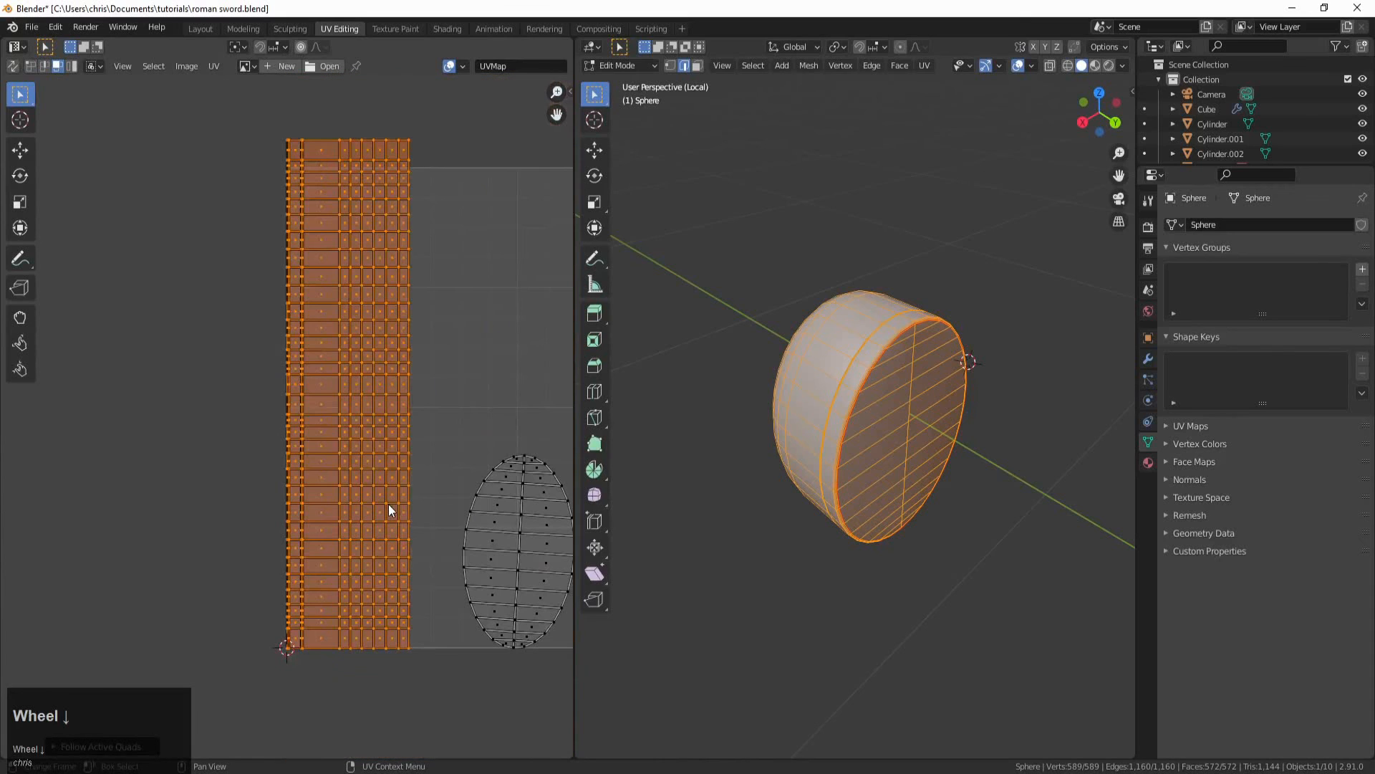
{"action": "scroll", "coordinate": [375, 449], "scroll_direction": "up", "scroll_amount": 1}
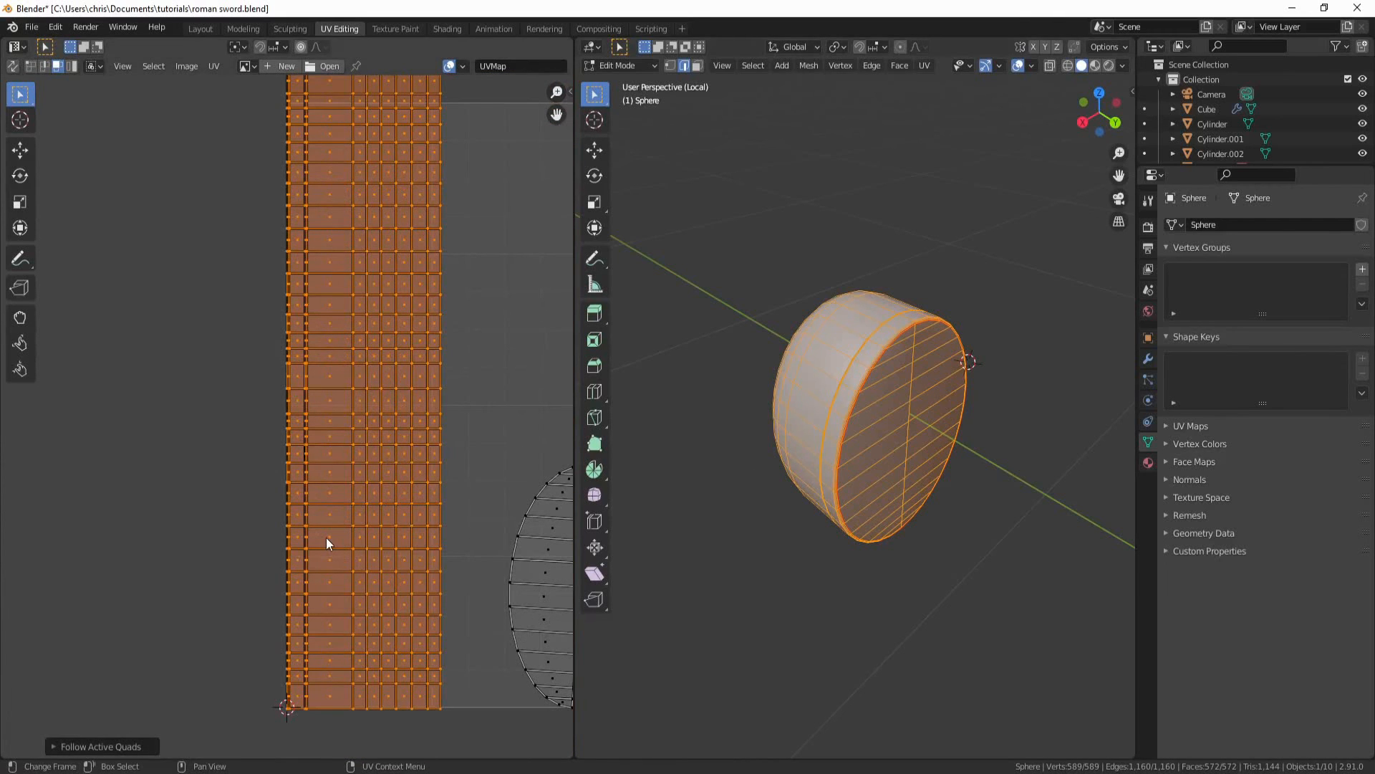
Step: Scale down and reposition the straightened guard strip so it fits inside the UV square along its left border
{"action": "key", "text": "s"}
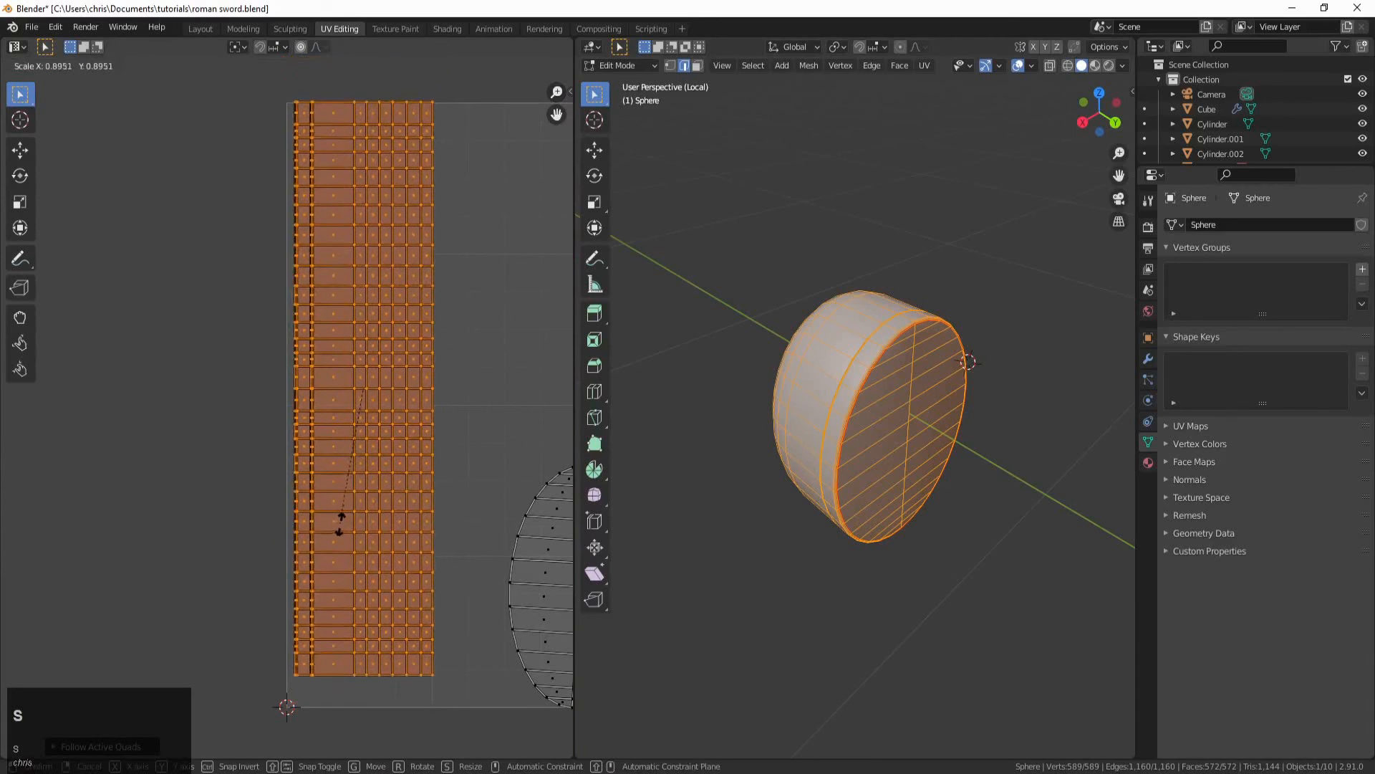
{"action": "left_click", "coordinate": [342, 532]}
{"action": "key", "text": "f"}
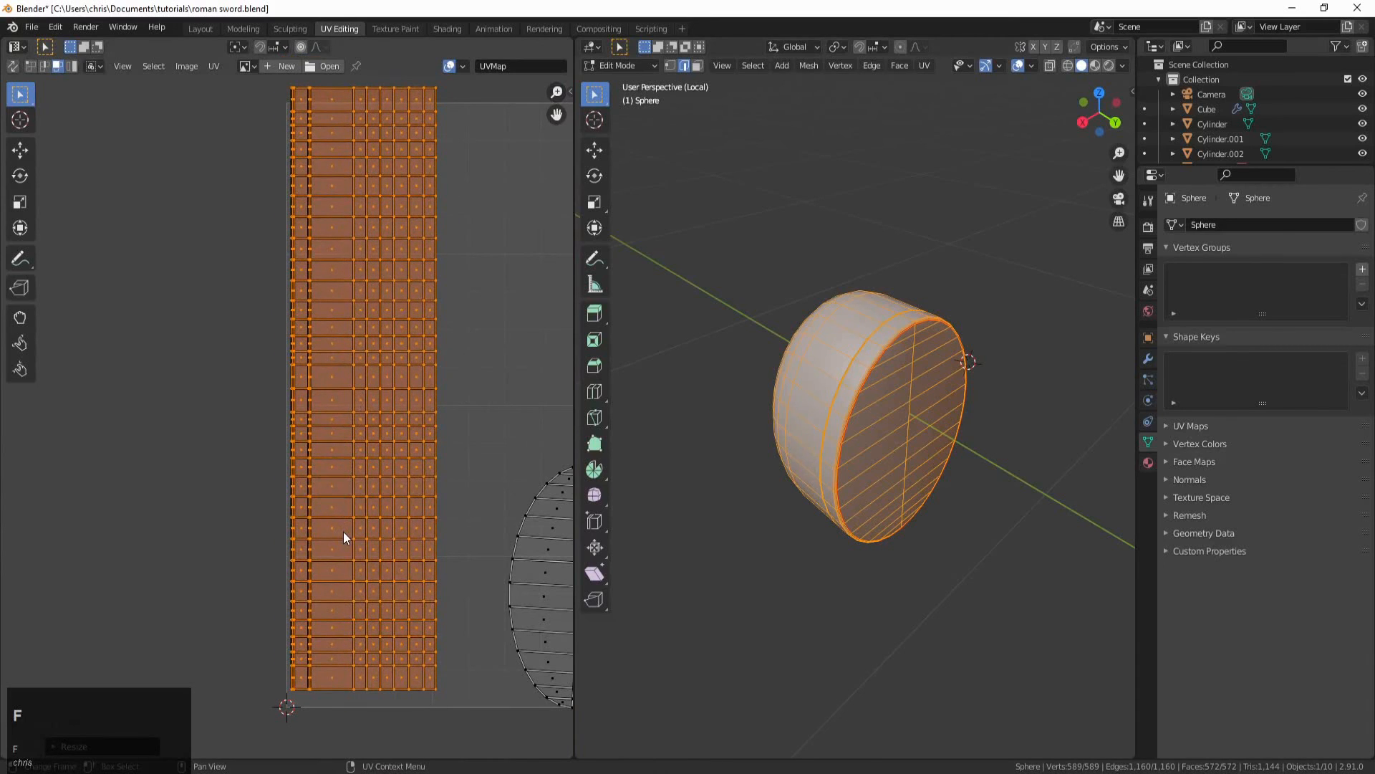
{"action": "key", "text": "s"}
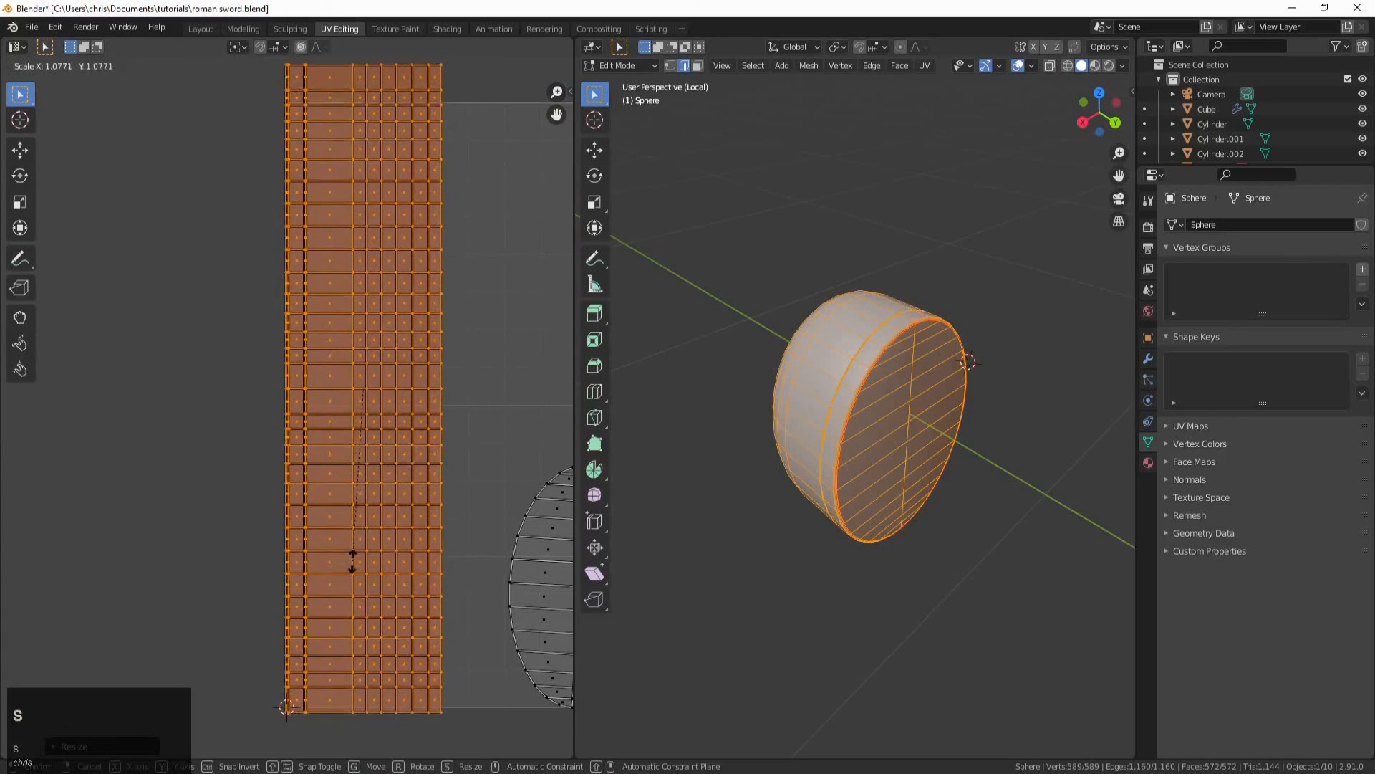
{"action": "left_click", "coordinate": [349, 539]}
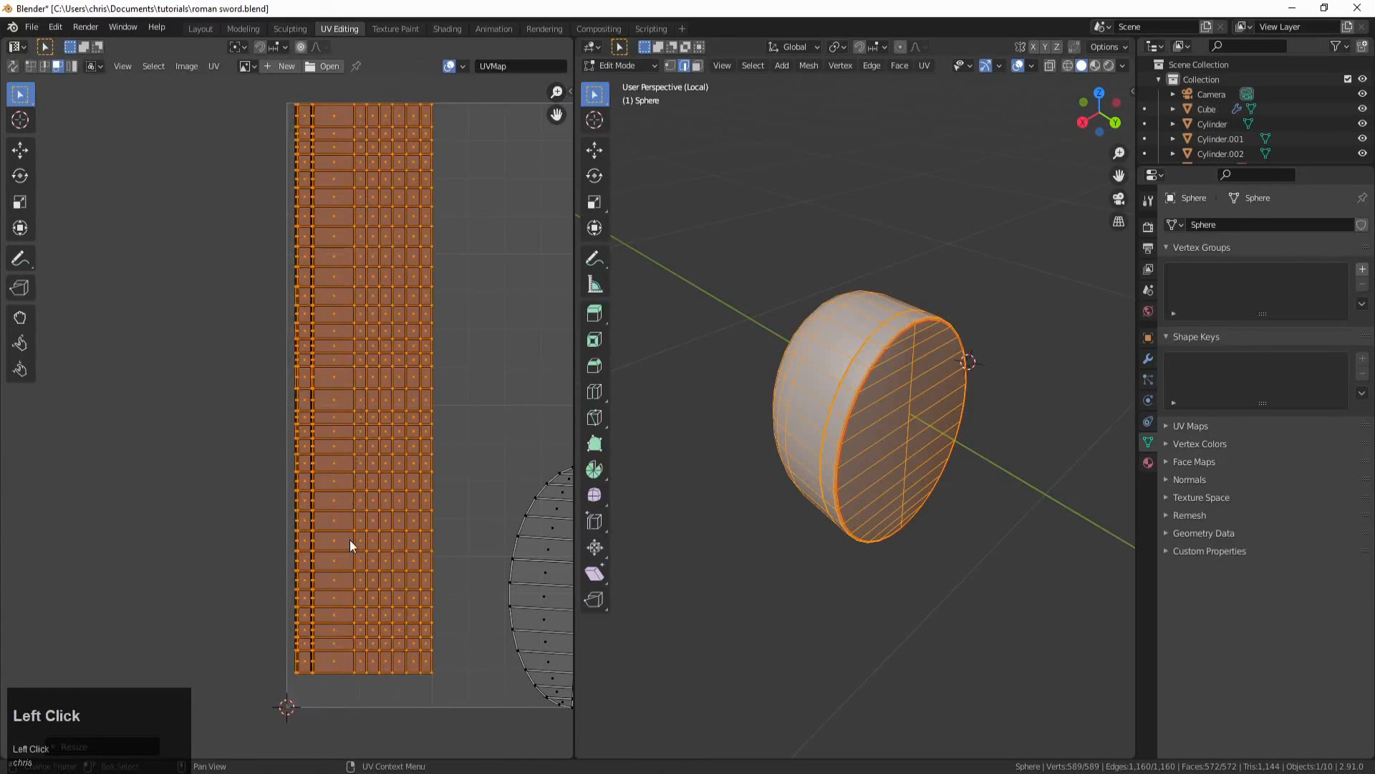
{"action": "key", "text": "g"}
{"action": "left_click", "coordinate": [484, 471]}
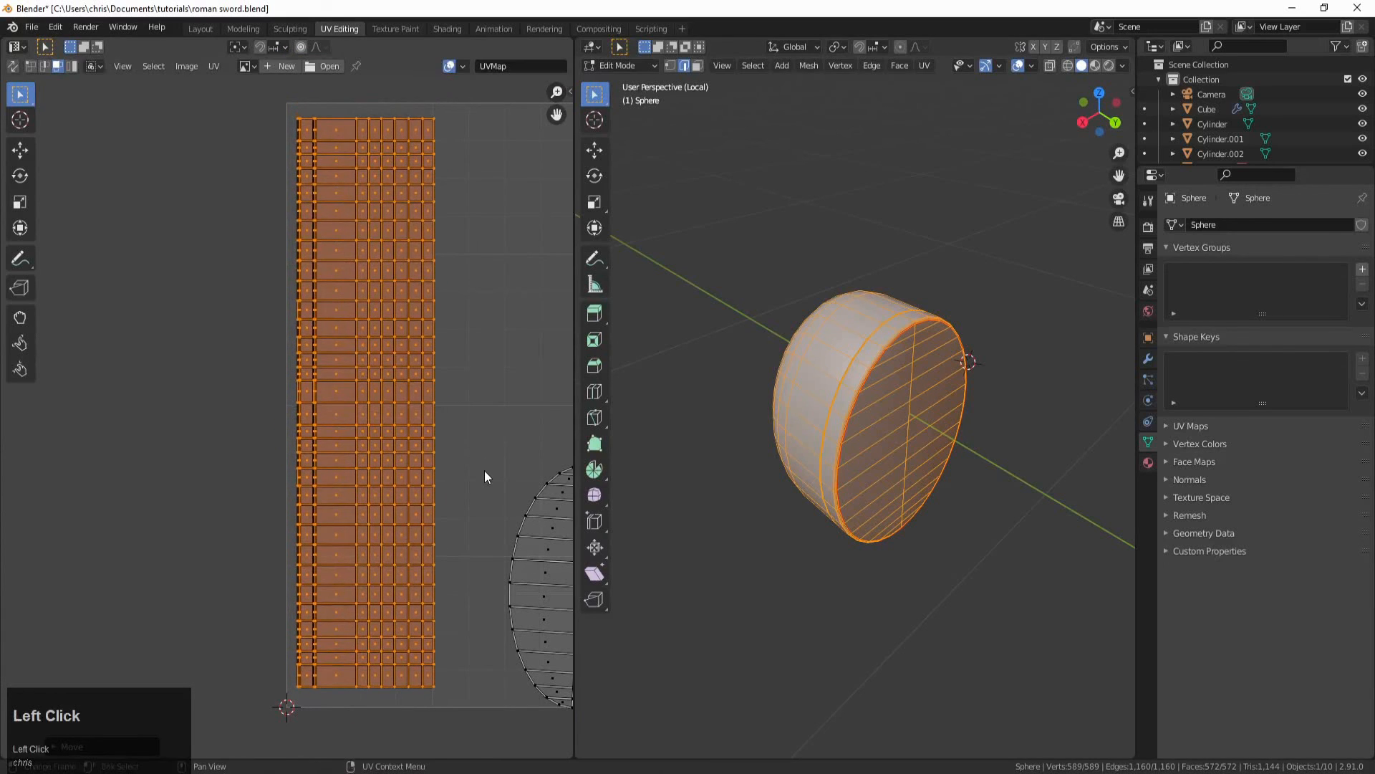
{"action": "key", "text": "s"}
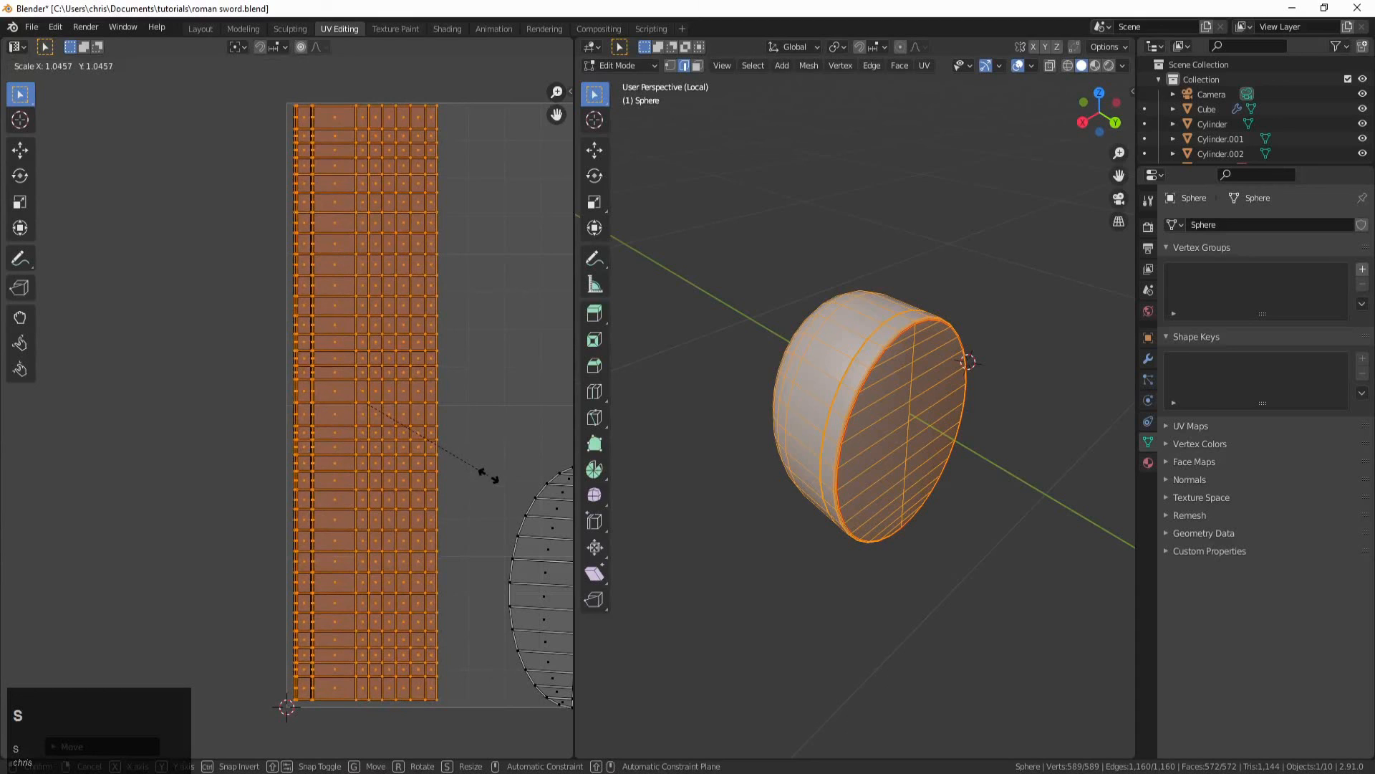
{"action": "left_click", "coordinate": [488, 475]}
{"action": "scroll", "coordinate": [439, 501], "scroll_direction": "down", "scroll_amount": 2}
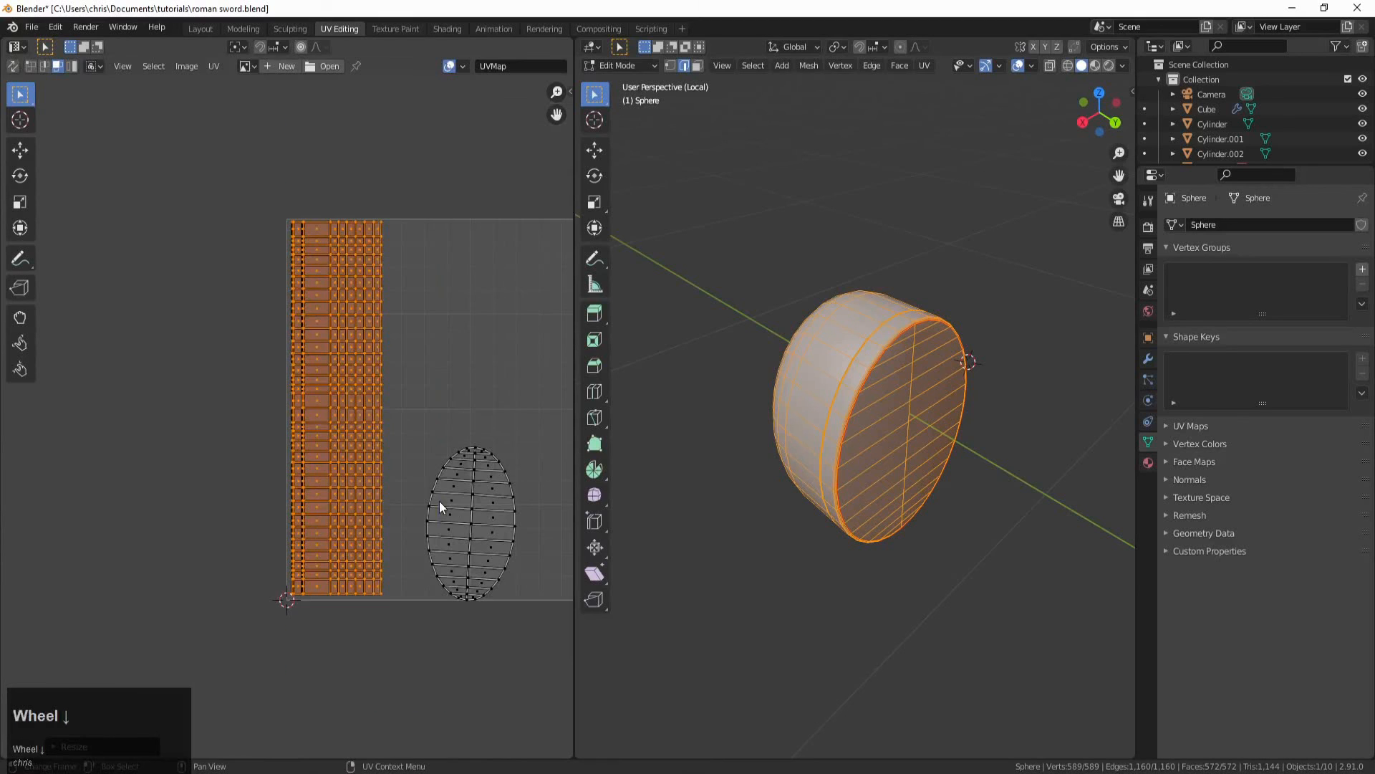
Step: Select the whole oval end-face island and move it beside the upper part of the straightened strip
{"action": "left_click", "coordinate": [477, 487]}
{"action": "key", "text": "s"}
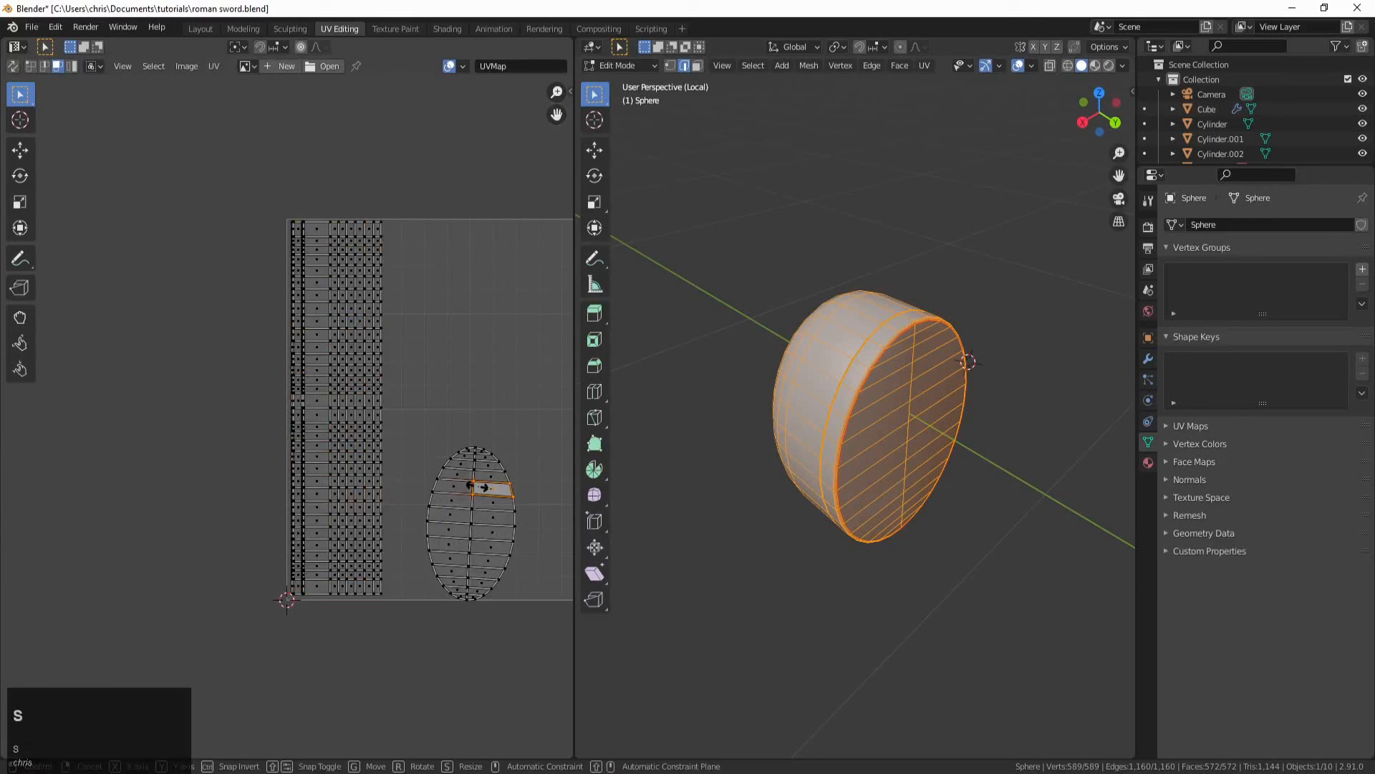
{"action": "right_click", "coordinate": [470, 496]}
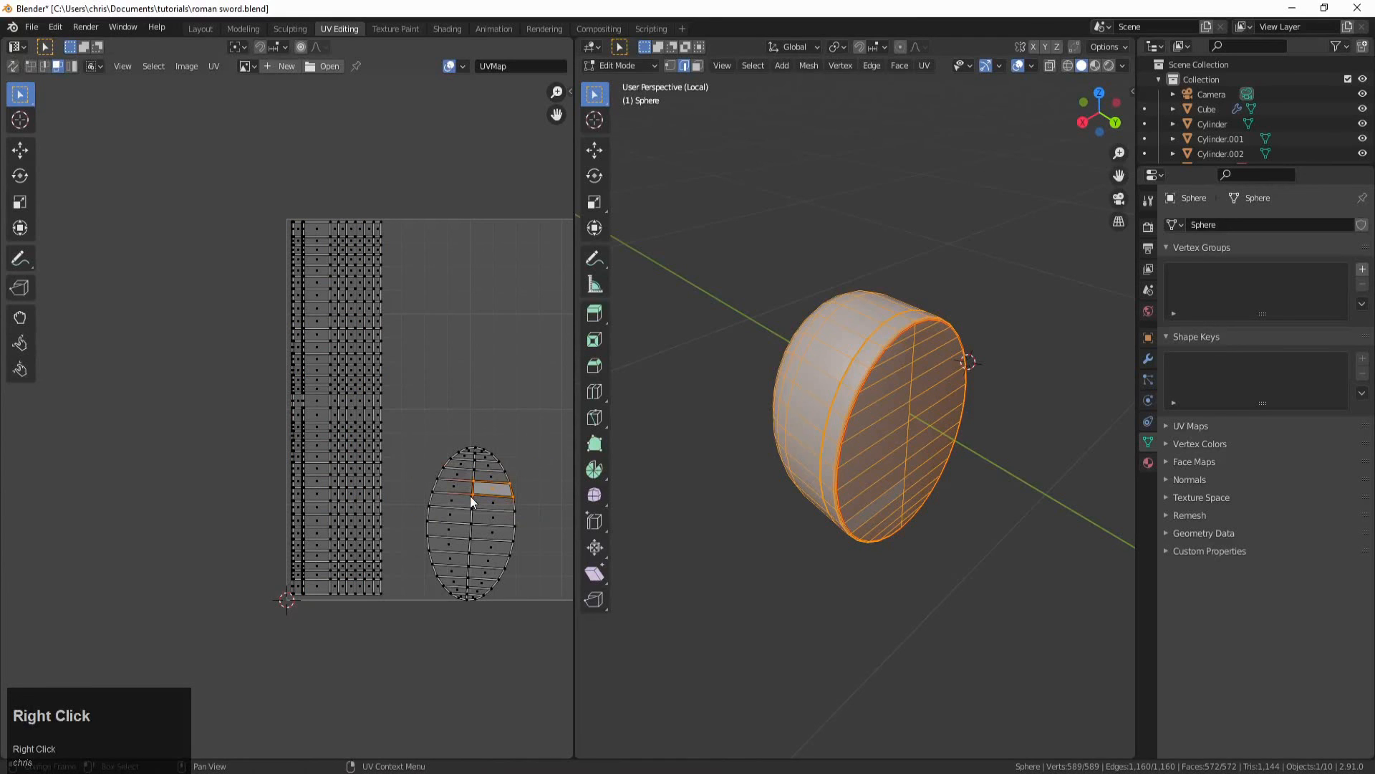
{"action": "key", "text": "a"}
{"action": "left_click", "coordinate": [470, 495]}
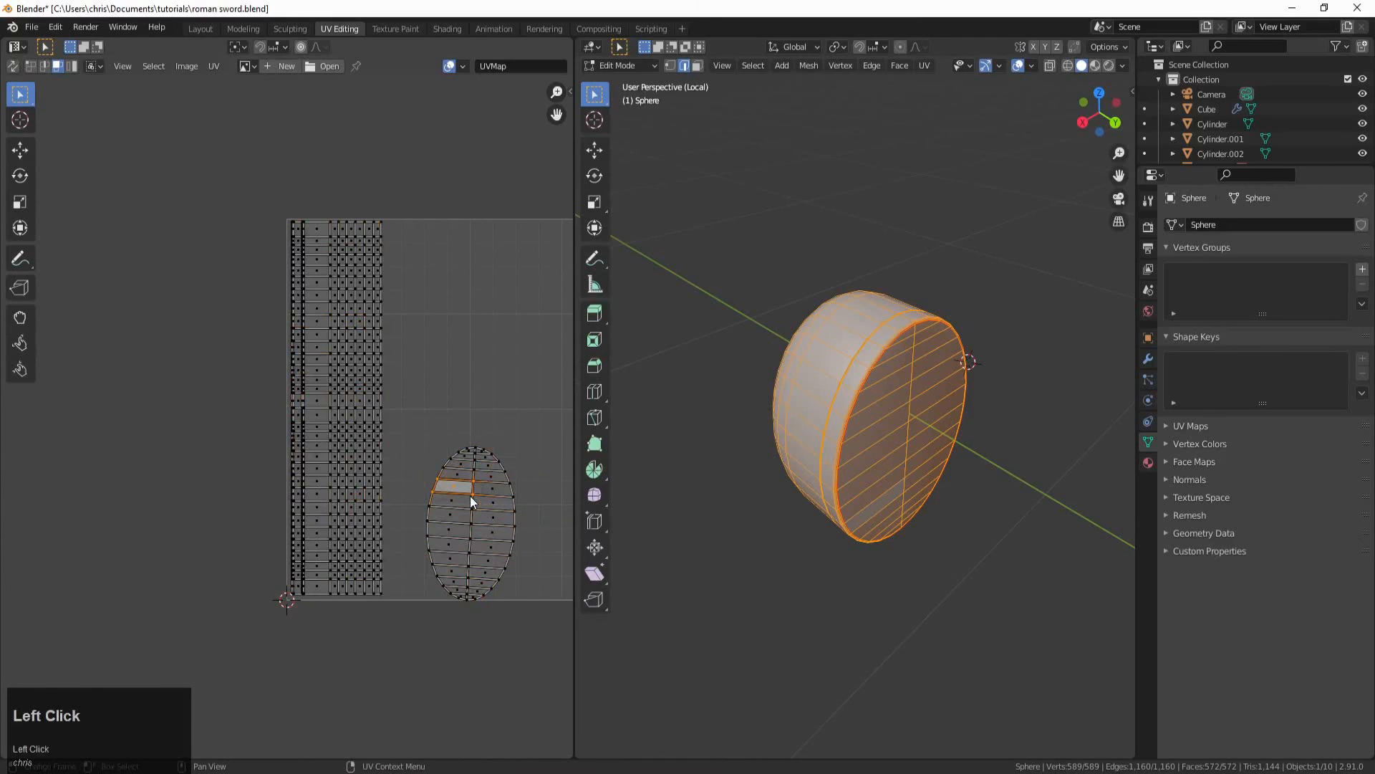
{"action": "key", "text": "l"}
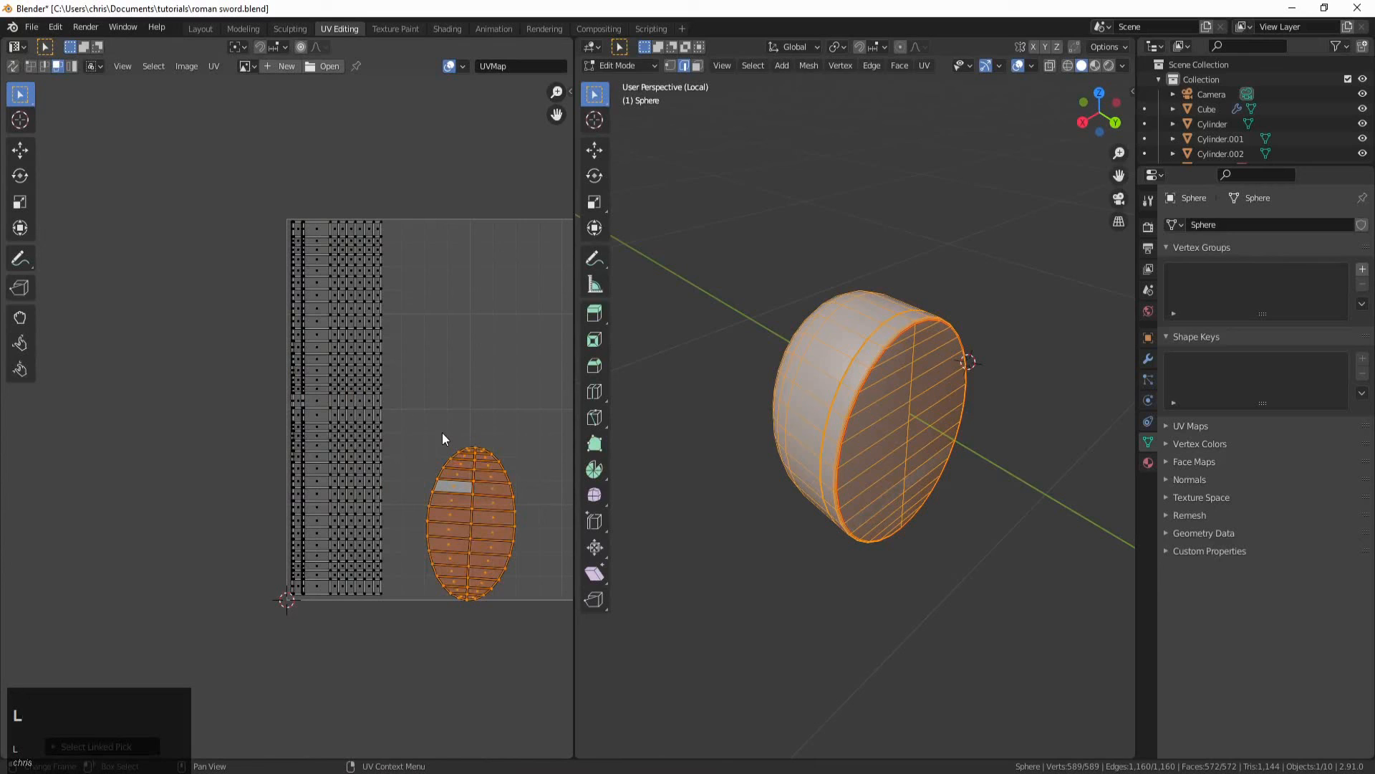
{"action": "key", "text": "g"}
{"action": "left_click", "coordinate": [408, 218]}
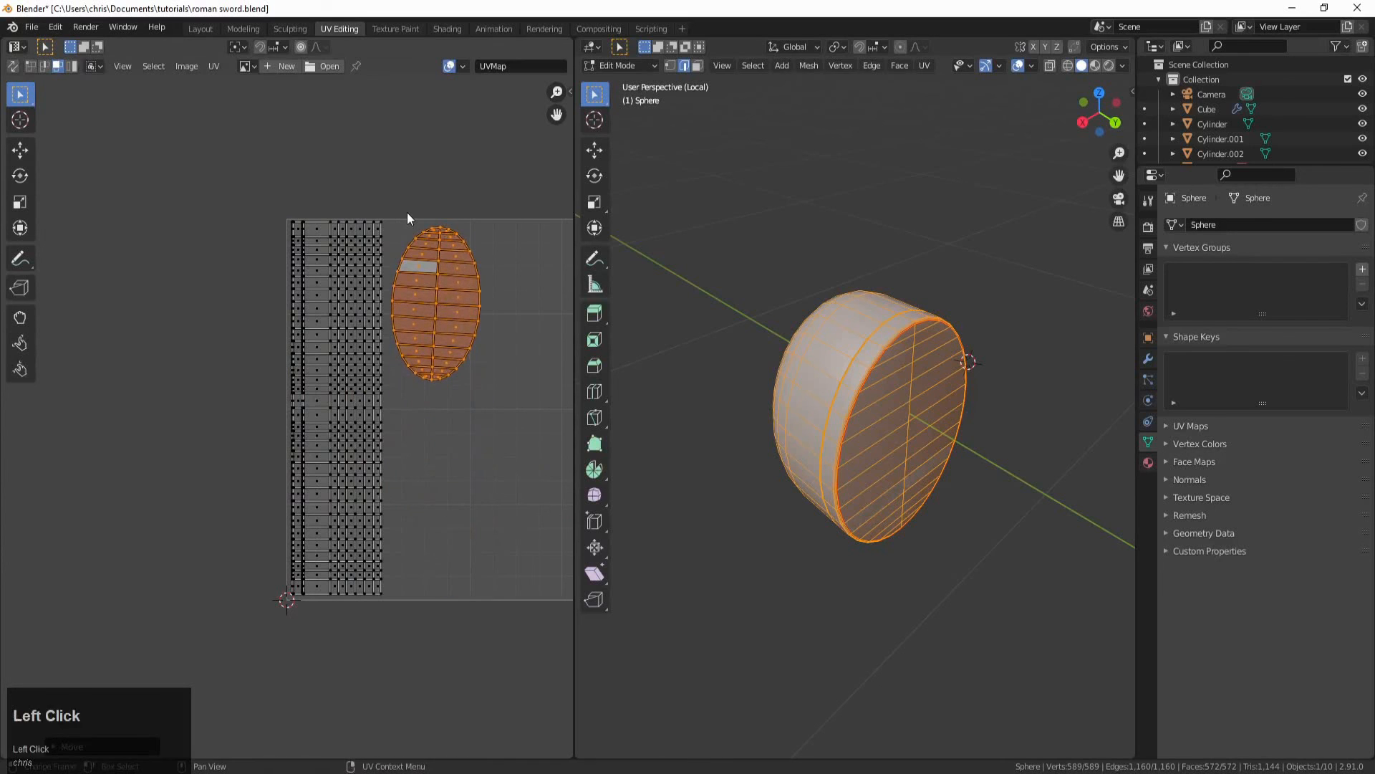
Step: Rotate the oval island slightly until its centre line is vertical and move it snugly against the strip
{"action": "scroll", "coordinate": [445, 250], "scroll_direction": "up", "scroll_amount": 3}
{"action": "middle_click_drag", "start_coordinate": [445, 250], "coordinate": [294, 424]}
{"action": "key", "text": "r"}
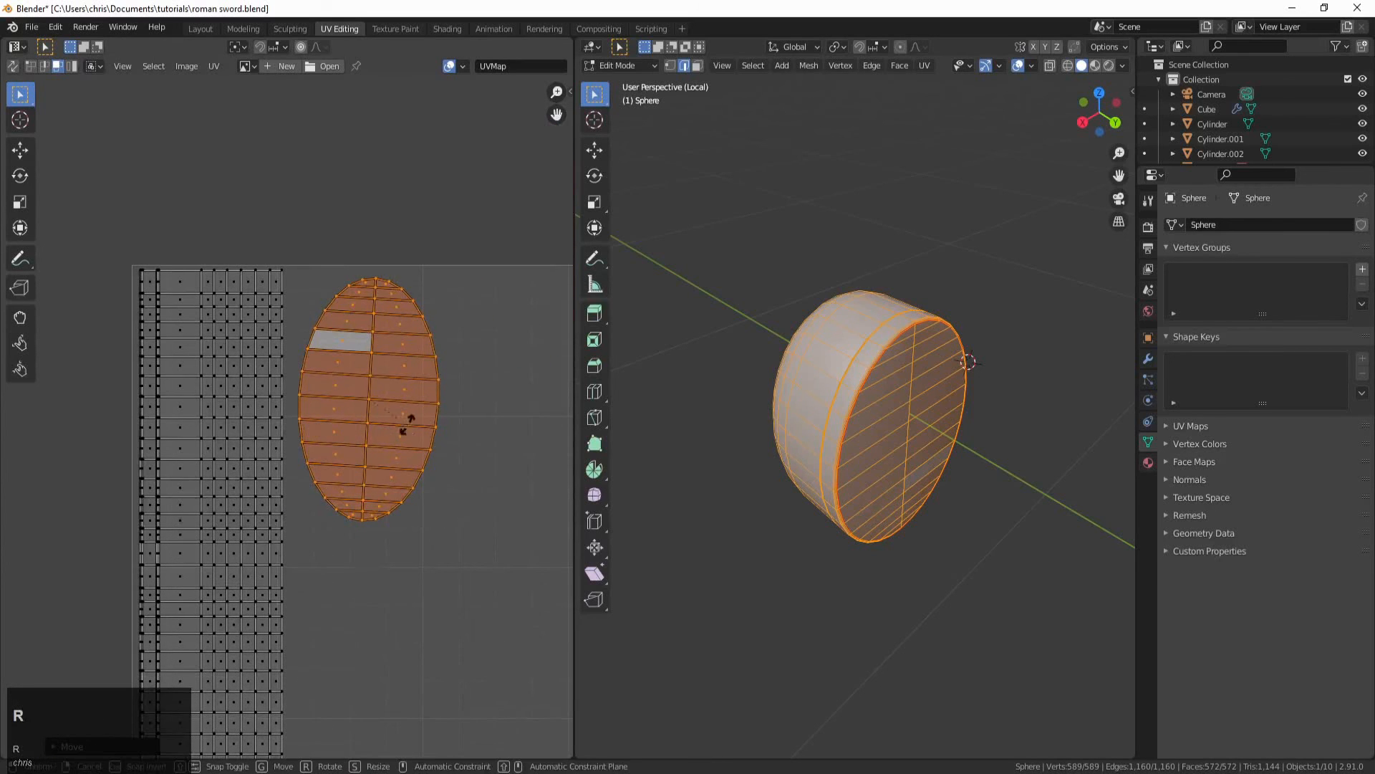
{"action": "left_click", "coordinate": [408, 426]}
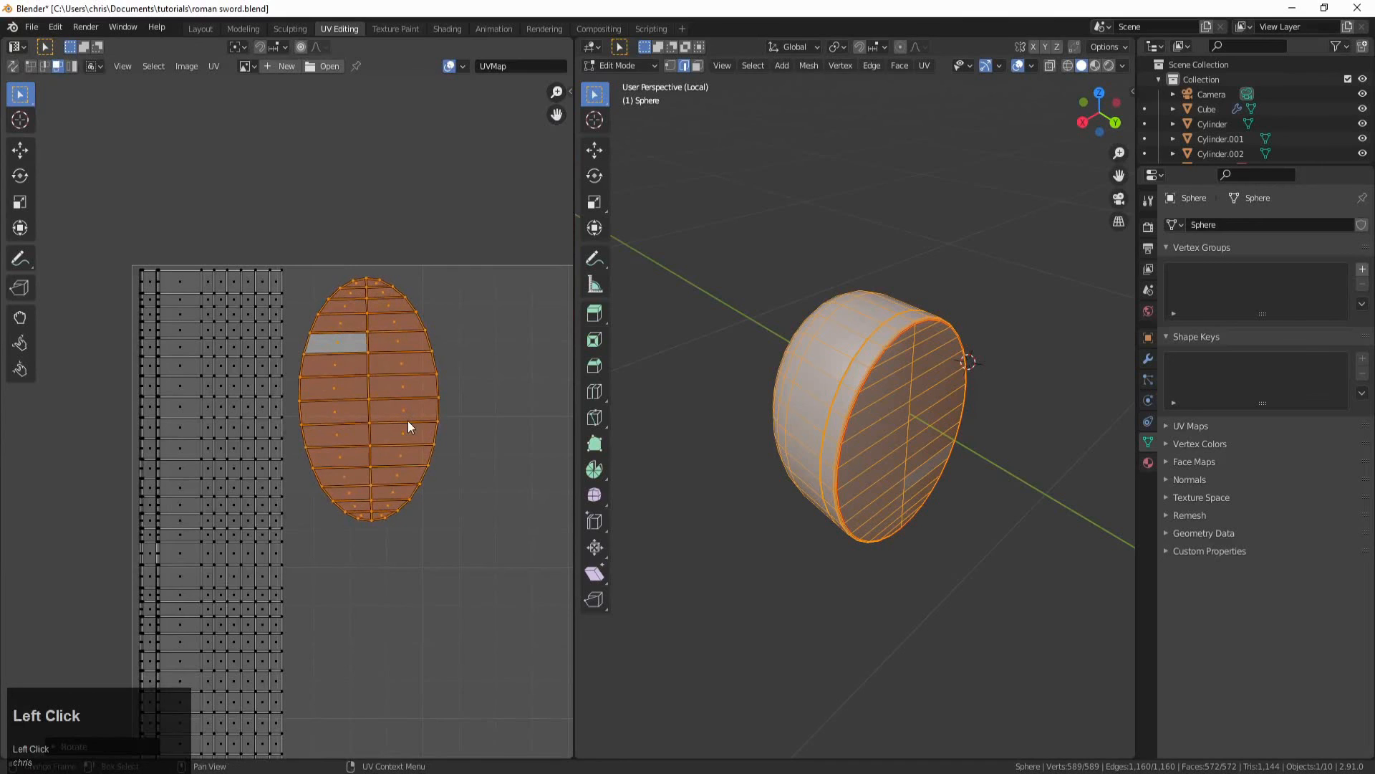
{"action": "key", "text": "g"}
{"action": "left_click", "coordinate": [398, 412]}
{"action": "scroll", "coordinate": [389, 257], "scroll_direction": "down", "scroll_amount": 3}
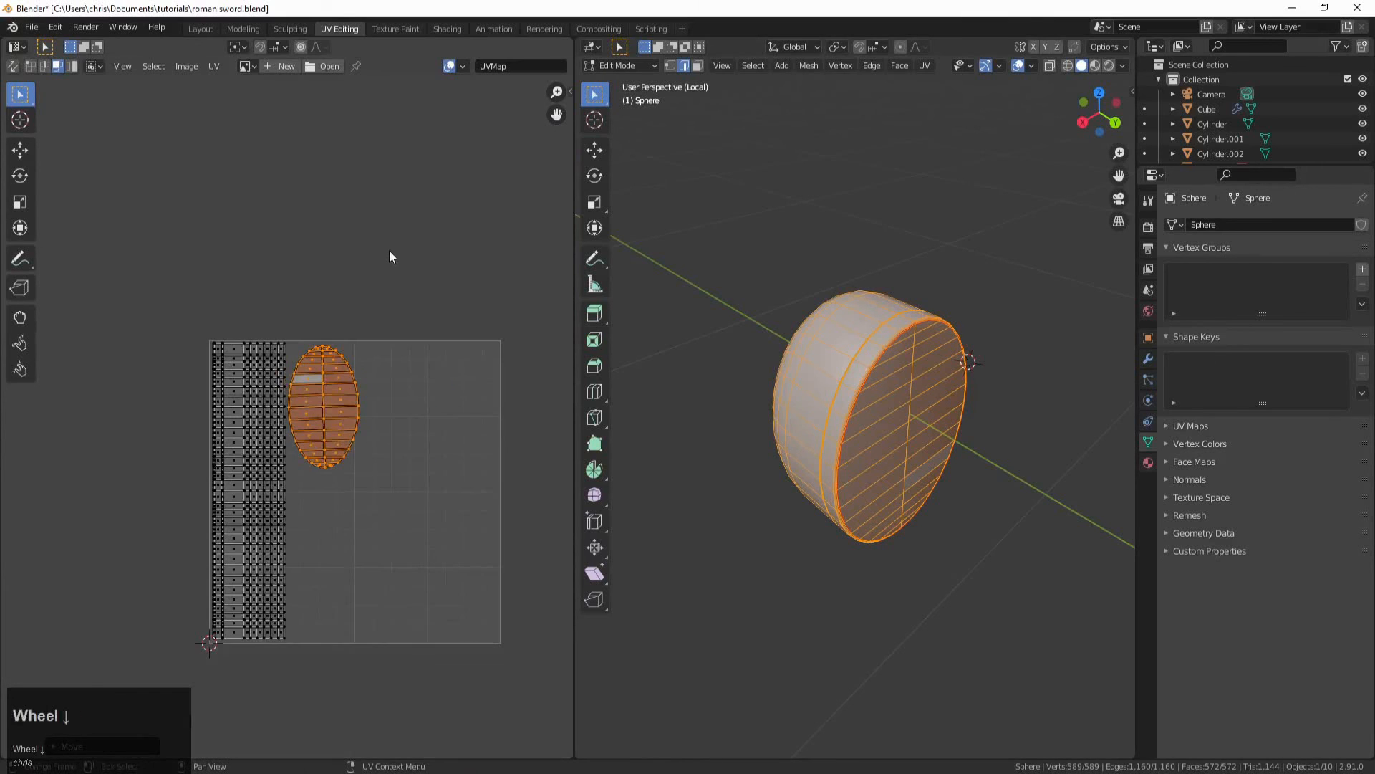
Step: Finish editing the guard, leave local view to show the whole sword, and open the blade for mesh editing
{"action": "left_click", "coordinate": [375, 281]}
{"action": "scroll", "coordinate": [321, 411], "scroll_direction": "down", "scroll_amount": 2}
{"action": "key", "text": "Tab"}
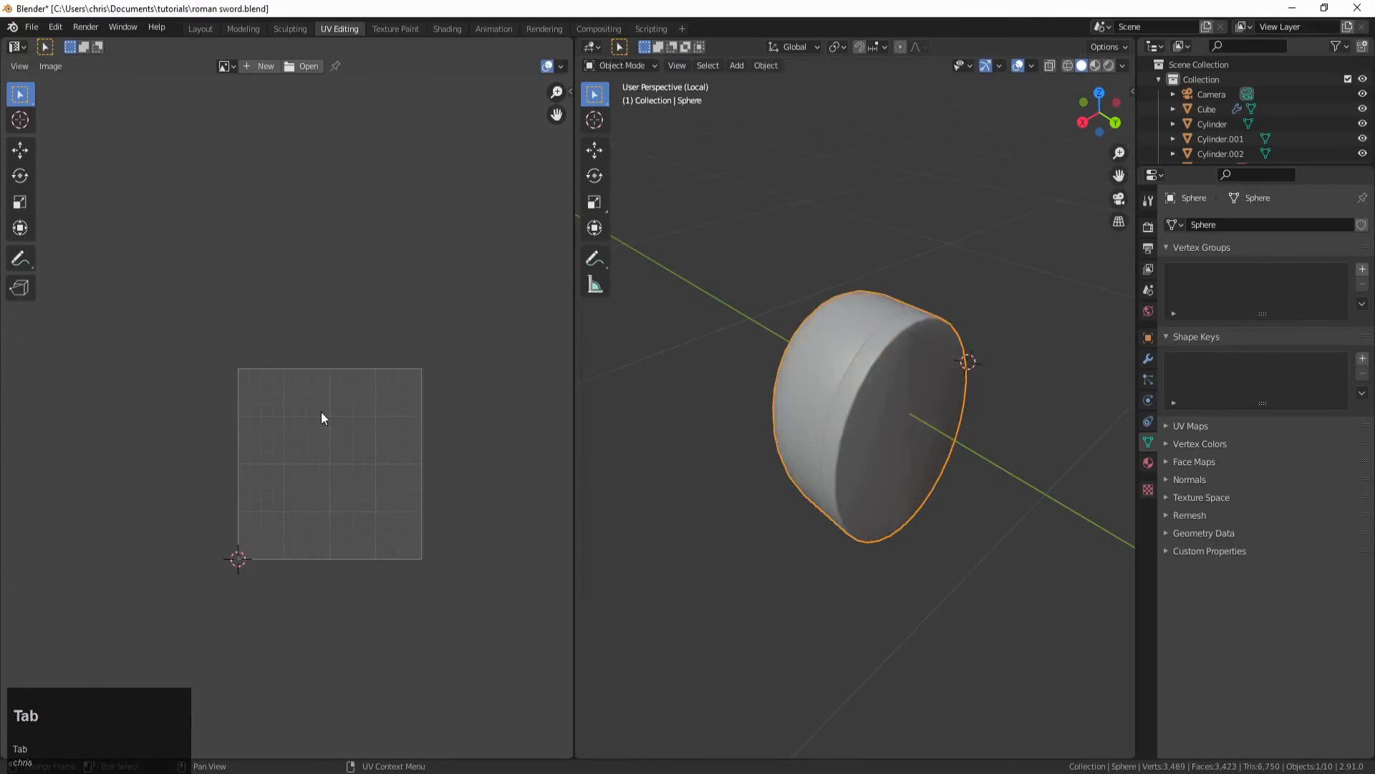
{"action": "scroll", "coordinate": [778, 477], "scroll_direction": "down", "scroll_amount": 3}
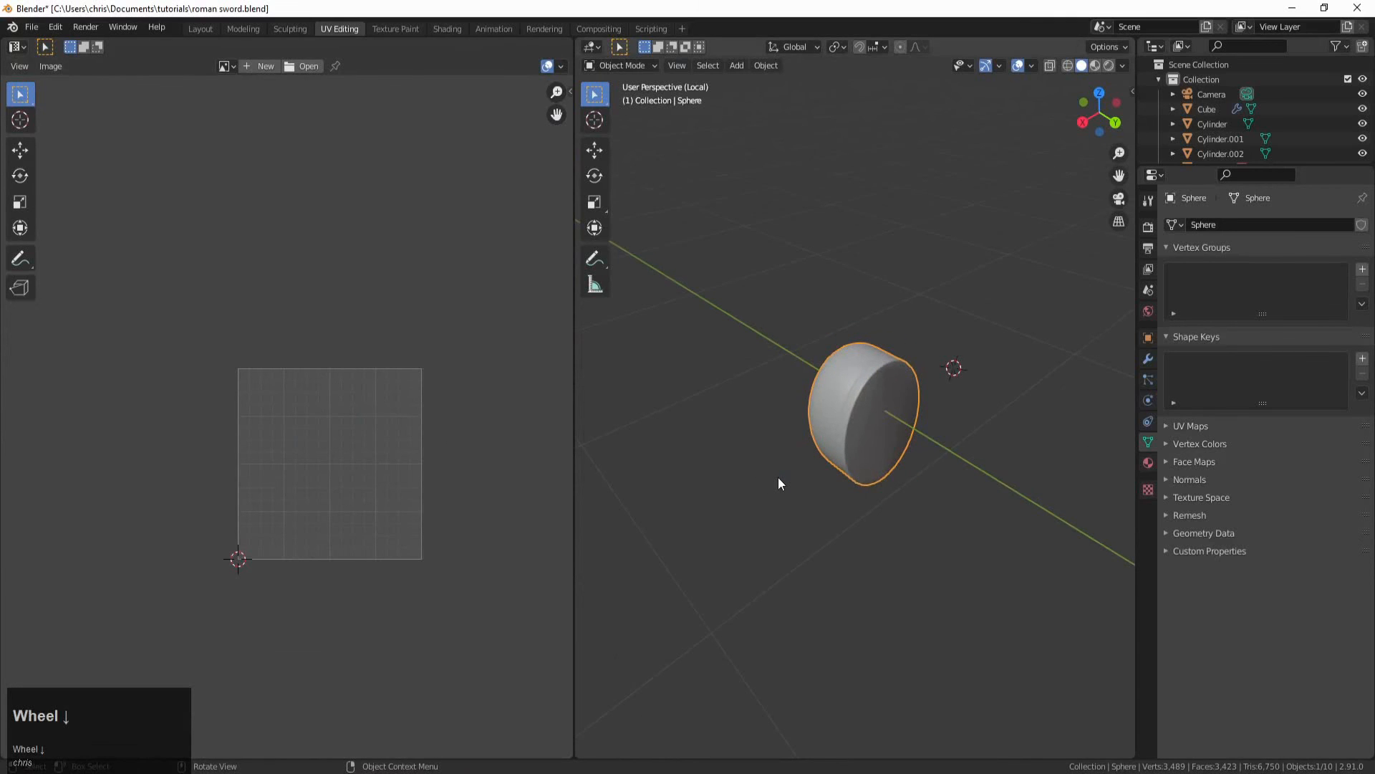
{"action": "key", "text": "KP_Divide"}
{"action": "scroll", "coordinate": [778, 477], "scroll_direction": "down", "scroll_amount": 7}
{"action": "middle_click_drag", "start_coordinate": [776, 479], "coordinate": [679, 324]}
{"action": "left_click", "coordinate": [823, 440]}
{"action": "key", "text": "Tab"}
{"action": "scroll", "coordinate": [769, 468], "scroll_direction": "up", "scroll_amount": 2}
{"action": "scroll", "coordinate": [745, 439], "scroll_direction": "up", "scroll_amount": 2}
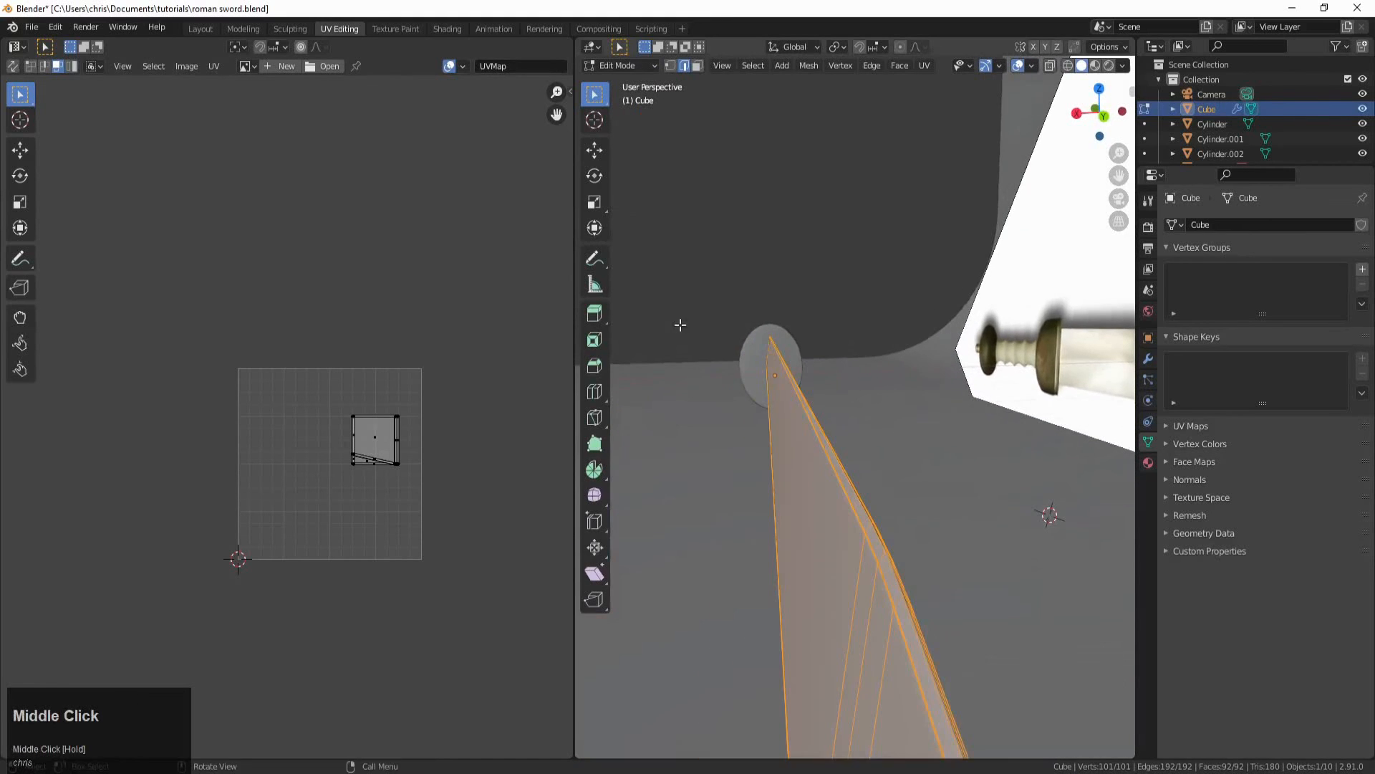
Step: Select the edge loop along the blade's outer cutting edge and set the Subdivision modifier's viewport level to 0
{"action": "left_click", "coordinate": [893, 557]}
{"action": "middle_click_drag", "start_coordinate": [893, 557], "coordinate": [886, 538]}
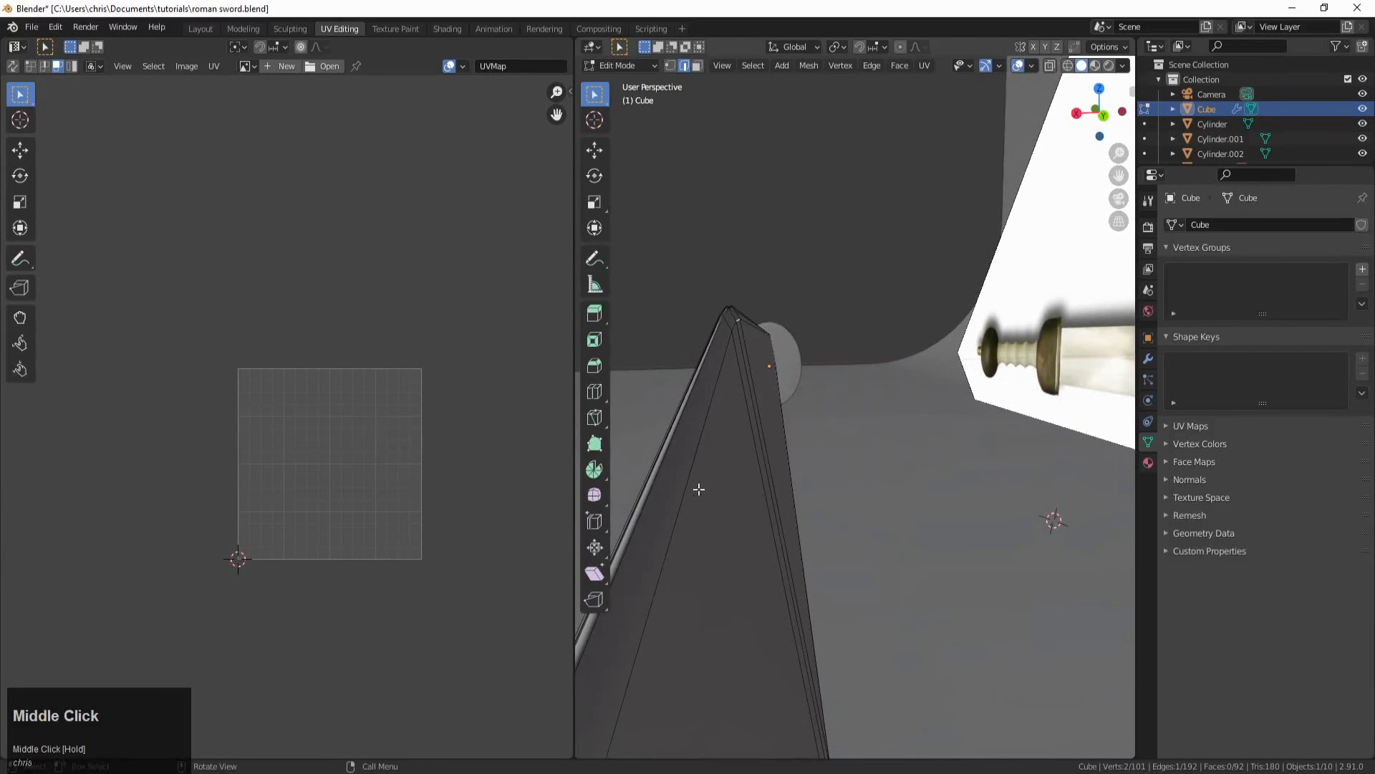
{"action": "left_click", "coordinate": [635, 505], "text": "alt"}
{"action": "middle_click_drag", "start_coordinate": [635, 506], "coordinate": [652, 501]}
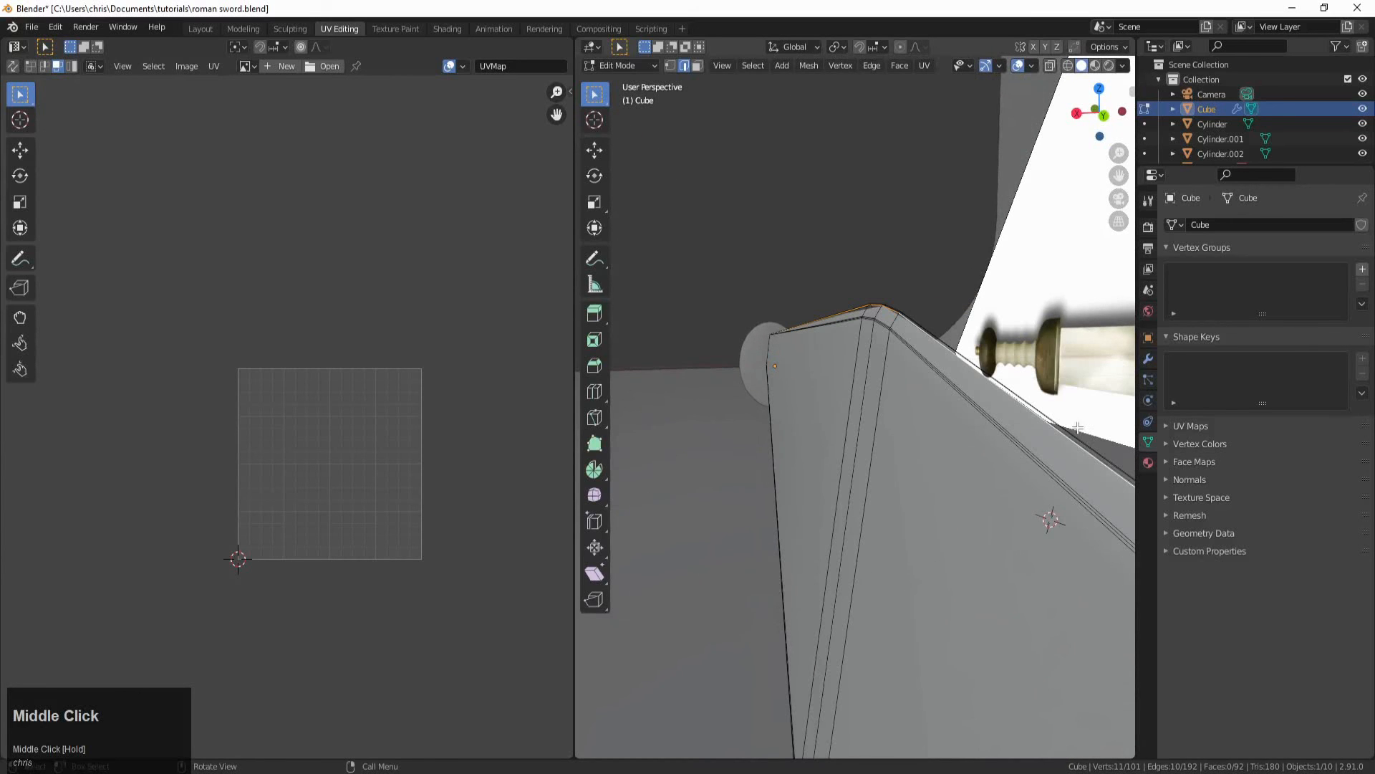
{"action": "left_click", "coordinate": [1148, 358]}
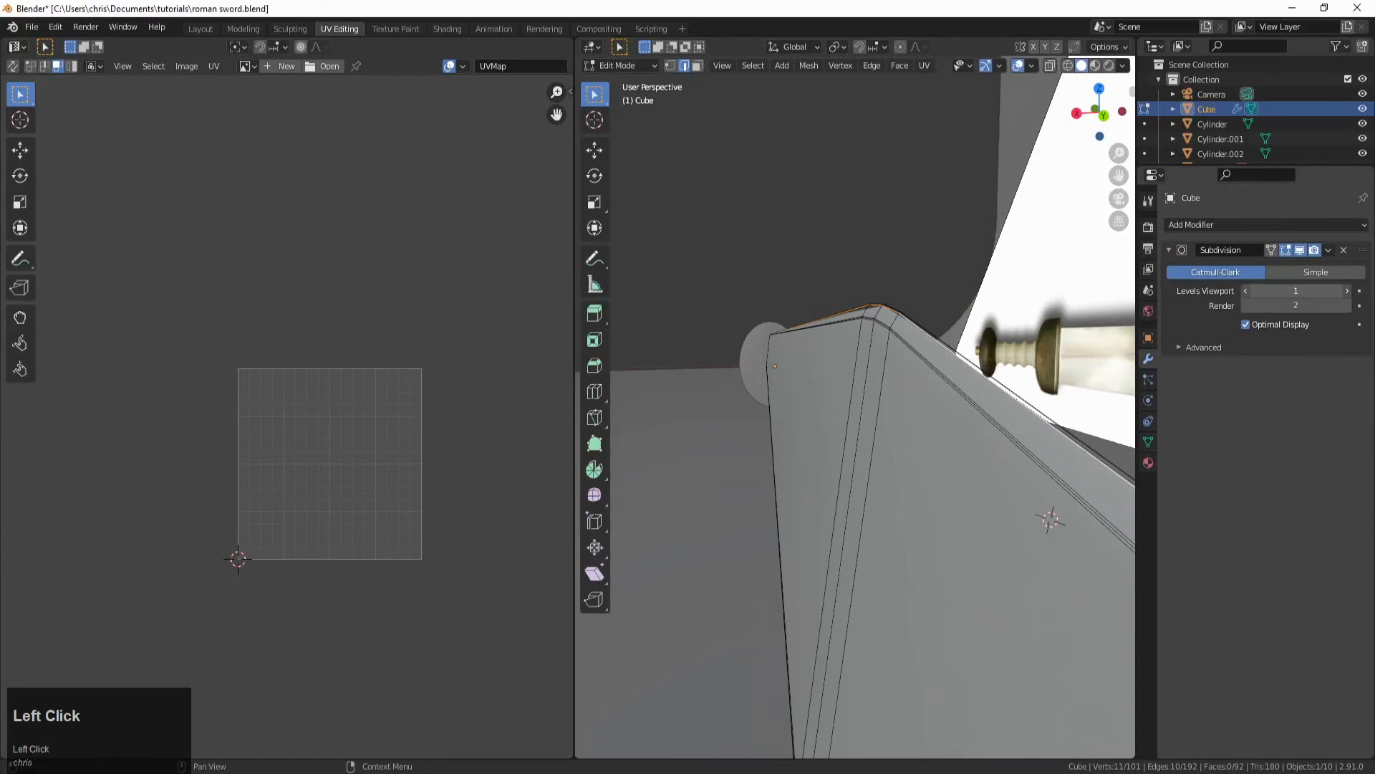
{"action": "left_click", "coordinate": [1246, 290]}
Step: Mark the blade's outer edge loop as a seam and select the whole blade mesh
{"action": "left_click", "coordinate": [987, 371], "text": "alt"}
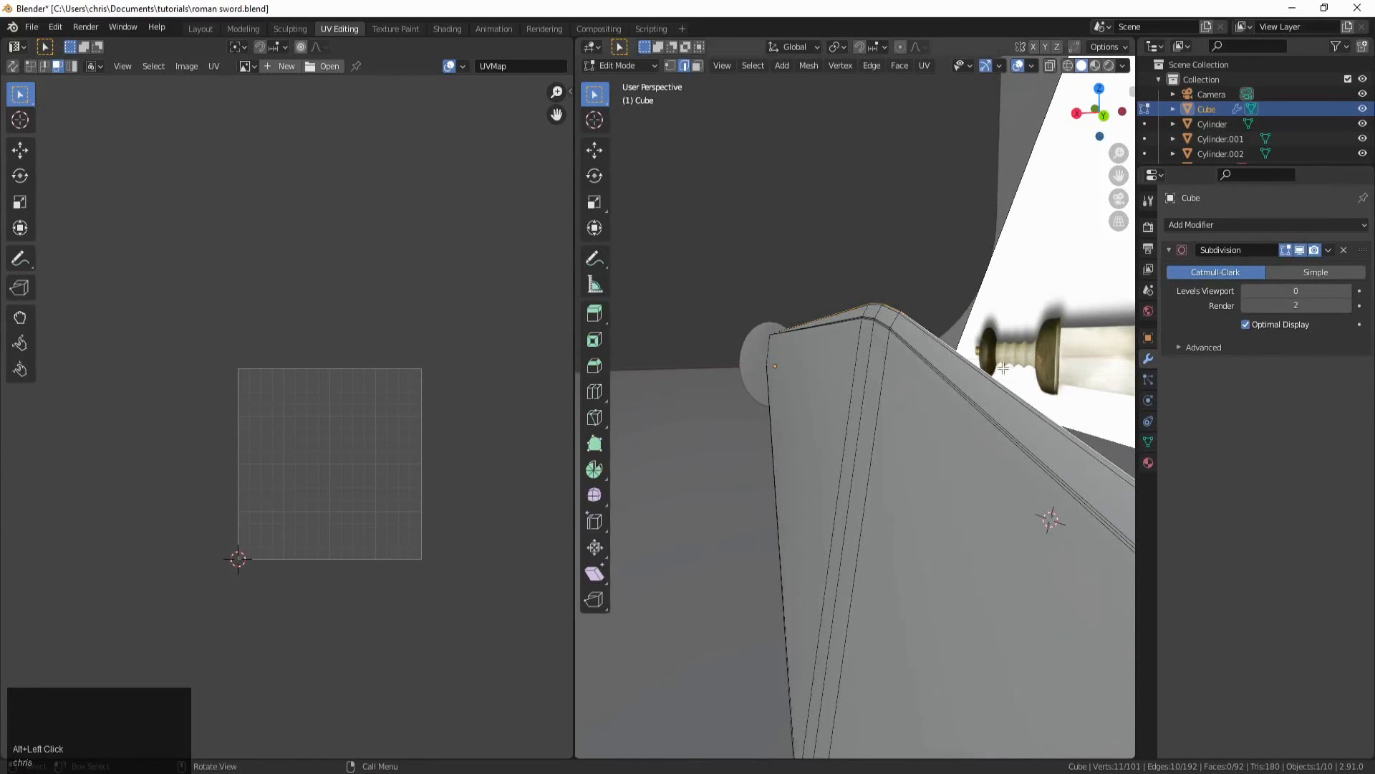
{"action": "scroll", "coordinate": [1003, 368], "scroll_direction": "down", "scroll_amount": 3}
{"action": "right_click", "coordinate": [887, 426]}
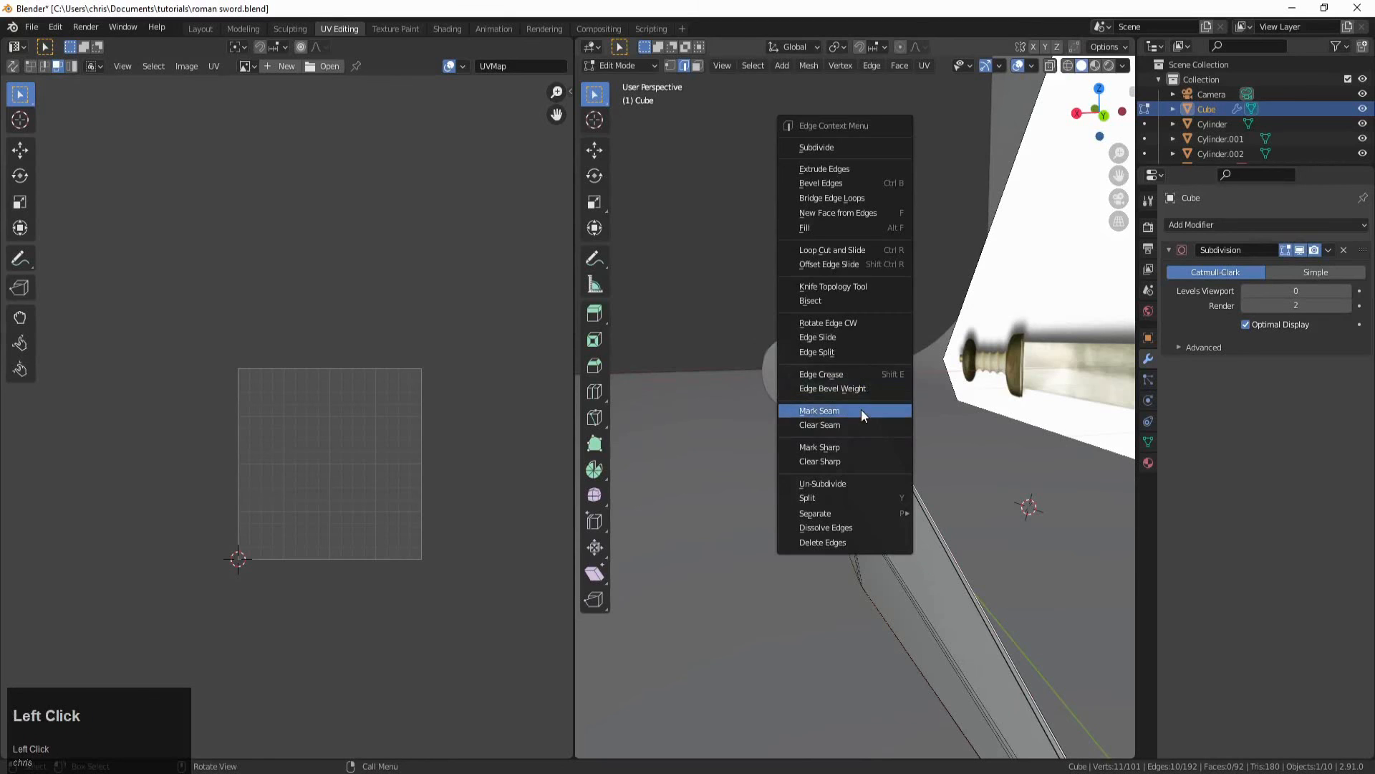
{"action": "left_click", "coordinate": [819, 411]}
{"action": "middle_click_drag", "start_coordinate": [861, 412], "coordinate": [879, 454]}
{"action": "key", "text": "a"}
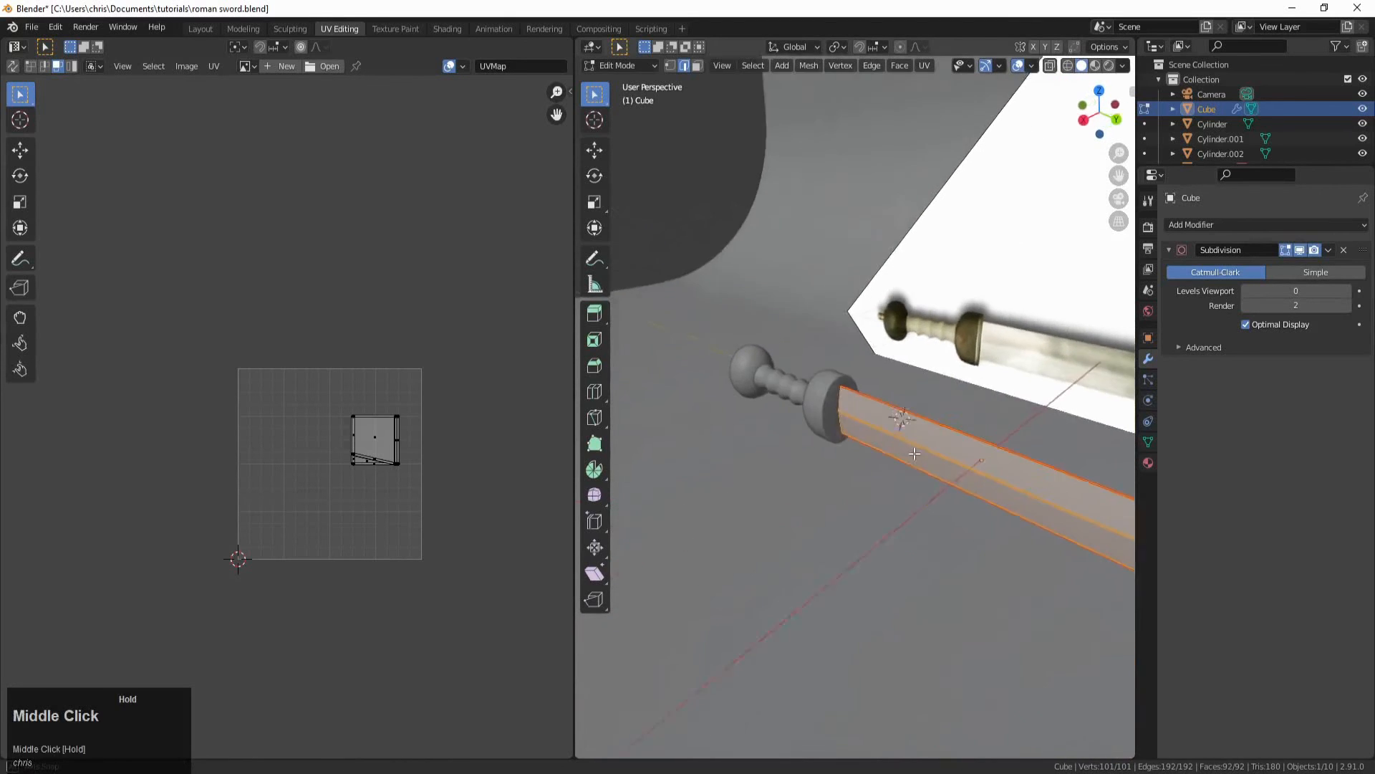
Step: Unwrap the whole blade along its marked seam with the standard Unwrap operation
{"action": "scroll", "coordinate": [888, 456], "scroll_direction": "up", "scroll_amount": 2}
{"action": "scroll", "coordinate": [403, 459], "scroll_direction": "up", "scroll_amount": 3}
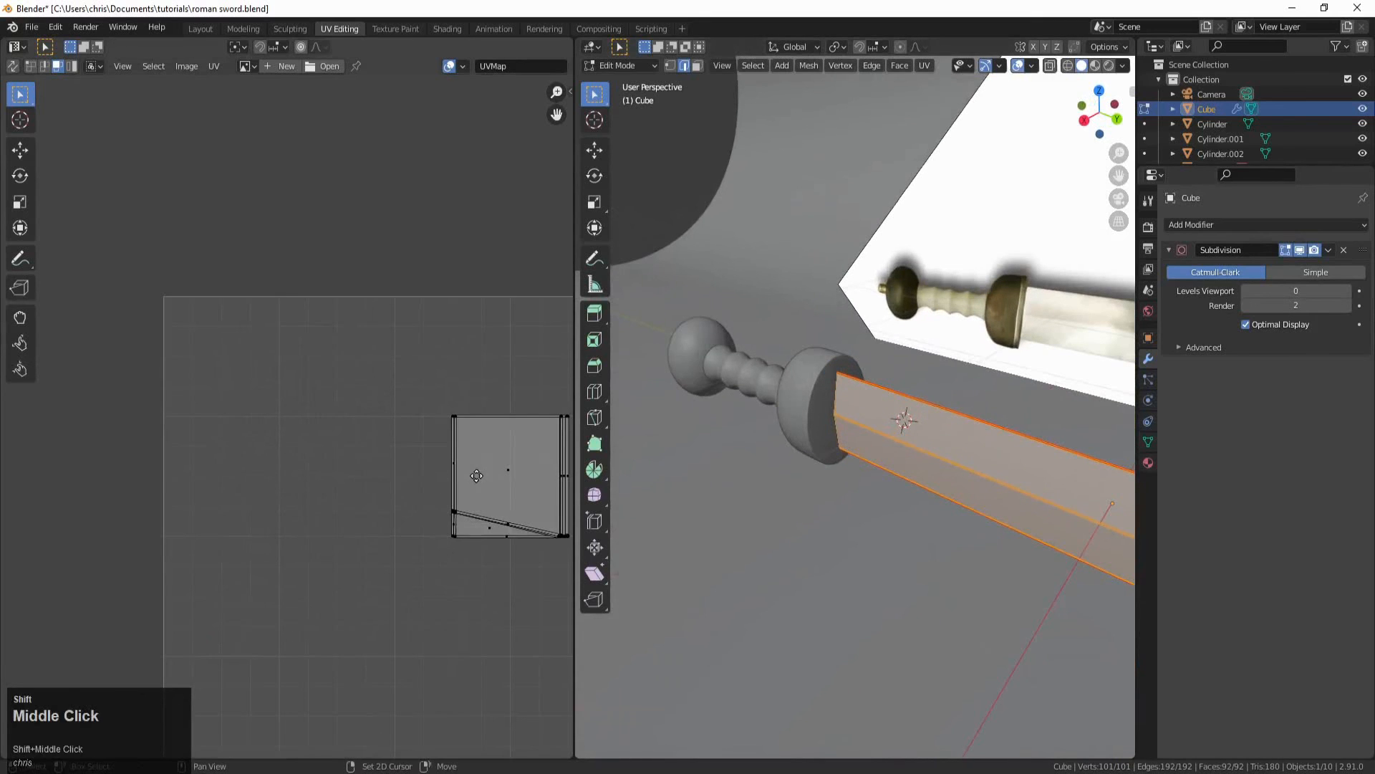
{"action": "middle_click_drag", "start_coordinate": [402, 458], "coordinate": [338, 433]}
{"action": "scroll", "coordinate": [470, 496], "scroll_direction": "up", "scroll_amount": 1}
{"action": "scroll", "coordinate": [470, 497], "scroll_direction": "down", "scroll_amount": 2}
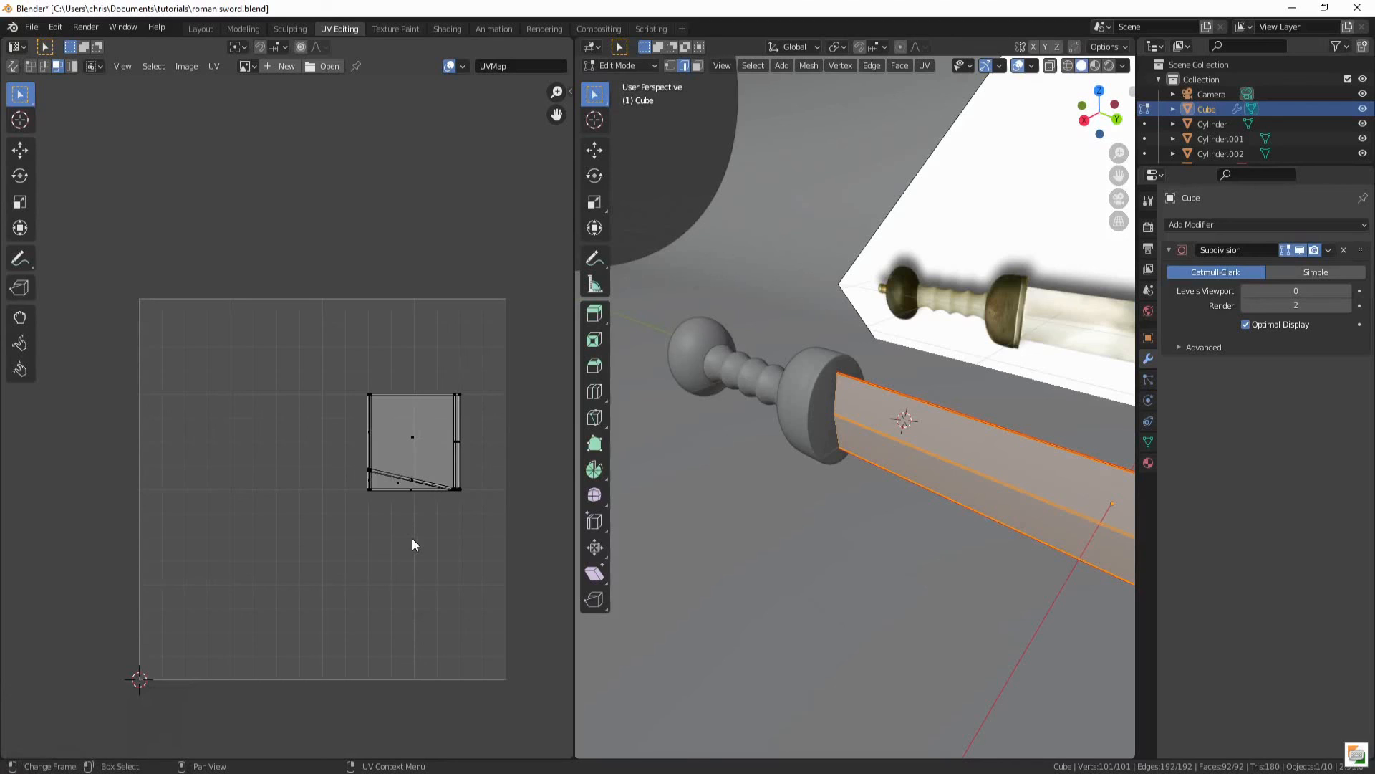
{"action": "middle_click_drag", "start_coordinate": [702, 465], "coordinate": [719, 453]}
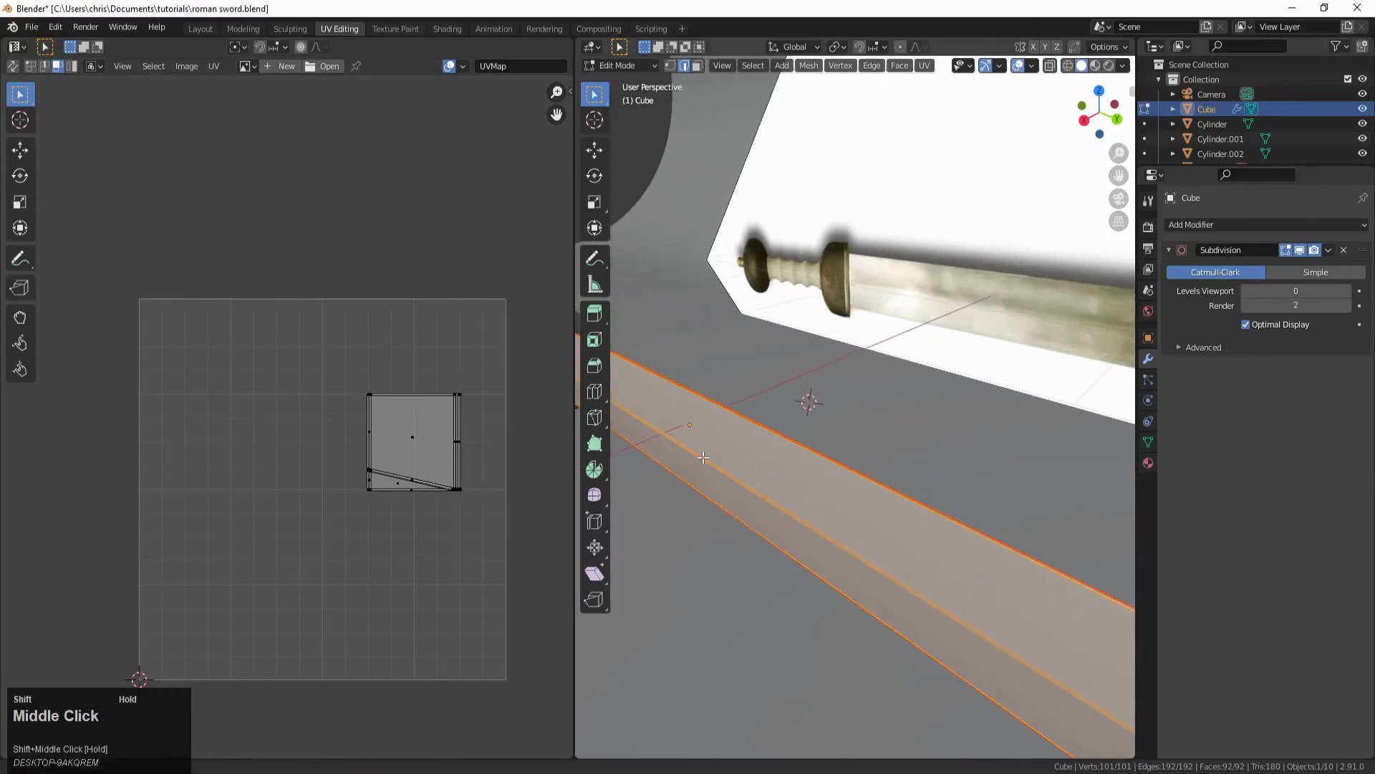
{"action": "scroll", "coordinate": [720, 452], "scroll_direction": "down", "scroll_amount": 2}
{"action": "scroll", "coordinate": [790, 466], "scroll_direction": "down", "scroll_amount": 1}
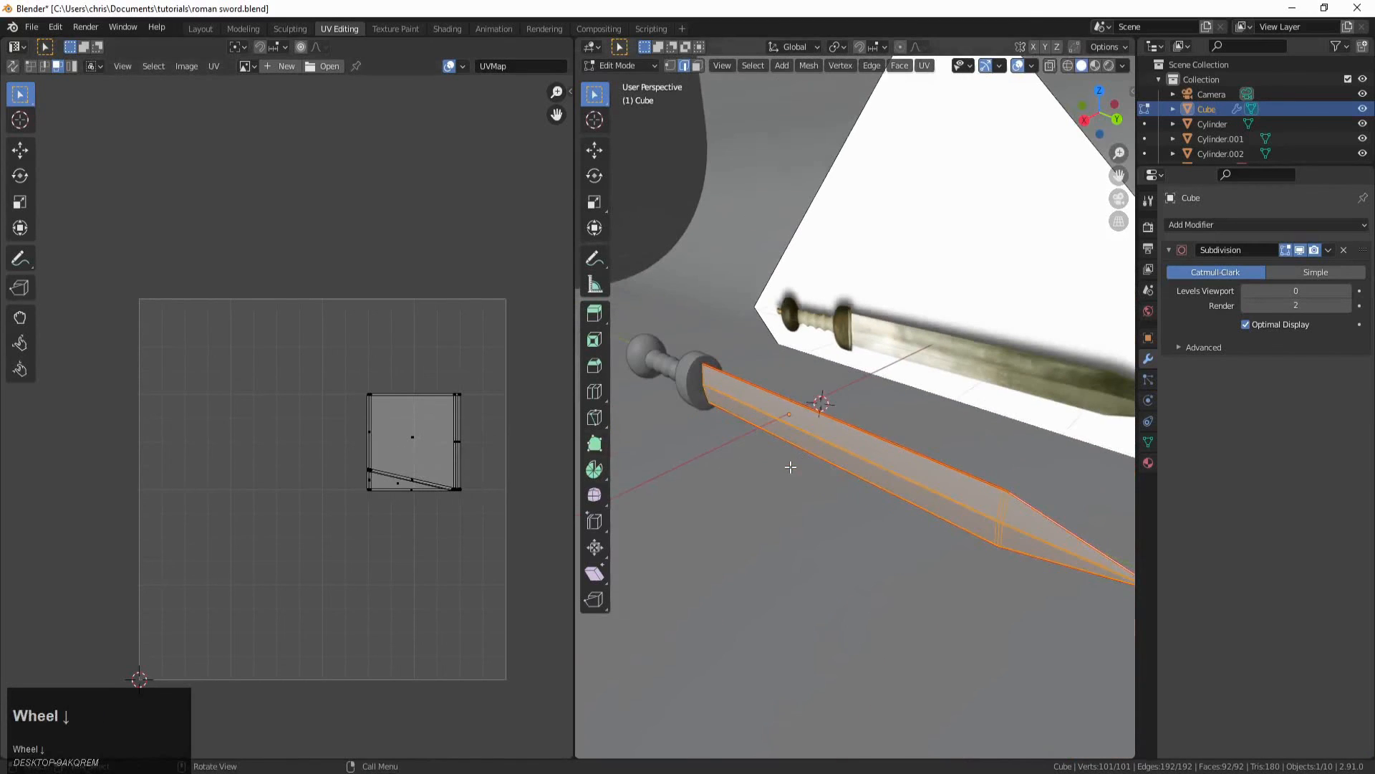
{"action": "left_click", "coordinate": [929, 72]}
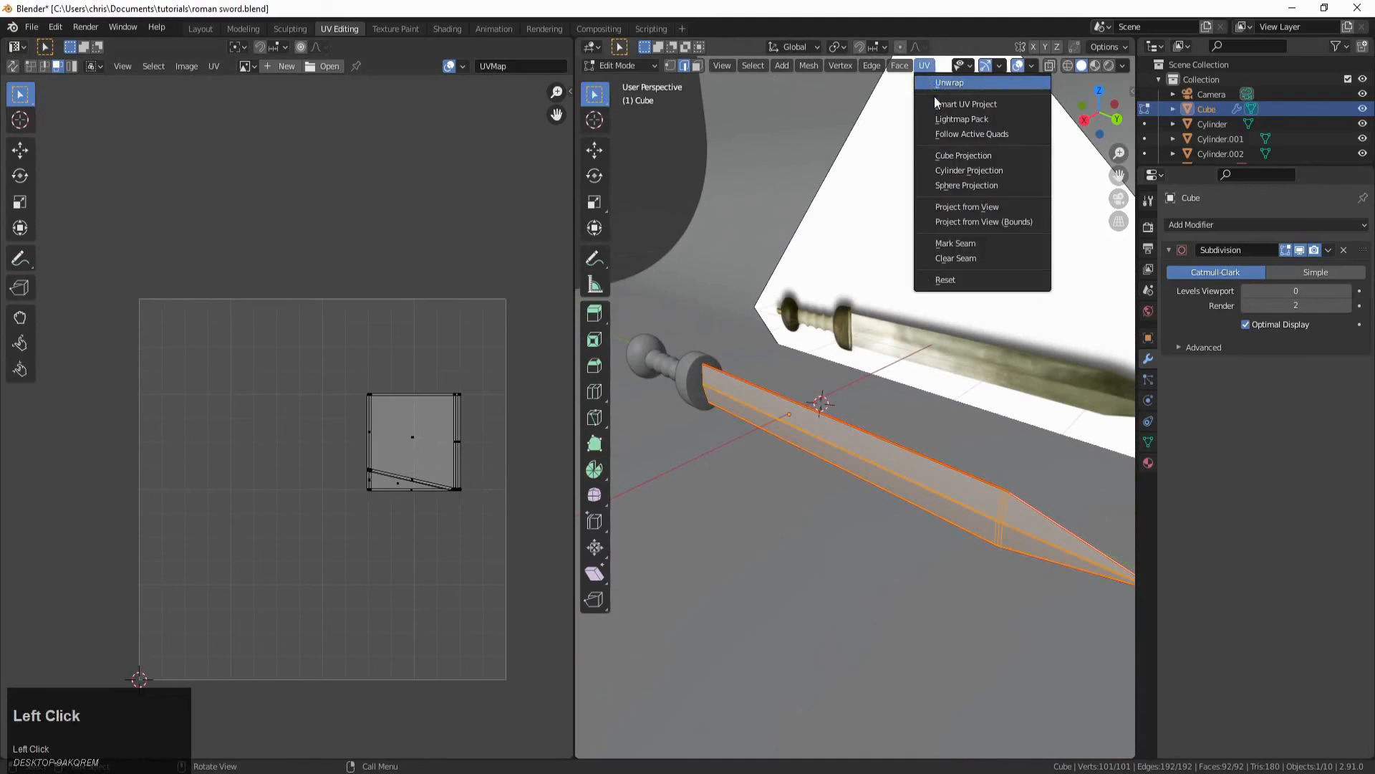
{"action": "left_click", "coordinate": [939, 83]}
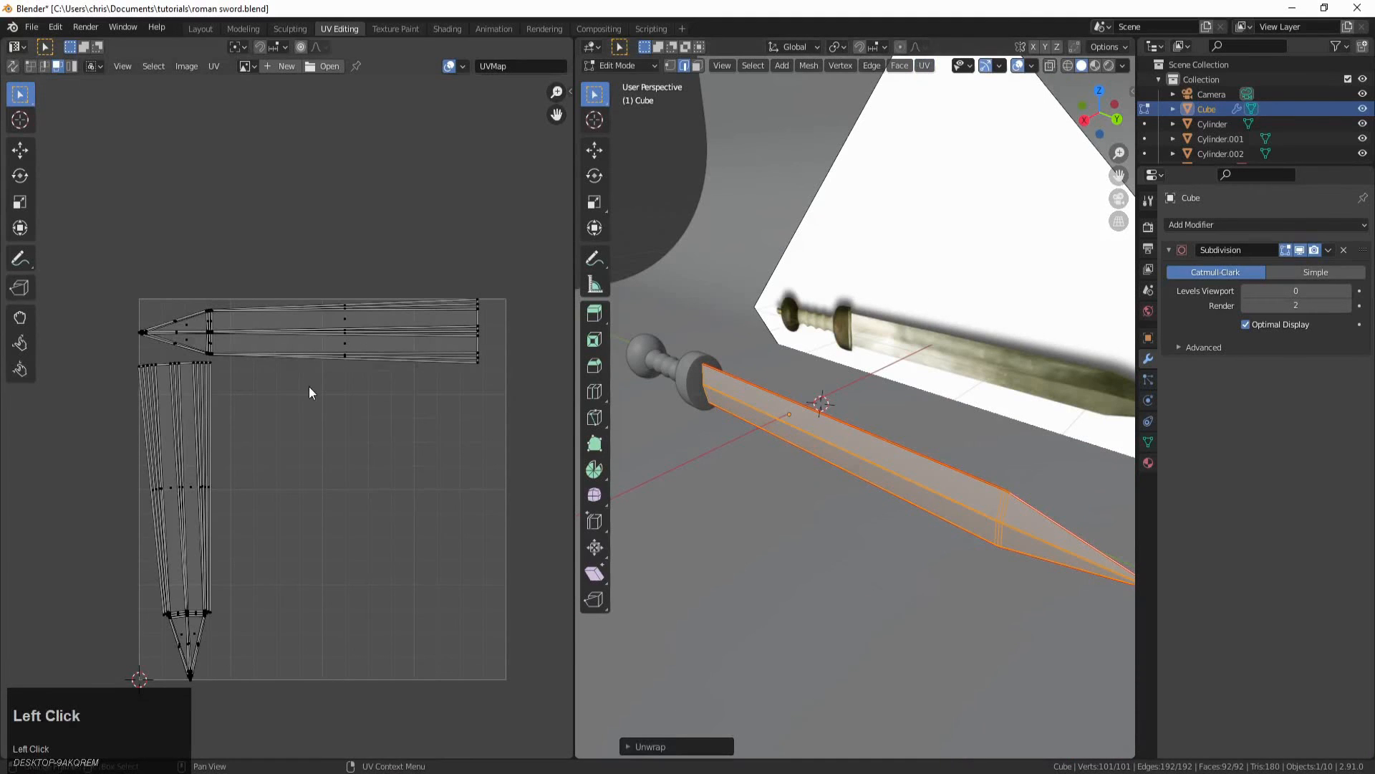
Step: Replace the blade's tapered UV layout by unwrapping the whole mesh with Smart UV Project
{"action": "scroll", "coordinate": [214, 337], "scroll_direction": "up", "scroll_amount": 2}
{"action": "middle_click_drag", "start_coordinate": [199, 342], "coordinate": [234, 387]}
{"action": "scroll", "coordinate": [235, 389], "scroll_direction": "up", "scroll_amount": 3}
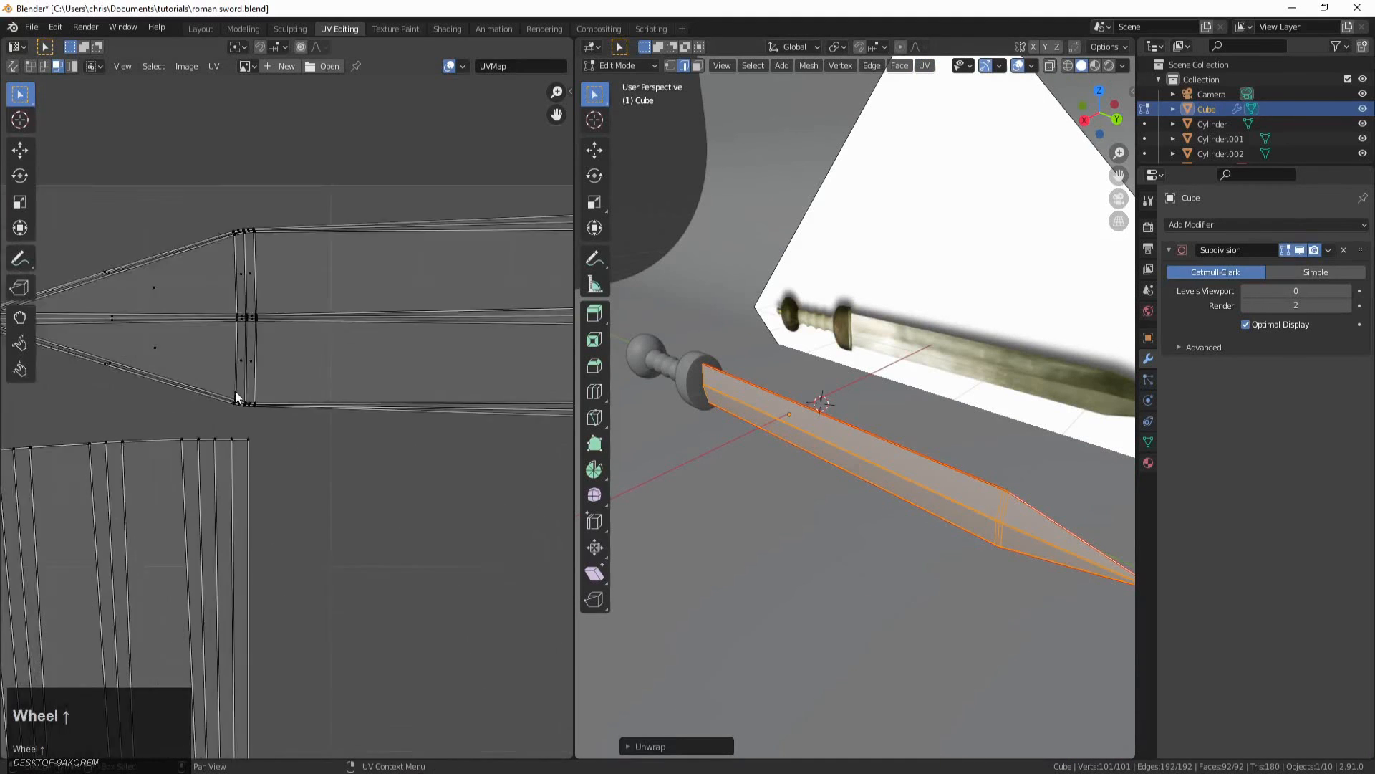
{"action": "scroll", "coordinate": [156, 374], "scroll_direction": "up", "scroll_amount": 2}
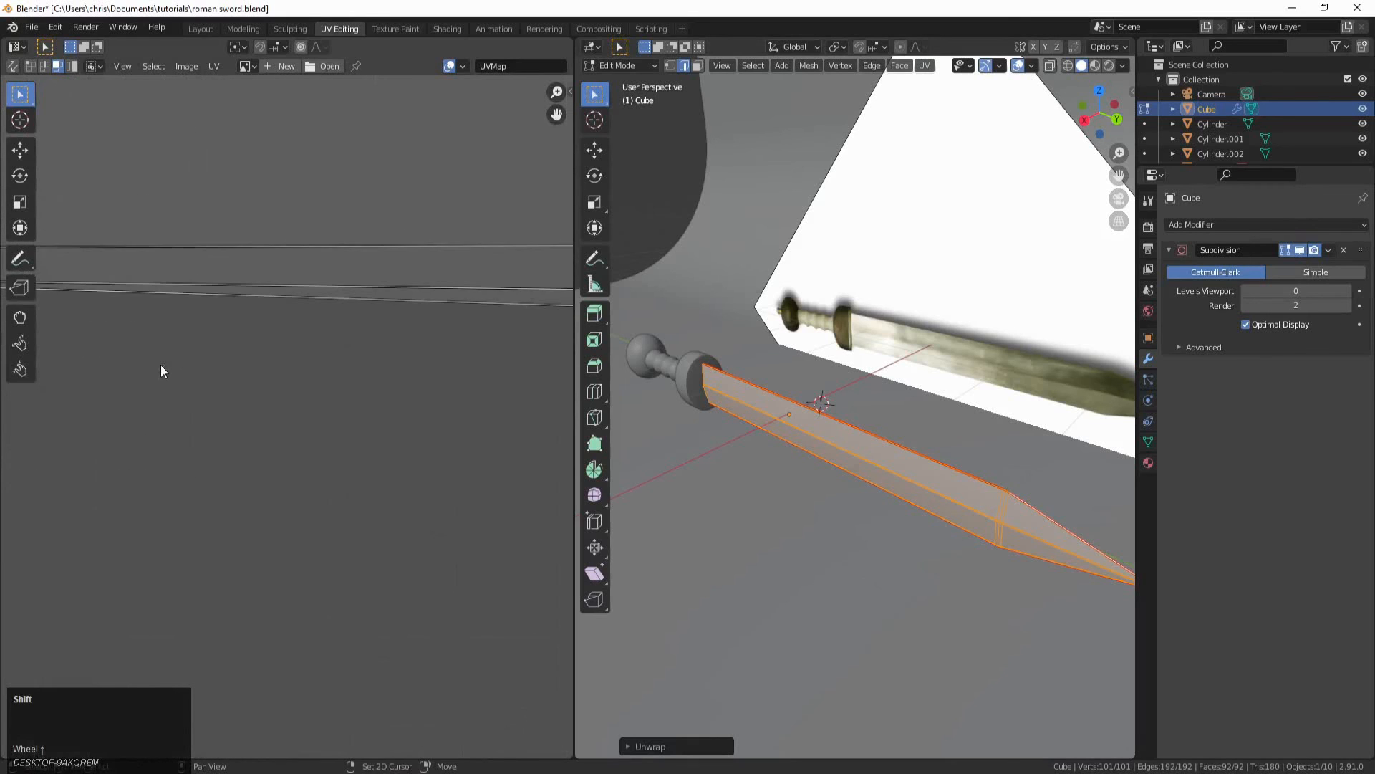
{"action": "middle_click_drag", "start_coordinate": [160, 368], "coordinate": [367, 394], "text": "shift"}
{"action": "scroll", "coordinate": [162, 337], "scroll_direction": "down", "scroll_amount": 6}
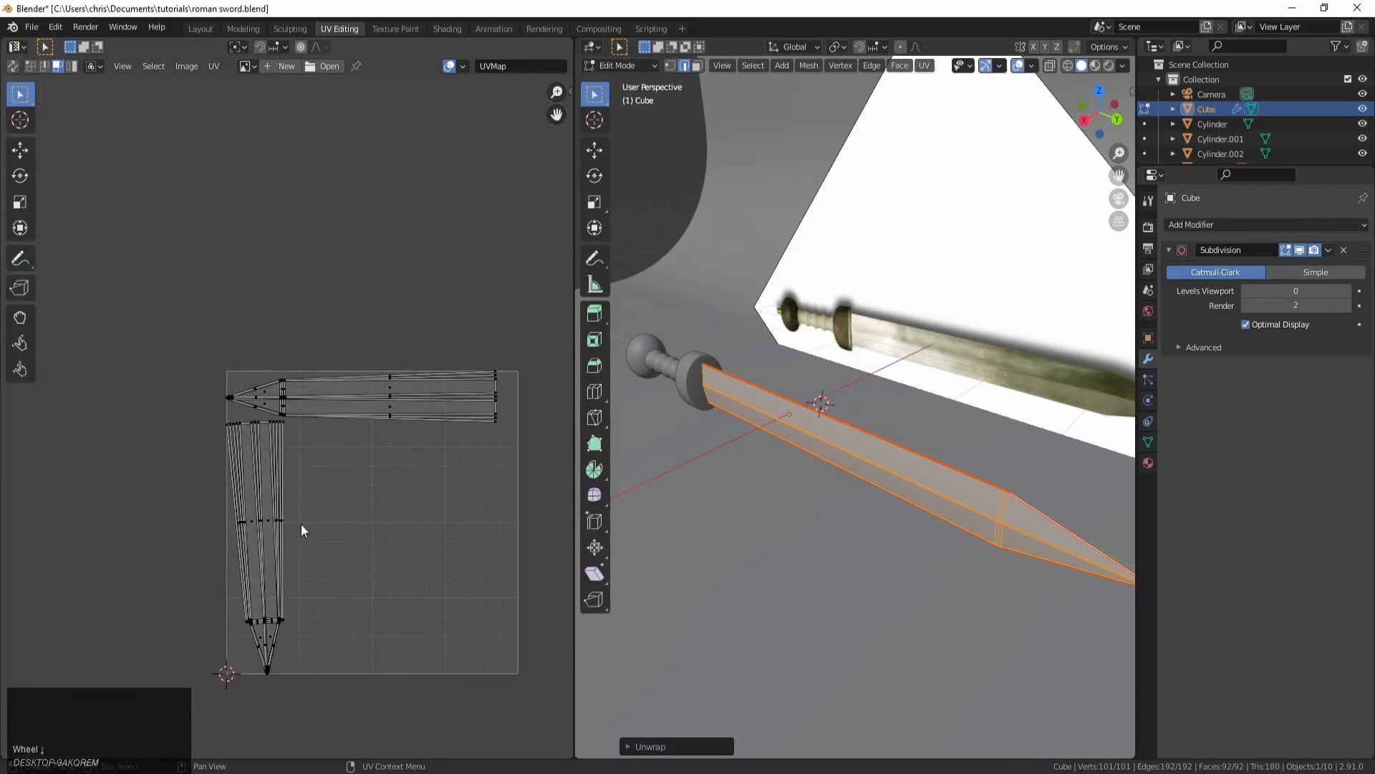
{"action": "left_click", "coordinate": [921, 71]}
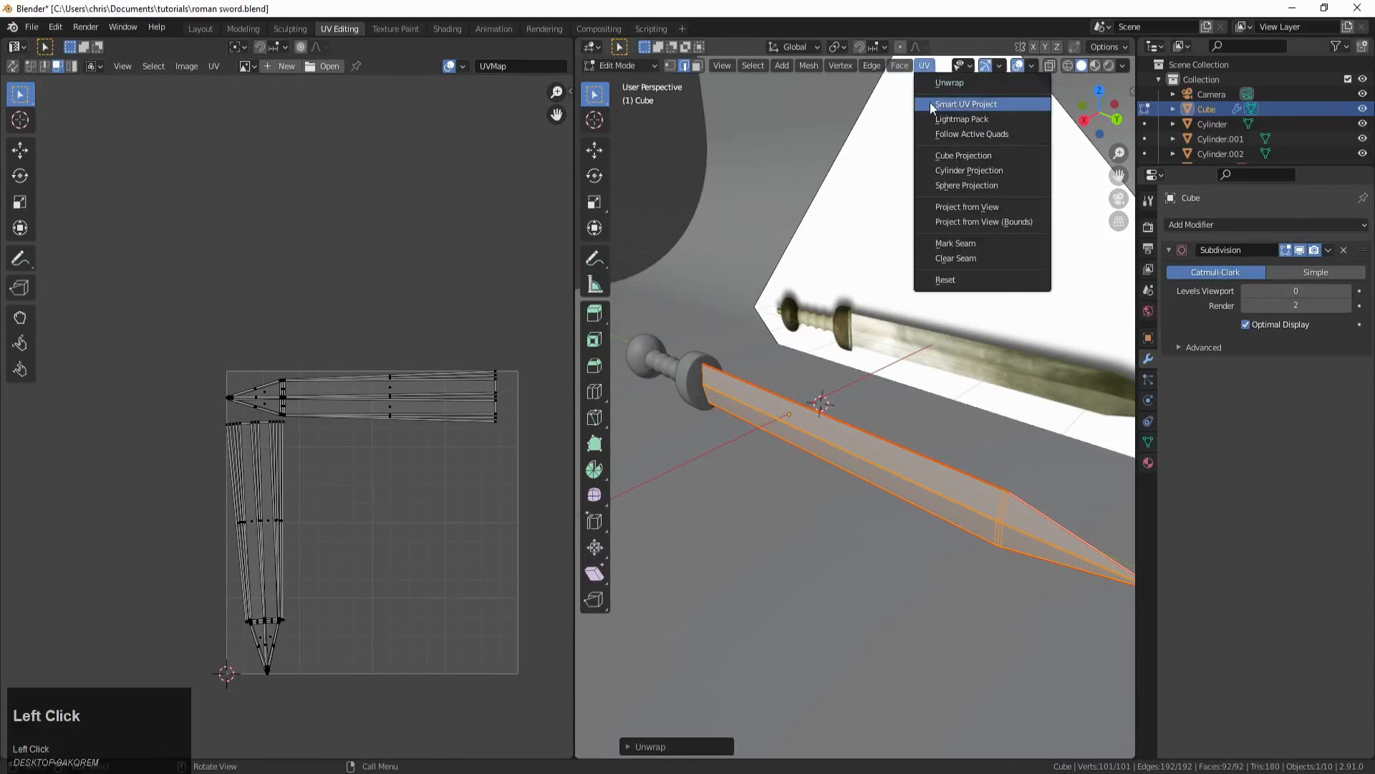
{"action": "left_click", "coordinate": [933, 103]}
{"action": "left_click", "coordinate": [911, 226]}
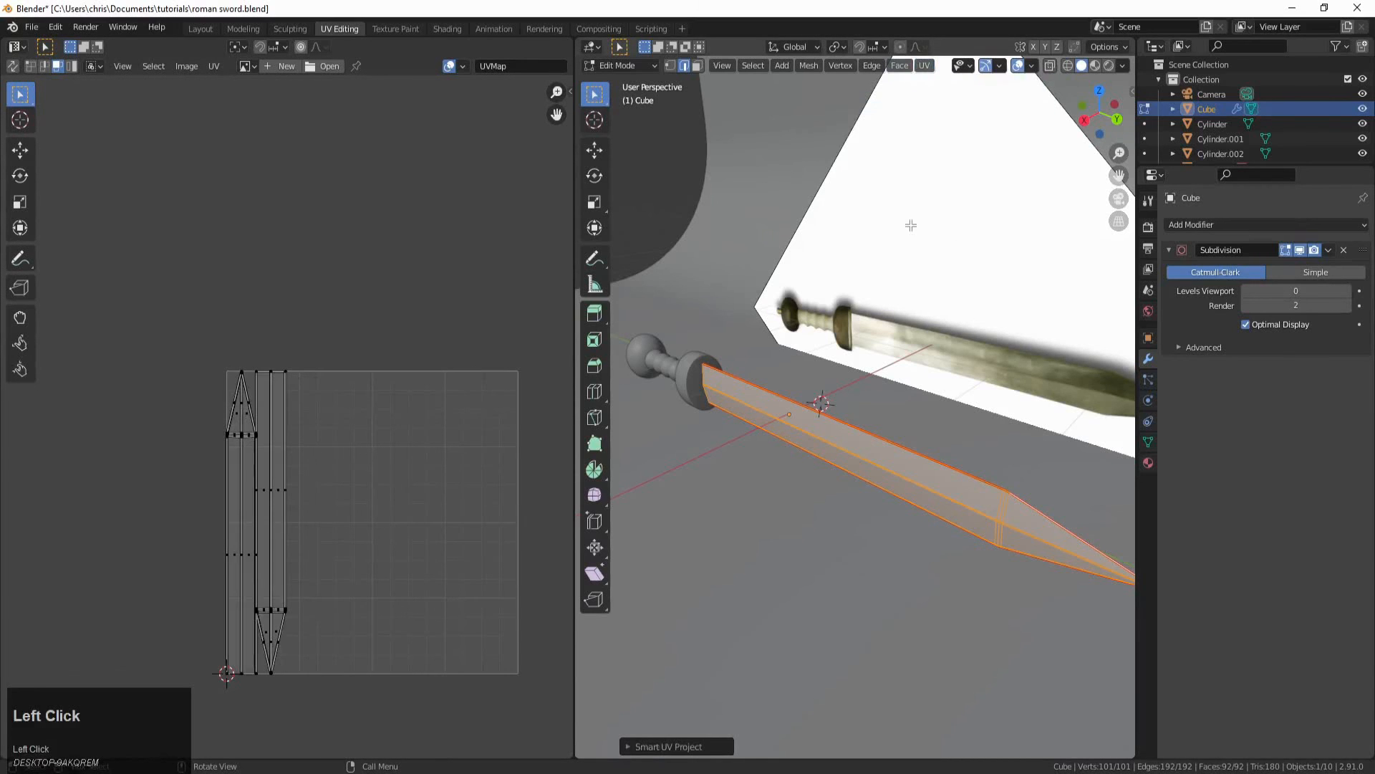
Step: Select the whole downward-pointing blade island in the UV layout and rotate it 180 degrees
{"action": "scroll", "coordinate": [273, 355], "scroll_direction": "up", "scroll_amount": 8}
{"action": "scroll", "coordinate": [252, 369], "scroll_direction": "down", "scroll_amount": 5}
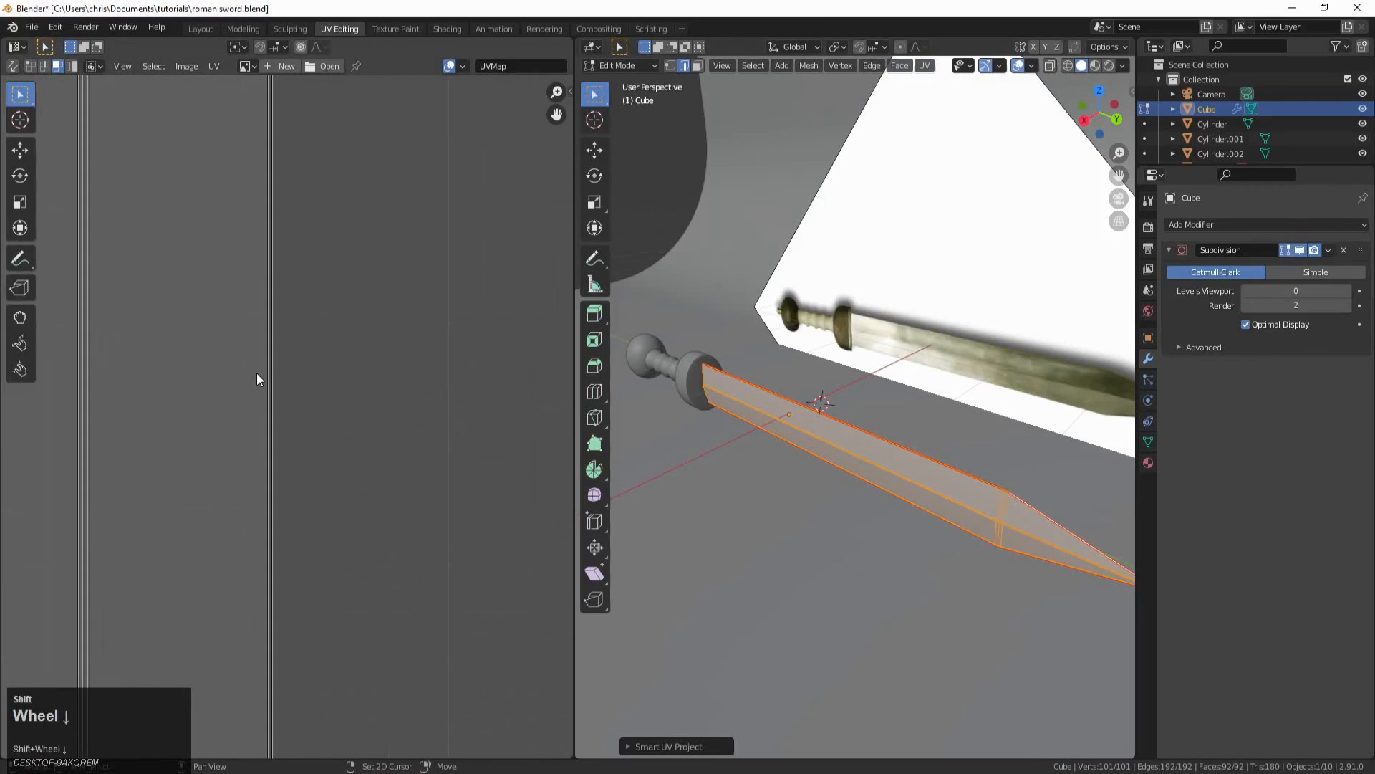
{"action": "scroll", "coordinate": [208, 438], "scroll_direction": "up", "scroll_amount": 3}
{"action": "middle_click_drag", "start_coordinate": [195, 427], "coordinate": [414, 399]}
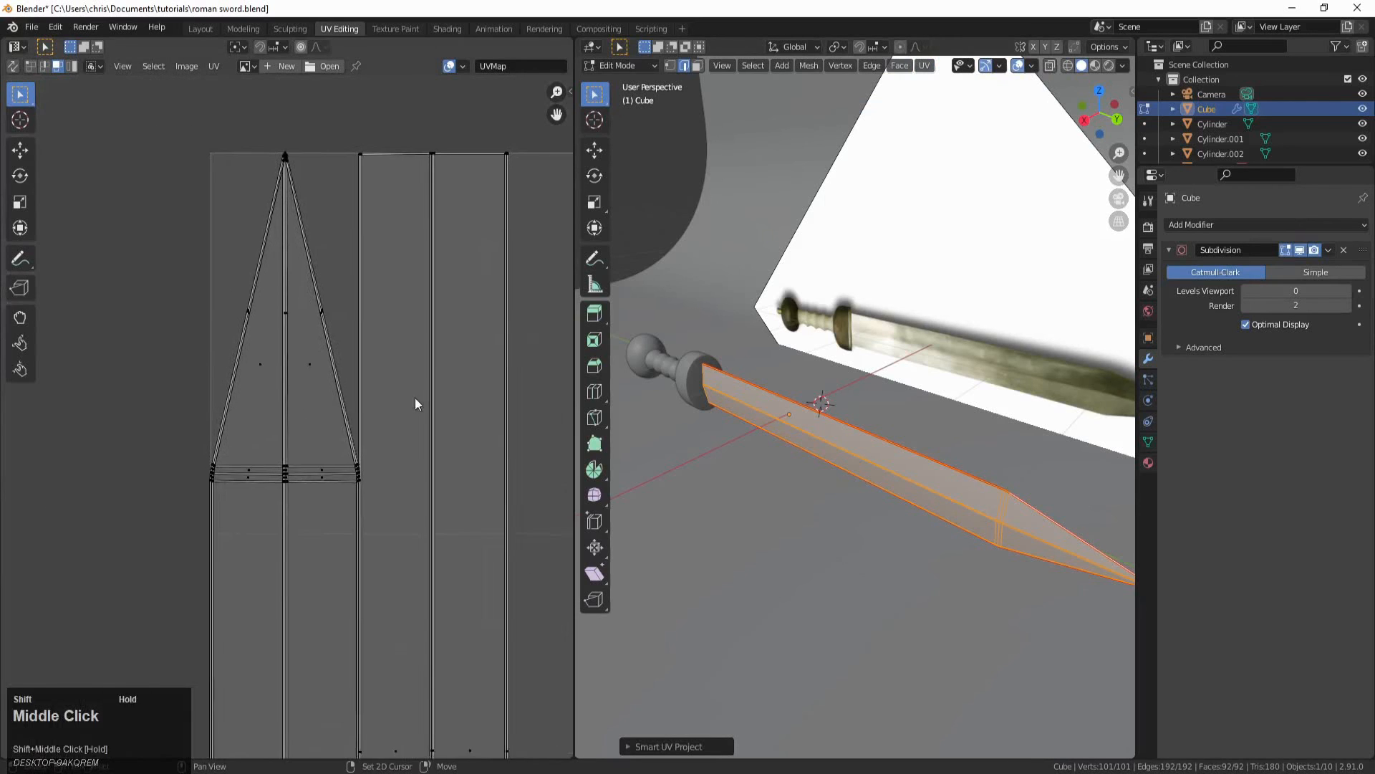
{"action": "scroll", "coordinate": [240, 470], "scroll_direction": "up", "scroll_amount": 4}
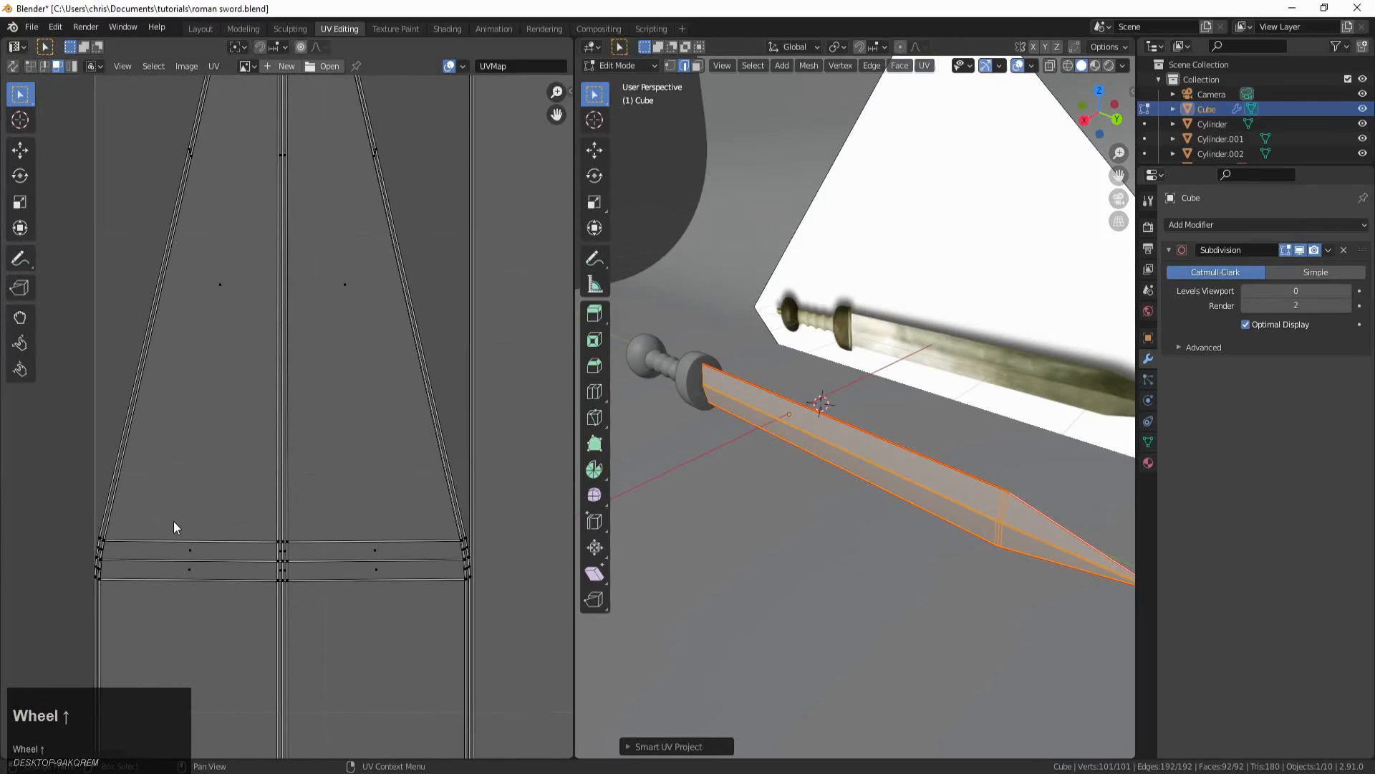
{"action": "scroll", "coordinate": [173, 522], "scroll_direction": "down", "scroll_amount": 5}
{"action": "left_click", "coordinate": [326, 497]}
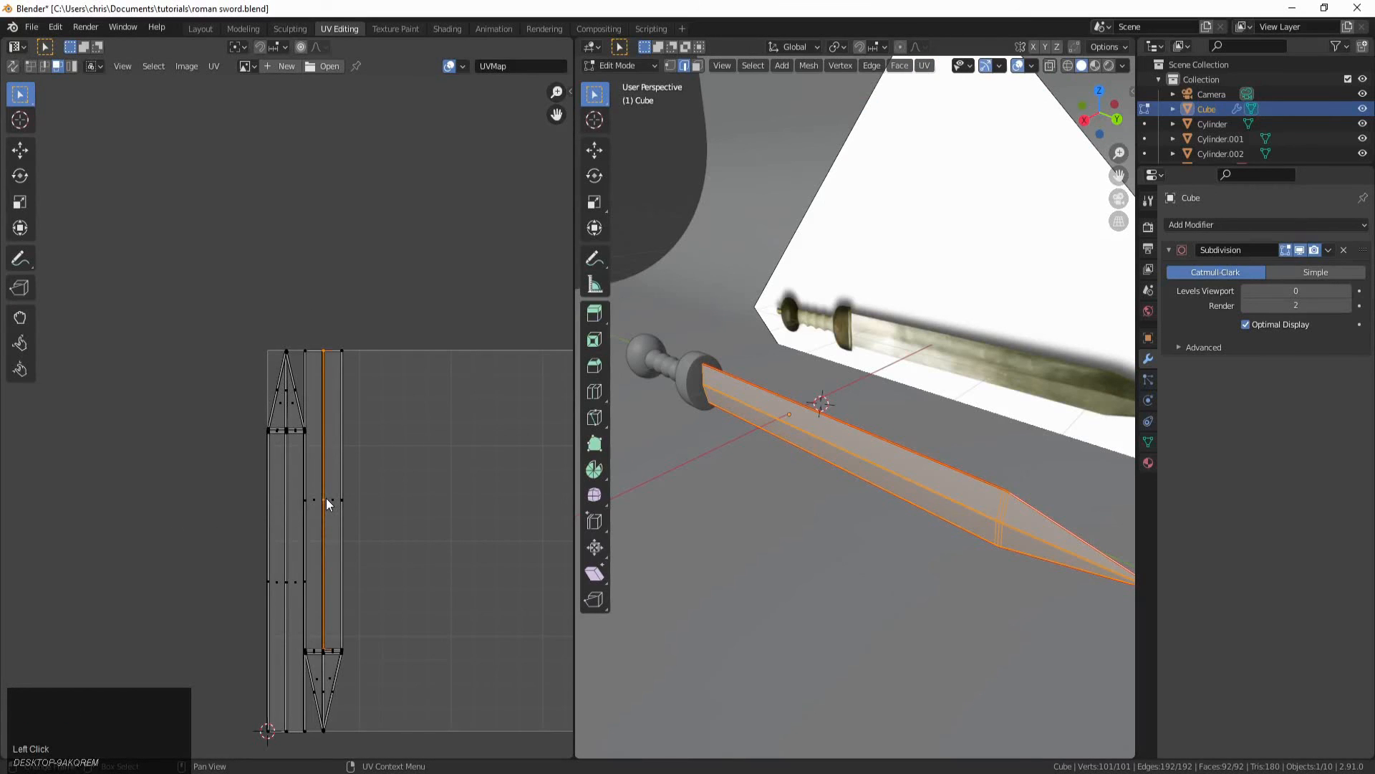
{"action": "key", "text": "l"}
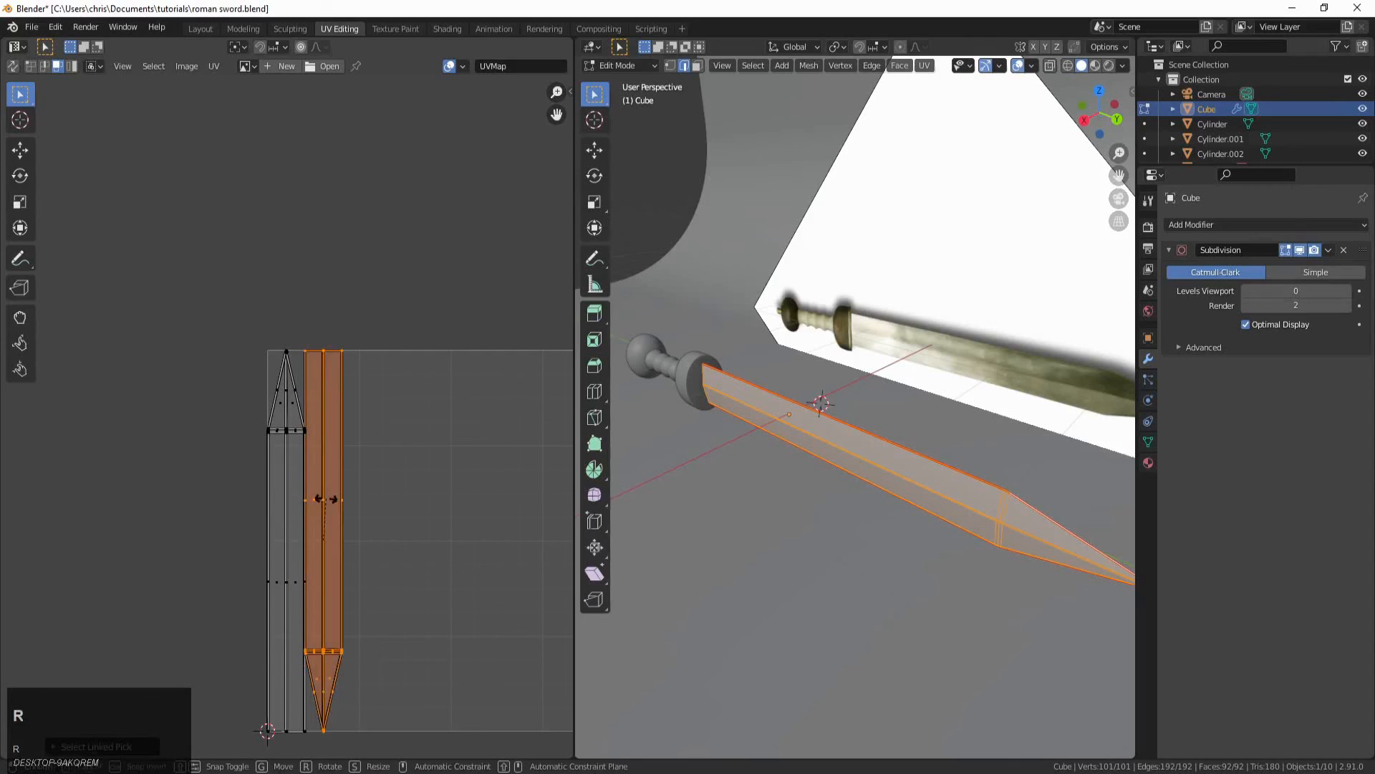
{"action": "key", "text": "r"}
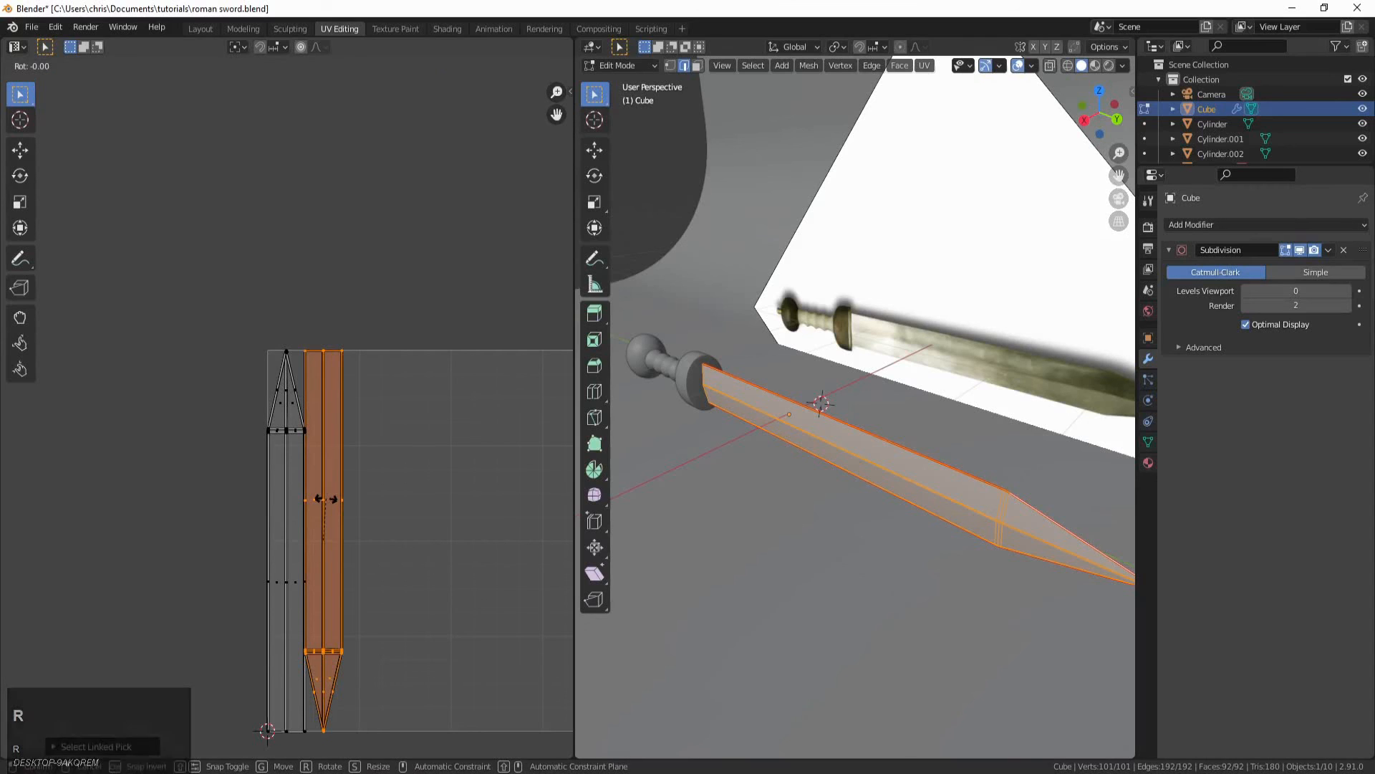
{"action": "key", "text": "1"}
{"action": "key", "text": "8"}
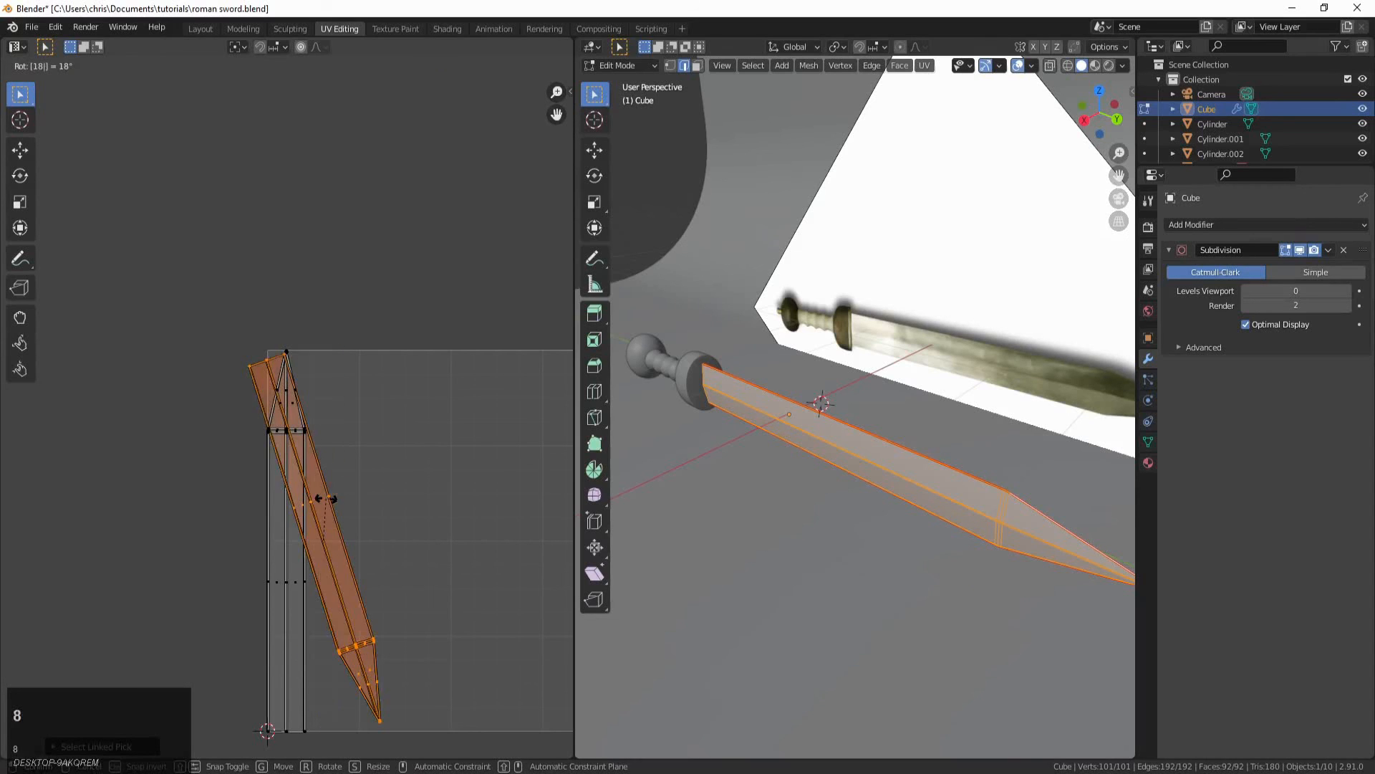
{"action": "key", "text": "0"}
{"action": "key", "text": "Return"}
Step: Select both blade islands, shift them slightly along X away from the UV border and scale them down a little
{"action": "scroll", "coordinate": [315, 451], "scroll_direction": "up", "scroll_amount": 4}
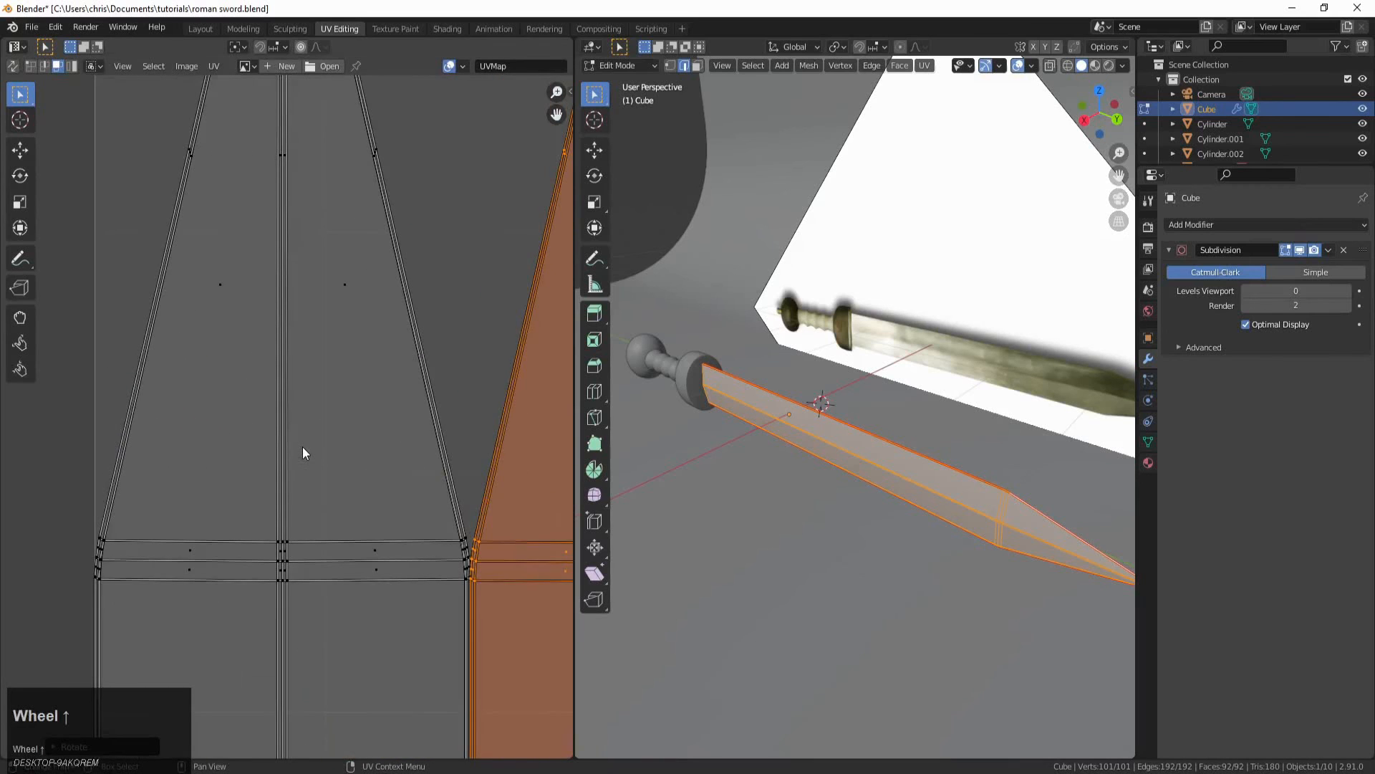
{"action": "middle_click_drag", "start_coordinate": [140, 545], "coordinate": [136, 413]}
{"action": "scroll", "coordinate": [254, 522], "scroll_direction": "up", "scroll_amount": 2}
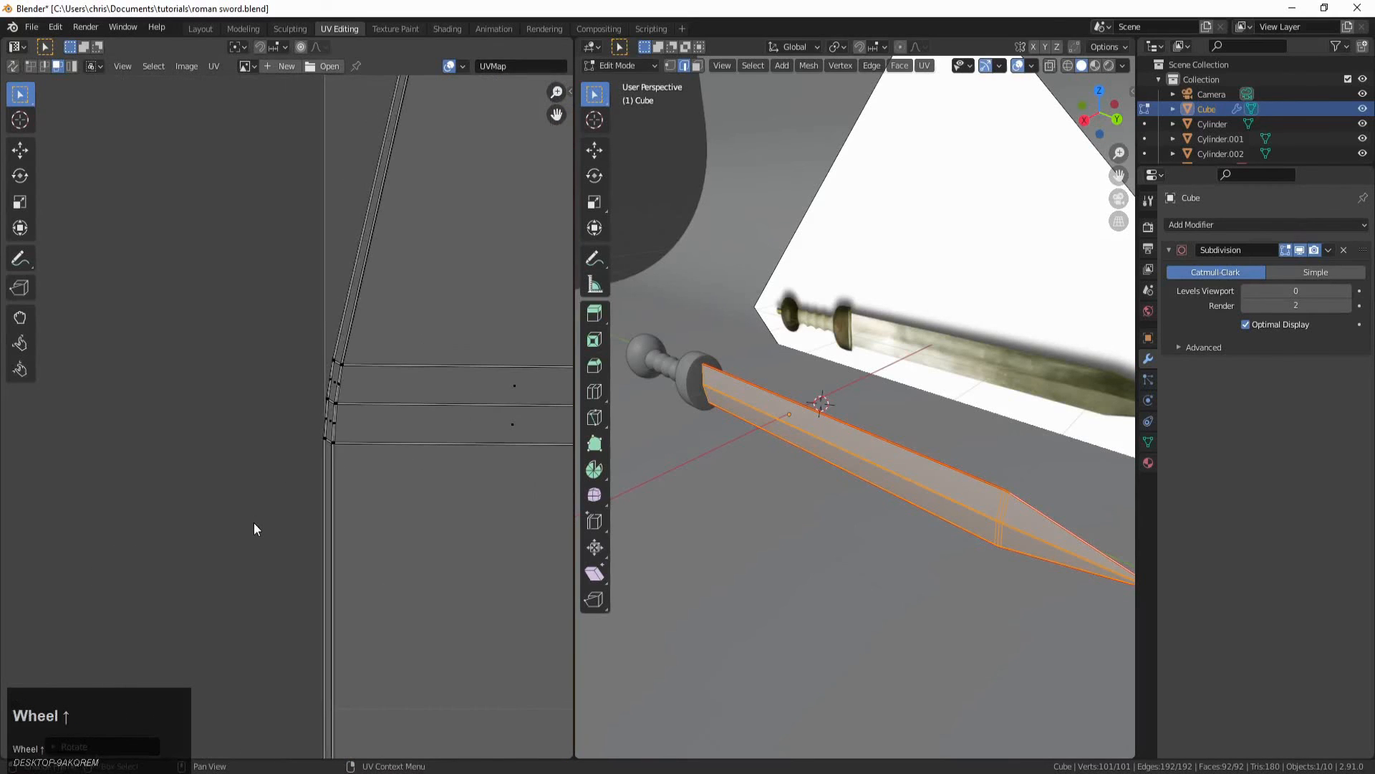
{"action": "scroll", "coordinate": [253, 522], "scroll_direction": "down", "scroll_amount": 5}
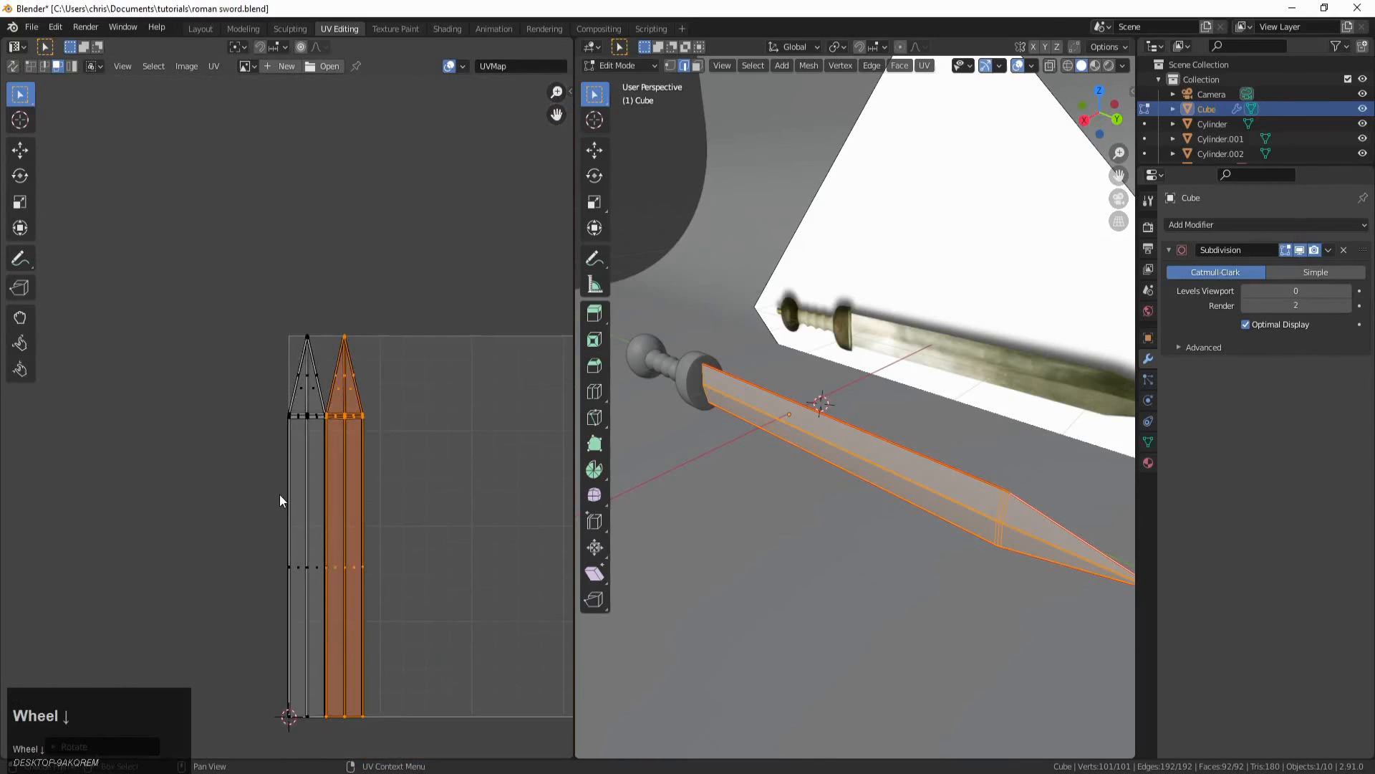
{"action": "key", "text": "a"}
{"action": "key", "text": "g"}
{"action": "key", "text": "x"}
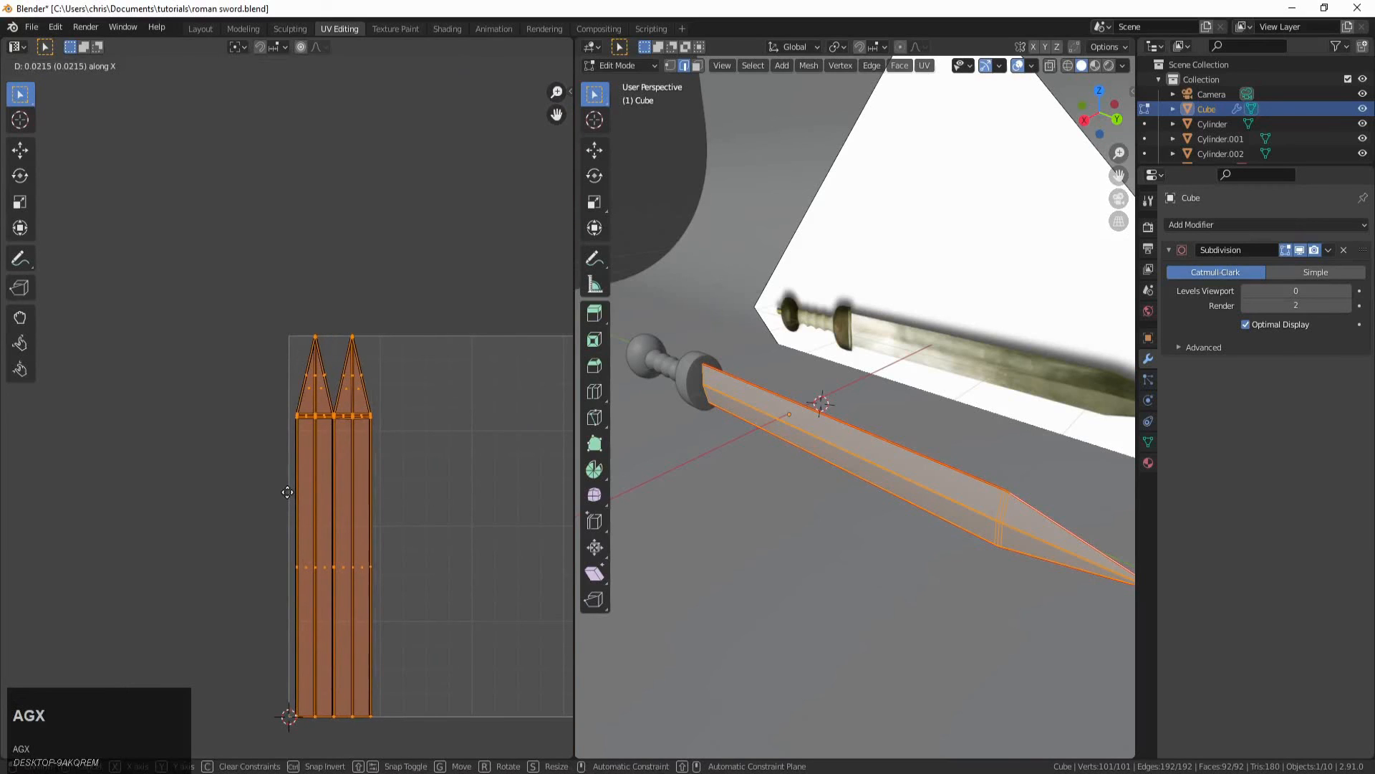
{"action": "left_click", "coordinate": [285, 492]}
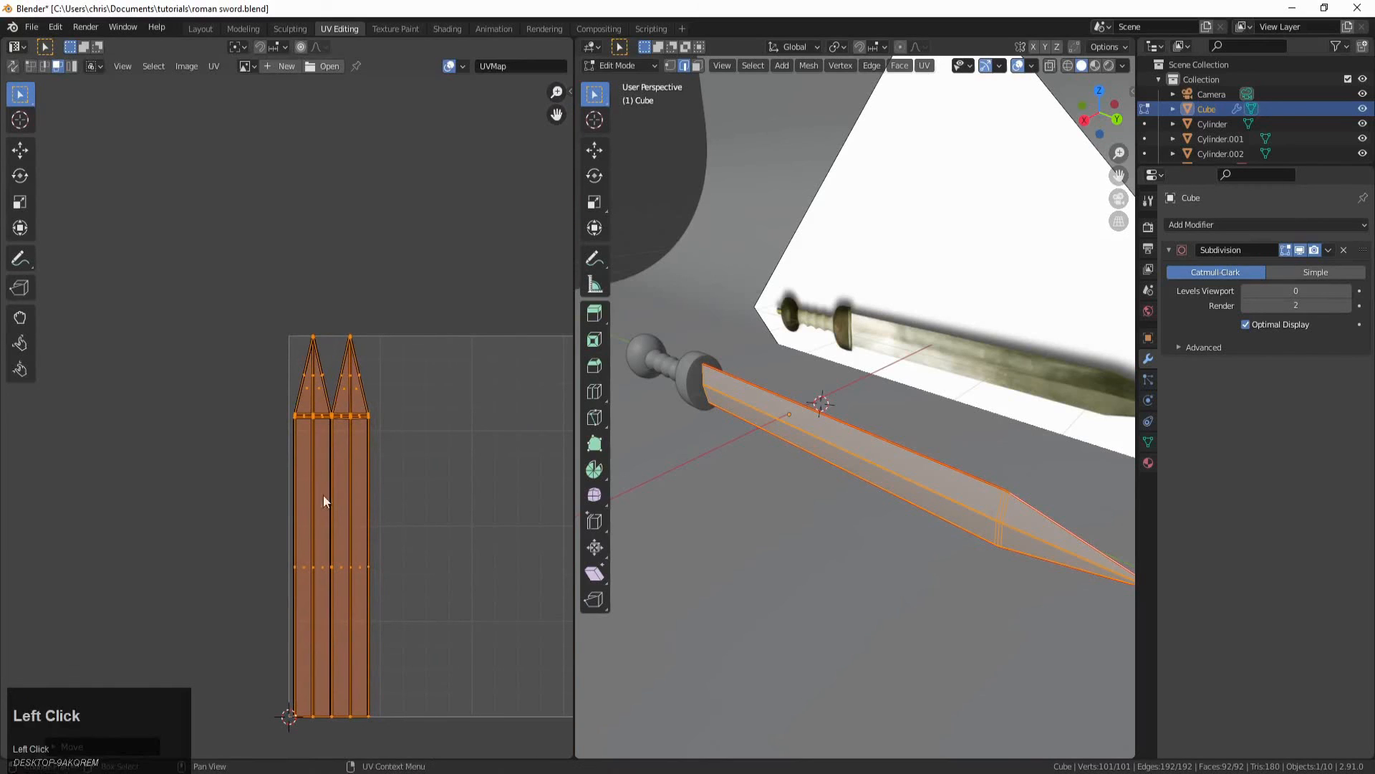
{"action": "key", "text": "s"}
{"action": "left_click", "coordinate": [384, 480]}
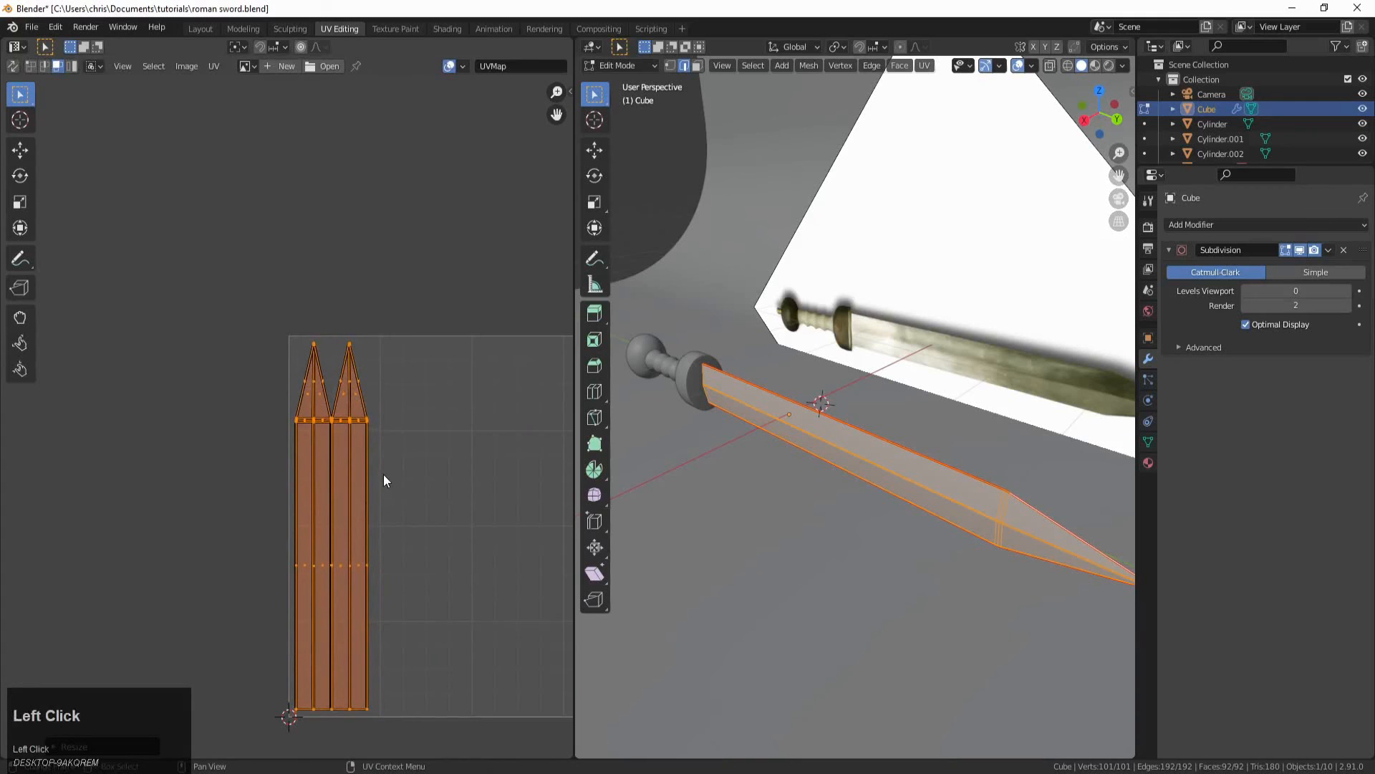
Step: Finish editing the blade and hide the sword's reference image in the scene
{"action": "scroll", "coordinate": [384, 480], "scroll_direction": "down", "scroll_amount": 2}
{"action": "scroll", "coordinate": [731, 423], "scroll_direction": "down", "scroll_amount": 2}
{"action": "middle_click_drag", "start_coordinate": [731, 423], "coordinate": [742, 409]}
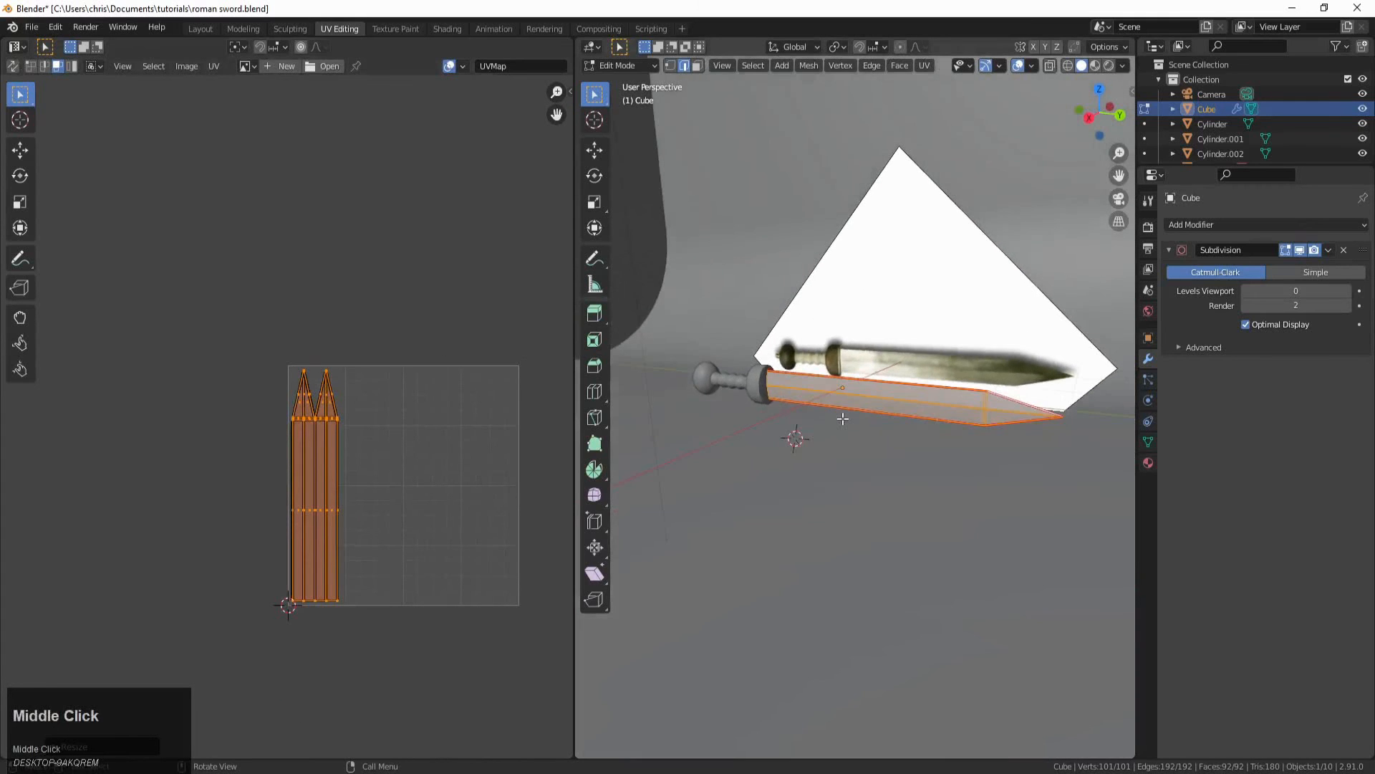
{"action": "key", "text": "Tab"}
{"action": "scroll", "coordinate": [867, 408], "scroll_direction": "up", "scroll_amount": 2}
{"action": "left_click", "coordinate": [922, 287]}
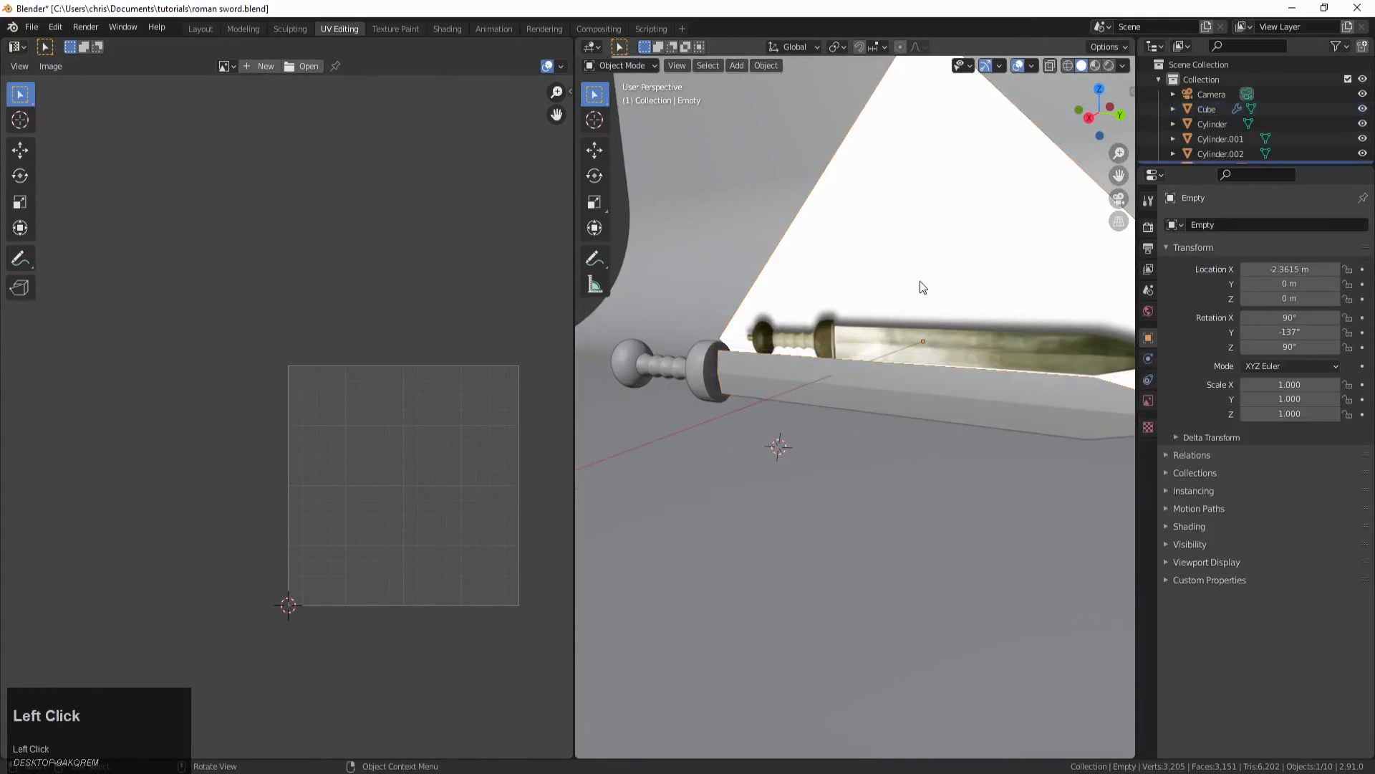
{"action": "key", "text": "h"}
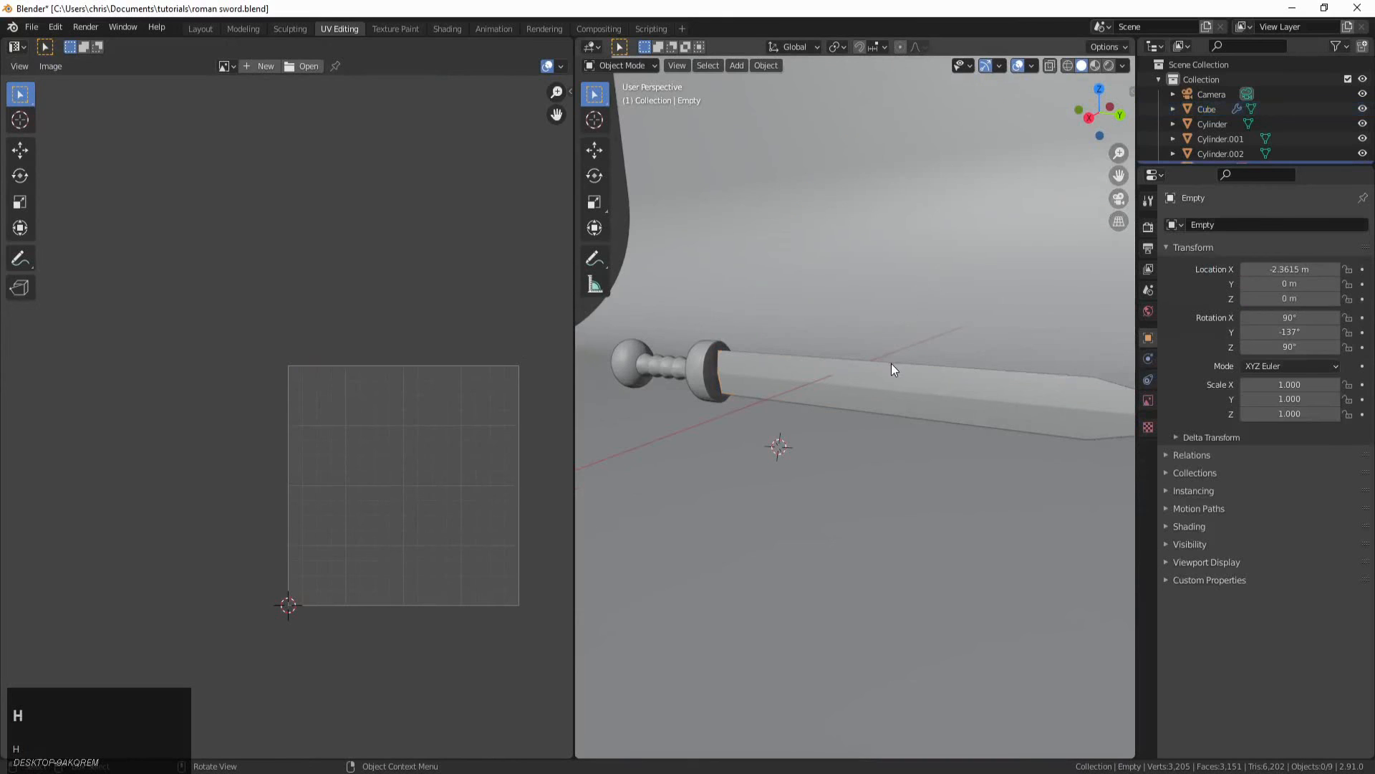
Step: Switch to the Layout workspace and bring the whole sword into view
{"action": "left_click", "coordinate": [201, 28]}
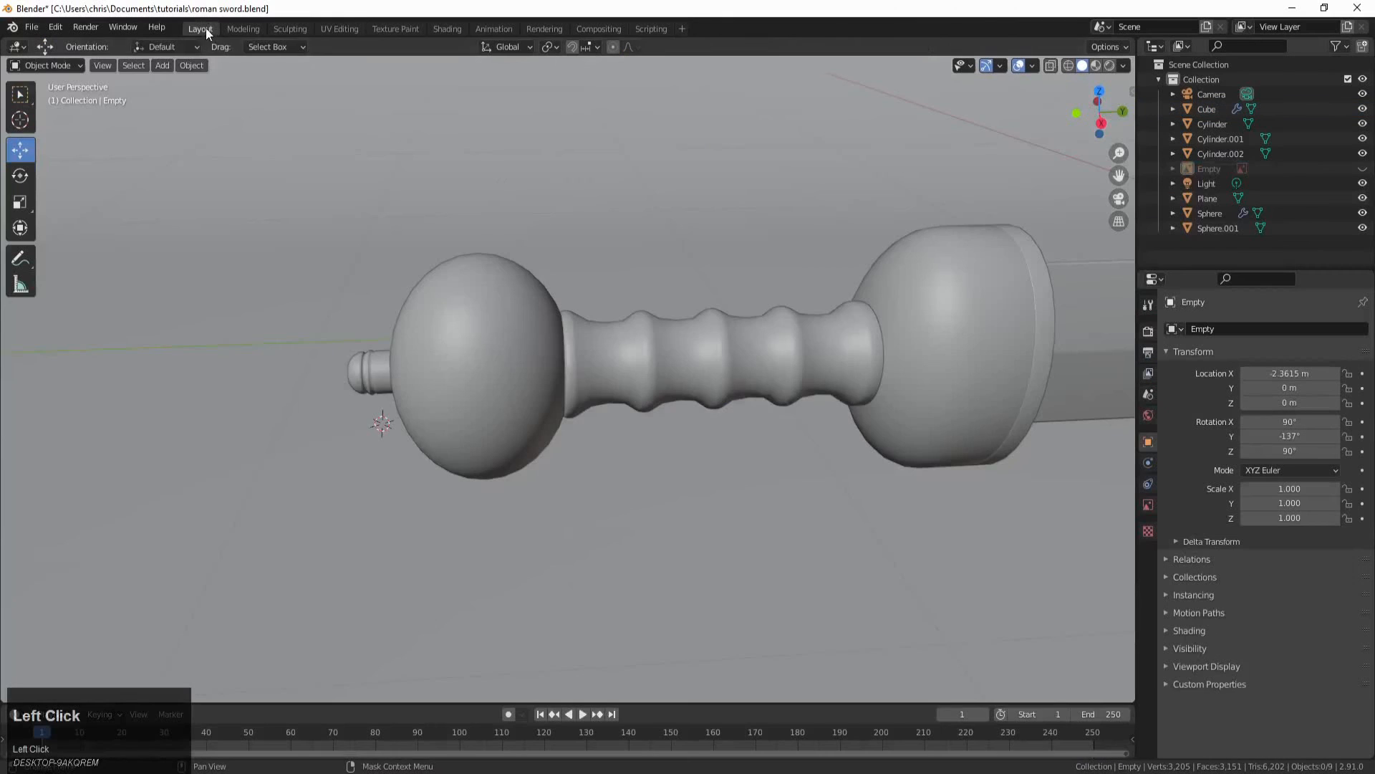
{"action": "scroll", "coordinate": [719, 276], "scroll_direction": "down", "scroll_amount": 2}
{"action": "middle_click_drag", "start_coordinate": [719, 277], "coordinate": [642, 277]}
{"action": "scroll", "coordinate": [642, 276], "scroll_direction": "down", "scroll_amount": 2}
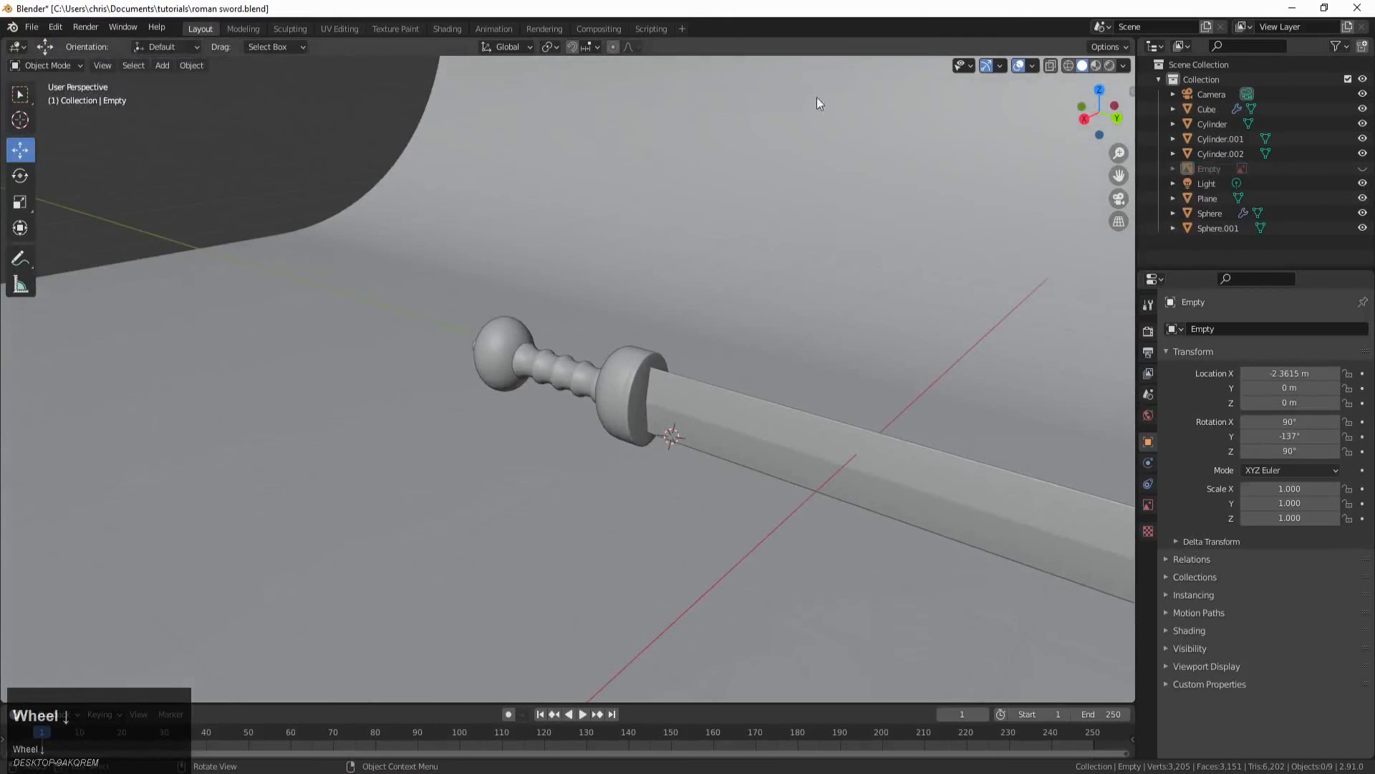
{"action": "middle_click_drag", "start_coordinate": [801, 279], "coordinate": [606, 261]}
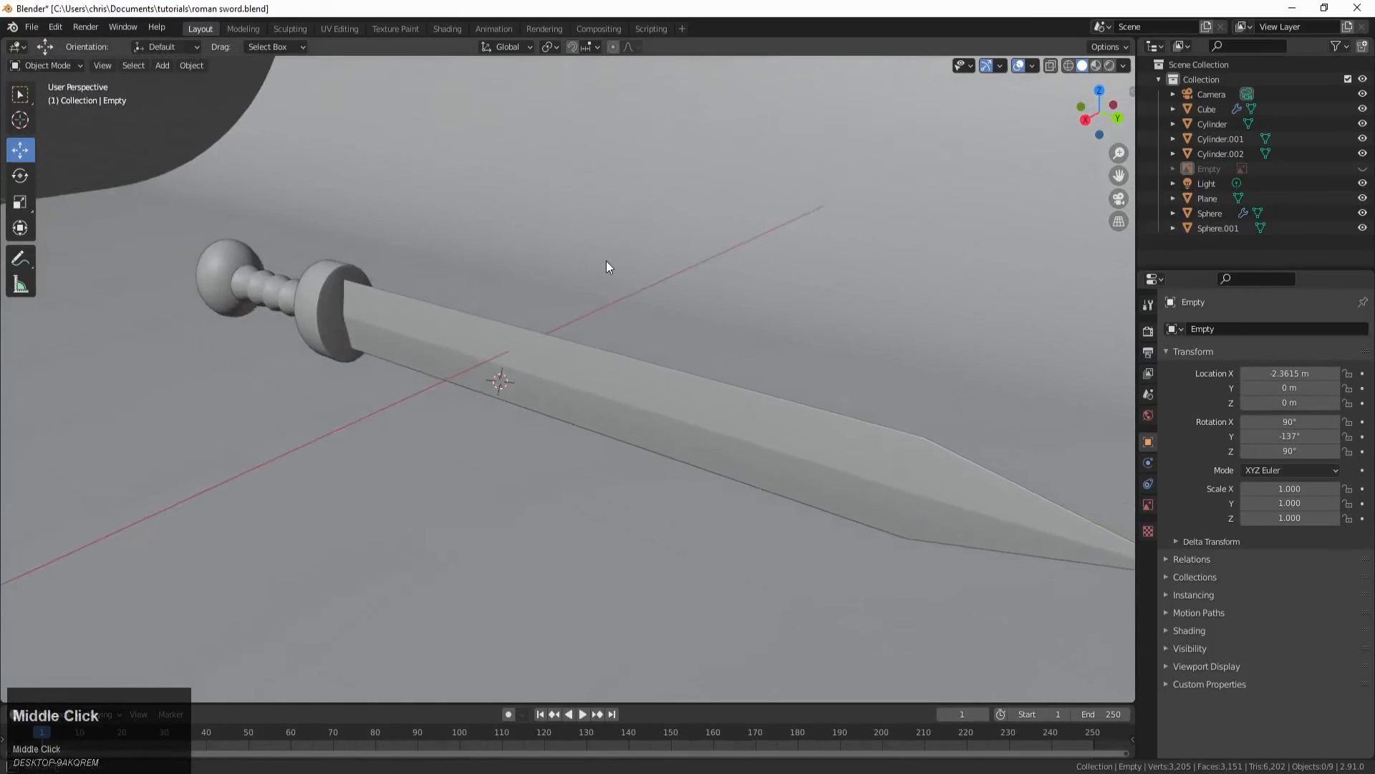
{"action": "scroll", "coordinate": [613, 265], "scroll_direction": "down", "scroll_amount": 2}
{"action": "scroll", "coordinate": [553, 337], "scroll_direction": "up", "scroll_amount": 1}
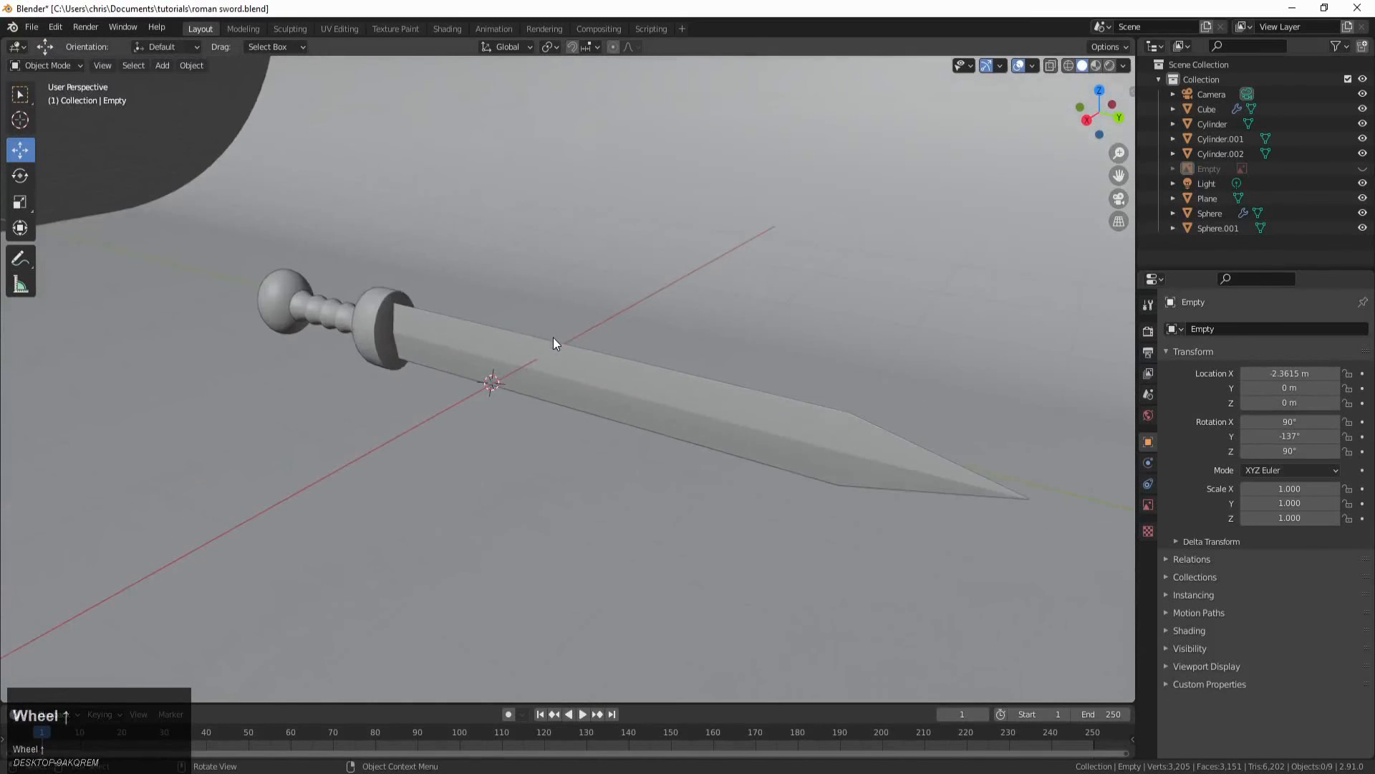
{"action": "middle_click_drag", "start_coordinate": [553, 338], "coordinate": [577, 336]}
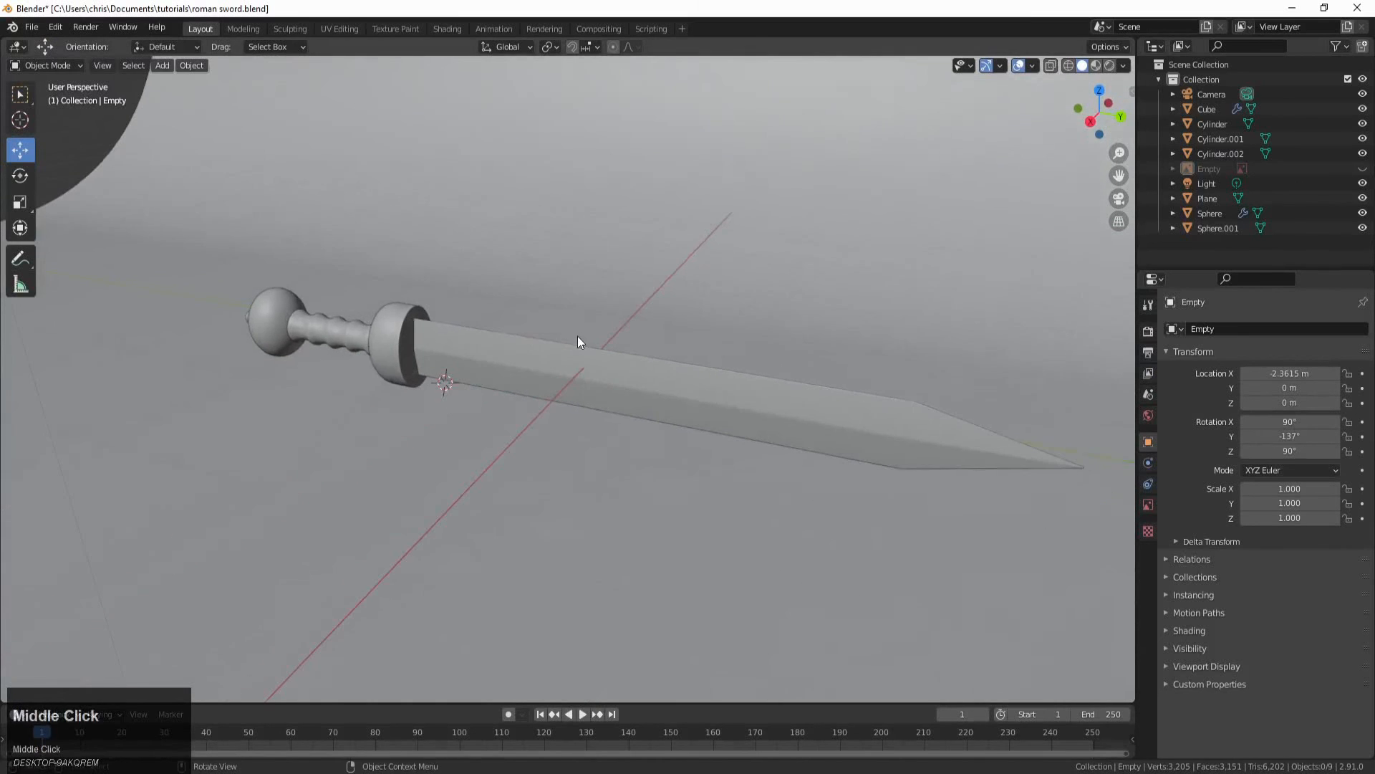
Step: Enable the wireframe overlay and view the mesh topology of the blade up to its tip
{"action": "left_click", "coordinate": [1032, 67]}
{"action": "left_click", "coordinate": [945, 319]}
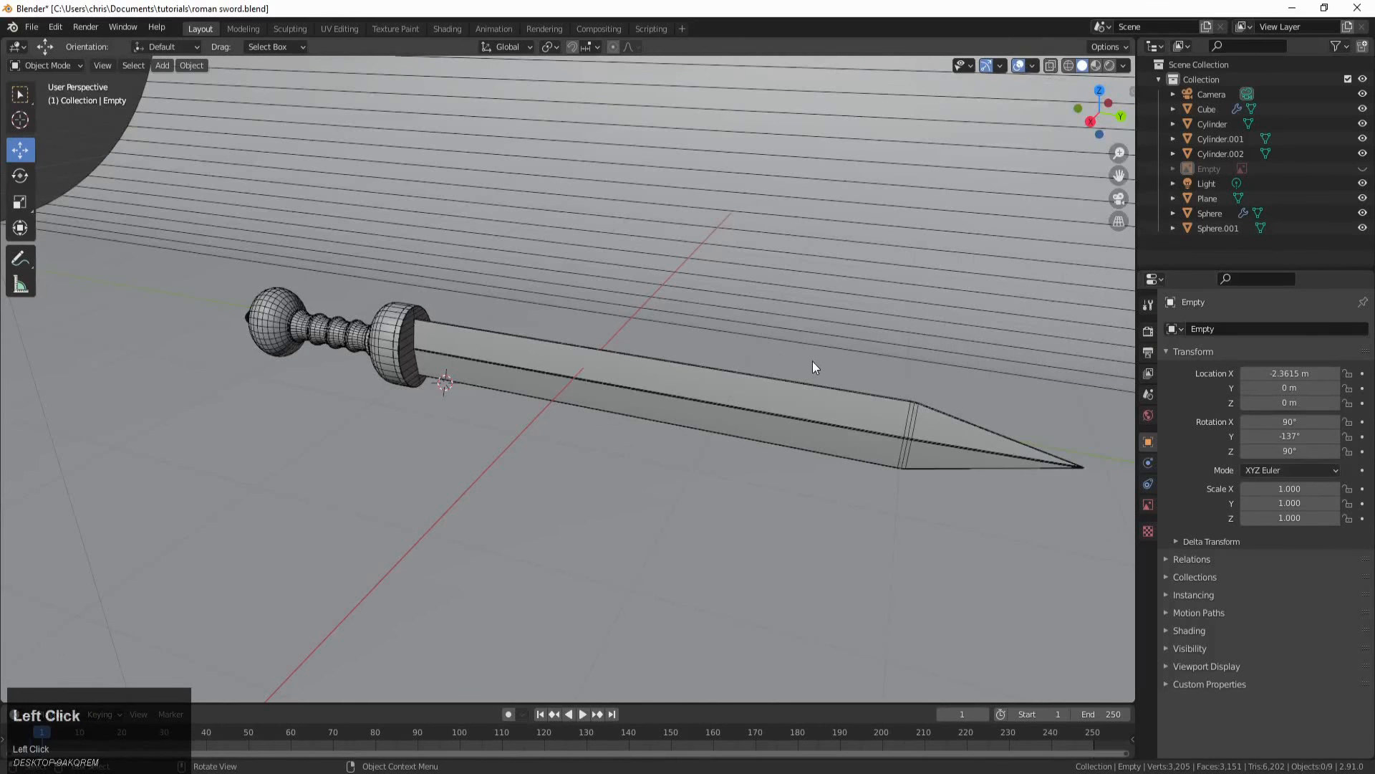
{"action": "middle_click_drag", "start_coordinate": [812, 361], "coordinate": [757, 342]}
{"action": "scroll", "coordinate": [798, 348], "scroll_direction": "up", "scroll_amount": 3}
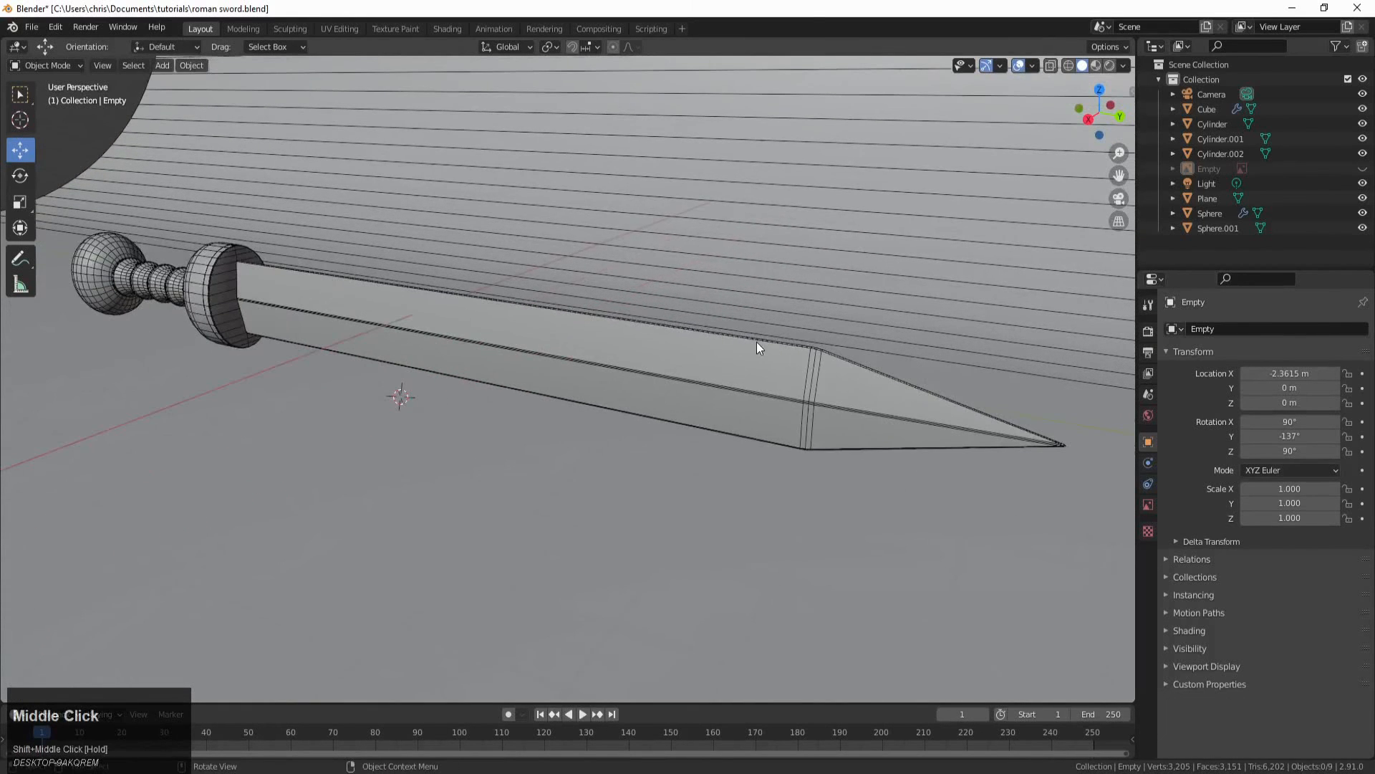